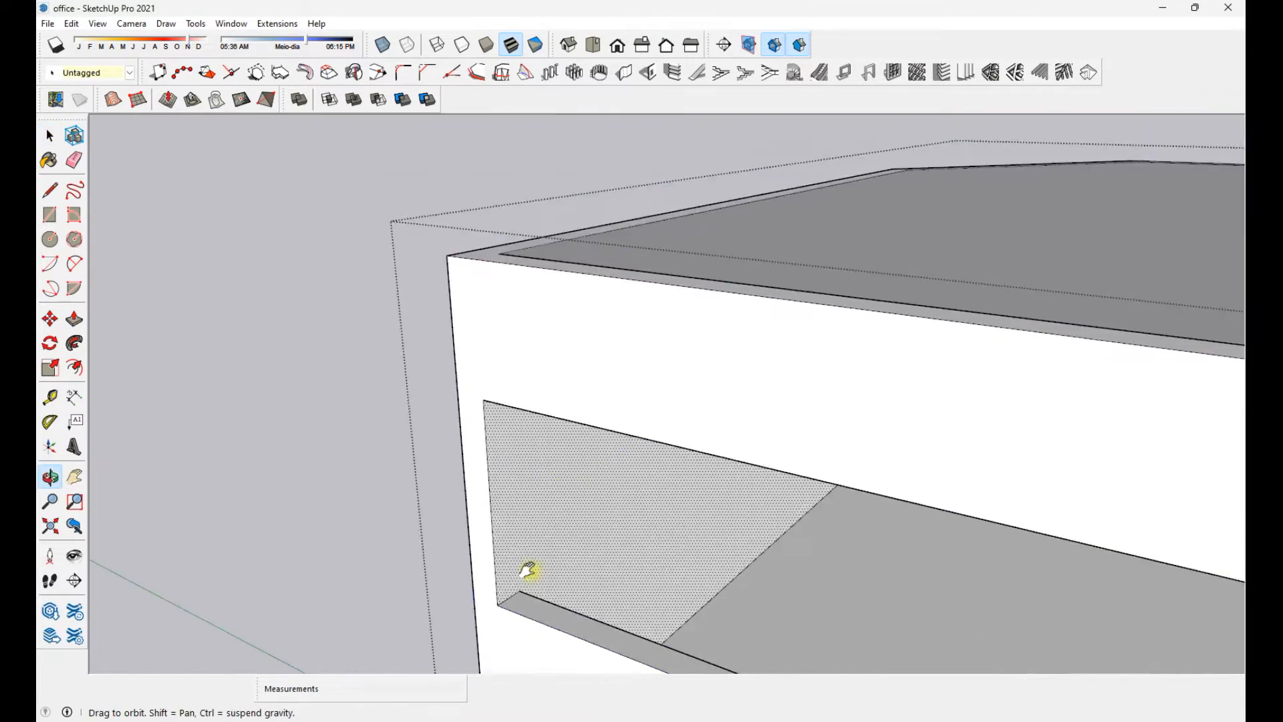
Draw a vertical edge from the sill to the top of the opening at the inner wall corner and delete the leftover geometry
{"action": "key", "text": "l"}
{"action": "middle_click_drag", "start_coordinate": [538, 426], "coordinate": [532, 647]}
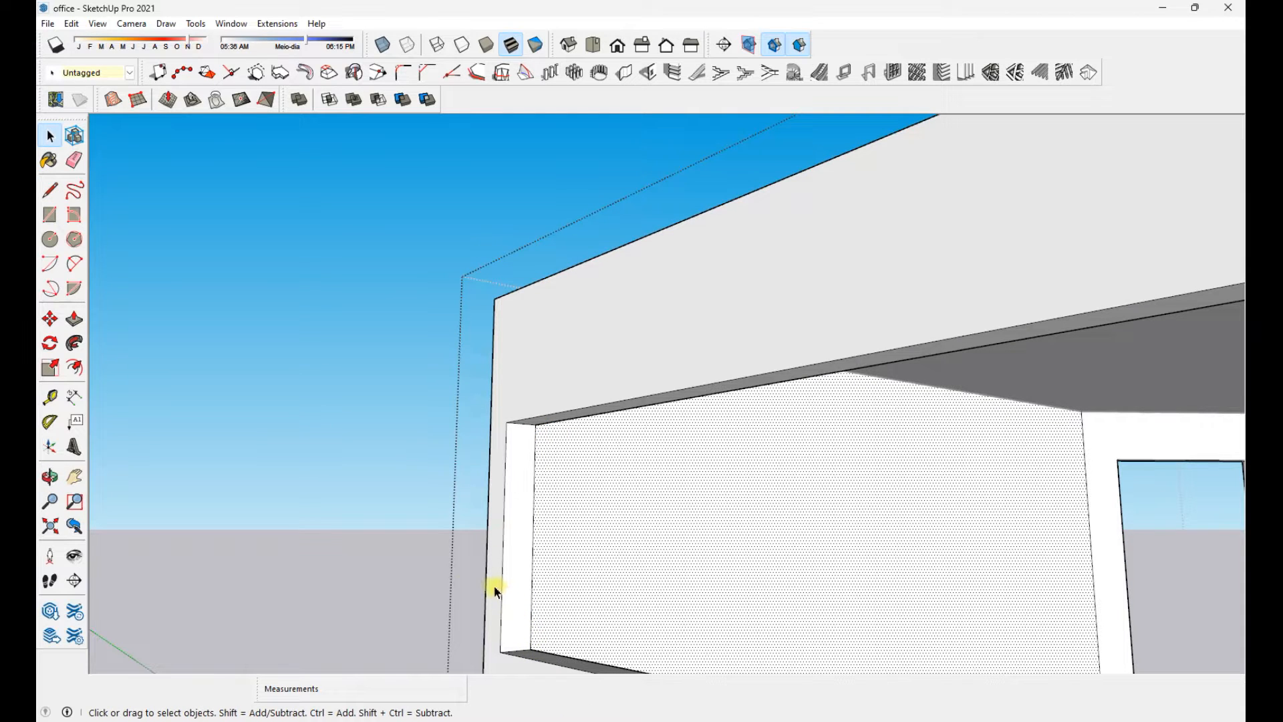
{"action": "scroll", "coordinate": [462, 562], "scroll_direction": "down", "scroll_amount": 3}
{"action": "middle_click_drag", "start_coordinate": [462, 563], "coordinate": [676, 461]}
{"action": "key", "text": "l"}
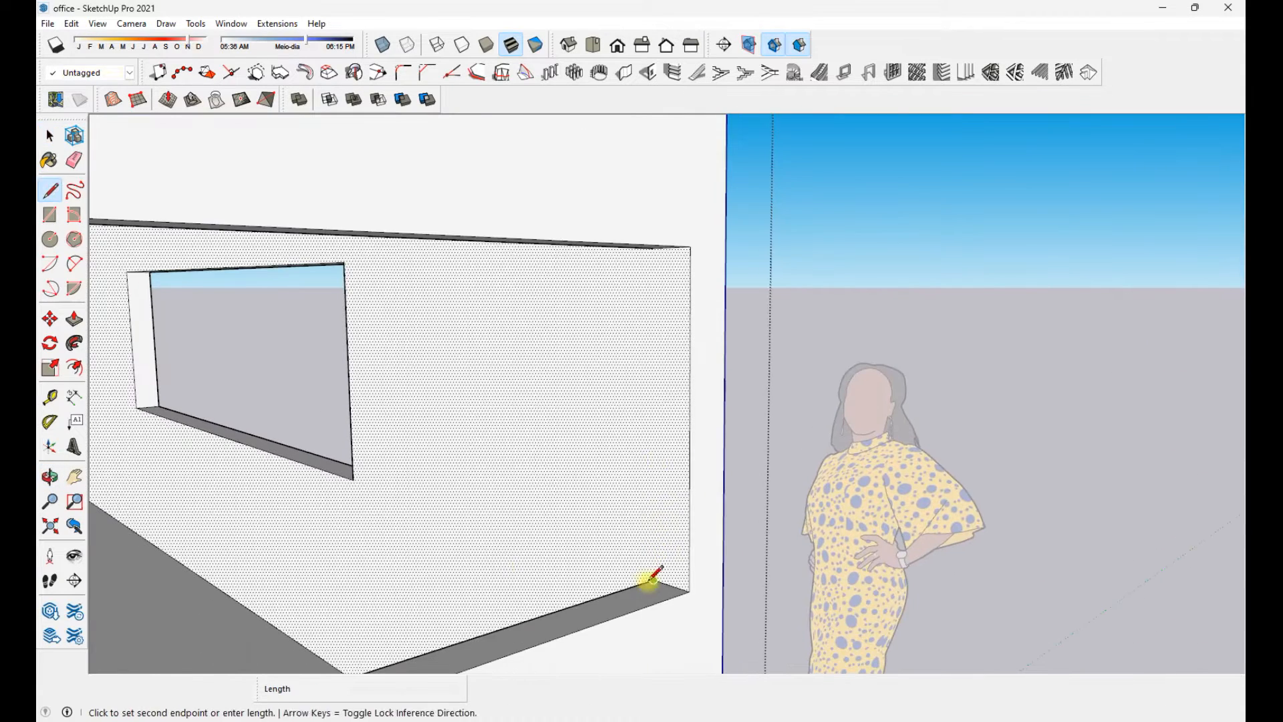
{"action": "left_click", "coordinate": [653, 580]}
{"action": "middle_click_drag", "start_coordinate": [653, 580], "coordinate": [654, 521]}
{"action": "left_click", "coordinate": [653, 244]}
{"action": "key", "text": "Delete"}
Adjust the wall faces around the opening with Push/Pull
{"action": "key", "text": "p"}
{"action": "scroll", "coordinate": [671, 290], "scroll_direction": "down", "scroll_amount": 3}
{"action": "key", "text": "space"}
{"action": "middle_click_drag", "start_coordinate": [670, 295], "coordinate": [540, 238]}
{"action": "scroll", "coordinate": [410, 298], "scroll_direction": "up", "scroll_amount": 4}
{"action": "key", "text": "p"}
{"action": "left_click", "coordinate": [410, 321]}
{"action": "key", "text": "space"}
{"action": "scroll", "coordinate": [408, 308], "scroll_direction": "down", "scroll_amount": 4}
{"action": "scroll", "coordinate": [408, 299], "scroll_direction": "up", "scroll_amount": 3}
{"action": "key", "text": "p"}
{"action": "left_click", "coordinate": [410, 302]}
{"action": "key", "text": "space"}
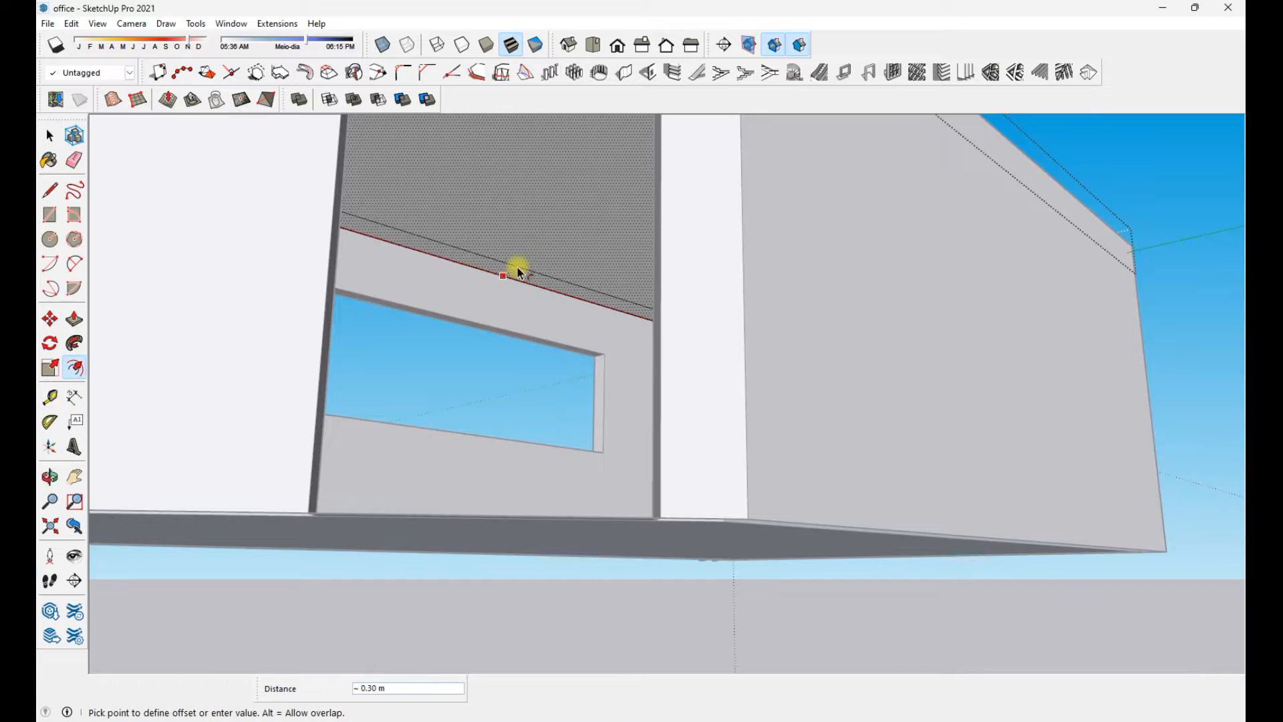
Give the ceiling face thickness with Push/Pull and turn the ceiling into a group
{"action": "key", "text": "space"}
{"action": "scroll", "coordinate": [515, 271], "scroll_direction": "up", "scroll_amount": 6}
{"action": "key", "text": "p"}
{"action": "key", "text": "space"}
{"action": "key", "text": "Escape"}
{"action": "middle_click_drag", "start_coordinate": [493, 281], "coordinate": [572, 491]}
{"action": "scroll", "coordinate": [573, 491], "scroll_direction": "down", "scroll_amount": 6}
{"action": "middle_click_drag", "start_coordinate": [668, 281], "coordinate": [630, 468]}
{"action": "right_click", "coordinate": [629, 471]}
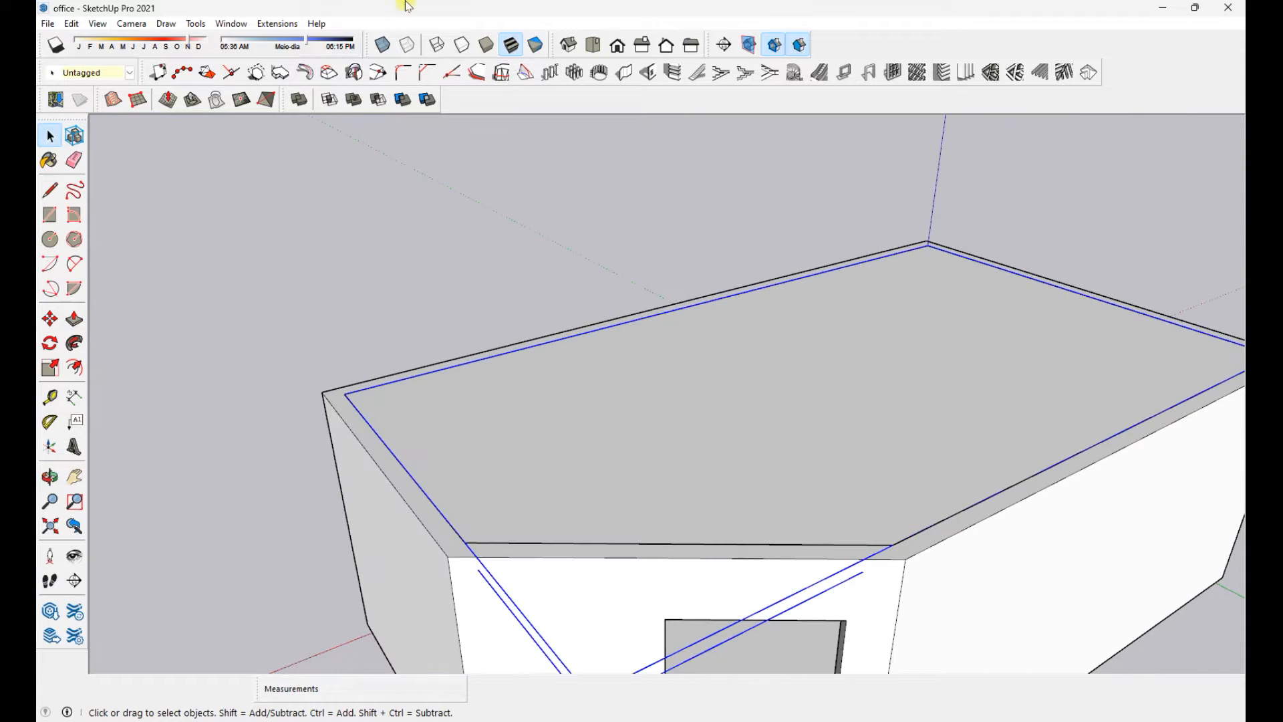
Create the tag "forro", assign the ceiling group to it and hide the tag
{"action": "key", "text": "b"}
{"action": "left_click", "coordinate": [961, 358]}
{"action": "type", "text": "forro"}
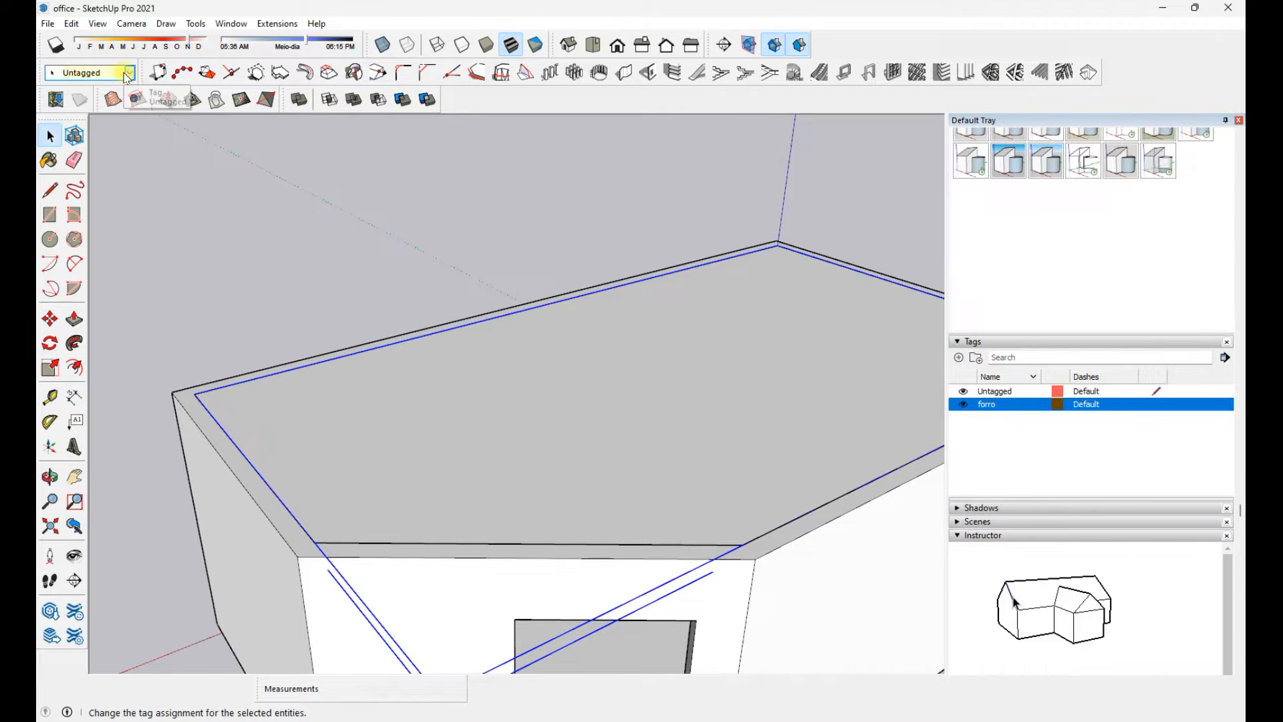
{"action": "left_click", "coordinate": [963, 404]}
Open the room geometry for editing and paint the inner long wall with the dark Color M08 material
{"action": "scroll", "coordinate": [672, 384], "scroll_direction": "down", "scroll_amount": 3}
{"action": "middle_click_drag", "start_coordinate": [676, 383], "coordinate": [656, 404]}
{"action": "scroll", "coordinate": [661, 411], "scroll_direction": "up", "scroll_amount": 3}
{"action": "triple_click", "coordinate": [655, 404]}
{"action": "key", "text": "b"}
{"action": "left_click", "coordinate": [1195, 391]}
{"action": "mouse_move", "coordinate": [502, 438]}
{"action": "middle_mouse_down", "text": "shift"}
{"action": "mouse_move", "coordinate": [595, 448]}
{"action": "mouse_move", "coordinate": [423, 461]}
{"action": "middle_mouse_up", "text": "shift"}
{"action": "left_click", "coordinate": [597, 448]}
{"action": "key", "text": "space"}
Check the site photo "imagens do espaço (4)" to see which walls of the room are dark, and return to the model
{"action": "key", "text": "alt+Tab"}
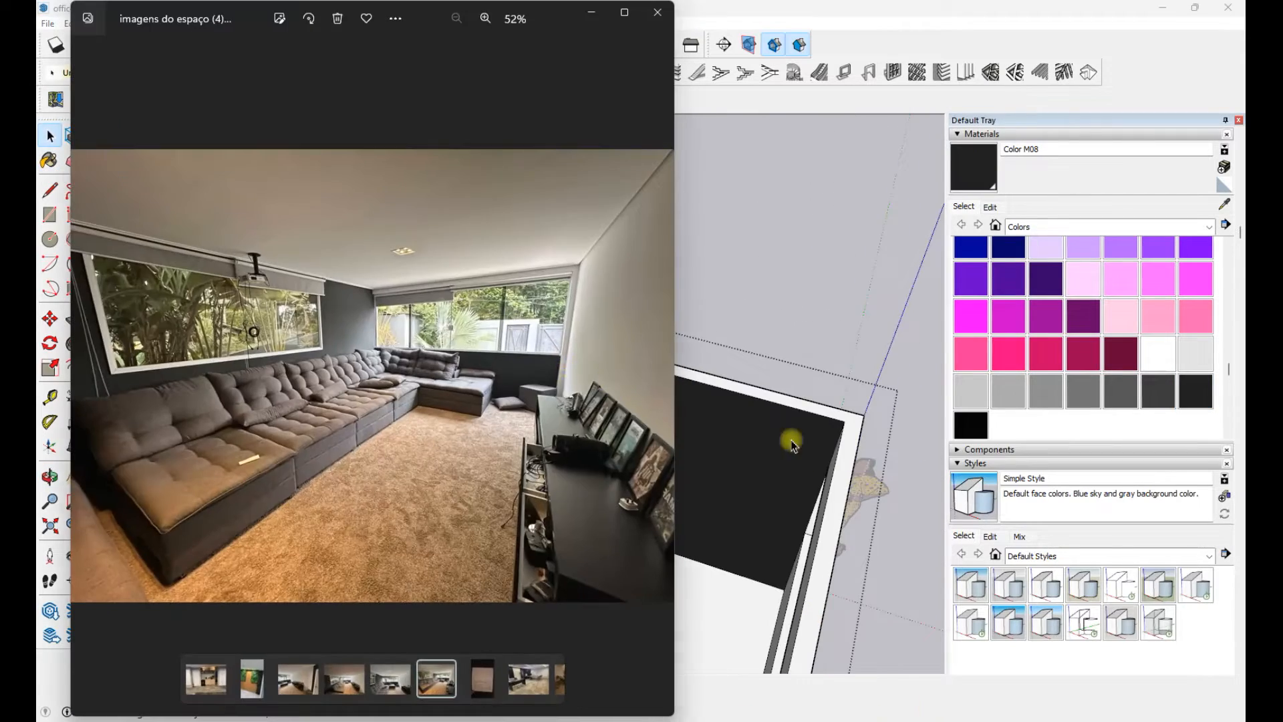
{"action": "key", "text": "alt+Tab"}
{"action": "key", "text": "alt+Tab"}
{"action": "key", "text": "alt+Tab"}
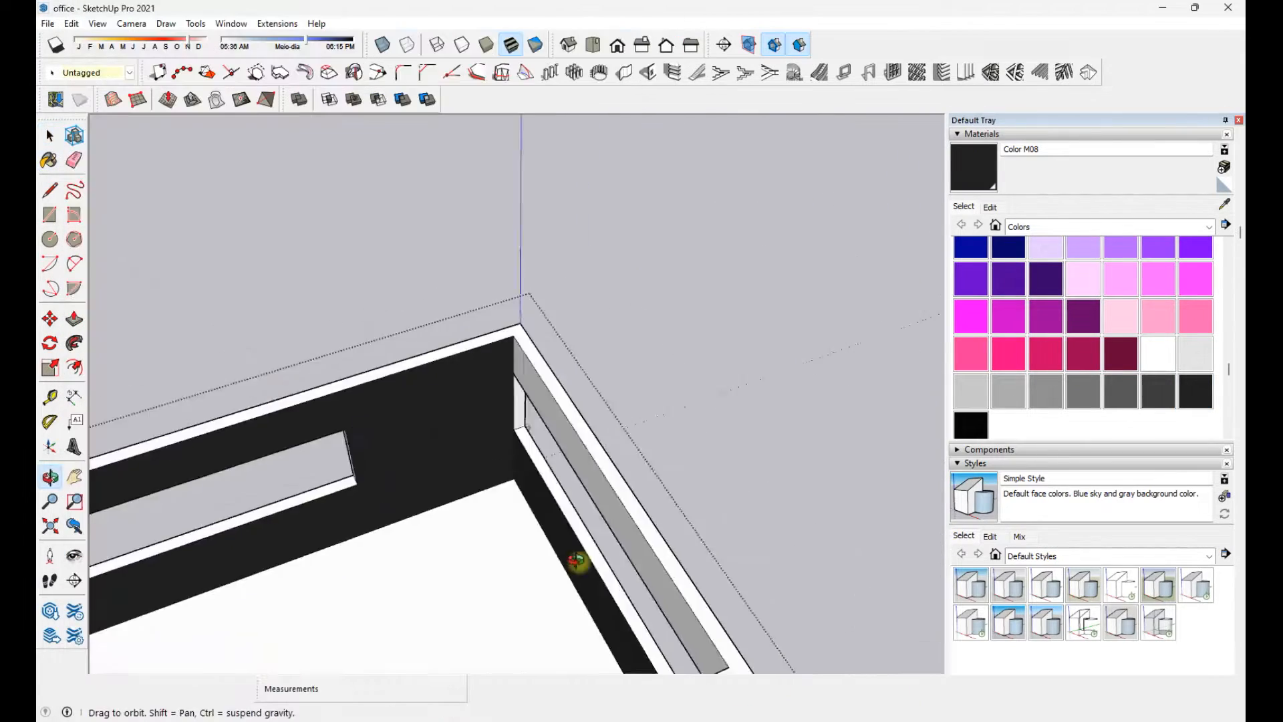
Place a horizontal guide near the top of the wall above the end window and adjust a wall face with Push/Pull
{"action": "middle_click_drag", "start_coordinate": [579, 561], "coordinate": [619, 252]}
{"action": "key", "text": "t"}
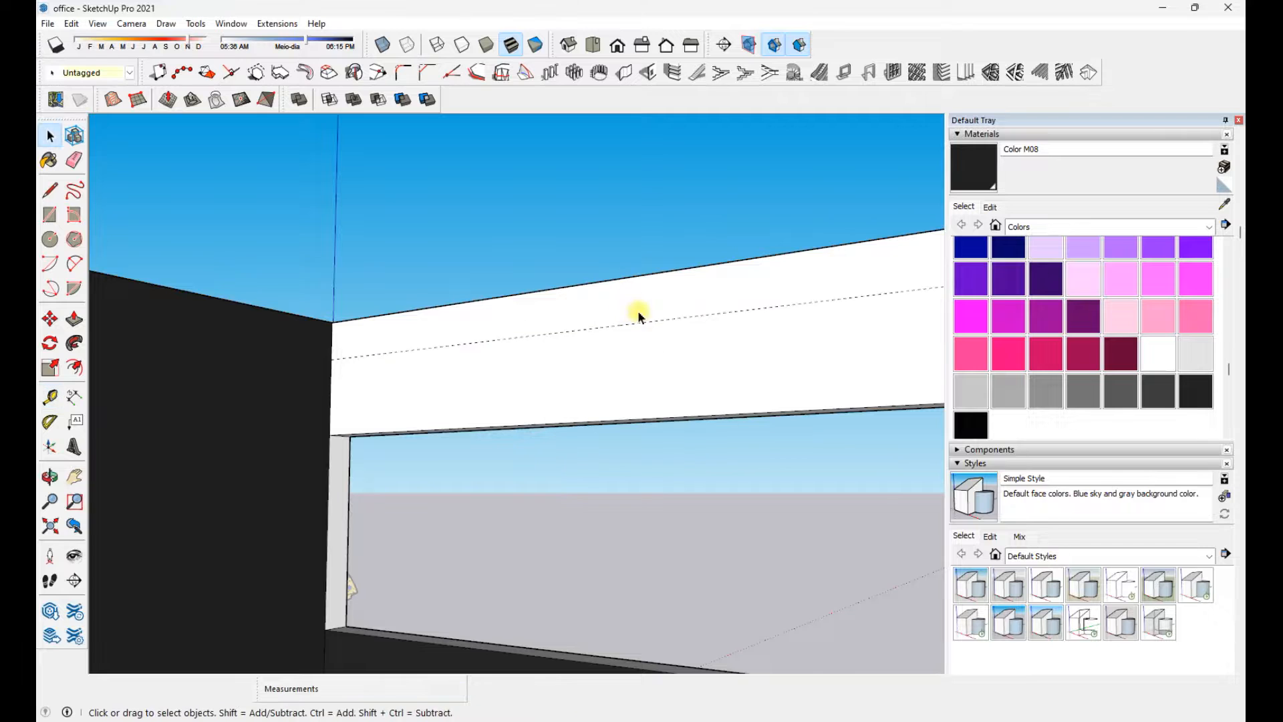
{"action": "key", "text": "p"}
{"action": "middle_click_drag", "start_coordinate": [565, 350], "coordinate": [590, 399]}
{"action": "left_click", "coordinate": [846, 429]}
{"action": "key", "text": "space"}
{"action": "middle_click_drag", "start_coordinate": [846, 433], "coordinate": [572, 508]}
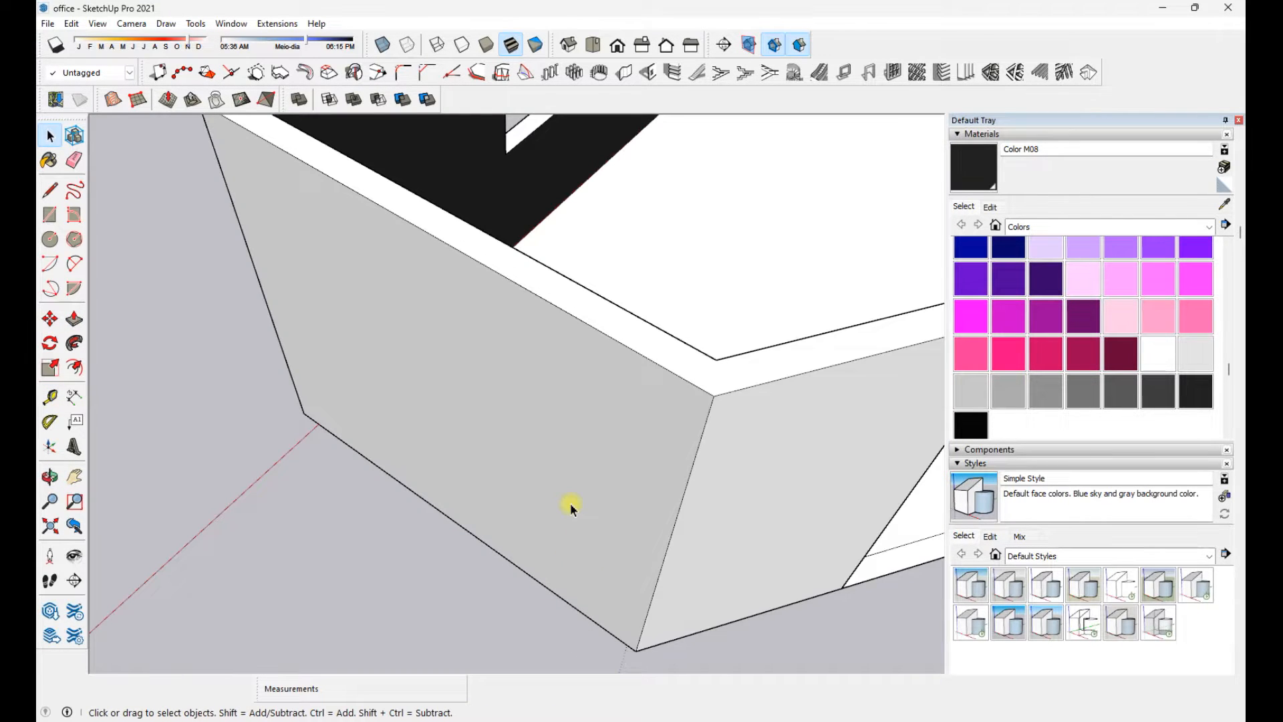
Check the hand-drawn room dimensions in medidas.jpg and the neighbouring site photo, and return to the model
{"action": "scroll", "coordinate": [572, 508], "scroll_direction": "down", "scroll_amount": 10}
{"action": "middle_click_drag", "start_coordinate": [636, 467], "coordinate": [862, 595]}
{"action": "key", "text": "alt+Tab"}
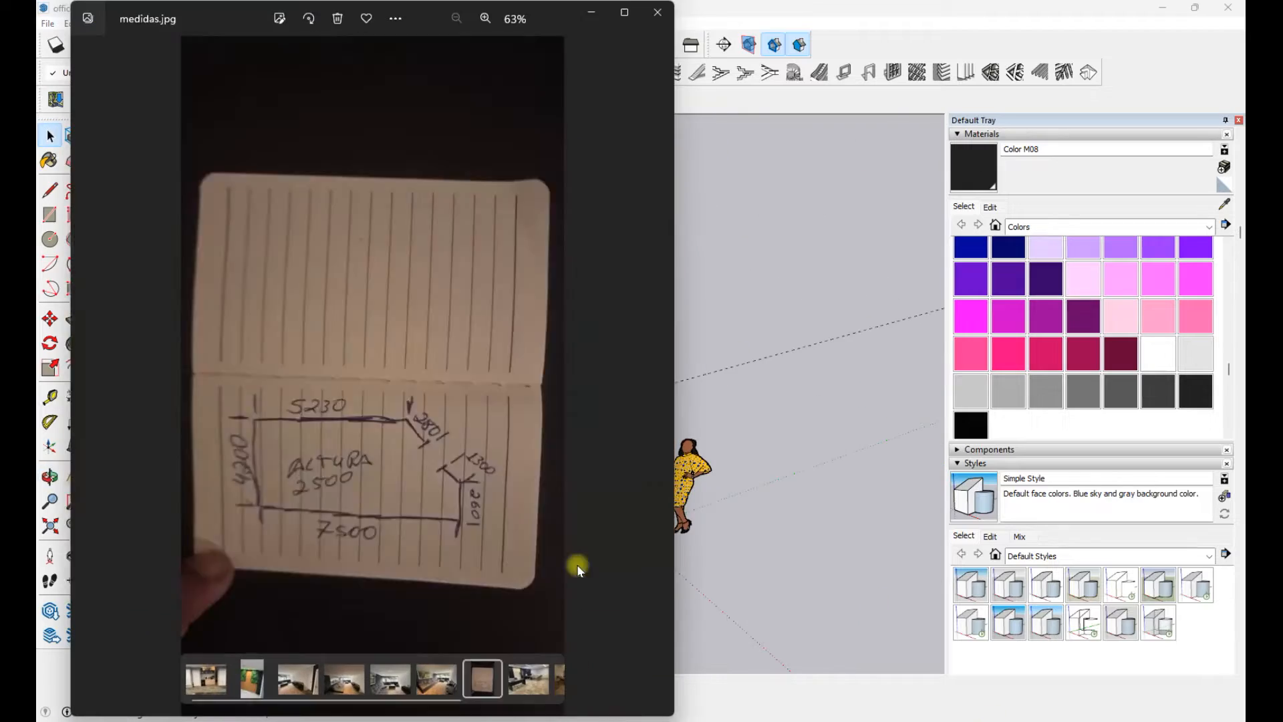
{"action": "key", "text": "Left"}
{"action": "key", "text": "alt+Tab"}
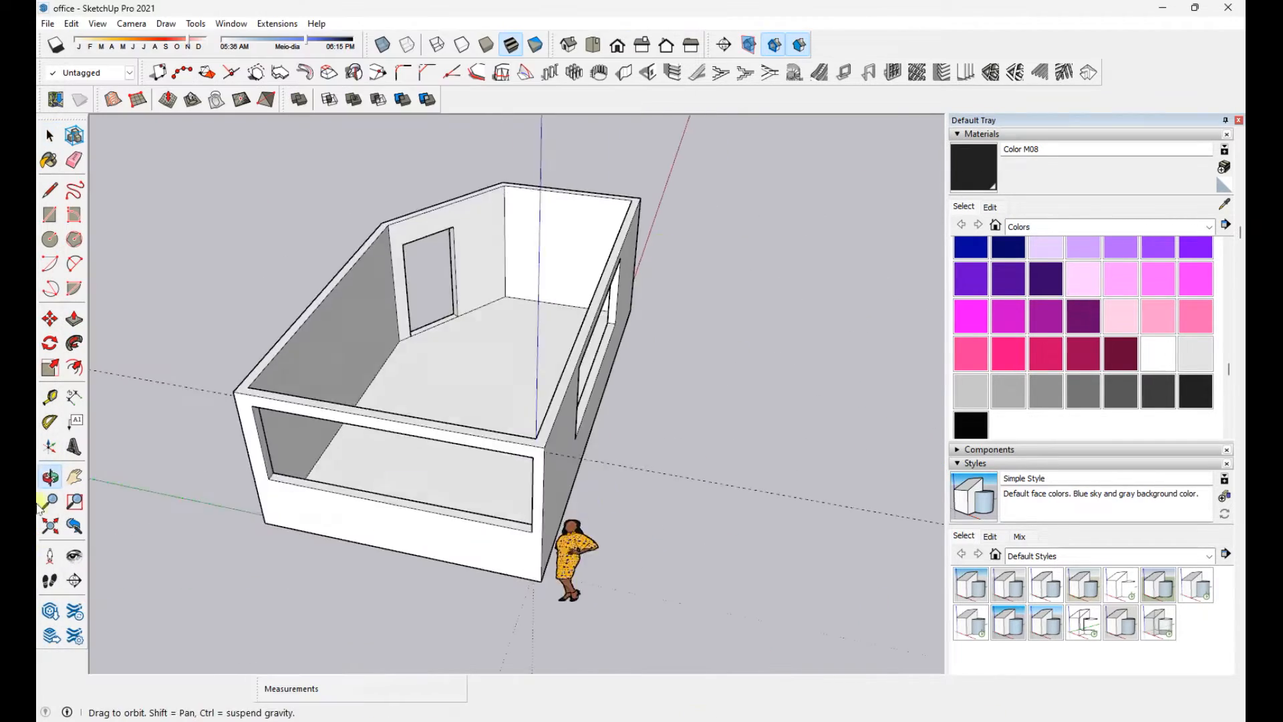
Paint the door wall and the adjoining short end wall inside the room with Color M08
{"action": "scroll", "coordinate": [504, 221], "scroll_direction": "up", "scroll_amount": 5}
{"action": "middle_click_drag", "start_coordinate": [504, 220], "coordinate": [682, 421]}
{"action": "scroll", "coordinate": [701, 289], "scroll_direction": "up", "scroll_amount": 3}
{"action": "key", "text": "t"}
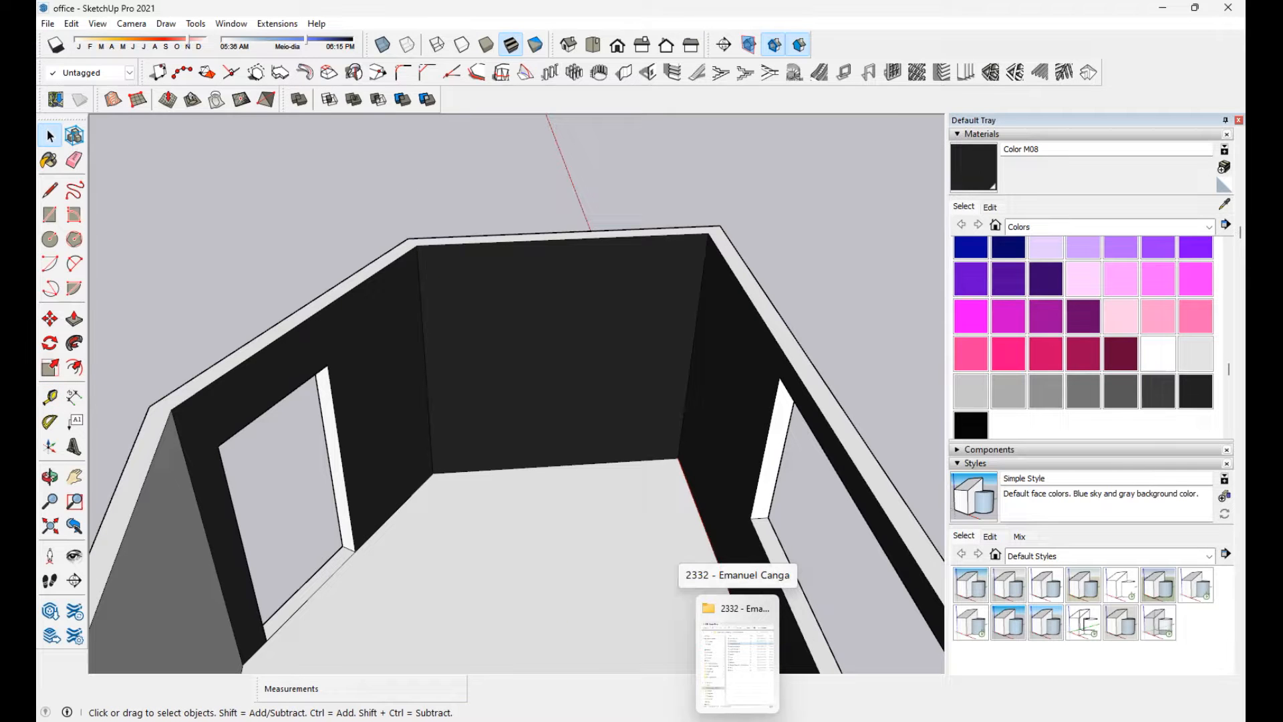
Switch to File Explorer, go up to the architecture folder in iCloud Drive and open project folder 2308
{"action": "left_click", "coordinate": [737, 652]}
{"action": "scroll", "coordinate": [142, 492], "scroll_direction": "down", "scroll_amount": 1}
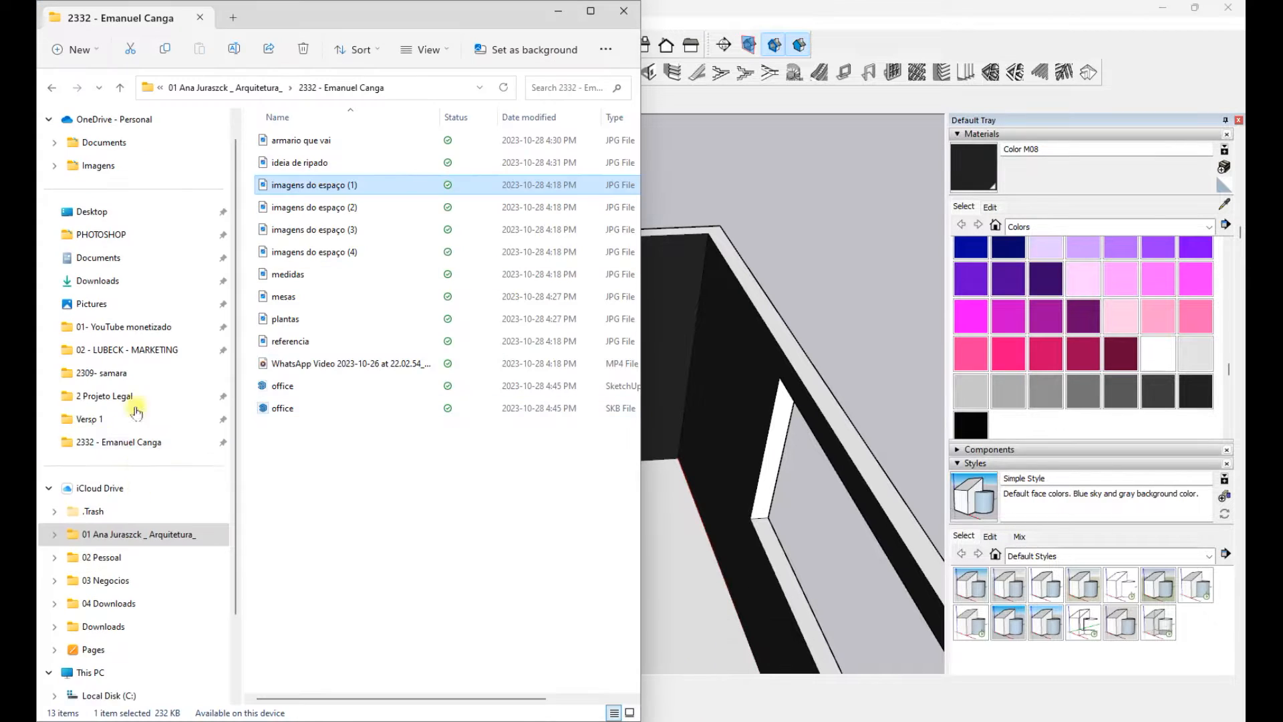
{"action": "left_click", "coordinate": [153, 532]}
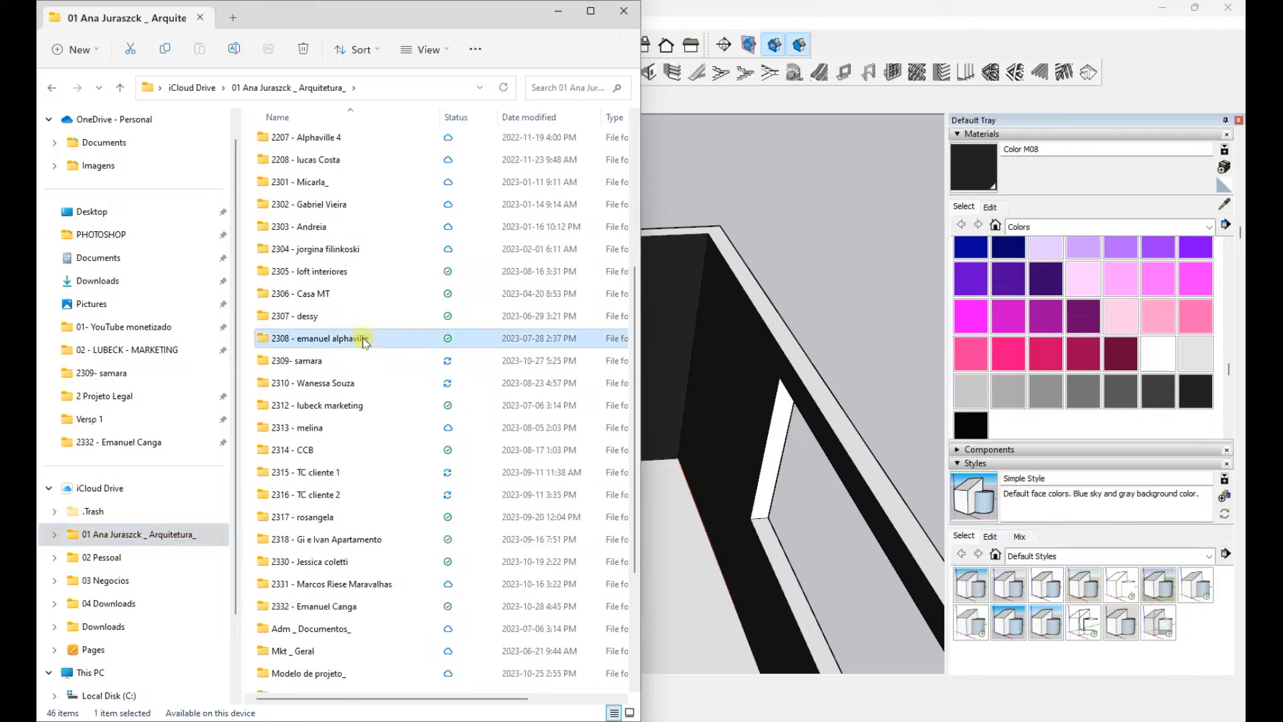
{"action": "double_click", "coordinate": [354, 340]}
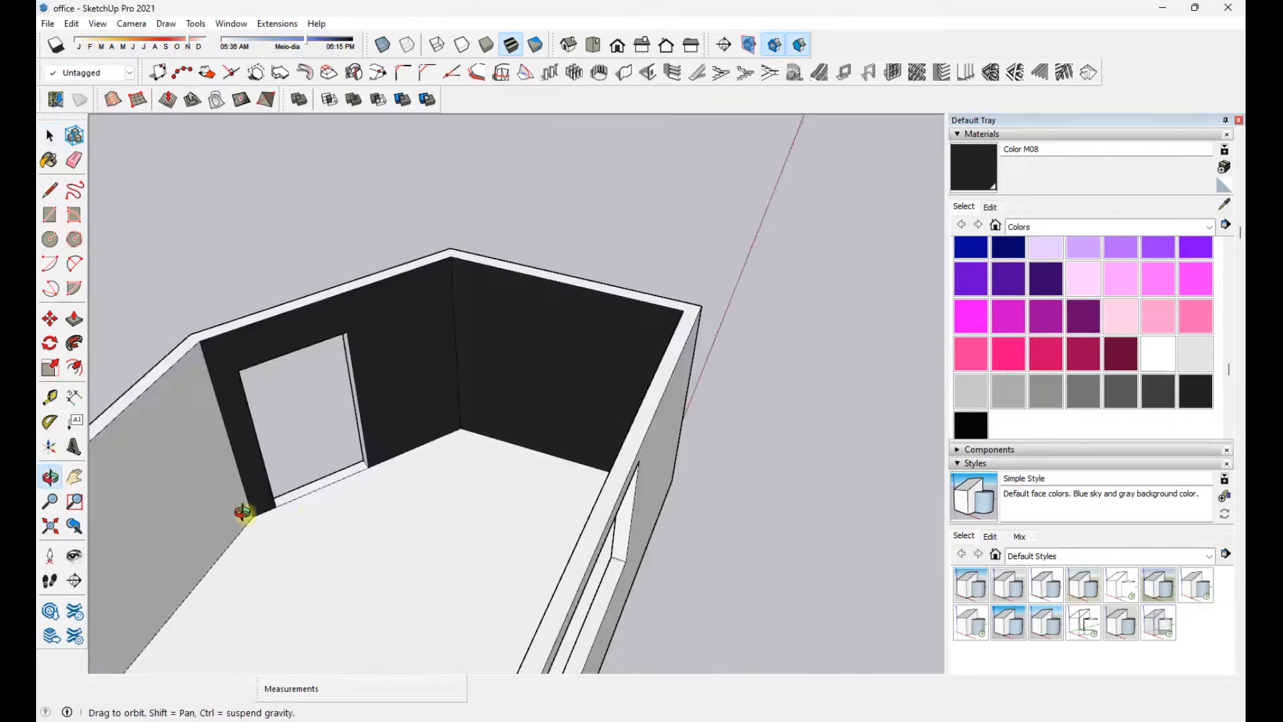
Examine the painted room model from all sides, including the end window, the long window and the door walls
{"action": "middle_click_drag", "start_coordinate": [243, 509], "coordinate": [922, 401]}
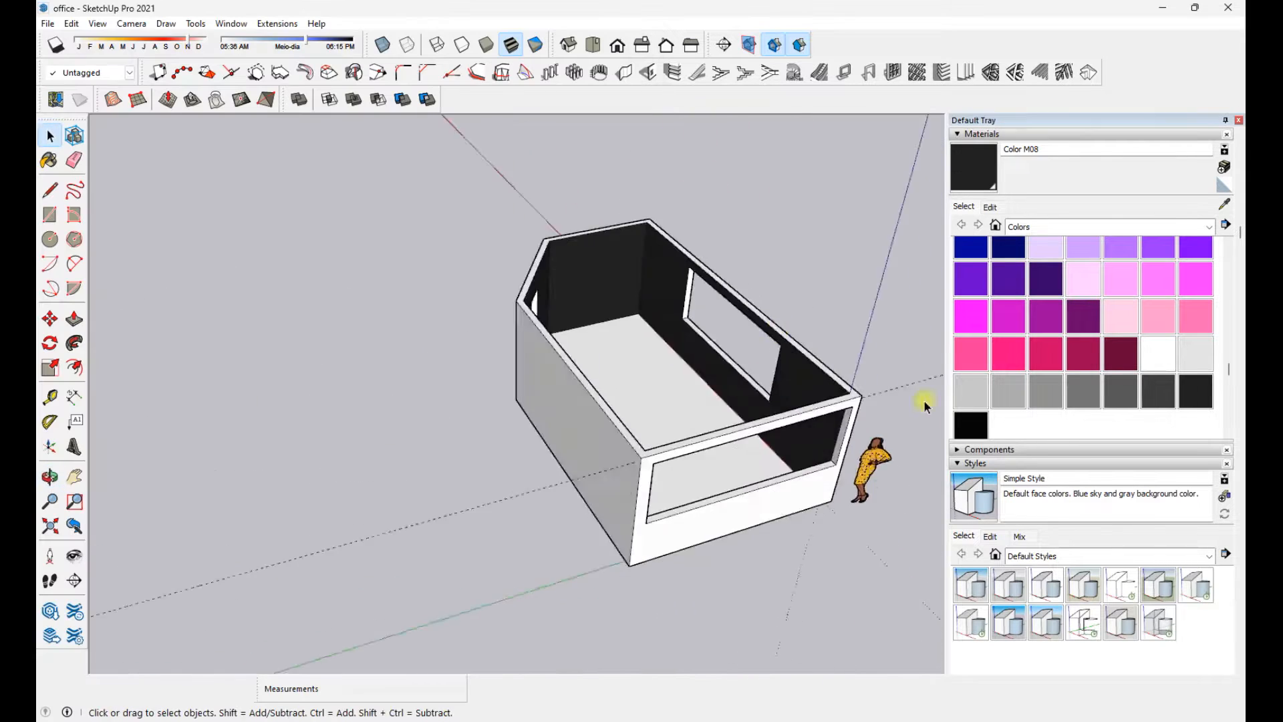
{"action": "scroll", "coordinate": [503, 427], "scroll_direction": "up", "scroll_amount": 5}
{"action": "scroll", "coordinate": [641, 381], "scroll_direction": "down", "scroll_amount": 5}
{"action": "middle_click_drag", "start_coordinate": [641, 381], "coordinate": [737, 399]}
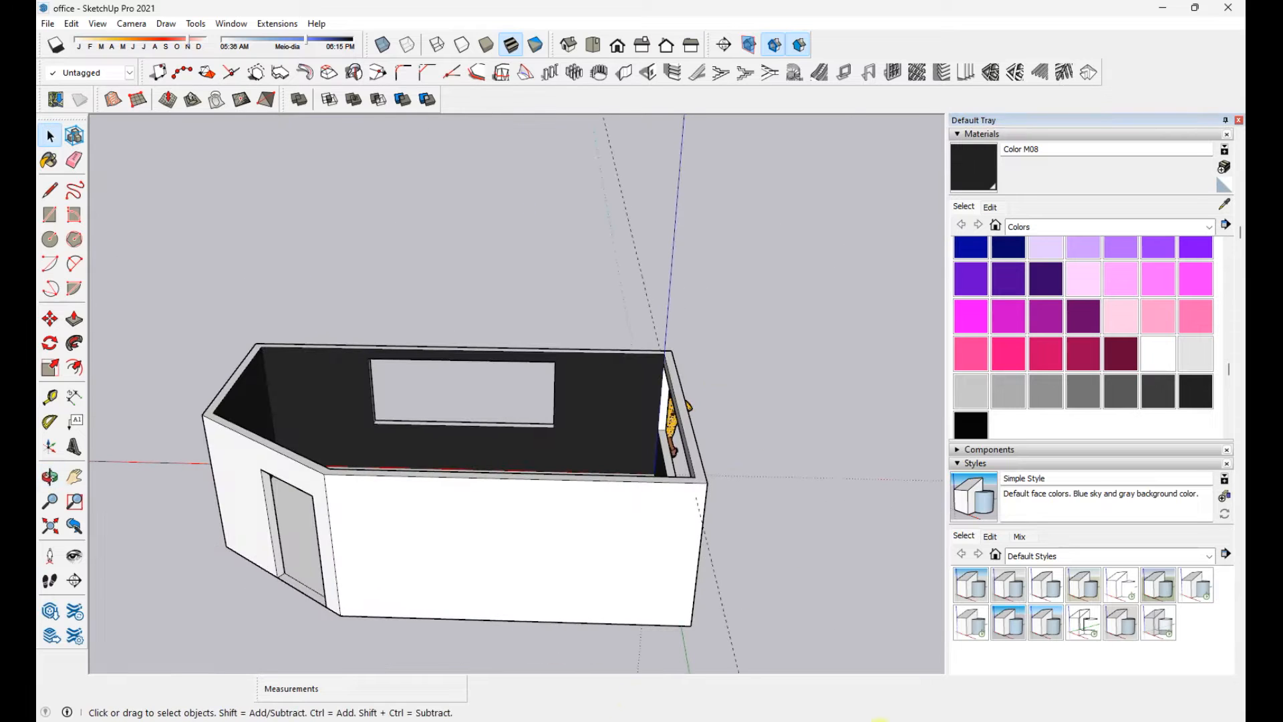
{"action": "middle_click_drag", "start_coordinate": [642, 601], "coordinate": [800, 308]}
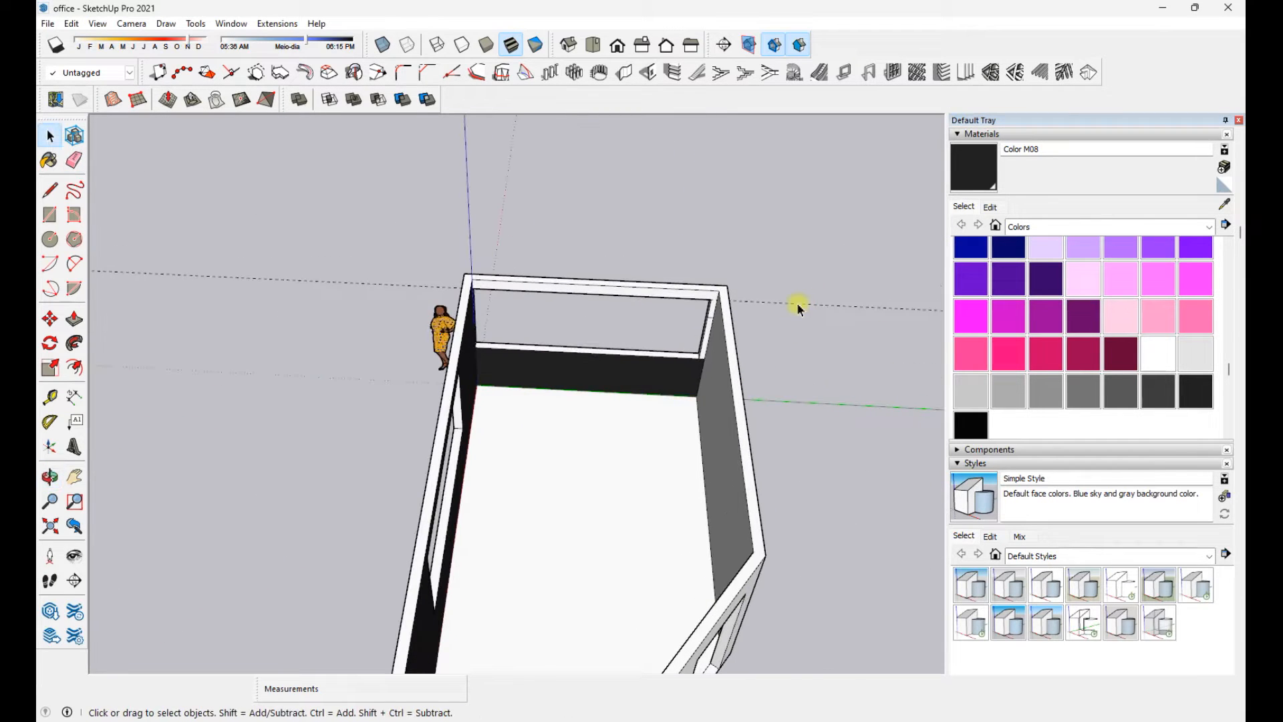
{"action": "scroll", "coordinate": [742, 324], "scroll_direction": "up", "scroll_amount": 4}
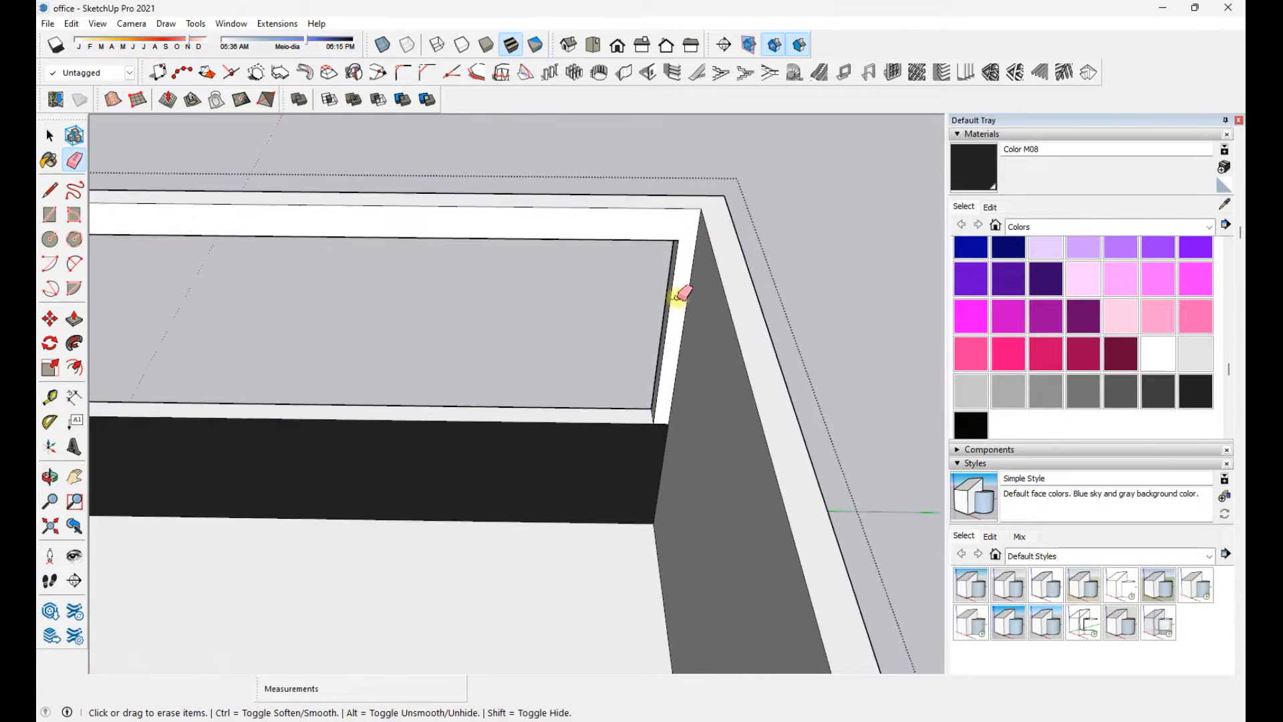
{"action": "scroll", "coordinate": [406, 337], "scroll_direction": "down", "scroll_amount": 3}
{"action": "middle_click_drag", "start_coordinate": [335, 363], "coordinate": [922, 401]}
{"action": "key", "text": "space"}
{"action": "triple_click", "coordinate": [655, 367]}
{"action": "mouse_move", "coordinate": [468, 347]}
{"action": "middle_mouse_down"}
{"action": "mouse_move", "coordinate": [659, 314]}
{"action": "mouse_move", "coordinate": [769, 321]}
{"action": "middle_mouse_up"}
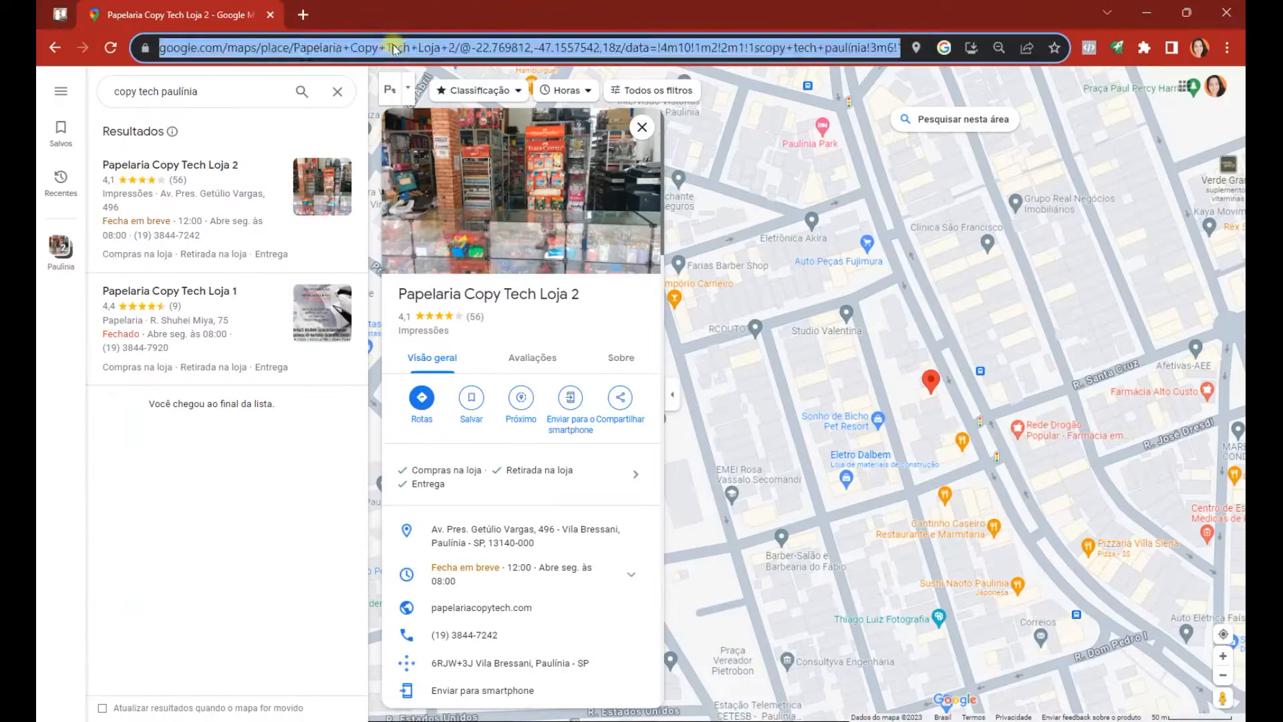
Switch to Pinterest in the browser and search for "home office masculino"
{"action": "left_click", "coordinate": [483, 102]}
{"action": "type", "text": "cenari"}
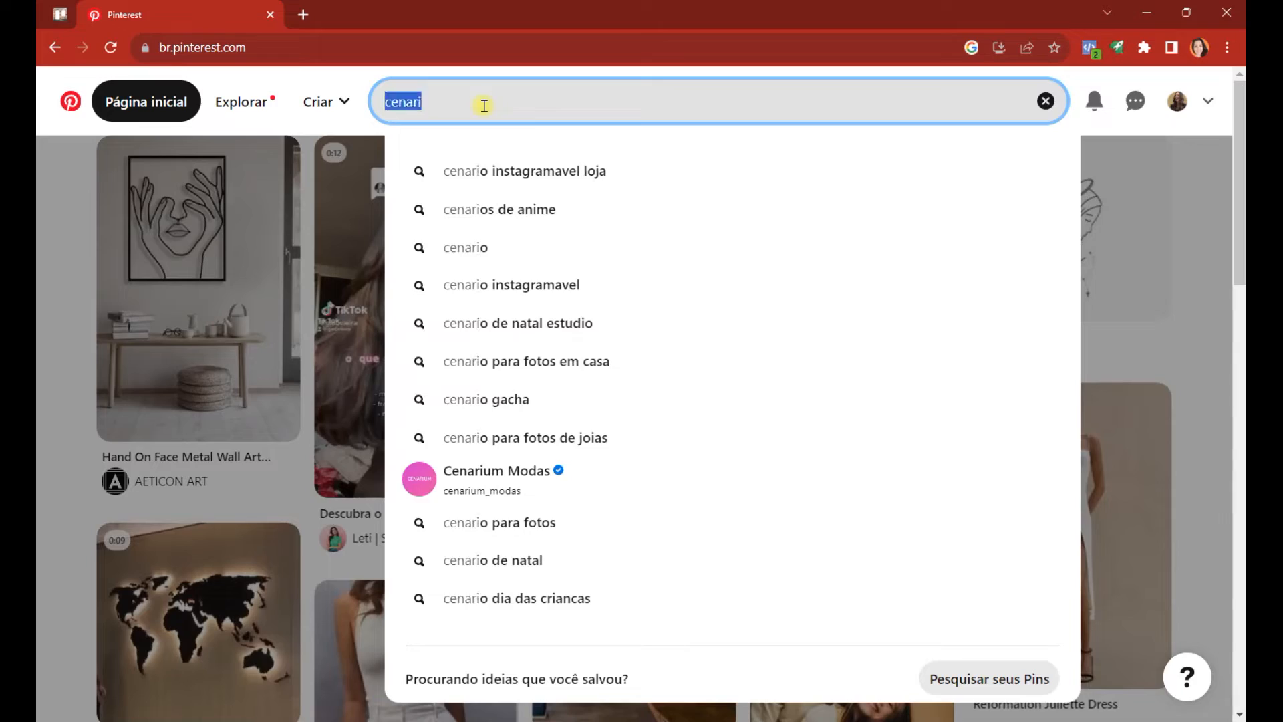
{"action": "type", "text": "e mas"}
{"action": "key", "text": "Down"}
{"action": "key", "text": "Return"}
{"action": "scroll", "coordinate": [1036, 417], "scroll_direction": "down", "scroll_amount": 7}
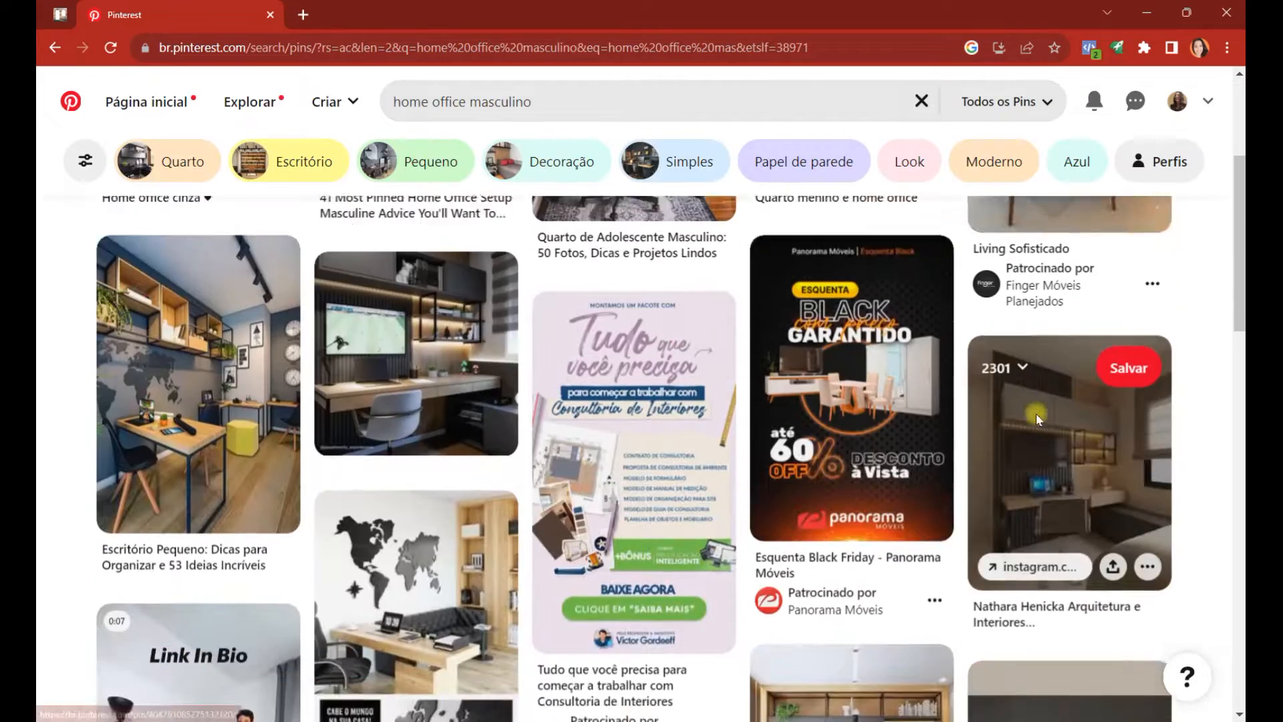
Open a world map wall decor pin and browse its related ideas, comparing them with site photo "imagens do espaço (1)"
{"action": "left_click", "coordinate": [415, 441]}
{"action": "scroll", "coordinate": [1109, 448], "scroll_direction": "down", "scroll_amount": 6}
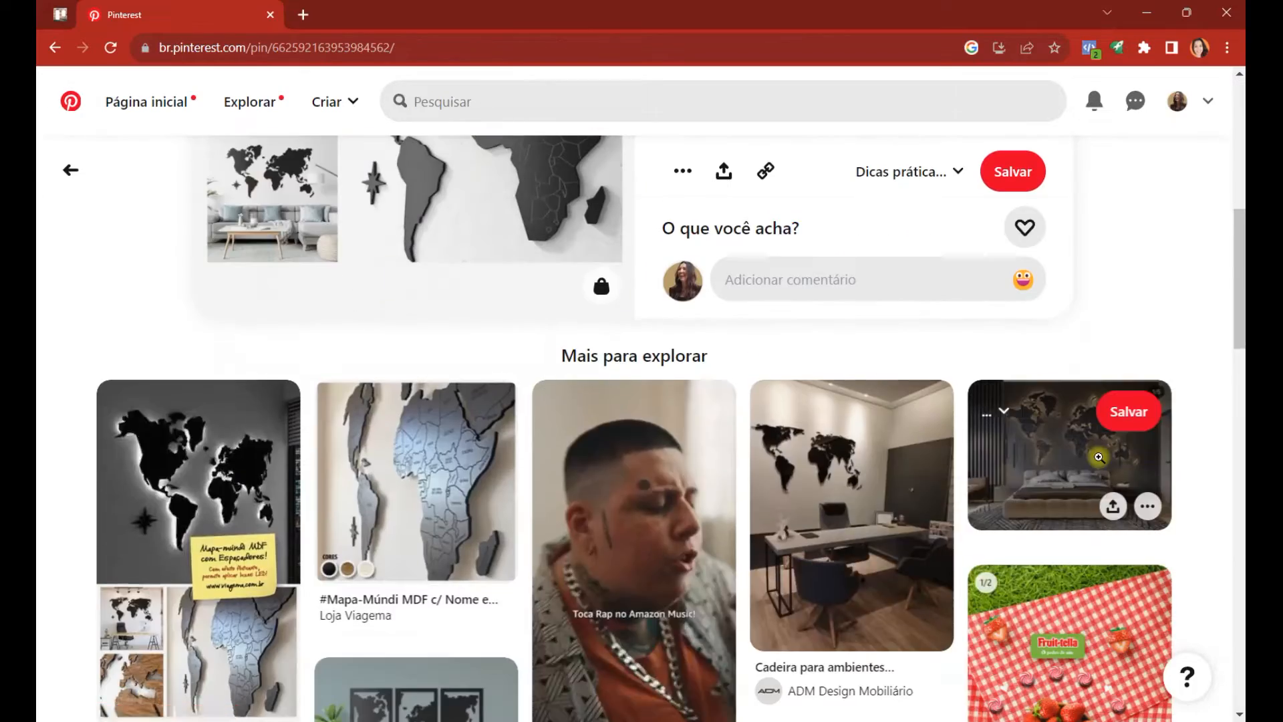
{"action": "scroll", "coordinate": [1099, 457], "scroll_direction": "down", "scroll_amount": 4}
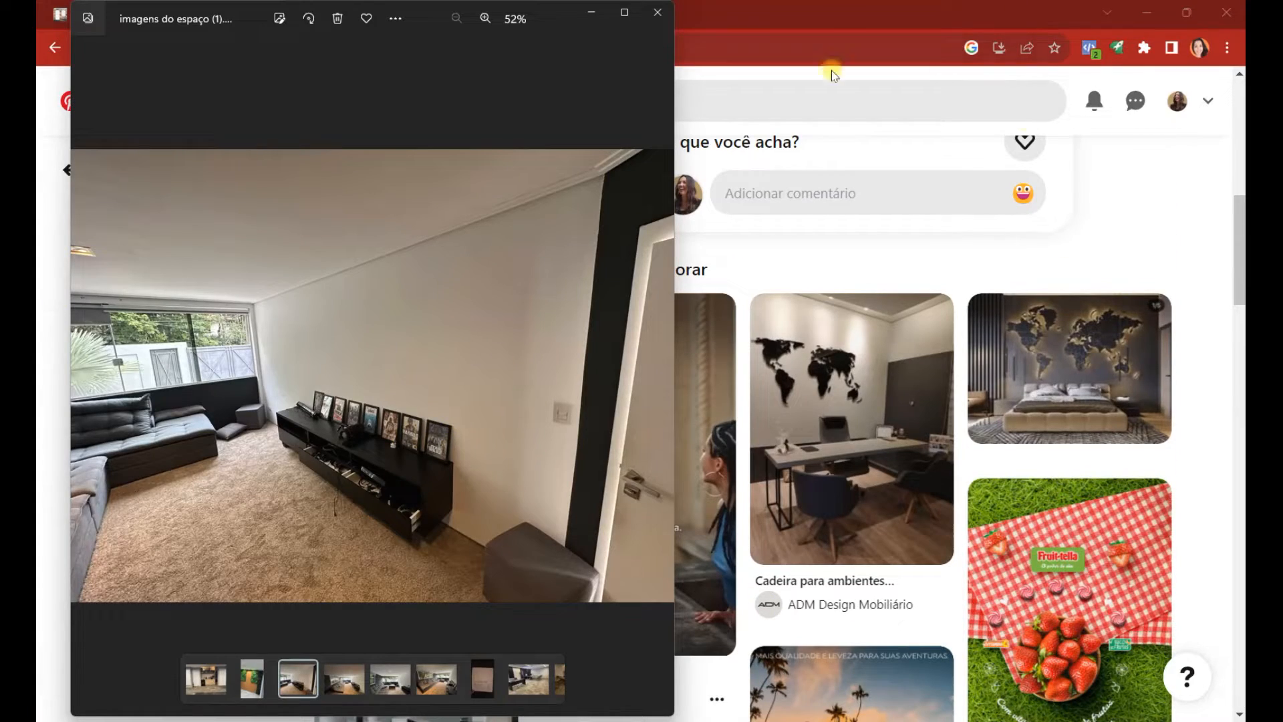
{"action": "left_click", "coordinate": [960, 461]}
{"action": "scroll", "coordinate": [668, 561], "scroll_direction": "down", "scroll_amount": 8}
{"action": "scroll", "coordinate": [642, 560], "scroll_direction": "down", "scroll_amount": 9}
{"action": "left_click", "coordinate": [74, 172]}
Browse related office pins, opening the gray built-in bookcase with the lion picture and a similar shelving idea
{"action": "left_click", "coordinate": [925, 449]}
{"action": "scroll", "coordinate": [876, 464], "scroll_direction": "down", "scroll_amount": 5}
{"action": "left_click", "coordinate": [876, 463]}
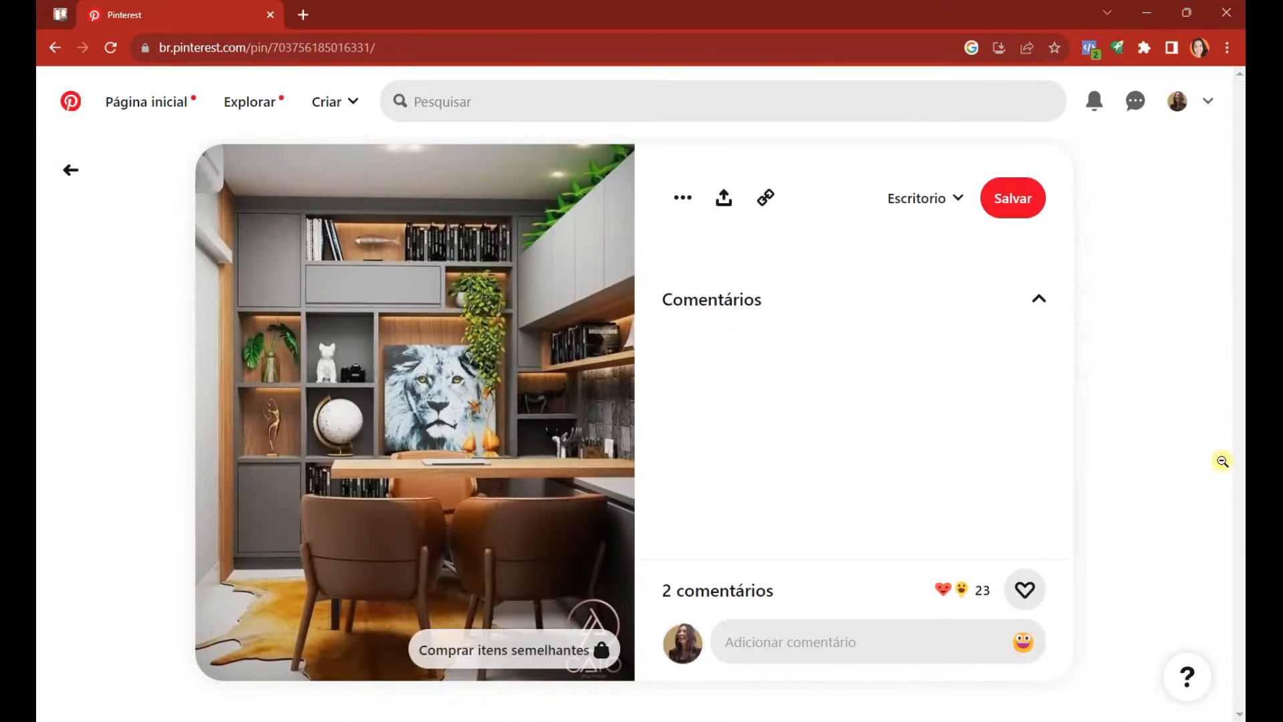
{"action": "scroll", "coordinate": [1225, 466], "scroll_direction": "down", "scroll_amount": 4}
{"action": "left_click", "coordinate": [894, 395]}
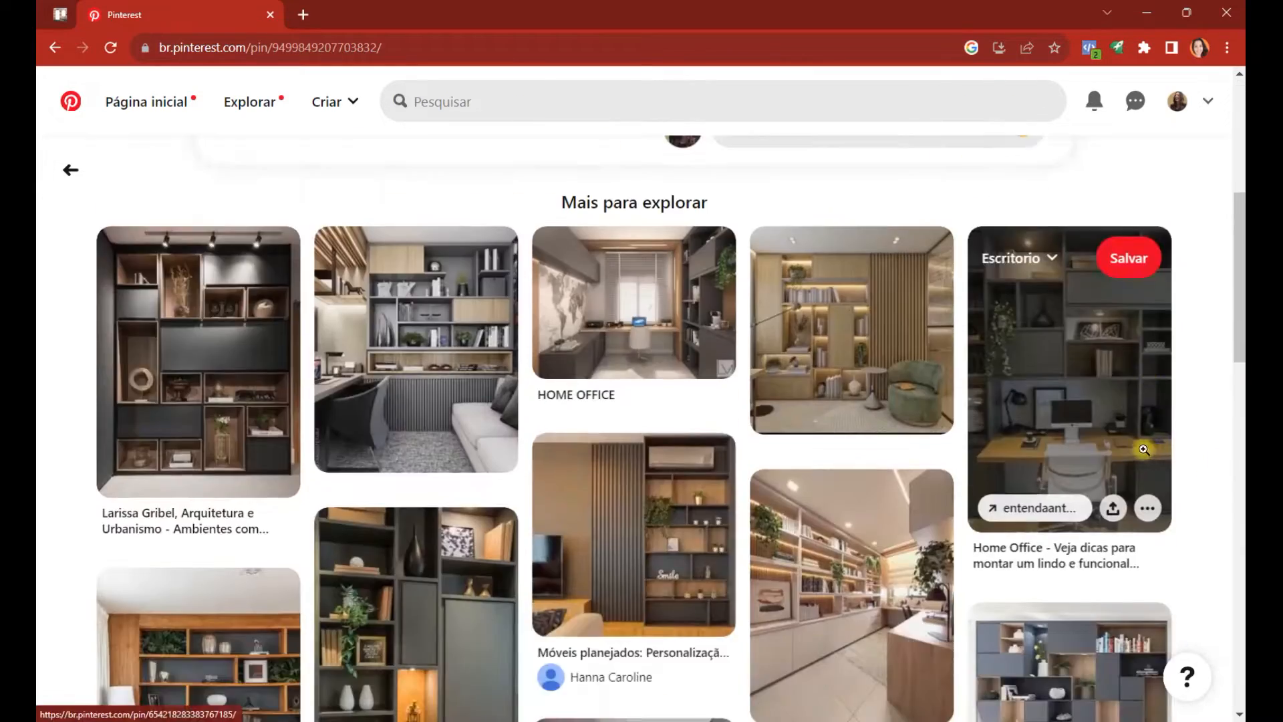
Browse slatted-panel shelving pins, from "Móveis planejados: Personalização e estilo" to the dark office with backlit shelves
{"action": "scroll", "coordinate": [1191, 401], "scroll_direction": "down", "scroll_amount": 7}
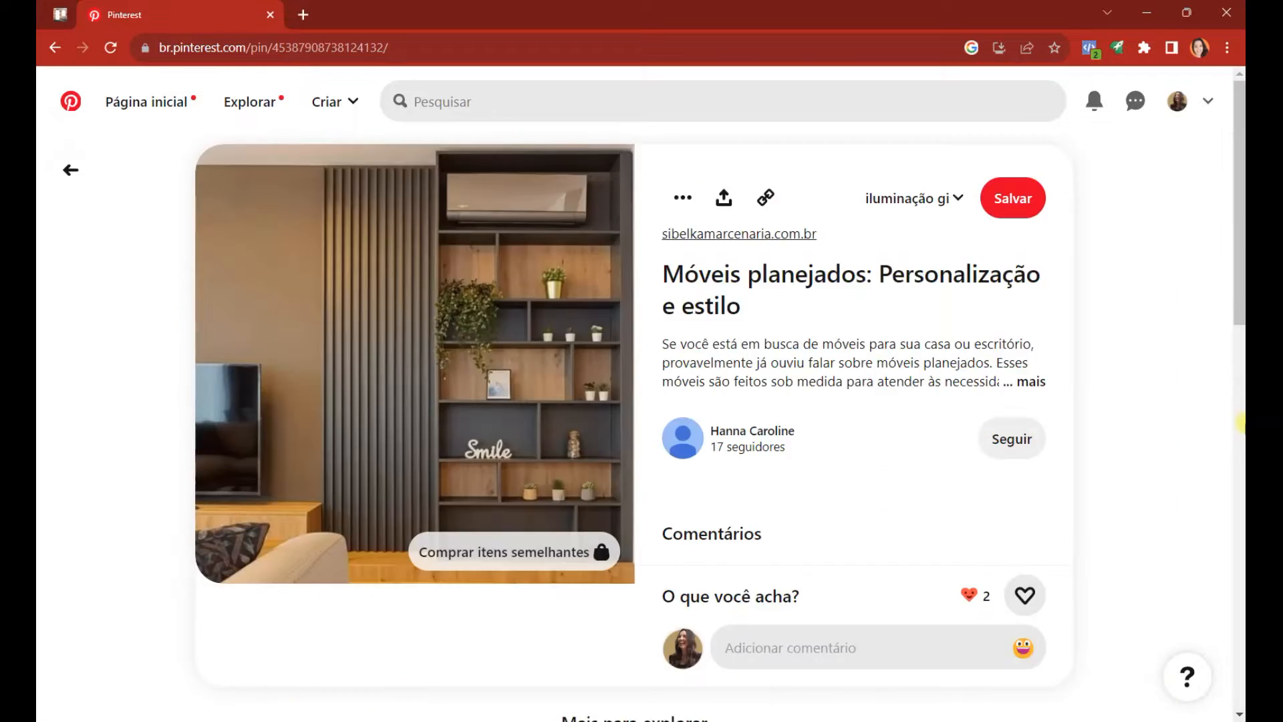
{"action": "scroll", "coordinate": [1238, 431], "scroll_direction": "down", "scroll_amount": 7}
{"action": "scroll", "coordinate": [1229, 445], "scroll_direction": "down", "scroll_amount": 5}
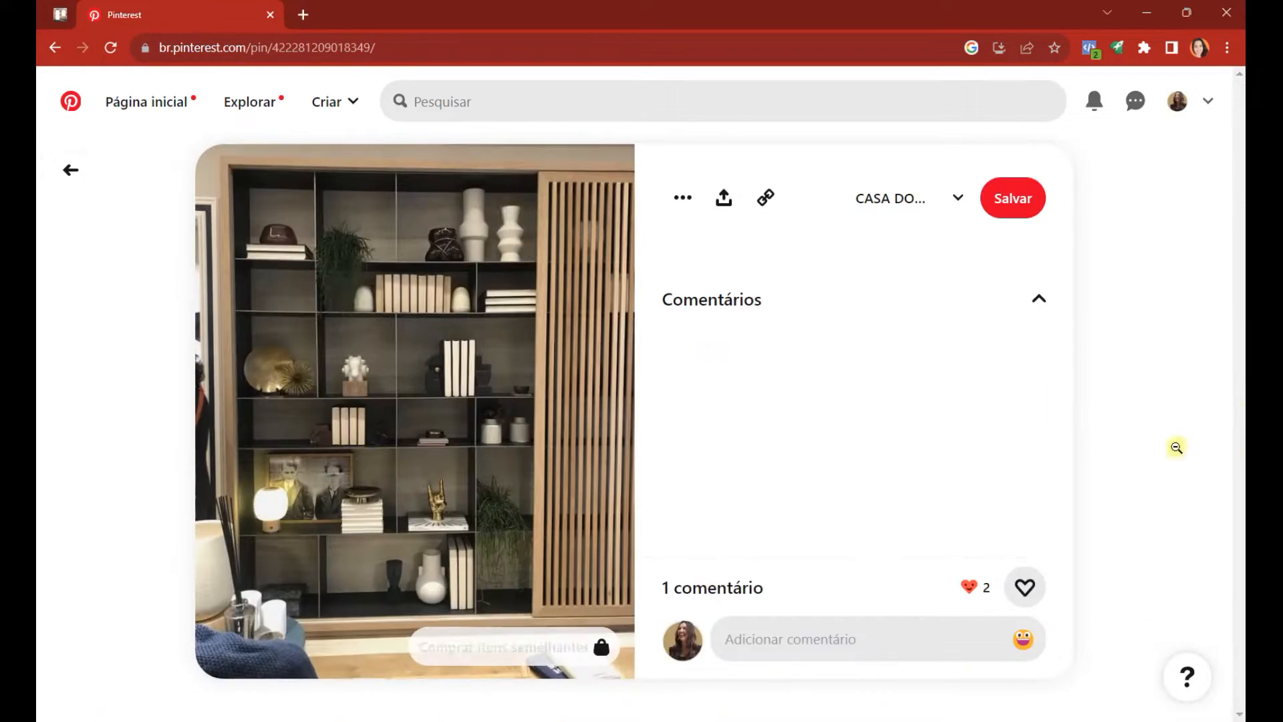
{"action": "scroll", "coordinate": [770, 431], "scroll_direction": "down", "scroll_amount": 5}
{"action": "scroll", "coordinate": [770, 431], "scroll_direction": "down", "scroll_amount": 2}
{"action": "left_click", "coordinate": [1136, 468]}
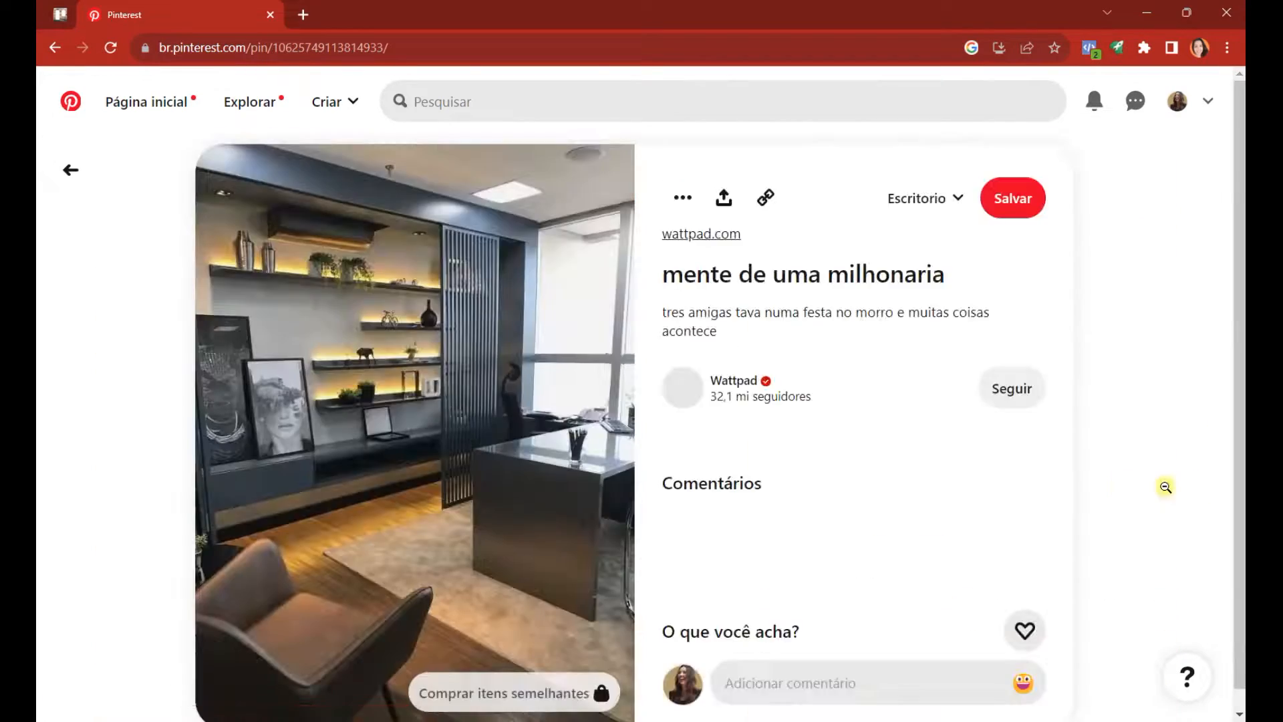
Browse pins related to the backlit-shelf office and open the dark office with the lit bookcase and ring chandelier
{"action": "scroll", "coordinate": [1166, 487], "scroll_direction": "down", "scroll_amount": 5}
{"action": "scroll", "coordinate": [1198, 467], "scroll_direction": "down", "scroll_amount": 10}
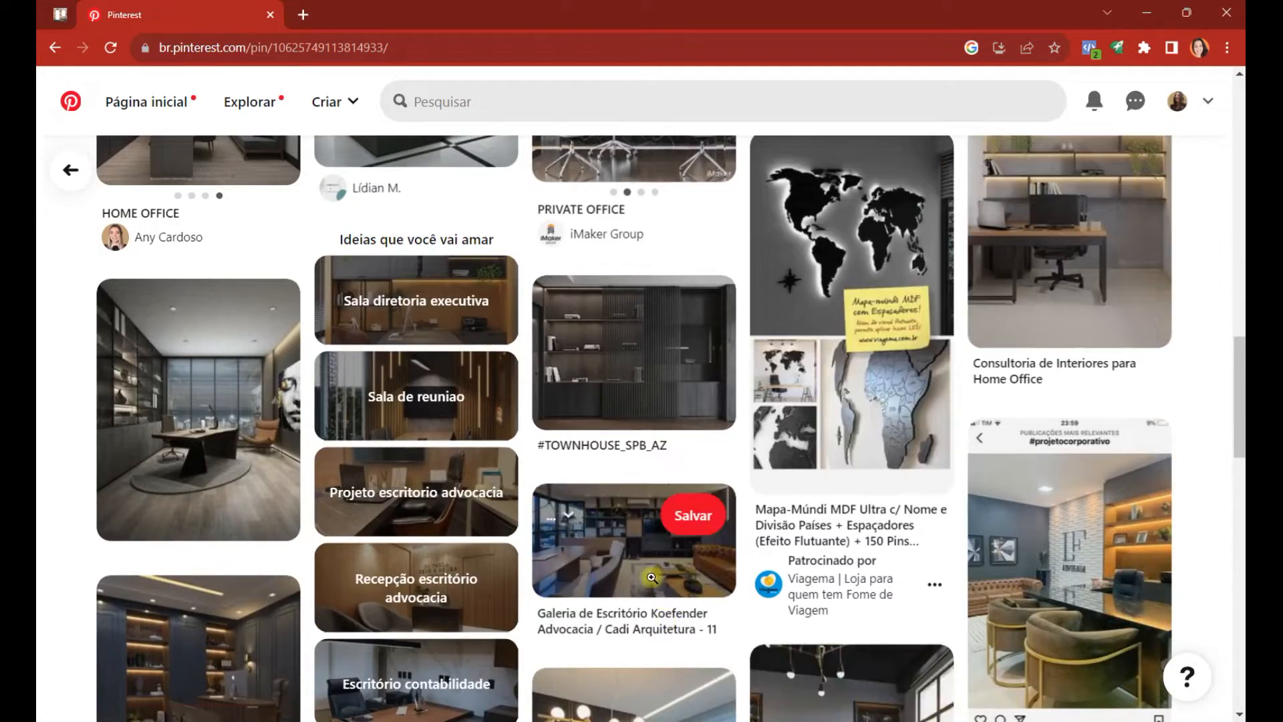
{"action": "left_click", "coordinate": [651, 577]}
{"action": "scroll", "coordinate": [651, 577], "scroll_direction": "down", "scroll_amount": 10}
{"action": "left_click", "coordinate": [200, 421]}
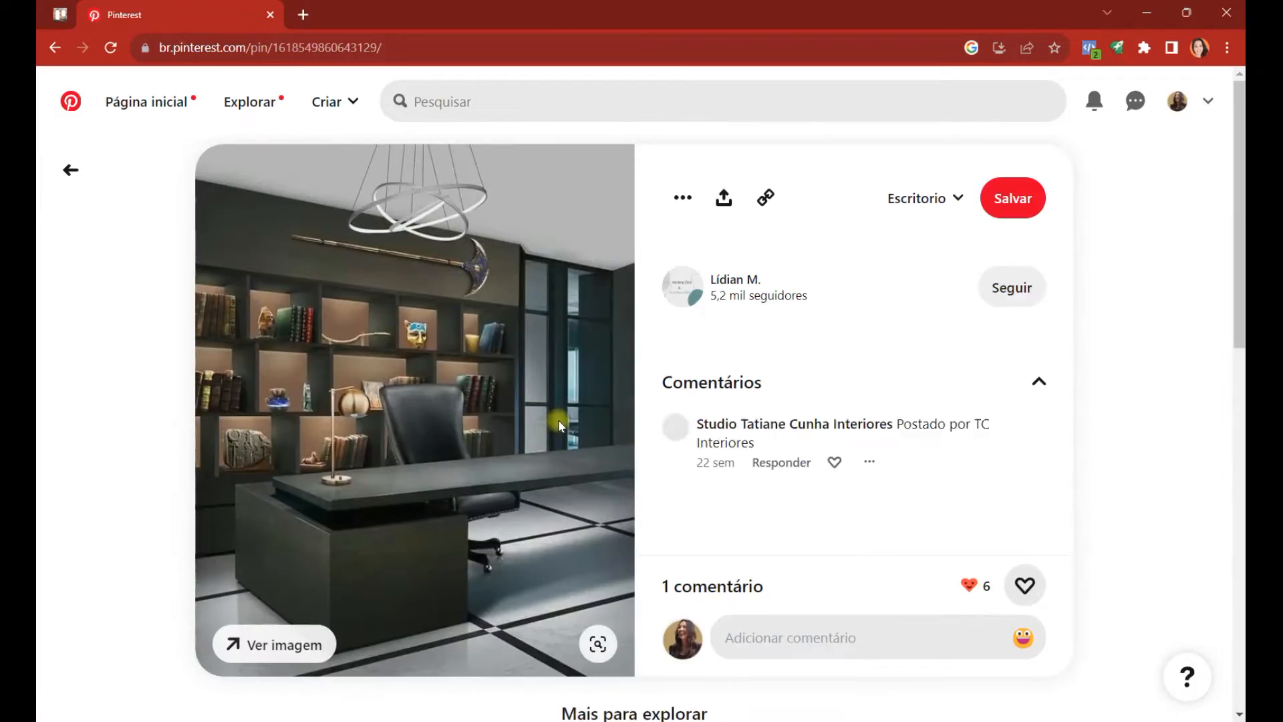
Look through the related pins below the ring chandelier office for desk, shelving and world map wall ideas
{"action": "scroll", "coordinate": [570, 424], "scroll_direction": "down", "scroll_amount": 15}
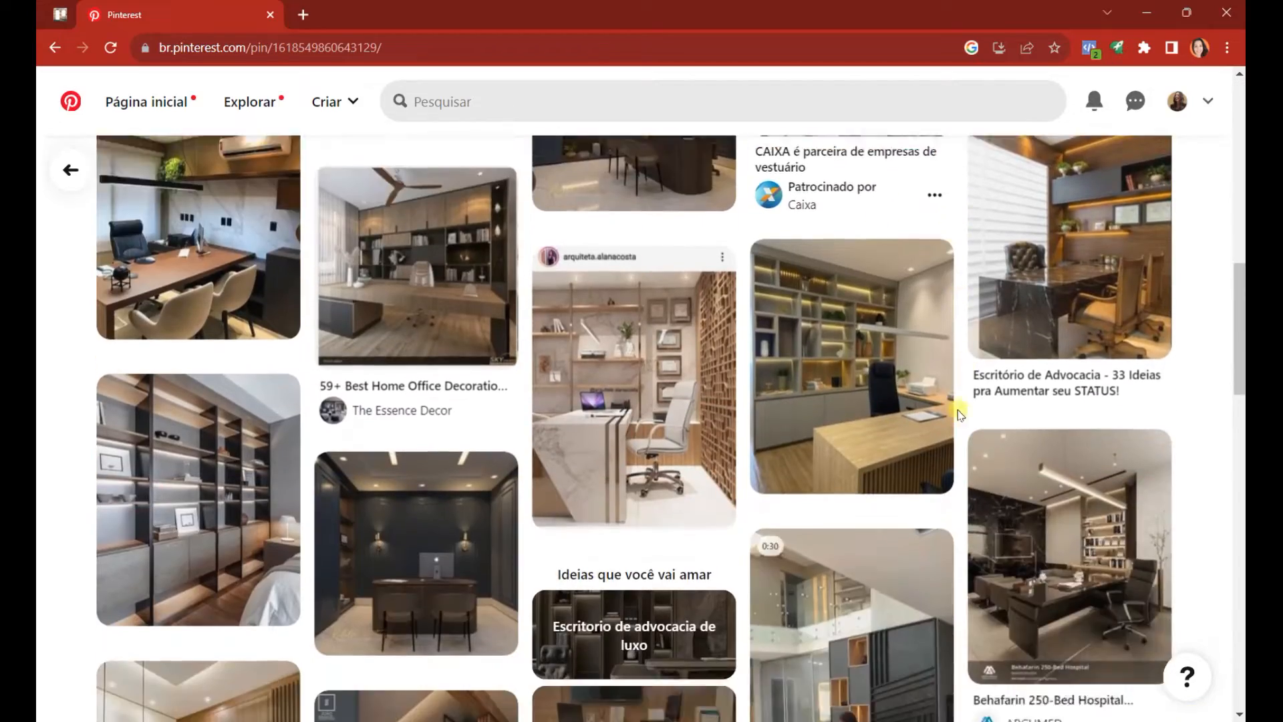
{"action": "scroll", "coordinate": [1069, 461], "scroll_direction": "down", "scroll_amount": 15}
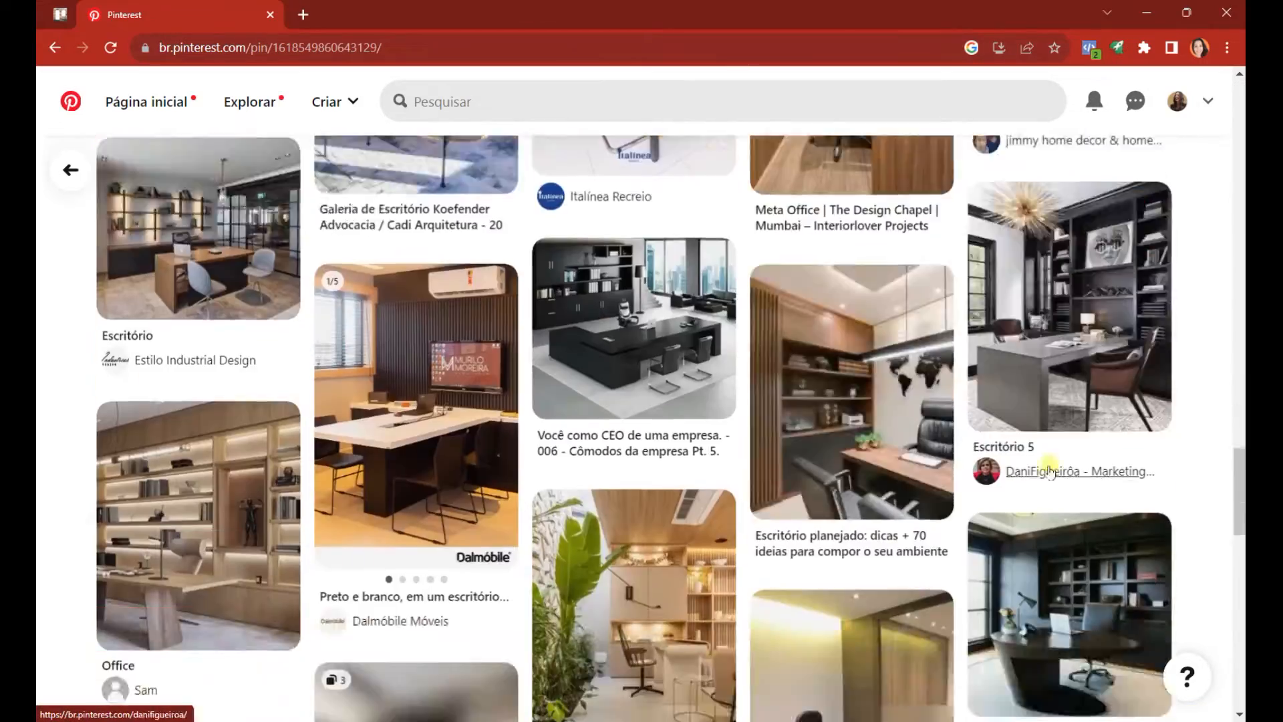
{"action": "scroll", "coordinate": [1086, 459], "scroll_direction": "down", "scroll_amount": 2}
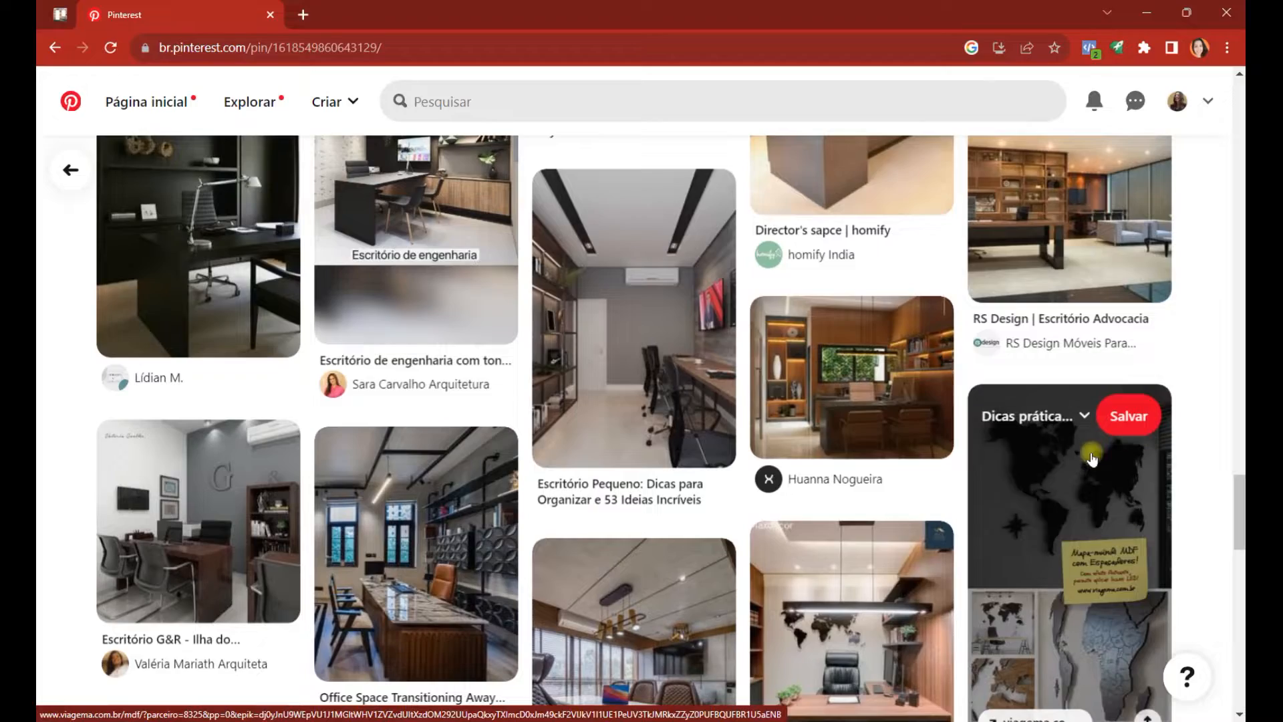
{"action": "scroll", "coordinate": [1091, 458], "scroll_direction": "down", "scroll_amount": 15}
{"action": "scroll", "coordinate": [644, 467], "scroll_direction": "up", "scroll_amount": 20}
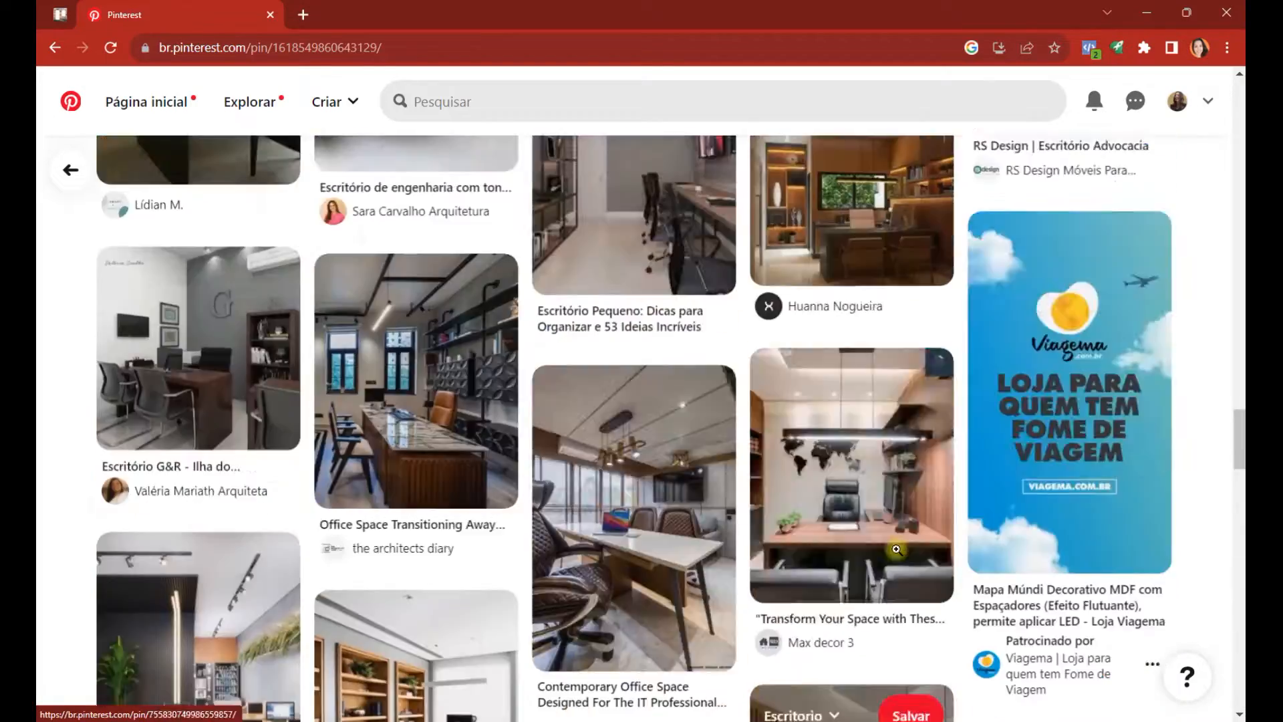
Browse further down the related office pins for bookcase, lit shelving and wall panel ideas
{"action": "scroll", "coordinate": [921, 539], "scroll_direction": "down", "scroll_amount": 20}
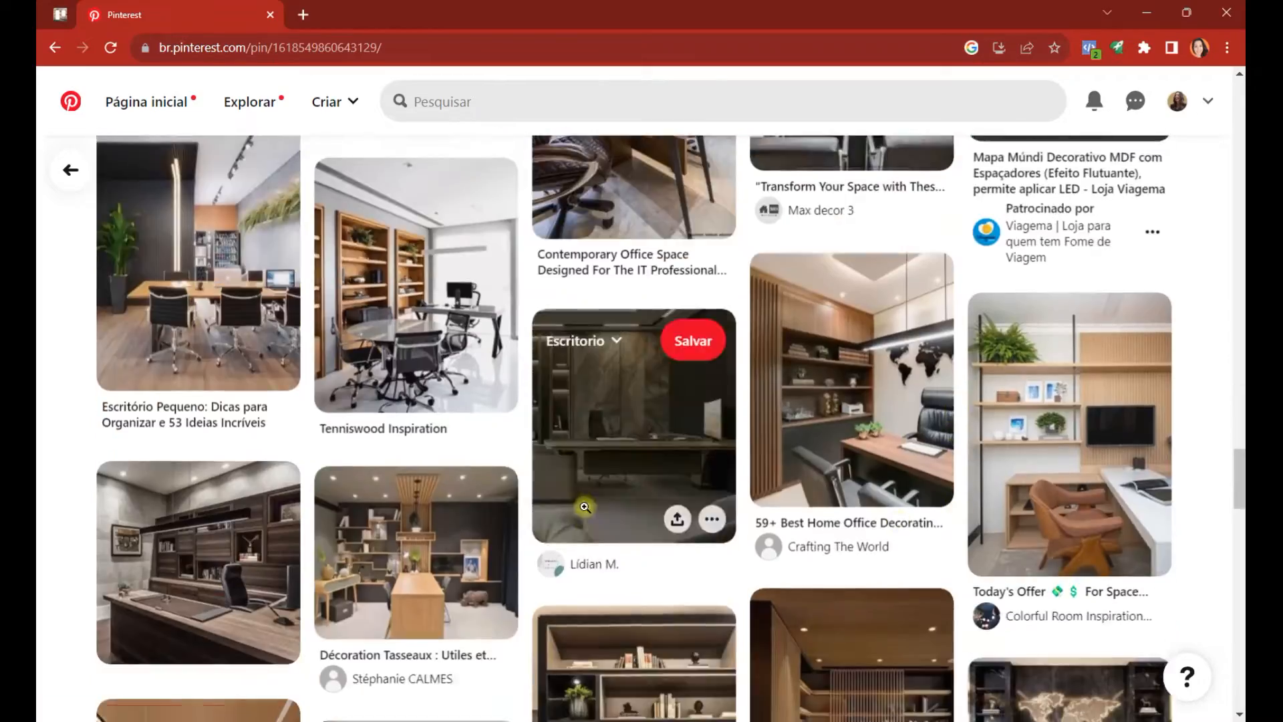
{"action": "scroll", "coordinate": [615, 486], "scroll_direction": "down", "scroll_amount": 20}
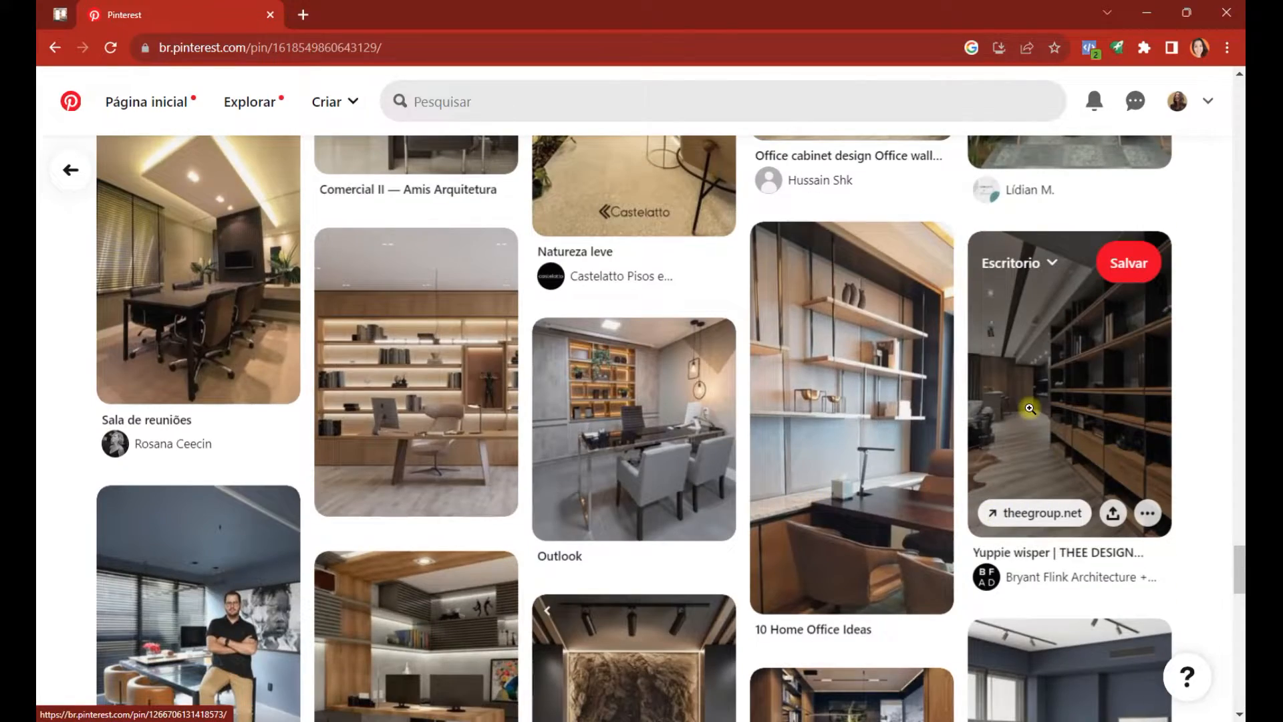
{"action": "scroll", "coordinate": [1036, 413], "scroll_direction": "down", "scroll_amount": 10}
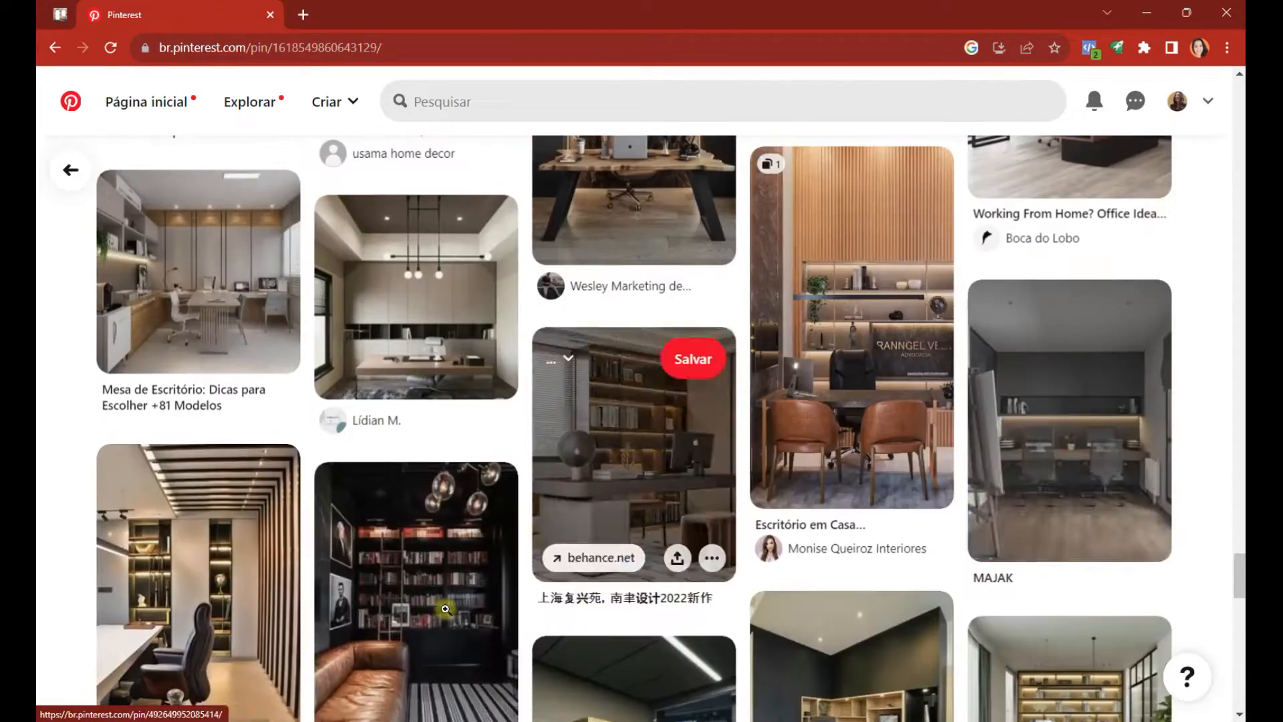
{"action": "scroll", "coordinate": [574, 517], "scroll_direction": "down", "scroll_amount": 4}
{"action": "left_click", "coordinate": [1091, 480]}
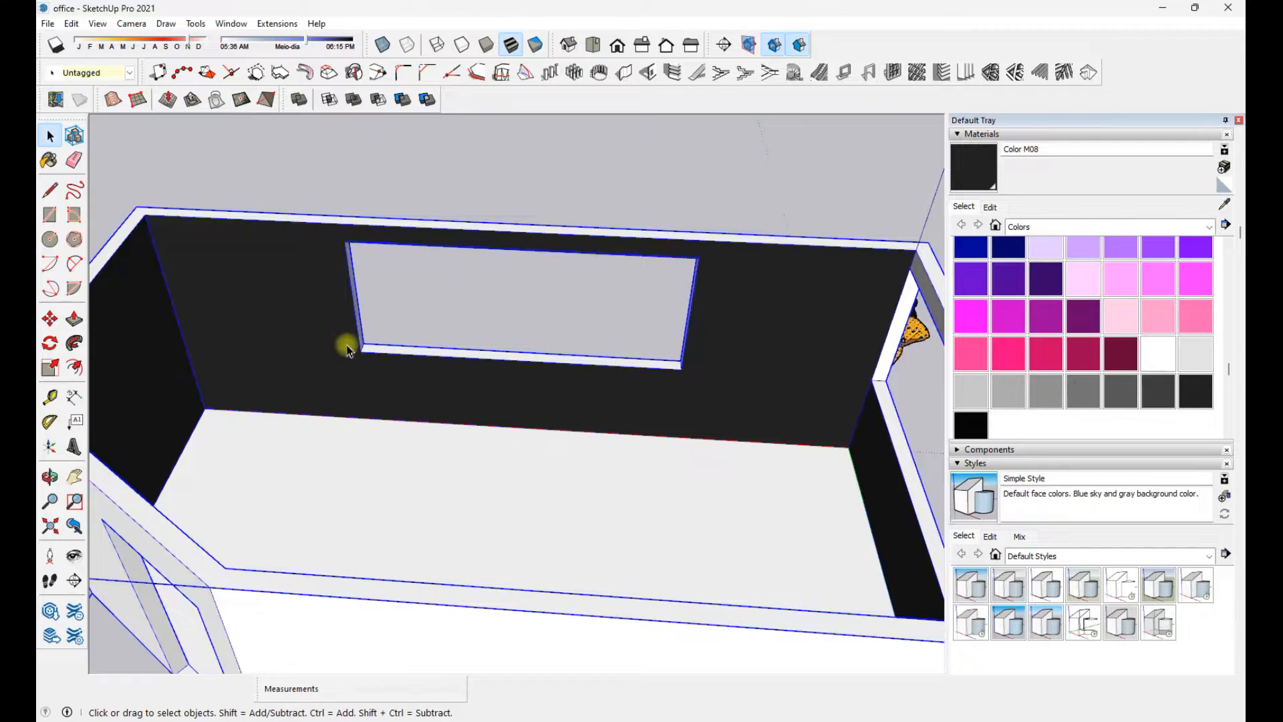
In the SketchUp office model, draw a rectangle about 3.8 by 2.4 m from the window's upper corner down to the floor
{"action": "scroll", "coordinate": [421, 338], "scroll_direction": "down", "scroll_amount": 3}
{"action": "scroll", "coordinate": [348, 212], "scroll_direction": "up", "scroll_amount": 5}
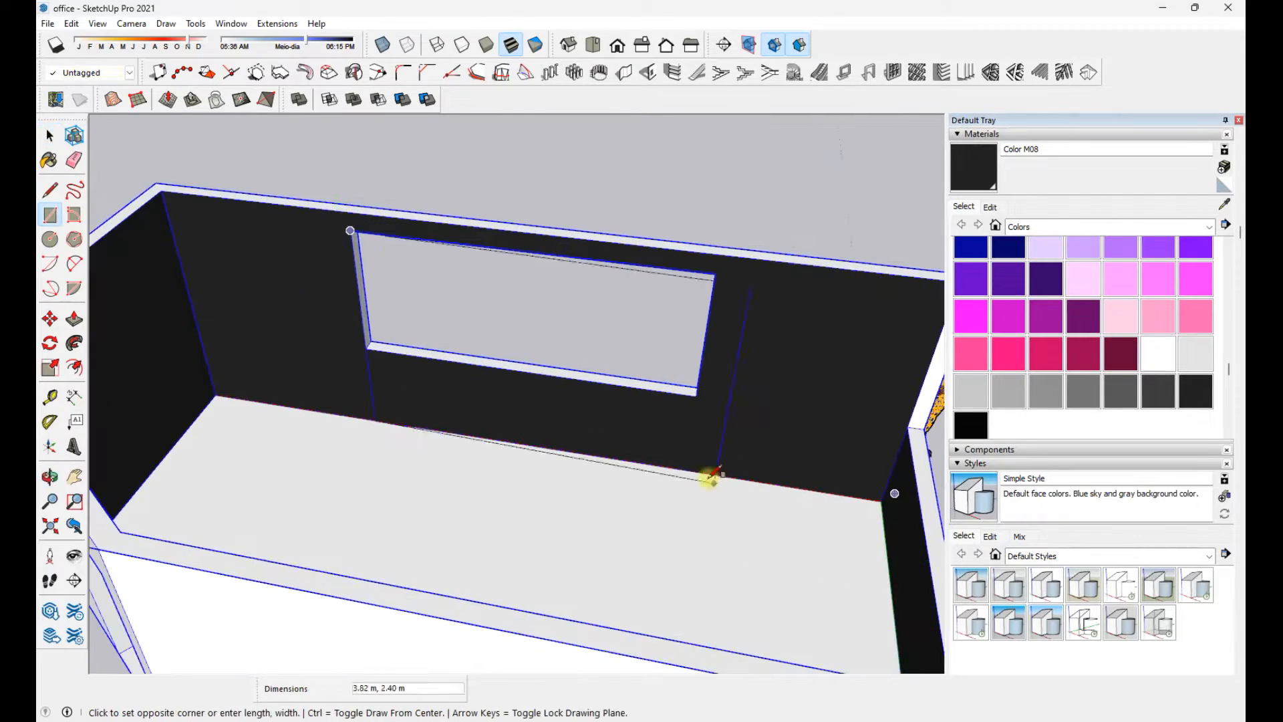
{"action": "left_click", "coordinate": [683, 466]}
{"action": "key", "text": "space"}
Move the top edge of the new window rectangle straight up by about 0.1 m
{"action": "middle_click_drag", "start_coordinate": [268, 448], "coordinate": [435, 441]}
{"action": "scroll", "coordinate": [435, 441], "scroll_direction": "up", "scroll_amount": 1}
{"action": "left_click", "coordinate": [342, 311]}
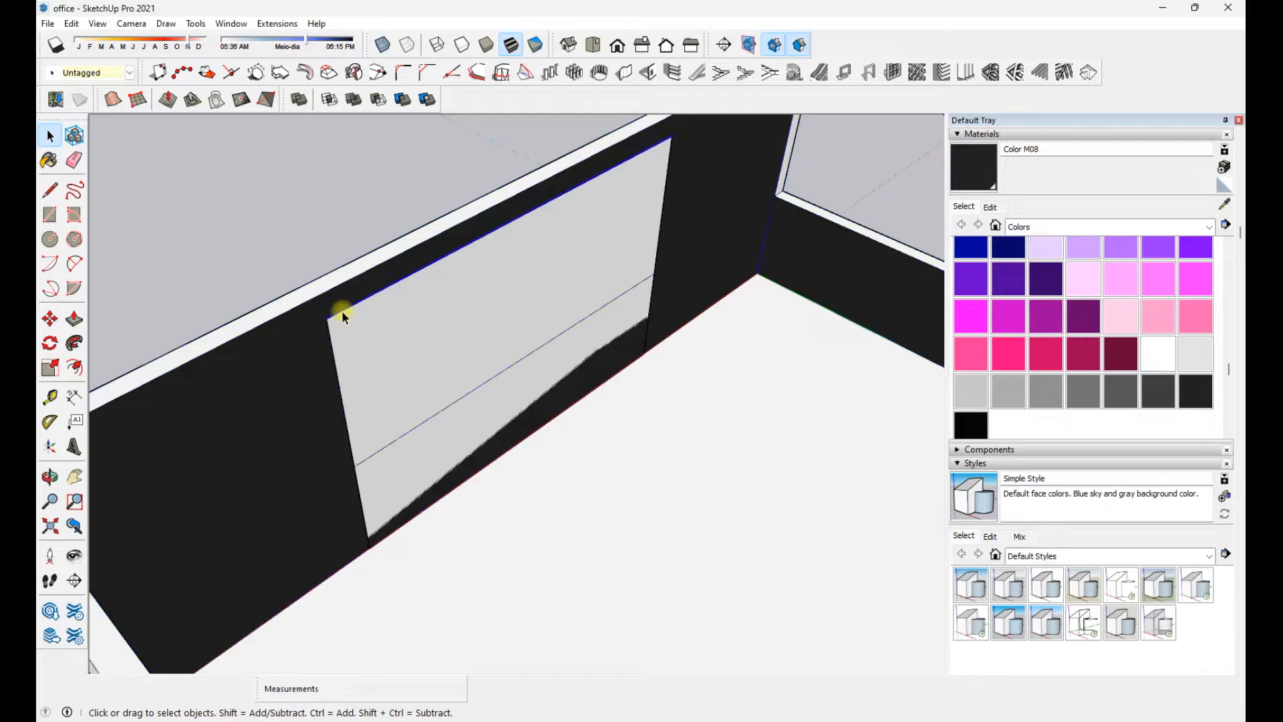
{"action": "key", "text": "m"}
{"action": "left_click", "coordinate": [327, 317]}
{"action": "type", "text": ",1"}
{"action": "key", "text": "Return"}
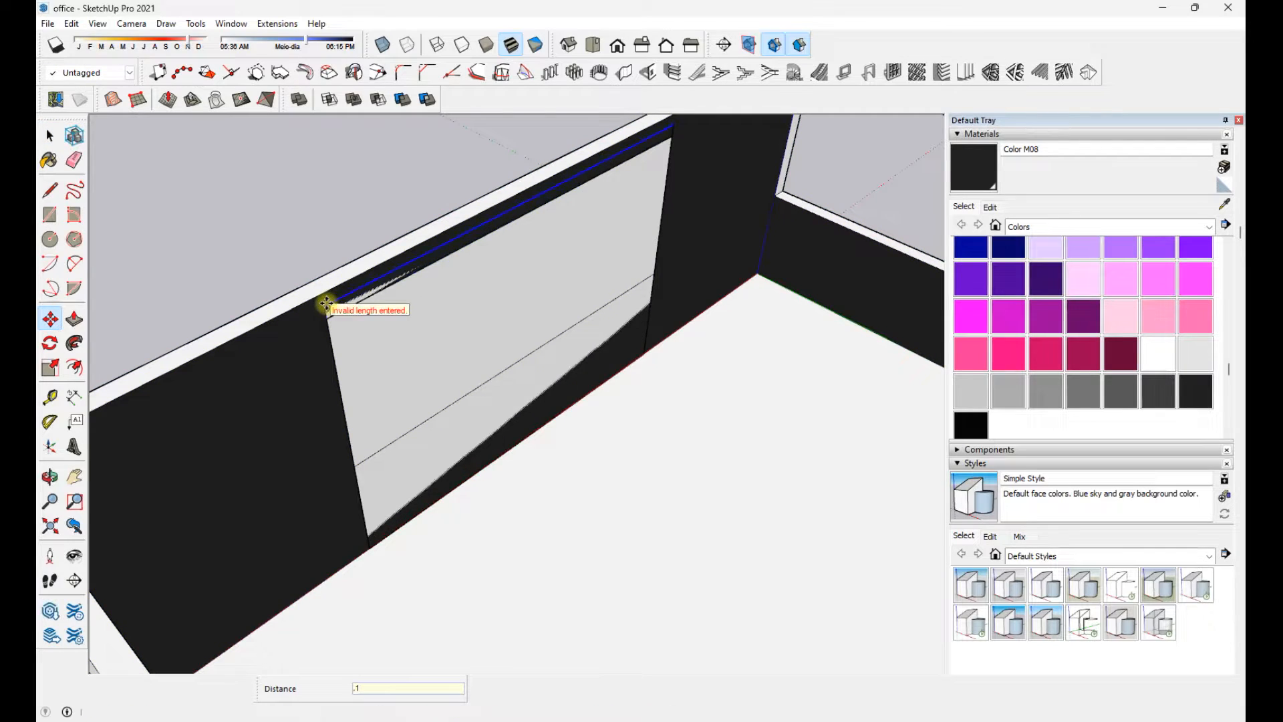
{"action": "left_click", "coordinate": [328, 315]}
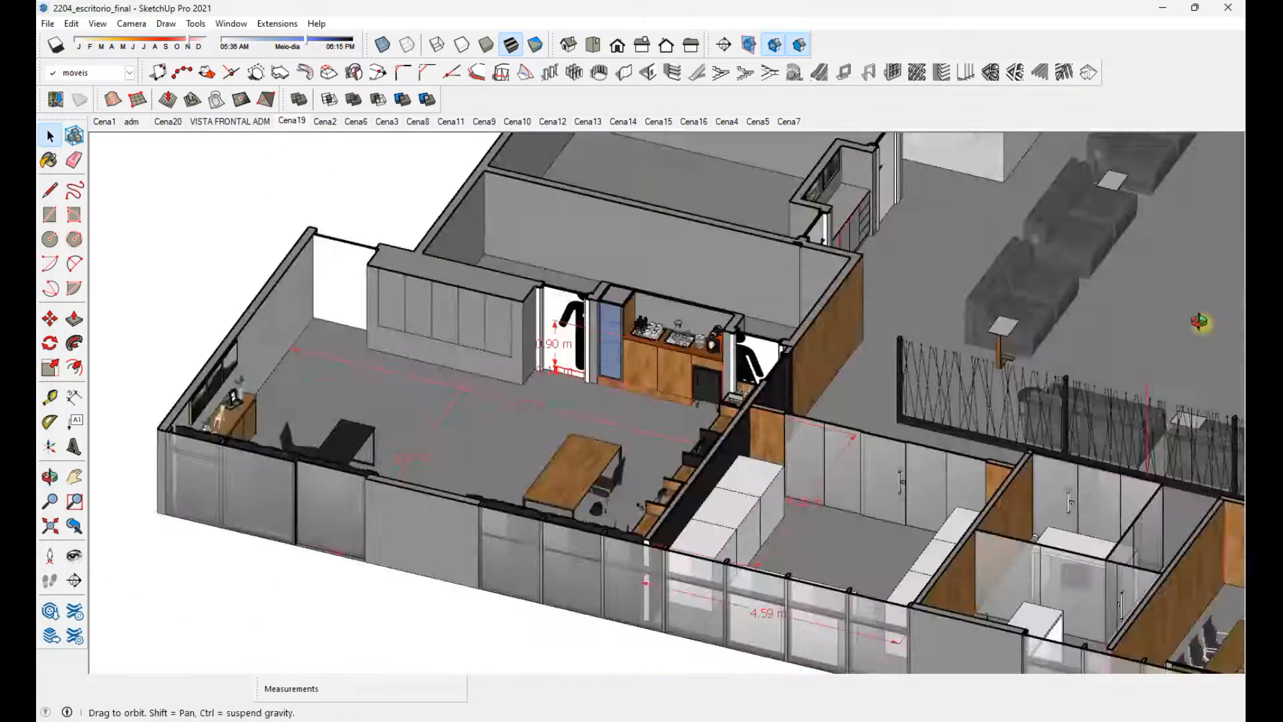
In the 2204_escritorio_final model, show scene Cena2 and place the photo armario que vai.jpg beside the coffee cabinet
{"action": "middle_click_drag", "start_coordinate": [1199, 321], "coordinate": [1244, 321]}
{"action": "scroll", "coordinate": [561, 355], "scroll_direction": "up", "scroll_amount": 2}
{"action": "left_click", "coordinate": [562, 355]}
{"action": "scroll", "coordinate": [620, 532], "scroll_direction": "down", "scroll_amount": 4}
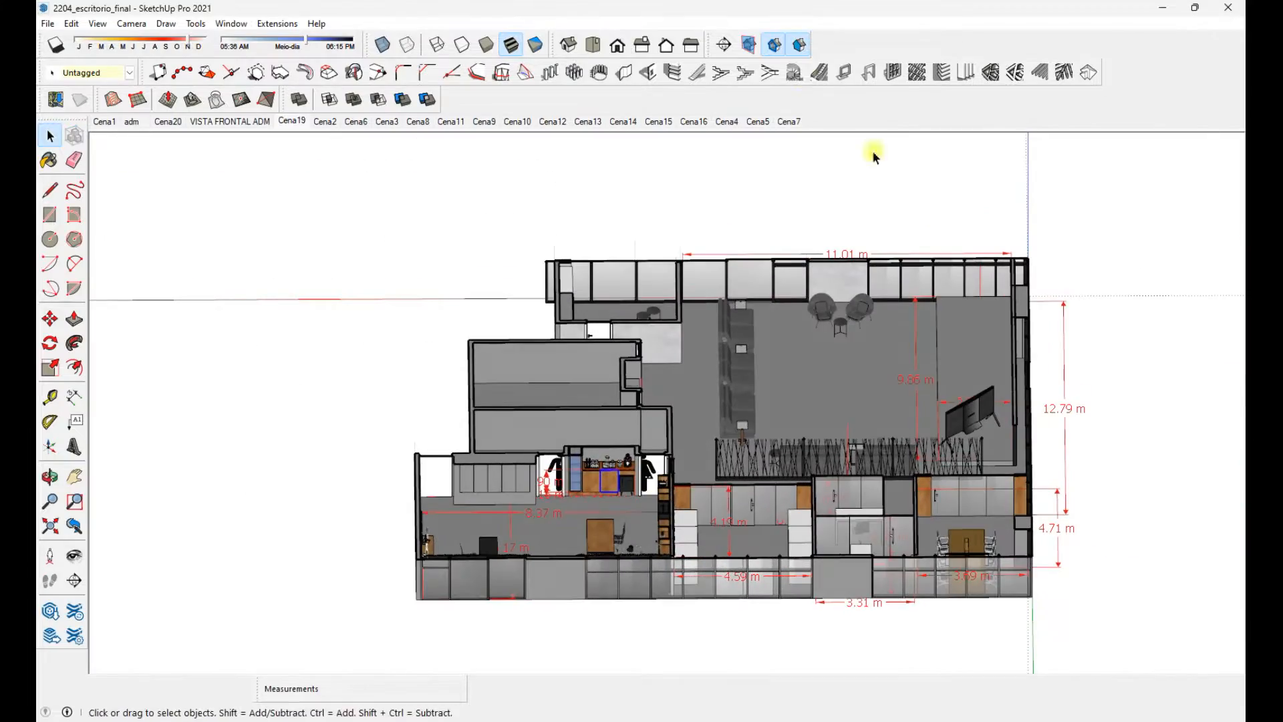
{"action": "left_click", "coordinate": [331, 124]}
{"action": "middle_click_drag", "start_coordinate": [371, 301], "coordinate": [576, 454]}
{"action": "left_click", "coordinate": [338, 426]}
{"action": "key", "text": "alt+Tab"}
{"action": "left_click_drag", "start_coordinate": [206, 12], "coordinate": [868, 45]}
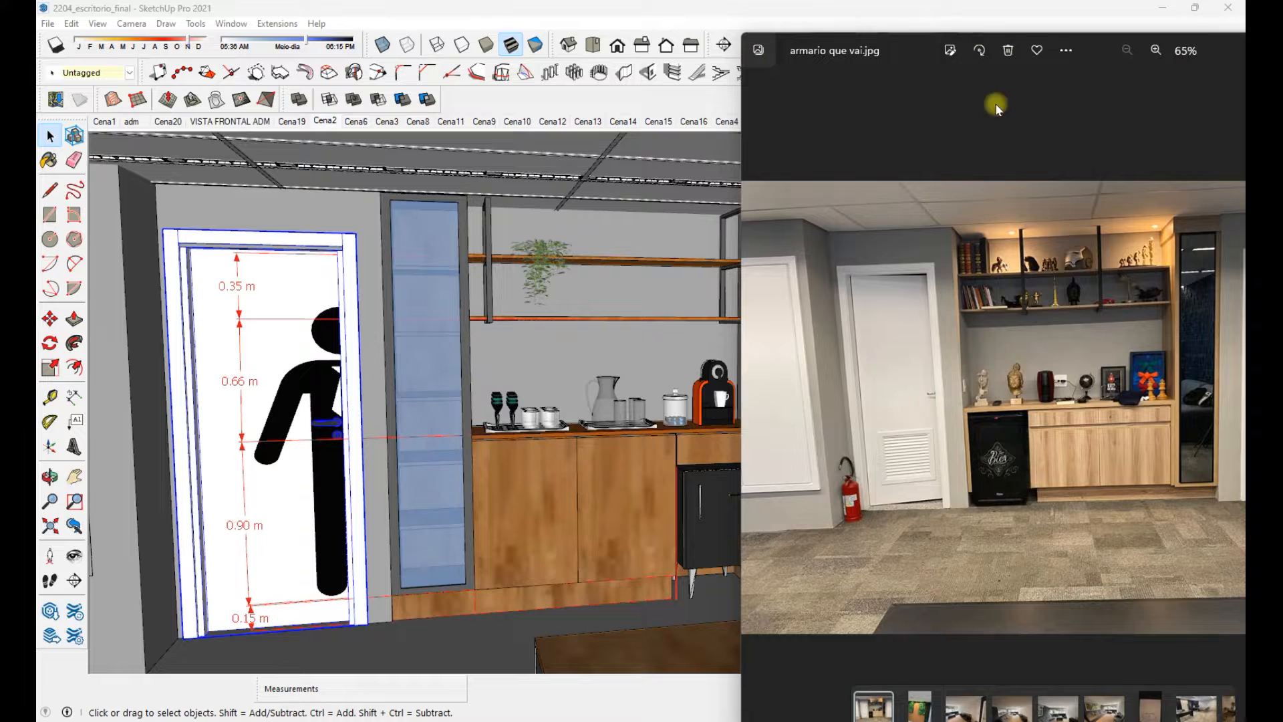
Shift the bracket nearest the tall glass cabinet inward along the shelves and reposition the hanging plant beside it
{"action": "left_click", "coordinate": [636, 341]}
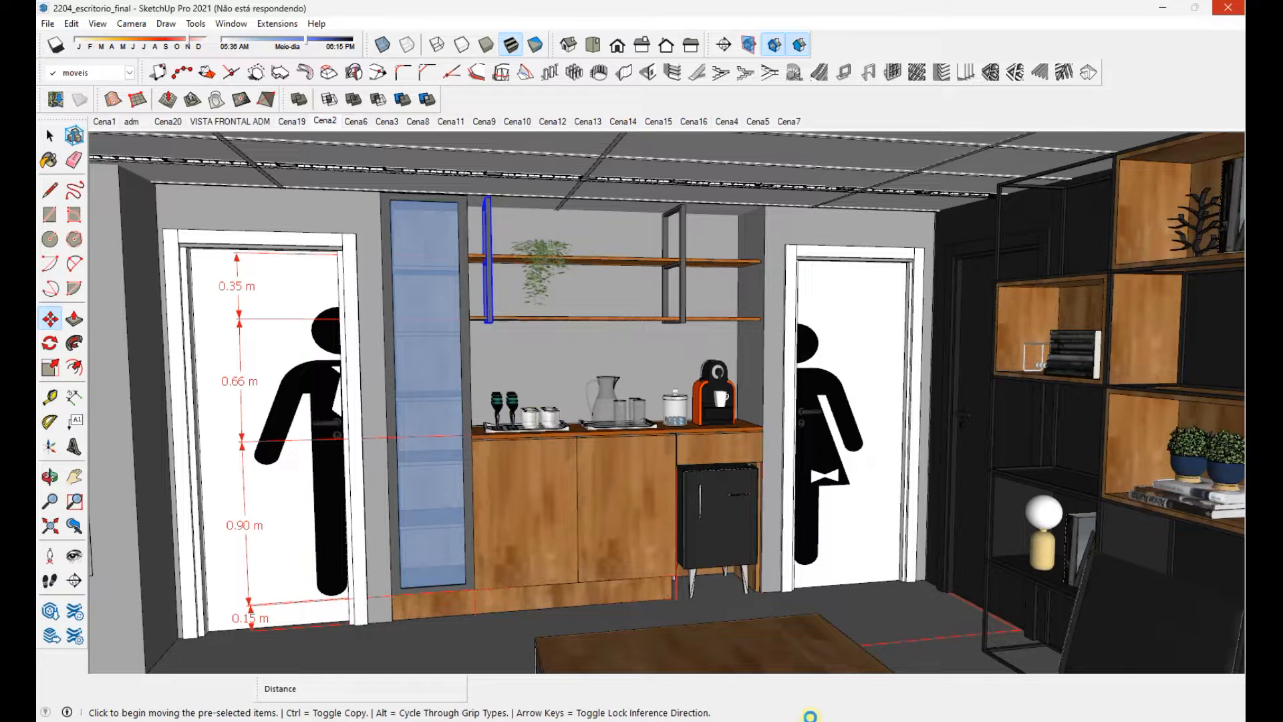
{"action": "left_click", "coordinate": [832, 670]}
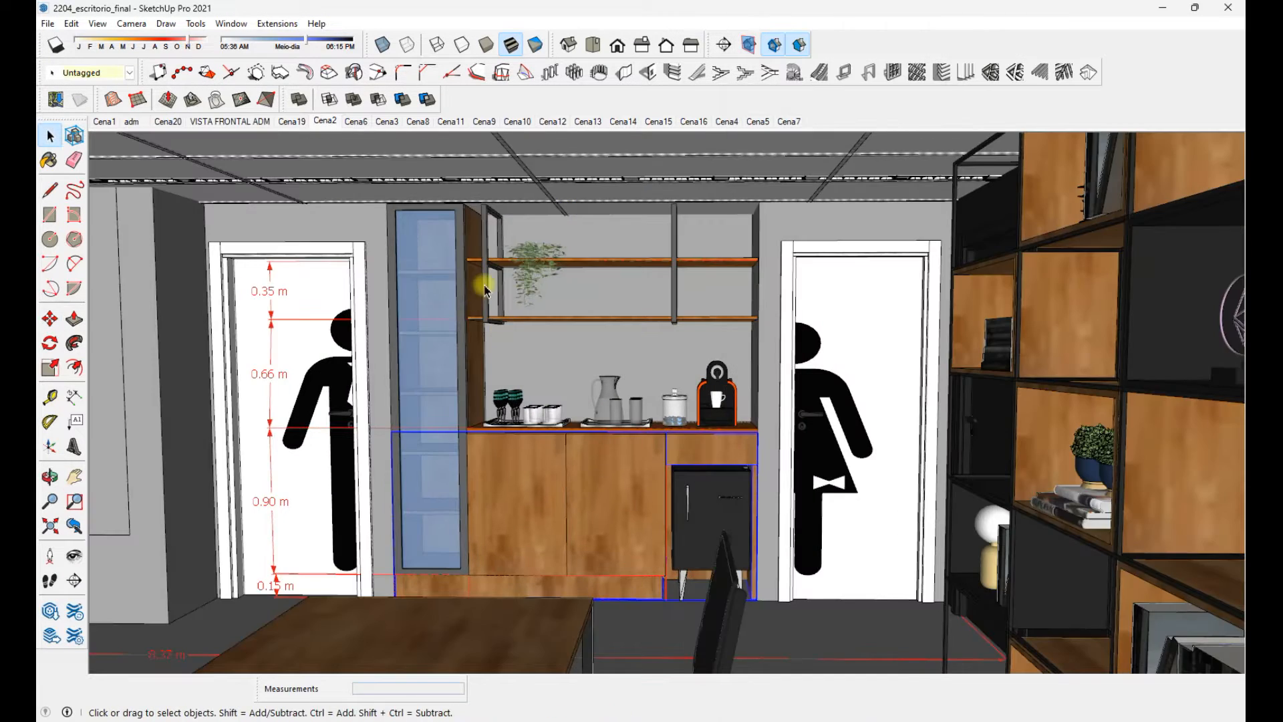
{"action": "left_click", "coordinate": [484, 287]}
{"action": "middle_click_drag", "start_coordinate": [484, 286], "coordinate": [586, 300]}
{"action": "key", "text": "m"}
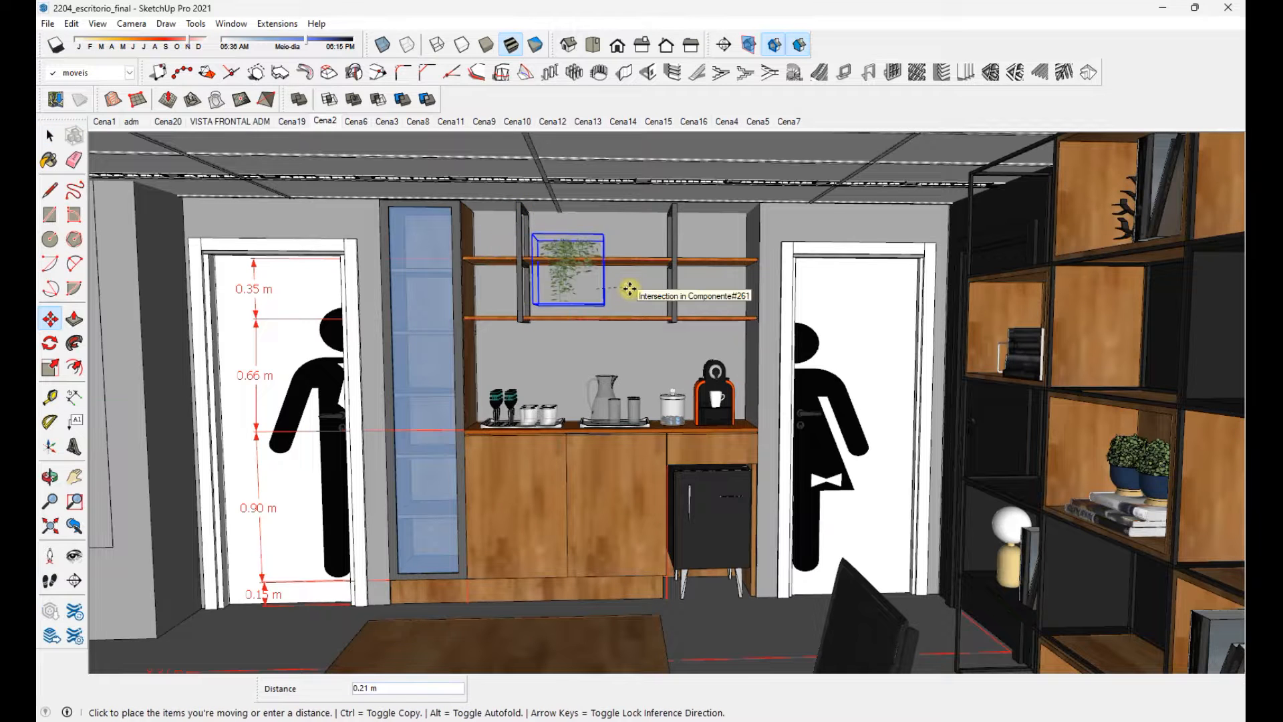
{"action": "left_click", "coordinate": [636, 292]}
{"action": "key", "text": "space"}
{"action": "scroll", "coordinate": [587, 310], "scroll_direction": "down", "scroll_amount": 1}
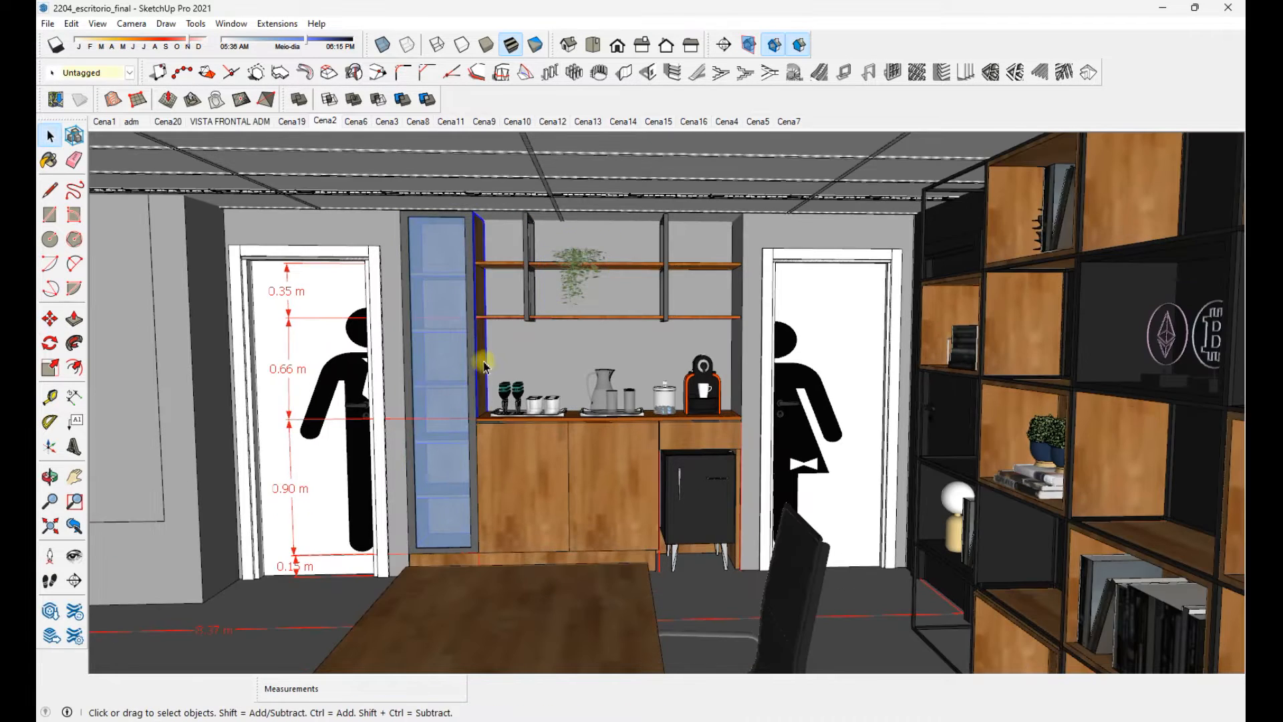
Select the tall glass cabinet, the base cabinet with its countertop, and the wooden shelves of the coffee area
{"action": "left_click_drag", "start_coordinate": [359, 178], "coordinate": [727, 544]}
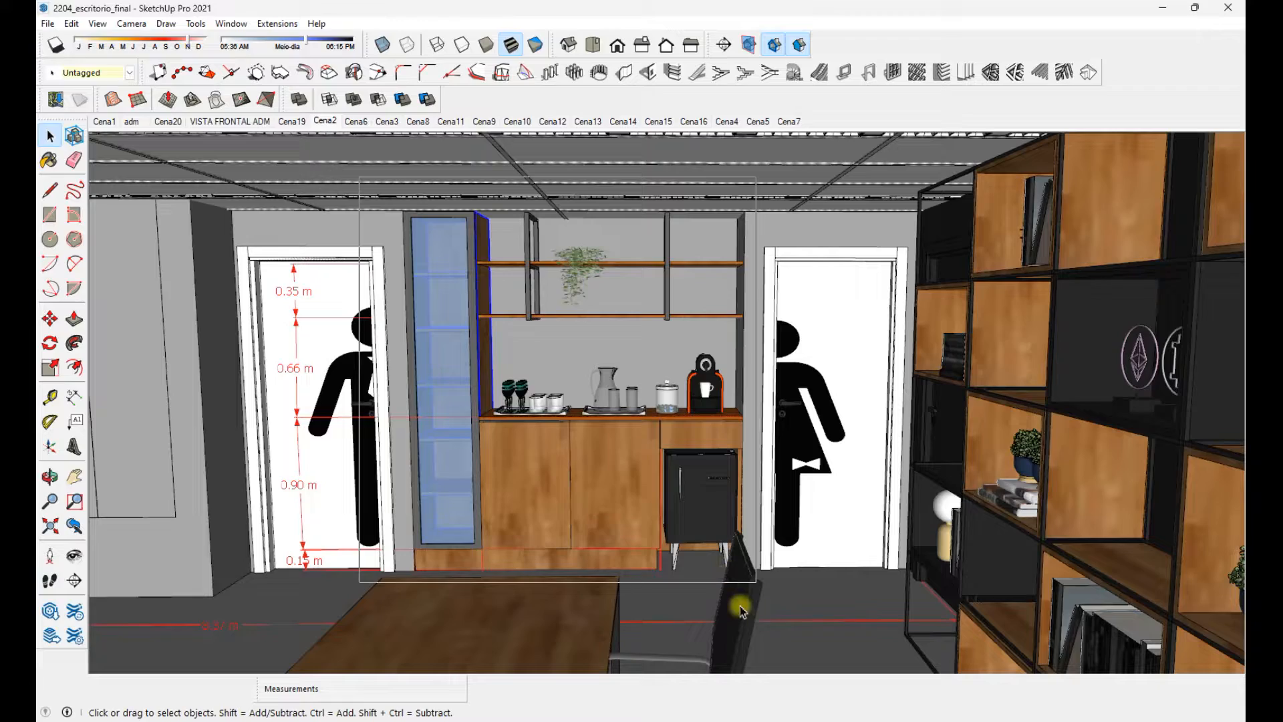
{"action": "middle_click_drag", "start_coordinate": [740, 608], "coordinate": [521, 438]}
{"action": "scroll", "coordinate": [578, 465], "scroll_direction": "up", "scroll_amount": 4}
{"action": "left_click", "coordinate": [745, 429]}
{"action": "left_click", "coordinate": [431, 348]}
{"action": "scroll", "coordinate": [430, 347], "scroll_direction": "up", "scroll_amount": 1}
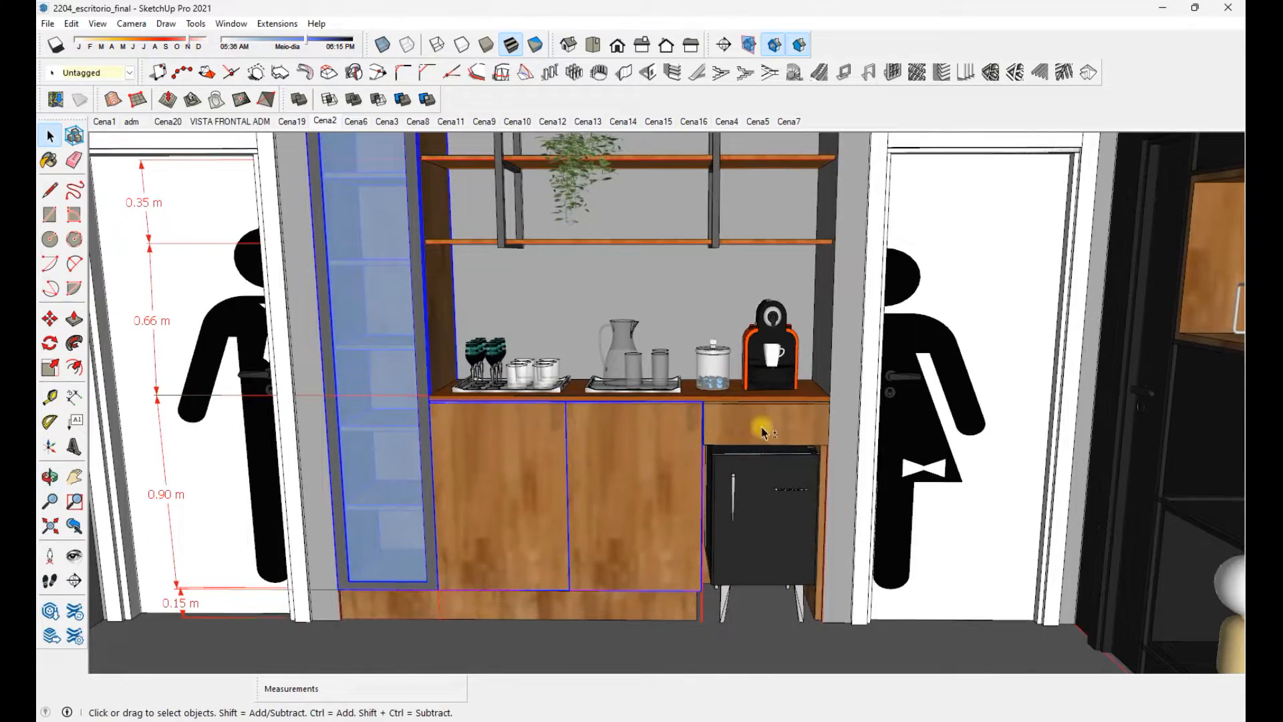
{"action": "left_click", "coordinate": [569, 394], "text": "shift"}
{"action": "middle_click_drag", "start_coordinate": [568, 395], "coordinate": [587, 450], "text": "shift"}
{"action": "scroll", "coordinate": [588, 450], "scroll_direction": "up", "scroll_amount": 3}
{"action": "middle_click_drag", "start_coordinate": [437, 230], "coordinate": [421, 347], "text": "shift"}
{"action": "scroll", "coordinate": [421, 346], "scroll_direction": "down", "scroll_amount": 1}
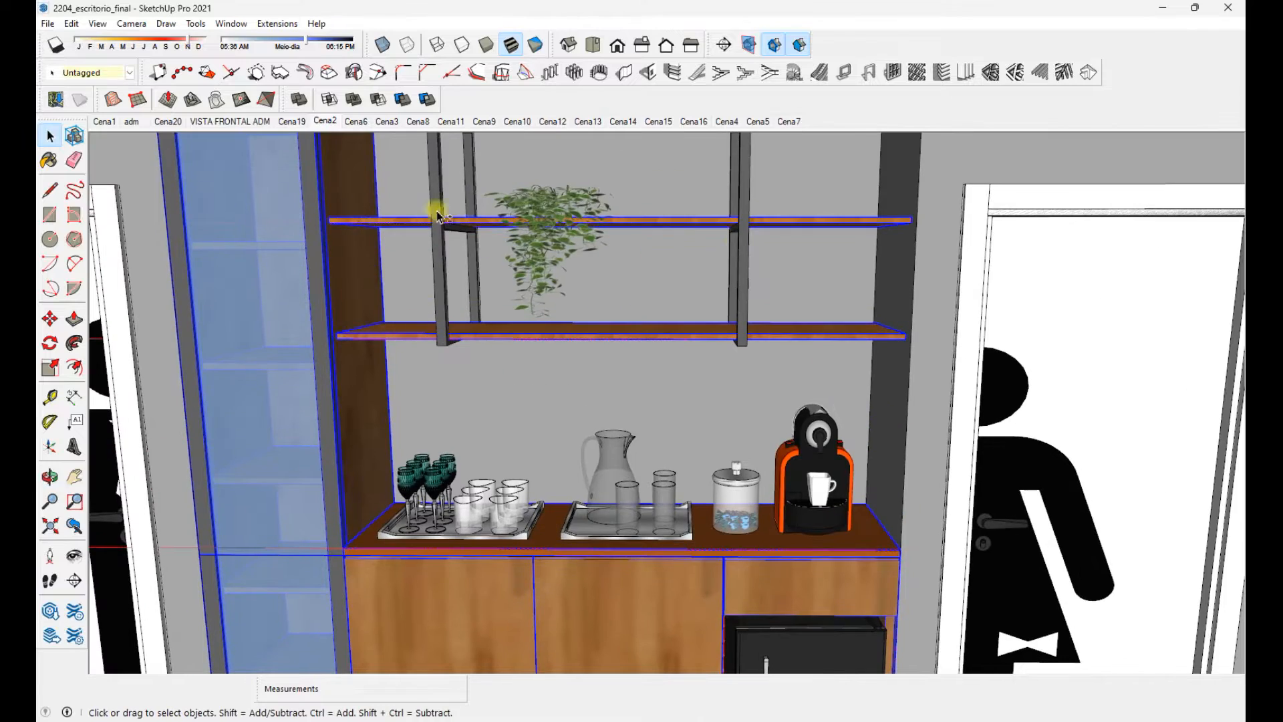
Add the shelf brackets, trays with glassware, jar, coffee maker and minibar to the selection and copy the whole set
{"action": "left_click", "coordinate": [768, 638], "text": "shift"}
{"action": "middle_click_drag", "start_coordinate": [434, 519], "coordinate": [428, 330], "text": "shift"}
{"action": "left_click", "coordinate": [774, 334], "text": "shift"}
{"action": "scroll", "coordinate": [774, 334], "scroll_direction": "down", "scroll_amount": 3}
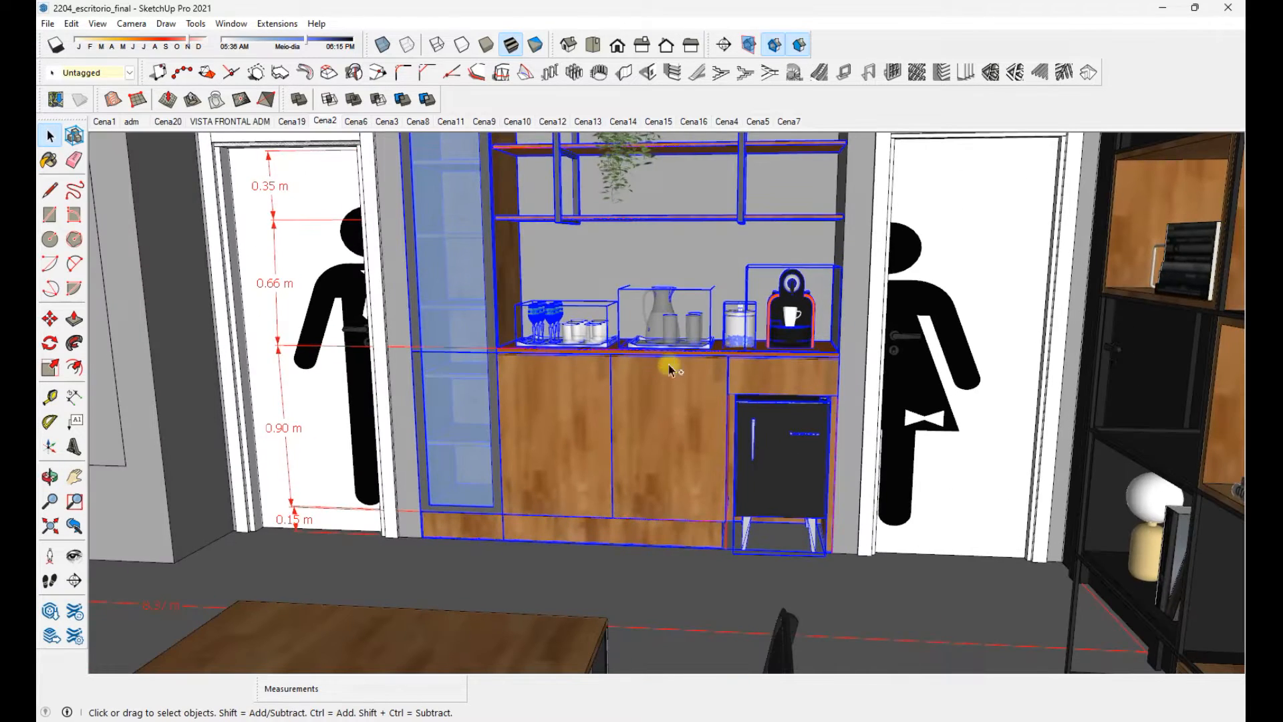
{"action": "left_click", "coordinate": [632, 658]}
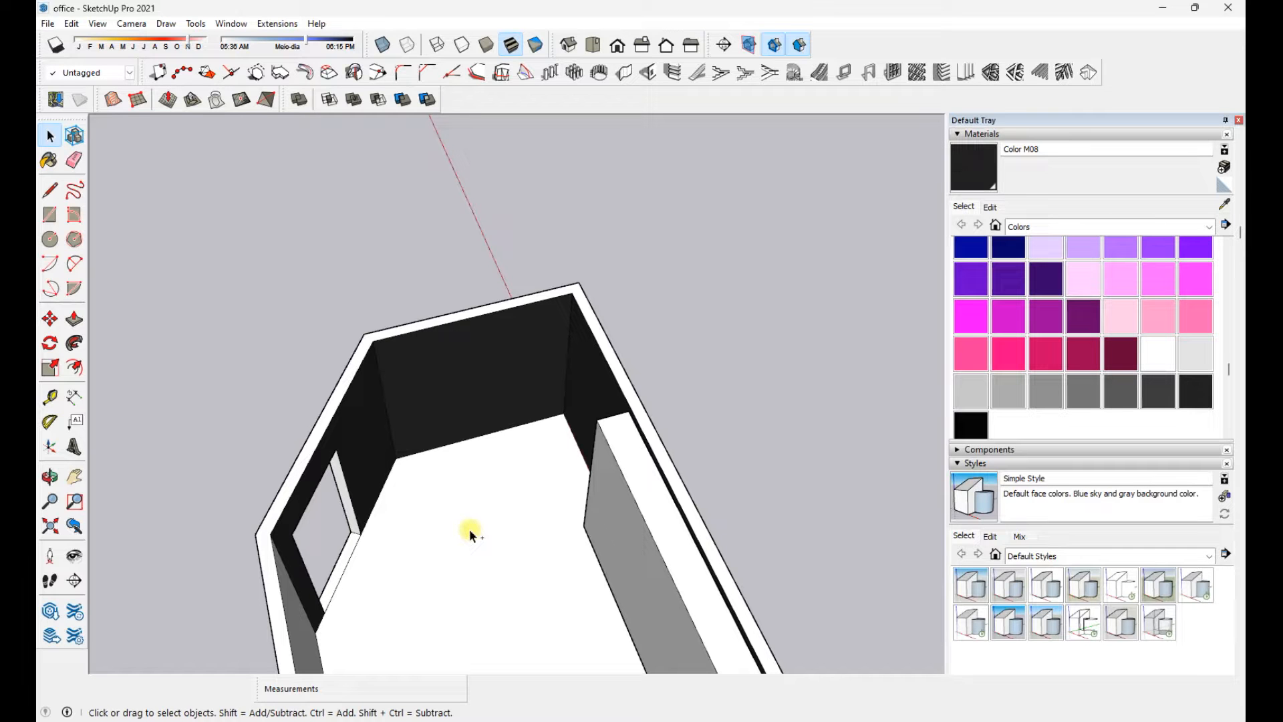
Paste the copied coffee cabinet set into the office model's room and group it
{"action": "scroll", "coordinate": [518, 563], "scroll_direction": "down", "scroll_amount": 2}
{"action": "left_click", "coordinate": [504, 605]}
{"action": "right_click", "coordinate": [488, 563]}
{"action": "left_click", "coordinate": [550, 449]}
{"action": "middle_click_drag", "start_coordinate": [550, 449], "coordinate": [633, 593]}
{"action": "scroll", "coordinate": [633, 593], "scroll_direction": "up", "scroll_amount": 4}
{"action": "scroll", "coordinate": [634, 593], "scroll_direction": "down", "scroll_amount": 2}
Move the pasted furniture so the base corner of the tall glass cabinet meets the wall at floor level
{"action": "left_click", "coordinate": [605, 461]}
{"action": "left_click", "coordinate": [625, 421]}
{"action": "middle_click_drag", "start_coordinate": [625, 422], "coordinate": [507, 421]}
{"action": "scroll", "coordinate": [387, 588], "scroll_direction": "up", "scroll_amount": 3}
{"action": "middle_click_drag", "start_coordinate": [388, 588], "coordinate": [454, 586]}
{"action": "left_click", "coordinate": [454, 586]}
{"action": "left_click", "coordinate": [468, 359]}
{"action": "scroll", "coordinate": [470, 356], "scroll_direction": "up", "scroll_amount": 3}
{"action": "left_click", "coordinate": [470, 355]}
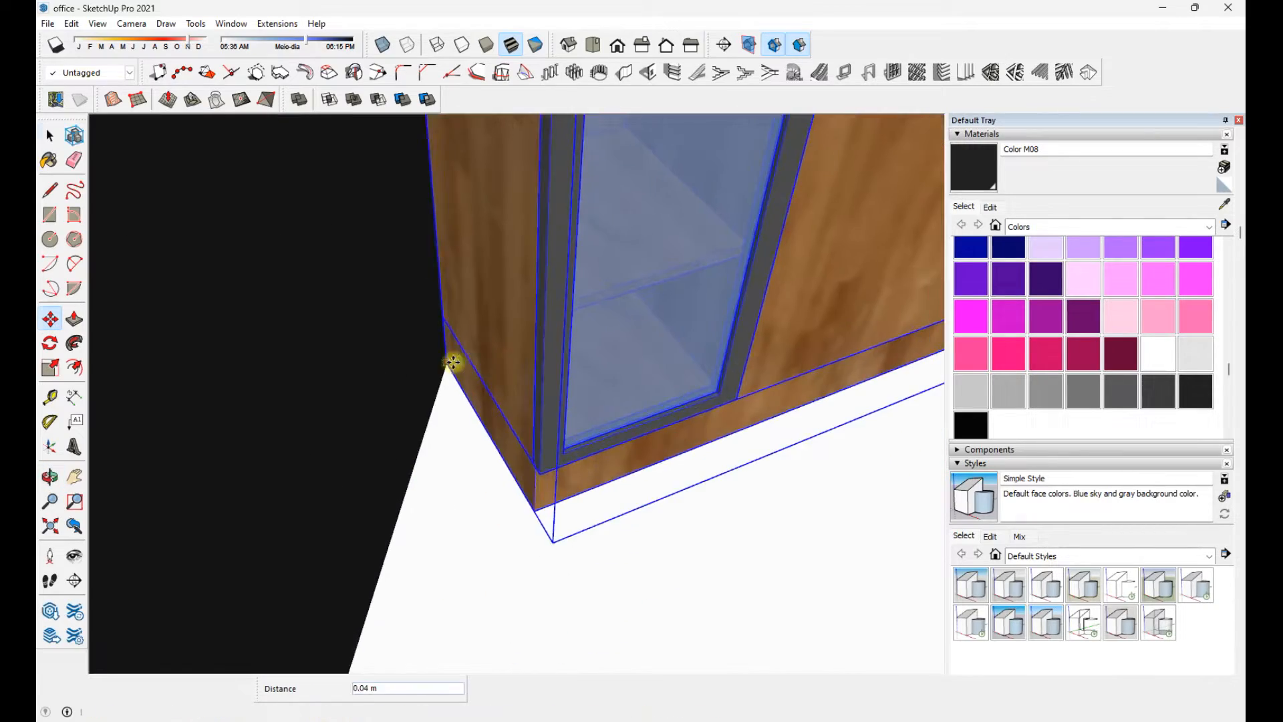
{"action": "left_click", "coordinate": [452, 364]}
Mirror the base cabinet along the red axis so the minibar sits at the end away from the tall cabinet, aligned under the countertop
{"action": "scroll", "coordinate": [452, 364], "scroll_direction": "down", "scroll_amount": 6}
{"action": "key", "text": "space"}
{"action": "middle_click_drag", "start_coordinate": [835, 384], "coordinate": [730, 383]}
{"action": "triple_click", "coordinate": [428, 272]}
{"action": "key", "text": "m"}
{"action": "left_click", "coordinate": [466, 284]}
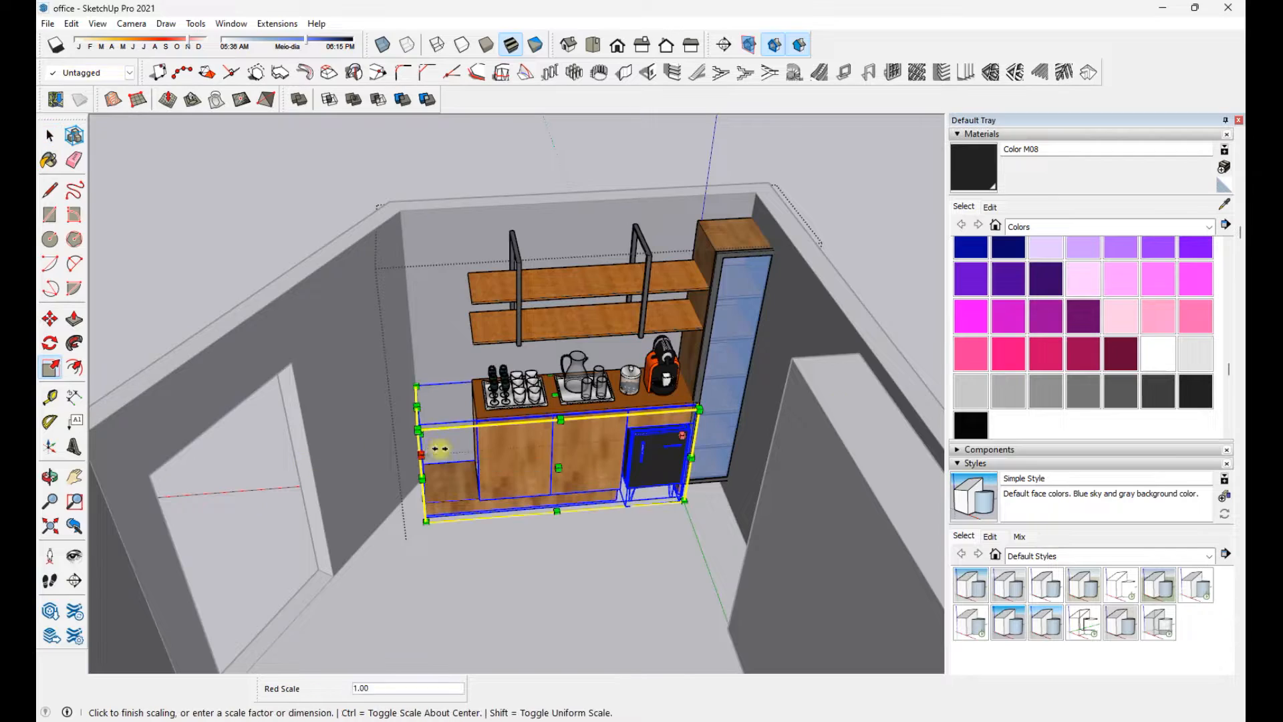
{"action": "key", "text": "m"}
{"action": "scroll", "coordinate": [710, 521], "scroll_direction": "up", "scroll_amount": 3}
{"action": "left_click", "coordinate": [522, 545]}
{"action": "scroll", "coordinate": [711, 439], "scroll_direction": "down", "scroll_amount": 3}
{"action": "scroll", "coordinate": [711, 438], "scroll_direction": "up", "scroll_amount": 3}
{"action": "middle_click_drag", "start_coordinate": [711, 438], "coordinate": [602, 468]}
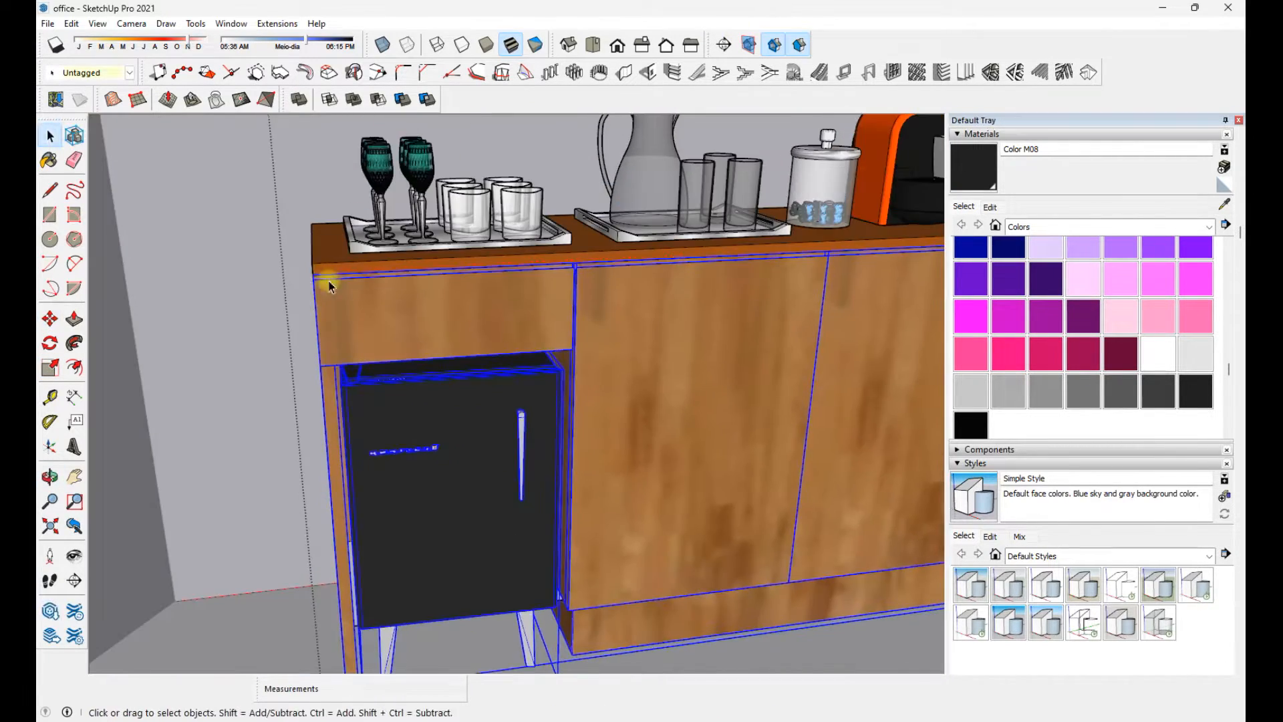
{"action": "key", "text": "space"}
Move the whole furniture set so the tall cabinet's rear corner fits into the room corner
{"action": "scroll", "coordinate": [371, 481], "scroll_direction": "down", "scroll_amount": 6}
{"action": "left_click", "coordinate": [635, 401]}
{"action": "middle_click_drag", "start_coordinate": [635, 401], "coordinate": [538, 459]}
{"action": "left_click", "coordinate": [539, 459]}
{"action": "key", "text": "m"}
{"action": "scroll", "coordinate": [527, 294], "scroll_direction": "up", "scroll_amount": 3}
{"action": "scroll", "coordinate": [513, 314], "scroll_direction": "up", "scroll_amount": 3}
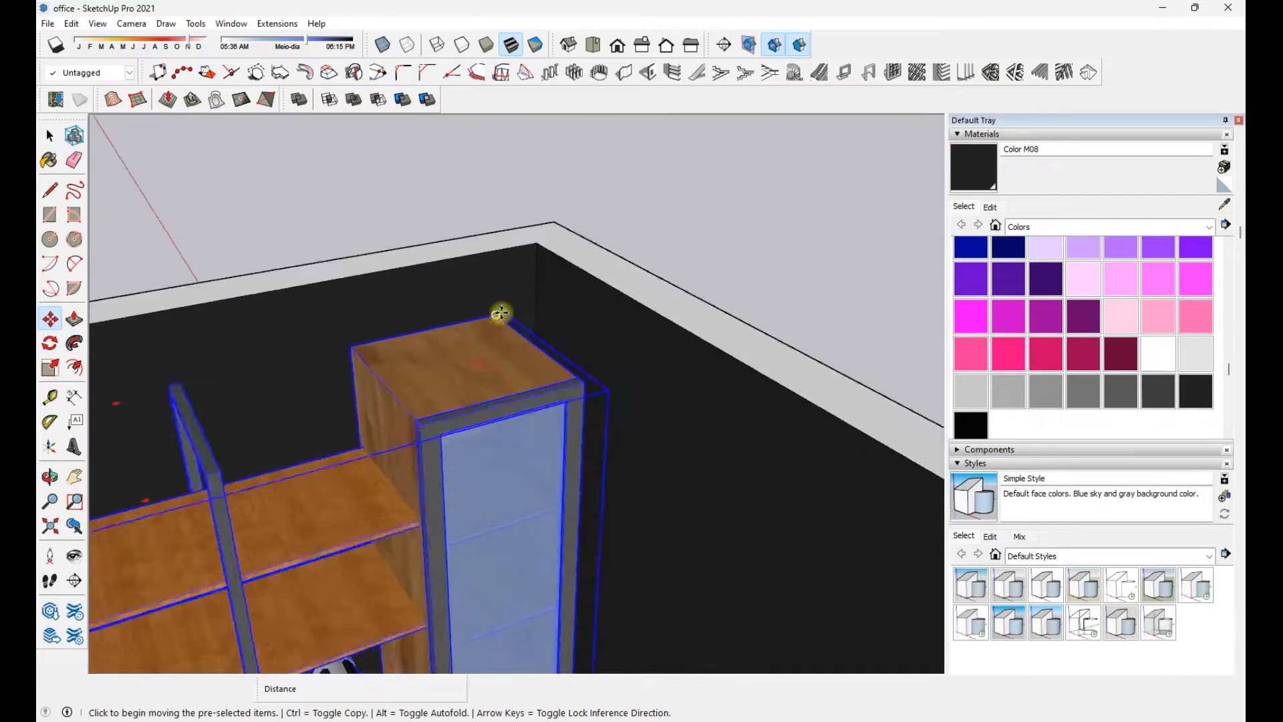
{"action": "left_click", "coordinate": [552, 302]}
{"action": "left_click", "coordinate": [556, 301]}
{"action": "key", "text": "space"}
{"action": "scroll", "coordinate": [618, 361], "scroll_direction": "down", "scroll_amount": 6}
{"action": "left_click", "coordinate": [635, 281]}
{"action": "middle_click_drag", "start_coordinate": [702, 455], "coordinate": [528, 253]}
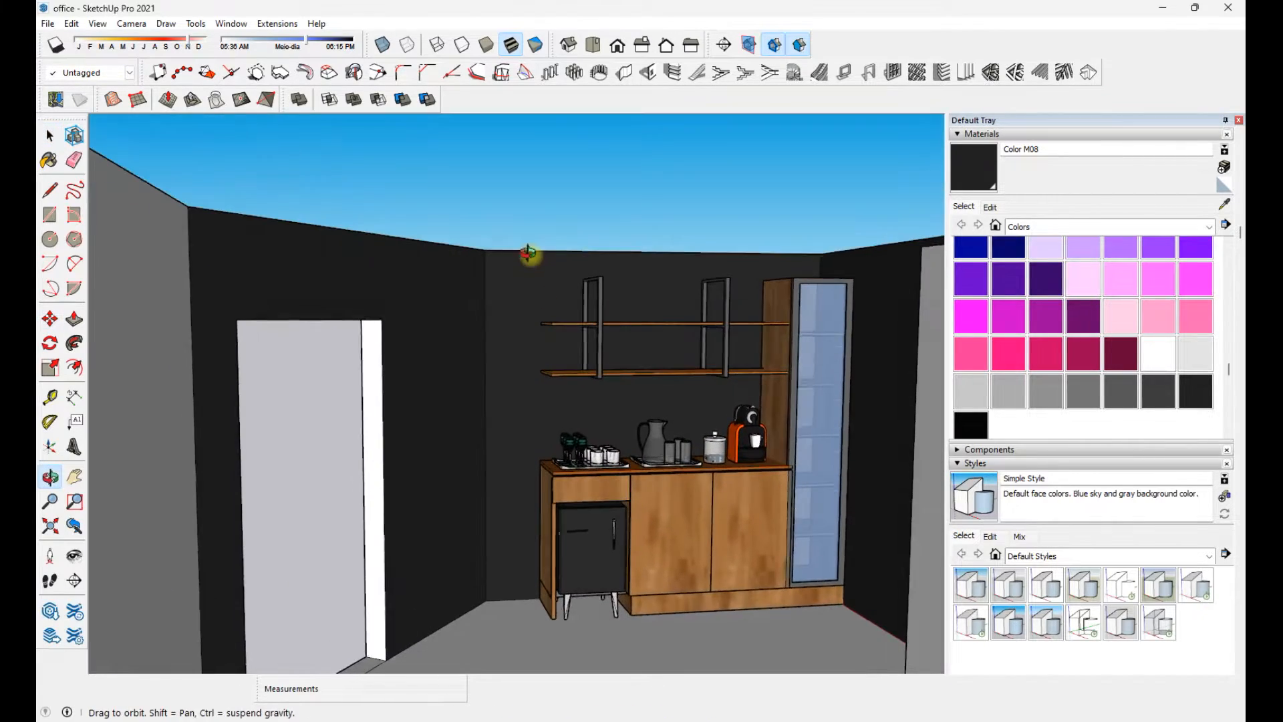
Turn on the visibility of the forro tag to show the room's ceiling
{"action": "scroll", "coordinate": [1036, 559], "scroll_direction": "down", "scroll_amount": 6}
{"action": "left_click", "coordinate": [963, 434]}
{"action": "middle_click_drag", "start_coordinate": [772, 421], "coordinate": [749, 401]}
{"action": "left_click", "coordinate": [868, 719]}
{"action": "left_click", "coordinate": [868, 719]}
Draw a rectangle on the tall cabinet's top and extrude it about 0.10 m up to the ceiling
{"action": "scroll", "coordinate": [827, 272], "scroll_direction": "up", "scroll_amount": 4}
{"action": "mouse_move", "coordinate": [827, 272]}
{"action": "middle_mouse_down"}
{"action": "mouse_move", "coordinate": [765, 315]}
{"action": "mouse_move", "coordinate": [613, 321]}
{"action": "mouse_move", "coordinate": [790, 510]}
{"action": "mouse_move", "coordinate": [468, 428]}
{"action": "middle_mouse_up"}
{"action": "scroll", "coordinate": [702, 310], "scroll_direction": "up", "scroll_amount": 3}
{"action": "key", "text": "r"}
{"action": "left_click", "coordinate": [100, 476]}
{"action": "left_click", "coordinate": [755, 460]}
{"action": "key", "text": "p"}
{"action": "left_click", "coordinate": [287, 476]}
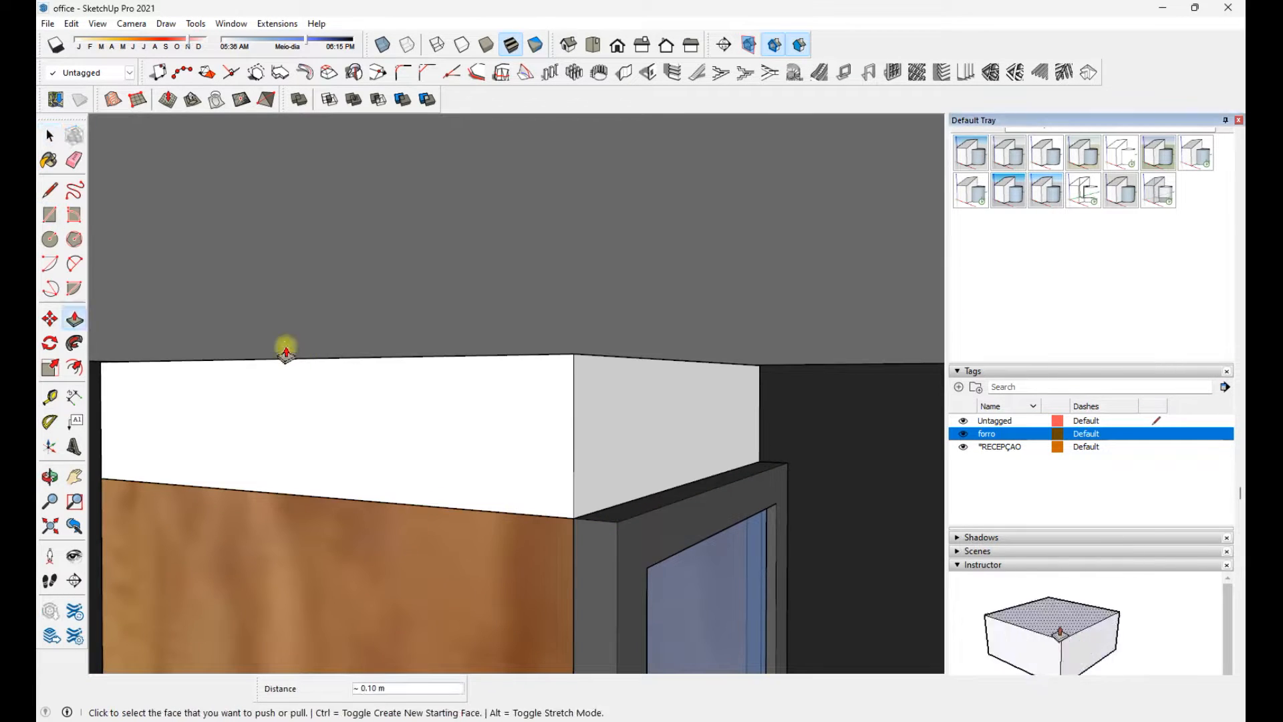
{"action": "left_click", "coordinate": [572, 479]}
Group the filler box above the tall cabinet and give it the Wood Floor material
{"action": "key", "text": "space"}
{"action": "right_click", "coordinate": [557, 479]}
{"action": "left_click", "coordinate": [622, 590]}
{"action": "mouse_move", "coordinate": [622, 590]}
{"action": "middle_mouse_down"}
{"action": "mouse_move", "coordinate": [685, 327]}
{"action": "mouse_move", "coordinate": [668, 294]}
{"action": "middle_mouse_up"}
{"action": "scroll", "coordinate": [667, 294], "scroll_direction": "down", "scroll_amount": 5}
Inside the furniture group, raise the shelves with their brackets about 0.10 m so the brackets meet the ceiling
{"action": "left_click", "coordinate": [667, 294]}
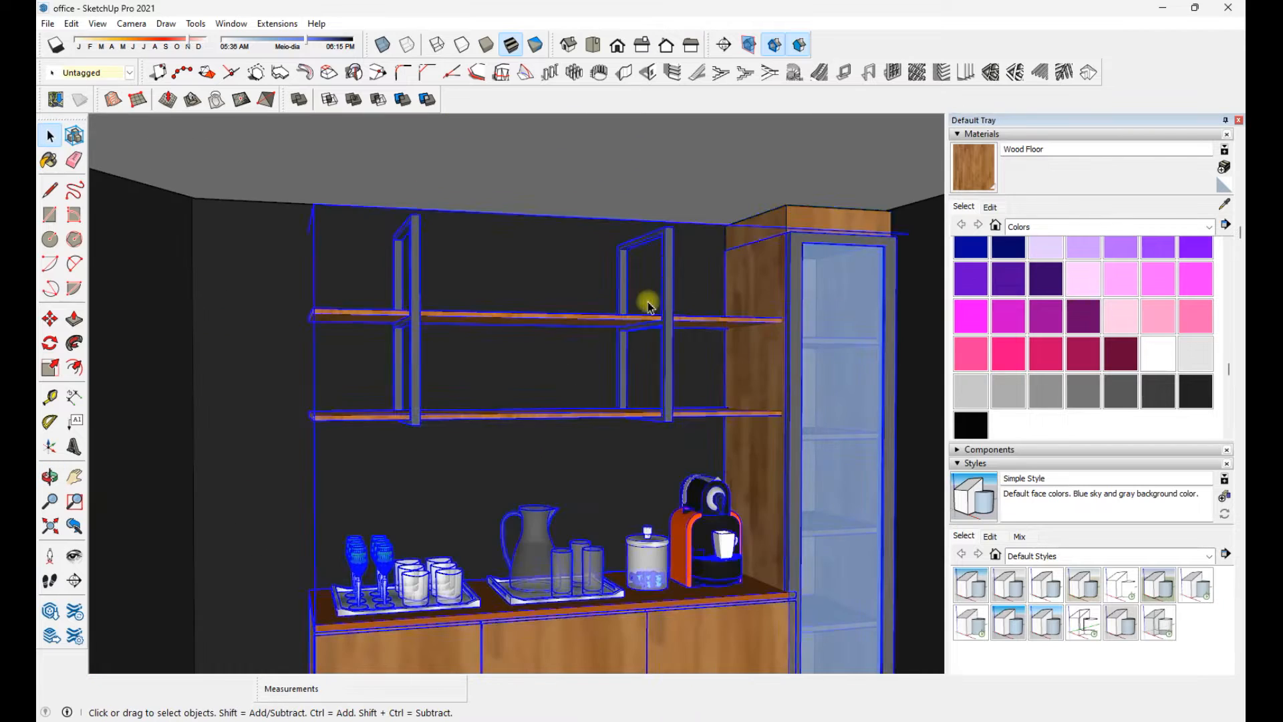
{"action": "left_click", "coordinate": [667, 308]}
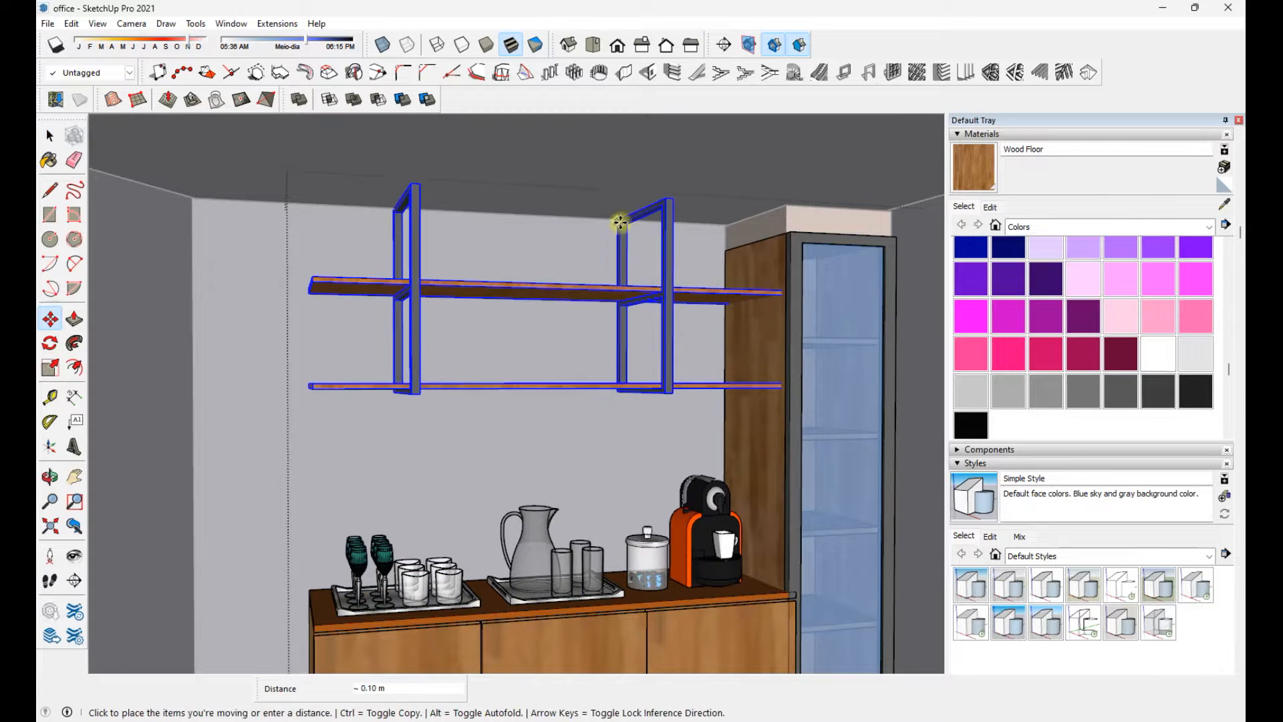
{"action": "left_click", "coordinate": [620, 223]}
{"action": "key", "text": "space"}
{"action": "scroll", "coordinate": [630, 301], "scroll_direction": "down", "scroll_amount": 2}
{"action": "middle_click_drag", "start_coordinate": [613, 353], "coordinate": [721, 309], "text": "shift"}
{"action": "scroll", "coordinate": [570, 458], "scroll_direction": "down", "scroll_amount": 1}
{"action": "middle_click_drag", "start_coordinate": [521, 528], "coordinate": [488, 551], "text": "shift"}
{"action": "left_click", "coordinate": [428, 481]}
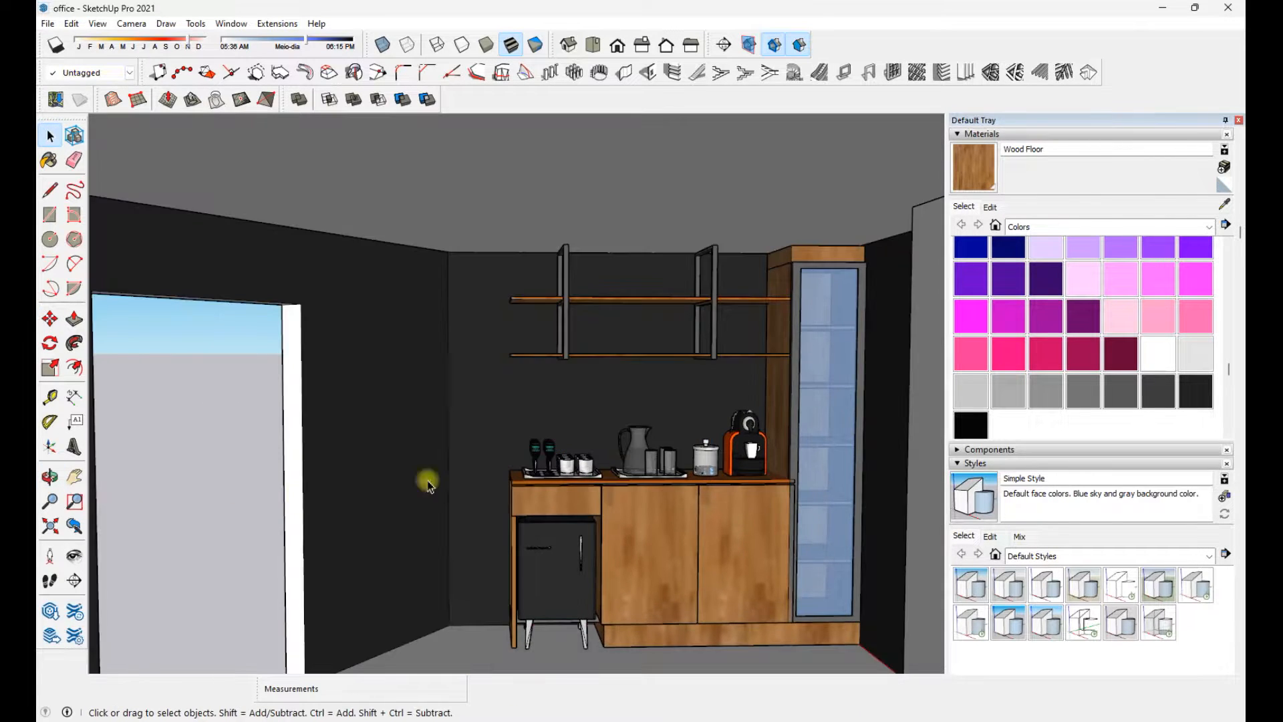
Examine the placed furniture and the room from several angles, including the free ends of the shelves
{"action": "scroll", "coordinate": [828, 561], "scroll_direction": "down", "scroll_amount": 3}
{"action": "middle_click_drag", "start_coordinate": [702, 461], "coordinate": [736, 485]}
{"action": "scroll", "coordinate": [718, 475], "scroll_direction": "up", "scroll_amount": 2}
{"action": "scroll", "coordinate": [428, 347], "scroll_direction": "up", "scroll_amount": 2}
{"action": "middle_click_drag", "start_coordinate": [427, 347], "coordinate": [478, 257]}
{"action": "left_click", "coordinate": [456, 322]}
{"action": "middle_click_drag", "start_coordinate": [456, 322], "coordinate": [534, 368]}
{"action": "left_click", "coordinate": [537, 317]}
{"action": "left_click", "coordinate": [539, 243]}
{"action": "middle_click_drag", "start_coordinate": [539, 254], "coordinate": [596, 241]}
{"action": "scroll", "coordinate": [575, 194], "scroll_direction": "down", "scroll_amount": 3}
{"action": "middle_click_drag", "start_coordinate": [672, 535], "coordinate": [509, 344]}
{"action": "scroll", "coordinate": [583, 296], "scroll_direction": "down", "scroll_amount": 3}
{"action": "left_click", "coordinate": [49, 525]}
{"action": "scroll", "coordinate": [509, 344], "scroll_direction": "up", "scroll_amount": 5}
{"action": "middle_click_drag", "start_coordinate": [434, 374], "coordinate": [375, 375]}
{"action": "scroll", "coordinate": [327, 401], "scroll_direction": "up", "scroll_amount": 3}
{"action": "scroll", "coordinate": [340, 189], "scroll_direction": "up", "scroll_amount": 3}
{"action": "scroll", "coordinate": [340, 189], "scroll_direction": "down", "scroll_amount": 3}
{"action": "middle_click_drag", "start_coordinate": [487, 398], "coordinate": [534, 414]}
{"action": "scroll", "coordinate": [624, 221], "scroll_direction": "up", "scroll_amount": 2}
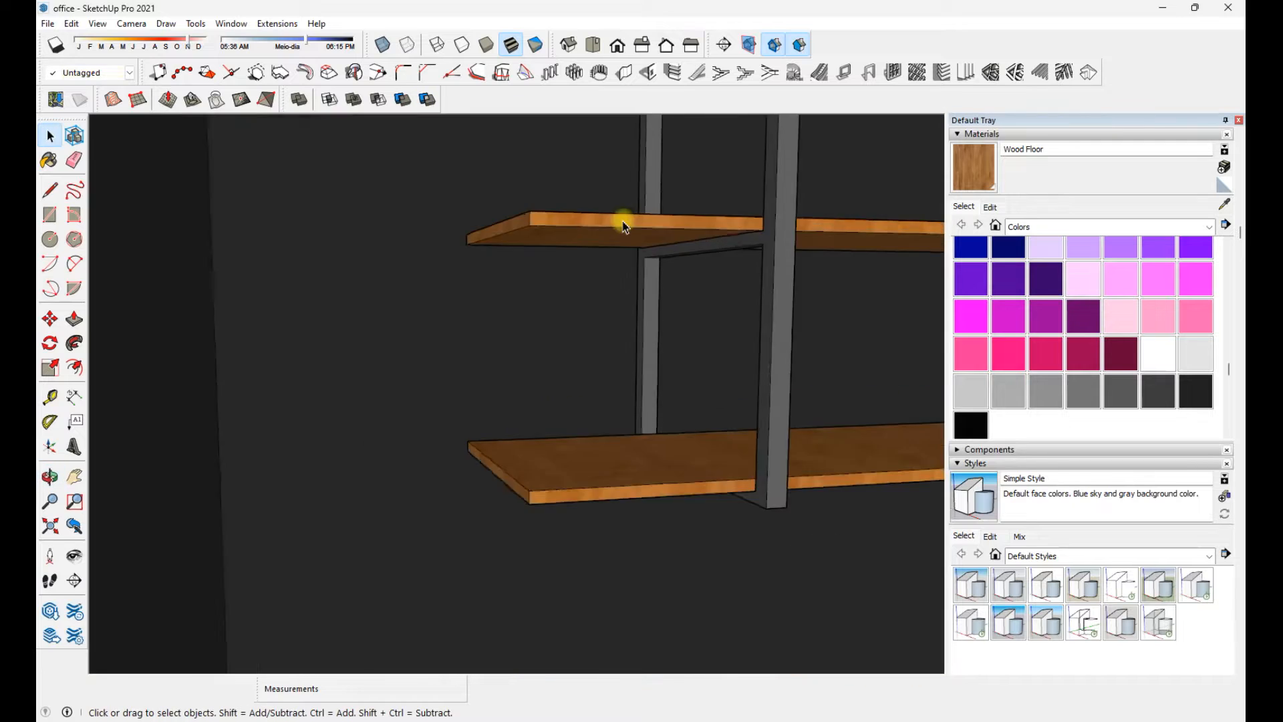
Try to close the gap beside the coffee cabinet with a grouped full-height block about 0.40 m wide and 2.50 m high
{"action": "scroll", "coordinate": [624, 220], "scroll_direction": "down", "scroll_amount": 2}
{"action": "middle_click_drag", "start_coordinate": [555, 628], "coordinate": [537, 456], "text": "shift"}
{"action": "scroll", "coordinate": [537, 456], "scroll_direction": "up", "scroll_amount": 3}
{"action": "key", "text": "r"}
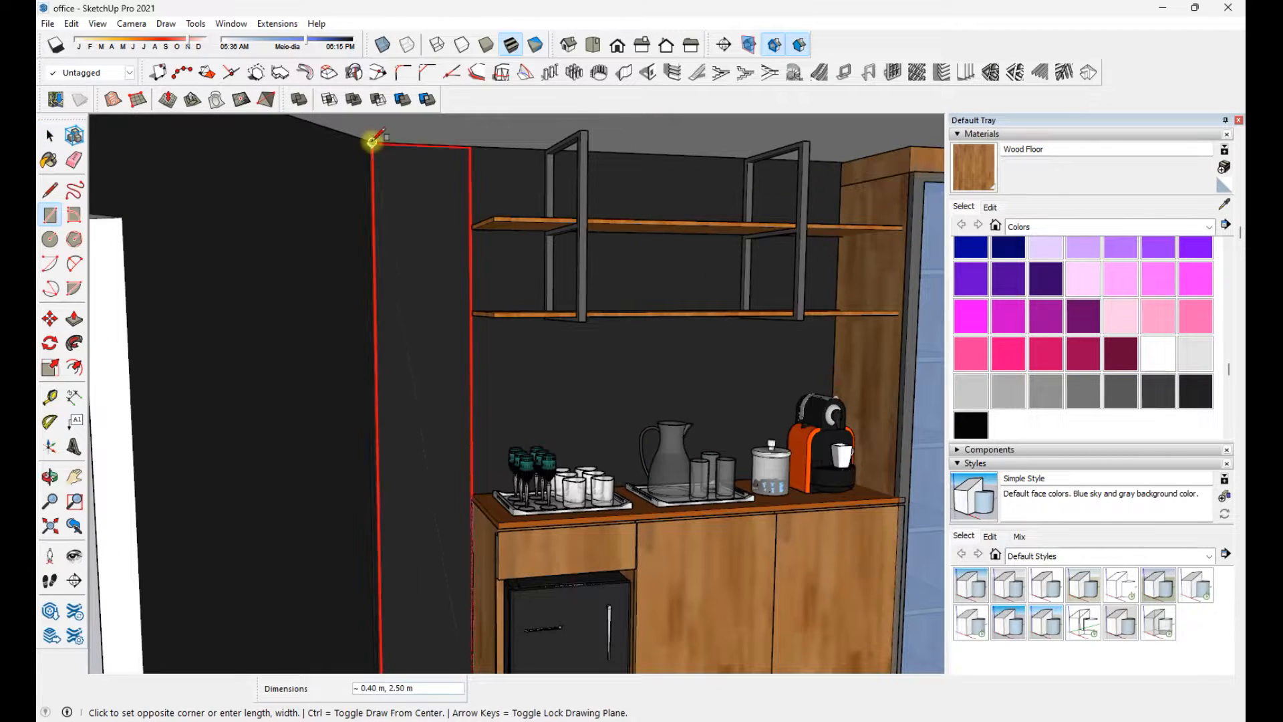
{"action": "left_click", "coordinate": [375, 137]}
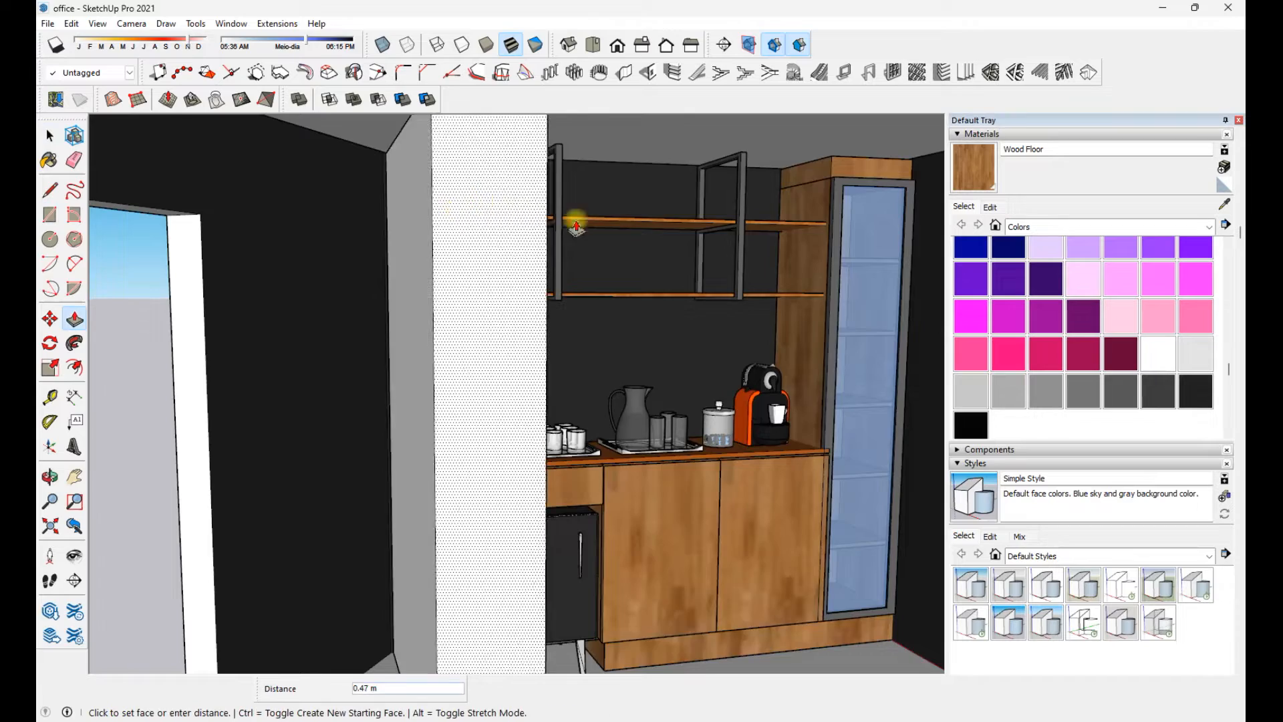
{"action": "middle_click_drag", "start_coordinate": [573, 227], "coordinate": [415, 405]}
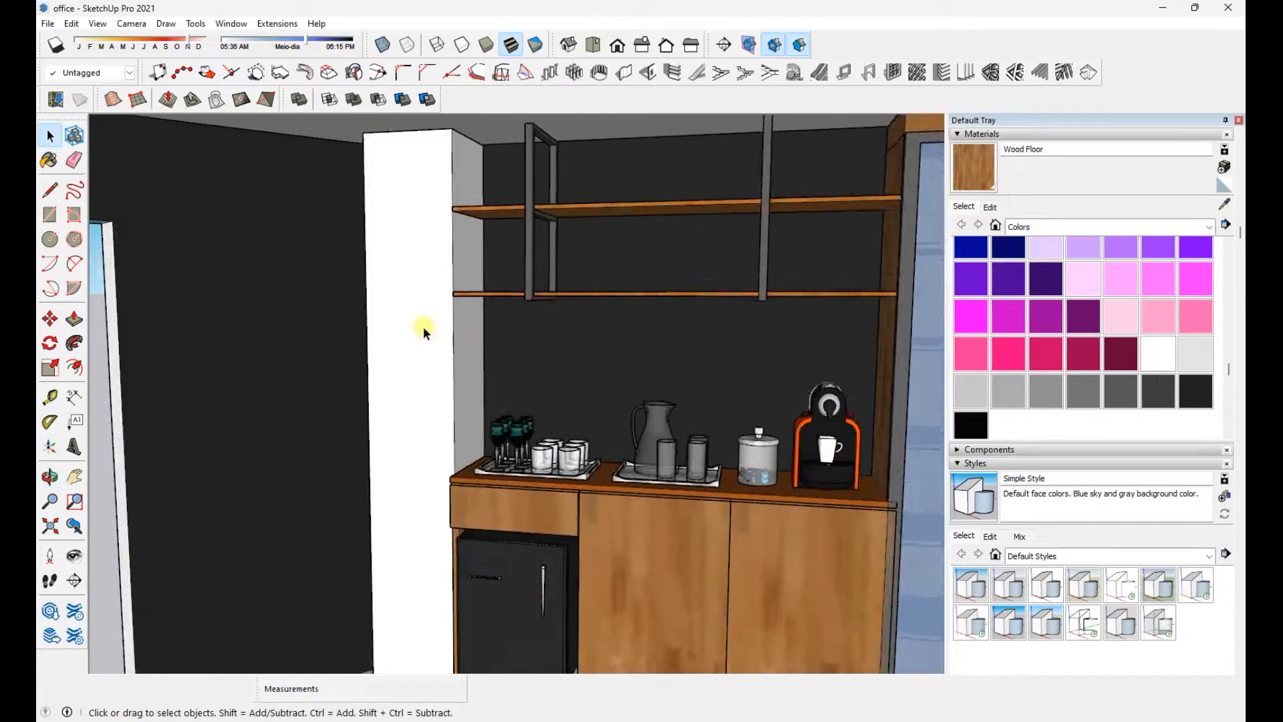
{"action": "triple_click", "coordinate": [422, 244]}
{"action": "right_click", "coordinate": [422, 243]}
{"action": "left_click", "coordinate": [478, 372]}
{"action": "scroll", "coordinate": [479, 361], "scroll_direction": "down", "scroll_amount": 3}
{"action": "middle_click_drag", "start_coordinate": [478, 354], "coordinate": [668, 372]}
Compare the coffee cabinet in the office model with the photo armario que vai.jpg
{"action": "key", "text": "alt+Tab"}
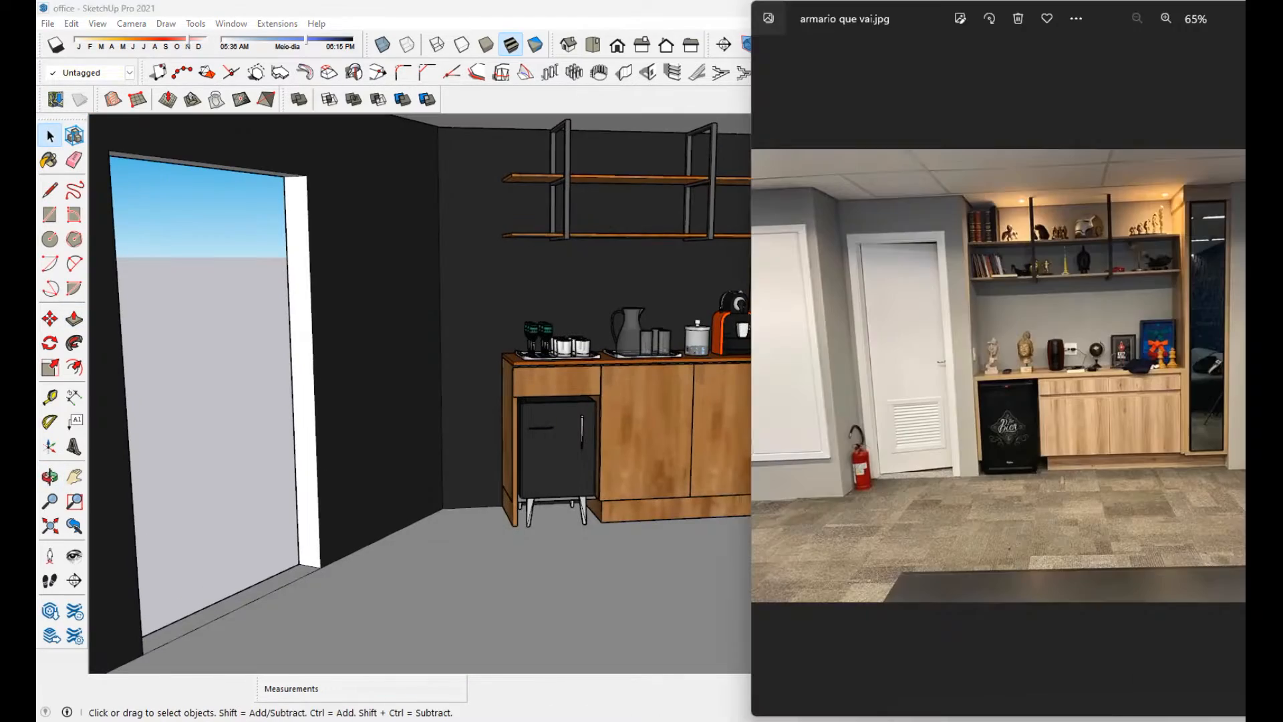
{"action": "key", "text": "alt+Tab"}
{"action": "scroll", "coordinate": [615, 544], "scroll_direction": "down", "scroll_amount": 2}
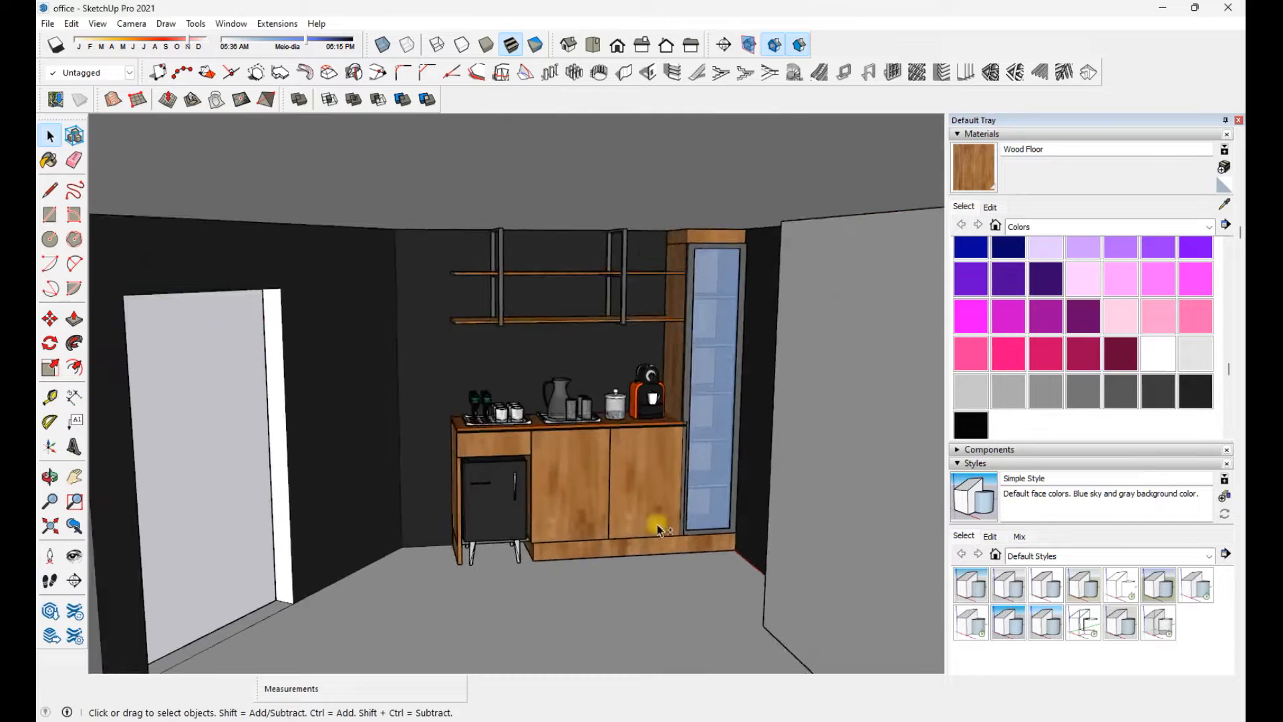
{"action": "middle_click_drag", "start_coordinate": [615, 544], "coordinate": [658, 489]}
{"action": "middle_click_drag", "start_coordinate": [481, 421], "coordinate": [438, 444]}
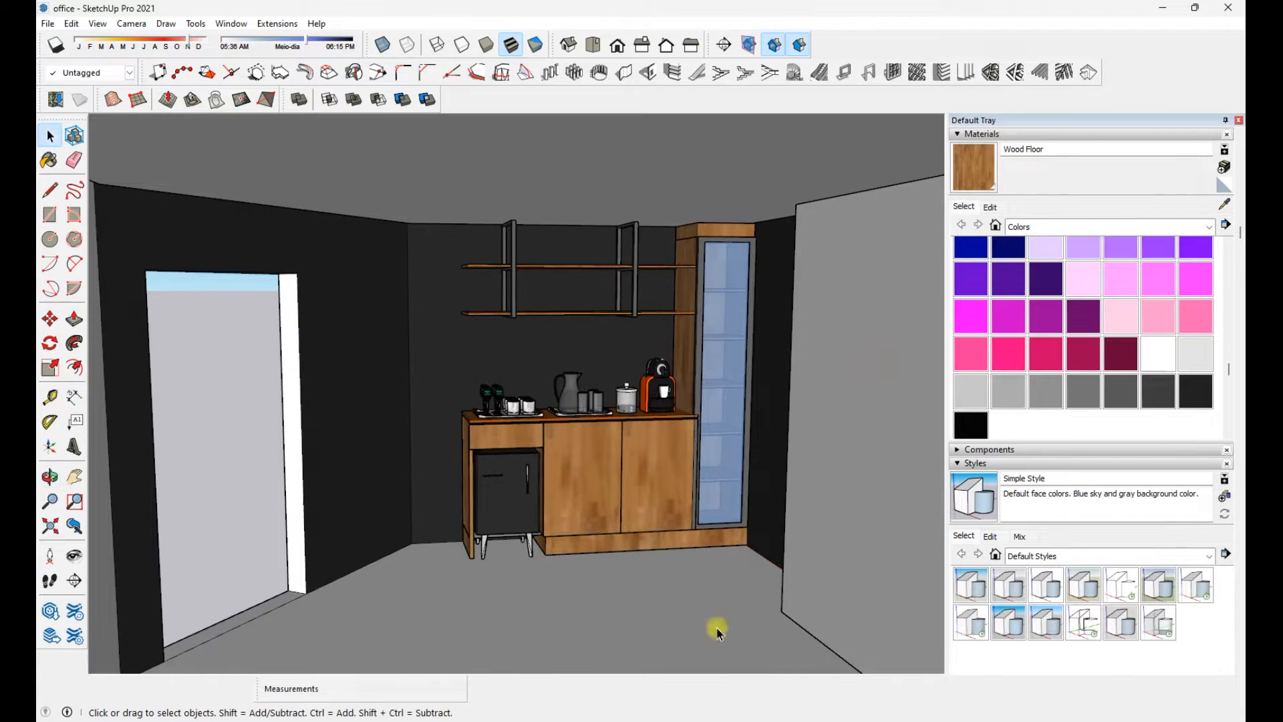
Look through the reference photos up to plantas.jpg and compare them with the office model
{"action": "key", "text": "alt+Tab"}
{"action": "key", "text": "Right"}
{"action": "key", "text": "Right"}
{"action": "key", "text": "Right"}
{"action": "key", "text": "Right"}
{"action": "key", "text": "Right"}
{"action": "key", "text": "Right"}
{"action": "key", "text": "Right"}
{"action": "key", "text": "Right"}
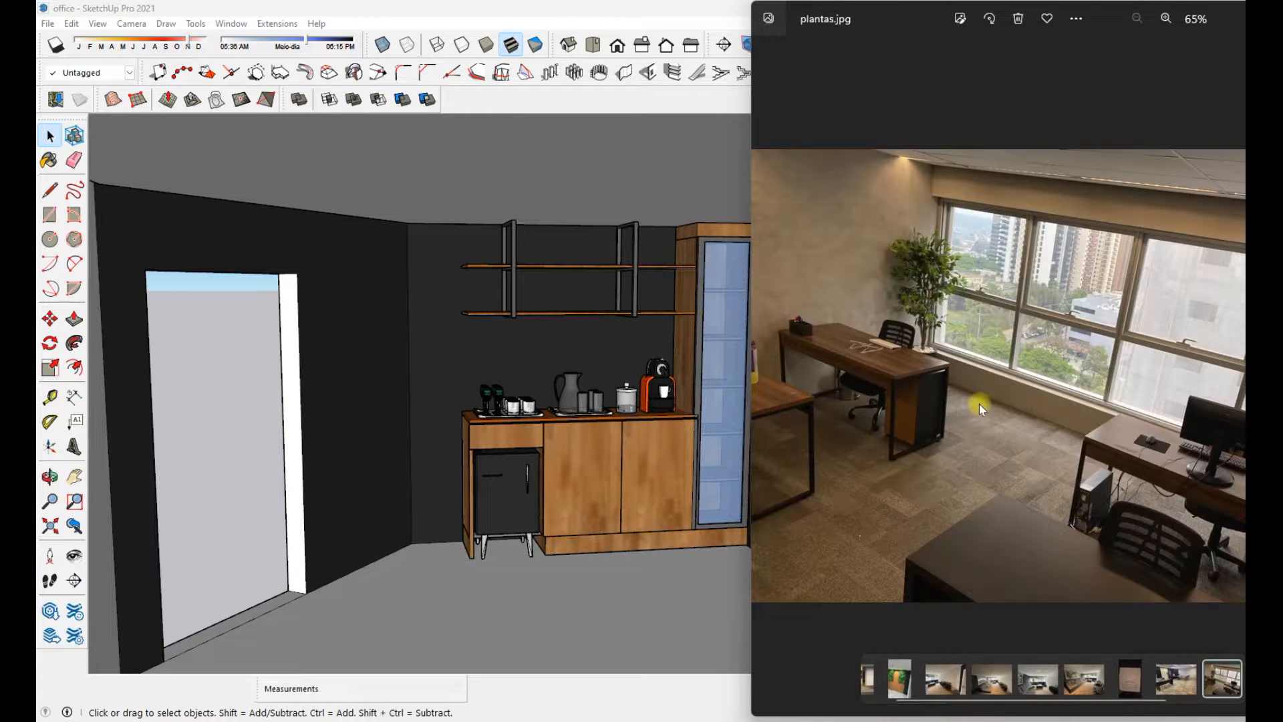
{"action": "key", "text": "Right"}
{"action": "key", "text": "Left"}
{"action": "key", "text": "alt+Tab"}
Set the edge profiles of the current style to a width of 1
{"action": "left_click", "coordinate": [774, 240]}
{"action": "left_click", "coordinate": [608, 404]}
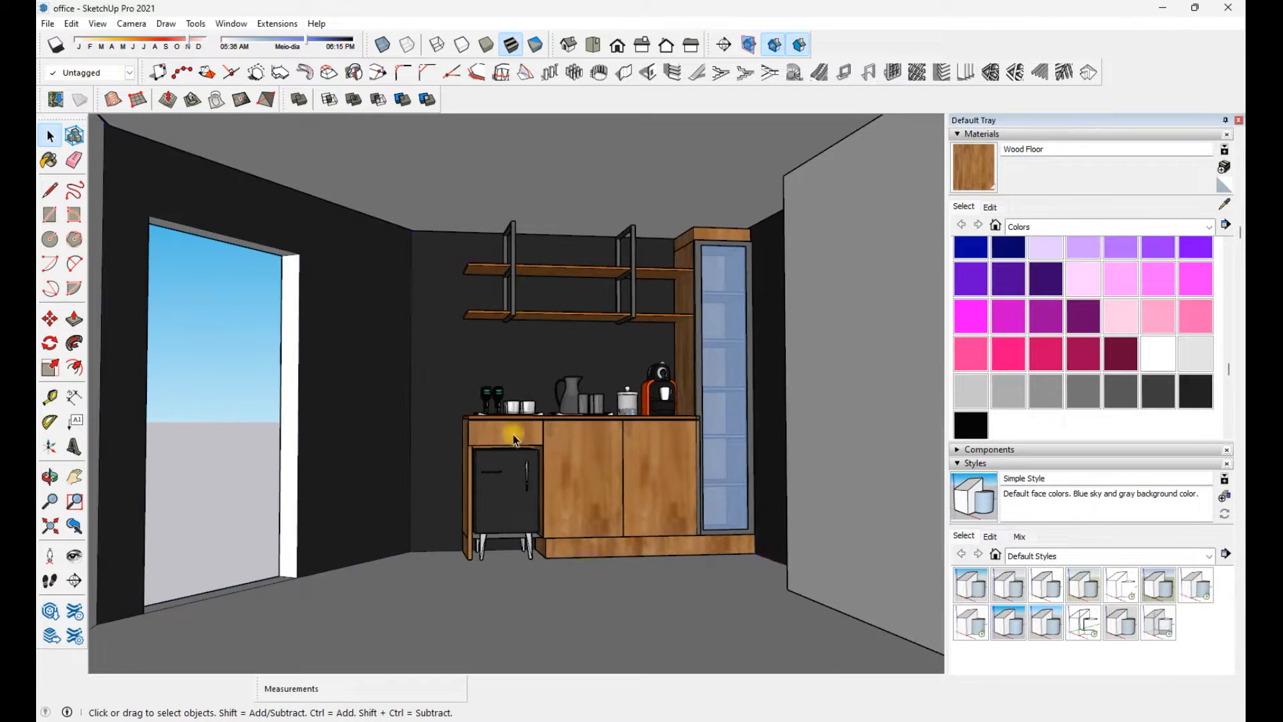
{"action": "left_click", "coordinate": [220, 429]}
{"action": "left_click", "coordinate": [990, 535]}
{"action": "left_click", "coordinate": [962, 609]}
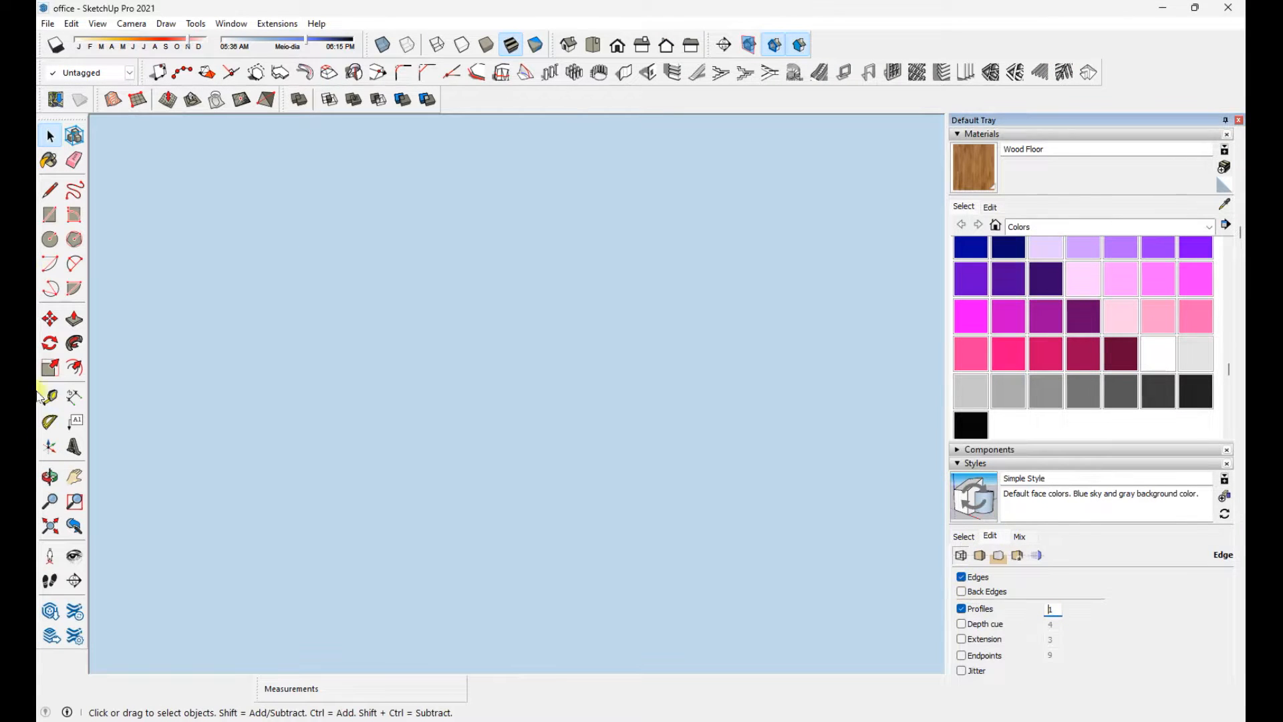
{"action": "left_click", "coordinate": [49, 526]}
{"action": "scroll", "coordinate": [531, 372], "scroll_direction": "up", "scroll_amount": 3}
{"action": "middle_click_drag", "start_coordinate": [140, 471], "coordinate": [197, 480]}
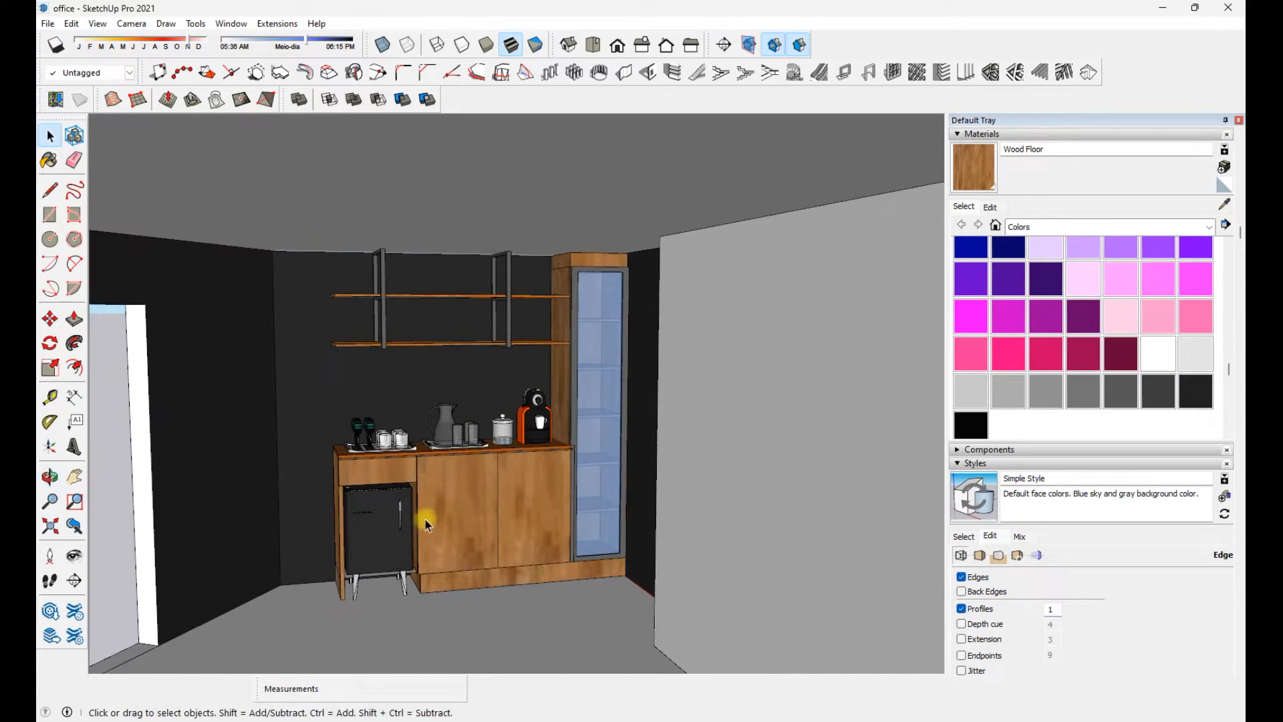
Switch to the 2204_escritorio_final model and examine its saved scenes, including the Cena19 overview of the whole office floor
{"action": "mouse_move", "coordinate": [706, 719]}
{"action": "left_click", "coordinate": [769, 672]}
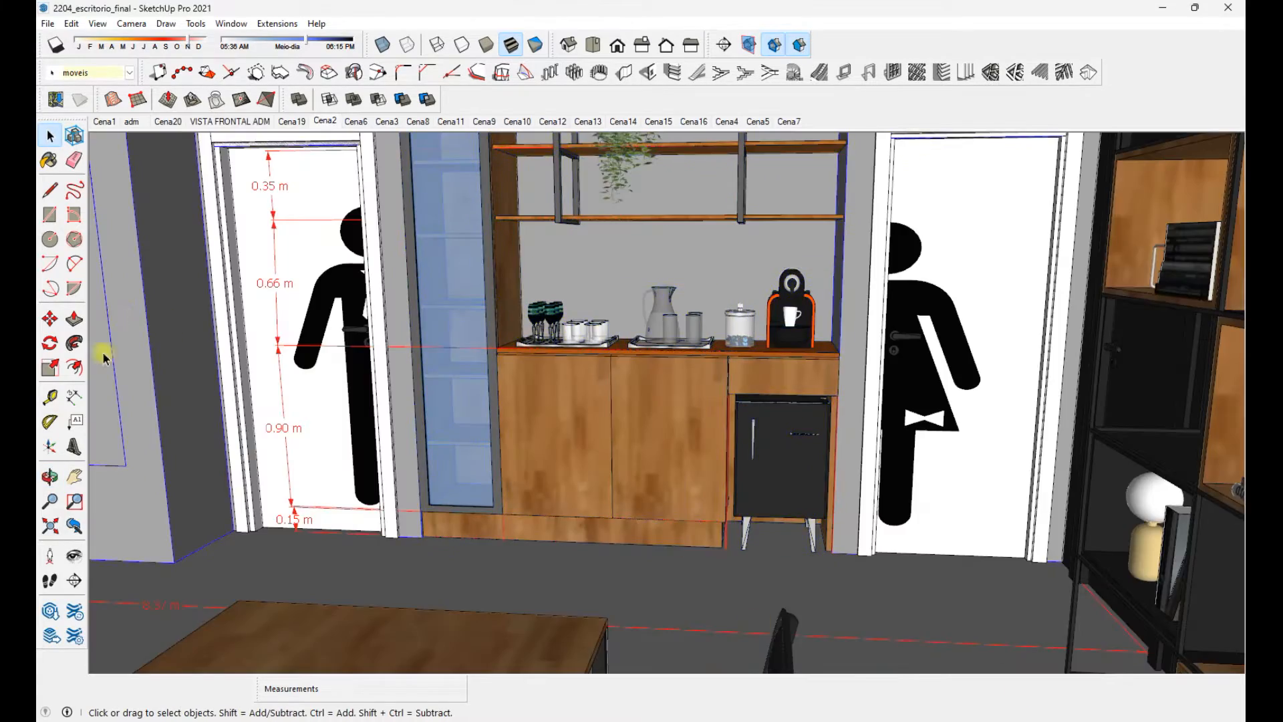
{"action": "left_click", "coordinate": [105, 121]}
{"action": "left_click", "coordinate": [169, 121]}
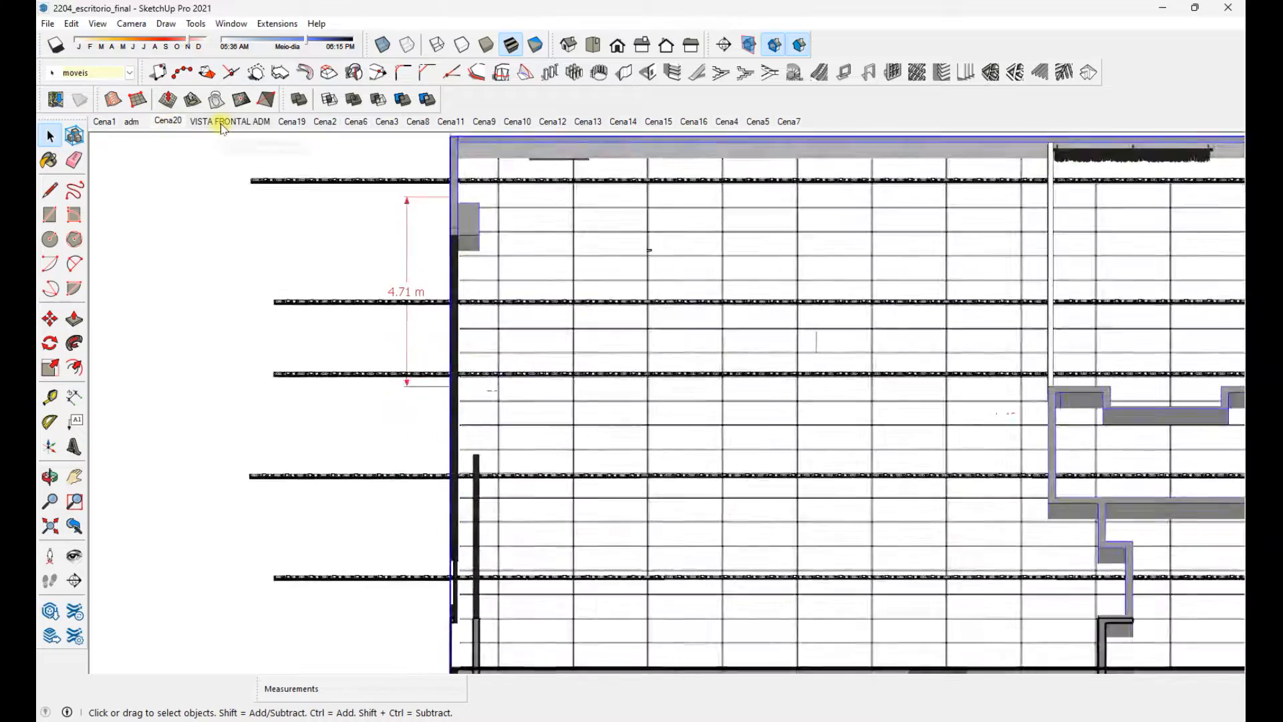
{"action": "left_click", "coordinate": [292, 121]}
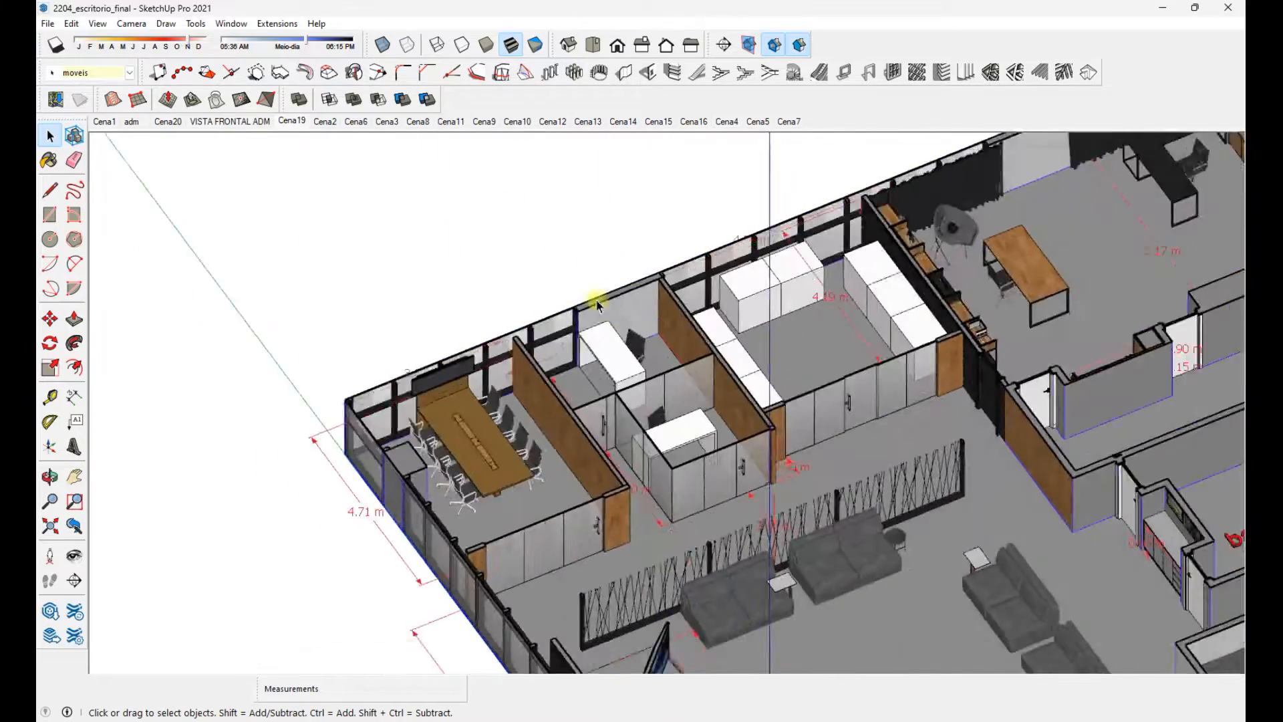
{"action": "scroll", "coordinate": [595, 301], "scroll_direction": "down", "scroll_amount": 5}
{"action": "middle_click_drag", "start_coordinate": [596, 301], "coordinate": [374, 354]}
{"action": "scroll", "coordinate": [751, 393], "scroll_direction": "up", "scroll_amount": 3}
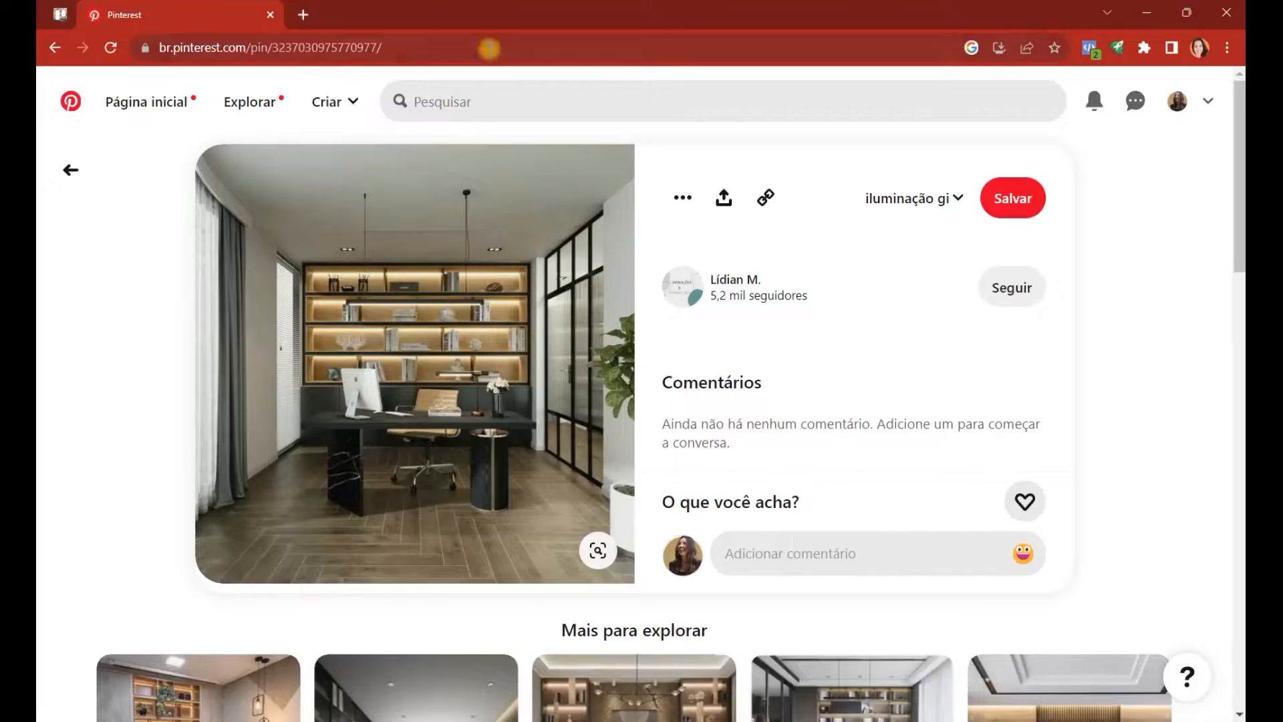
Switch to the browser, open 3D Warehouse in a new tab and search its products for vasos flor
{"action": "left_click", "coordinate": [298, 14]}
{"action": "type", "text": "3d"}
{"action": "key", "text": "Return"}
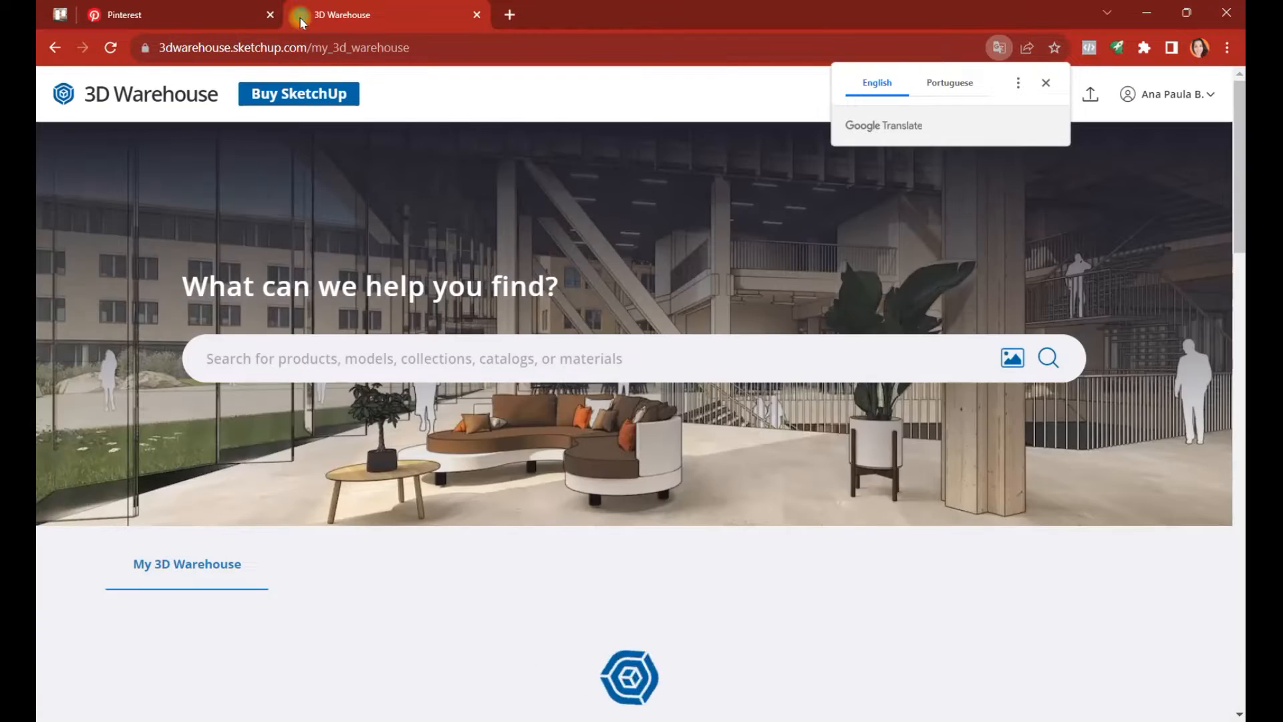
{"action": "scroll", "coordinate": [444, 552], "scroll_direction": "down", "scroll_amount": 5}
{"action": "scroll", "coordinate": [367, 352], "scroll_direction": "up", "scroll_amount": 5}
{"action": "left_click", "coordinate": [388, 354]}
{"action": "type", "text": "vasos flor"}
{"action": "key", "text": "Return"}
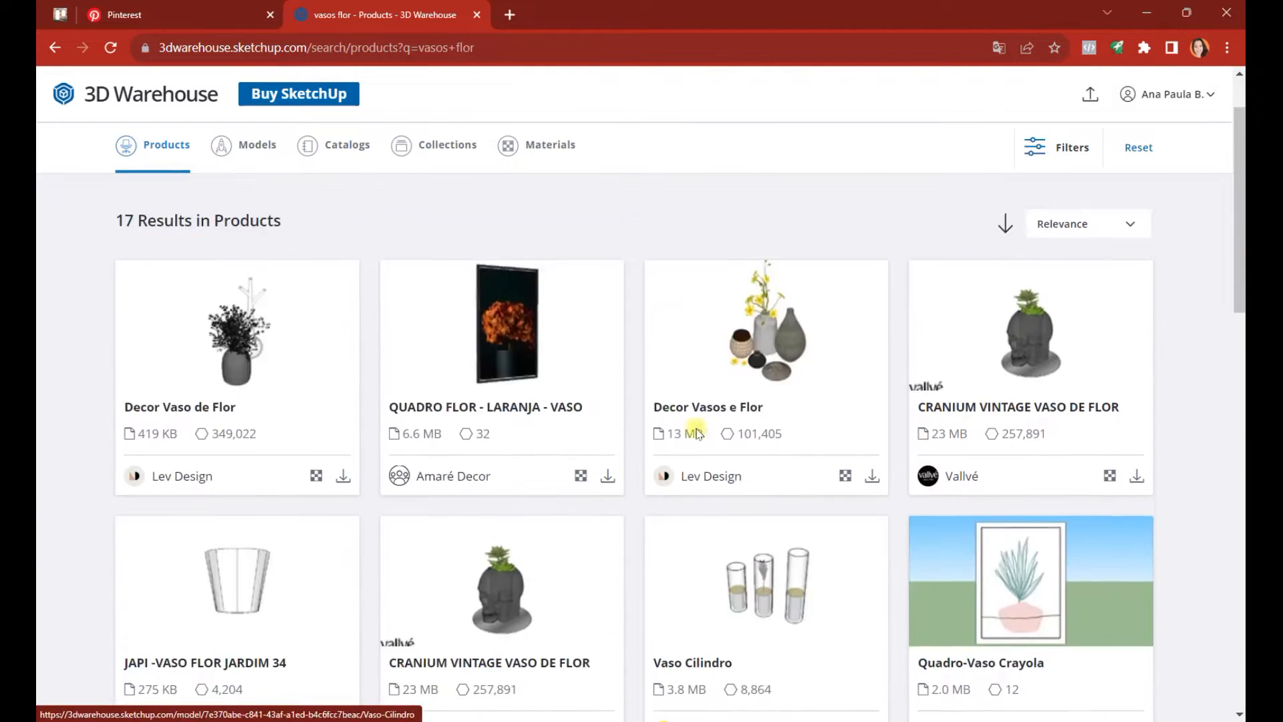
Extend the 3D Warehouse search to vasos flor grande and show only models
{"action": "left_click", "coordinate": [304, 230]}
{"action": "type", "text": "grande"}
{"action": "key", "text": "Return"}
{"action": "left_click", "coordinate": [246, 144]}
Search the 3D Warehouse models for arvores no vaso
{"action": "left_click_drag", "start_coordinate": [248, 229], "coordinate": [459, 239]}
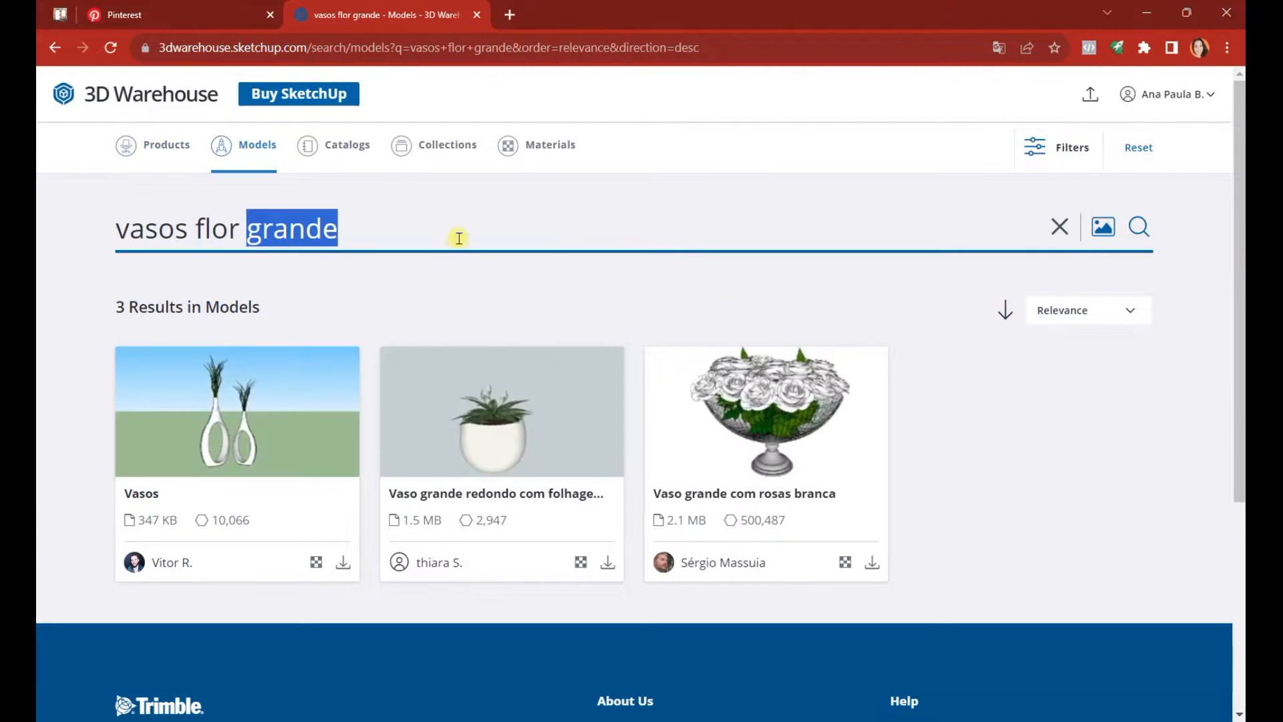
{"action": "type", "text": "arvores novaso"}
{"action": "key", "text": "Return"}
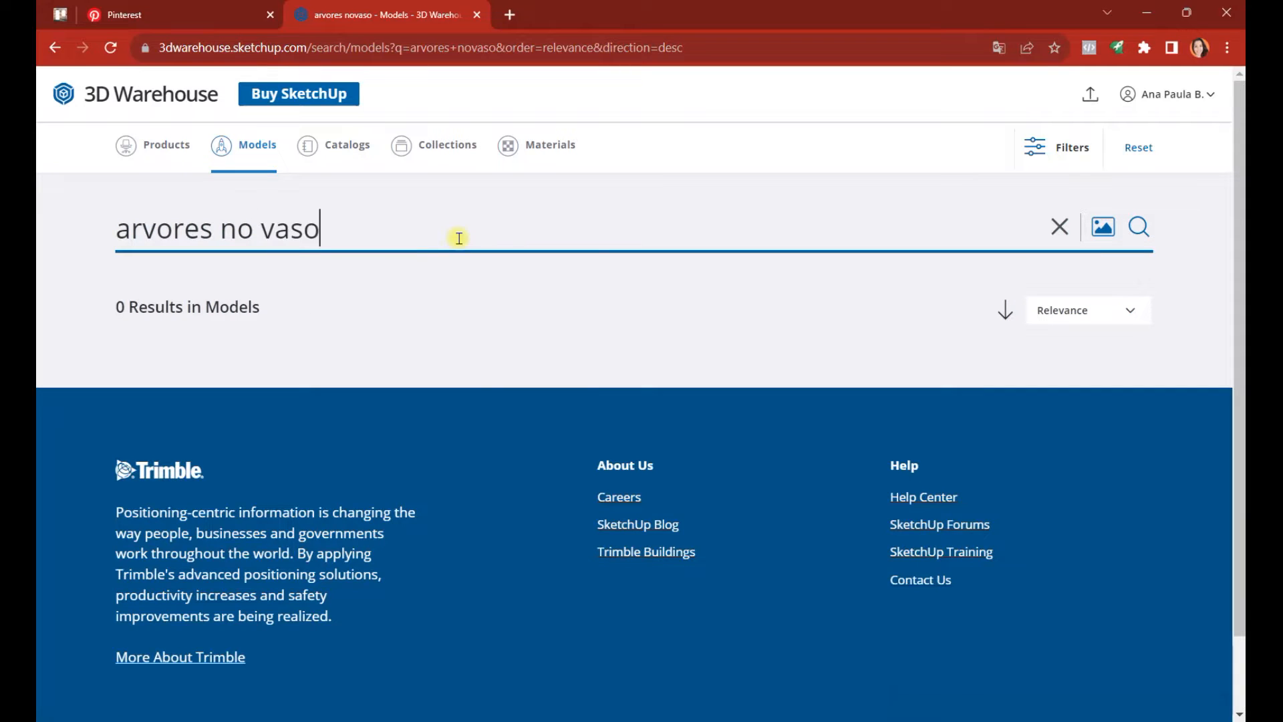
{"action": "type", "text": "so"}
{"action": "key", "text": "Return"}
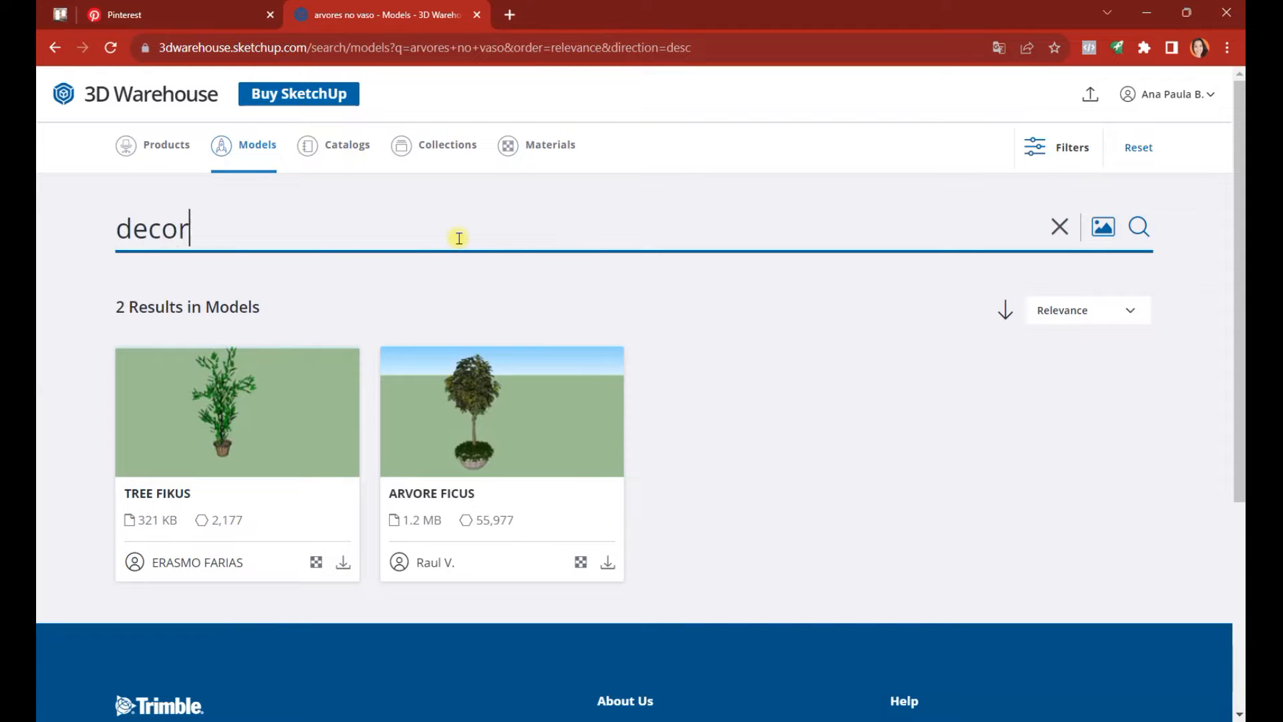
Search the models for decoração plantas and download the potted tree Decoração+planta as a SketchUp Pro 2021 file
{"action": "type", "text": "s"}
{"action": "key", "text": "Return"}
{"action": "scroll", "coordinate": [787, 546], "scroll_direction": "down", "scroll_amount": 15}
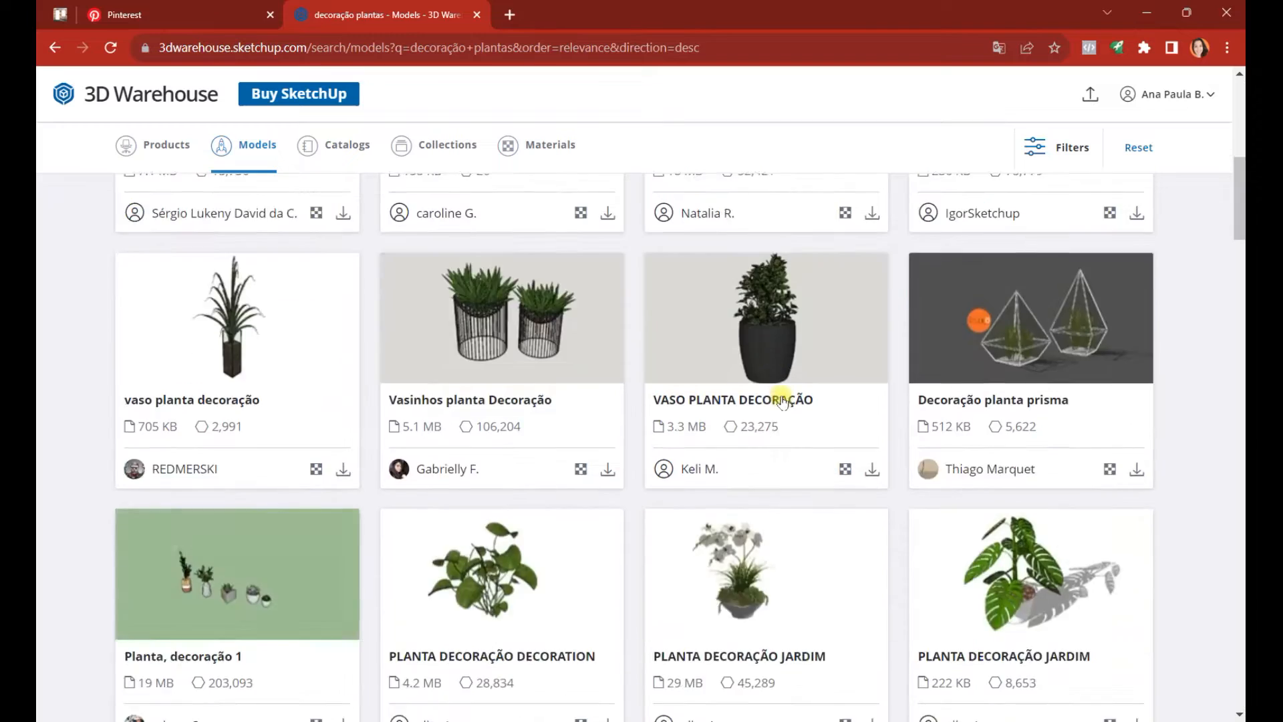
{"action": "scroll", "coordinate": [927, 397], "scroll_direction": "down", "scroll_amount": 20}
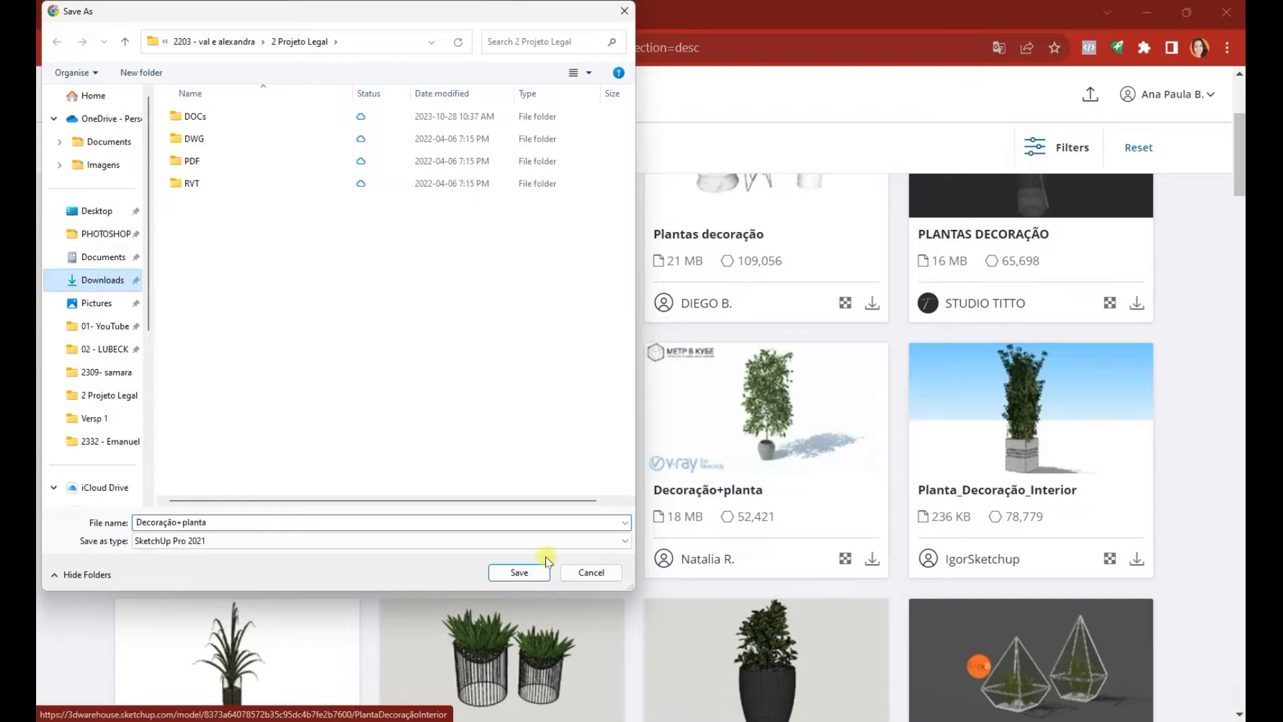
{"action": "left_click", "coordinate": [537, 572]}
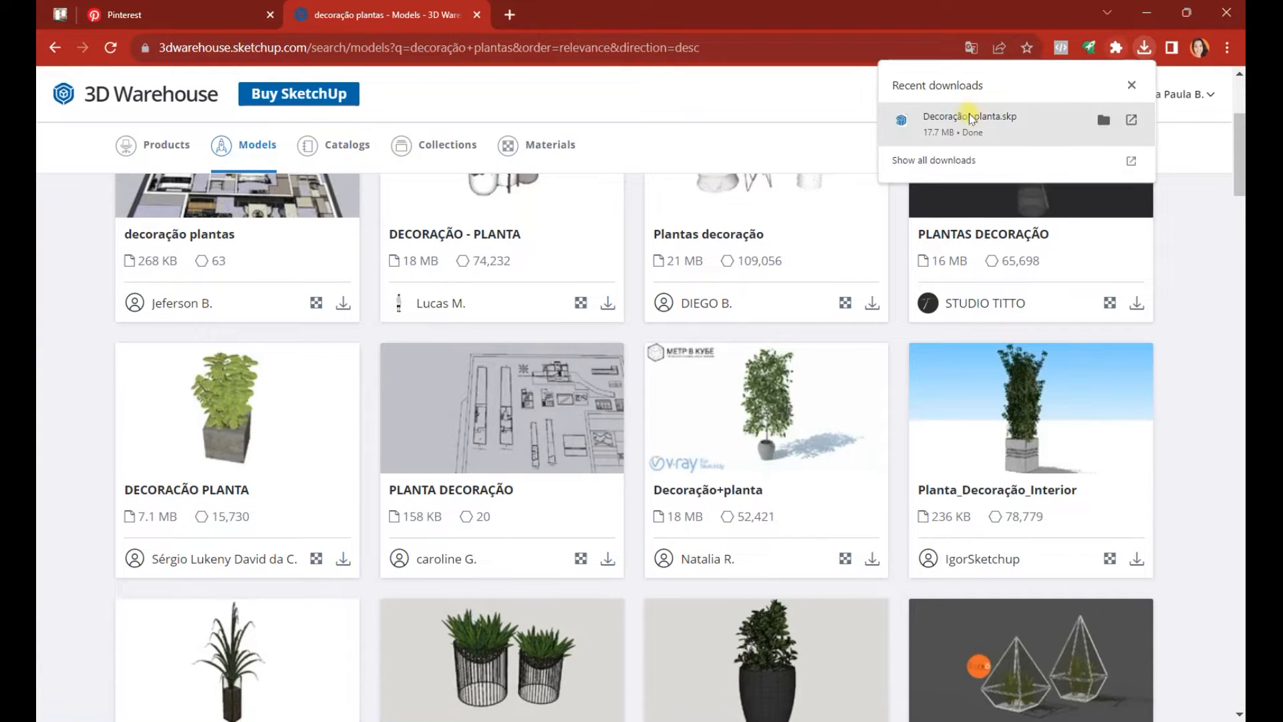
{"action": "mouse_move", "coordinate": [699, 715]}
{"action": "left_click", "coordinate": [628, 654]}
{"action": "scroll", "coordinate": [491, 480], "scroll_direction": "down", "scroll_amount": 5}
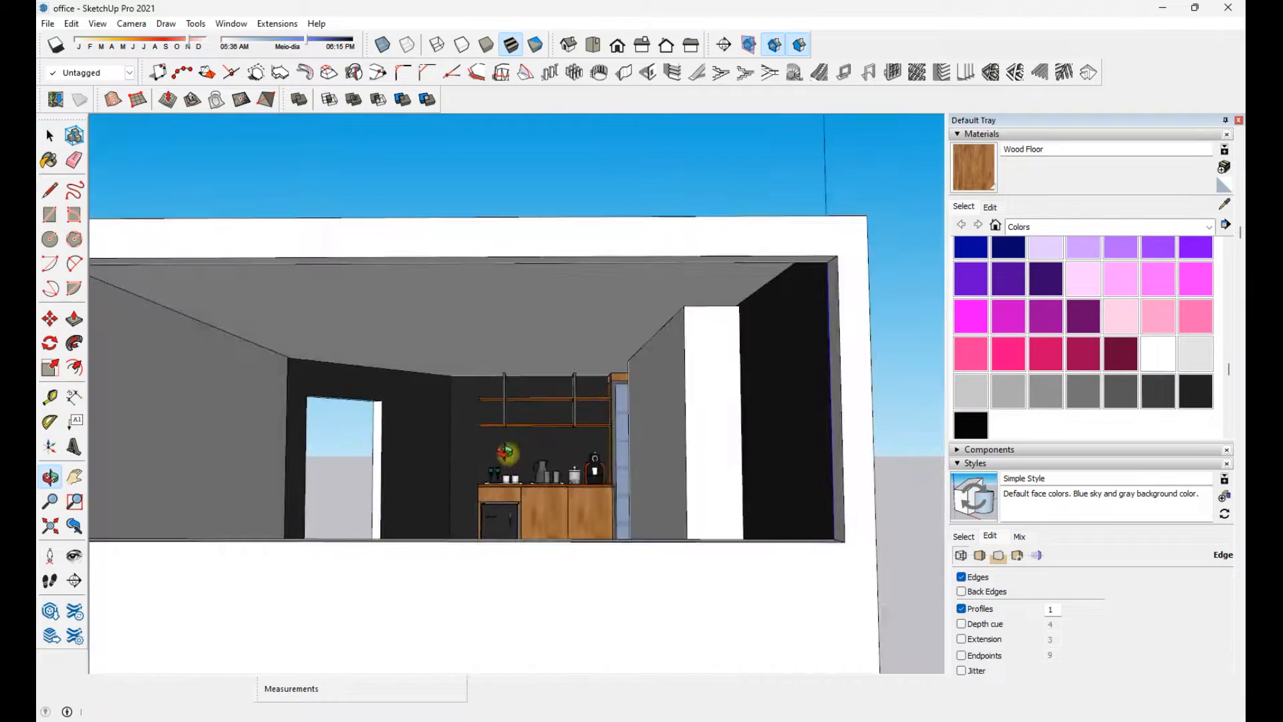
{"action": "scroll", "coordinate": [854, 524], "scroll_direction": "down", "scroll_amount": 3}
{"action": "left_click_drag", "start_coordinate": [853, 524], "coordinate": [667, 515]}
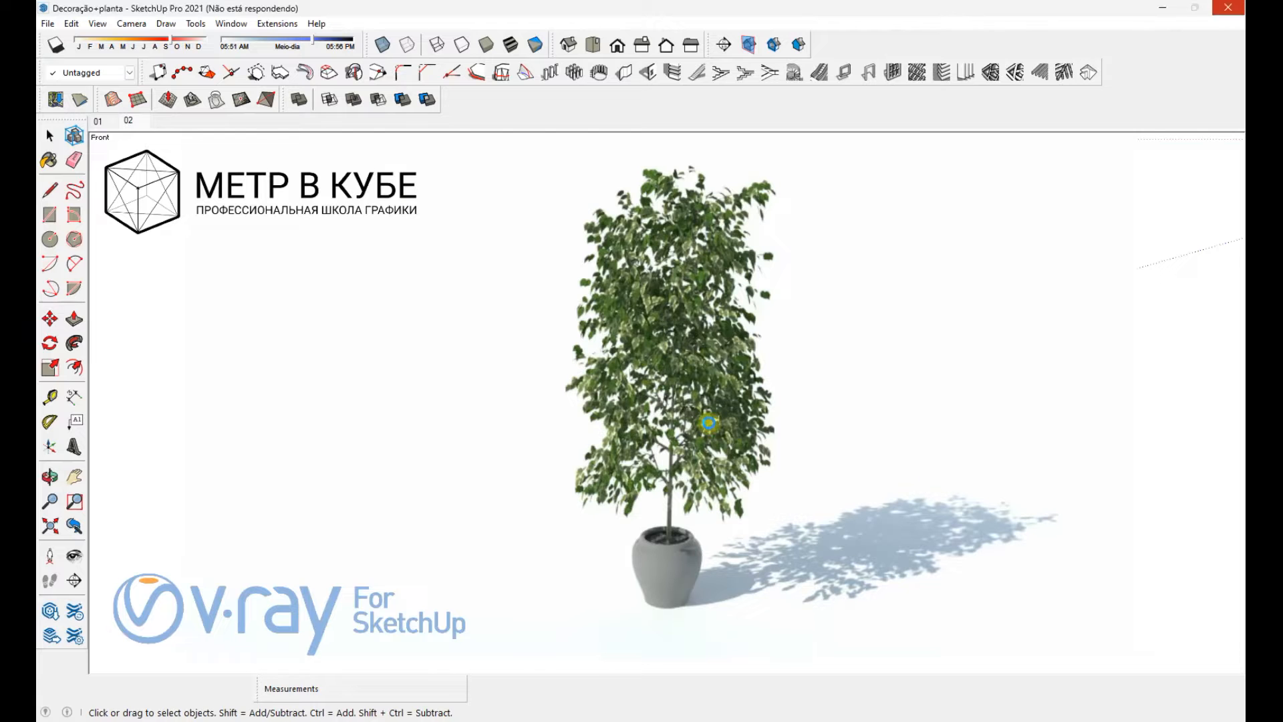
{"action": "mouse_move", "coordinate": [976, 662]}
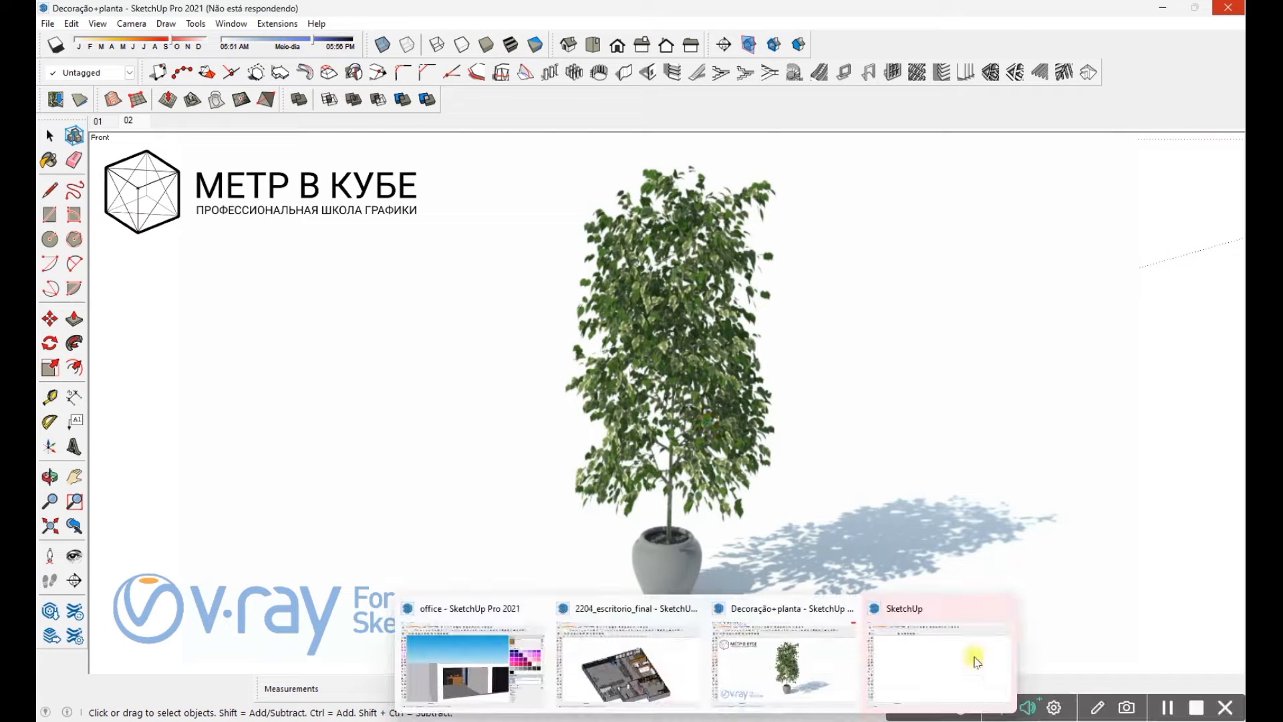
{"action": "left_click", "coordinate": [1004, 609]}
{"action": "left_click", "coordinate": [753, 397]}
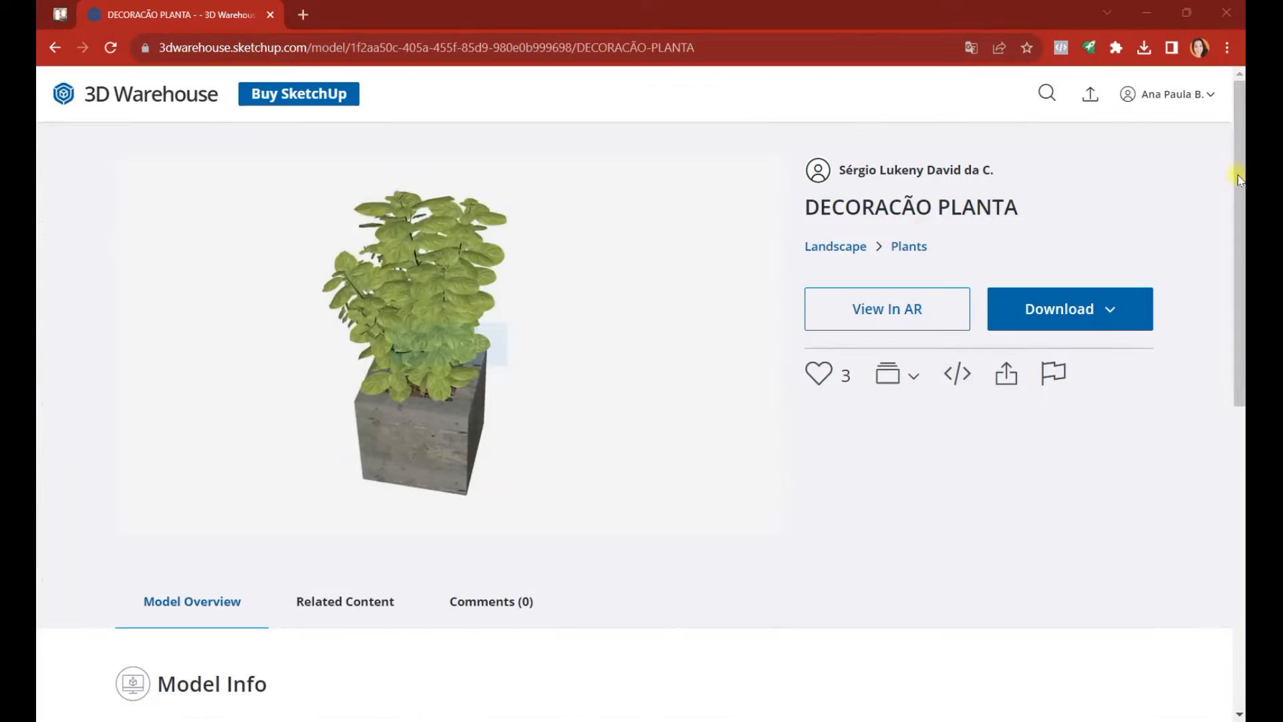
{"action": "left_click", "coordinate": [278, 47]}
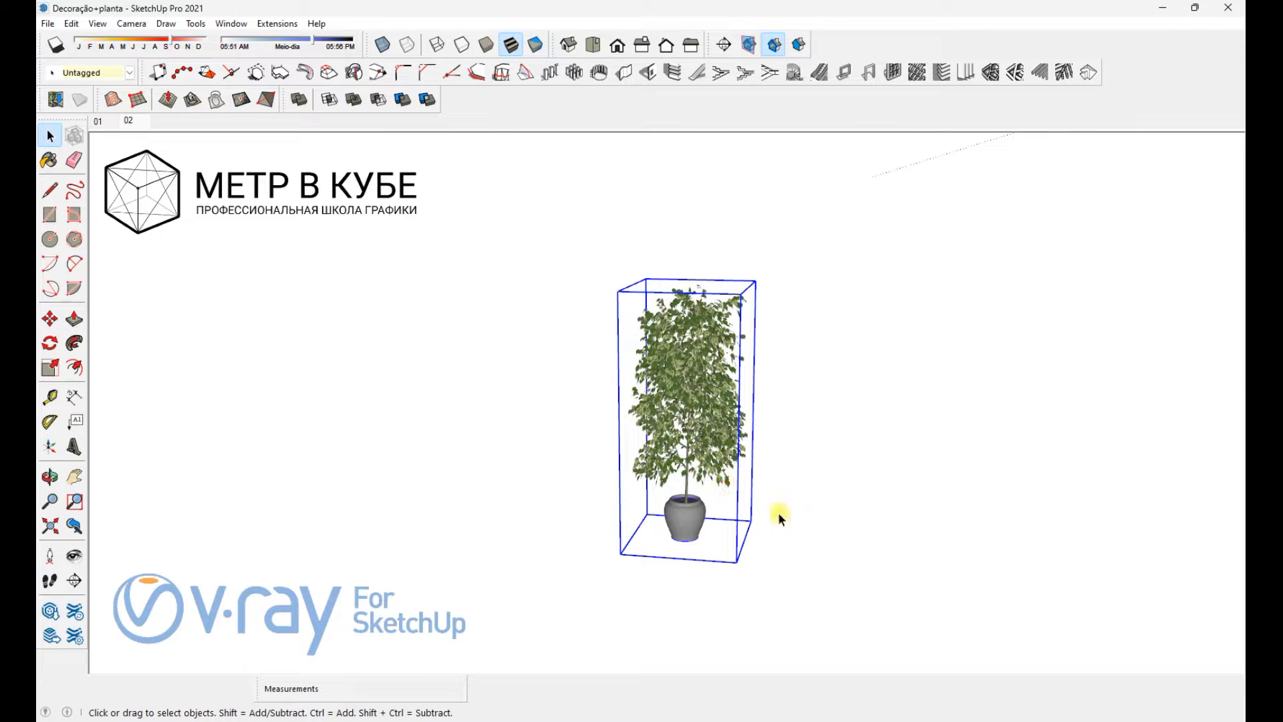
Bring the potted tree from the Decoração+planta model into the office and place it in the corner beside the coffee cabinet
{"action": "left_click", "coordinate": [555, 665]}
{"action": "mouse_move", "coordinate": [372, 473]}
{"action": "middle_mouse_down"}
{"action": "mouse_move", "coordinate": [518, 484]}
{"action": "mouse_move", "coordinate": [501, 505]}
{"action": "middle_mouse_up"}
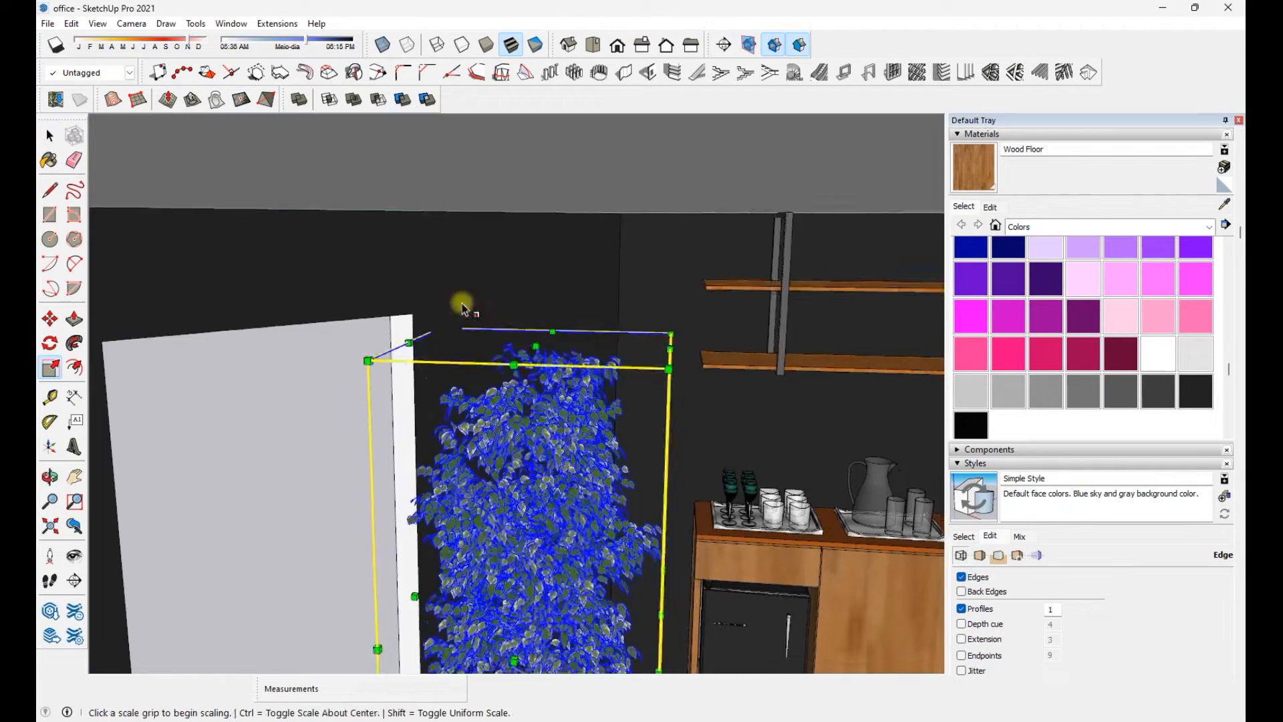
{"action": "left_click", "coordinate": [381, 286]}
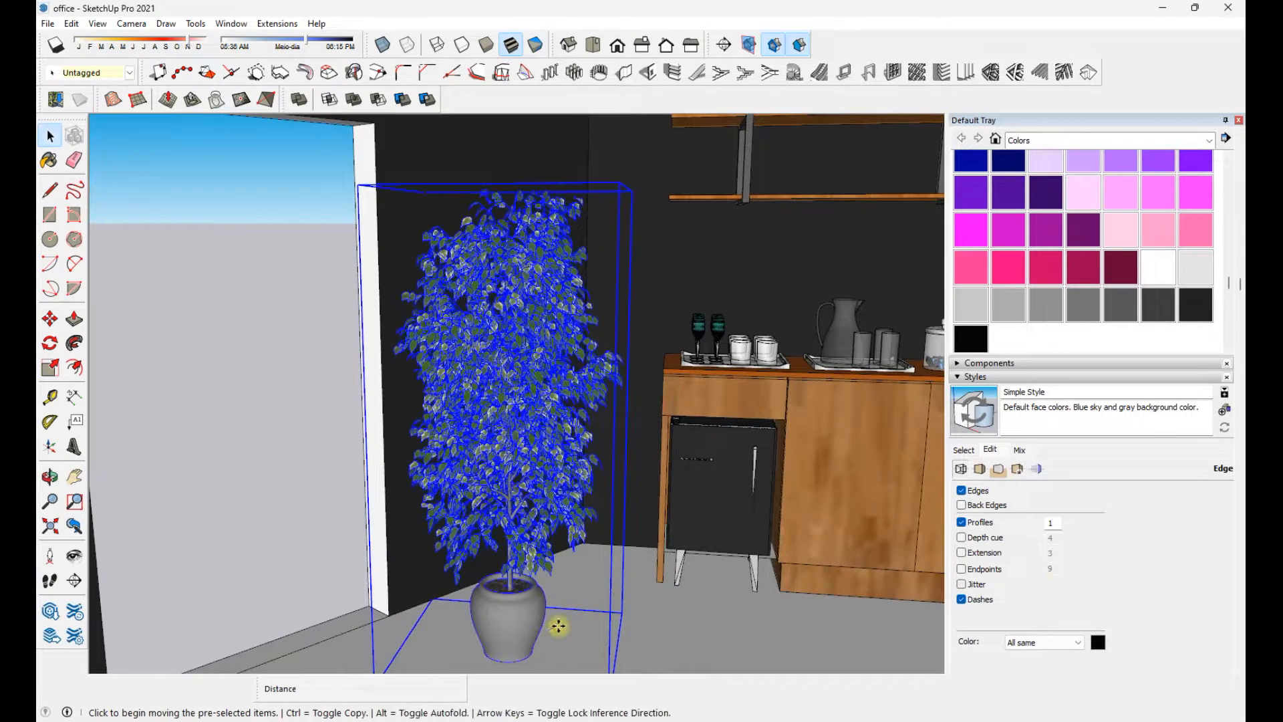
{"action": "key", "text": "m"}
{"action": "left_click", "coordinate": [523, 657]}
{"action": "left_click", "coordinate": [620, 579]}
{"action": "key", "text": "space"}
Cut the room with a horizontal section plane below the ceiling, view it from the top and hide the plane symbol
{"action": "middle_click_drag", "start_coordinate": [620, 579], "coordinate": [773, 392]}
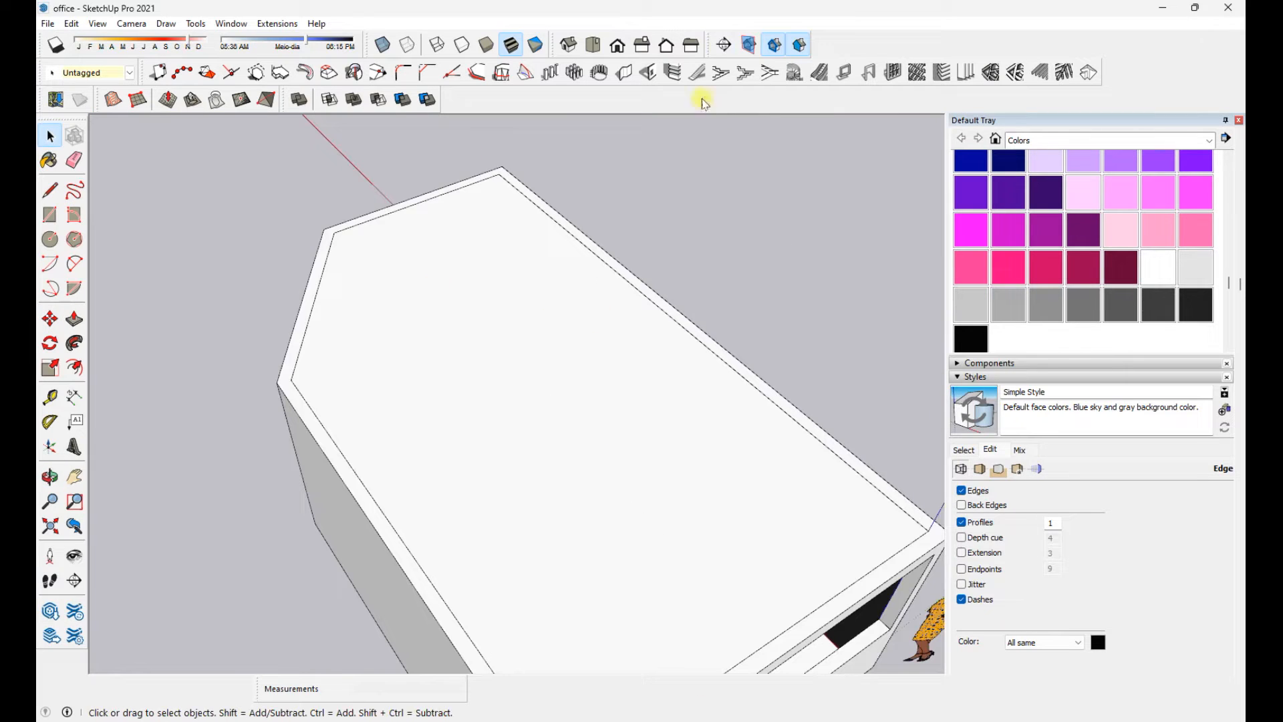
{"action": "left_click", "coordinate": [795, 410]}
{"action": "key", "text": "Return"}
{"action": "key", "text": "m"}
{"action": "left_click", "coordinate": [779, 330]}
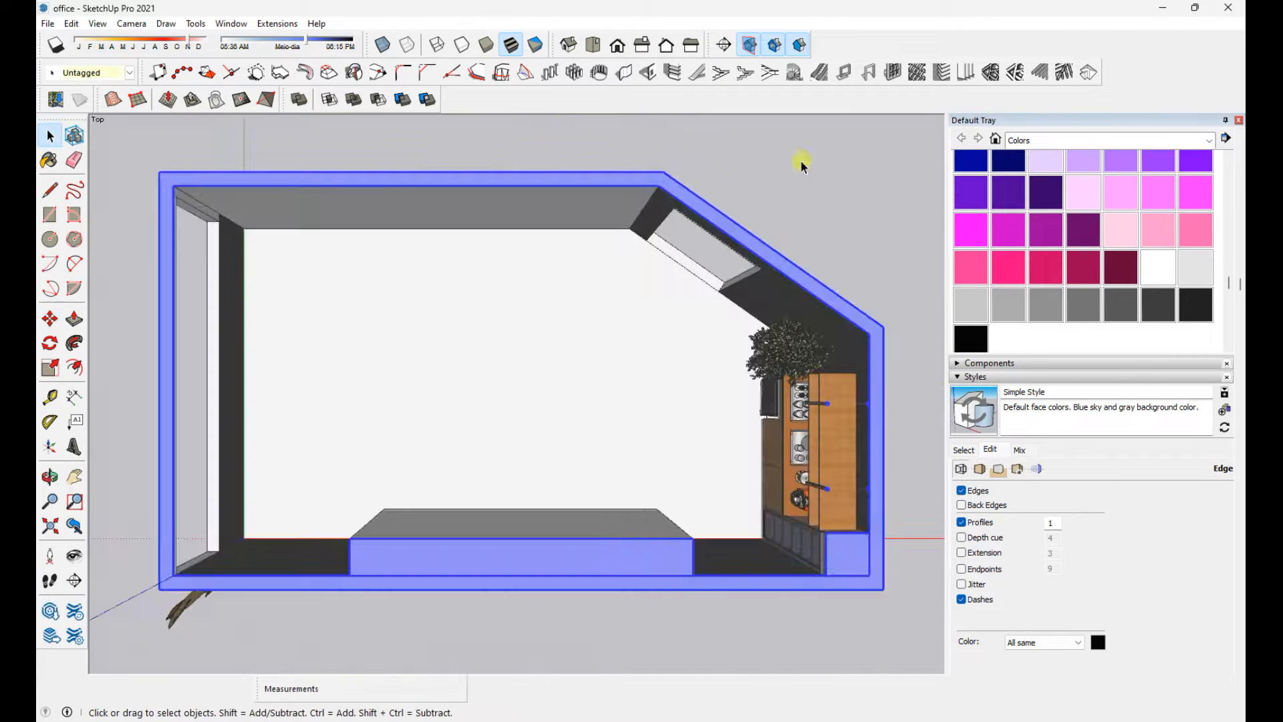
{"action": "left_click", "coordinate": [748, 48]}
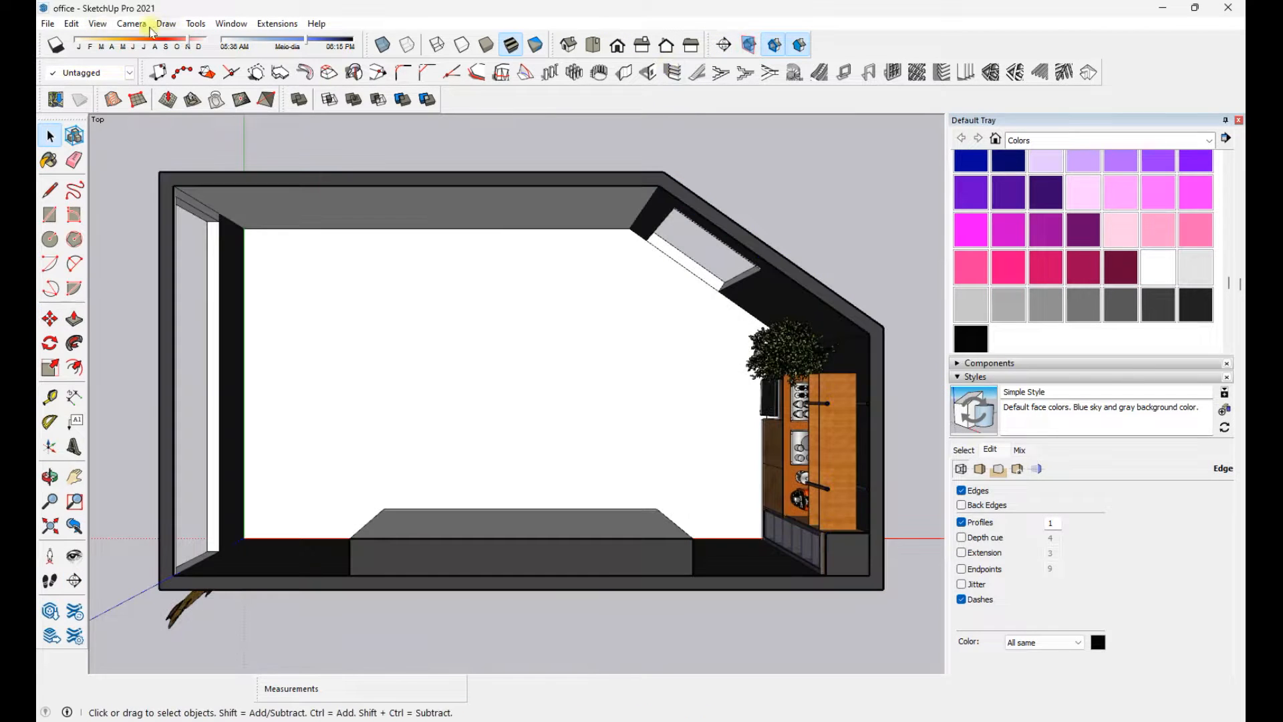
Add a scene of the top section view, saving the style changes as a new style
{"action": "left_click", "coordinate": [71, 24]}
{"action": "mouse_move", "coordinate": [98, 24]}
{"action": "mouse_move", "coordinate": [172, 288]}
{"action": "left_click", "coordinate": [257, 288]}
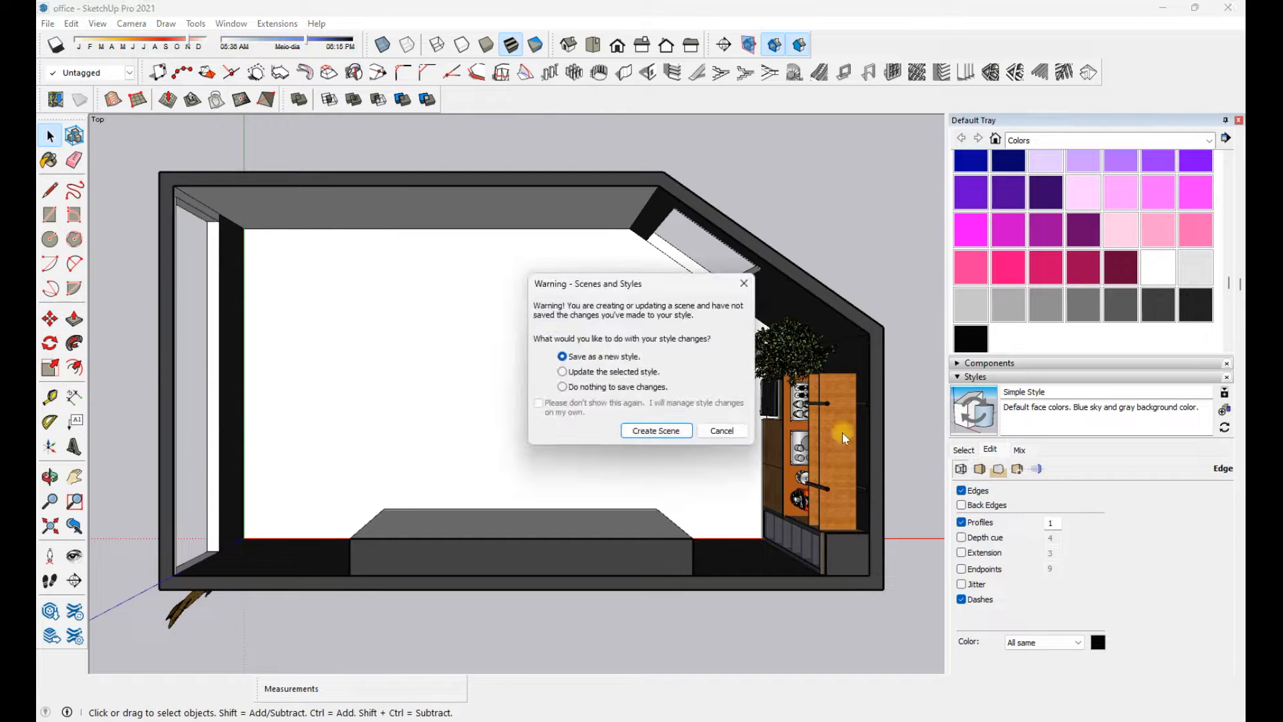
{"action": "left_click", "coordinate": [655, 430]}
Set the camera to parallel projection and lower the section plane until it cuts the door and window openings in top view
{"action": "middle_click_drag", "start_coordinate": [727, 494], "coordinate": [805, 263]}
{"action": "left_click", "coordinate": [592, 45]}
{"action": "left_click", "coordinate": [132, 24]}
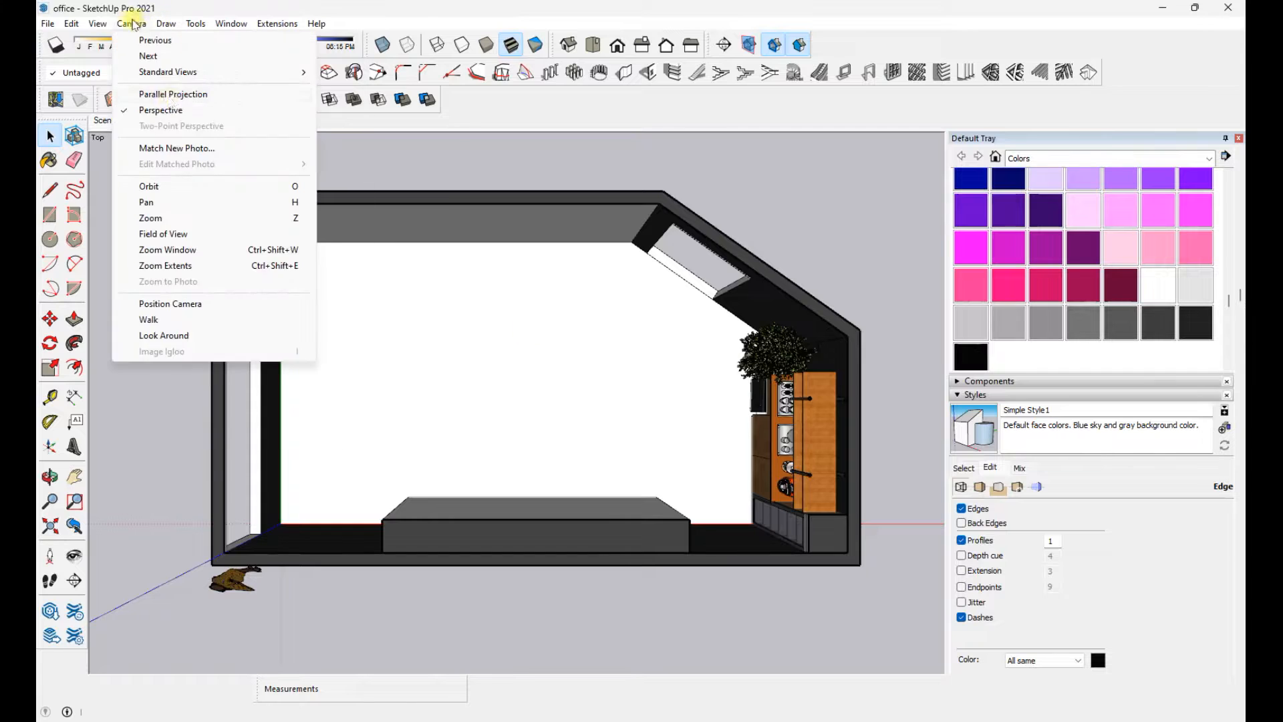
{"action": "left_click", "coordinate": [173, 95]}
{"action": "middle_click_drag", "start_coordinate": [796, 266], "coordinate": [812, 207]}
{"action": "key", "text": "m"}
{"action": "left_click", "coordinate": [814, 203]}
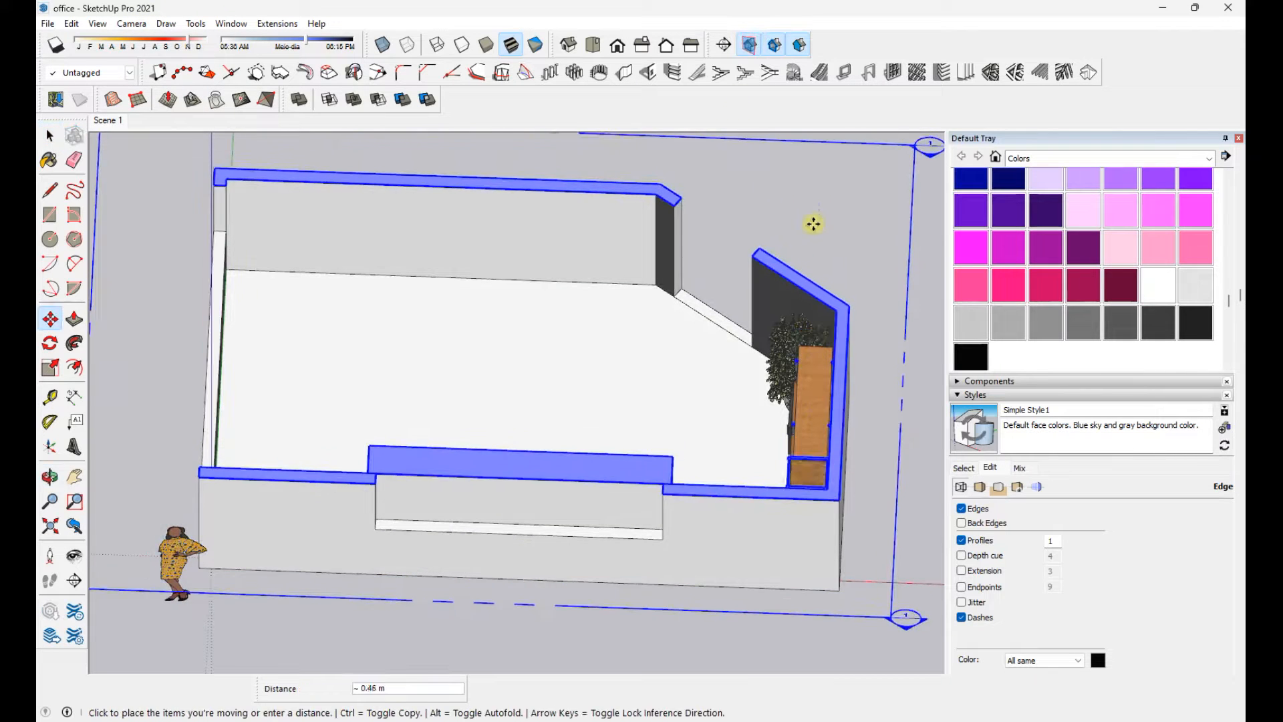
{"action": "left_click", "coordinate": [600, 47]}
{"action": "left_click", "coordinate": [748, 45]}
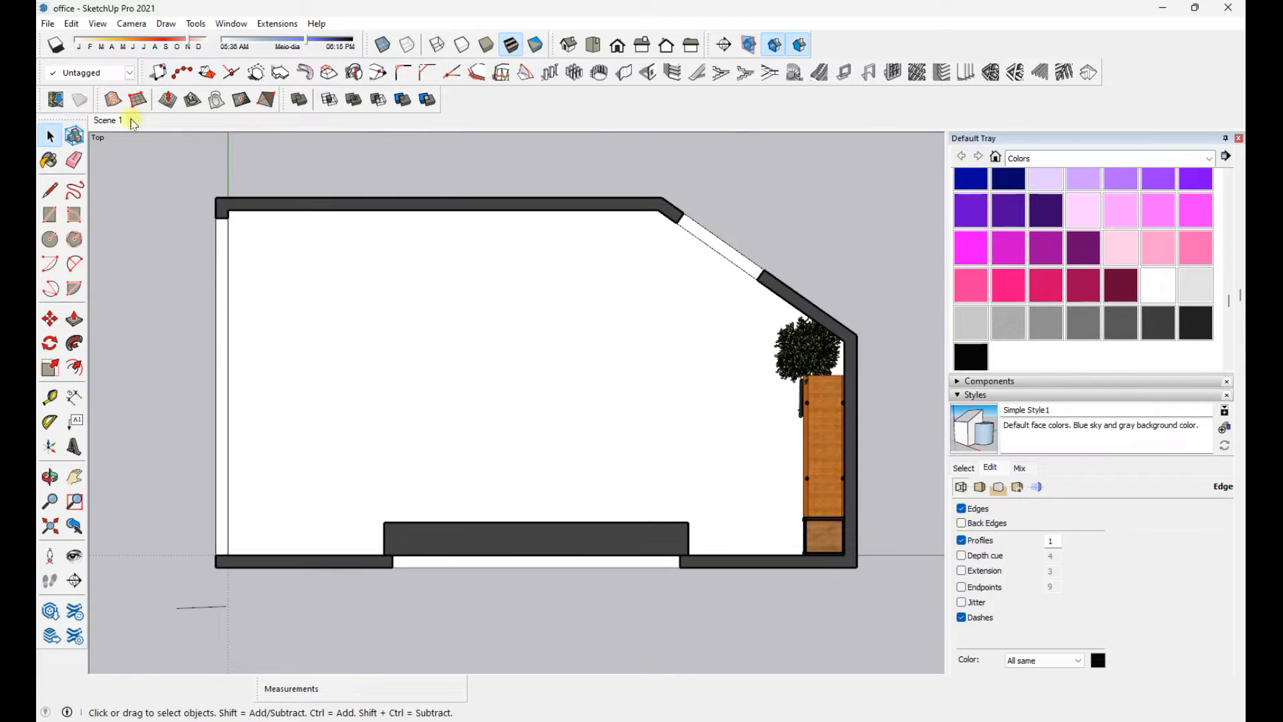
Move the potted tree away from the front of the coffee cabinet, closer to the door opening
{"action": "middle_click_drag", "start_coordinate": [828, 249], "coordinate": [739, 214]}
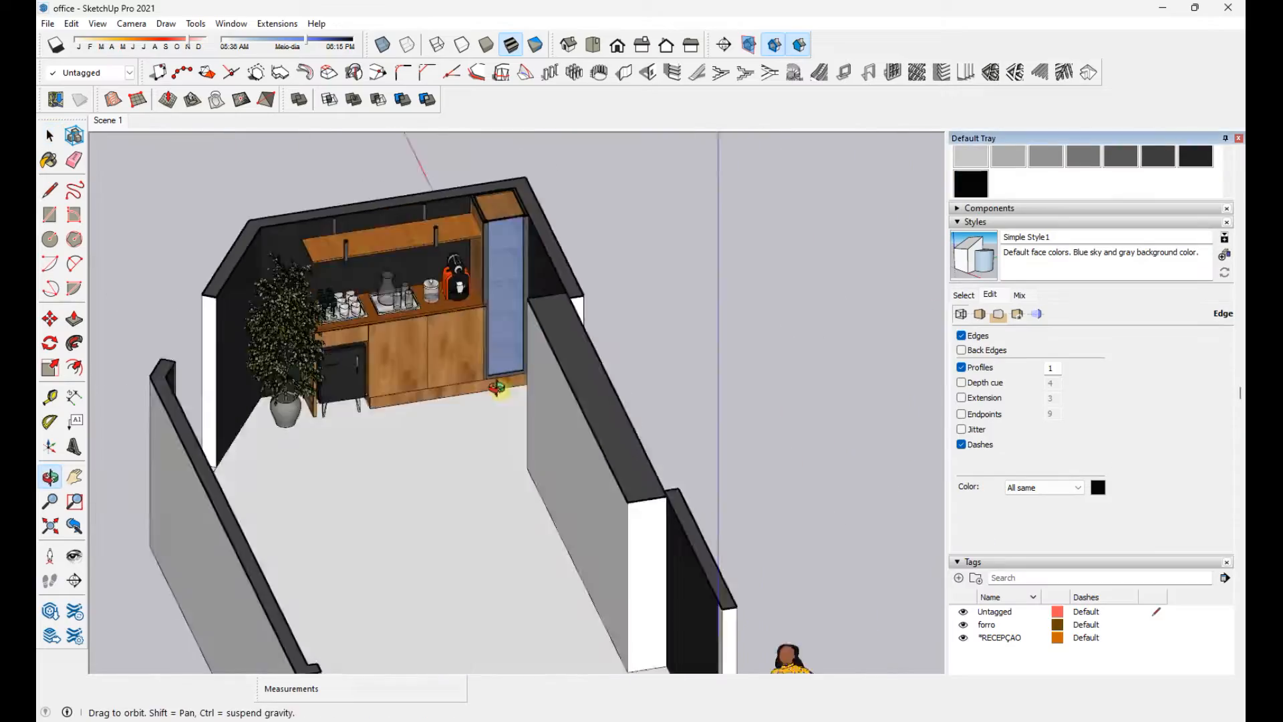
{"action": "middle_click_drag", "start_coordinate": [499, 392], "coordinate": [250, 390]}
{"action": "scroll", "coordinate": [401, 351], "scroll_direction": "up", "scroll_amount": 3}
{"action": "middle_click_drag", "start_coordinate": [401, 351], "coordinate": [507, 381]}
{"action": "left_click", "coordinate": [375, 450]}
{"action": "key", "text": "m"}
{"action": "left_click", "coordinate": [372, 452]}
{"action": "left_click", "coordinate": [324, 493]}
{"action": "middle_click_drag", "start_coordinate": [454, 441], "coordinate": [481, 314]}
{"action": "key", "text": "space"}
Turn off the section cut and frame the coffee cabinet wall from inside the room in two-point perspective
{"action": "left_click", "coordinate": [832, 211]}
{"action": "scroll", "coordinate": [832, 211], "scroll_direction": "down", "scroll_amount": 2}
{"action": "left_click", "coordinate": [131, 24]}
{"action": "left_click", "coordinate": [155, 101]}
{"action": "left_click", "coordinate": [773, 45]}
{"action": "scroll", "coordinate": [579, 322], "scroll_direction": "up", "scroll_amount": 5}
{"action": "middle_click_drag", "start_coordinate": [579, 322], "coordinate": [573, 374]}
{"action": "left_click", "coordinate": [131, 23]}
{"action": "left_click", "coordinate": [181, 126]}
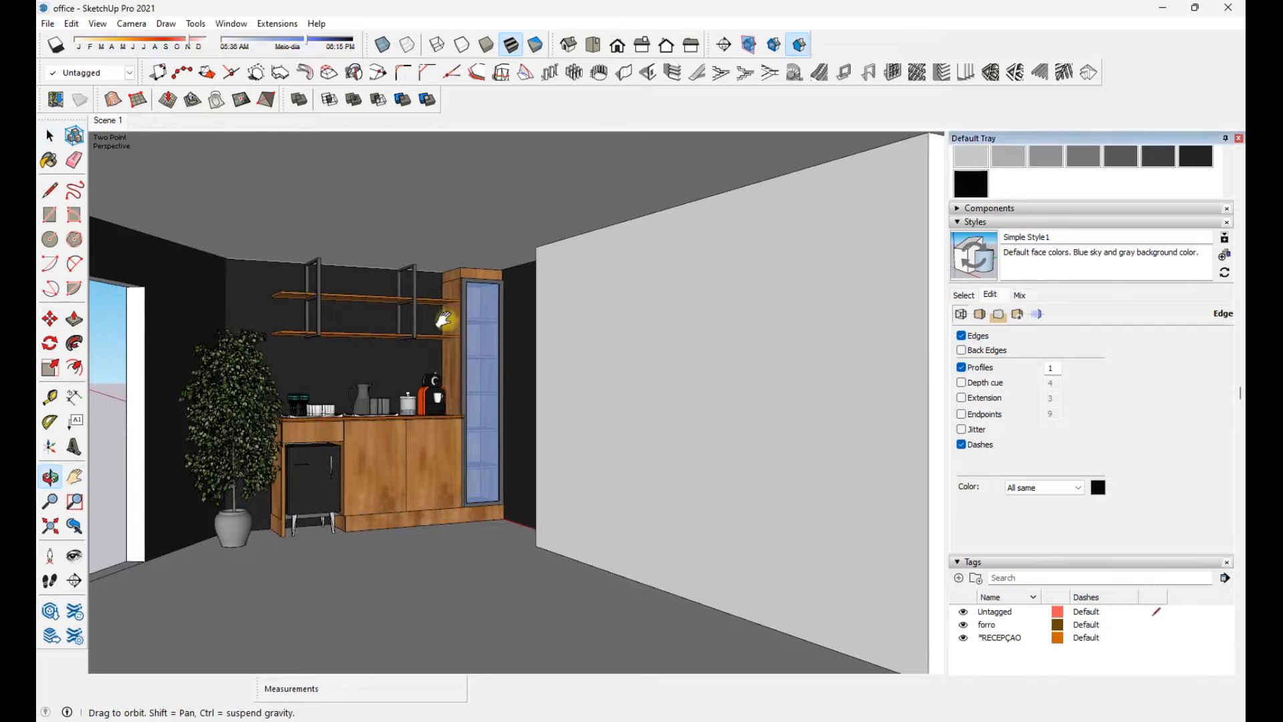
Add a scene of the two-point perspective of the coffee corner, saving the style changes as a new style
{"action": "left_click", "coordinate": [131, 23]}
{"action": "mouse_move", "coordinate": [97, 23]}
{"action": "mouse_move", "coordinate": [153, 291]}
{"action": "left_click", "coordinate": [266, 289]}
{"action": "left_click", "coordinate": [656, 430]}
Frame the projecting white wall block together with the window and add a scene of that view
{"action": "middle_click_drag", "start_coordinate": [612, 530], "coordinate": [427, 442]}
{"action": "scroll", "coordinate": [423, 433], "scroll_direction": "down", "scroll_amount": 2}
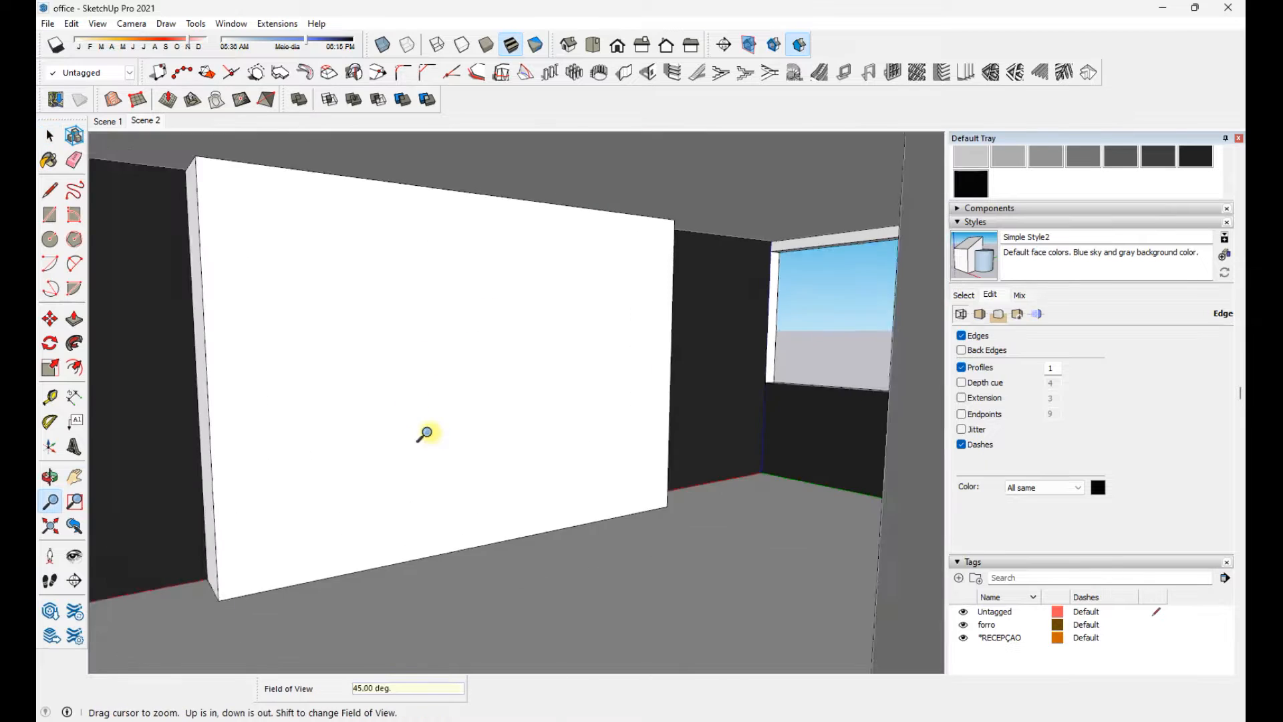
{"action": "scroll", "coordinate": [525, 409], "scroll_direction": "up", "scroll_amount": 1}
{"action": "middle_click_drag", "start_coordinate": [525, 409], "coordinate": [545, 447], "text": "shift"}
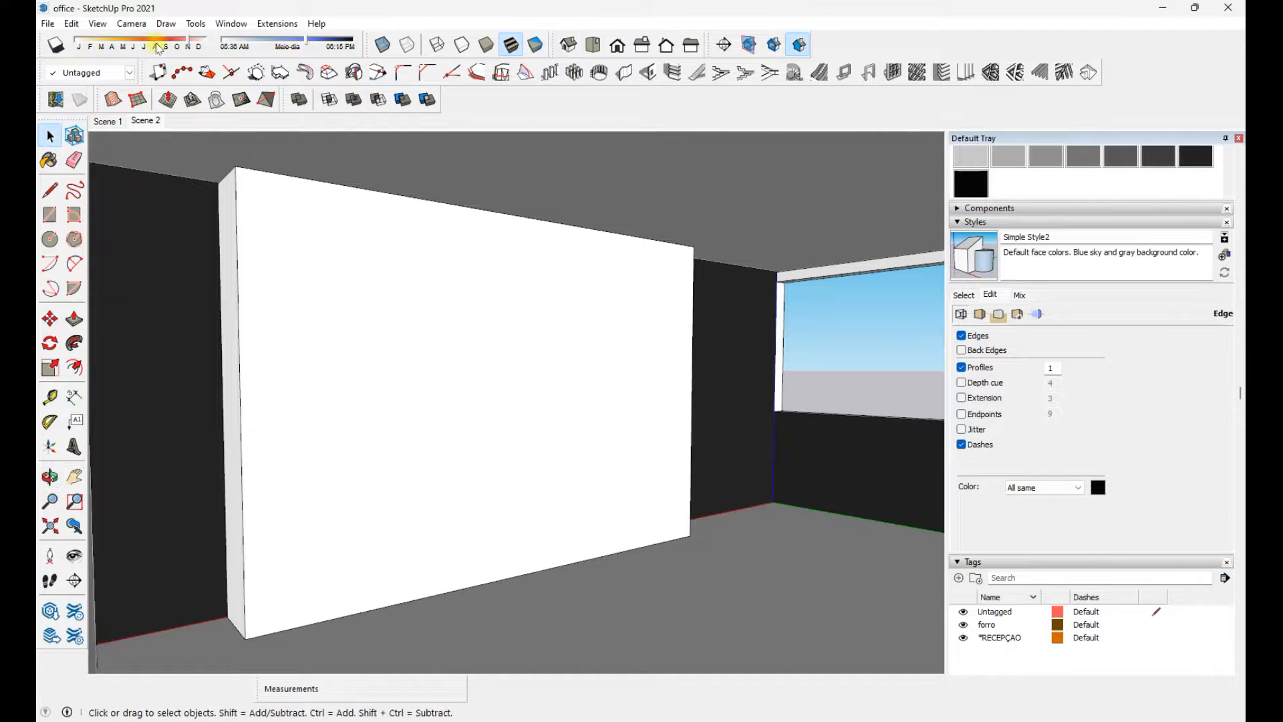
{"action": "left_click", "coordinate": [256, 289]}
Frame the long blank white wall together with the tall opening beside it from inside the room
{"action": "middle_click_drag", "start_coordinate": [458, 306], "coordinate": [268, 508]}
{"action": "left_click", "coordinate": [71, 524]}
{"action": "middle_click_drag", "start_coordinate": [645, 335], "coordinate": [573, 428]}
{"action": "scroll", "coordinate": [478, 319], "scroll_direction": "up", "scroll_amount": 3}
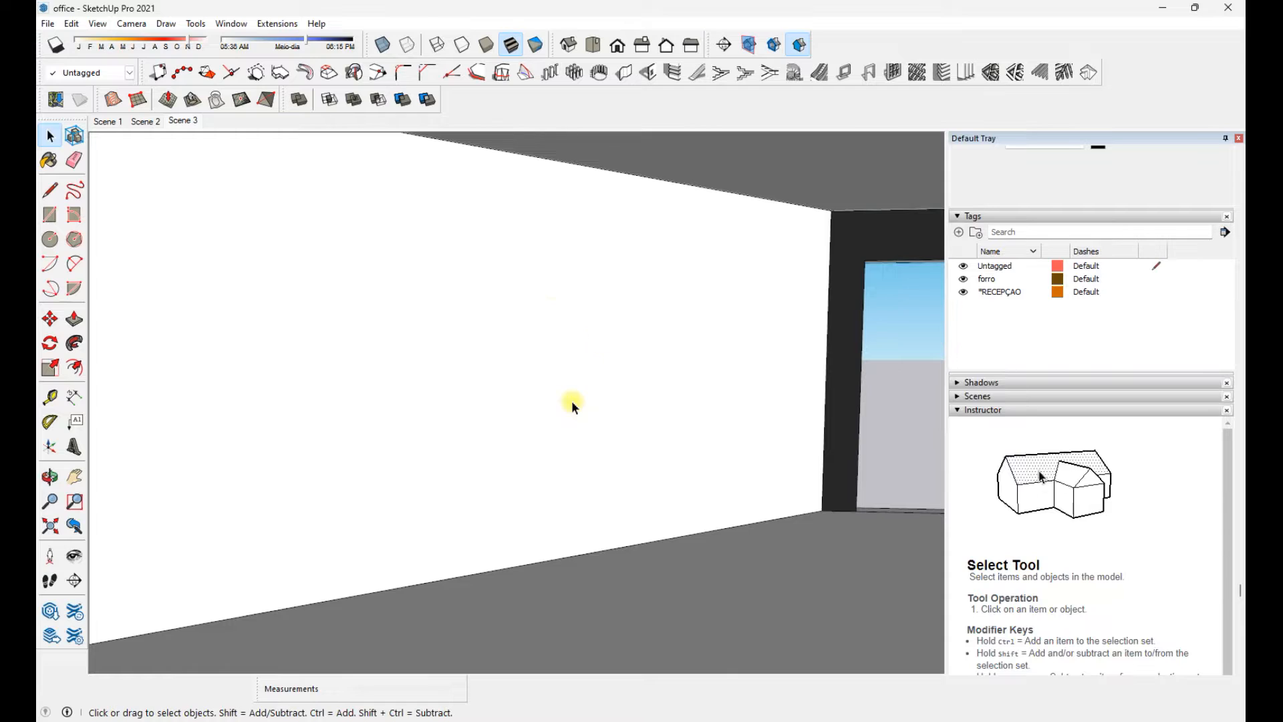
Switch to the browser, search the web for "mapa mundi 3 metros" and open the Comeshop acrylic map result in a new tab
{"action": "key", "text": "alt+Tab"}
{"action": "left_click", "coordinate": [401, 44]}
{"action": "type", "text": "mapa mundi 3 metr"}
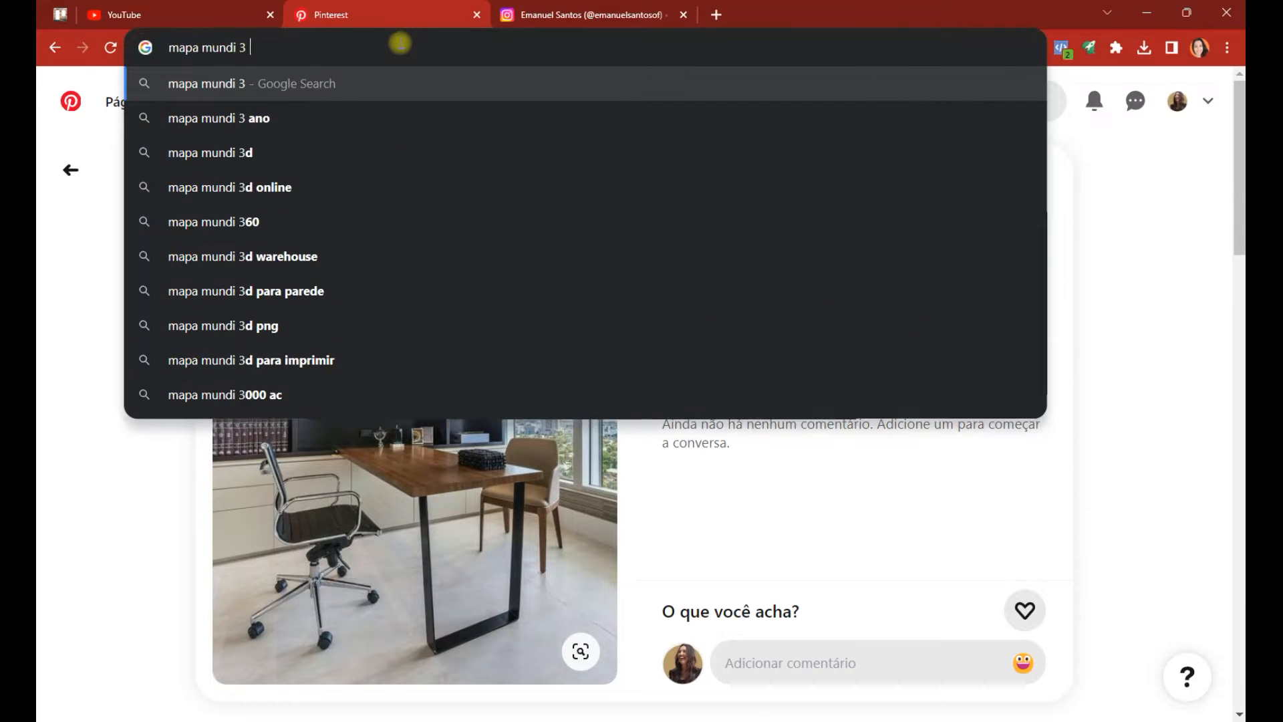
{"action": "type", "text": "os"}
{"action": "key", "text": "Return"}
{"action": "right_click", "coordinate": [430, 367]}
{"action": "left_click", "coordinate": [481, 379]}
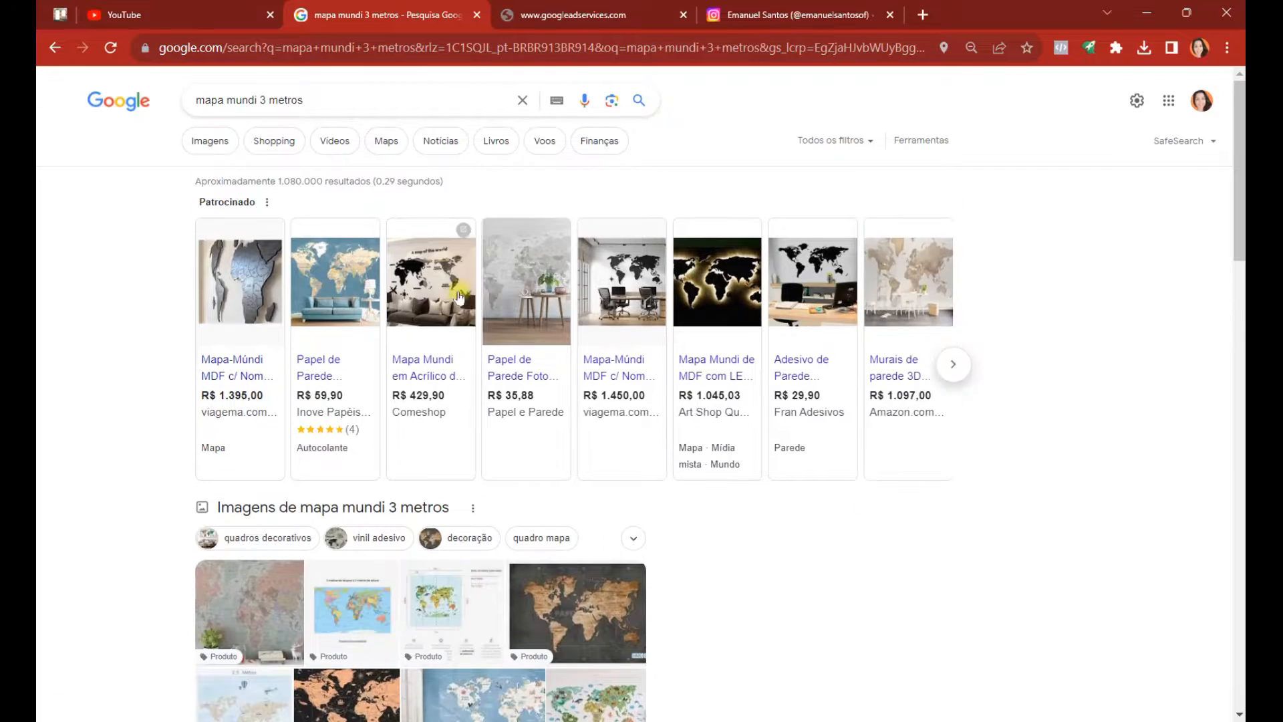
Refine the web search to "mapa mundi mdf 3 metros" and open the discounted Viagema MDF map in a new tab
{"action": "type", "text": "mdf"}
{"action": "key", "text": "Return"}
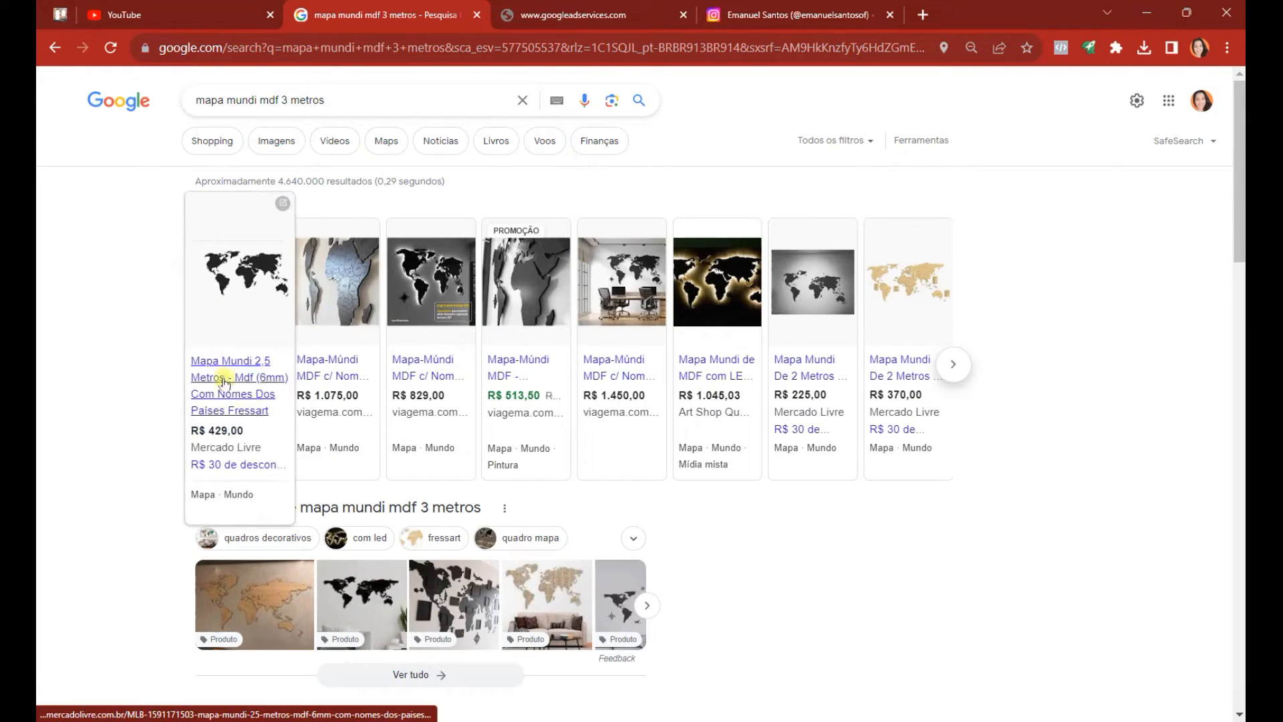
{"action": "right_click", "coordinate": [503, 395]}
{"action": "left_click", "coordinate": [555, 406]}
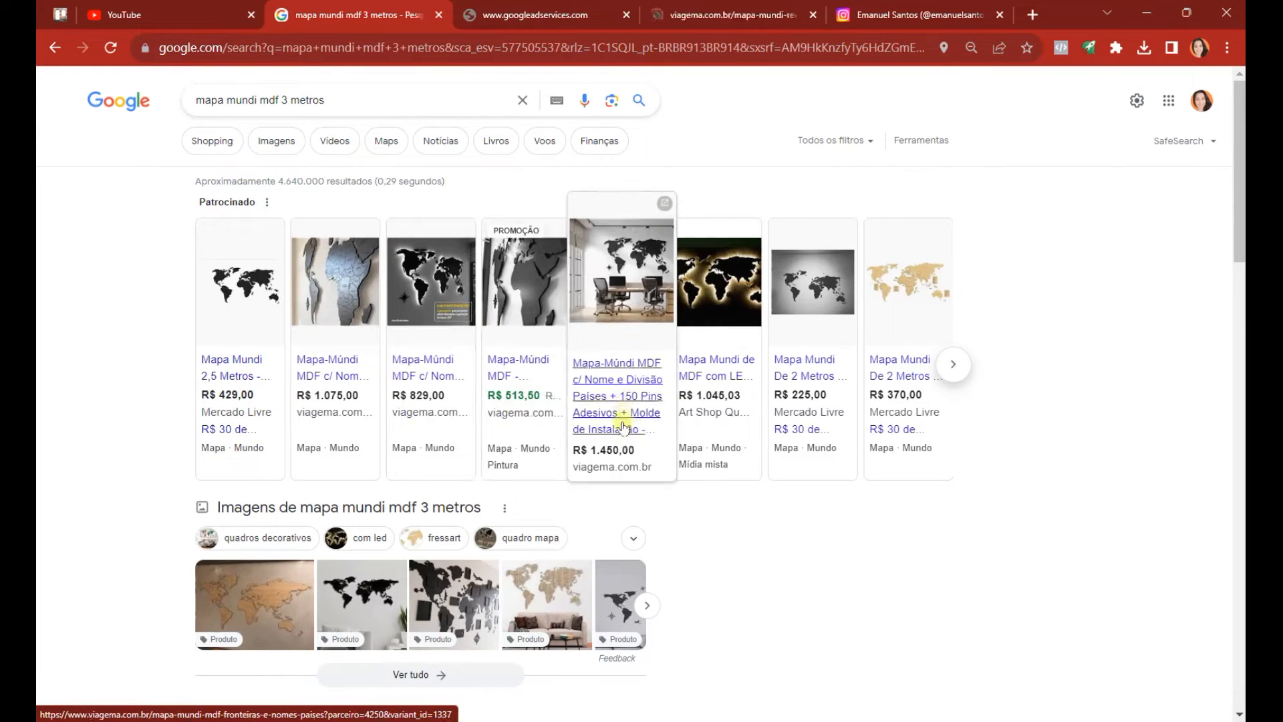
Review the Viagema MDF map's sizes and finishes, choosing Tabaco XXG and Preto XXG, both 200x114cm
{"action": "left_click", "coordinate": [782, 8]}
{"action": "scroll", "coordinate": [1136, 287], "scroll_direction": "down", "scroll_amount": 1}
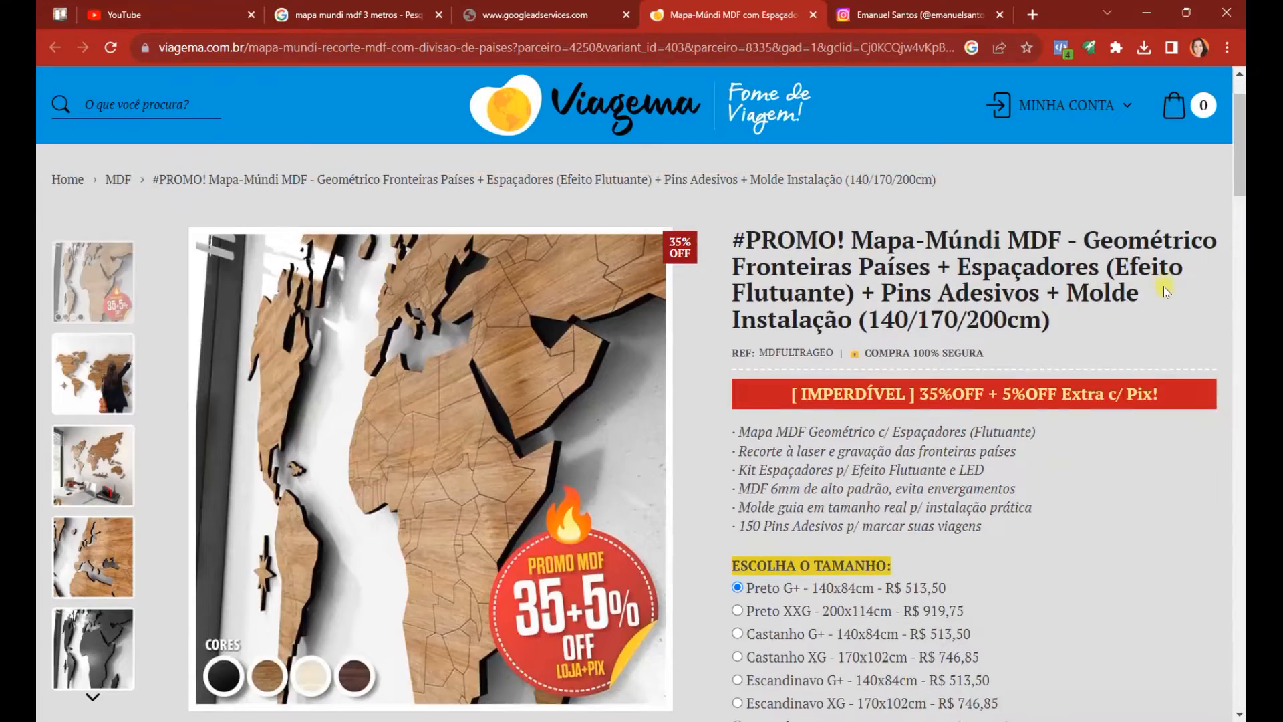
{"action": "scroll", "coordinate": [1002, 401], "scroll_direction": "down", "scroll_amount": 3}
{"action": "left_click", "coordinate": [752, 600]}
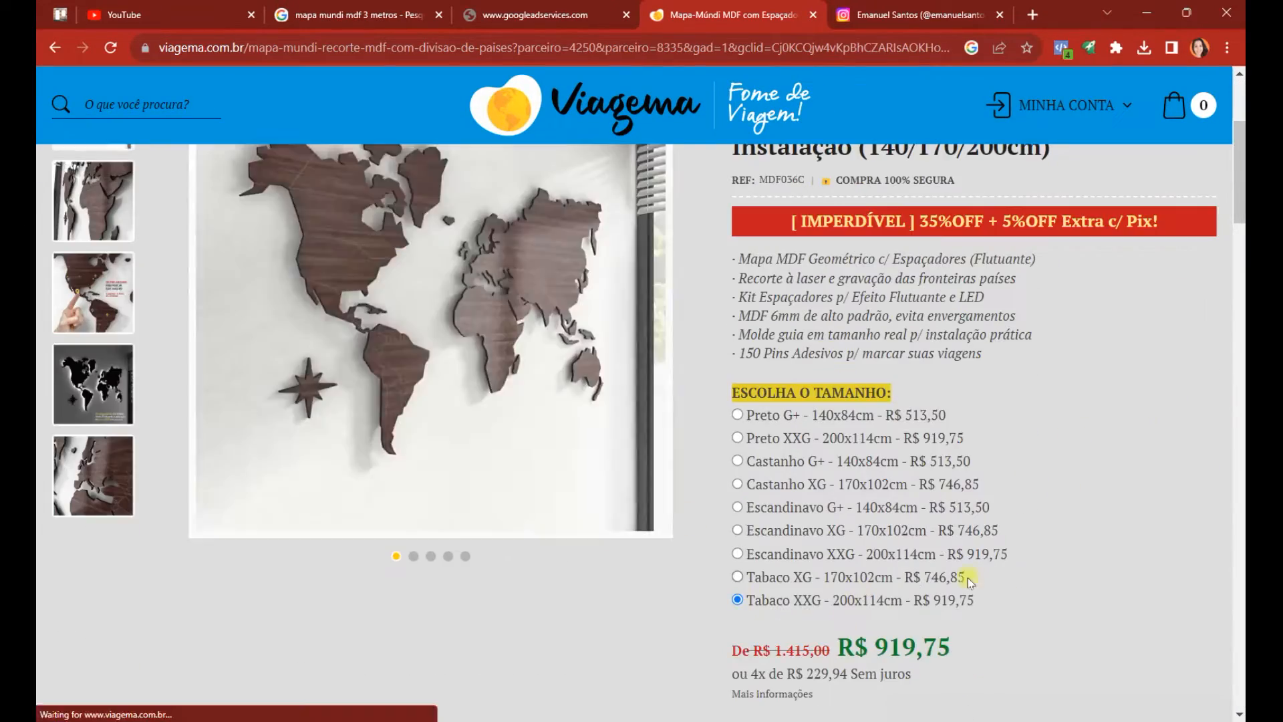
{"action": "scroll", "coordinate": [1008, 450], "scroll_direction": "down", "scroll_amount": 3}
{"action": "left_click", "coordinate": [738, 265]}
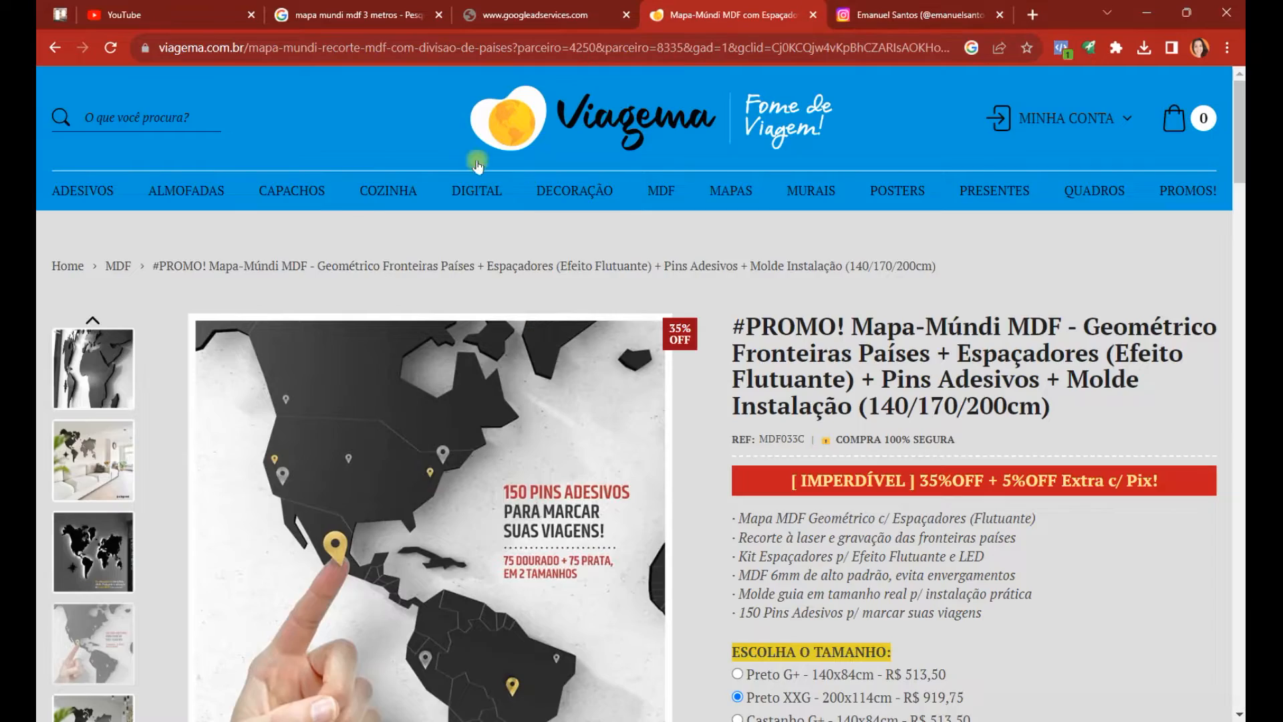
Check the acrylic world map's pictures and size options on Comeshop and close that page
{"action": "left_click", "coordinate": [613, 8]}
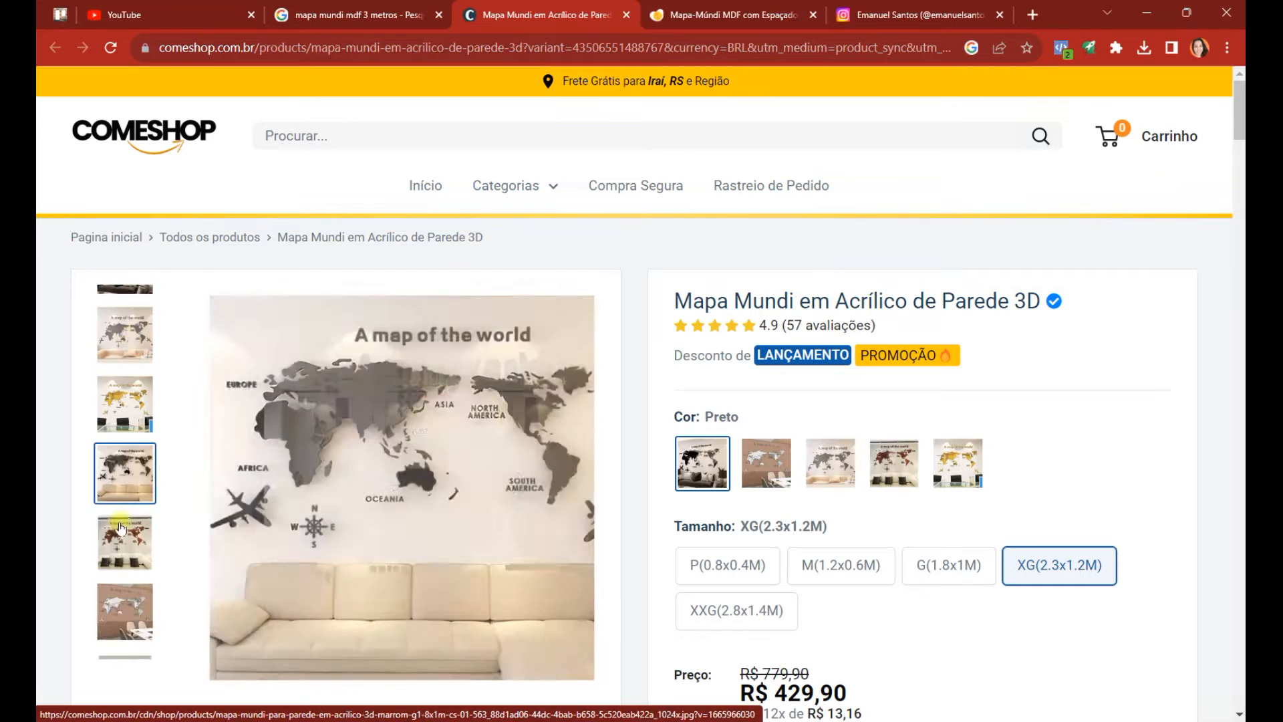
{"action": "scroll", "coordinate": [1216, 526], "scroll_direction": "down", "scroll_amount": 1}
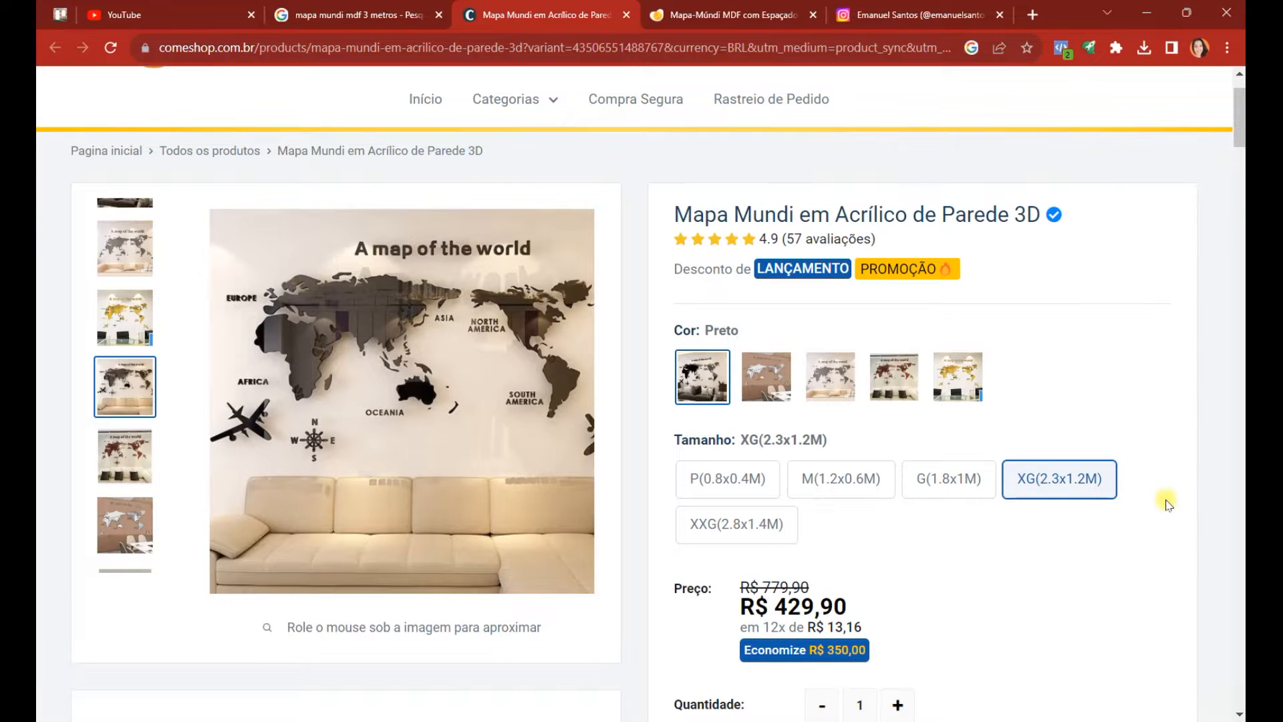
{"action": "scroll", "coordinate": [1100, 329], "scroll_direction": "up", "scroll_amount": 1}
{"action": "left_click", "coordinate": [627, 15]}
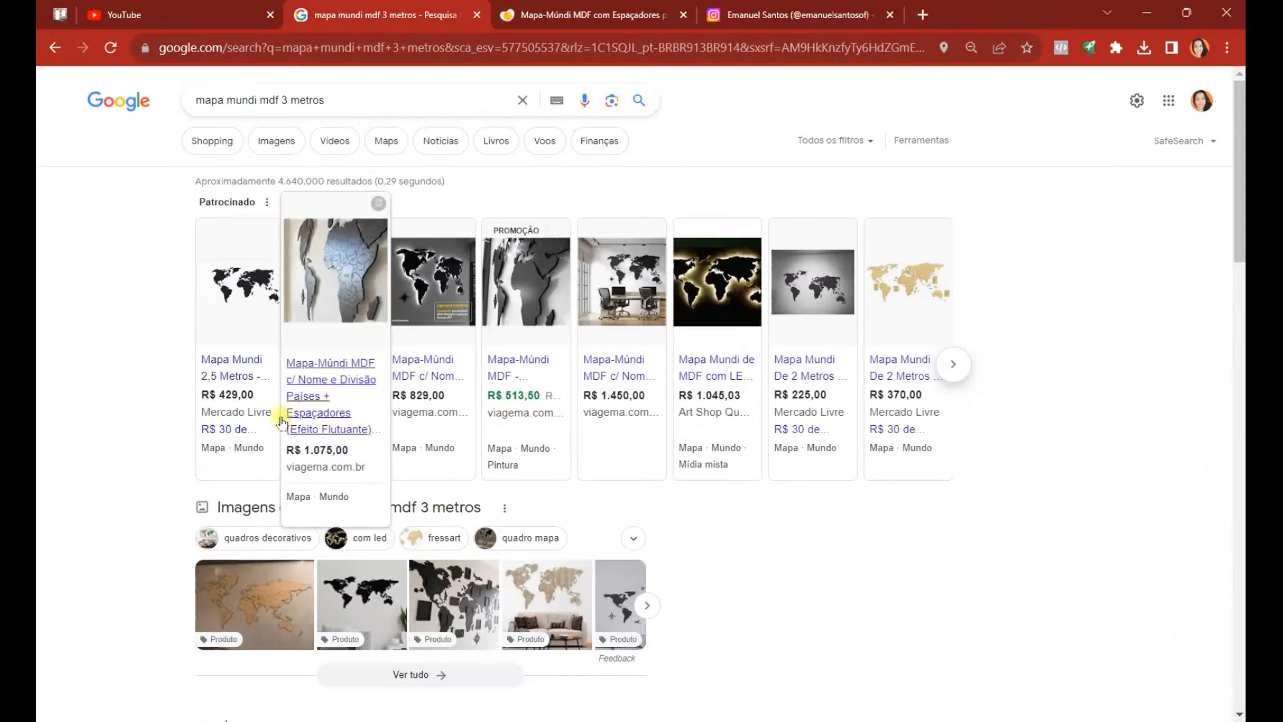
Open the Mercado Livre "Mapa Mundi 2,5 Metros - Mdf (6mm)" product and read its description for the overall dimensions
{"action": "left_click", "coordinate": [248, 381]}
{"action": "scroll", "coordinate": [926, 295], "scroll_direction": "down", "scroll_amount": 2}
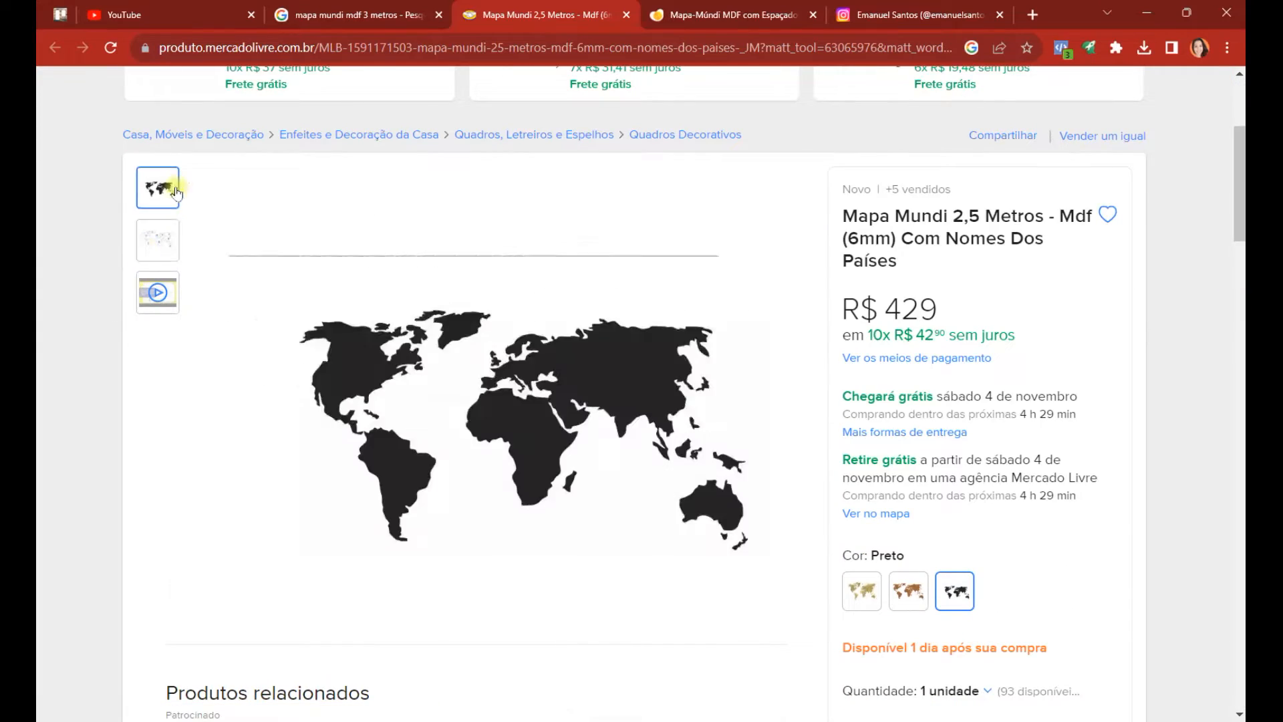
{"action": "scroll", "coordinate": [449, 582], "scroll_direction": "down", "scroll_amount": 15}
{"action": "scroll", "coordinate": [682, 438], "scroll_direction": "down", "scroll_amount": 2}
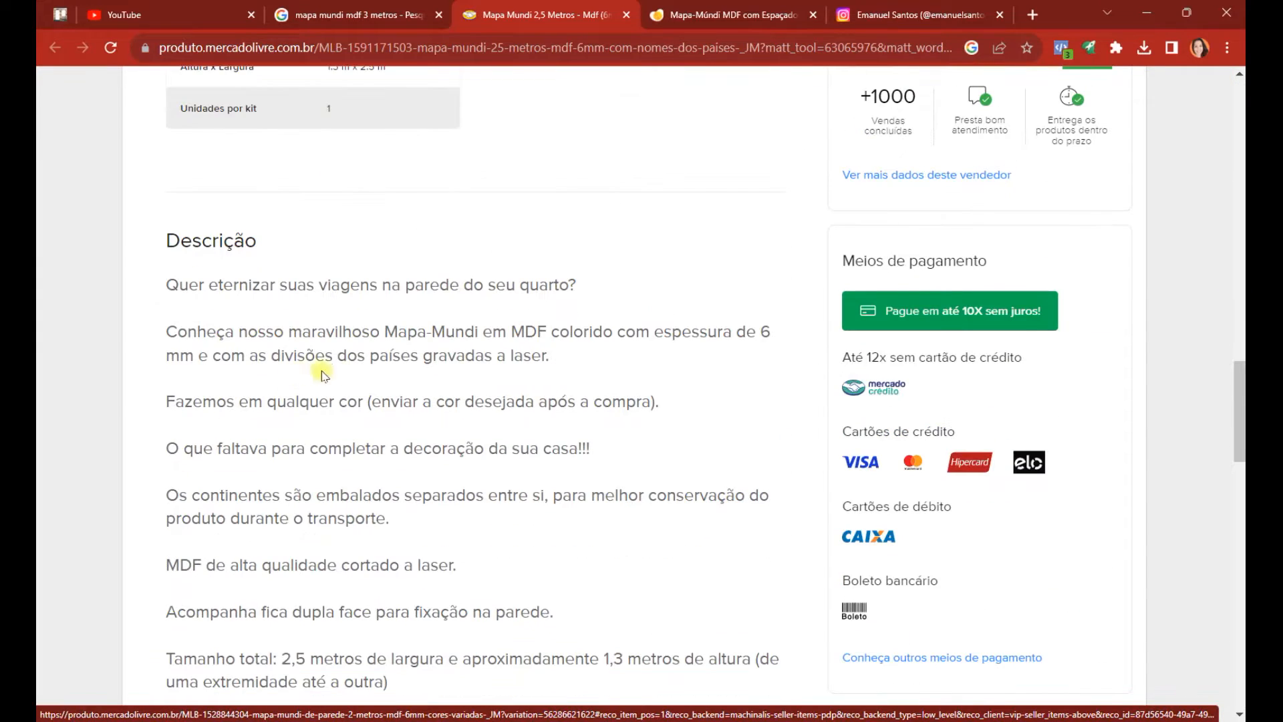
{"action": "scroll", "coordinate": [689, 430], "scroll_direction": "down", "scroll_amount": 1}
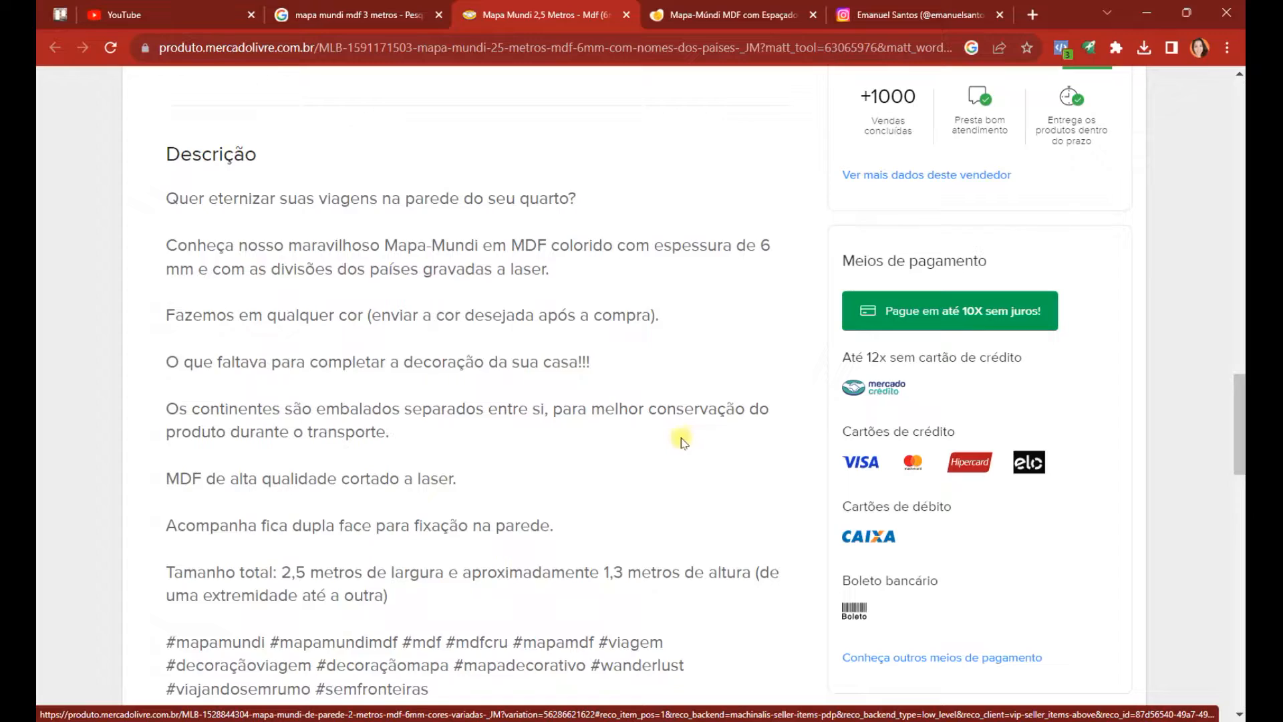
{"action": "scroll", "coordinate": [682, 441], "scroll_direction": "down", "scroll_amount": 1}
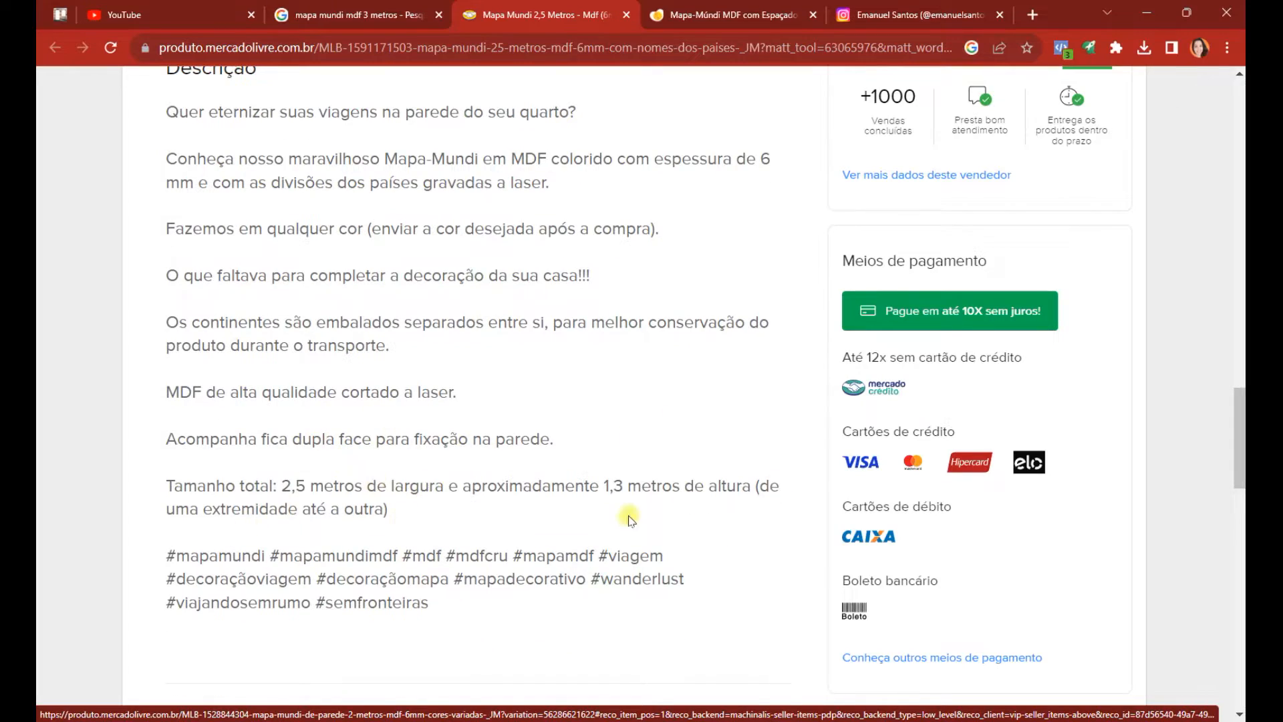
{"action": "scroll", "coordinate": [640, 521], "scroll_direction": "down", "scroll_amount": 8}
Copy the 2.5 m MDF map's product link and send it to the pinned chat in WhatsApp
{"action": "scroll", "coordinate": [640, 401], "scroll_direction": "up", "scroll_amount": 20}
{"action": "left_click", "coordinate": [735, 47]}
{"action": "left_click", "coordinate": [1131, 215]}
{"action": "left_click", "coordinate": [788, 48]}
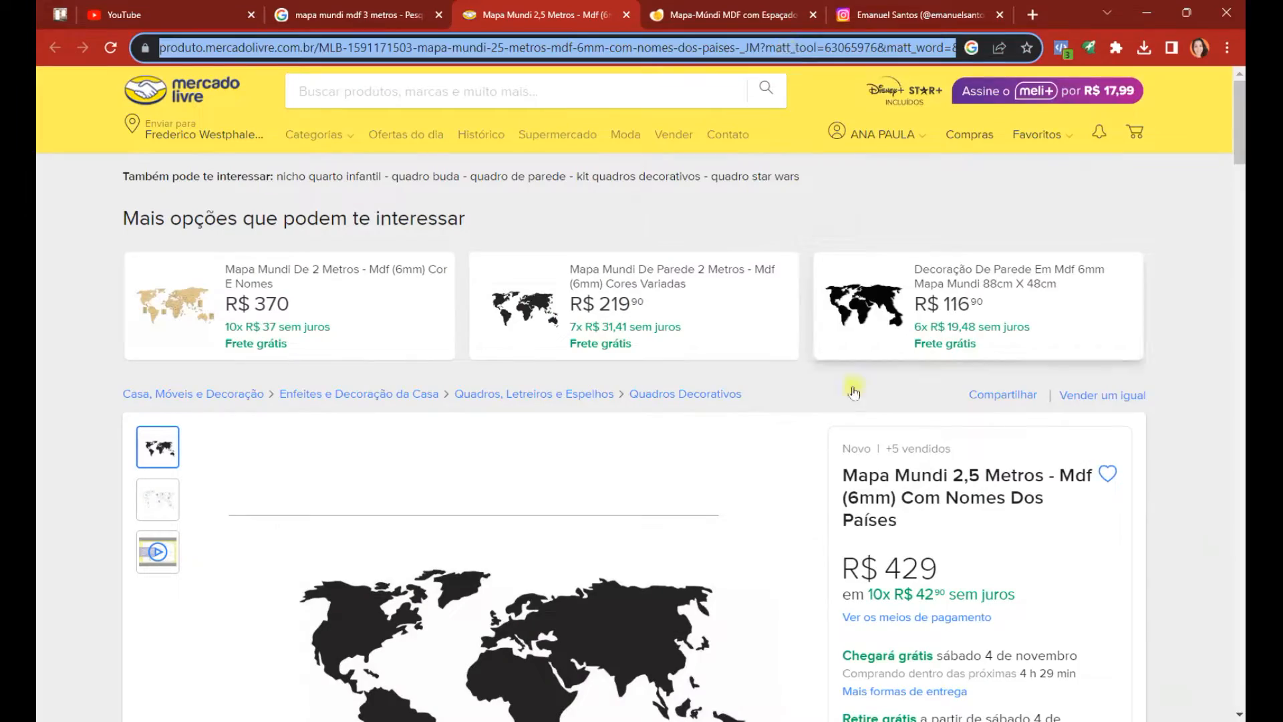
{"action": "key", "text": "alt+Tab"}
{"action": "left_click", "coordinate": [756, 191]}
{"action": "key", "text": "ctrl+v"}
{"action": "key", "text": "Return"}
{"action": "left_click", "coordinate": [788, 291]}
Search 3D Warehouse for "mapa mundi" and browse the world map models for a suitable wall decoration
{"action": "key", "text": "alt+Tab"}
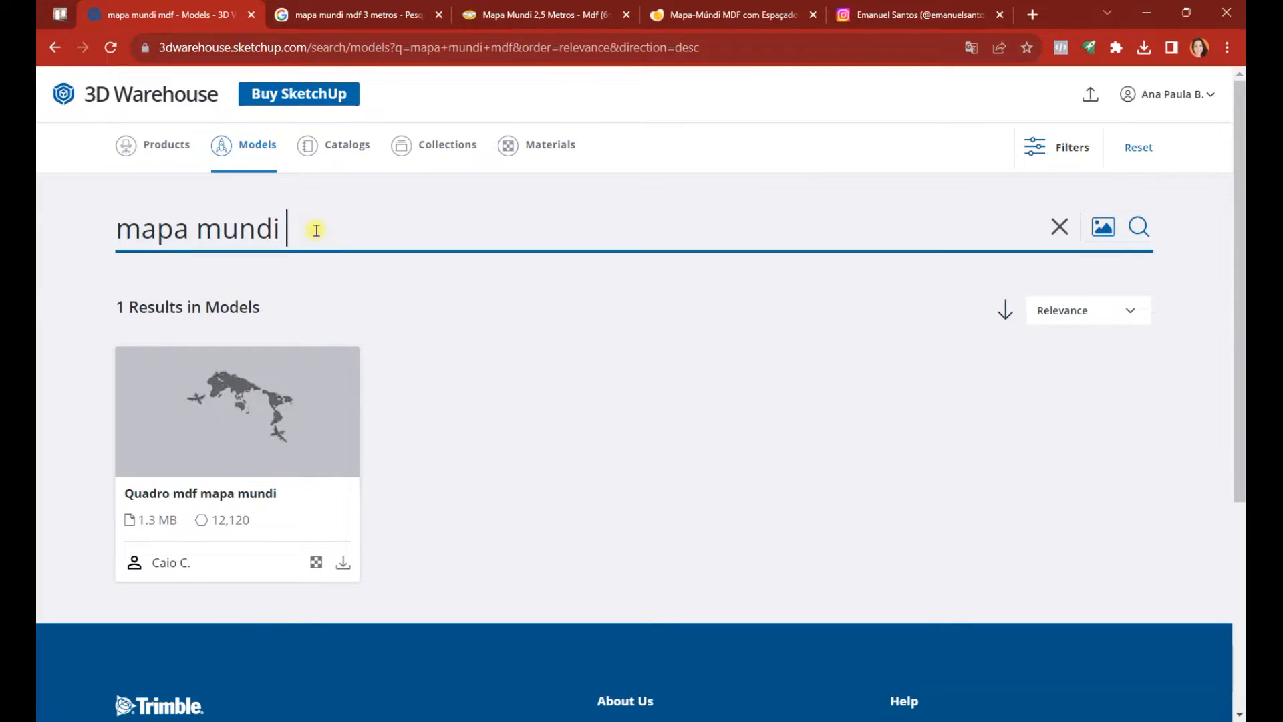
{"action": "key", "text": "Return"}
{"action": "scroll", "coordinate": [372, 424], "scroll_direction": "down", "scroll_amount": 3}
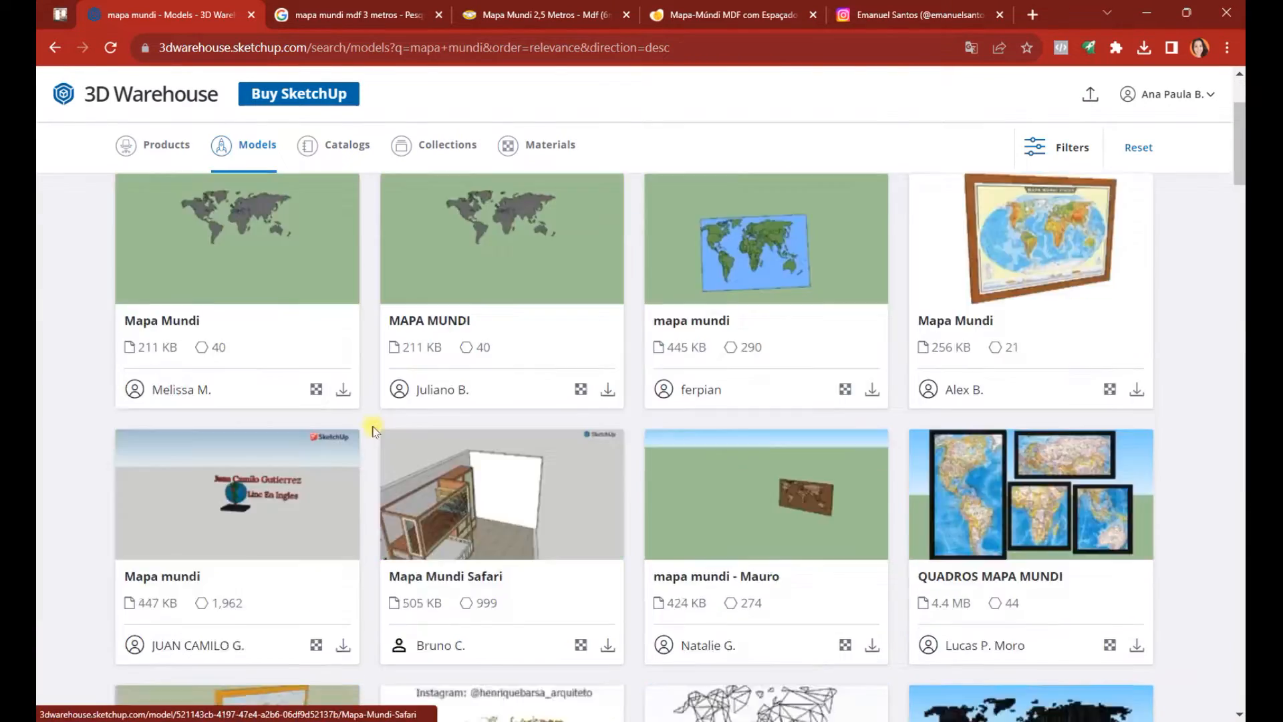
{"action": "left_click", "coordinate": [408, 341]}
{"action": "left_click", "coordinate": [59, 53]}
{"action": "scroll", "coordinate": [1210, 468], "scroll_direction": "down", "scroll_amount": 10}
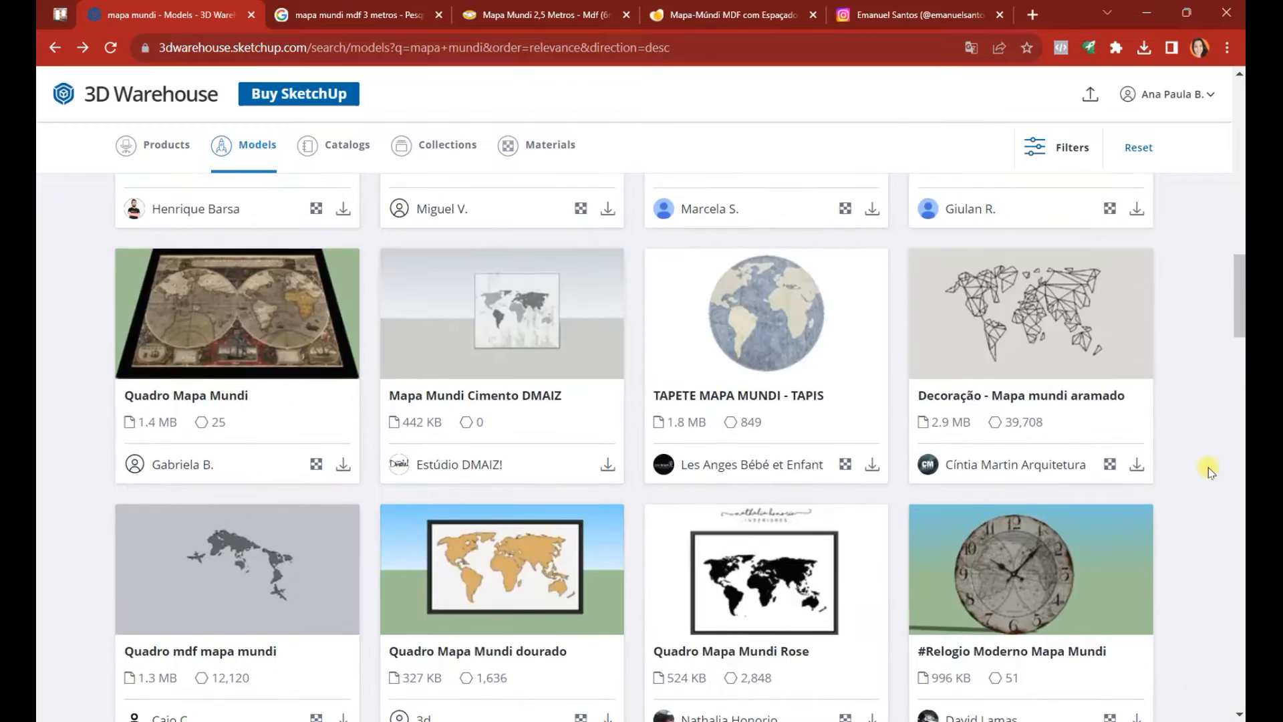
{"action": "scroll", "coordinate": [1208, 471], "scroll_direction": "up", "scroll_amount": 3}
Download the "Mapa Mundi Cortiça" model as a SketchUp file and open it
{"action": "left_click", "coordinate": [872, 463]}
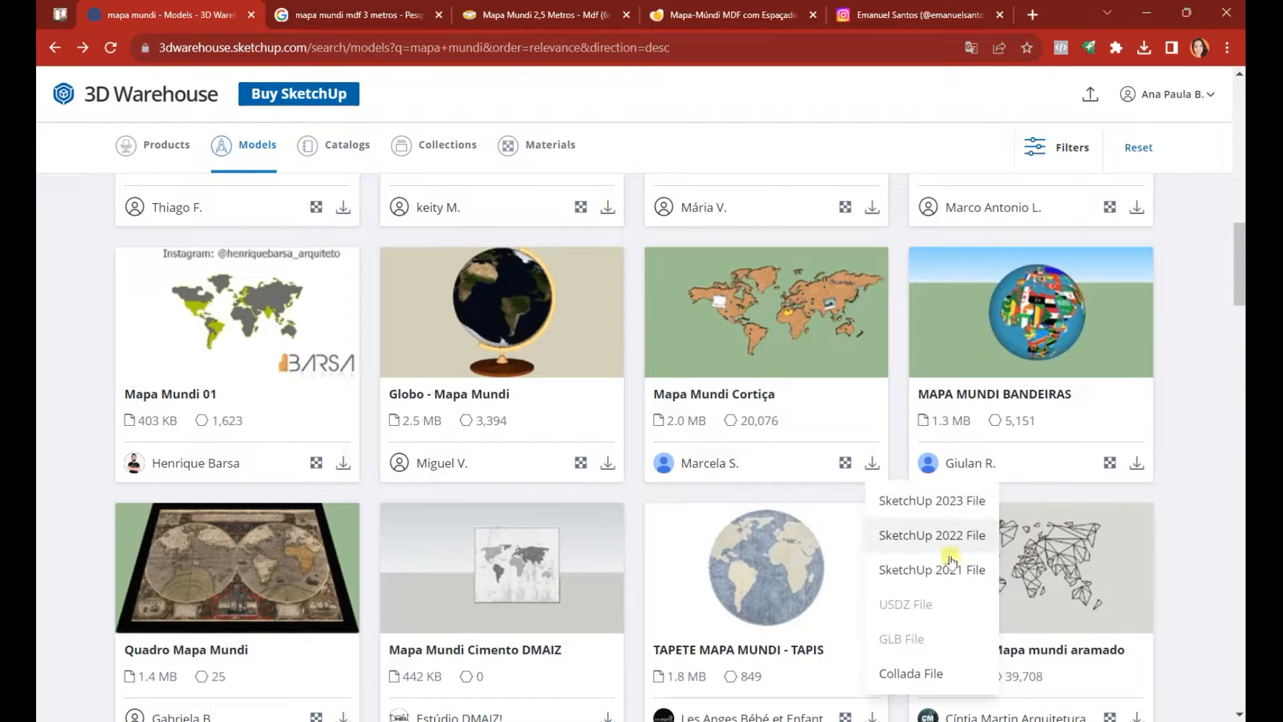
{"action": "left_click", "coordinate": [910, 530]}
{"action": "left_click", "coordinate": [518, 573]}
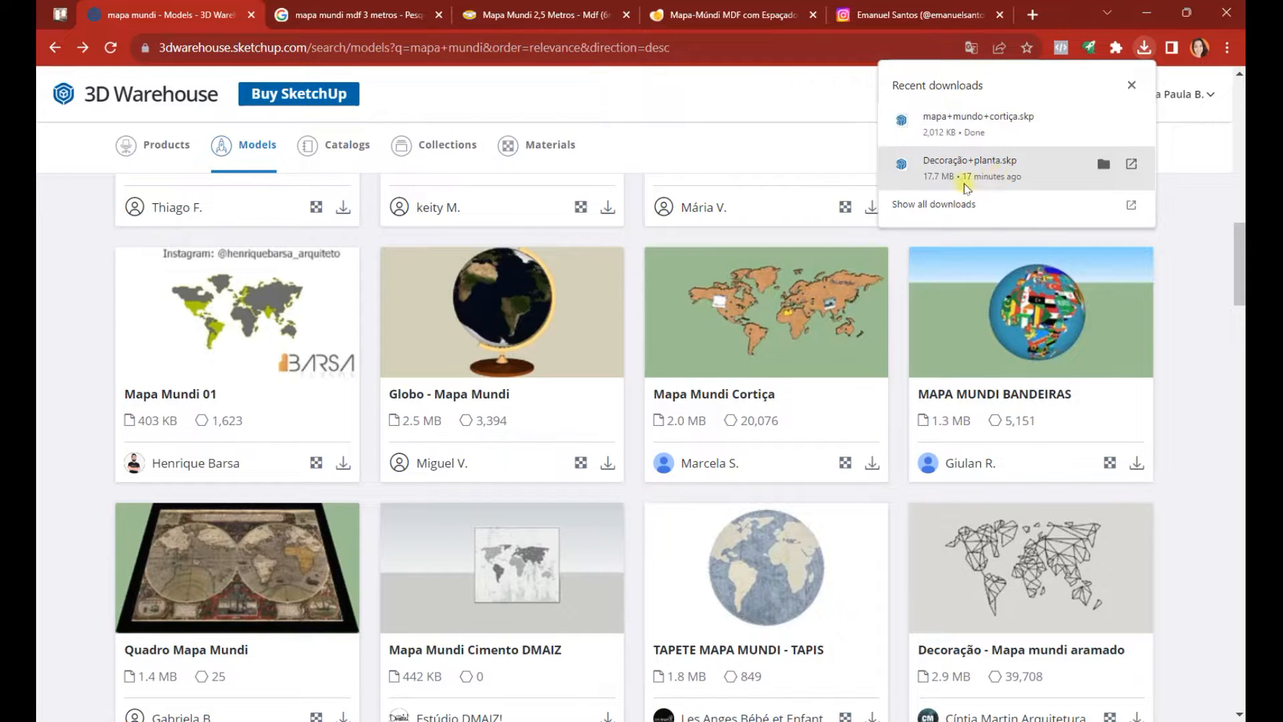
{"action": "left_click", "coordinate": [966, 140]}
Switch to the cork world map file in SketchUp and turn off Profiles in the edge style settings
{"action": "key", "text": "alt+Tab"}
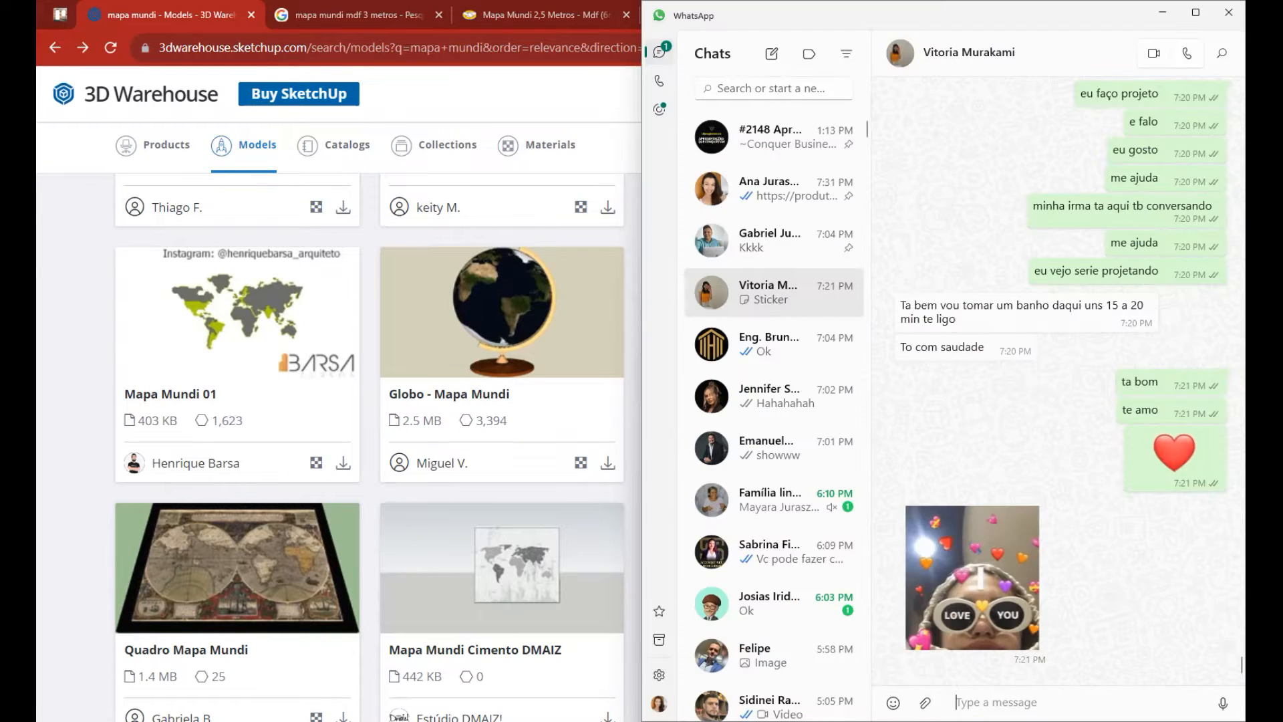
{"action": "key", "text": "alt+Tab"}
{"action": "key", "text": "alt+Tab"}
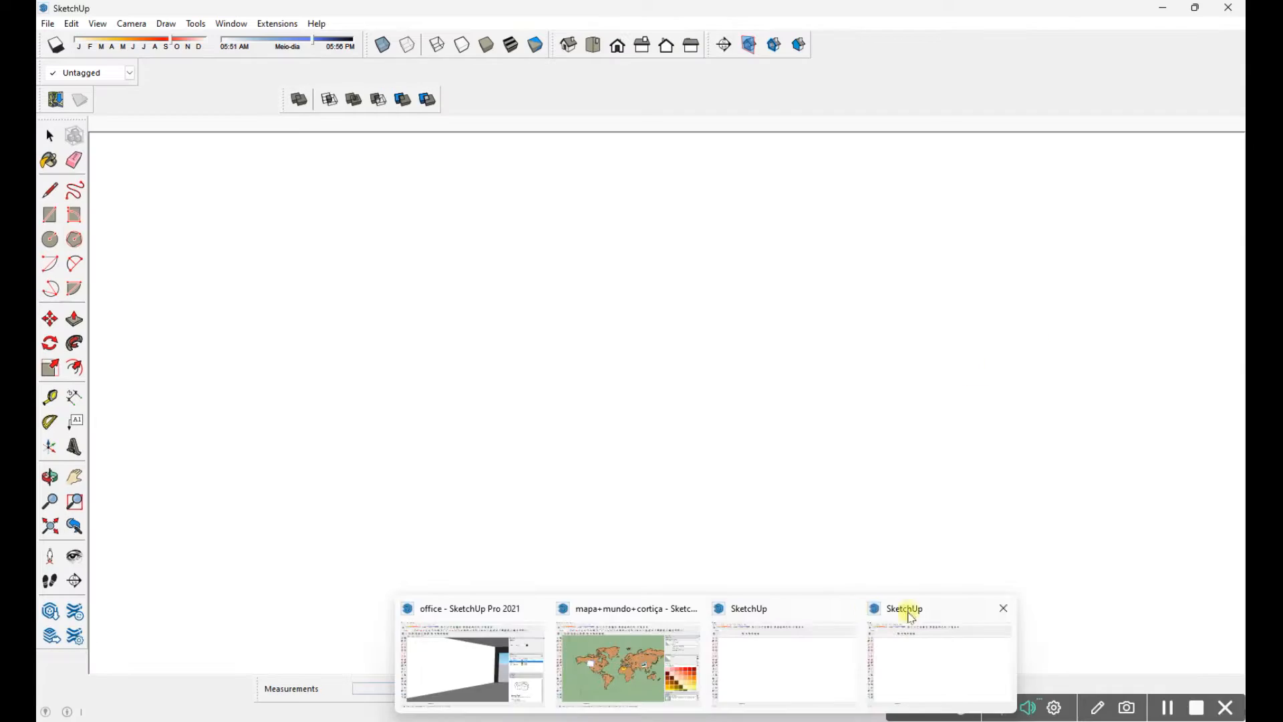
{"action": "left_click", "coordinate": [748, 394]}
{"action": "key", "text": "space"}
{"action": "scroll", "coordinate": [1003, 372], "scroll_direction": "down", "scroll_amount": 5}
{"action": "left_click", "coordinate": [990, 506]}
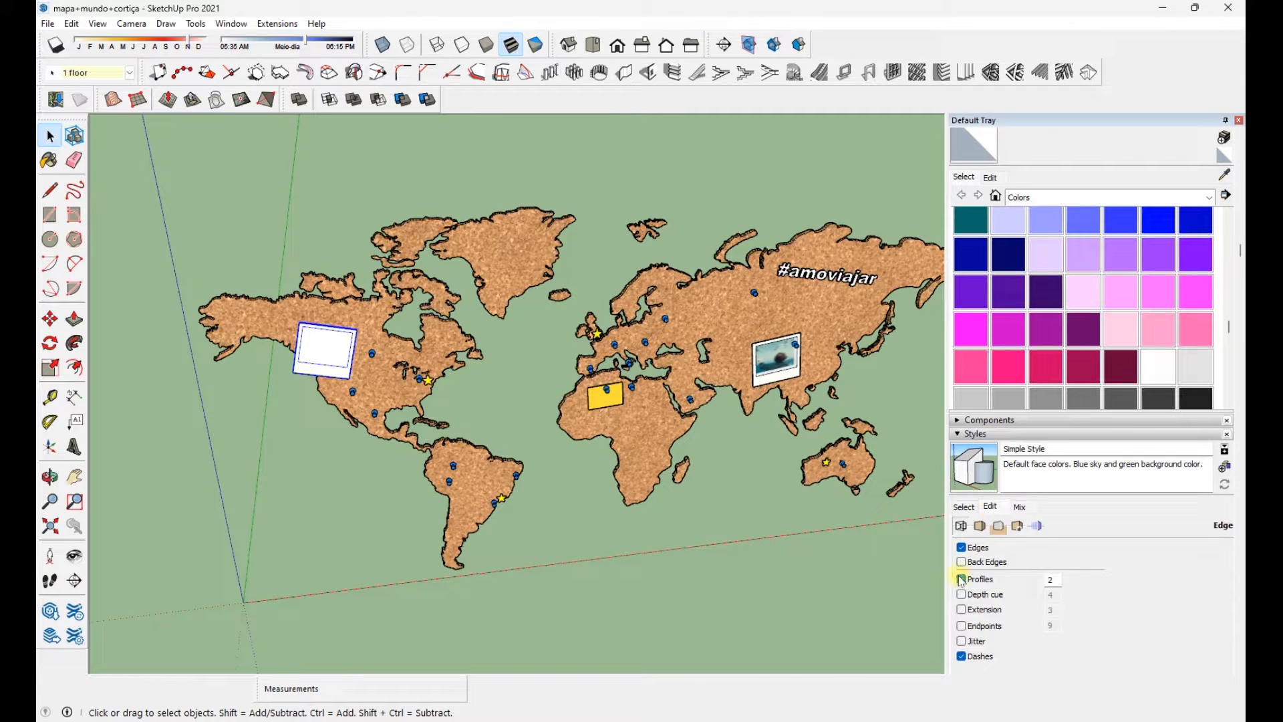
{"action": "left_click", "coordinate": [961, 579]}
Delete the photo decoration pinned over Asia on the cork world map
{"action": "middle_click_drag", "start_coordinate": [829, 364], "coordinate": [751, 371]}
{"action": "scroll", "coordinate": [872, 328], "scroll_direction": "up", "scroll_amount": 3}
{"action": "left_click", "coordinate": [705, 386]}
{"action": "key", "text": "Delete"}
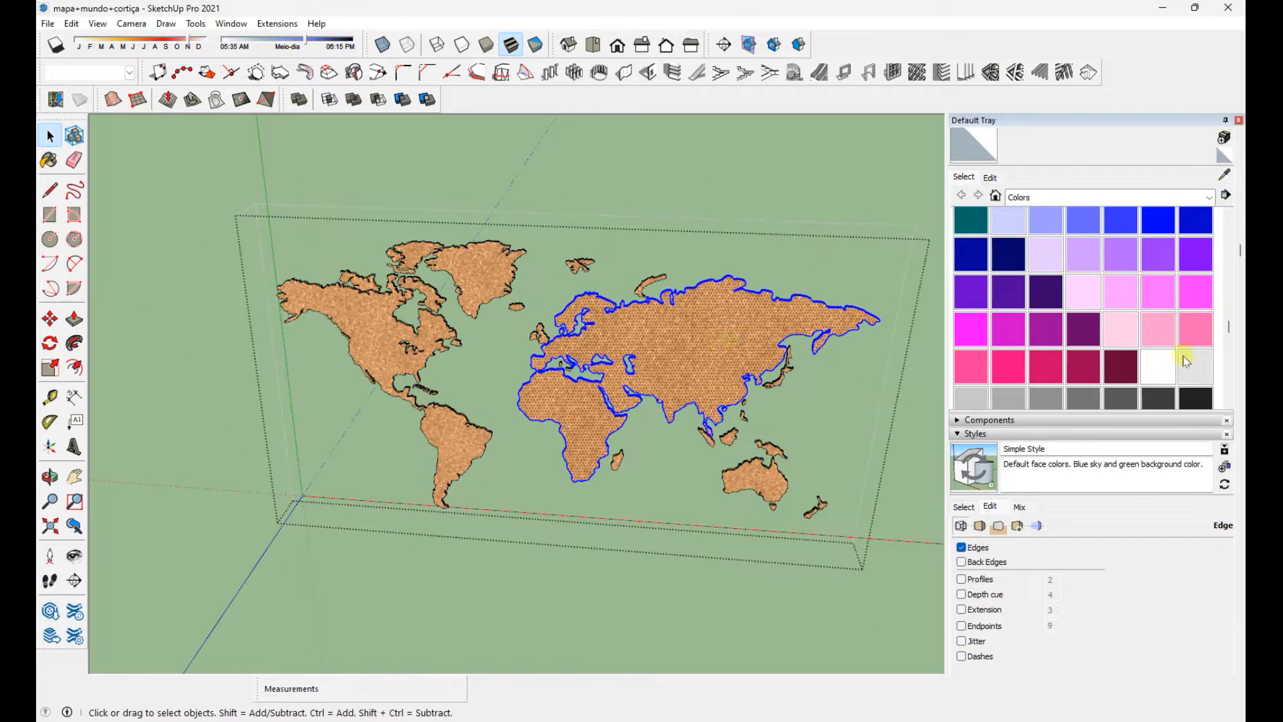
Paint all the map's continents and islands with the dark Color M08 material
{"action": "key", "text": "b"}
{"action": "left_click", "coordinate": [673, 381]}
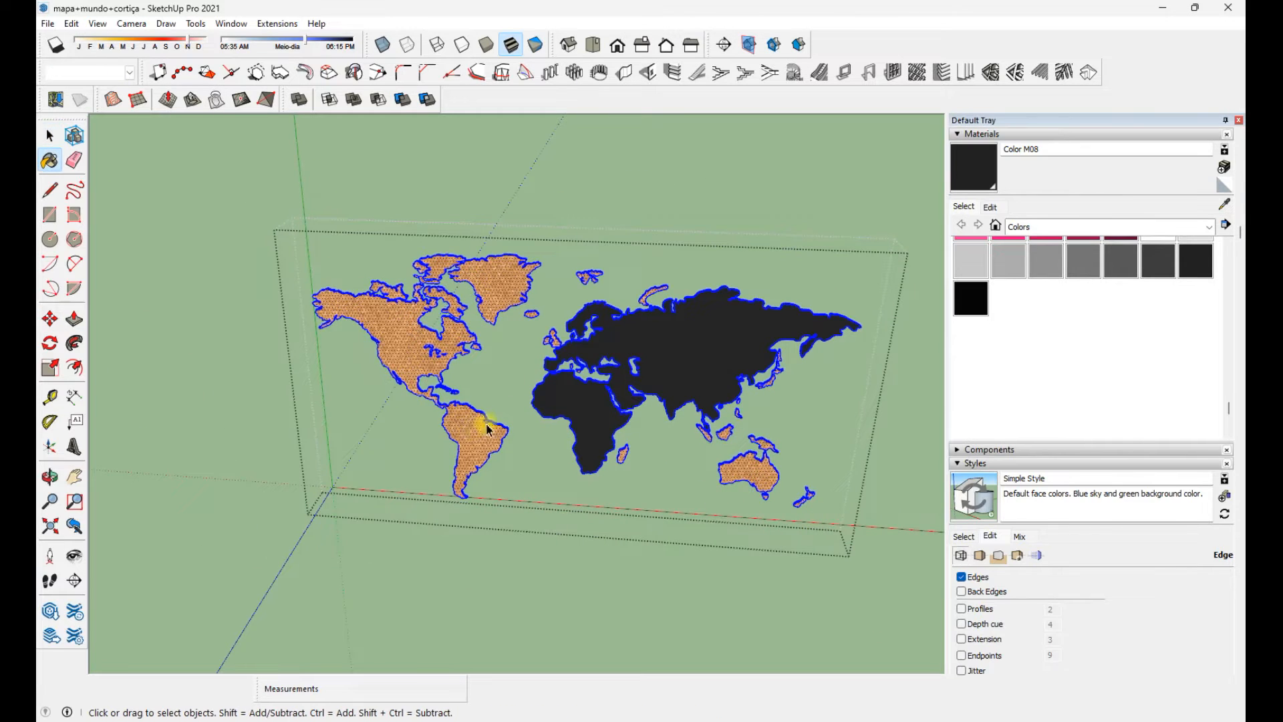
{"action": "left_click", "coordinate": [487, 429]}
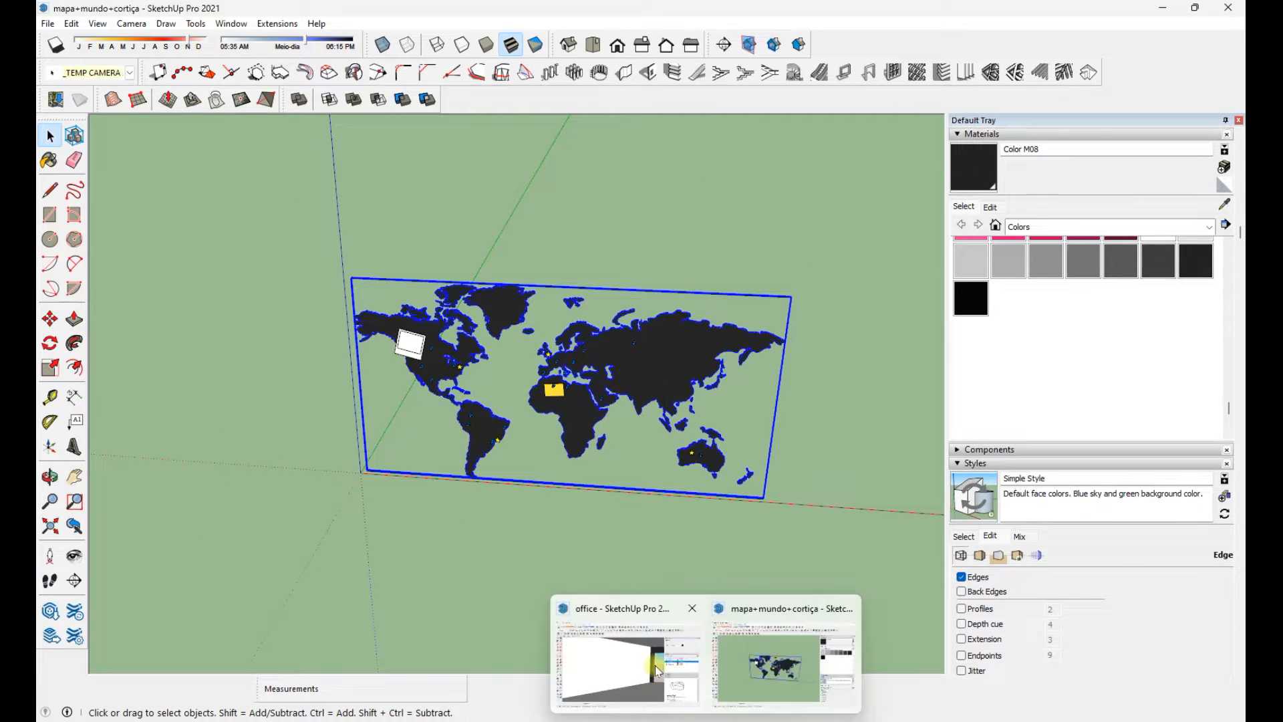
Paste the dark map onto the office's blank white wall and scale it to a 2.5 m wide reference rectangle
{"action": "left_click", "coordinate": [657, 671]}
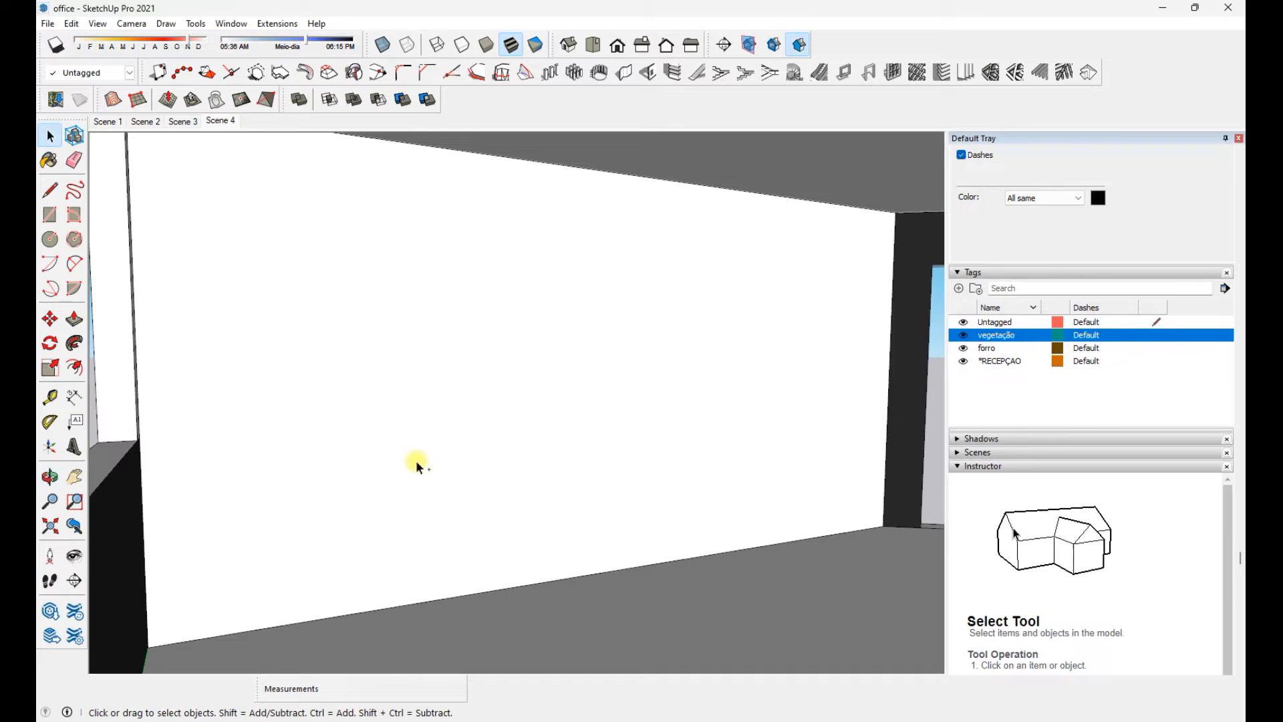
{"action": "key", "text": "ctrl+v"}
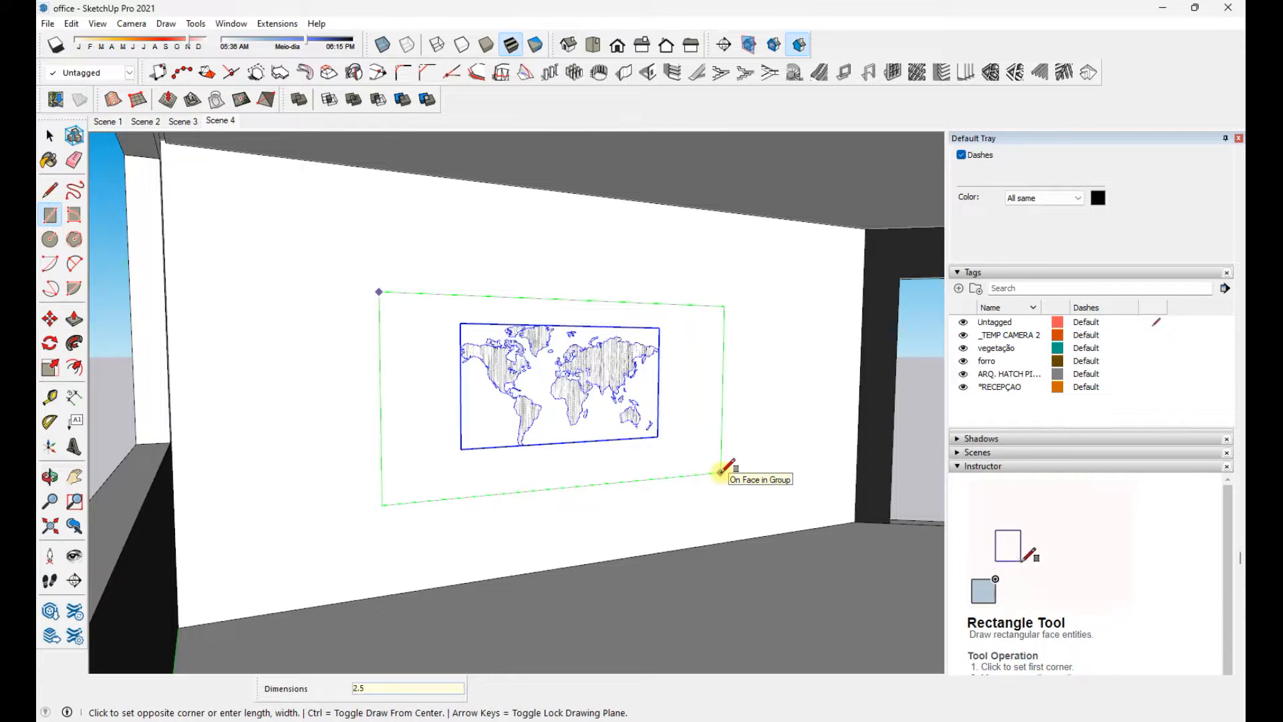
{"action": "key", "text": "Return"}
{"action": "key", "text": "space"}
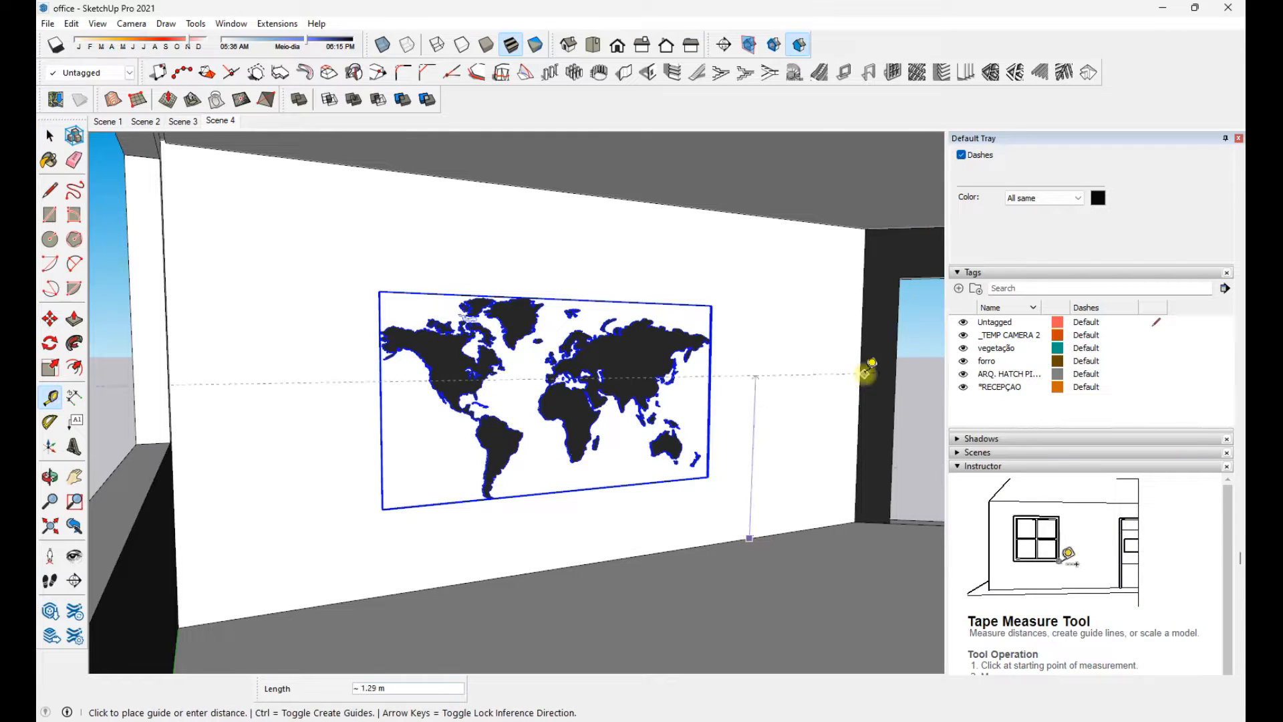
Raise the world map on the white wall using a height measured from the floor, and return to the Scene 4 view
{"action": "middle_click_drag", "start_coordinate": [896, 338], "coordinate": [487, 289]}
{"action": "scroll", "coordinate": [459, 234], "scroll_direction": "up", "scroll_amount": 2}
{"action": "left_click", "coordinate": [458, 234]}
{"action": "middle_click_drag", "start_coordinate": [459, 234], "coordinate": [515, 380]}
{"action": "scroll", "coordinate": [515, 381], "scroll_direction": "down", "scroll_amount": 3}
{"action": "left_click", "coordinate": [220, 121]}
{"action": "middle_click_drag", "start_coordinate": [775, 373], "coordinate": [586, 419]}
{"action": "left_click", "coordinate": [50, 526]}
{"action": "scroll", "coordinate": [281, 361], "scroll_direction": "up", "scroll_amount": 3}
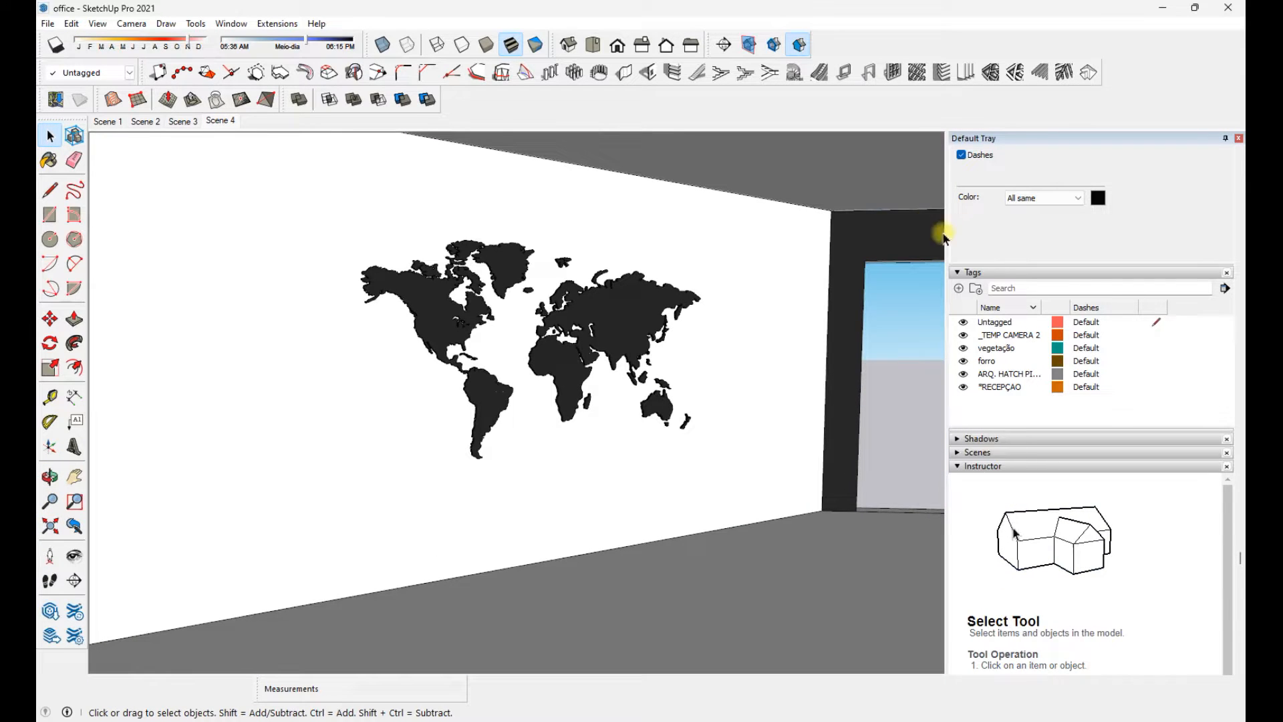
Examine the window wall and the room's exterior around the door opening, ending at the Scene 3 view
{"action": "middle_click_drag", "start_coordinate": [547, 387], "coordinate": [627, 344]}
{"action": "mouse_move", "coordinate": [801, 719]}
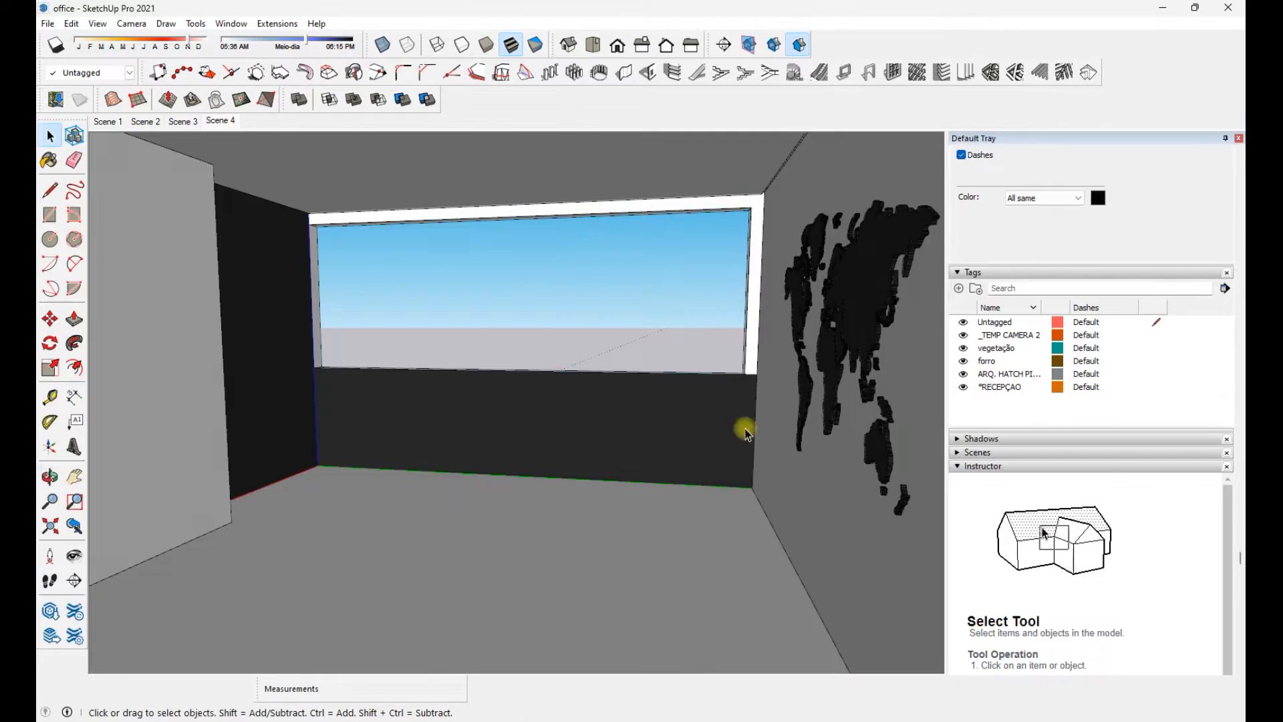
{"action": "mouse_move", "coordinate": [745, 425]}
{"action": "middle_mouse_down"}
{"action": "mouse_move", "coordinate": [751, 435]}
{"action": "mouse_move", "coordinate": [430, 456]}
{"action": "mouse_move", "coordinate": [544, 375]}
{"action": "mouse_move", "coordinate": [656, 364]}
{"action": "mouse_move", "coordinate": [770, 387]}
{"action": "mouse_move", "coordinate": [731, 369]}
{"action": "mouse_move", "coordinate": [478, 364]}
{"action": "middle_mouse_up"}
{"action": "key", "text": "Delete"}
{"action": "scroll", "coordinate": [429, 456], "scroll_direction": "down", "scroll_amount": 3}
{"action": "scroll", "coordinate": [770, 387], "scroll_direction": "up", "scroll_amount": 2}
{"action": "key", "text": "space"}
{"action": "left_click", "coordinate": [183, 120]}
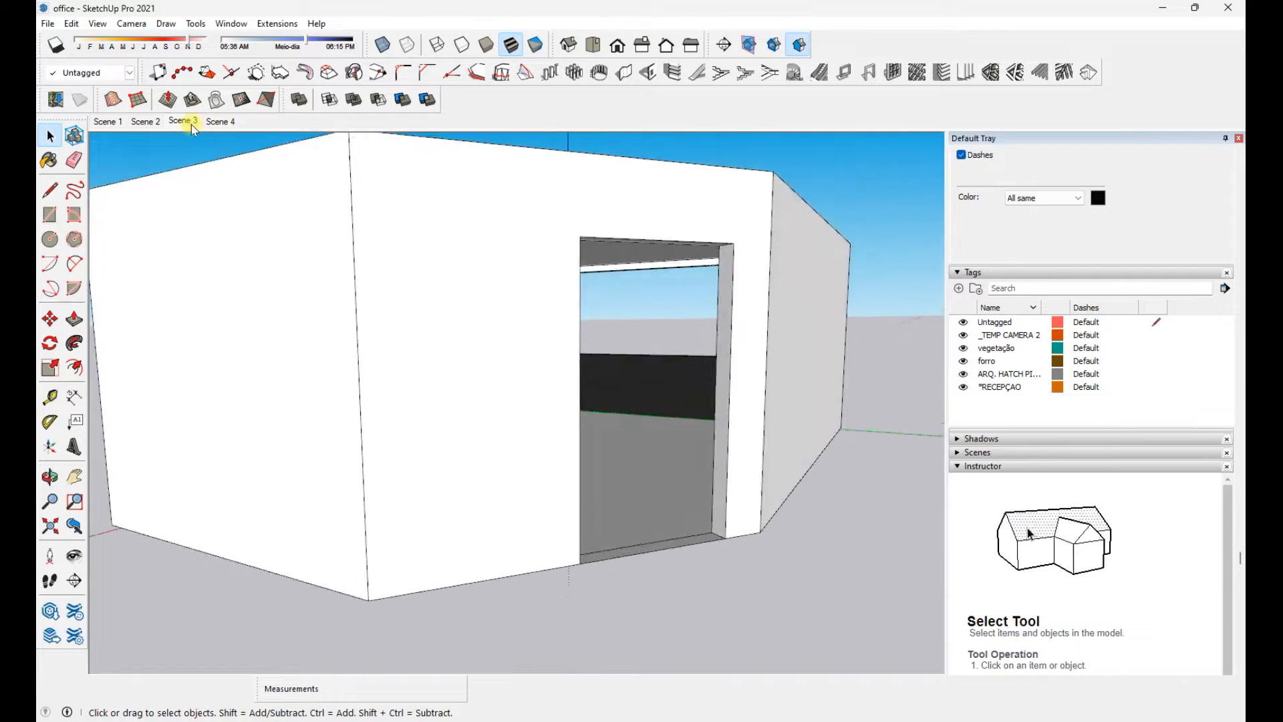
Switch to File Explorer and open the 2308 project folder inside the 01 architecture folder on iCloud Drive
{"action": "key", "text": "alt+Tab"}
{"action": "scroll", "coordinate": [368, 401], "scroll_direction": "up", "scroll_amount": 10}
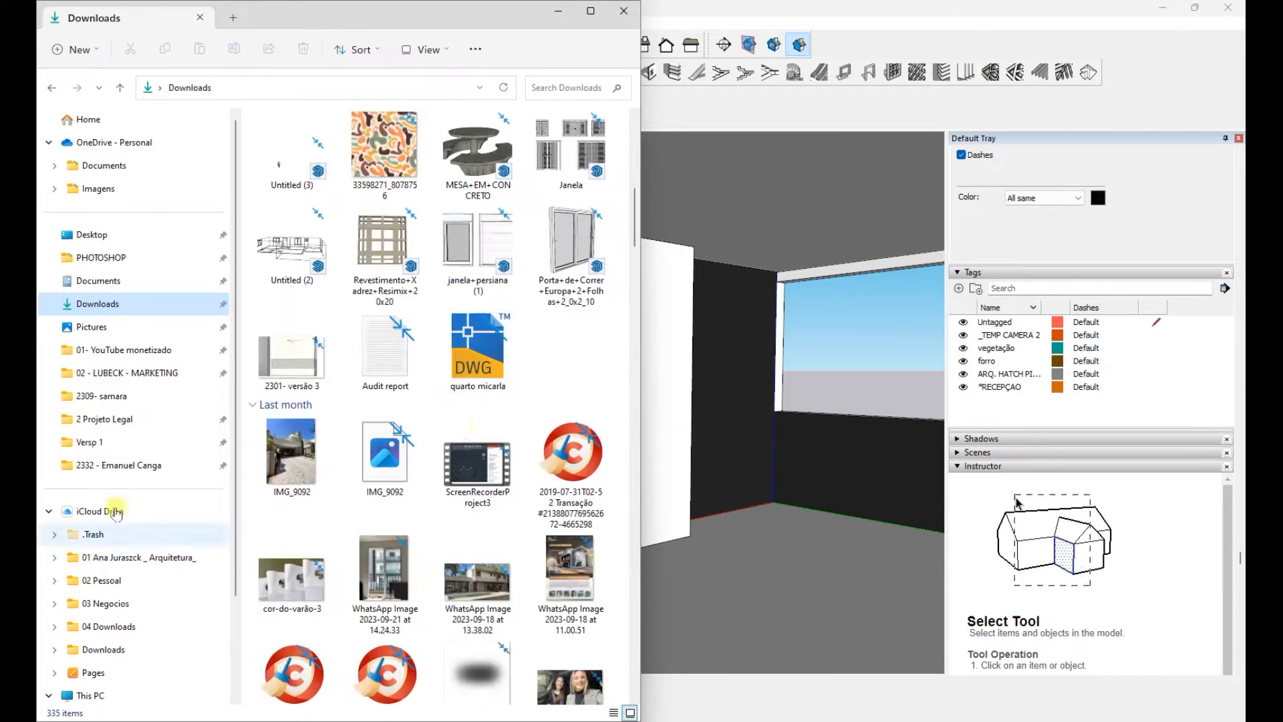
{"action": "left_click", "coordinate": [137, 557]}
{"action": "scroll", "coordinate": [359, 347], "scroll_direction": "down", "scroll_amount": 4}
{"action": "double_click", "coordinate": [361, 339]}
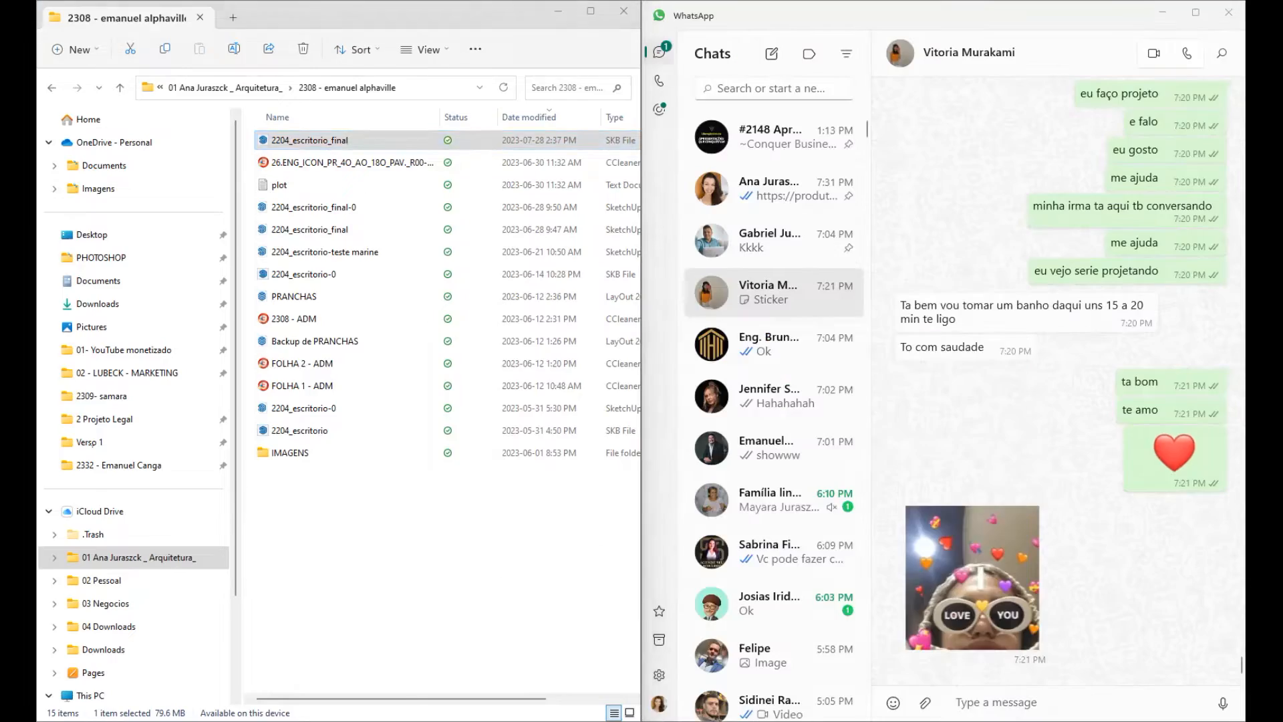
Browse the reference photos of the tables and the room, ending on the one showing the low black cabinet
{"action": "left_click", "coordinate": [858, 490]}
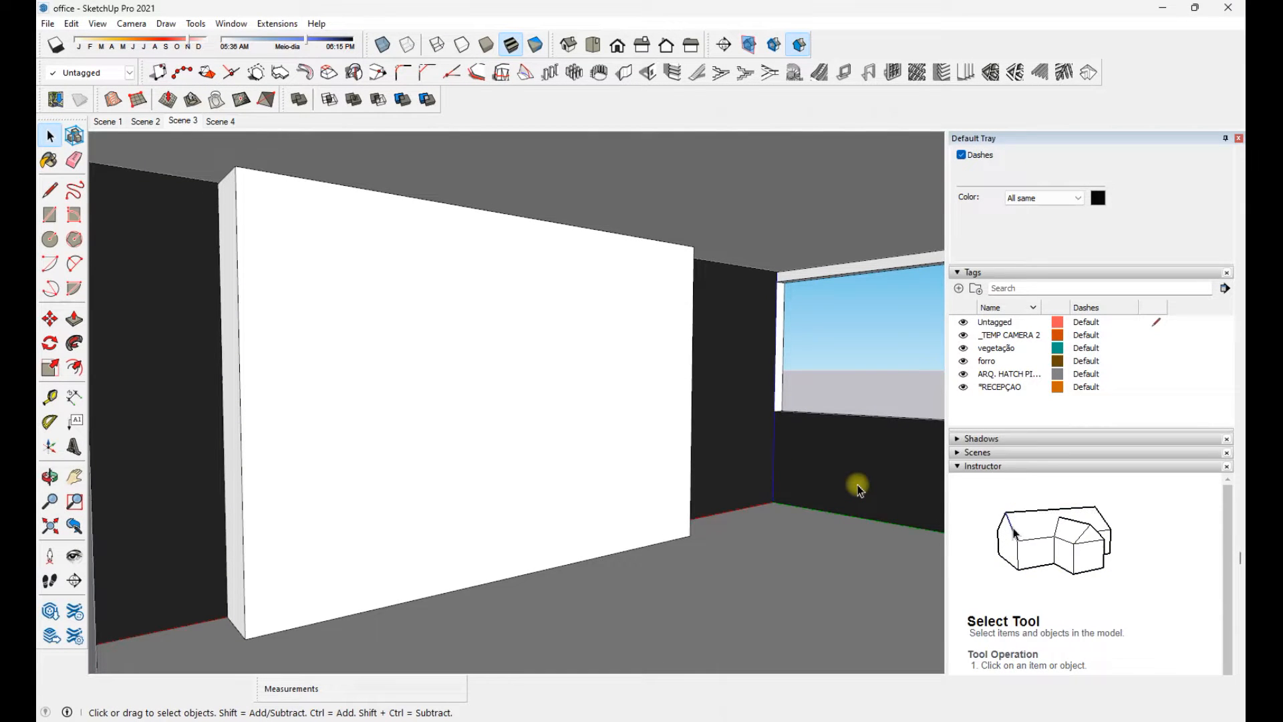
{"action": "key", "text": "alt+Tab"}
{"action": "key", "text": "Right"}
{"action": "key", "text": "Right"}
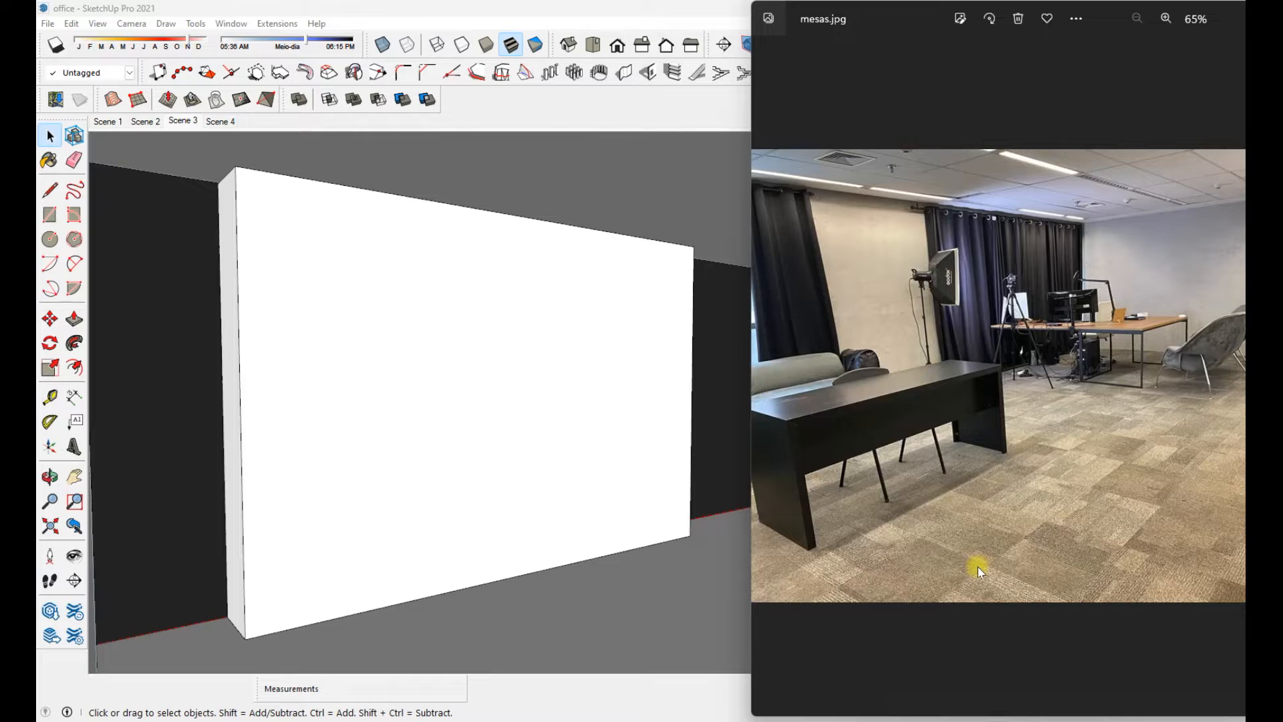
{"action": "key", "text": "Right"}
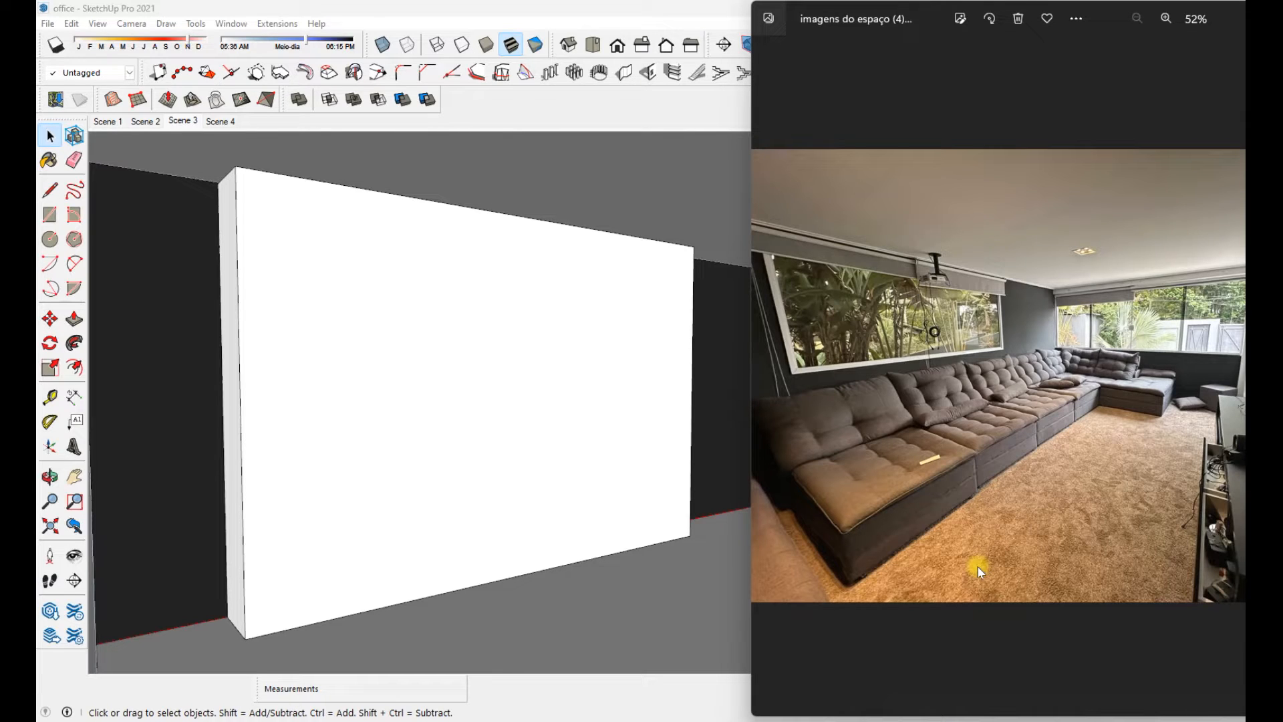
{"action": "key", "text": "Left"}
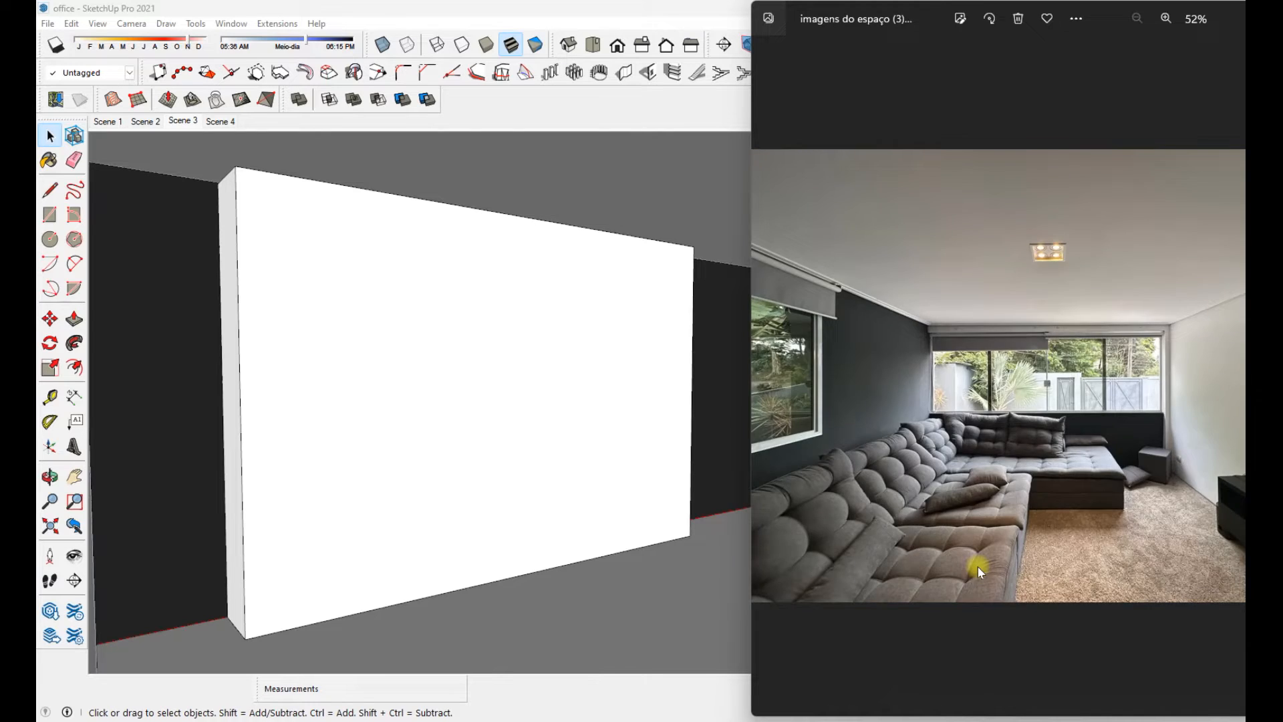
{"action": "key", "text": "Left"}
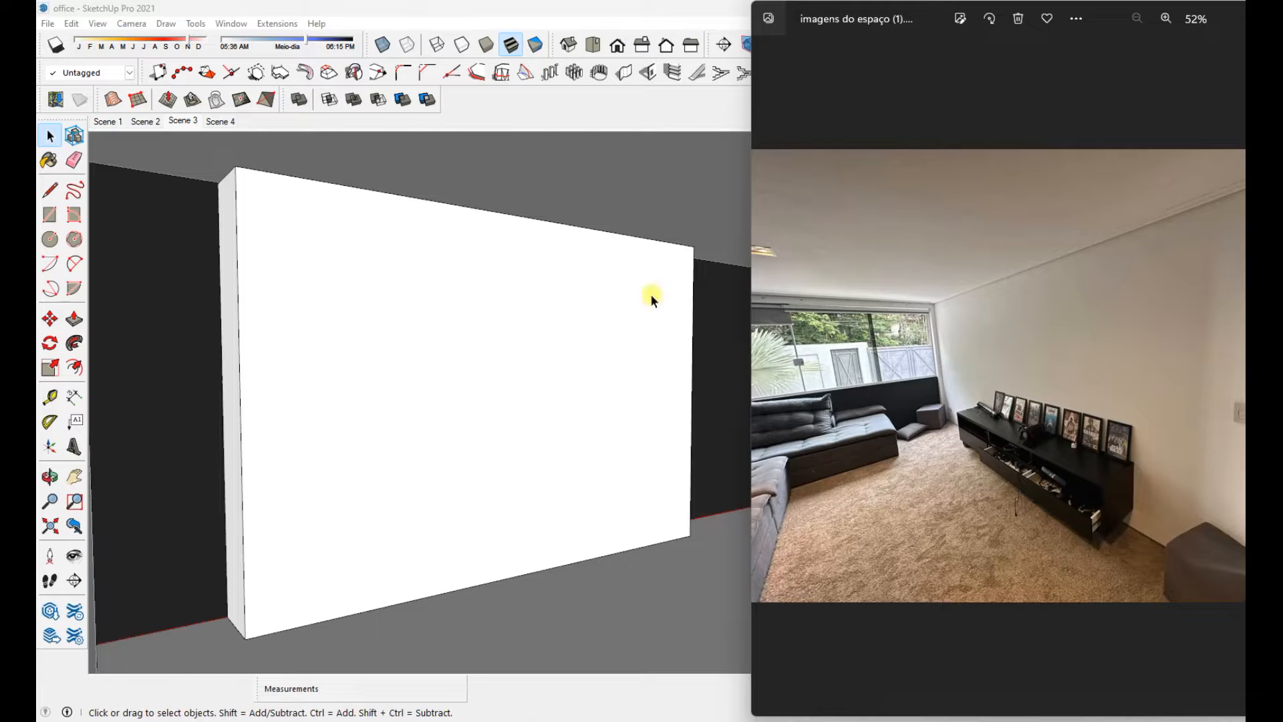
In the Scene 4 view, draw a long rectangle along the floor beneath the world map and extrude it into a cabinet box
{"action": "left_click", "coordinate": [635, 655]}
{"action": "left_click", "coordinate": [220, 121]}
{"action": "mouse_move", "coordinate": [960, 670]}
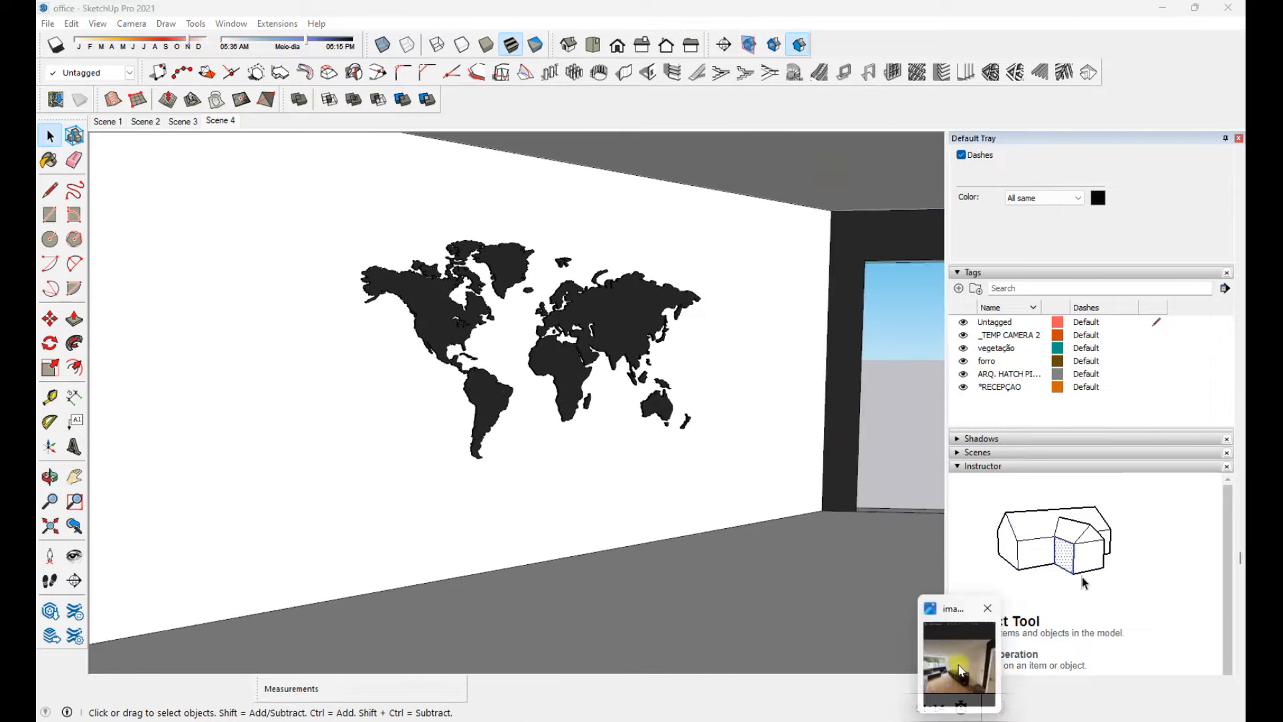
{"action": "middle_click_drag", "start_coordinate": [530, 492], "coordinate": [414, 541]}
{"action": "key", "text": "r"}
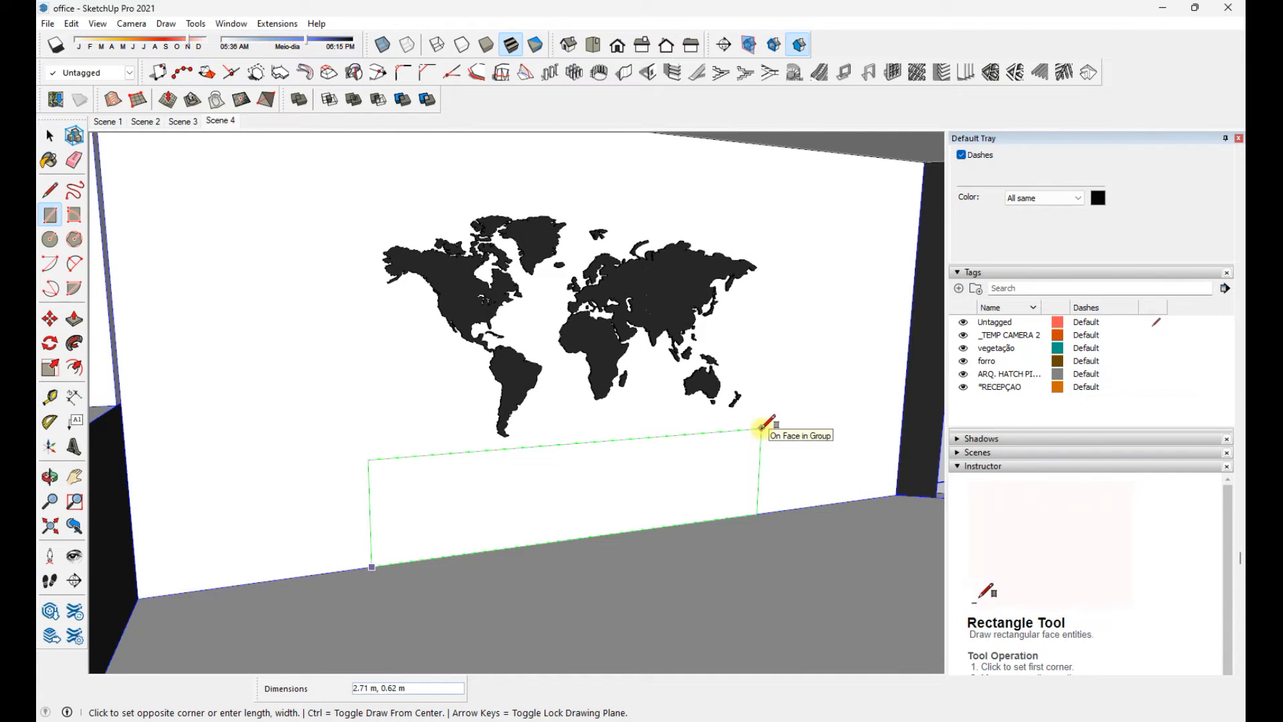
{"action": "key", "text": "p"}
{"action": "left_click", "coordinate": [668, 494]}
{"action": "middle_click_drag", "start_coordinate": [701, 493], "coordinate": [643, 521]}
{"action": "left_click", "coordinate": [412, 520]}
Select the whole cabinet box and make it a group
{"action": "key", "text": "space"}
{"action": "left_click", "coordinate": [643, 520]}
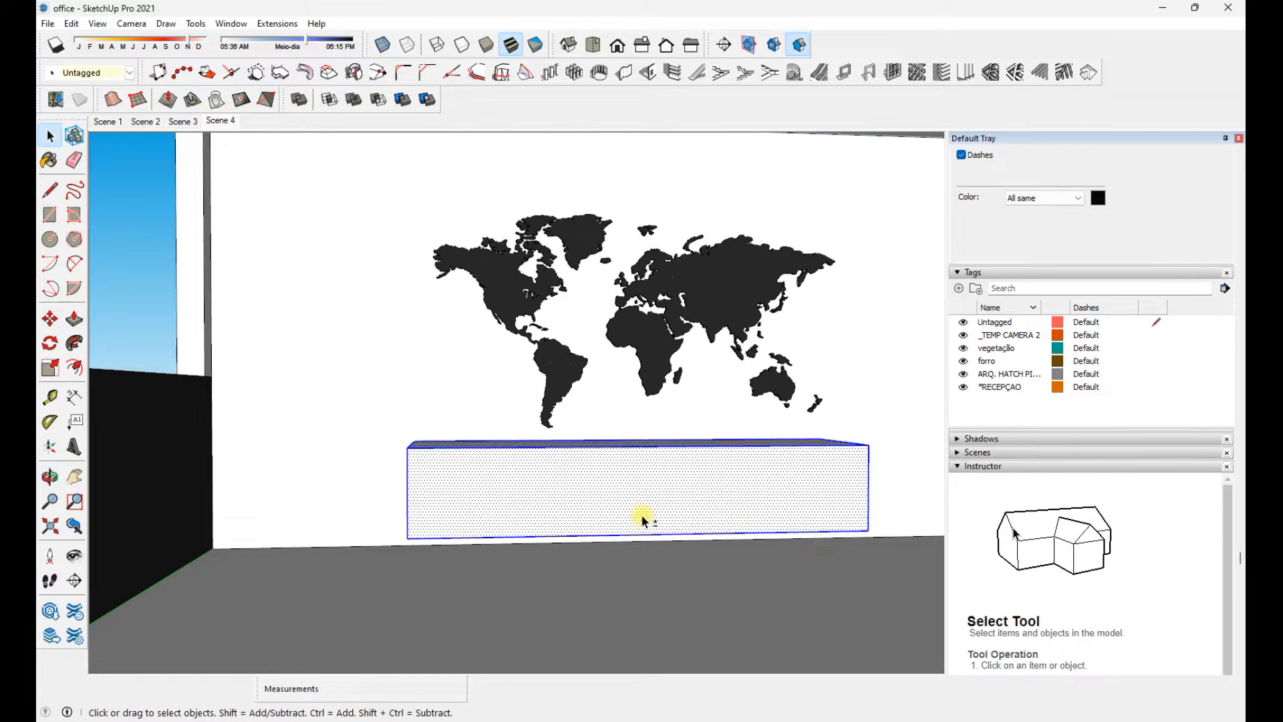
{"action": "middle_click_drag", "start_coordinate": [649, 435], "coordinate": [650, 289]}
{"action": "key", "text": "space"}
{"action": "right_click", "coordinate": [530, 524]}
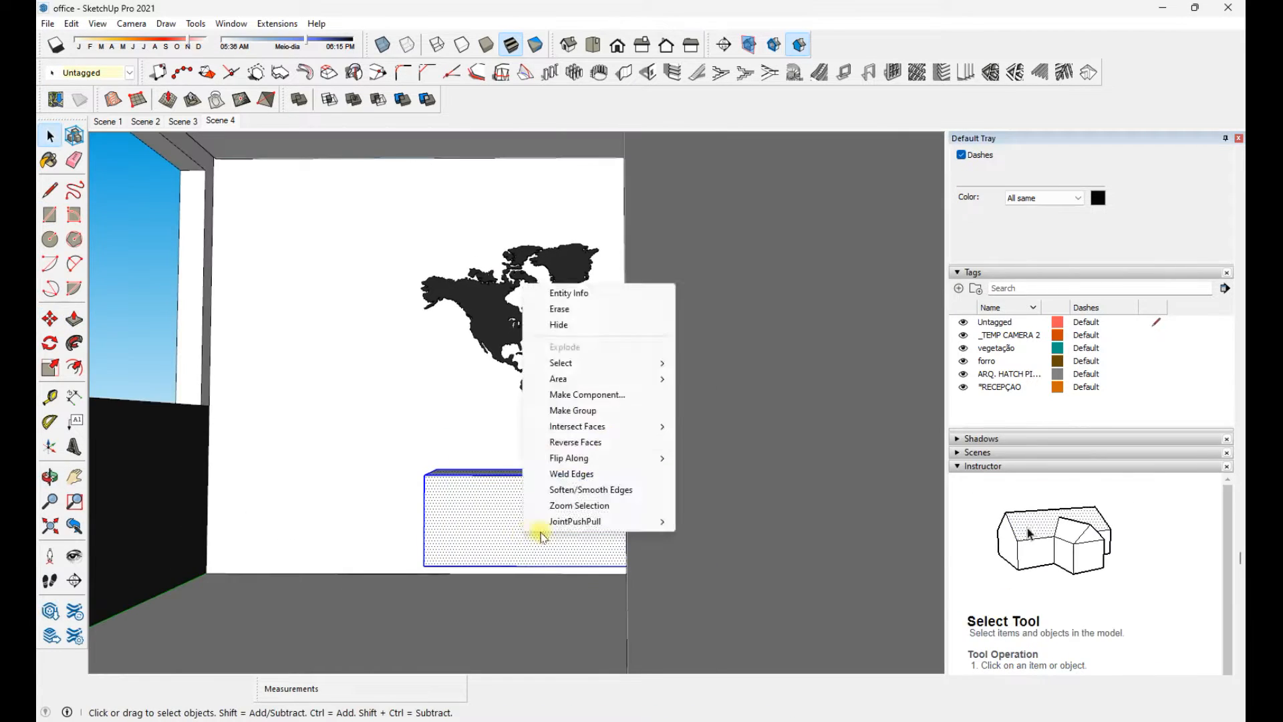
{"action": "left_click", "coordinate": [525, 538]}
Offset the cabinet's front face inward and split it at mid-height with a doubled line marking the shelf thickness
{"action": "key", "text": "f"}
{"action": "left_click", "coordinate": [533, 488]}
{"action": "left_click", "coordinate": [471, 475]}
{"action": "key", "text": "space"}
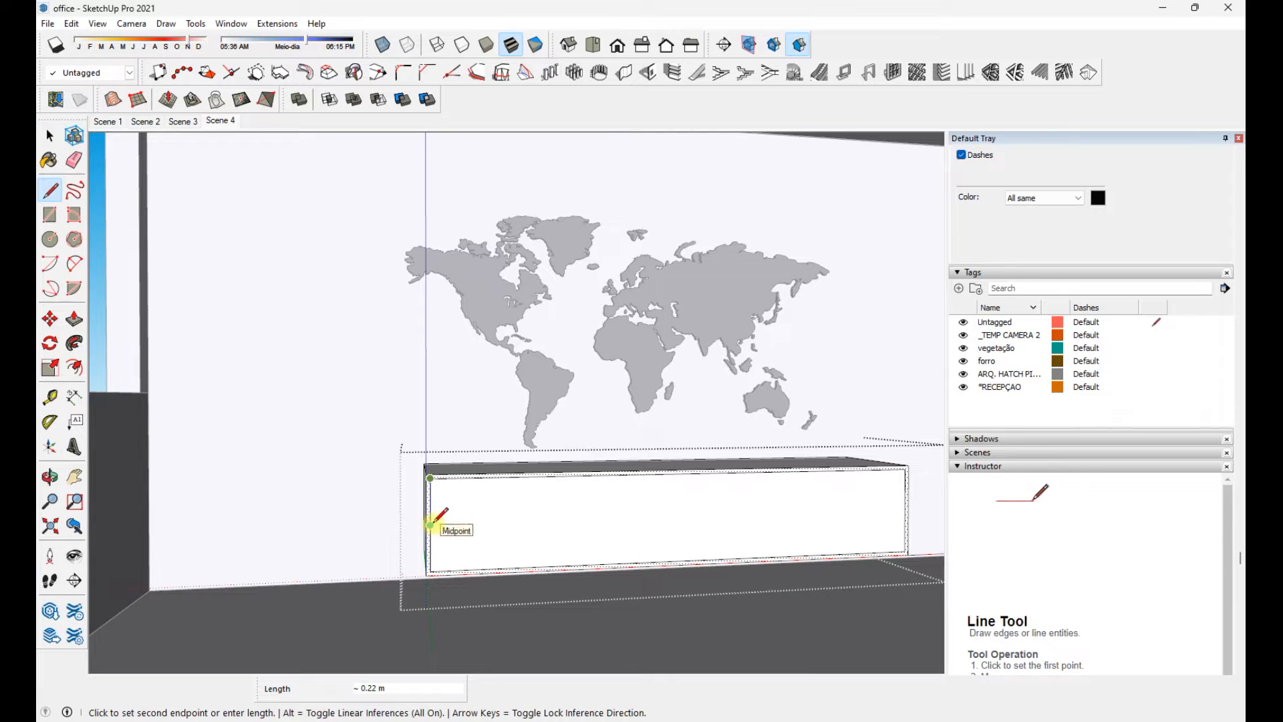
{"action": "left_click", "coordinate": [900, 510]}
{"action": "key", "text": "space"}
{"action": "scroll", "coordinate": [905, 508], "scroll_direction": "up", "scroll_amount": 3}
{"action": "key", "text": "m"}
{"action": "key", "text": "space"}
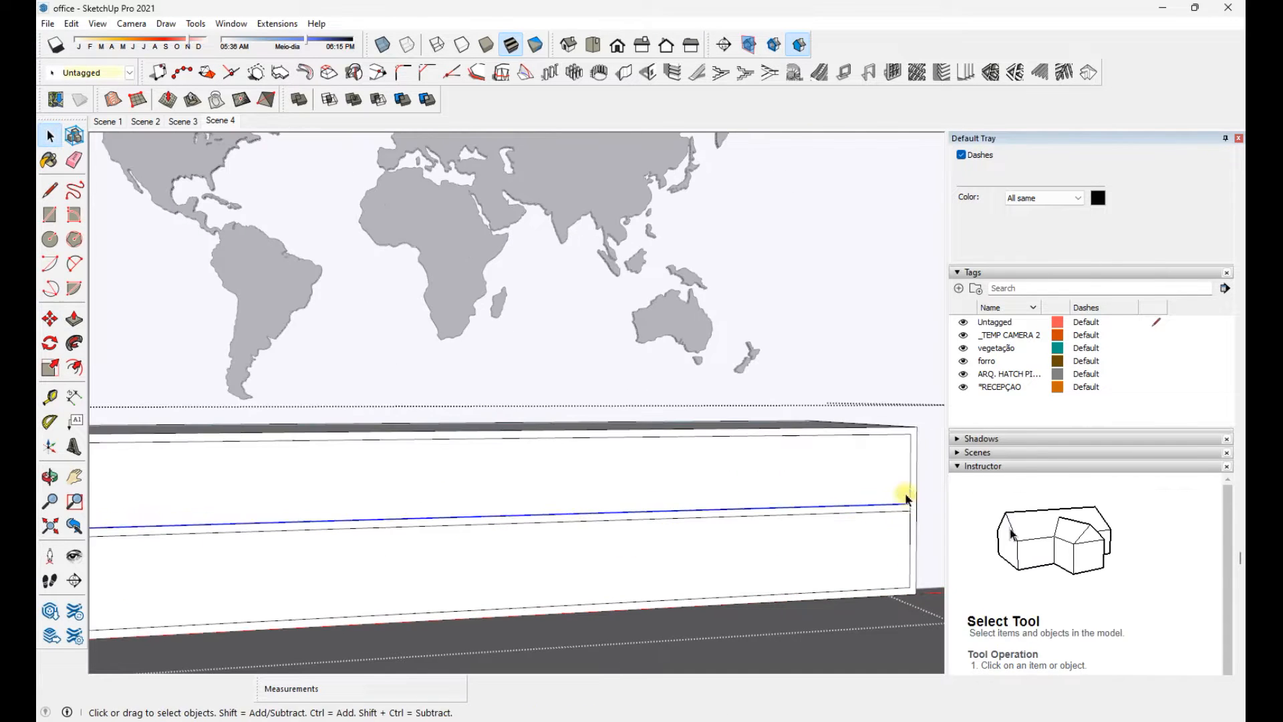
Push the upper front face back into the cabinet to hollow out an open niche
{"action": "key", "text": "p"}
{"action": "left_click", "coordinate": [902, 491]}
{"action": "left_click", "coordinate": [812, 421]}
{"action": "key", "text": "space"}
Divide the niche's rear lower edge into equal segments for three compartments
{"action": "middle_click_drag", "start_coordinate": [816, 439], "coordinate": [530, 548]}
{"action": "left_click", "coordinate": [530, 548]}
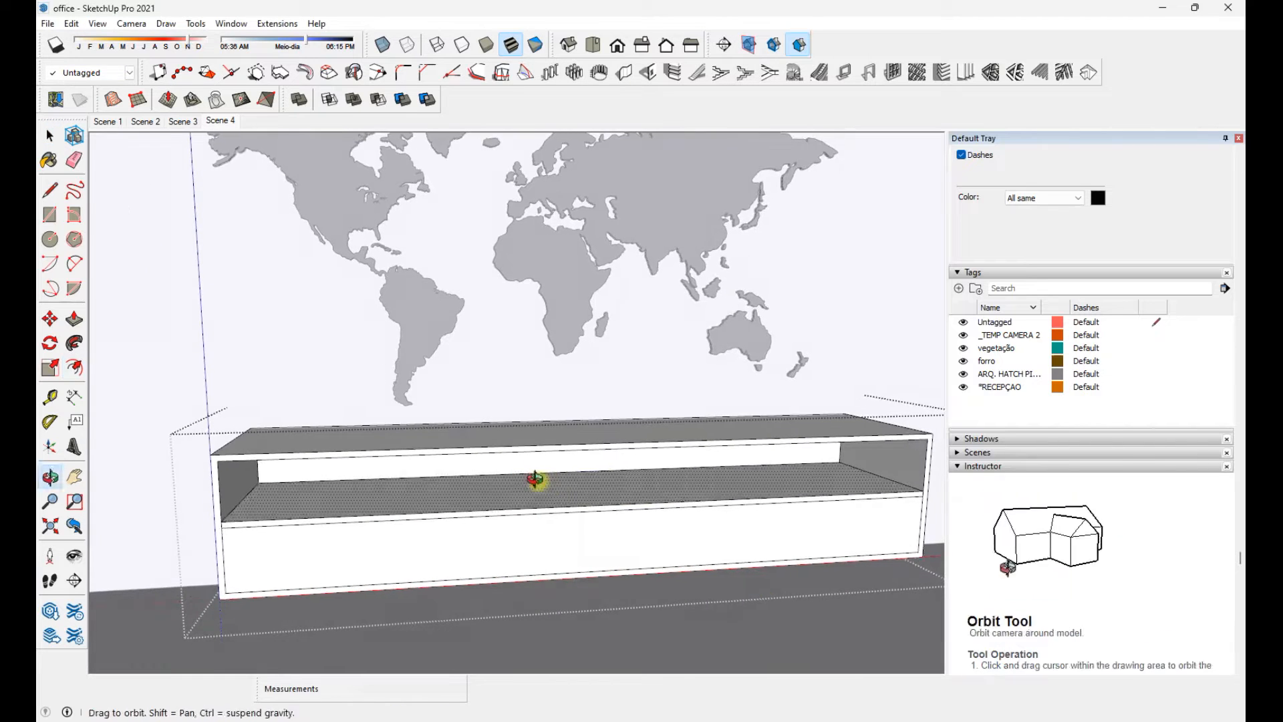
{"action": "right_click", "coordinate": [552, 471]}
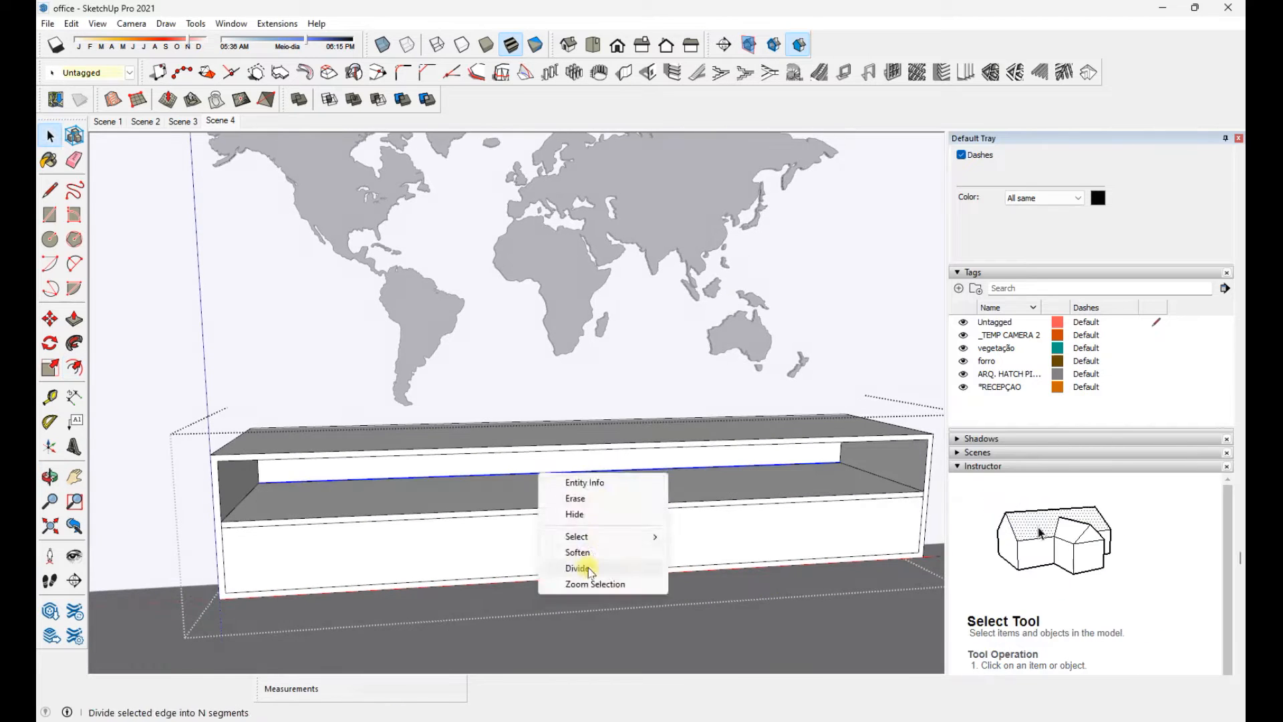
{"action": "left_click", "coordinate": [588, 568]}
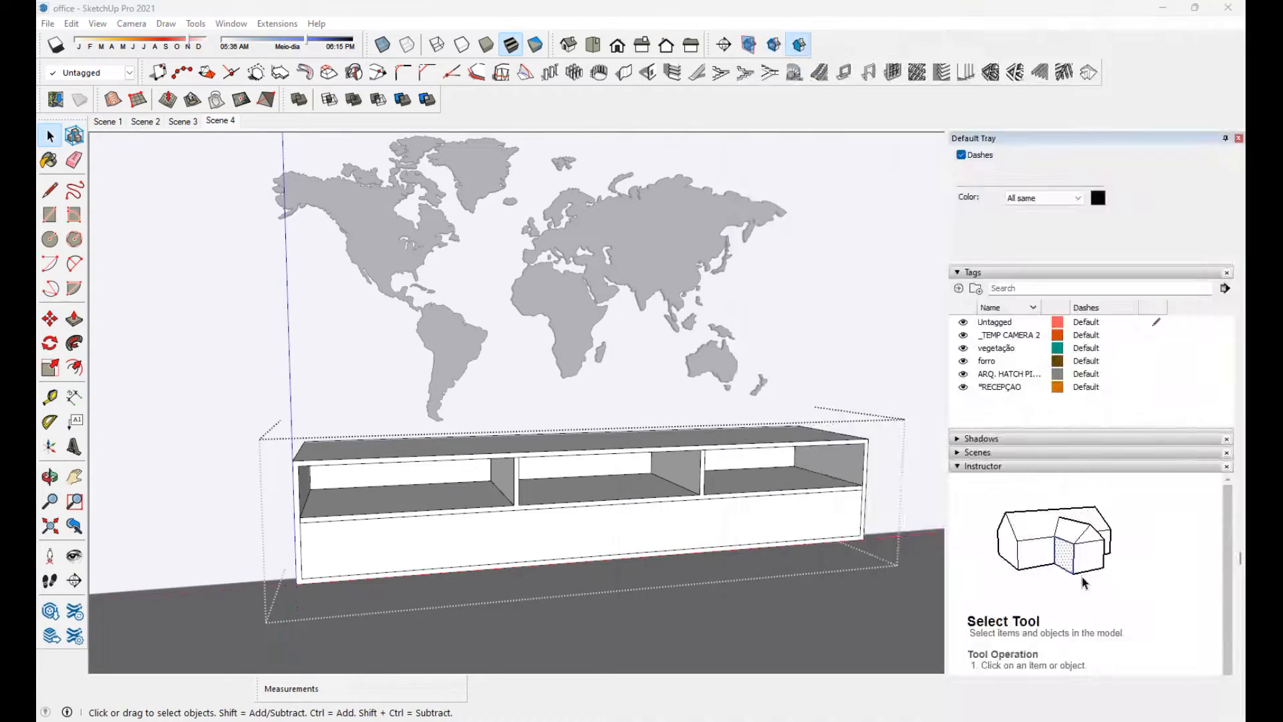
Check the drawers in the reference photo and draw a vertical line on the lower front beneath the first niche divider
{"action": "key", "text": "alt+Tab"}
{"action": "scroll", "coordinate": [1009, 625], "scroll_direction": "up", "scroll_amount": 5}
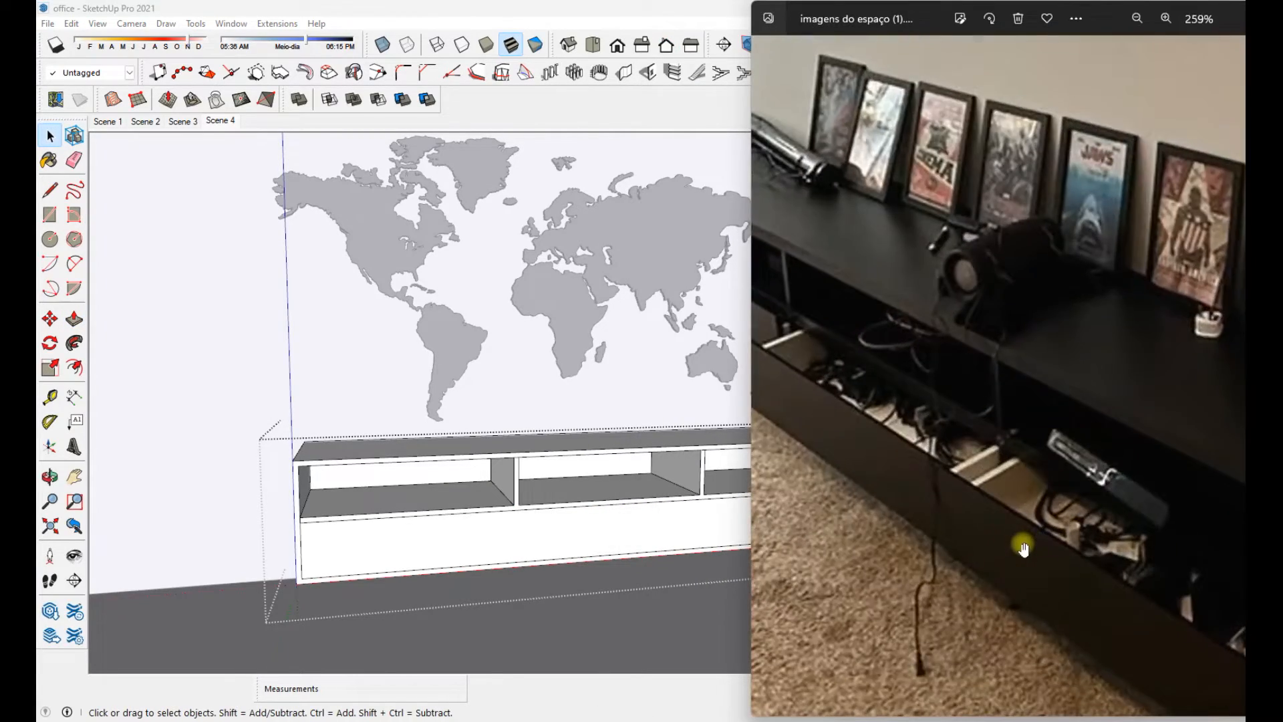
{"action": "key", "text": "alt+Tab"}
{"action": "key", "text": "l"}
{"action": "scroll", "coordinate": [518, 504], "scroll_direction": "up", "scroll_amount": 6}
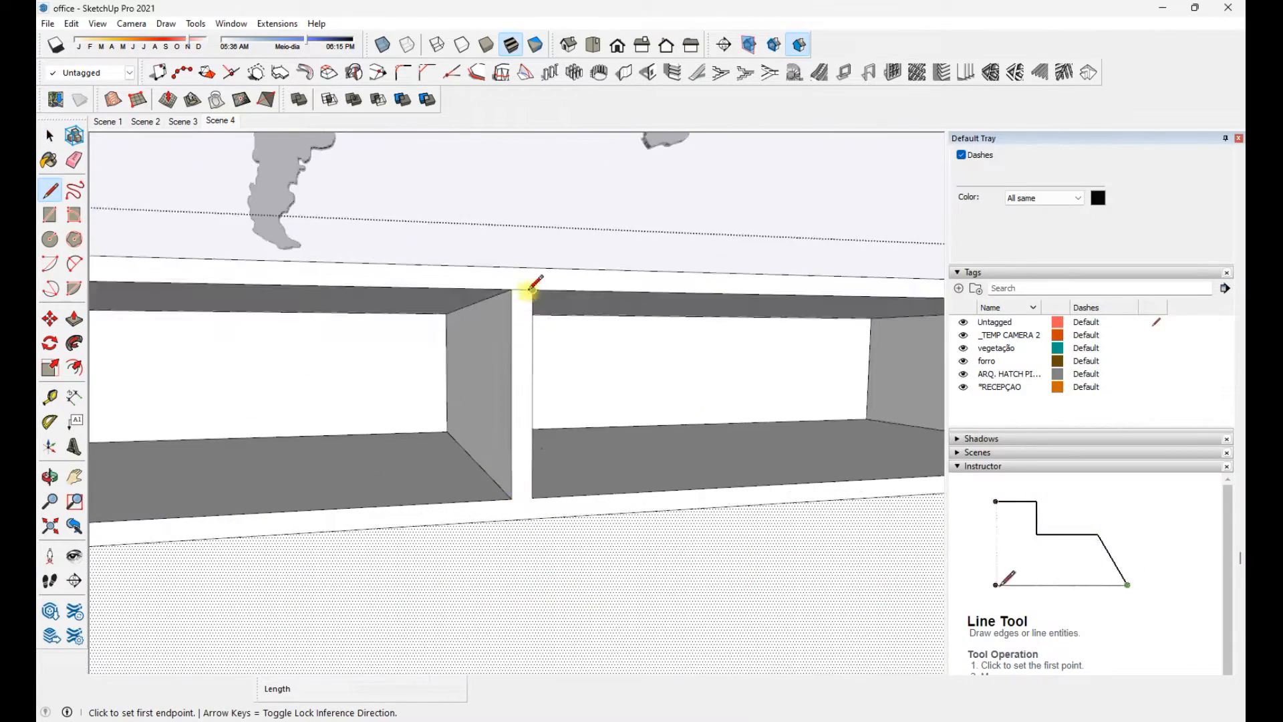
{"action": "scroll", "coordinate": [528, 301], "scroll_direction": "down", "scroll_amount": 3}
{"action": "left_click", "coordinate": [518, 327]}
{"action": "left_click", "coordinate": [516, 466]}
Copy the vertical line across the divider's thickness to form a narrow strip between the drawer fronts
{"action": "key", "text": "space"}
{"action": "scroll", "coordinate": [519, 337], "scroll_direction": "up", "scroll_amount": 4}
{"action": "key", "text": "m"}
{"action": "key", "text": "ctrl"}
{"action": "left_click", "coordinate": [517, 338]}
{"action": "scroll", "coordinate": [501, 338], "scroll_direction": "up", "scroll_amount": 1}
{"action": "left_click", "coordinate": [512, 334]}
{"action": "left_click", "coordinate": [527, 333]}
{"action": "key", "text": "space"}
Select the narrow drawer strip and copy it towards the second niche divider
{"action": "scroll", "coordinate": [522, 344], "scroll_direction": "down", "scroll_amount": 7}
{"action": "middle_click_drag", "start_coordinate": [602, 380], "coordinate": [556, 383]}
{"action": "scroll", "coordinate": [361, 391], "scroll_direction": "up", "scroll_amount": 4}
{"action": "left_click", "coordinate": [388, 406]}
{"action": "scroll", "coordinate": [388, 407], "scroll_direction": "down", "scroll_amount": 4}
{"action": "middle_click_drag", "start_coordinate": [273, 479], "coordinate": [427, 464], "text": "shift"}
{"action": "key", "text": "m"}
{"action": "key", "text": "ctrl"}
{"action": "left_click", "coordinate": [550, 477]}
Line up the copied drawer strip with the edge of the second niche divider
{"action": "middle_click_drag", "start_coordinate": [853, 390], "coordinate": [722, 401]}
{"action": "scroll", "coordinate": [723, 401], "scroll_direction": "up", "scroll_amount": 6}
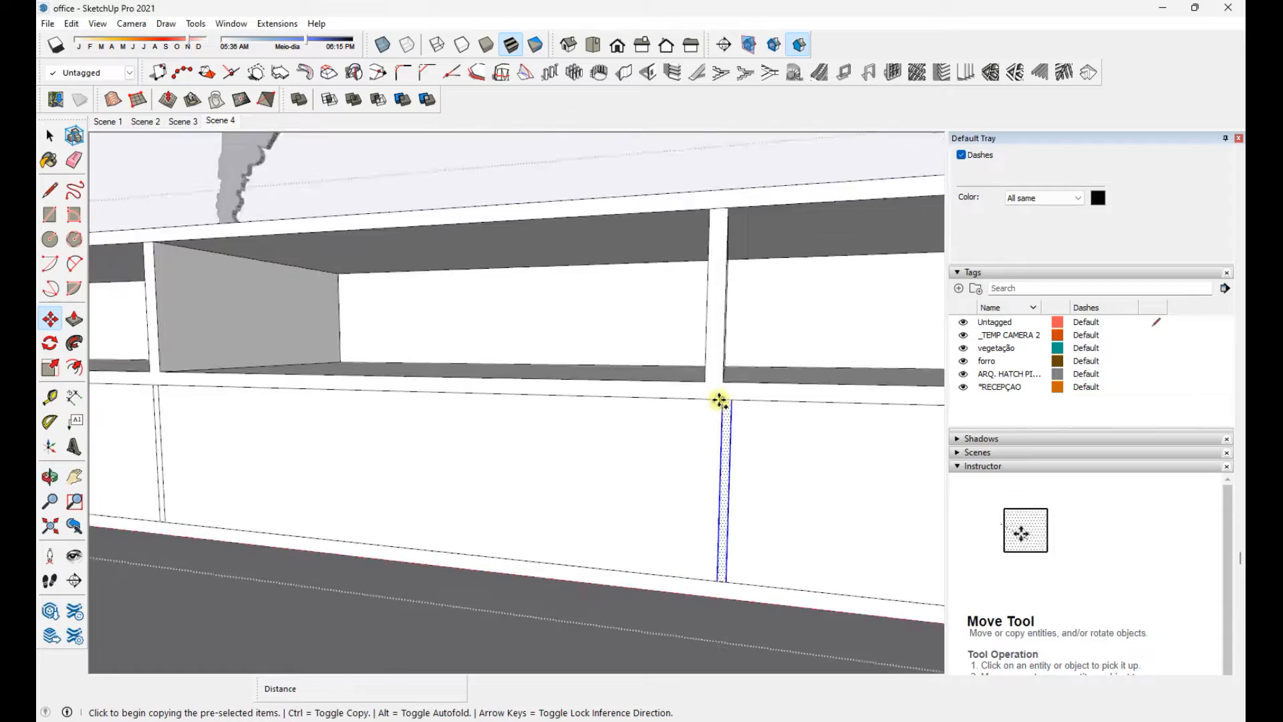
{"action": "left_click", "coordinate": [730, 401]}
{"action": "scroll", "coordinate": [683, 401], "scroll_direction": "down", "scroll_amount": 5}
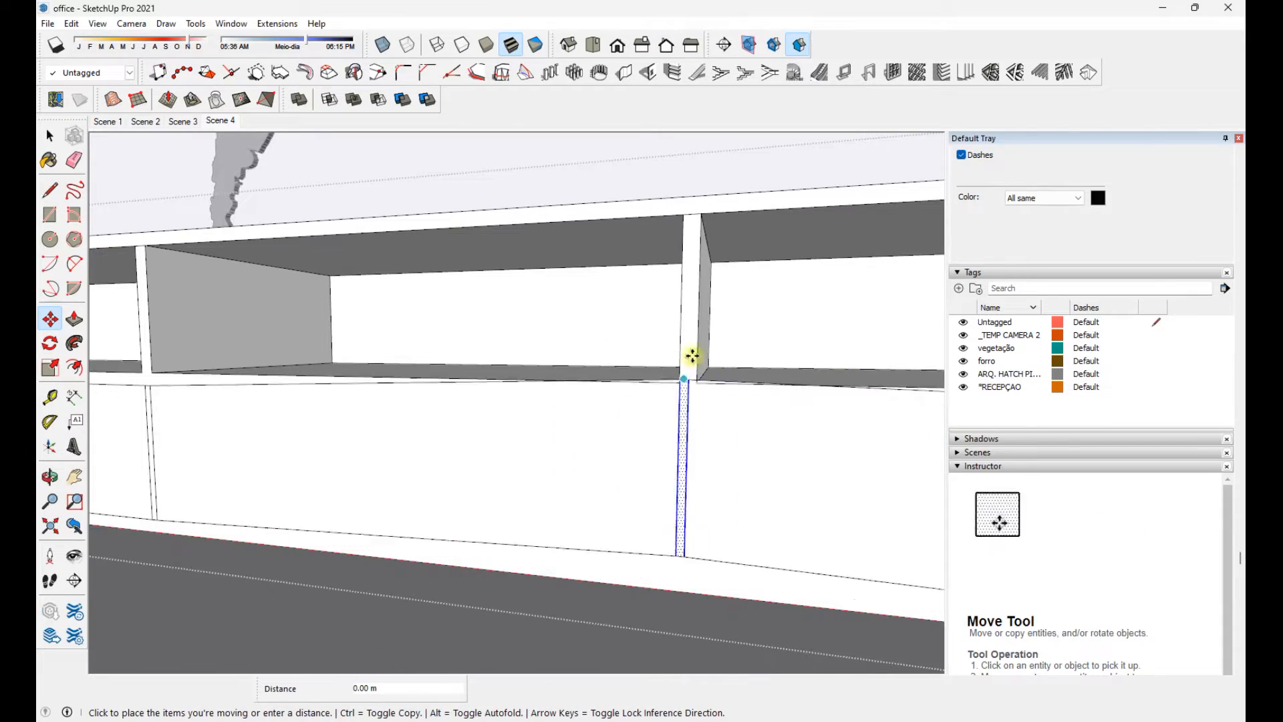
{"action": "left_click", "coordinate": [692, 217]}
{"action": "key", "text": "space"}
{"action": "scroll", "coordinate": [682, 472], "scroll_direction": "down", "scroll_amount": 4}
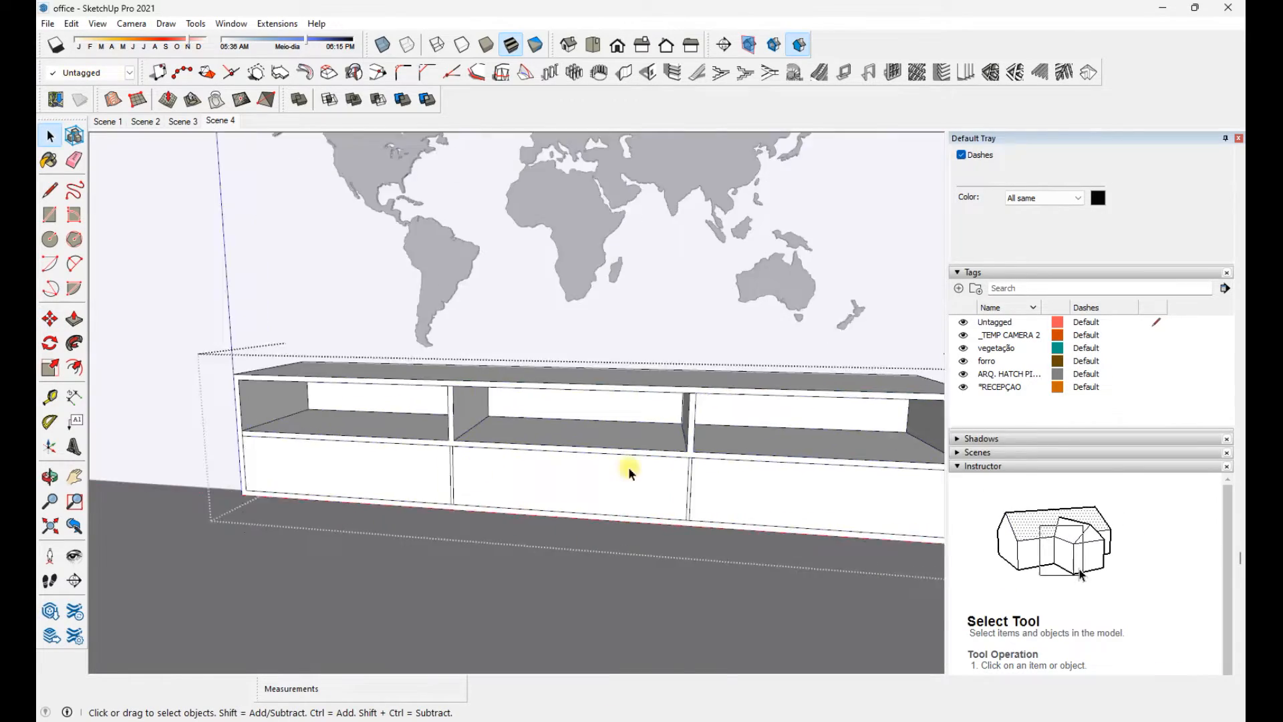
Paint the whole cabinet with the dark material sampled from the world map
{"action": "scroll", "coordinate": [629, 472], "scroll_direction": "up", "scroll_amount": 4}
{"action": "triple_click", "coordinate": [628, 487]}
{"action": "key", "text": "b"}
{"action": "scroll", "coordinate": [628, 487], "scroll_direction": "down", "scroll_amount": 4}
{"action": "key", "text": "alt"}
{"action": "left_click", "coordinate": [486, 190], "text": "alt"}
{"action": "left_click", "coordinate": [507, 468]}
{"action": "key", "text": "space"}
{"action": "right_click", "coordinate": [552, 487]}
{"action": "scroll", "coordinate": [151, 203], "scroll_direction": "down", "scroll_amount": 5}
Shift the world map sideways along the wall to centre it above the black cabinet
{"action": "left_click", "coordinate": [220, 121]}
{"action": "left_click", "coordinate": [639, 301]}
{"action": "key", "text": "m"}
{"action": "middle_click_drag", "start_coordinate": [745, 333], "coordinate": [561, 214]}
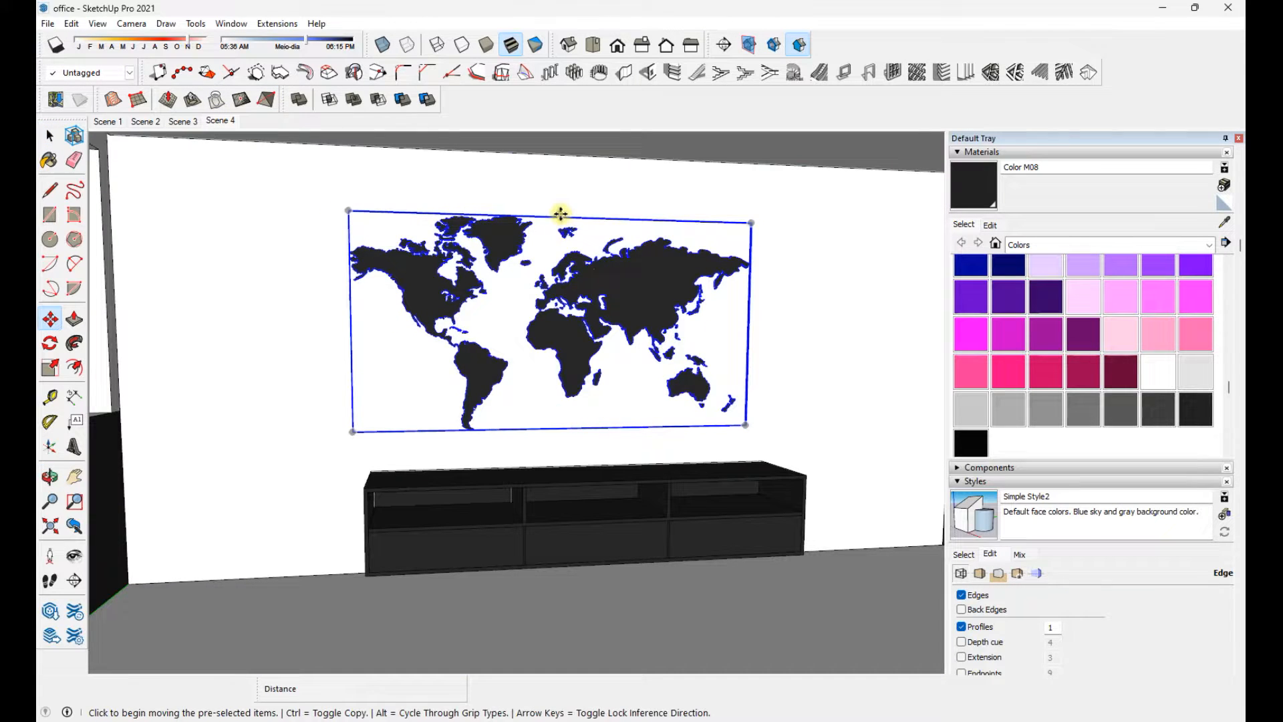
{"action": "left_click", "coordinate": [559, 215]}
{"action": "middle_click_drag", "start_coordinate": [610, 157], "coordinate": [768, 364]}
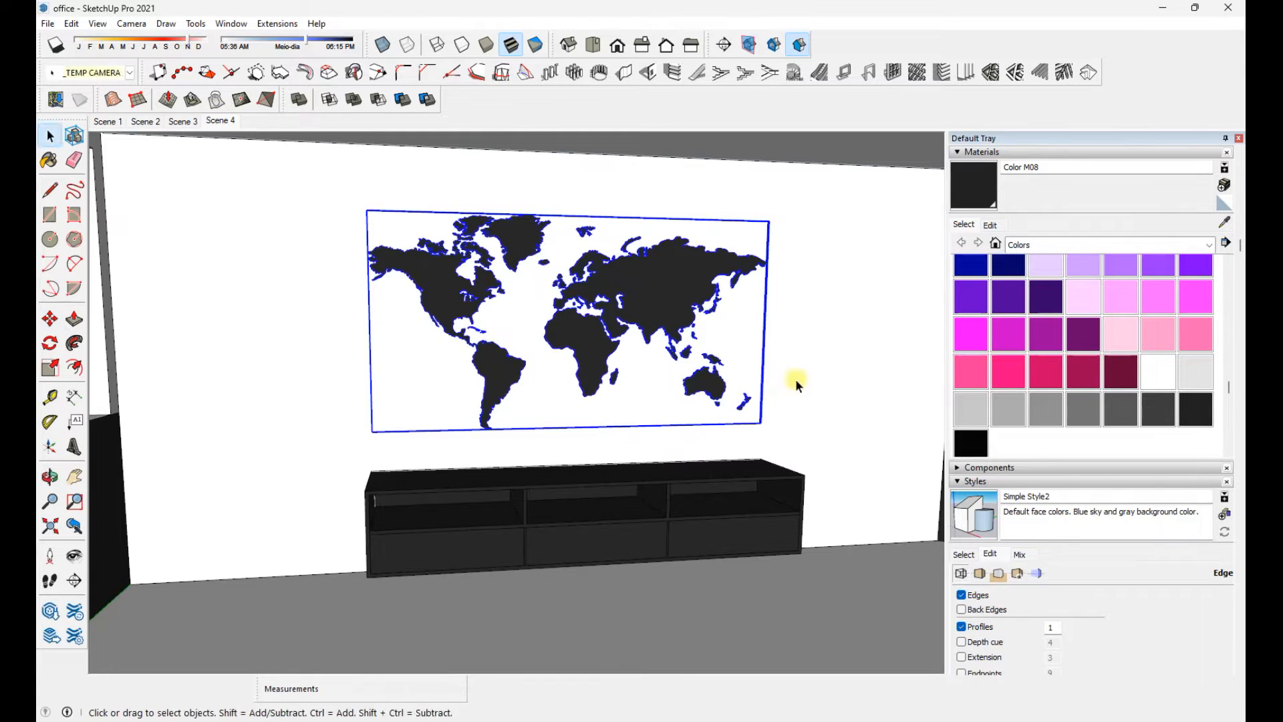
{"action": "scroll", "coordinate": [805, 366], "scroll_direction": "up", "scroll_amount": 5}
{"action": "key", "text": "space"}
{"action": "left_click", "coordinate": [220, 121]}
{"action": "left_click", "coordinate": [361, 381]}
{"action": "middle_click_drag", "start_coordinate": [361, 381], "coordinate": [563, 444]}
Switch to the 2204_escritorio_final model and copy the wood-topped table with black metal legs from the Cena19 view
{"action": "left_click", "coordinate": [785, 675]}
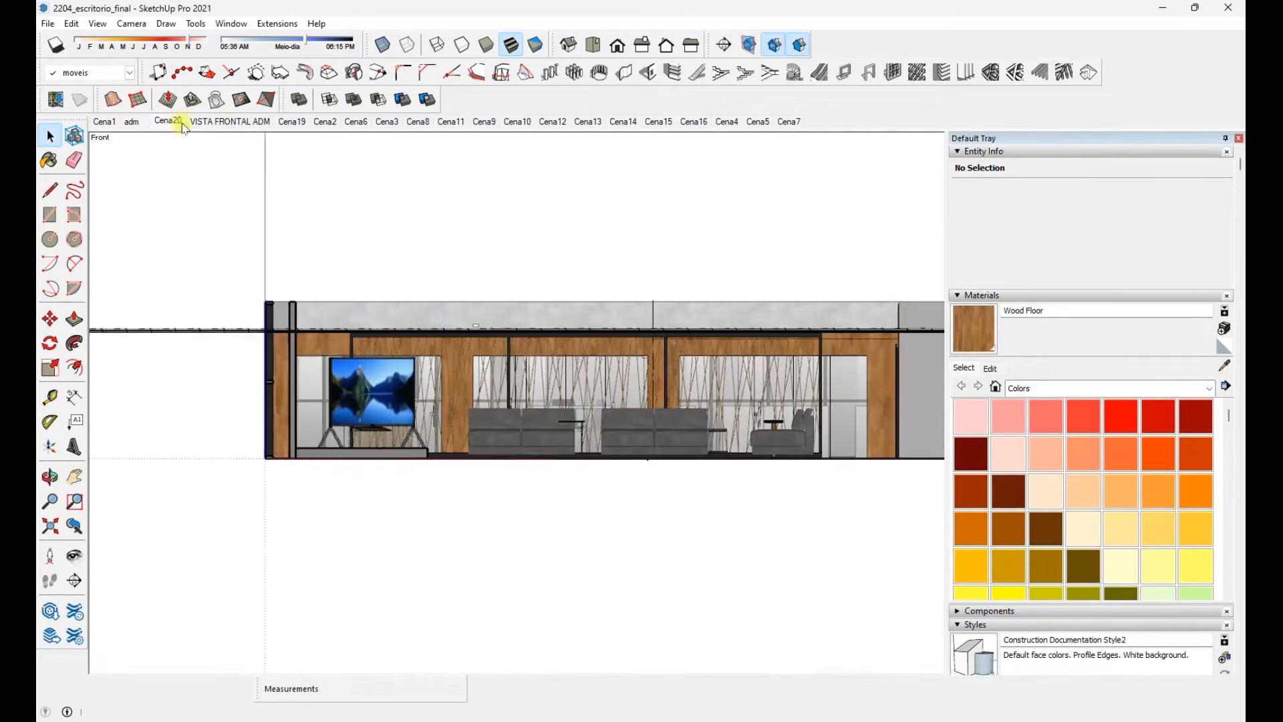
{"action": "left_click", "coordinate": [301, 121]}
{"action": "middle_click_drag", "start_coordinate": [761, 259], "coordinate": [433, 363], "text": "shift"}
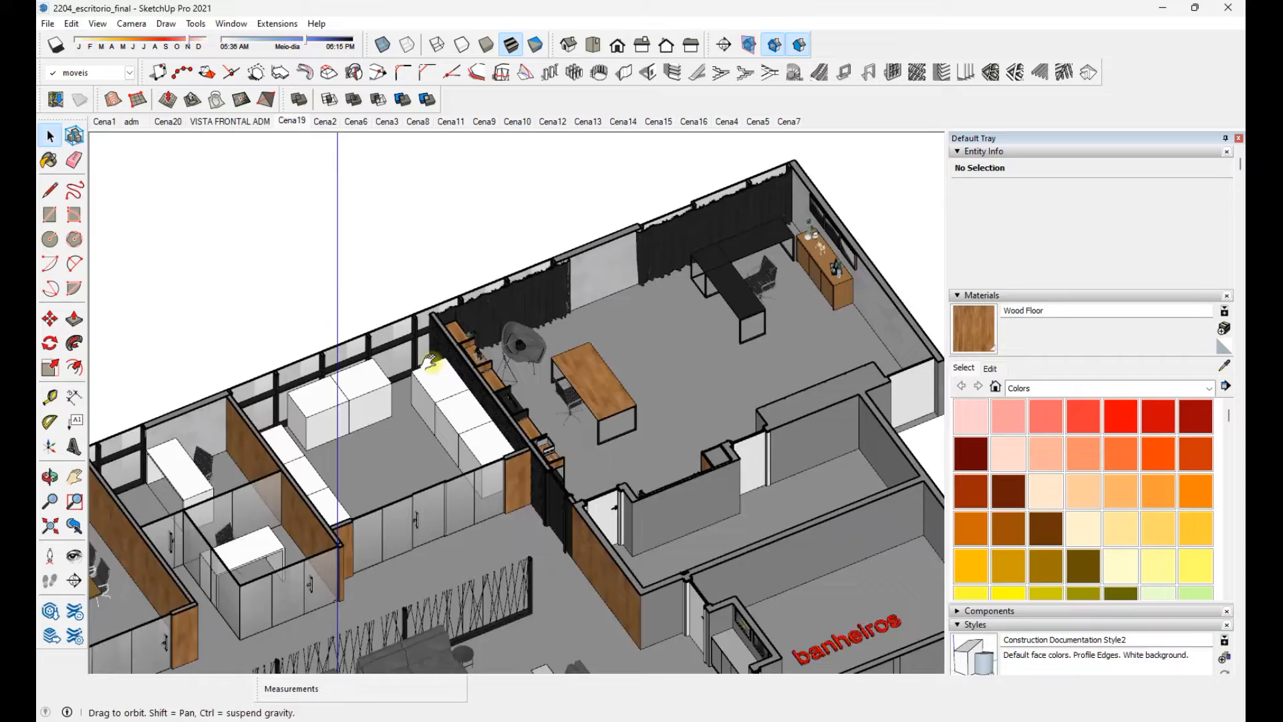
{"action": "scroll", "coordinate": [602, 374], "scroll_direction": "up", "scroll_amount": 2}
{"action": "left_click", "coordinate": [618, 427]}
{"action": "middle_click_drag", "start_coordinate": [619, 433], "coordinate": [548, 422]}
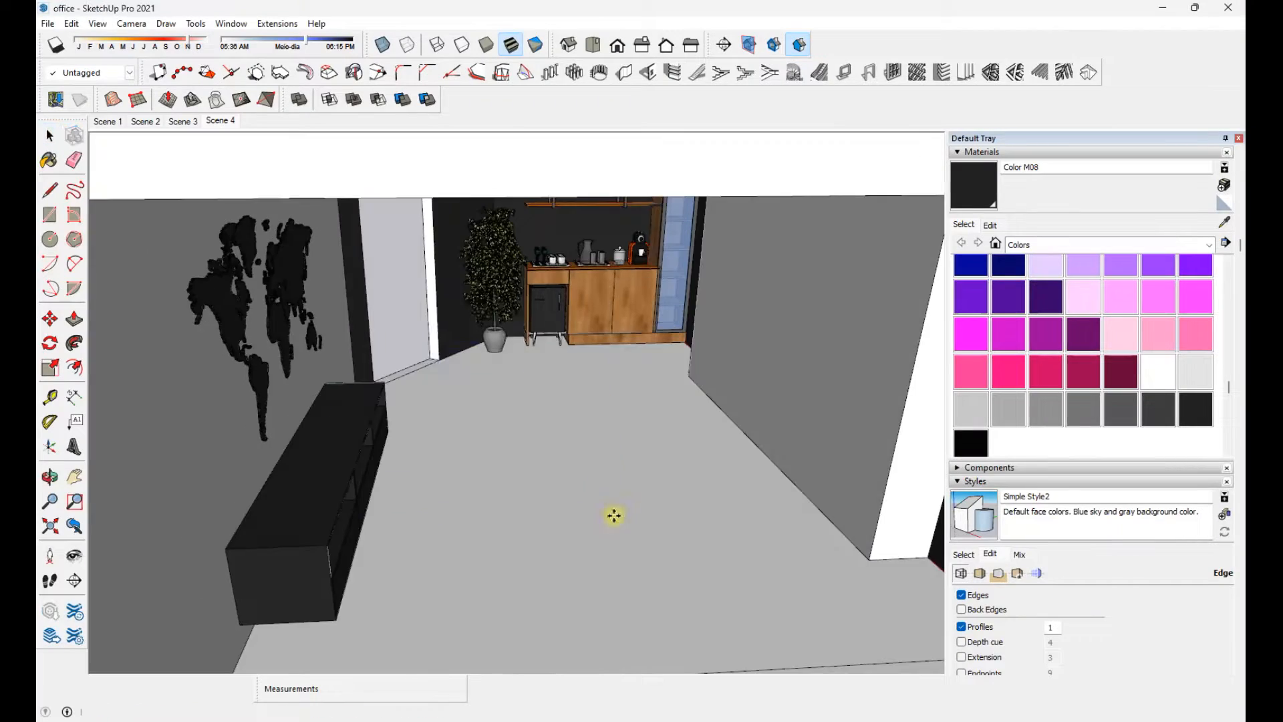
Paste the wooden table into the office model and place it on the floor by the projecting white wall
{"action": "mouse_move", "coordinate": [613, 516]}
{"action": "middle_mouse_down"}
{"action": "mouse_move", "coordinate": [565, 320]}
{"action": "mouse_move", "coordinate": [588, 321]}
{"action": "mouse_move", "coordinate": [249, 334]}
{"action": "middle_mouse_up"}
{"action": "left_click", "coordinate": [250, 333]}
{"action": "left_click", "coordinate": [361, 365]}
{"action": "left_click", "coordinate": [508, 384]}
{"action": "left_click", "coordinate": [802, 397]}
Move the table an exact distance away from the corner of the projecting white wall
{"action": "middle_click_drag", "start_coordinate": [802, 397], "coordinate": [461, 314]}
{"action": "scroll", "coordinate": [459, 308], "scroll_direction": "up", "scroll_amount": 3}
{"action": "left_click", "coordinate": [450, 335]}
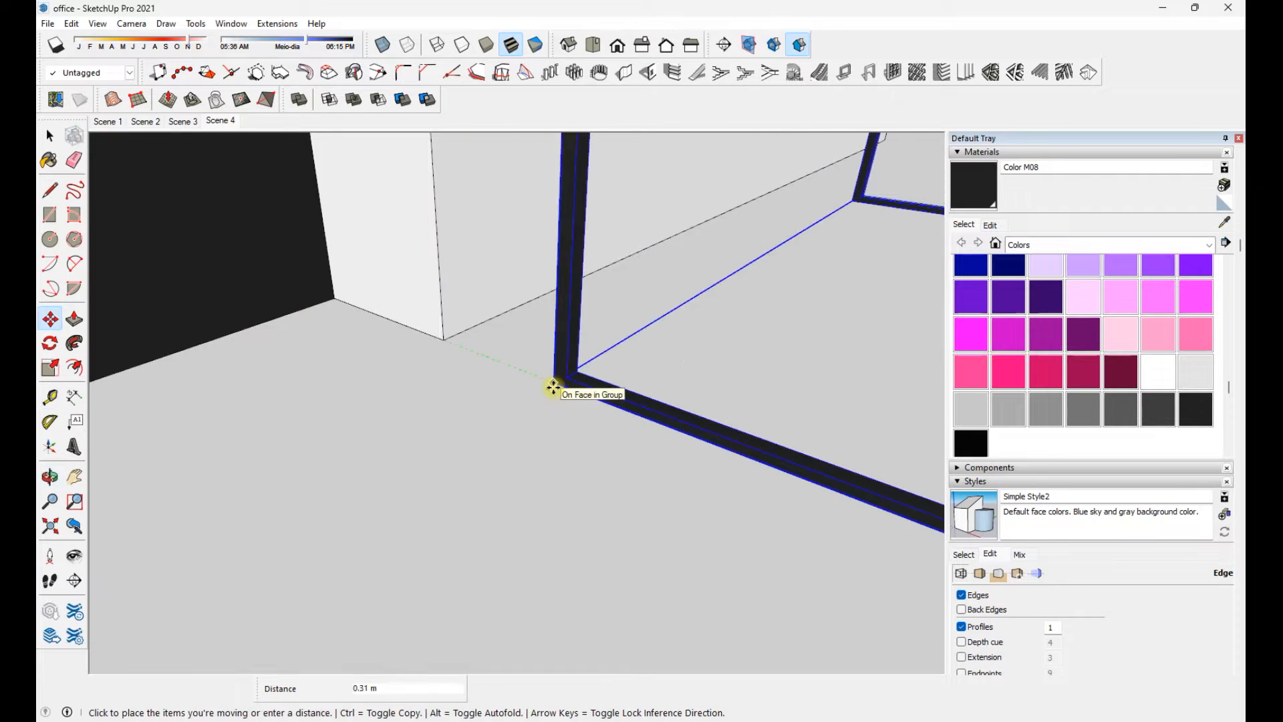
{"action": "type", "text": "7"}
{"action": "key", "text": "Return"}
{"action": "middle_click_drag", "start_coordinate": [552, 390], "coordinate": [378, 419]}
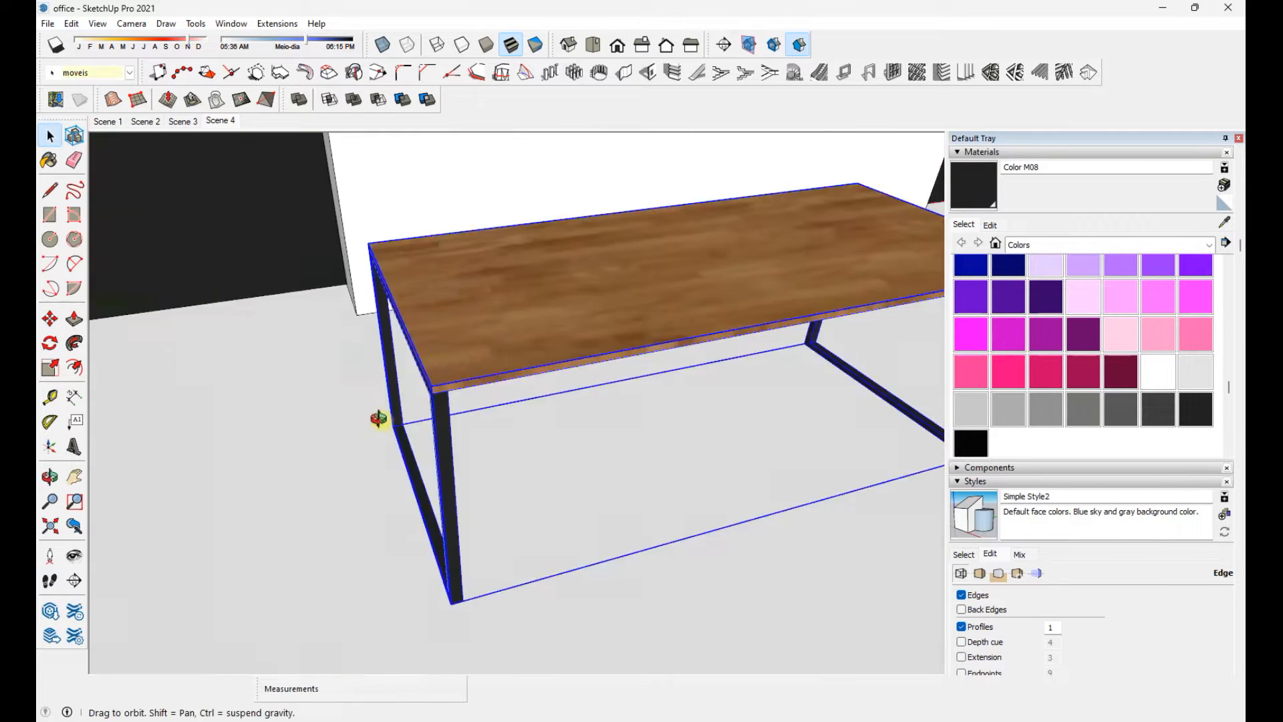
Hide the forro tag to expose the room's interior from above
{"action": "left_click", "coordinate": [109, 121]}
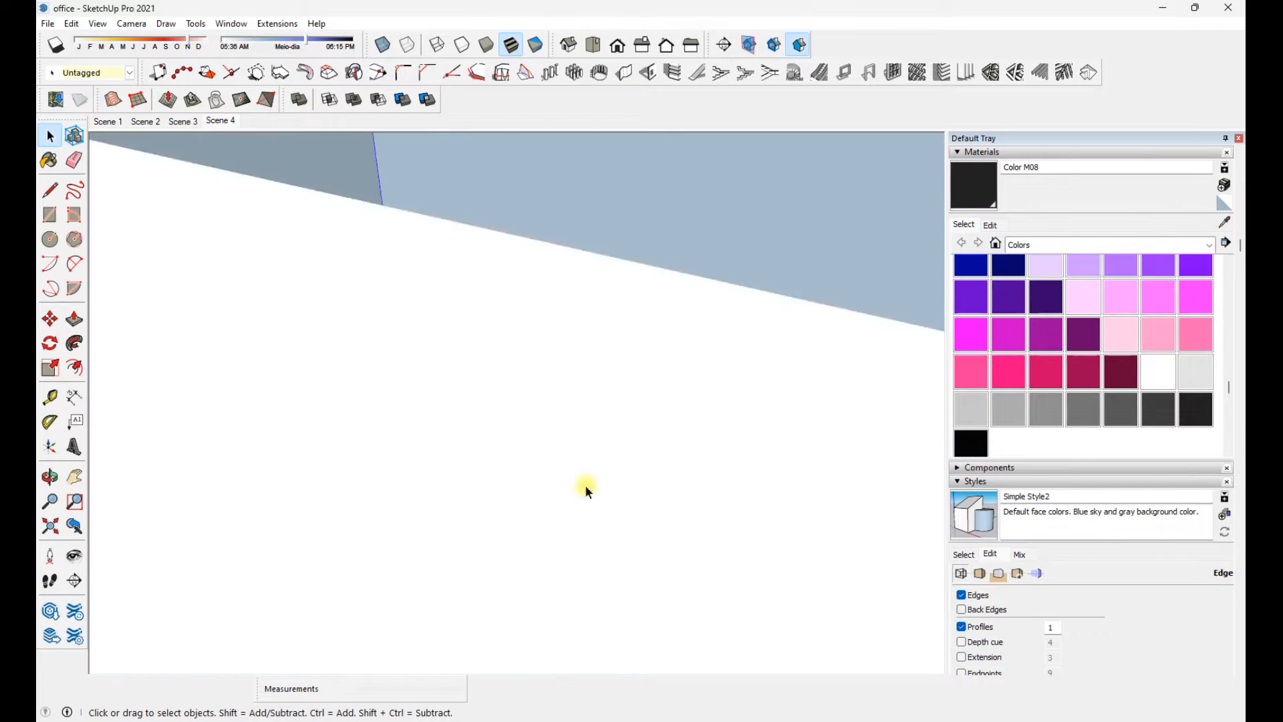
{"action": "scroll", "coordinate": [1012, 470], "scroll_direction": "down", "scroll_amount": 8}
{"action": "scroll", "coordinate": [278, 478], "scroll_direction": "down", "scroll_amount": 8}
{"action": "middle_click_drag", "start_coordinate": [653, 403], "coordinate": [415, 483]}
Copy the wooden table end to end with the original to form one long desk
{"action": "left_click", "coordinate": [415, 484]}
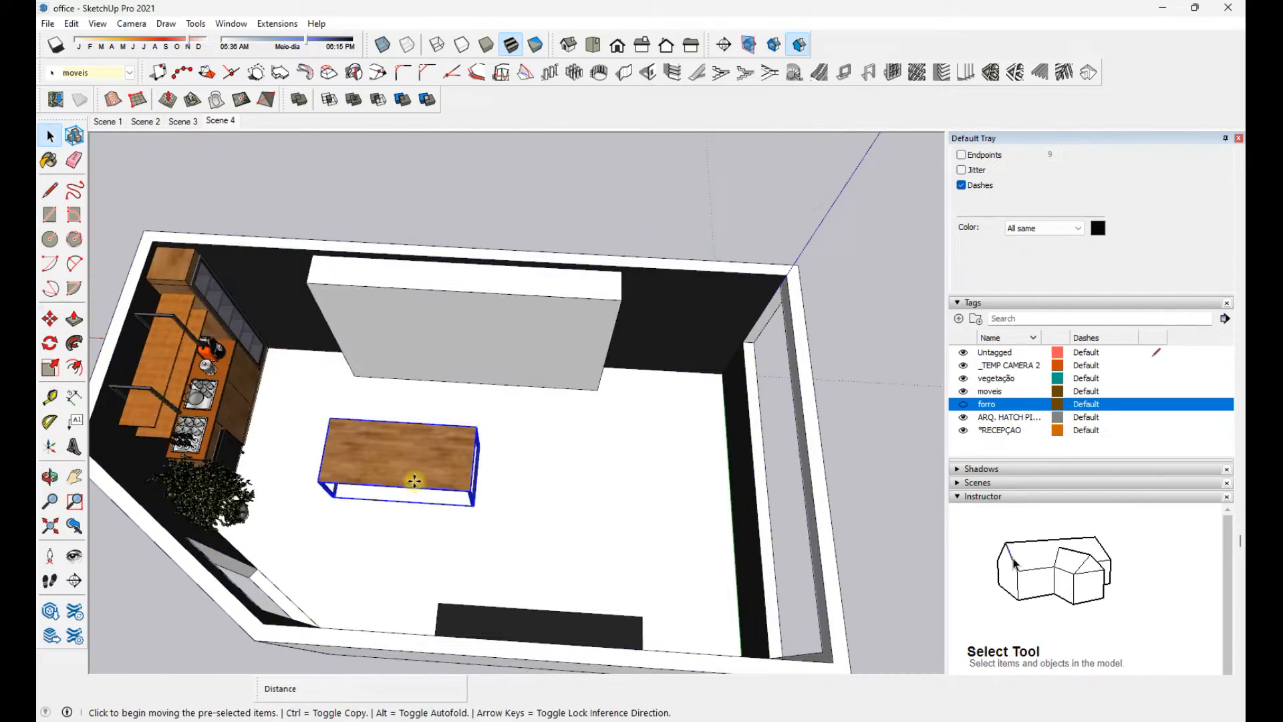
{"action": "key", "text": "m"}
{"action": "left_click", "coordinate": [314, 414], "text": "ctrl"}
{"action": "left_click", "coordinate": [503, 423]}
{"action": "key", "text": "space"}
Select both wooden tables and reposition them together in the middle of the room
{"action": "middle_click_drag", "start_coordinate": [505, 428], "coordinate": [504, 458]}
{"action": "left_click", "coordinate": [504, 458], "text": "ctrl"}
{"action": "key", "text": "m"}
{"action": "key", "text": "space"}
{"action": "left_click", "coordinate": [765, 415]}
Copy the potted plant from beside the coffee cabinet to the corner next to the black cabinet
{"action": "middle_click_drag", "start_coordinate": [765, 415], "coordinate": [534, 508]}
{"action": "left_click", "coordinate": [334, 531]}
{"action": "middle_click_drag", "start_coordinate": [335, 532], "coordinate": [690, 498]}
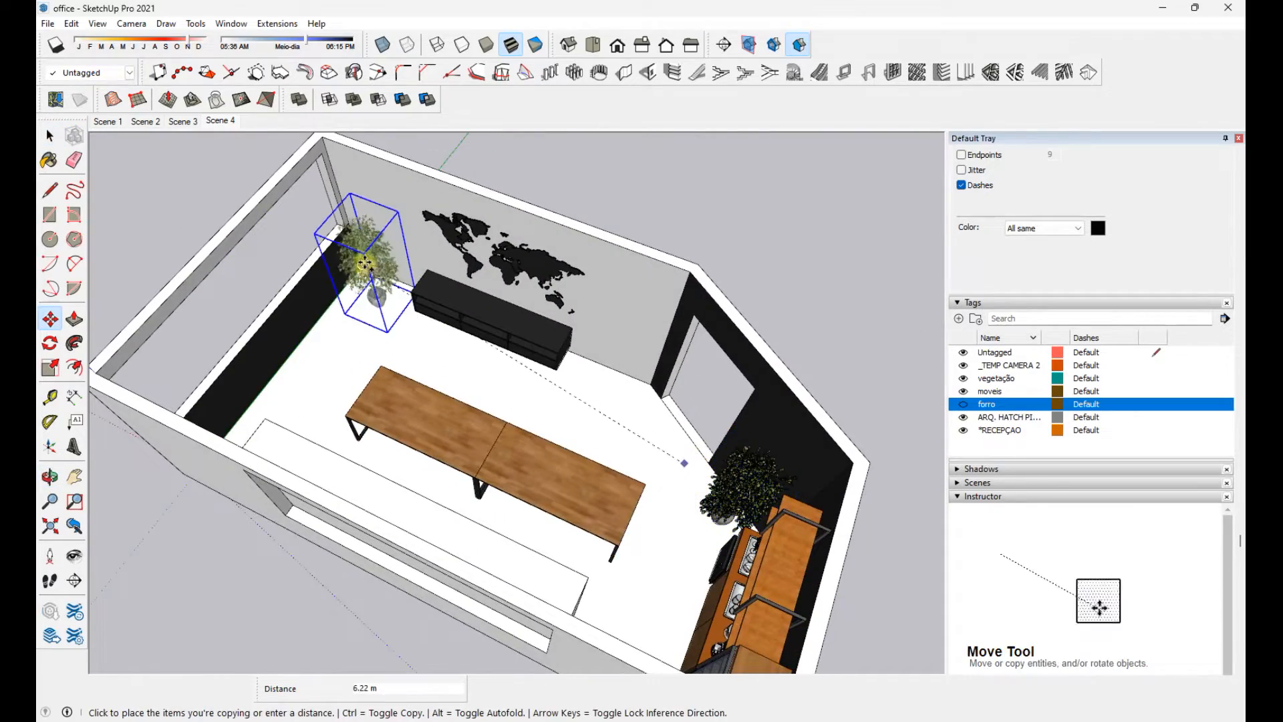
{"action": "left_click", "coordinate": [220, 121]}
Nudge the copied plant into place beside the black cabinet, checking it against the Scene 4 view
{"action": "left_click", "coordinate": [349, 539]}
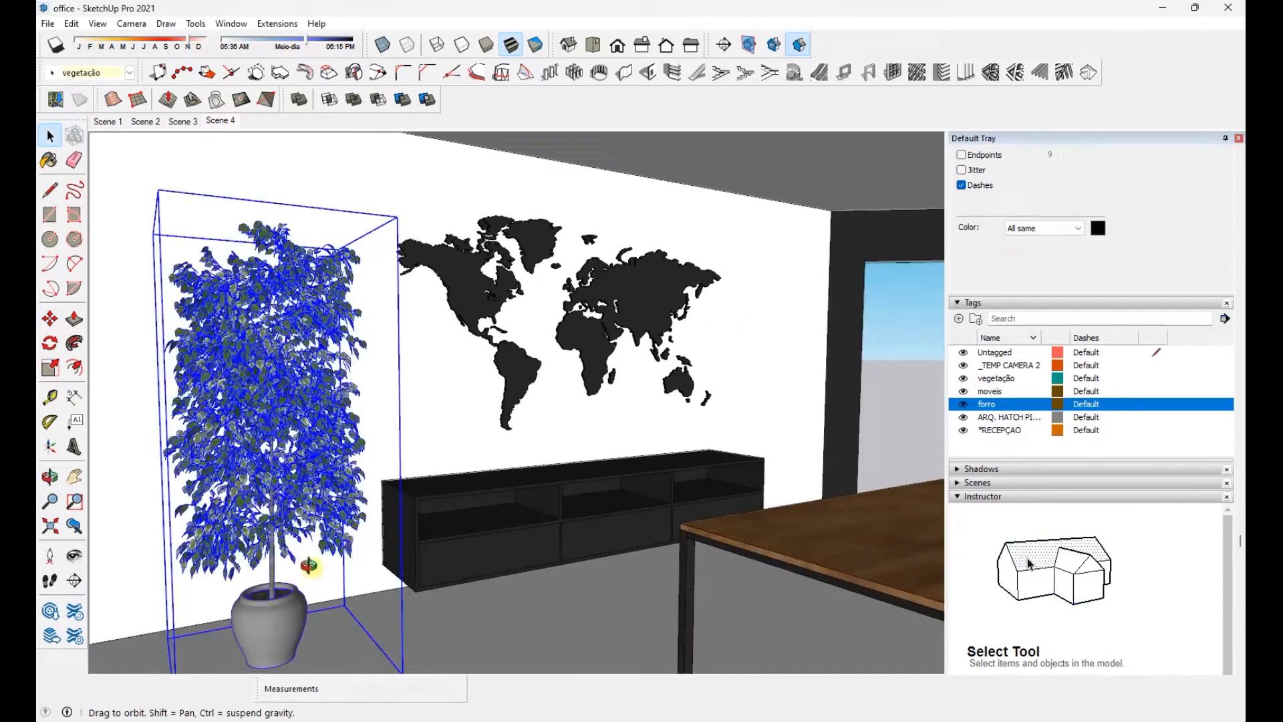
{"action": "middle_click_drag", "start_coordinate": [349, 538], "coordinate": [510, 584]}
{"action": "key", "text": "m"}
{"action": "left_click", "coordinate": [510, 584]}
{"action": "left_click", "coordinate": [490, 586]}
{"action": "left_click", "coordinate": [59, 261]}
{"action": "key", "text": "space"}
{"action": "left_click", "coordinate": [219, 121]}
{"action": "middle_click_drag", "start_coordinate": [496, 431], "coordinate": [899, 524]}
{"action": "key", "text": "space"}
Reframe the Scene 2 view and set its camera to two-point perspective
{"action": "left_click", "coordinate": [181, 121]}
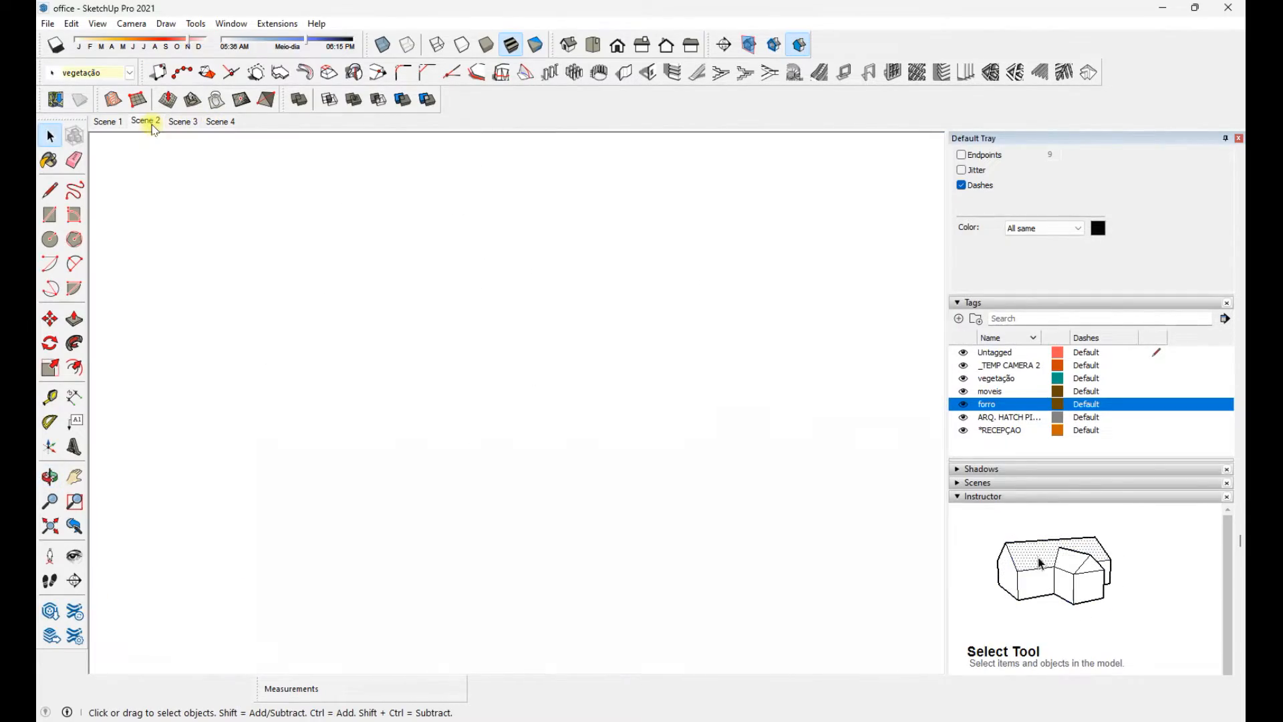
{"action": "left_click", "coordinate": [143, 121]}
{"action": "middle_click_drag", "start_coordinate": [375, 401], "coordinate": [410, 439]}
{"action": "left_click", "coordinate": [131, 24]}
{"action": "left_click", "coordinate": [173, 124]}
{"action": "scroll", "coordinate": [431, 286], "scroll_direction": "up", "scroll_amount": 2}
{"action": "key", "text": "h"}
Hide the vegetação tag in the Scene 1 plan view and review the room in Scenes 3 and 4
{"action": "left_click", "coordinate": [179, 121]}
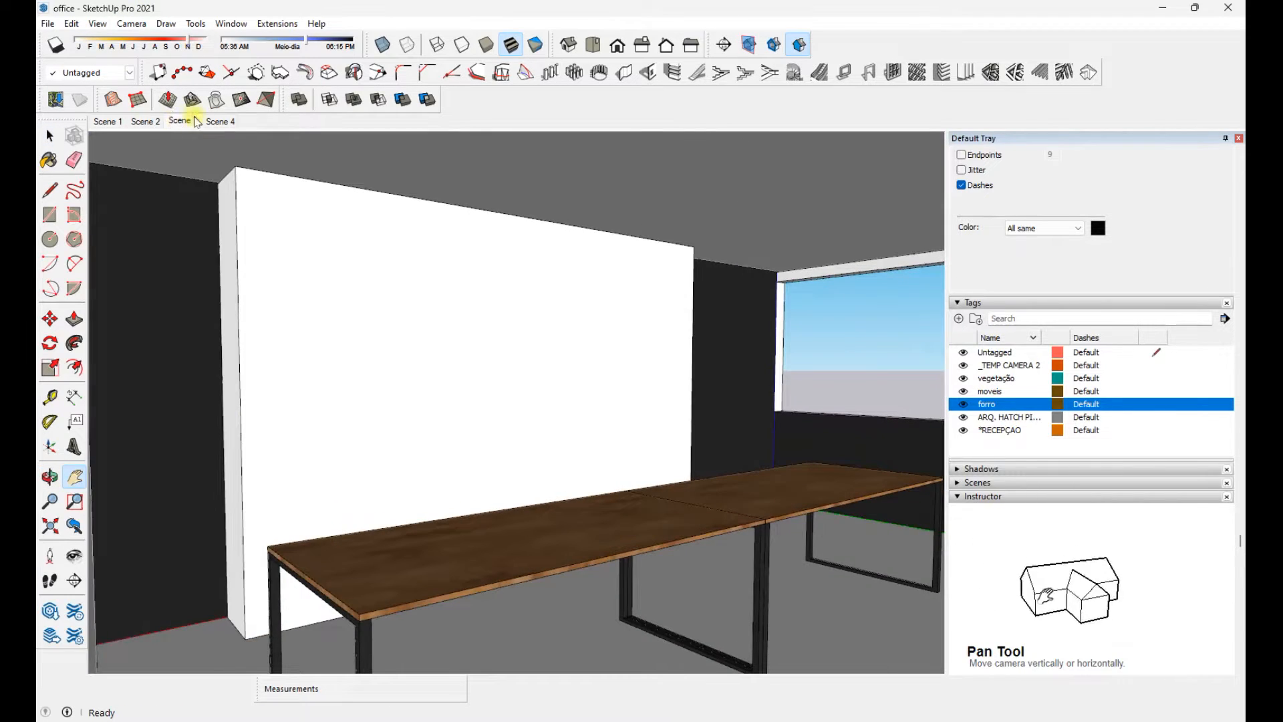
{"action": "left_click", "coordinate": [107, 121]}
{"action": "left_click", "coordinate": [963, 378]}
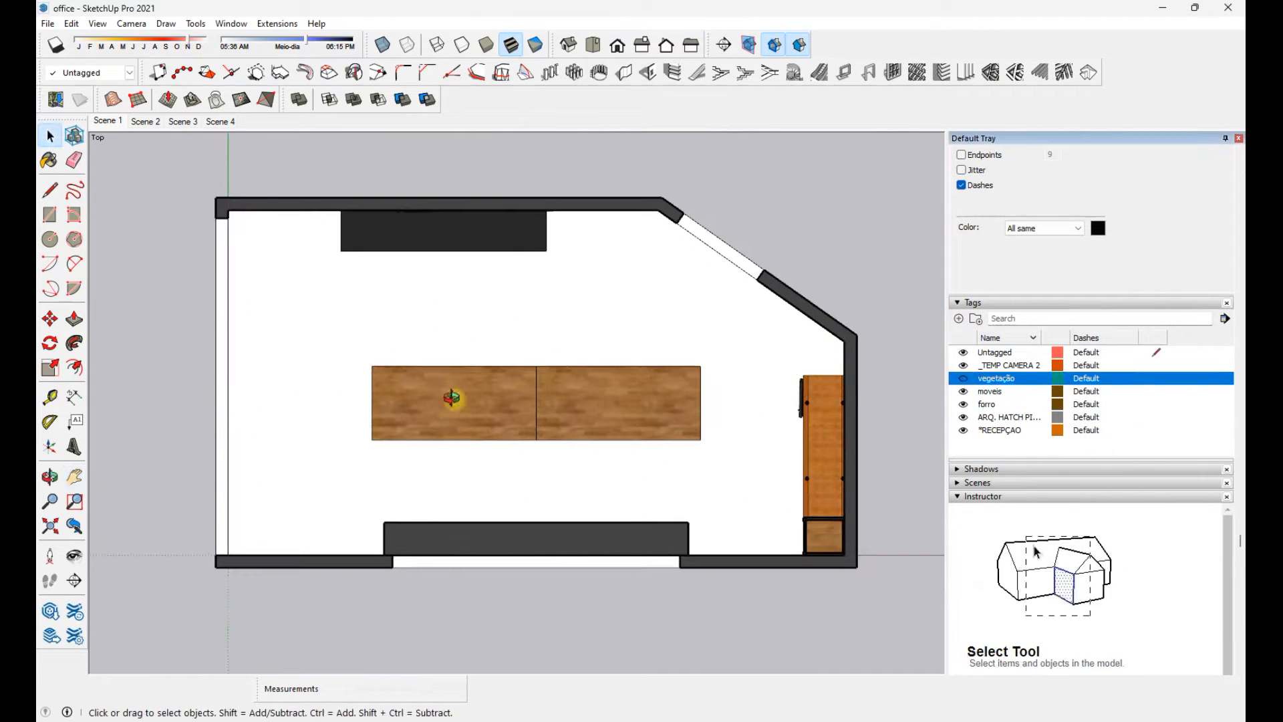
{"action": "left_click", "coordinate": [174, 122]}
{"action": "left_click", "coordinate": [221, 121]}
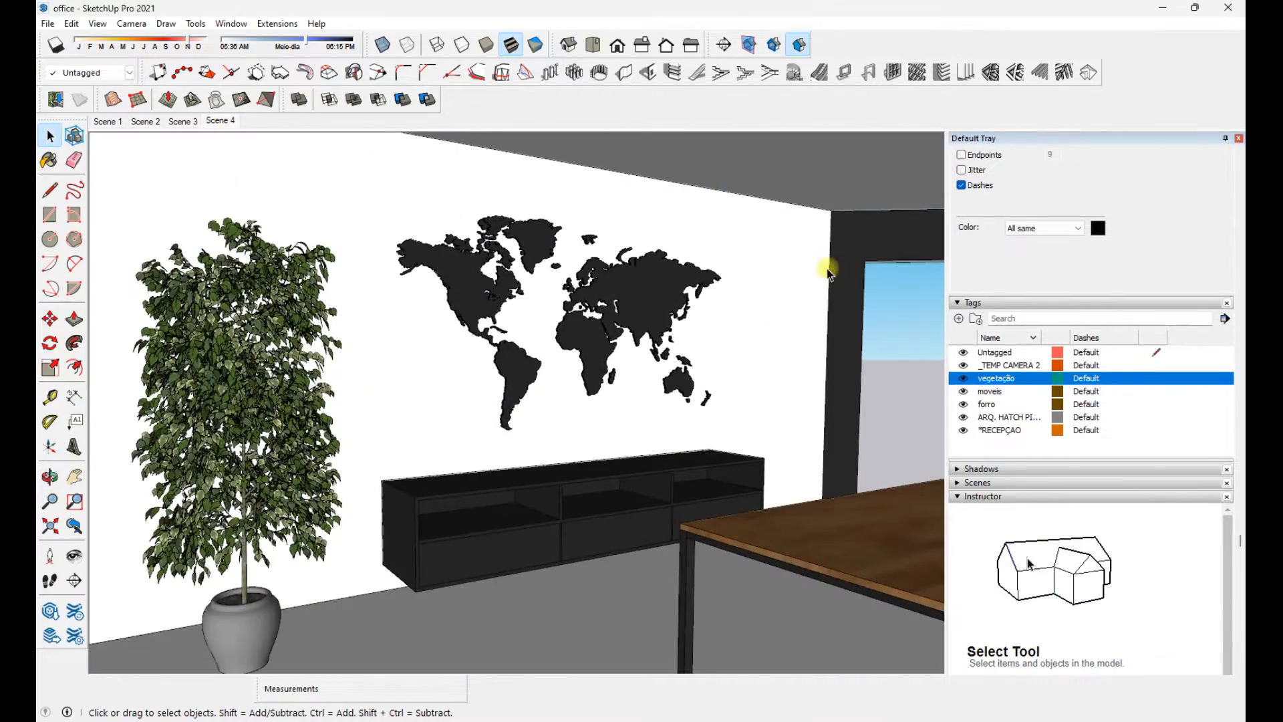
{"action": "middle_click_drag", "start_coordinate": [829, 274], "coordinate": [802, 301]}
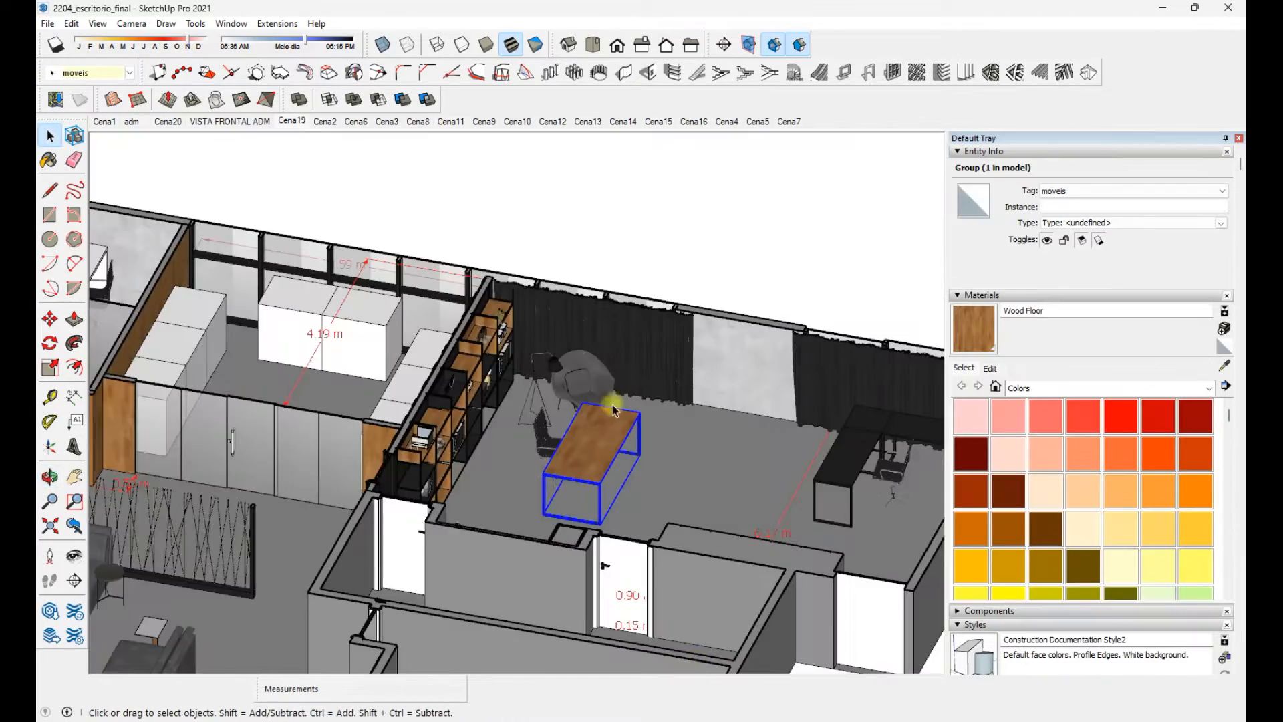
Copy the grey armchair from the 2204_escritorio_final model into the office model in front of the black cabinet
{"action": "middle_click_drag", "start_coordinate": [669, 535], "coordinate": [641, 504]}
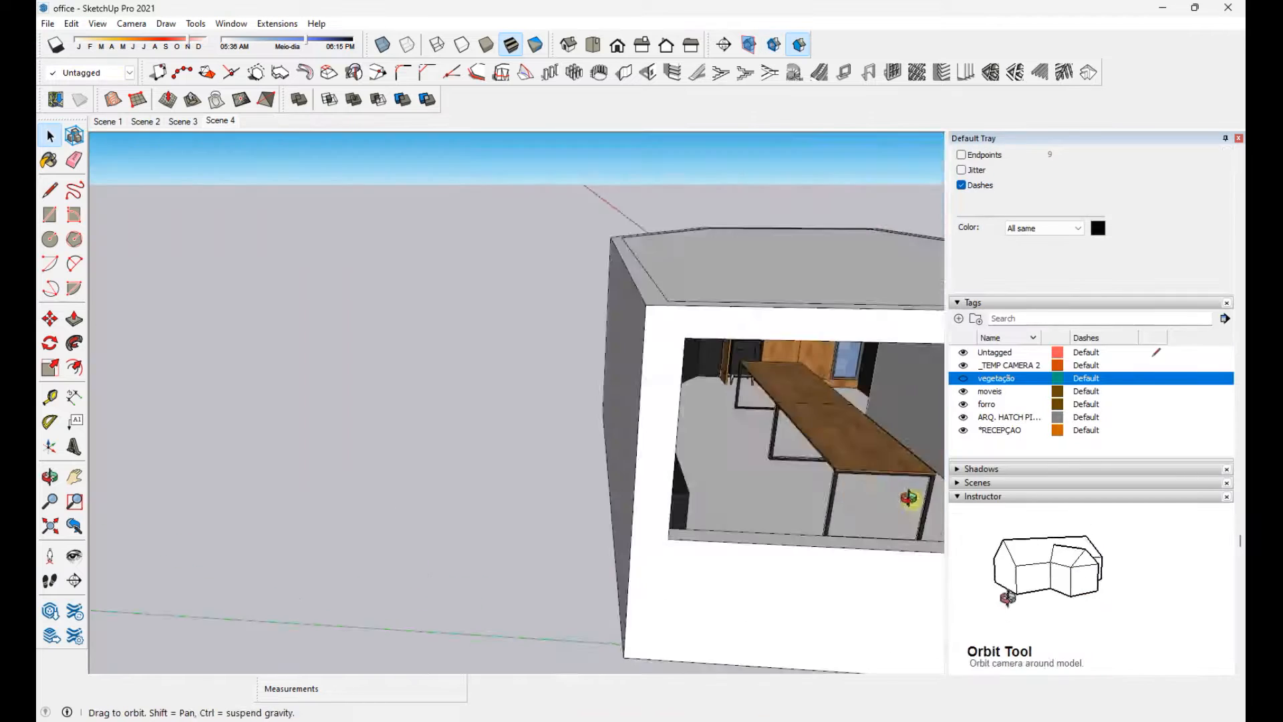
{"action": "middle_click_drag", "start_coordinate": [911, 495], "coordinate": [672, 460]}
{"action": "key", "text": "ctrl+v"}
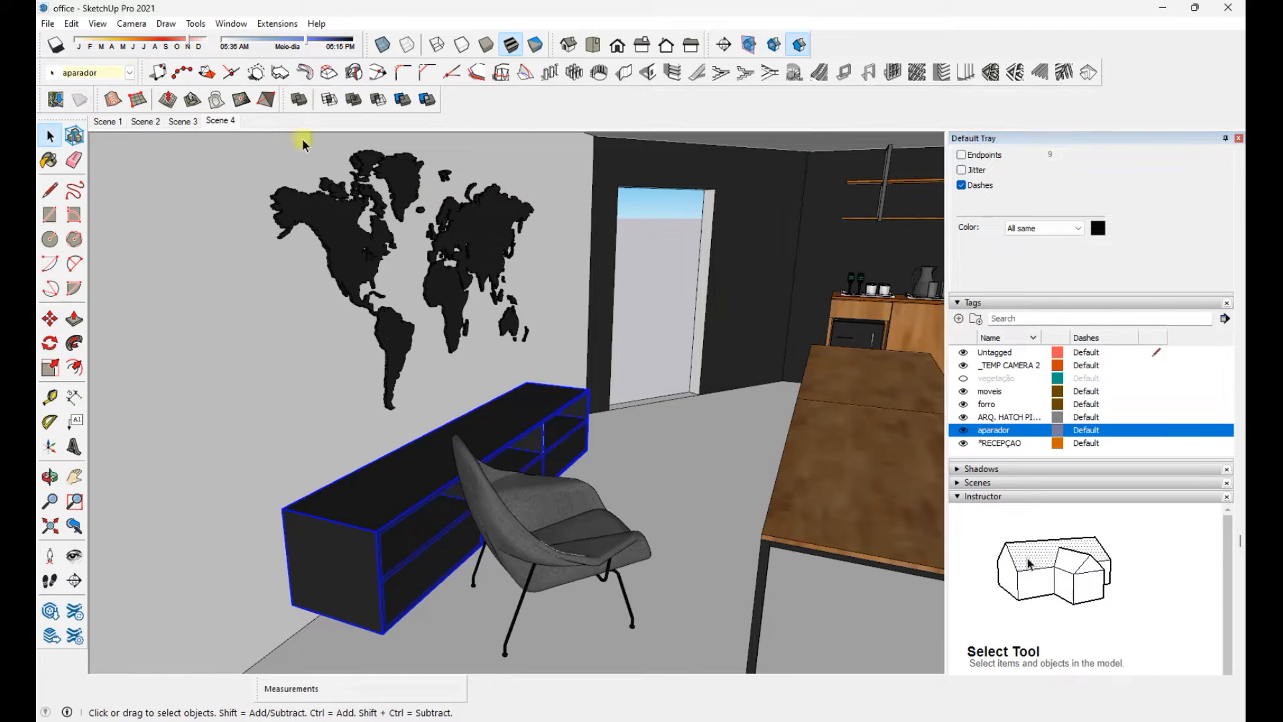
Hide the black cabinet's aparador tag in the Scene 4 and Scene 3 views
{"action": "left_click", "coordinate": [963, 430]}
{"action": "left_click", "coordinate": [231, 123]}
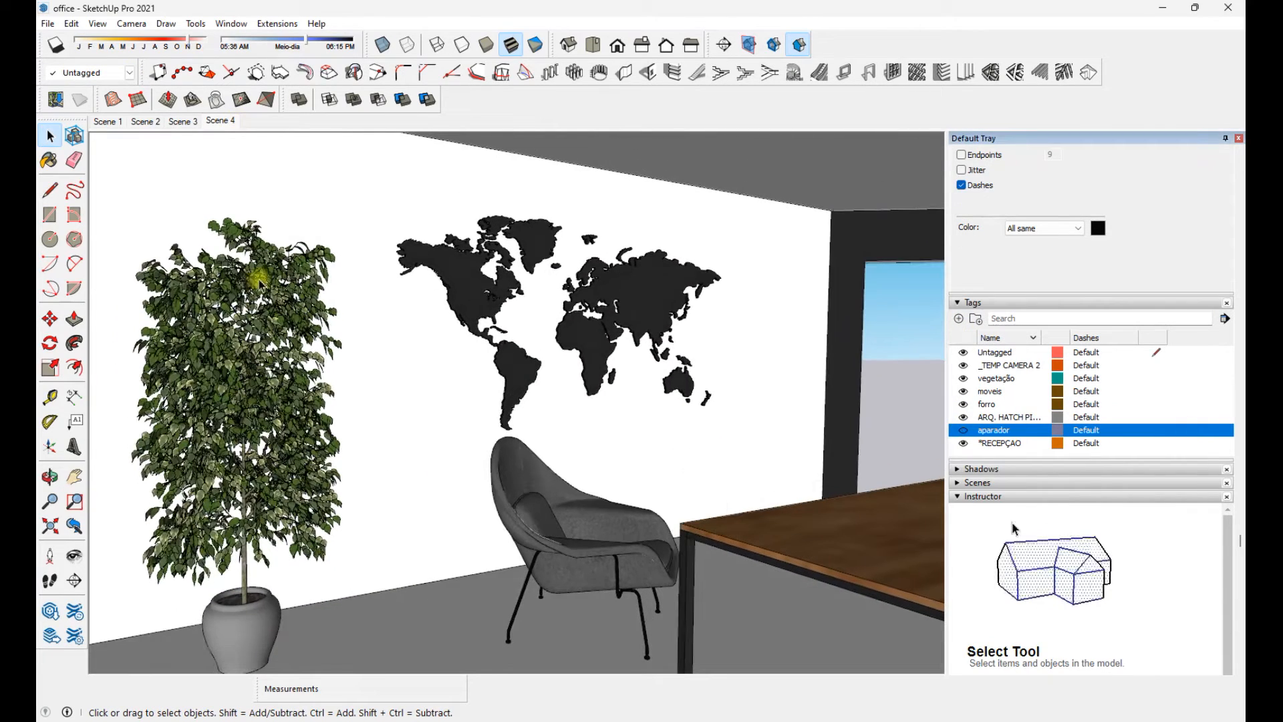
{"action": "left_click", "coordinate": [287, 185]}
{"action": "left_click", "coordinate": [181, 121]}
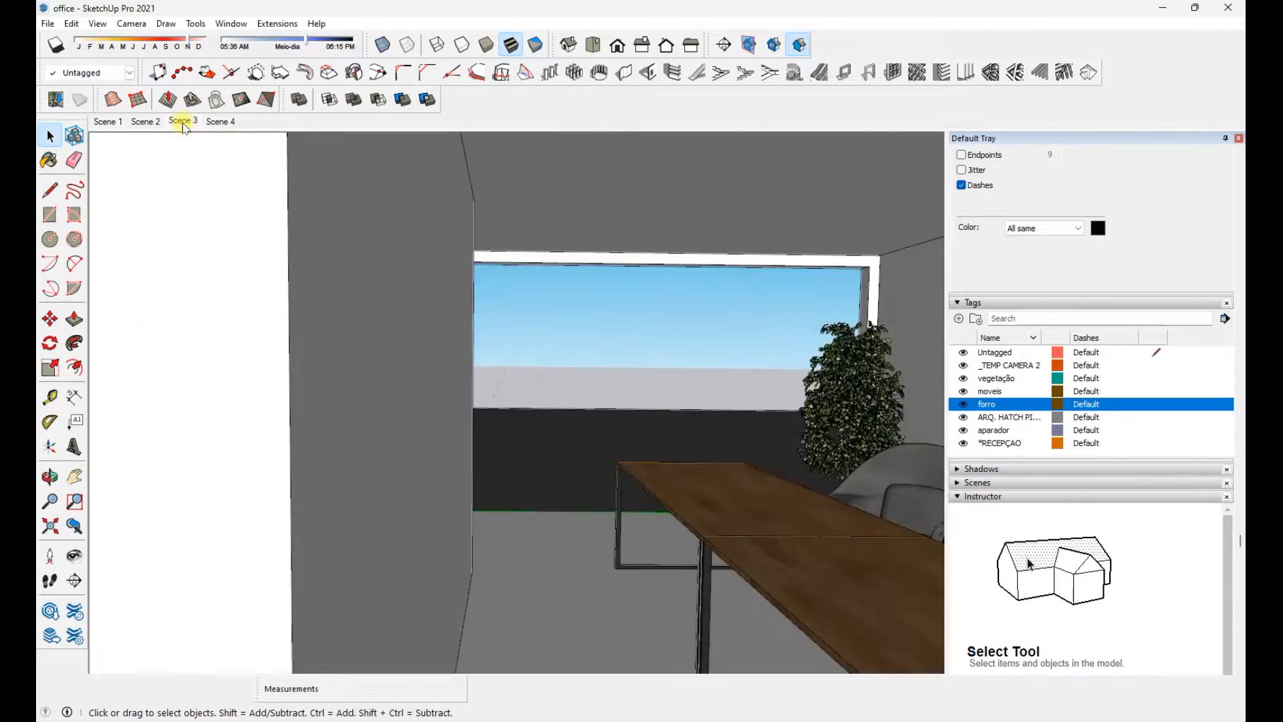
{"action": "left_click", "coordinate": [963, 391]}
{"action": "left_click", "coordinate": [963, 391]}
{"action": "left_click", "coordinate": [963, 429]}
Copy the grey armchair alongside the original below the world map and mirror the copy to face it
{"action": "left_click", "coordinate": [215, 122]}
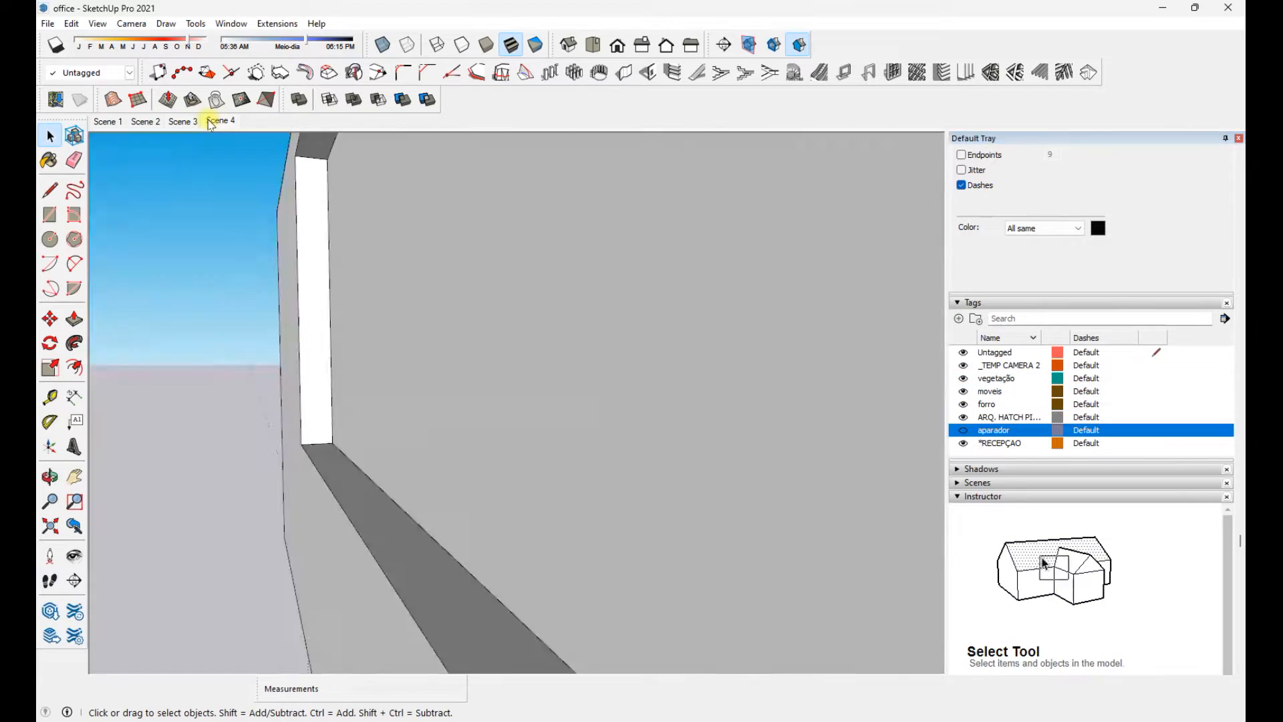
{"action": "middle_click_drag", "start_coordinate": [736, 635], "coordinate": [760, 628]}
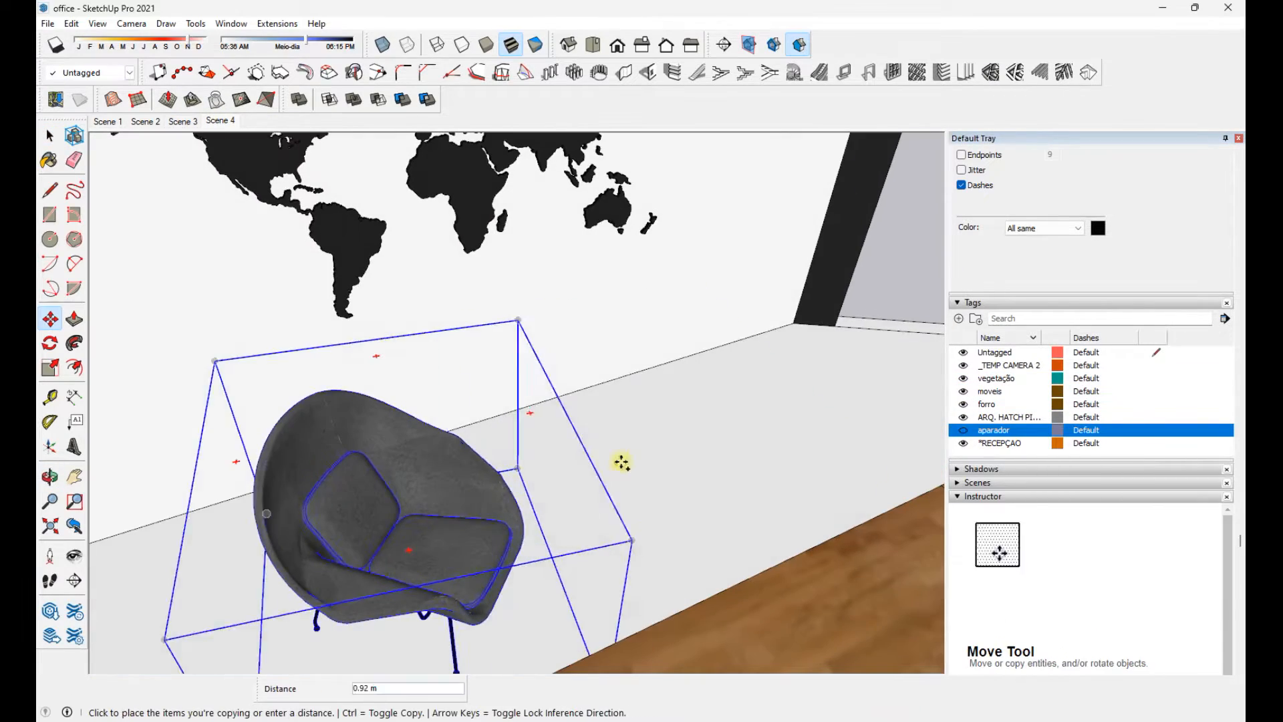
{"action": "key", "text": "s"}
{"action": "left_click", "coordinate": [623, 446]}
{"action": "key", "text": "Escape"}
{"action": "middle_click_drag", "start_coordinate": [538, 497], "coordinate": [665, 470]}
{"action": "key", "text": "space"}
{"action": "key", "text": "m"}
{"action": "left_click", "coordinate": [565, 374]}
{"action": "key", "text": "space"}
{"action": "left_click", "coordinate": [221, 121]}
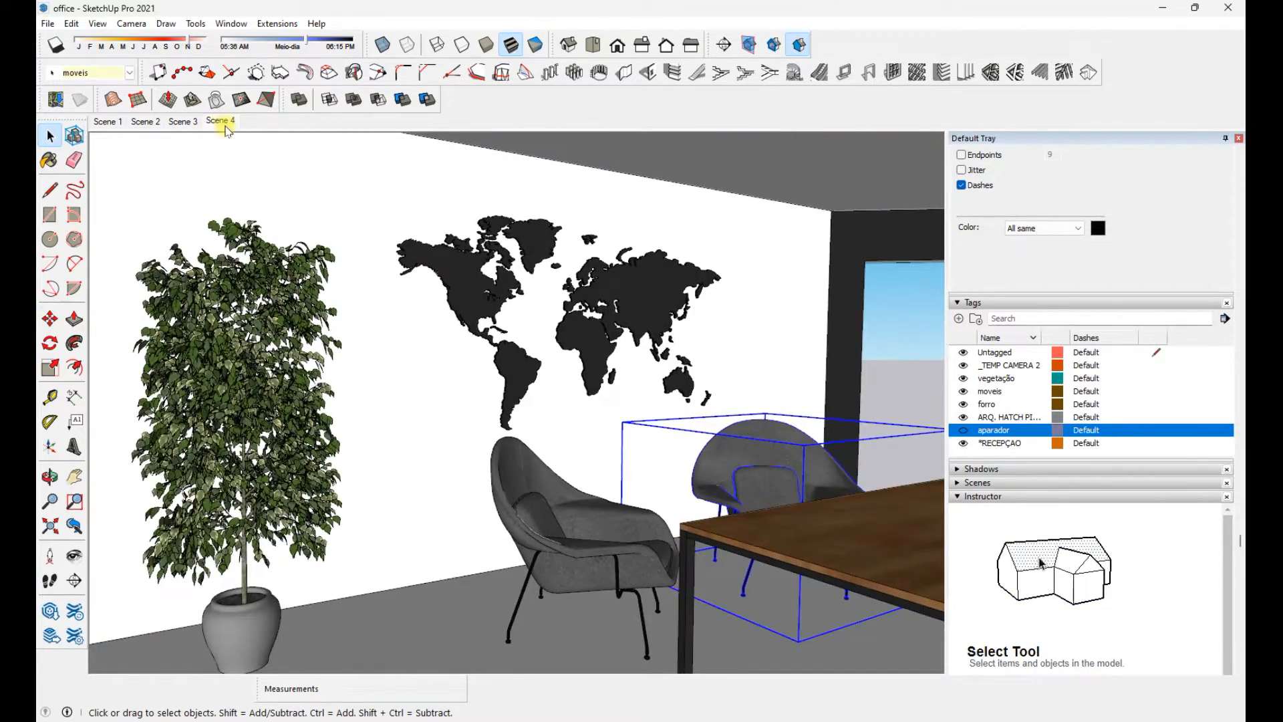
Update Scene 3 and Scene 2 with the aparador tag hidden
{"action": "left_click", "coordinate": [181, 121]}
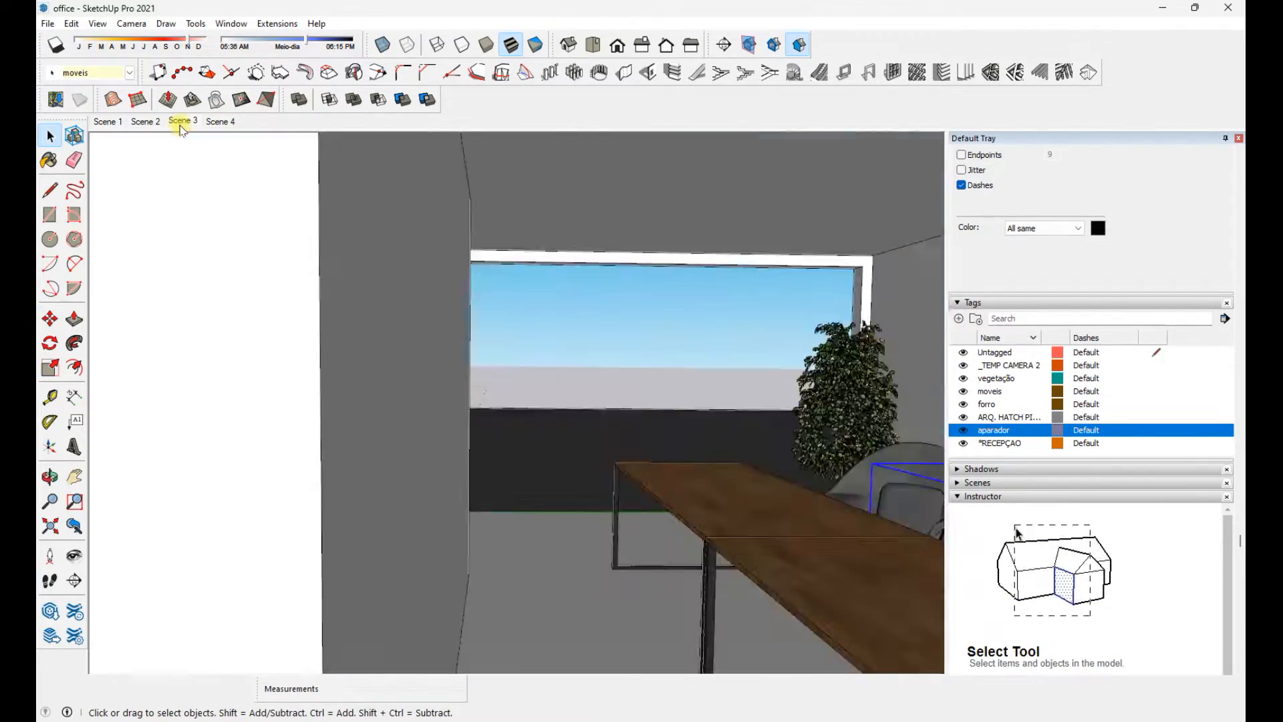
{"action": "right_click", "coordinate": [183, 121]}
{"action": "left_click", "coordinate": [234, 182]}
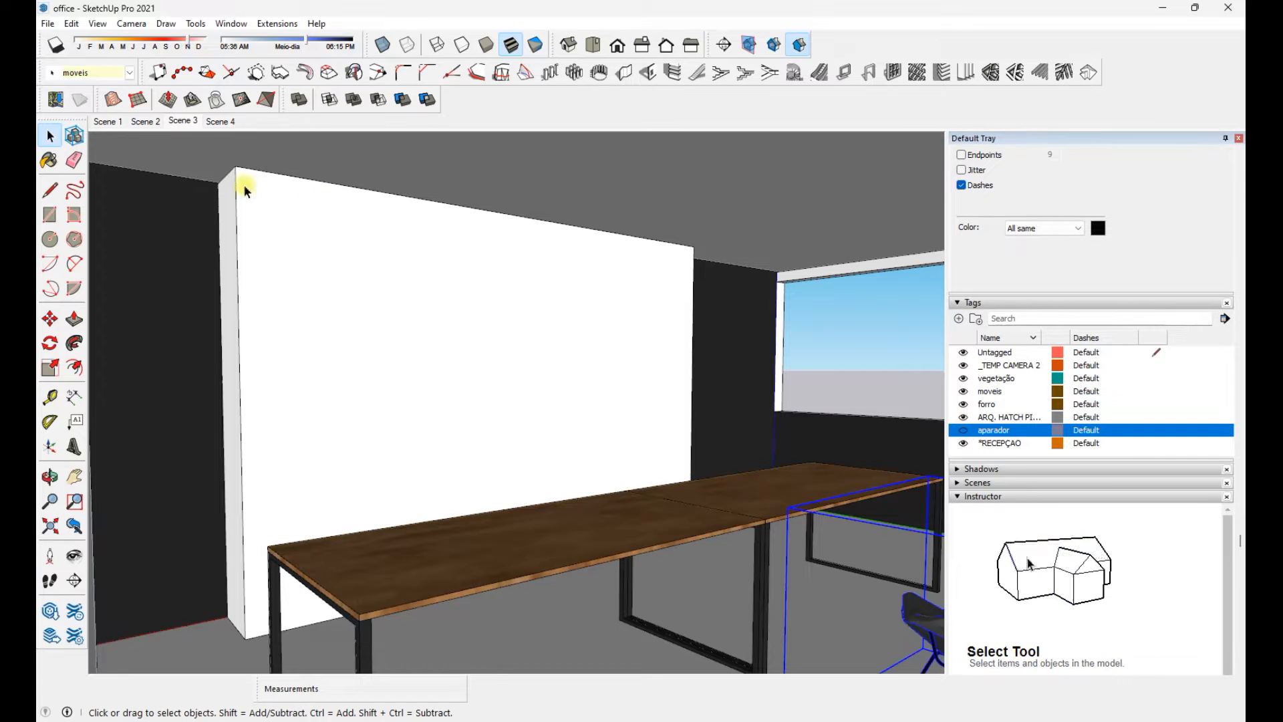
{"action": "left_click", "coordinate": [141, 121]}
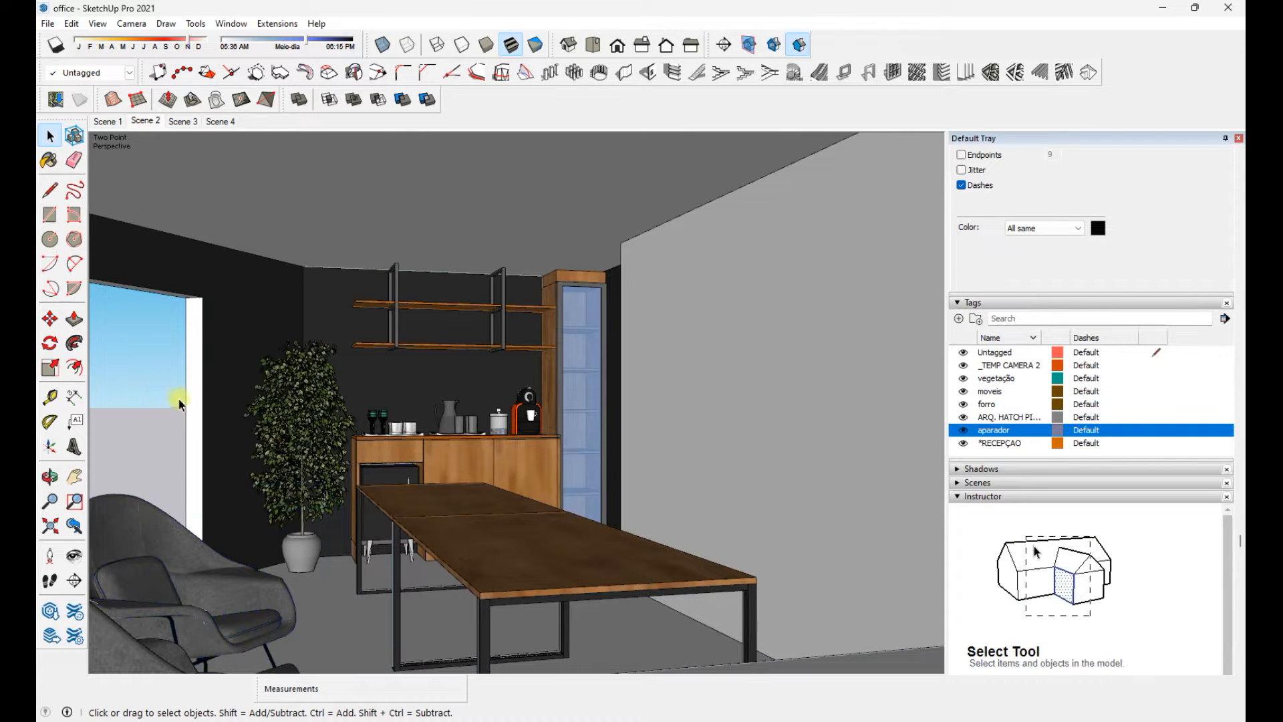
{"action": "right_click", "coordinate": [148, 122]}
{"action": "left_click", "coordinate": [197, 183]}
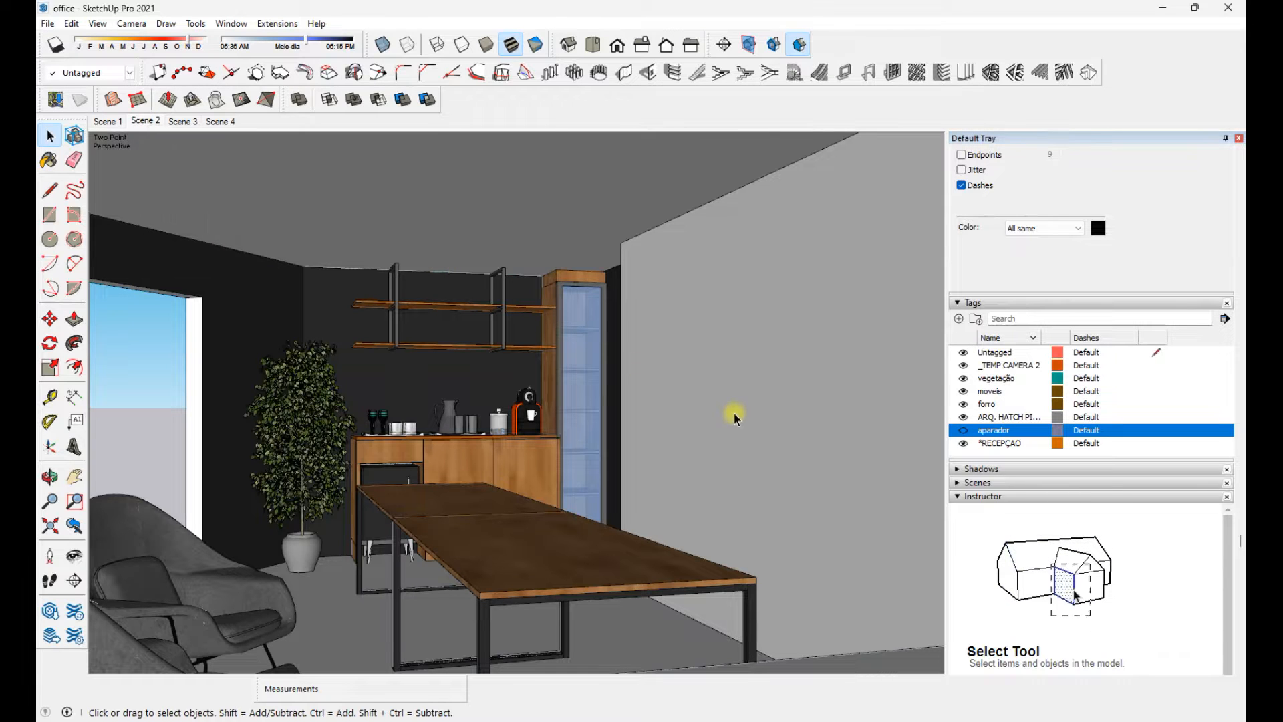
Move both armchairs along the black cabinet toward the angled doorway, starting from the Scene 1 plan view
{"action": "left_click", "coordinate": [107, 121]}
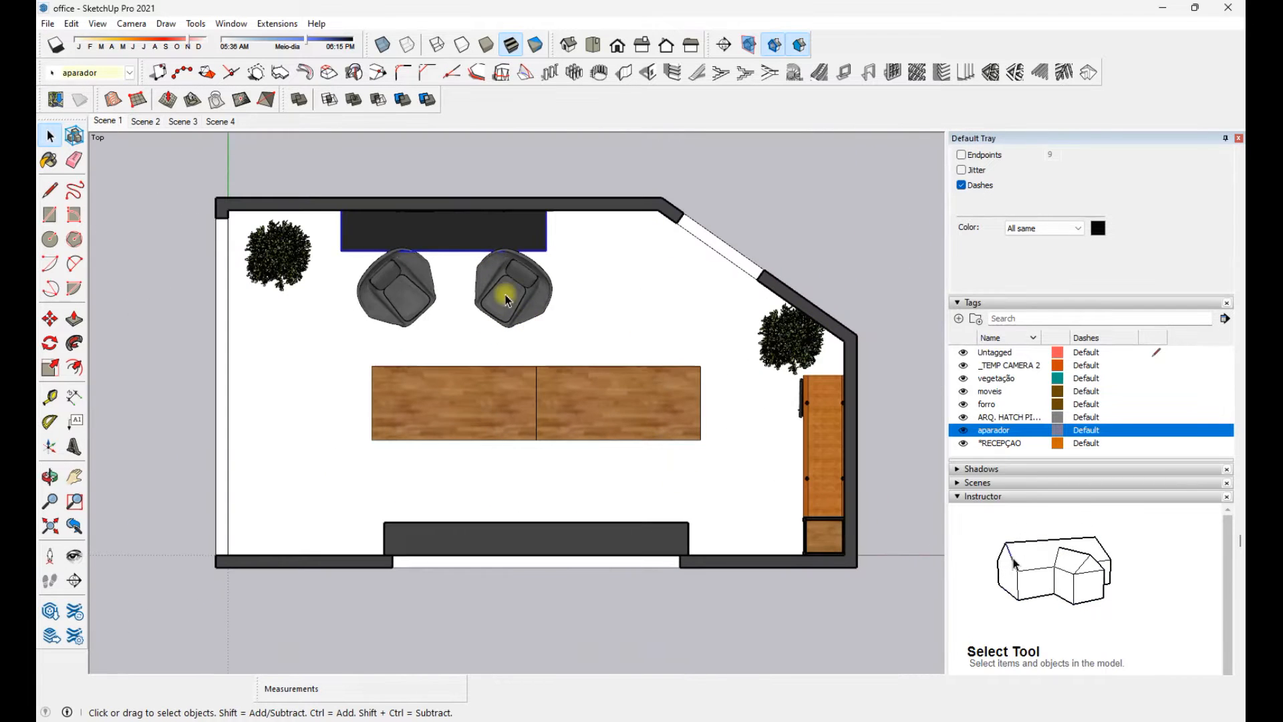
{"action": "left_click", "coordinate": [578, 331]}
{"action": "left_click", "coordinate": [662, 309]}
{"action": "key", "text": "space"}
{"action": "left_click", "coordinate": [662, 310]}
{"action": "middle_click_drag", "start_coordinate": [736, 314], "coordinate": [721, 262]}
{"action": "scroll", "coordinate": [555, 395], "scroll_direction": "up", "scroll_amount": 2}
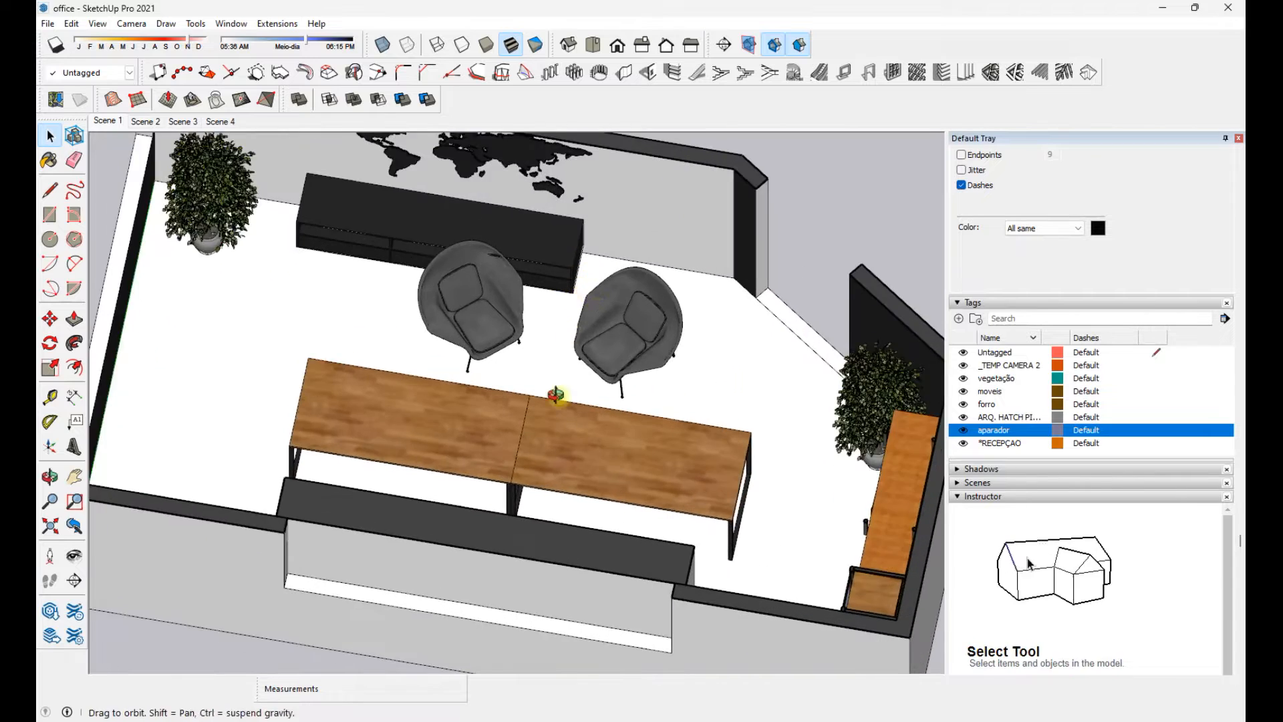
{"action": "middle_click_drag", "start_coordinate": [556, 395], "coordinate": [605, 489]}
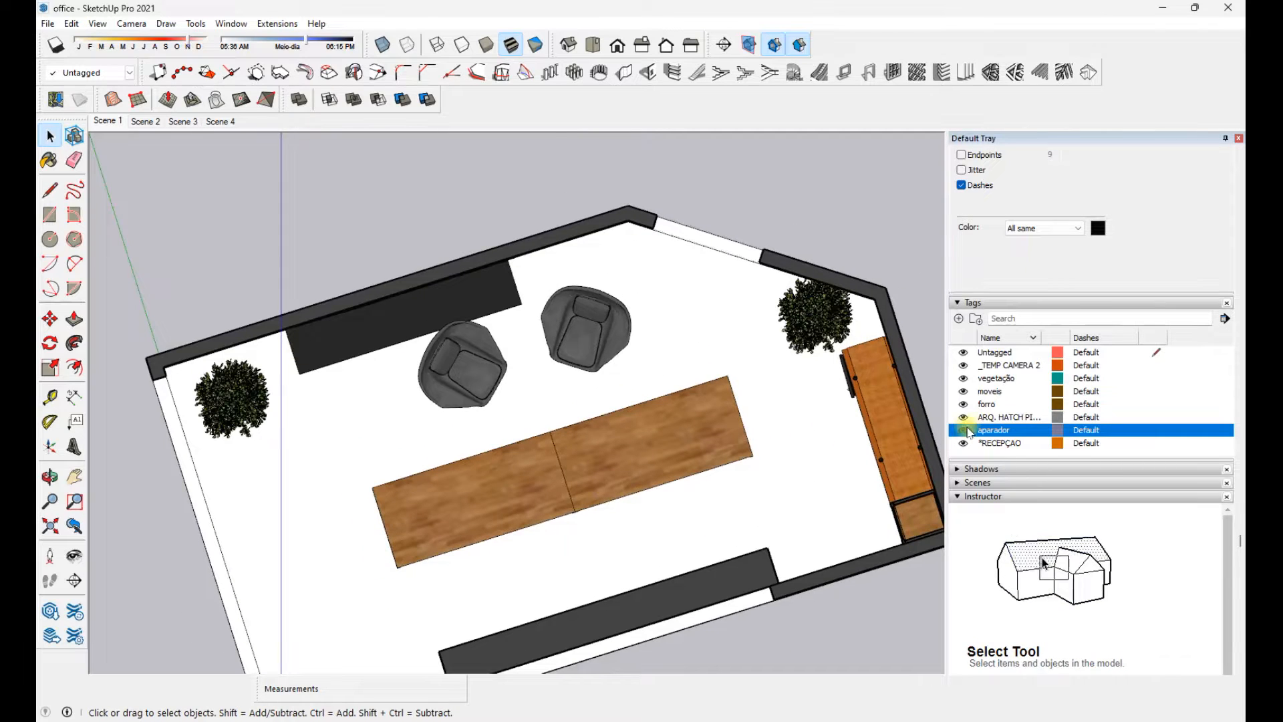
Extrude the shelf profiles on the bookcase's inner side 3.62 m across to the opposite side
{"action": "left_click", "coordinate": [195, 123]}
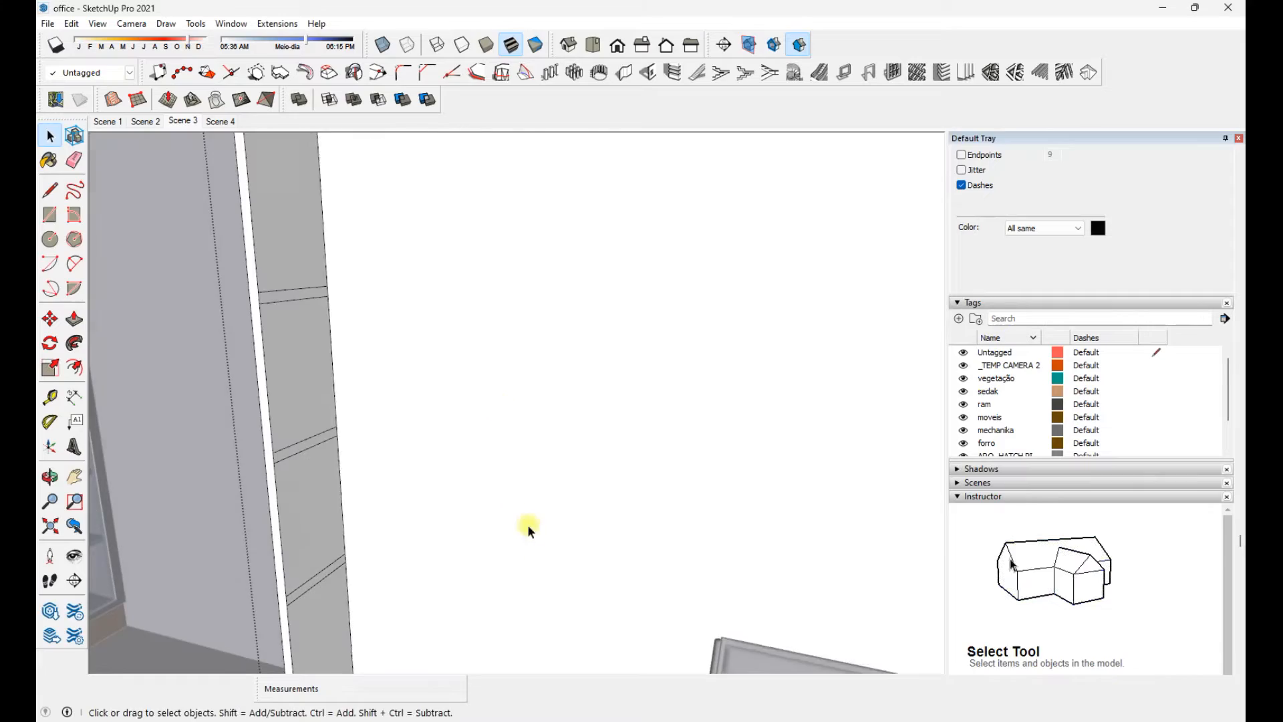
{"action": "key", "text": "p"}
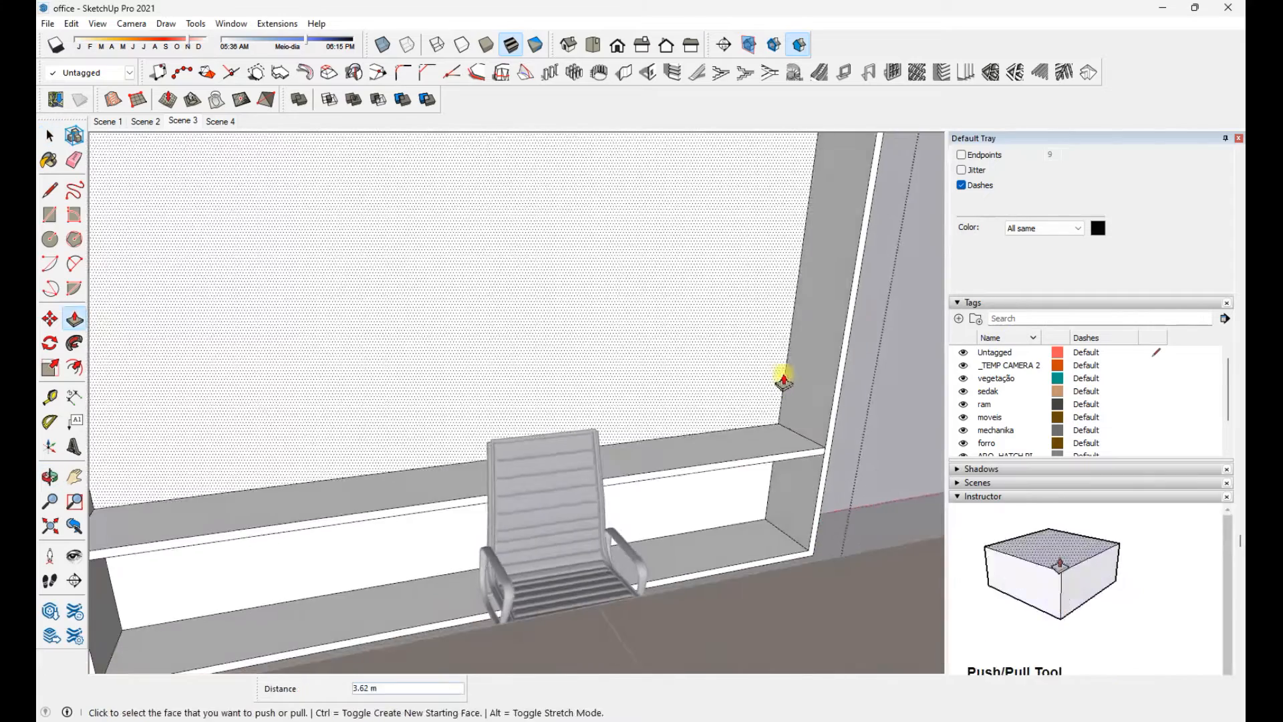
{"action": "middle_click_drag", "start_coordinate": [784, 377], "coordinate": [633, 397]}
{"action": "left_click", "coordinate": [261, 347]}
{"action": "scroll", "coordinate": [438, 282], "scroll_direction": "up", "scroll_amount": 3}
{"action": "left_click", "coordinate": [439, 282]}
{"action": "middle_click_drag", "start_coordinate": [439, 282], "coordinate": [775, 345]}
{"action": "key", "text": "space"}
{"action": "key", "text": "p"}
{"action": "left_click", "coordinate": [304, 261]}
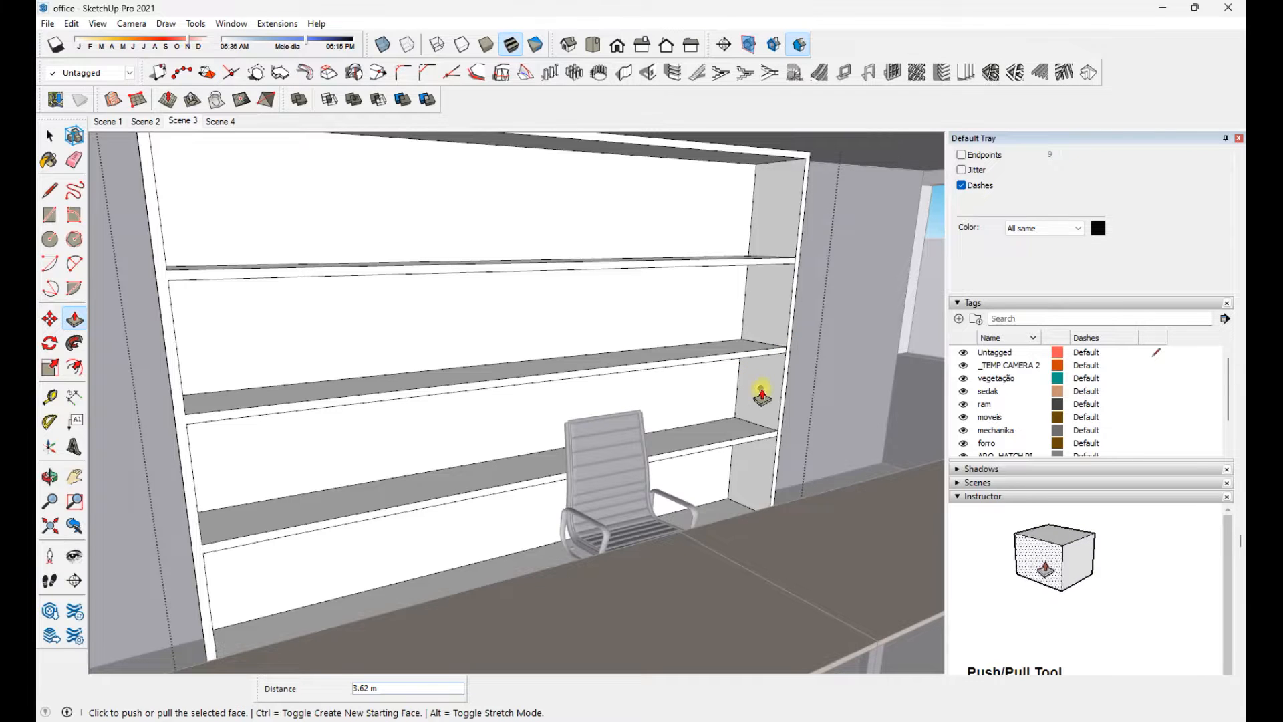
Paint the office chair behind the tables with the dark Color M08
{"action": "middle_click_drag", "start_coordinate": [764, 409], "coordinate": [392, 619]}
{"action": "scroll", "coordinate": [297, 602], "scroll_direction": "up", "scroll_amount": 3}
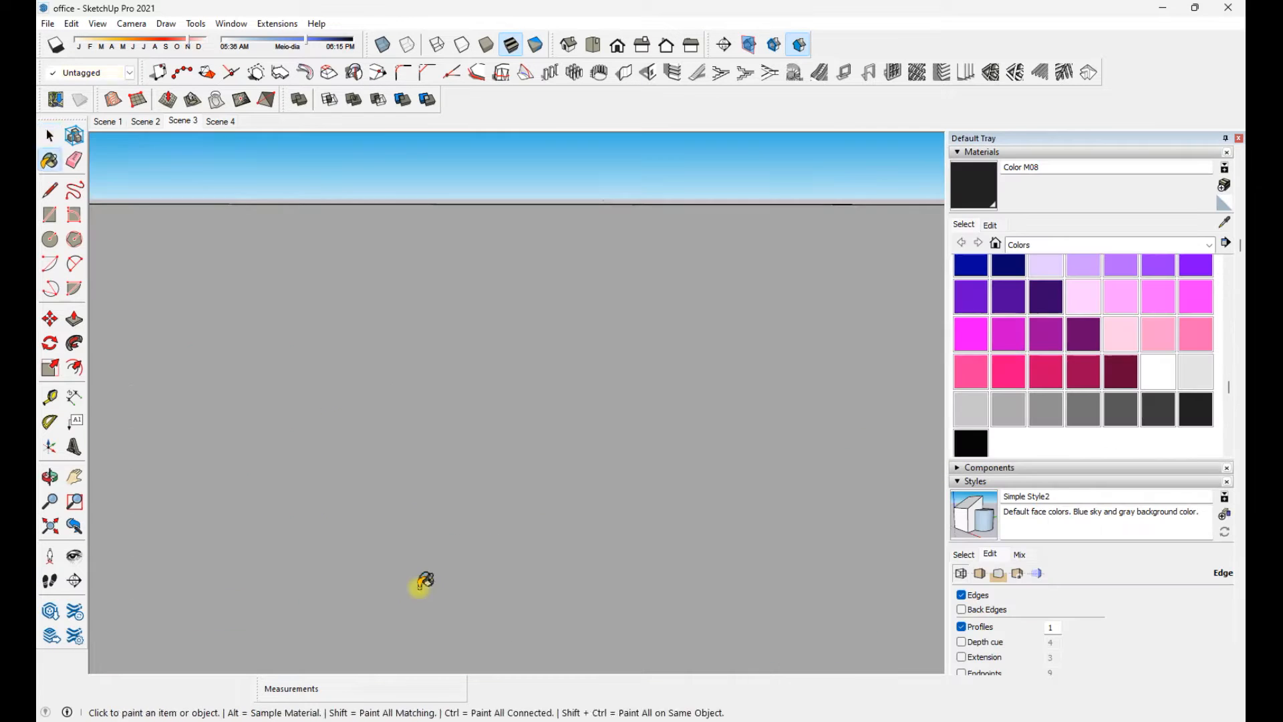
{"action": "key", "text": "space"}
Turn off dashed edges in the Scene 2 style, save it as a new style, and go to Scene 3
{"action": "left_click", "coordinate": [144, 122]}
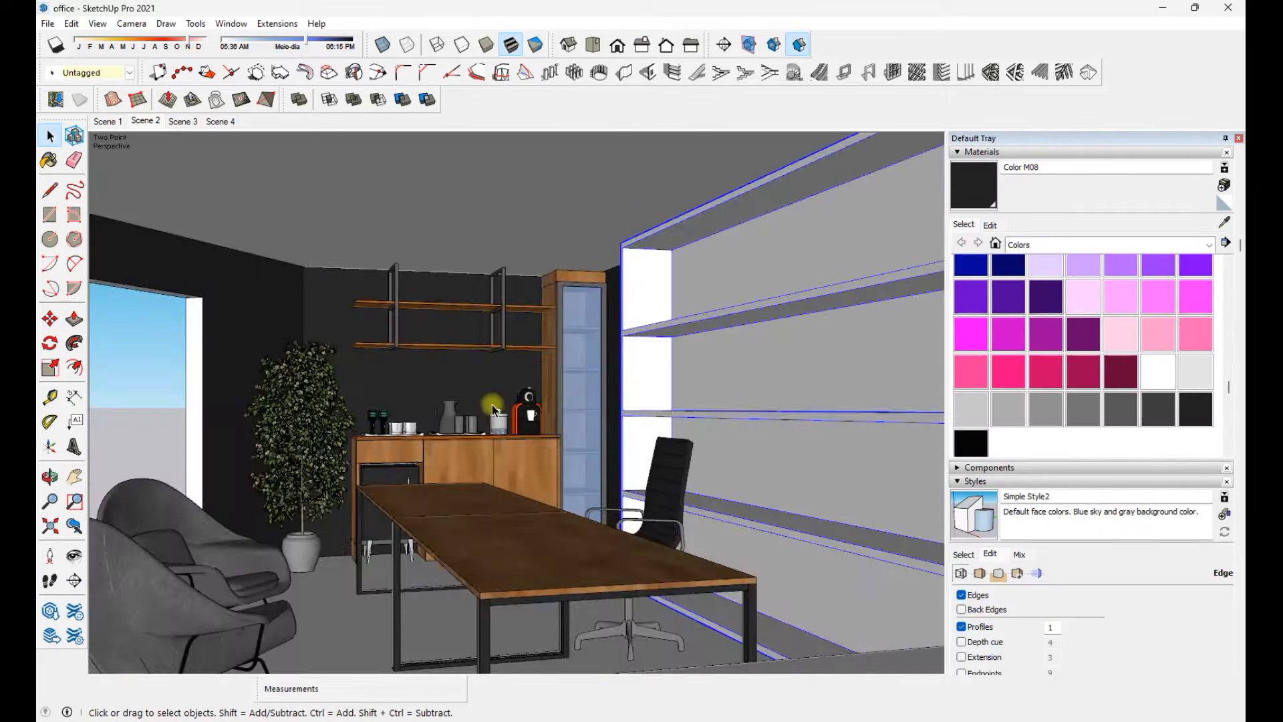
{"action": "scroll", "coordinate": [1096, 468], "scroll_direction": "down", "scroll_amount": 3}
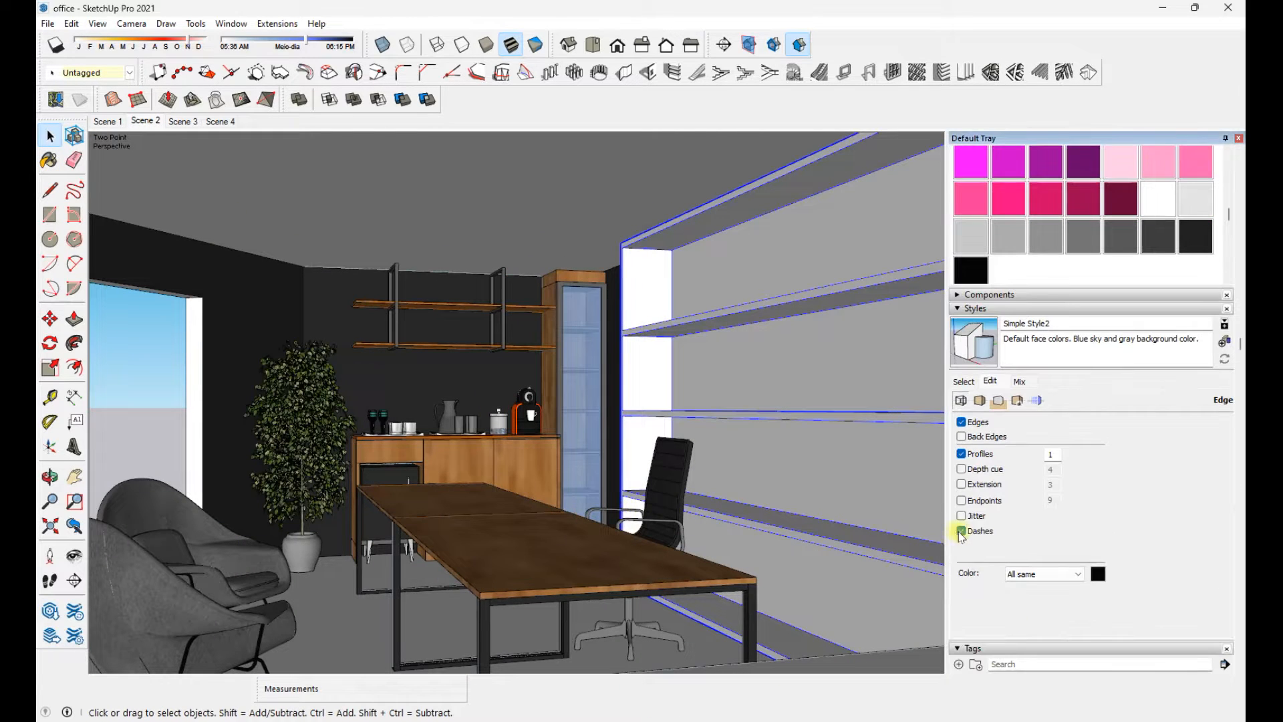
{"action": "left_click", "coordinate": [140, 122]}
{"action": "left_click", "coordinate": [662, 431]}
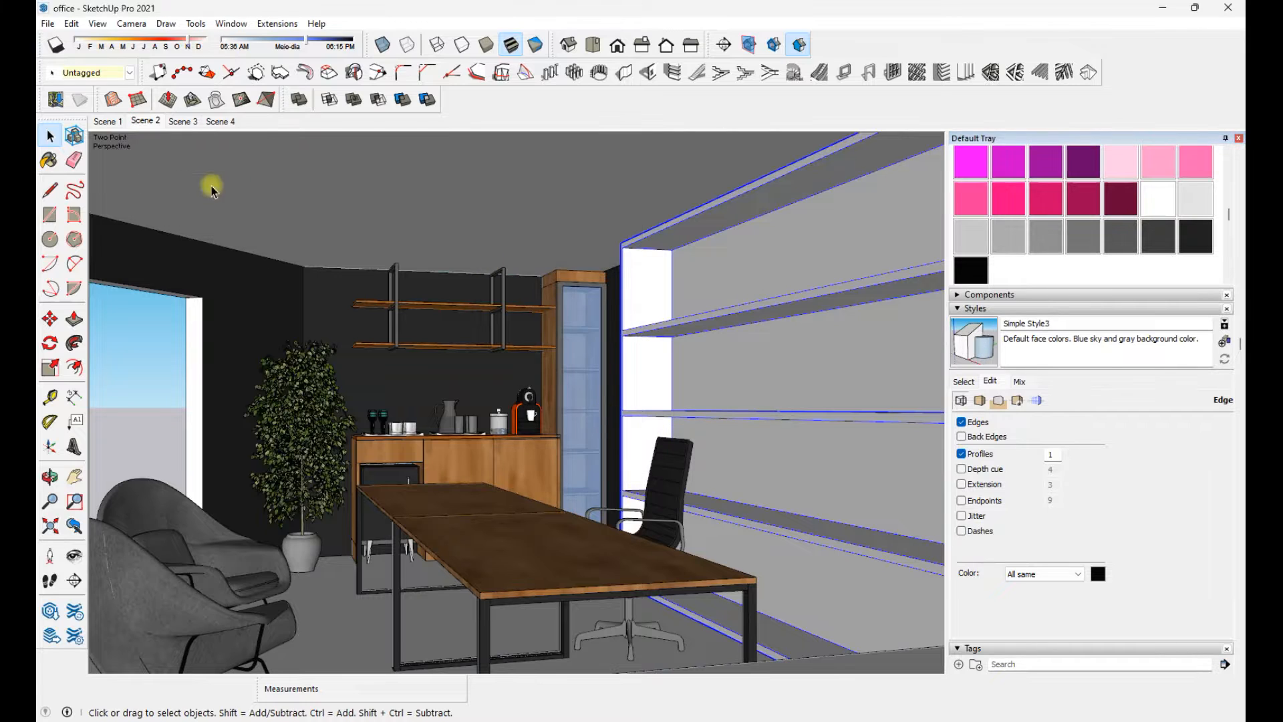
{"action": "left_click", "coordinate": [183, 122]}
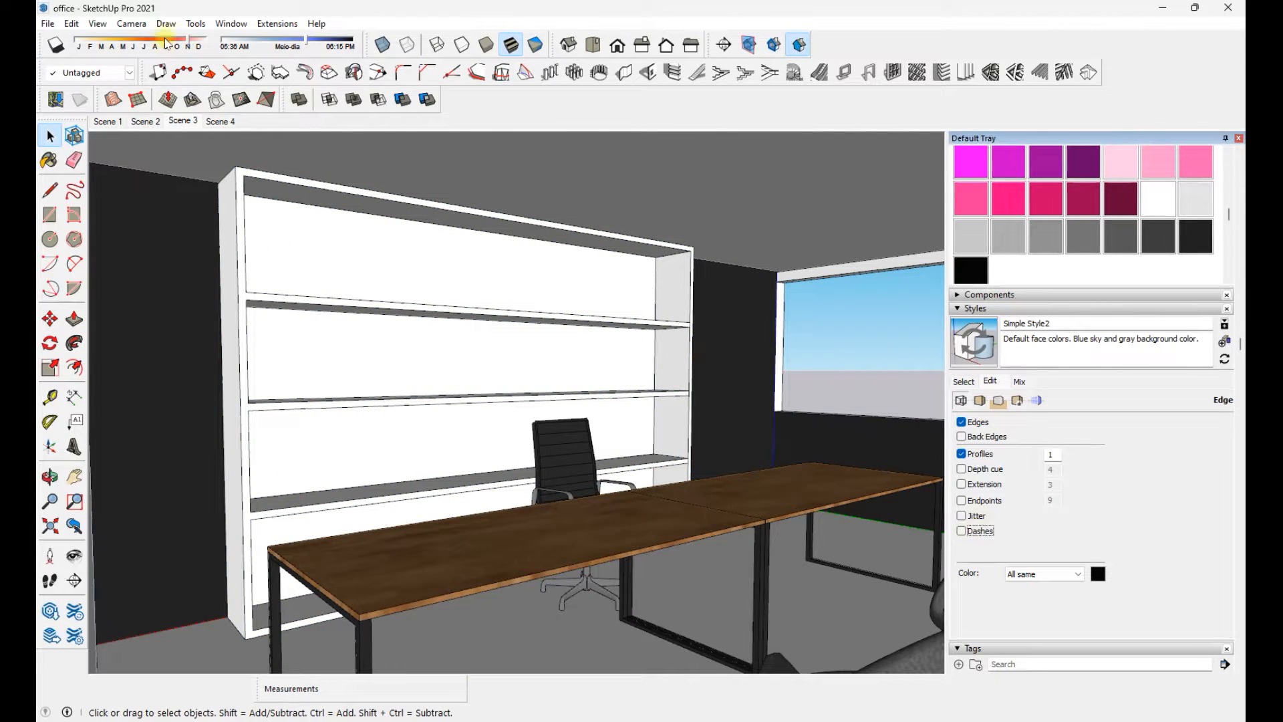
Move the potted plant slightly across the floor in the window corner beside the world map wall
{"action": "left_click", "coordinate": [220, 121]}
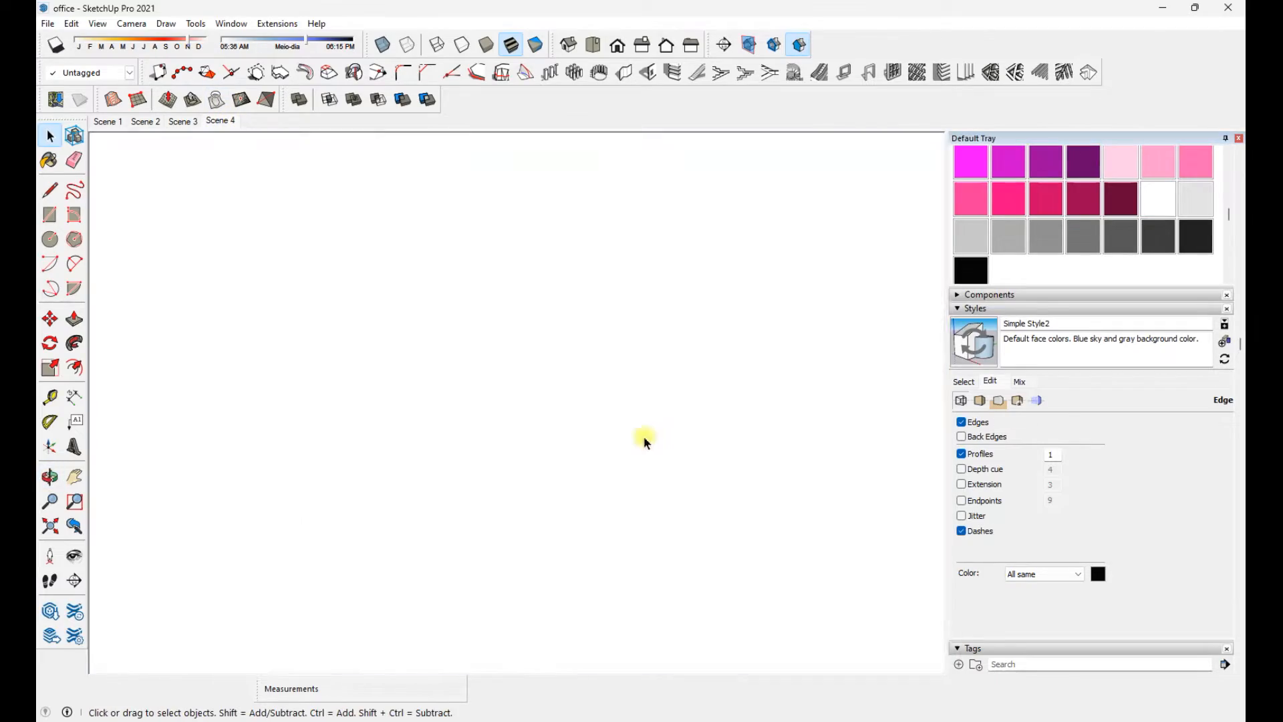
{"action": "middle_click_drag", "start_coordinate": [615, 421], "coordinate": [468, 494]}
{"action": "left_click", "coordinate": [271, 611]}
{"action": "key", "text": "m"}
{"action": "left_click", "coordinate": [408, 591]}
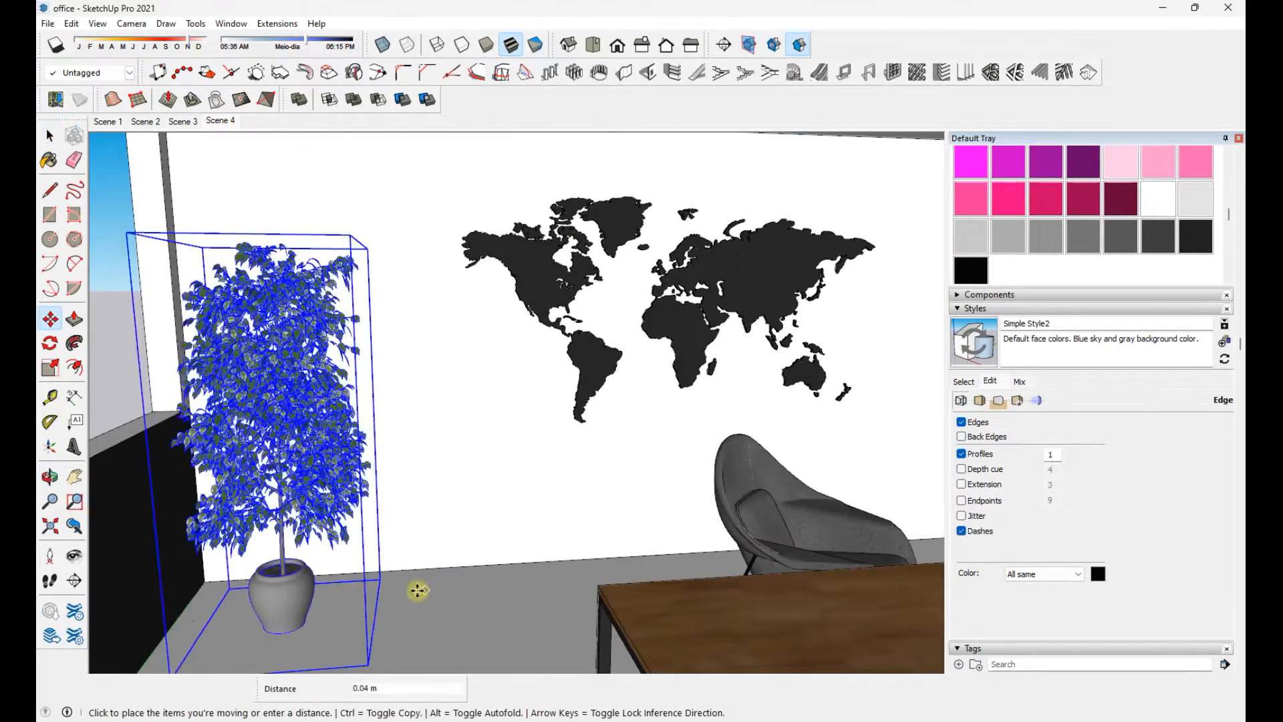
{"action": "left_click", "coordinate": [418, 590]}
{"action": "middle_click_drag", "start_coordinate": [418, 590], "coordinate": [280, 508]}
{"action": "left_click", "coordinate": [49, 136]}
Set the Scene 4 camera to two-point perspective, reframe the view, and update the scene
{"action": "left_click", "coordinate": [220, 121]}
{"action": "left_click", "coordinate": [132, 24]}
{"action": "left_click", "coordinate": [164, 123]}
{"action": "middle_click_drag", "start_coordinate": [543, 420], "coordinate": [526, 334], "text": "shift"}
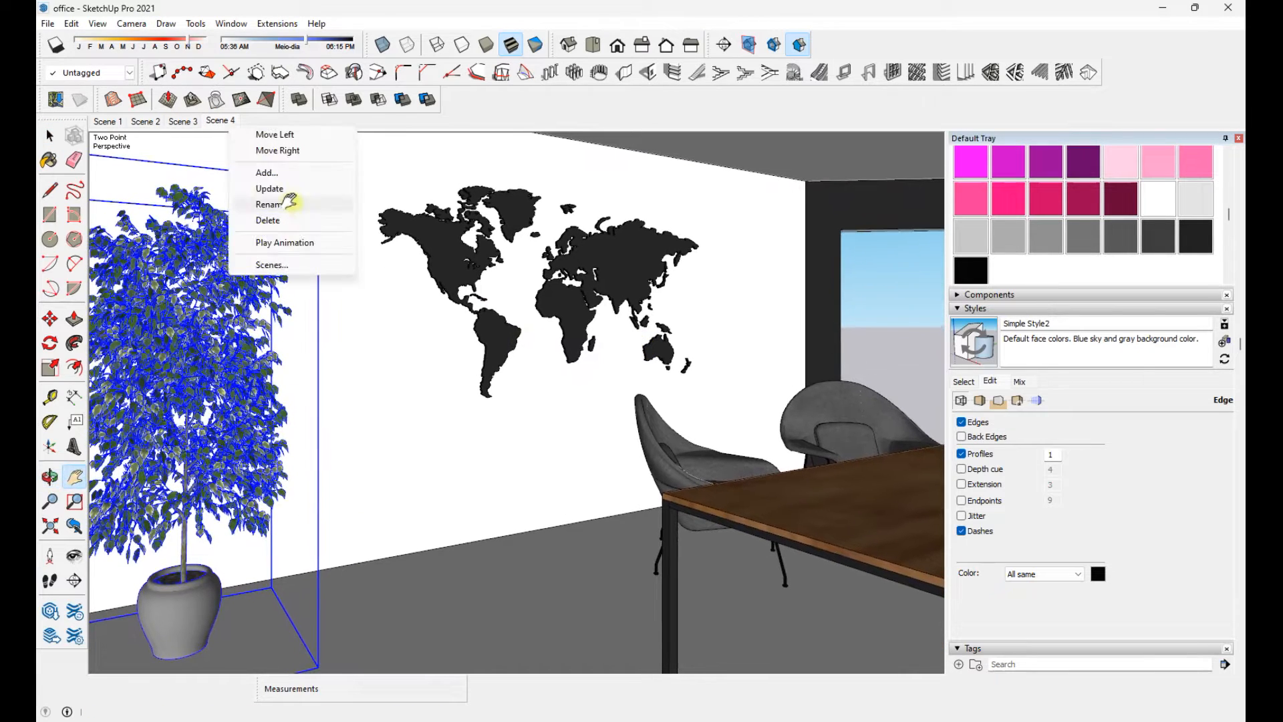
{"action": "key", "text": "space"}
{"action": "left_click", "coordinate": [183, 121]}
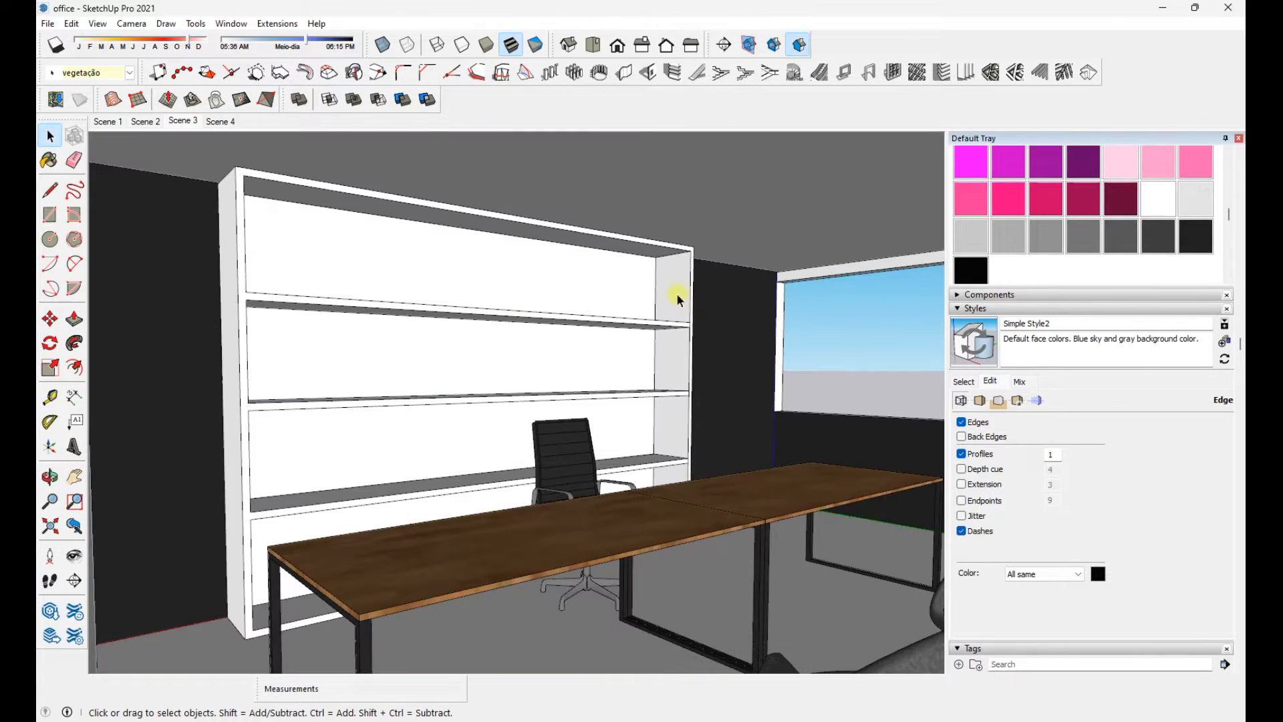
{"action": "middle_click_drag", "start_coordinate": [677, 472], "coordinate": [614, 503]}
{"action": "middle_click_drag", "start_coordinate": [496, 492], "coordinate": [662, 308]}
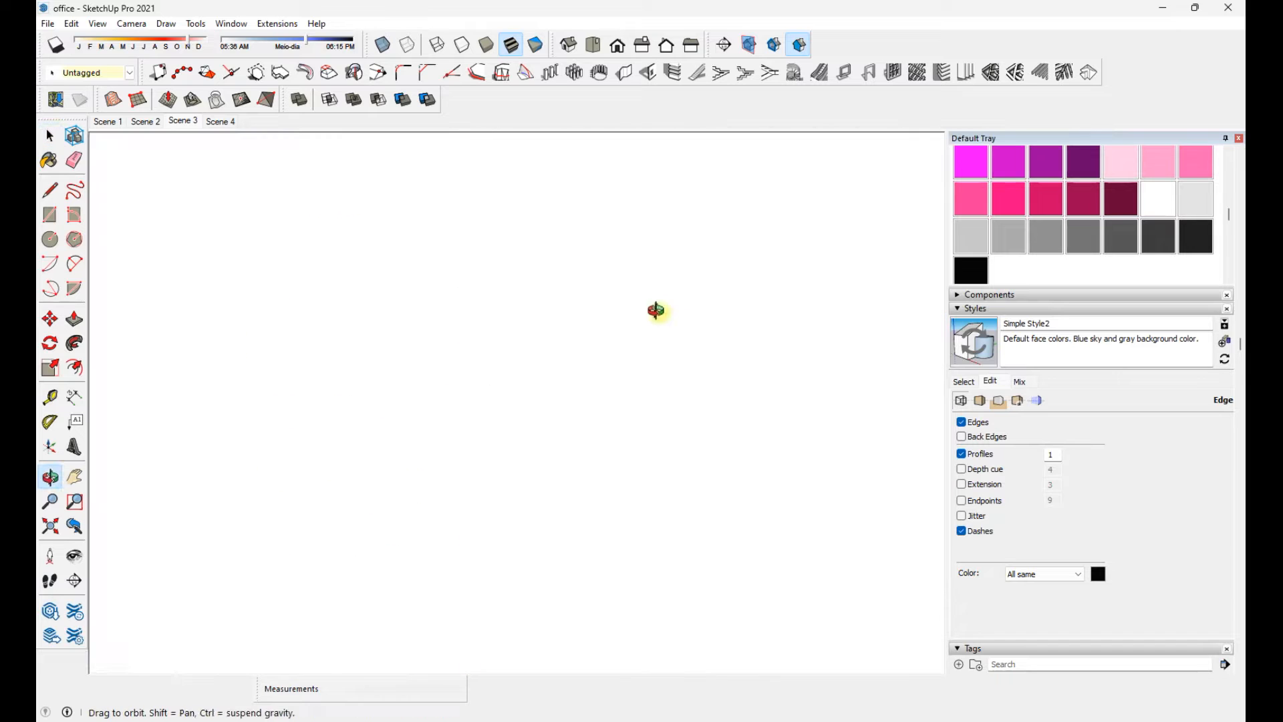
{"action": "left_click", "coordinate": [181, 121]}
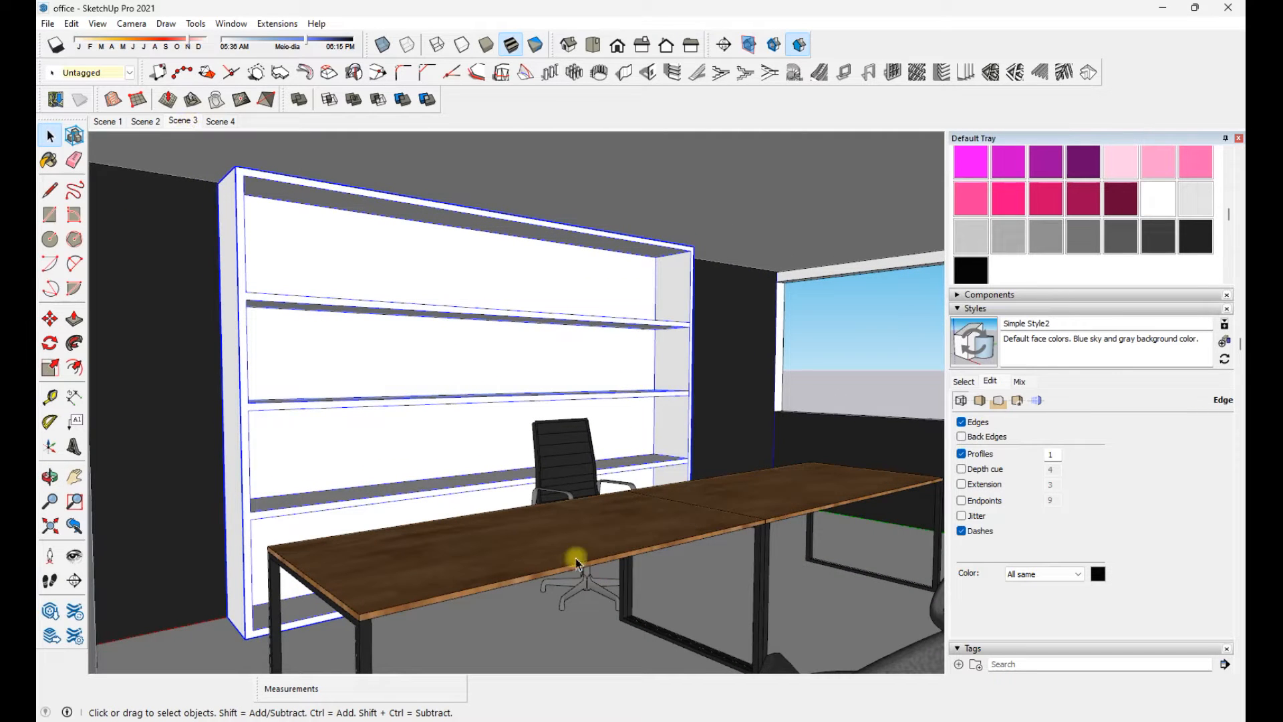
Switch to the 2204_escritorio_final model and copy its grey sofa into the office model
{"action": "mouse_move", "coordinate": [739, 718]}
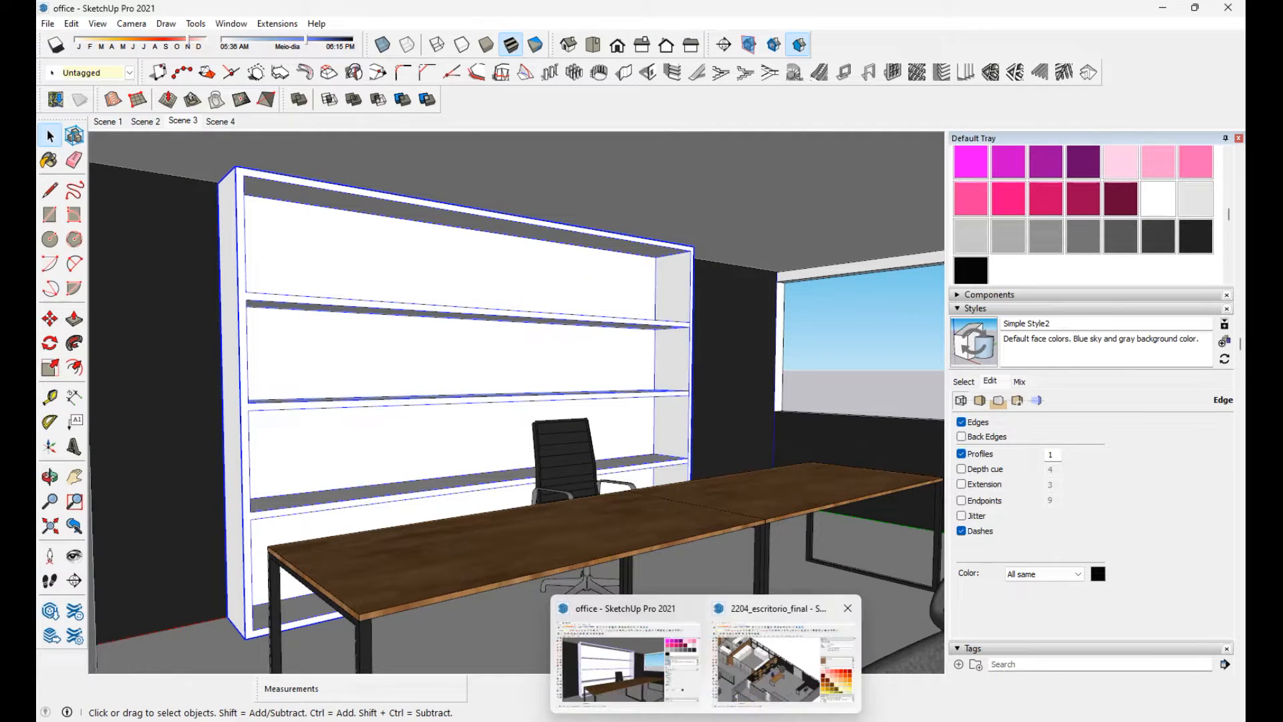
{"action": "left_click", "coordinate": [775, 695]}
{"action": "mouse_move", "coordinate": [564, 570]}
{"action": "middle_mouse_down"}
{"action": "mouse_move", "coordinate": [453, 496]}
{"action": "mouse_move", "coordinate": [480, 452]}
{"action": "mouse_move", "coordinate": [512, 513]}
{"action": "middle_mouse_up"}
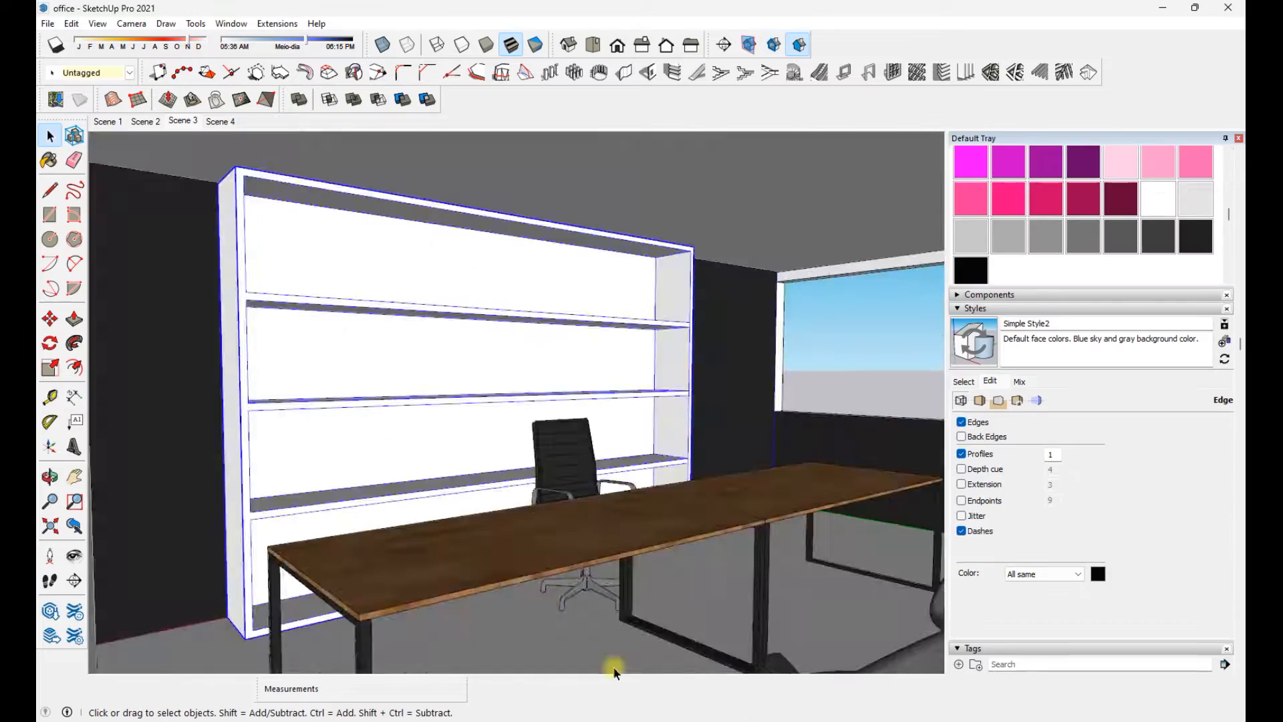
{"action": "middle_click_drag", "start_coordinate": [611, 669], "coordinate": [516, 507]}
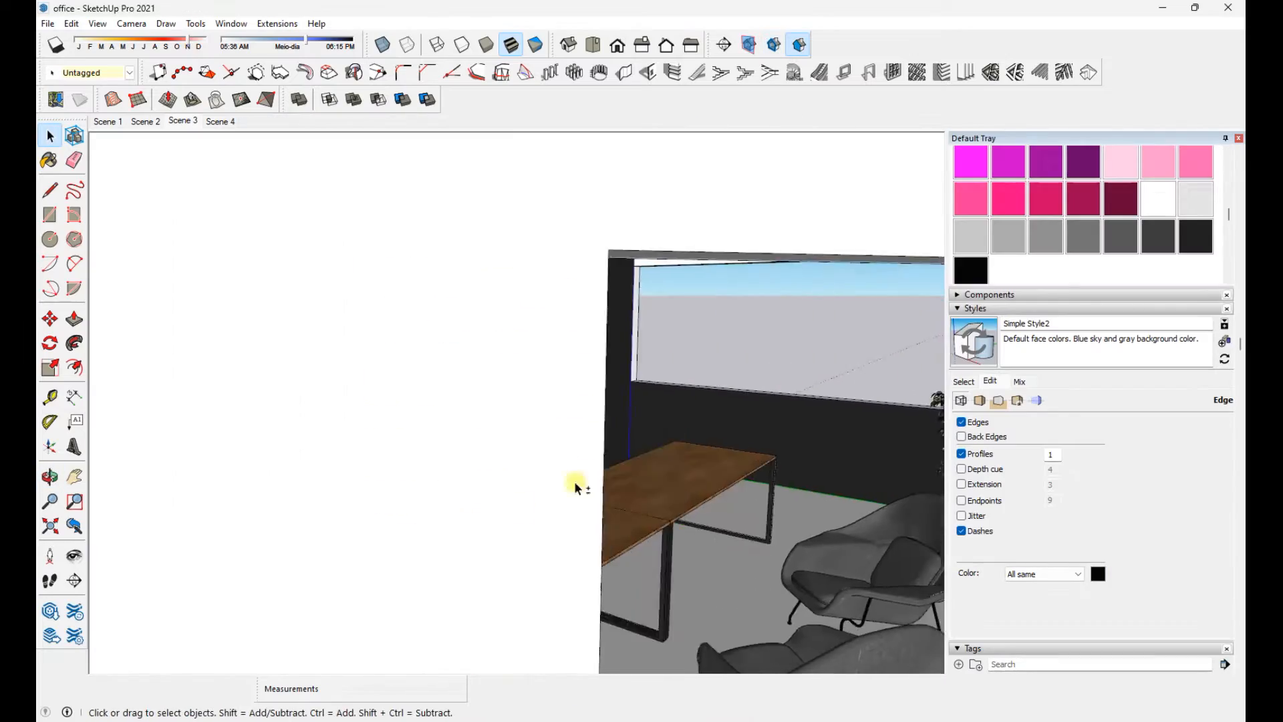
{"action": "left_click", "coordinate": [106, 121]}
Rotate the grey sofa and place it with its back against the window wall, near the potted plant
{"action": "mouse_move", "coordinate": [343, 429]}
{"action": "middle_mouse_down"}
{"action": "mouse_move", "coordinate": [439, 467]}
{"action": "mouse_move", "coordinate": [450, 395]}
{"action": "mouse_move", "coordinate": [452, 495]}
{"action": "mouse_move", "coordinate": [422, 458]}
{"action": "middle_mouse_up"}
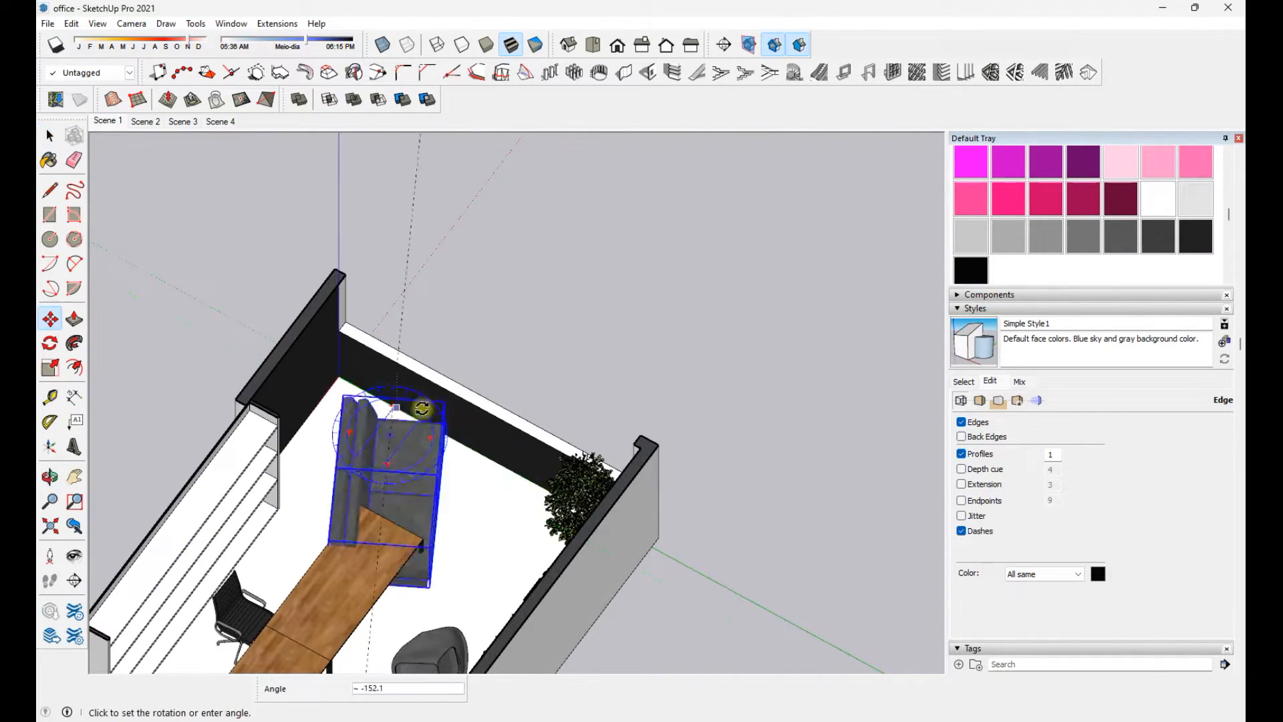
{"action": "left_click", "coordinate": [453, 461]}
{"action": "scroll", "coordinate": [453, 462], "scroll_direction": "up", "scroll_amount": 3}
{"action": "left_click", "coordinate": [602, 510]}
{"action": "key", "text": "space"}
{"action": "middle_click_drag", "start_coordinate": [602, 510], "coordinate": [455, 415]}
Measure the clearance between the sofa and the end of the wooden tables in the Scene 1 plan
{"action": "left_click", "coordinate": [108, 121]}
{"action": "left_click", "coordinate": [51, 397]}
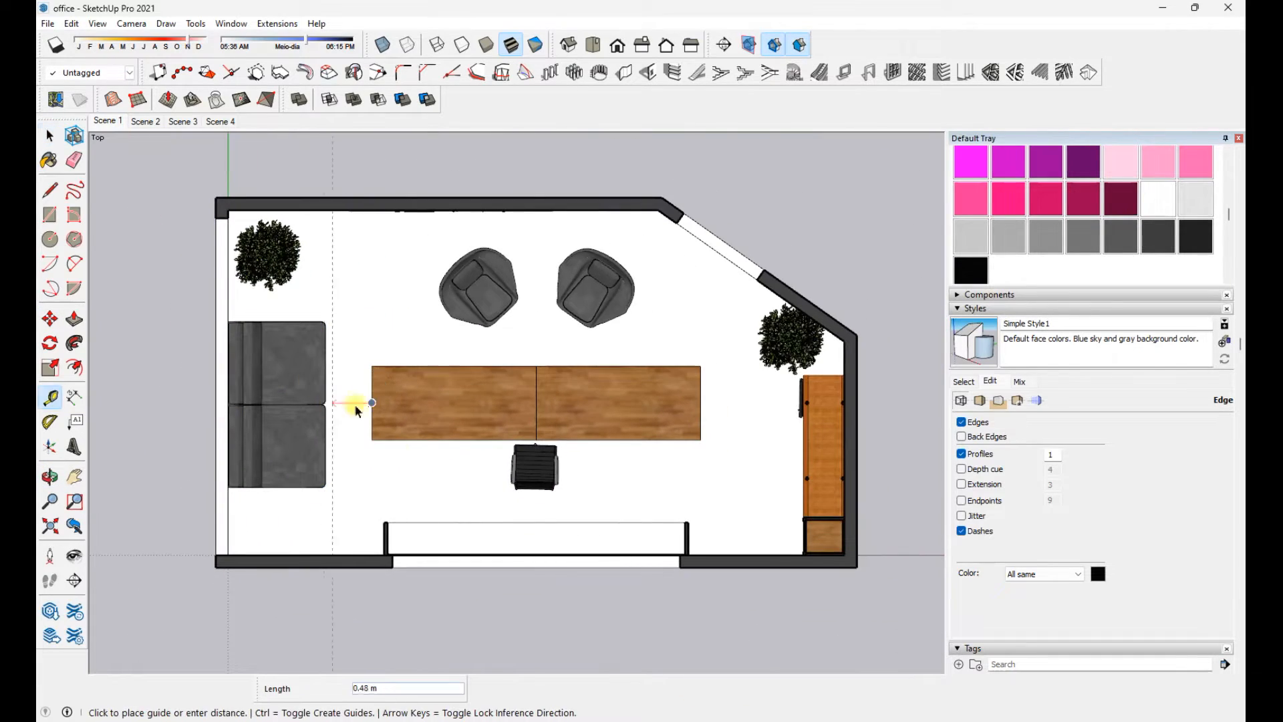
{"action": "key", "text": "space"}
{"action": "middle_click_drag", "start_coordinate": [355, 409], "coordinate": [256, 218]}
Paint the large bookcase with the dark Color M08 and sample the Wood Floor material from the coffee cabinet
{"action": "left_click", "coordinate": [144, 121]}
{"action": "scroll", "coordinate": [537, 394], "scroll_direction": "up", "scroll_amount": 1}
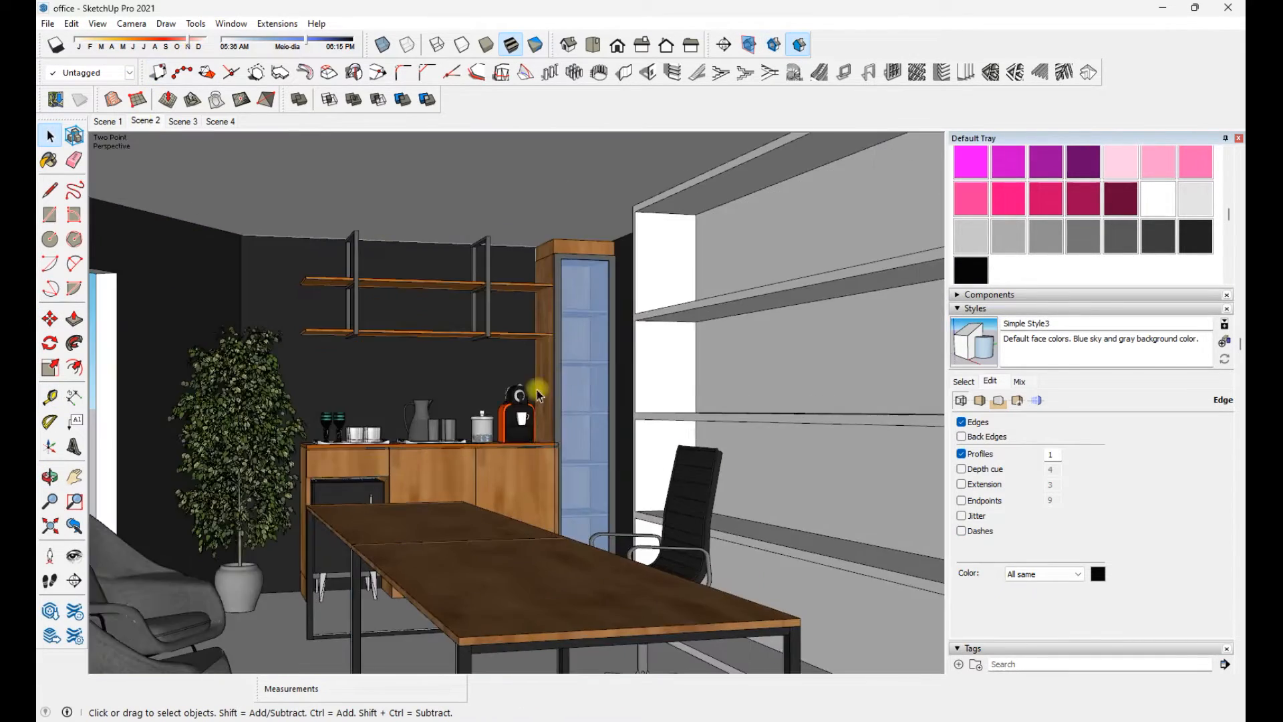
{"action": "middle_click_drag", "start_coordinate": [554, 347], "coordinate": [535, 372]}
{"action": "key", "text": "b"}
{"action": "left_click", "coordinate": [642, 408]}
{"action": "mouse_move", "coordinate": [642, 408]}
{"action": "middle_mouse_down"}
{"action": "mouse_move", "coordinate": [807, 466]}
{"action": "mouse_move", "coordinate": [657, 376]}
{"action": "mouse_move", "coordinate": [622, 428]}
{"action": "middle_mouse_up"}
{"action": "left_click", "coordinate": [157, 501], "text": "alt"}
{"action": "key", "text": "space"}
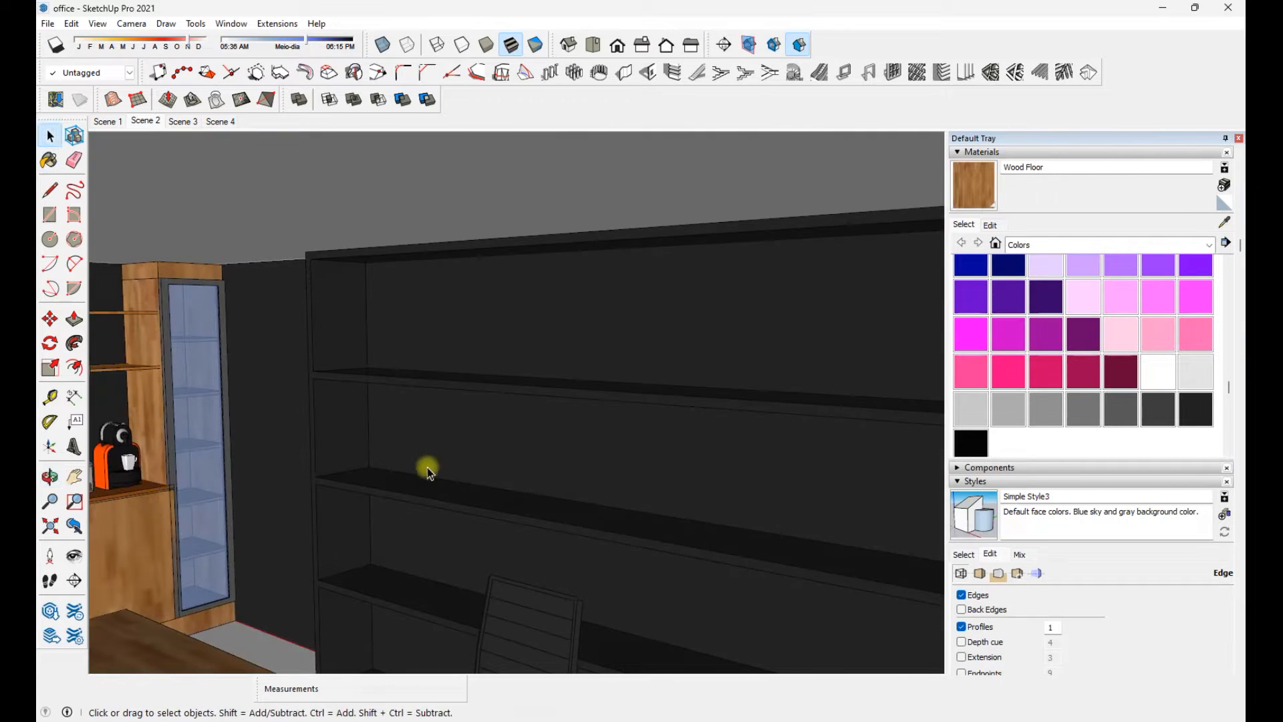
Paint the large bookcase's back panel with the Wood Floor material and view the result in Scene 3
{"action": "triple_click", "coordinate": [446, 439]}
{"action": "key", "text": "b"}
{"action": "left_click", "coordinate": [381, 611]}
{"action": "key", "text": "space"}
{"action": "left_click", "coordinate": [182, 121]}
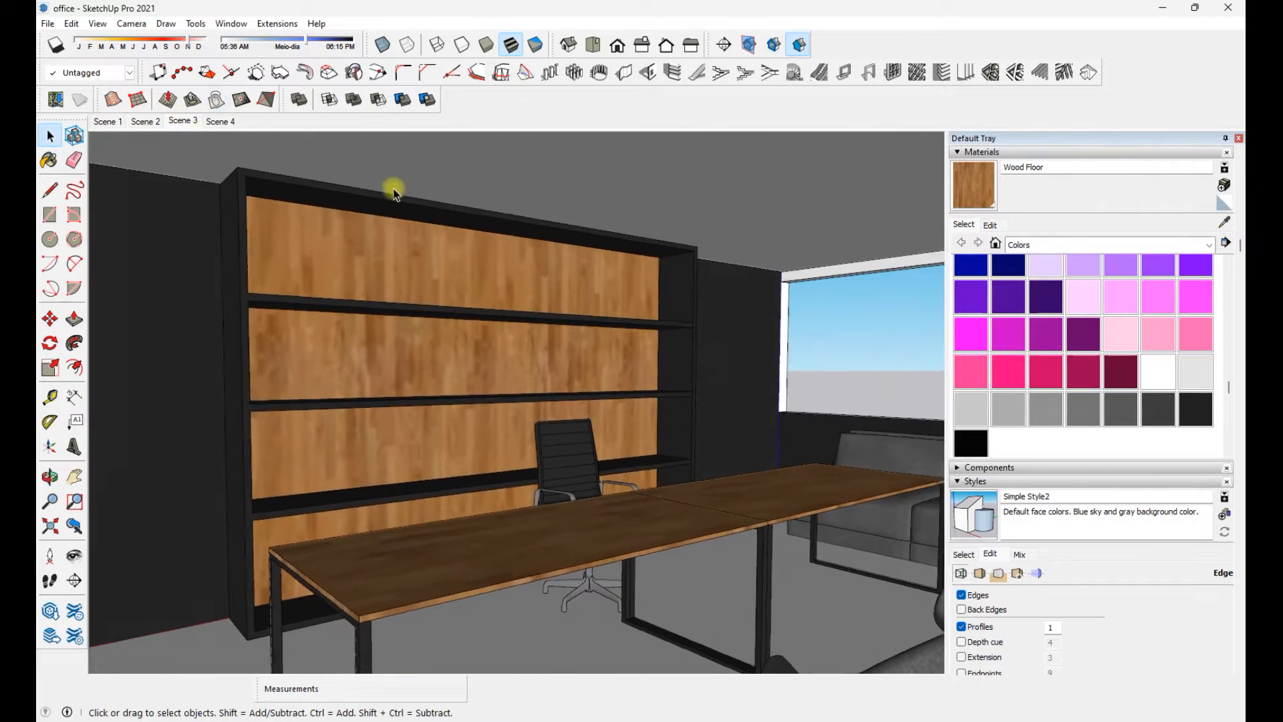
Try to divide the upper edge of the bookcase's wood back panel into segments
{"action": "key", "text": "l"}
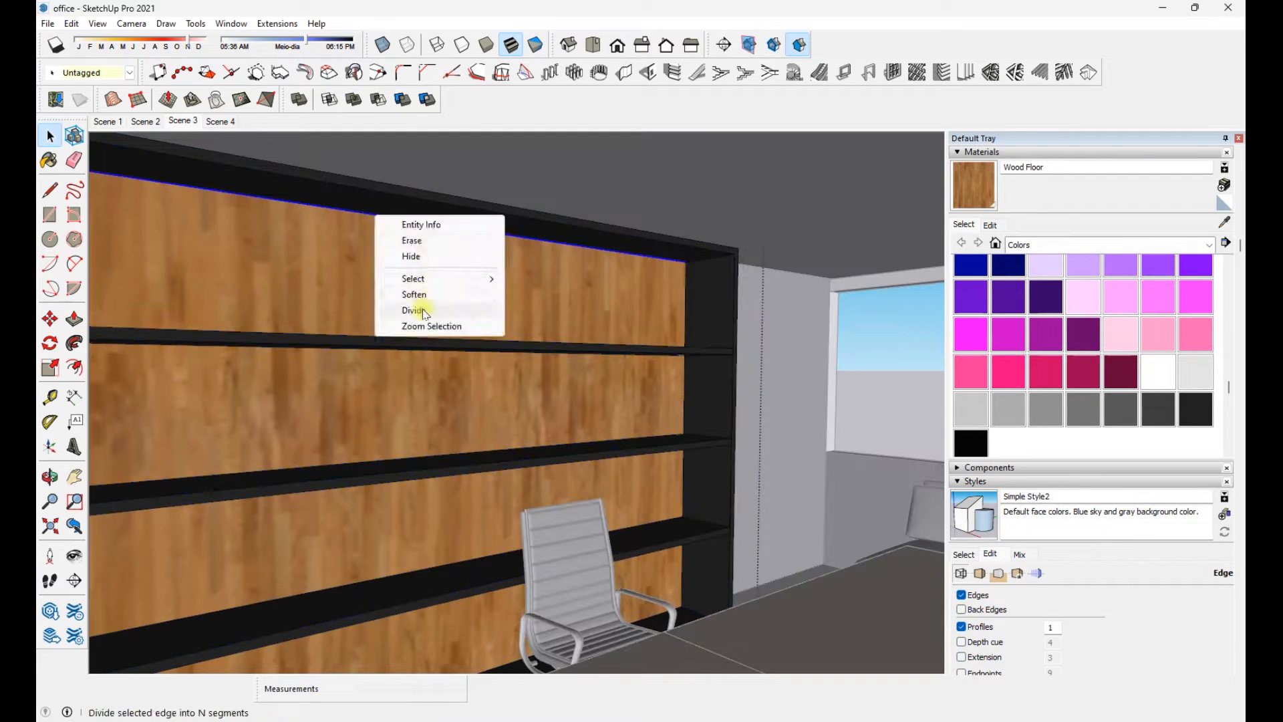
{"action": "left_click", "coordinate": [414, 310]}
{"action": "middle_click_drag", "start_coordinate": [575, 292], "coordinate": [669, 444]}
{"action": "left_click", "coordinate": [183, 121]}
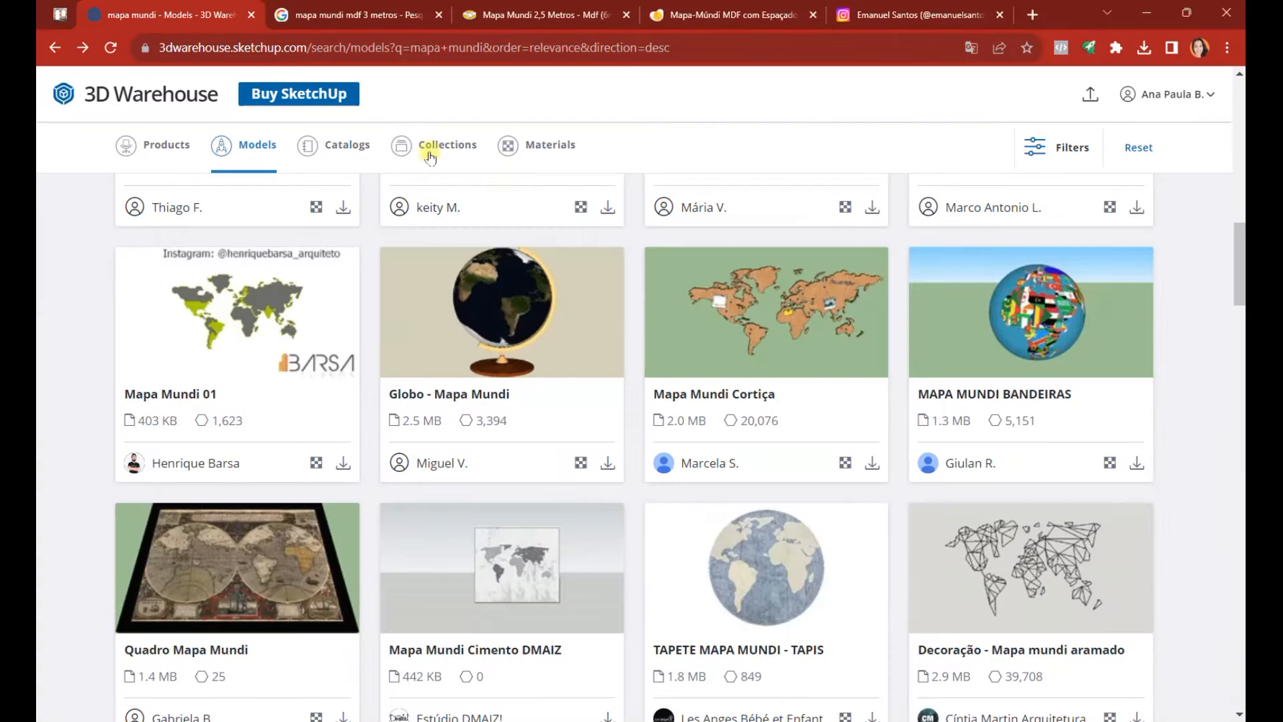
Search the 3D Warehouse models for PERSIANA ROLO instead of the world map
{"action": "scroll", "coordinate": [446, 228], "scroll_direction": "up", "scroll_amount": 10}
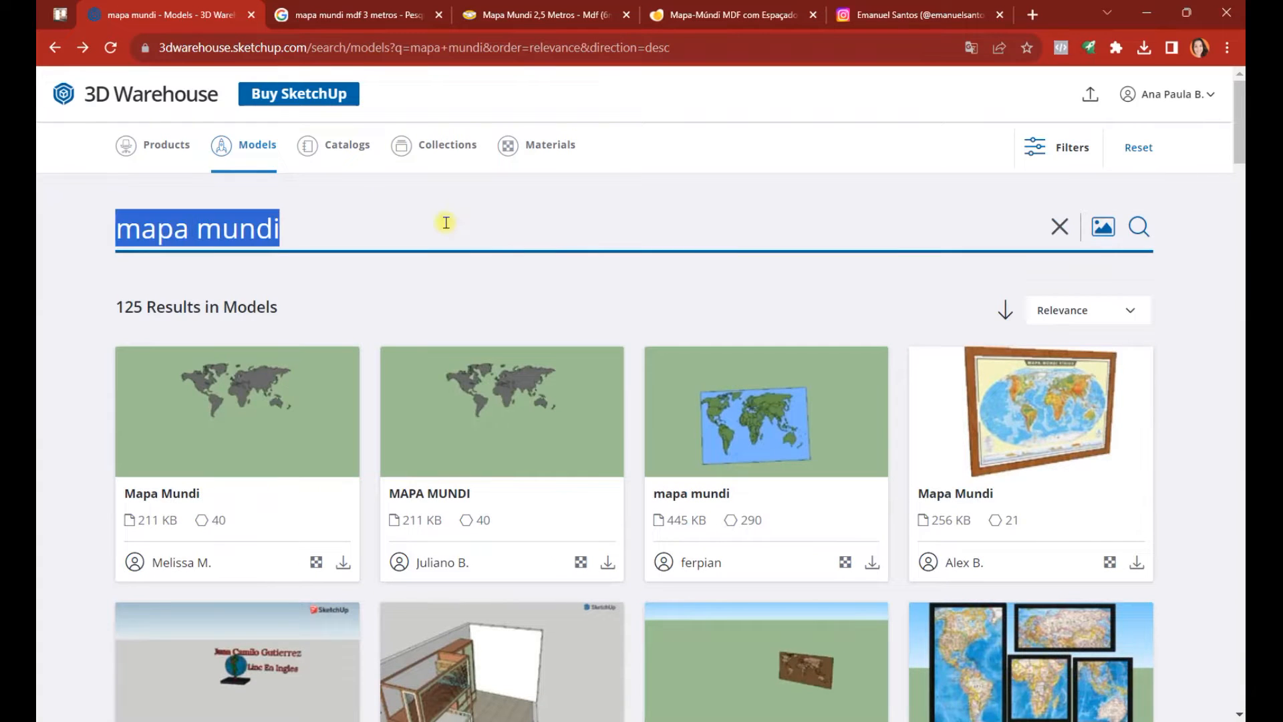
{"action": "left_click", "coordinate": [446, 223]}
{"action": "type", "text": "PERSIANA ROLO"}
{"action": "key", "text": "Return"}
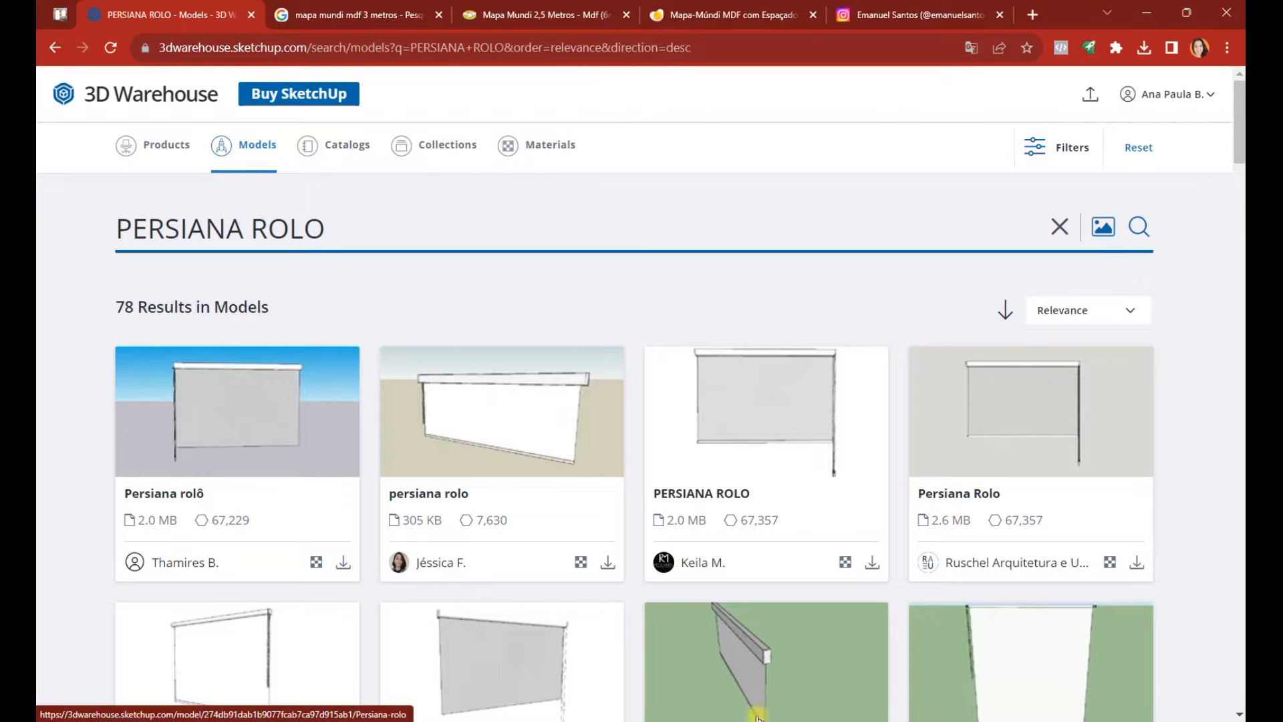
Switch back to SketchUp and bring the roller blind into the office model near the window wall
{"action": "mouse_move", "coordinate": [745, 696]}
{"action": "left_click", "coordinate": [748, 662]}
{"action": "middle_click_drag", "start_coordinate": [639, 306], "coordinate": [533, 441]}
{"action": "left_click", "coordinate": [630, 622]}
{"action": "middle_click_drag", "start_coordinate": [630, 579], "coordinate": [452, 254]}
{"action": "left_click", "coordinate": [406, 482]}
{"action": "scroll", "coordinate": [315, 407], "scroll_direction": "up", "scroll_amount": 3}
Move the roller blind so its upper corner meets the window opening's upper corner beside the bookcase wall
{"action": "middle_click_drag", "start_coordinate": [315, 407], "coordinate": [564, 333]}
{"action": "key", "text": "m"}
{"action": "left_click", "coordinate": [504, 206]}
{"action": "scroll", "coordinate": [495, 188], "scroll_direction": "up", "scroll_amount": 2}
{"action": "left_click", "coordinate": [494, 187]}
{"action": "scroll", "coordinate": [693, 347], "scroll_direction": "down", "scroll_amount": 3}
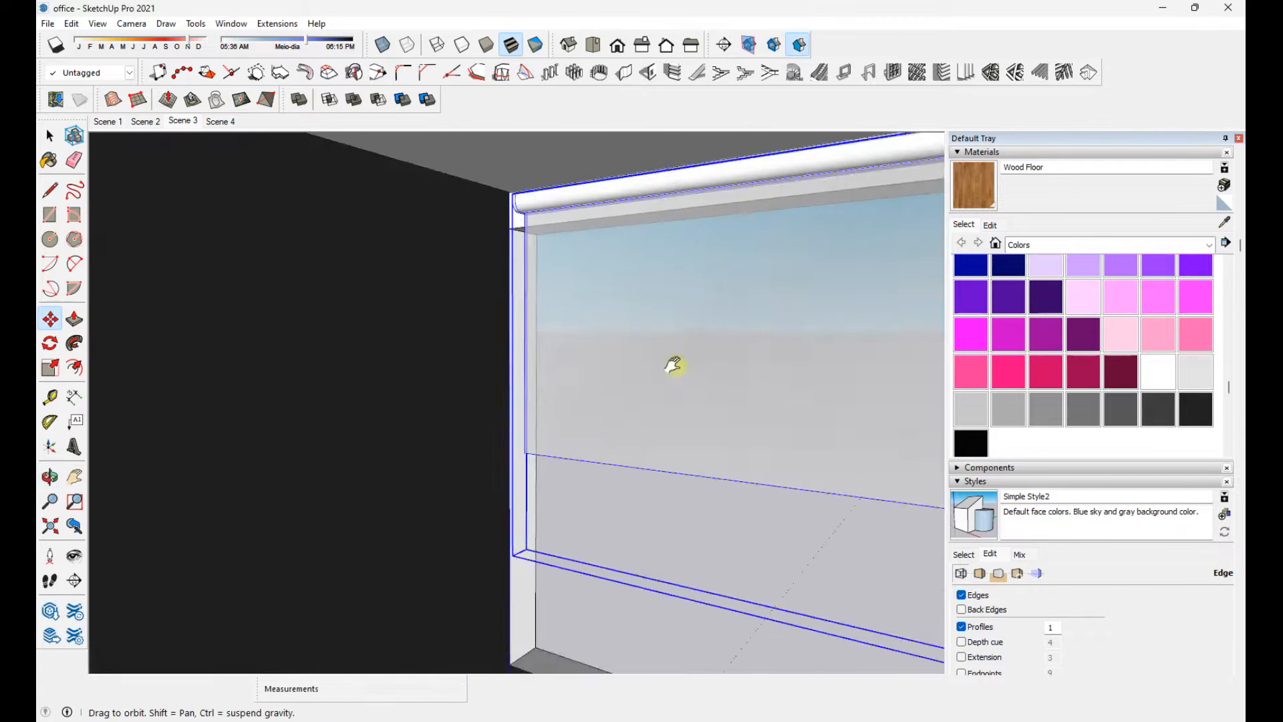
{"action": "left_click", "coordinate": [693, 346]}
{"action": "scroll", "coordinate": [395, 143], "scroll_direction": "up", "scroll_amount": 3}
{"action": "left_click", "coordinate": [395, 143]}
{"action": "scroll", "coordinate": [450, 252], "scroll_direction": "down", "scroll_amount": 4}
Check the room's reference photo, draw a vertical line down the window's middle and scale the blind to reach it
{"action": "key", "text": "alt+Tab"}
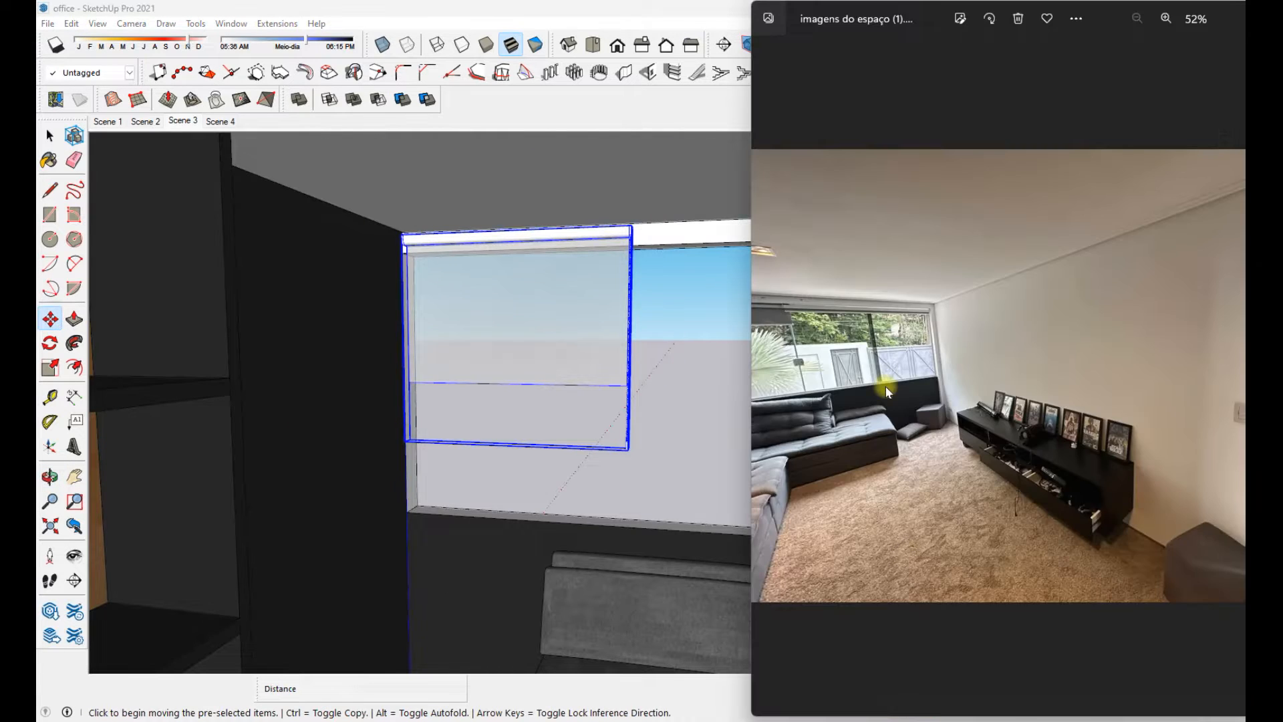
{"action": "key", "text": "alt+Tab"}
{"action": "scroll", "coordinate": [702, 292], "scroll_direction": "down", "scroll_amount": 1}
{"action": "middle_click_drag", "start_coordinate": [701, 292], "coordinate": [636, 249]}
{"action": "key", "text": "l"}
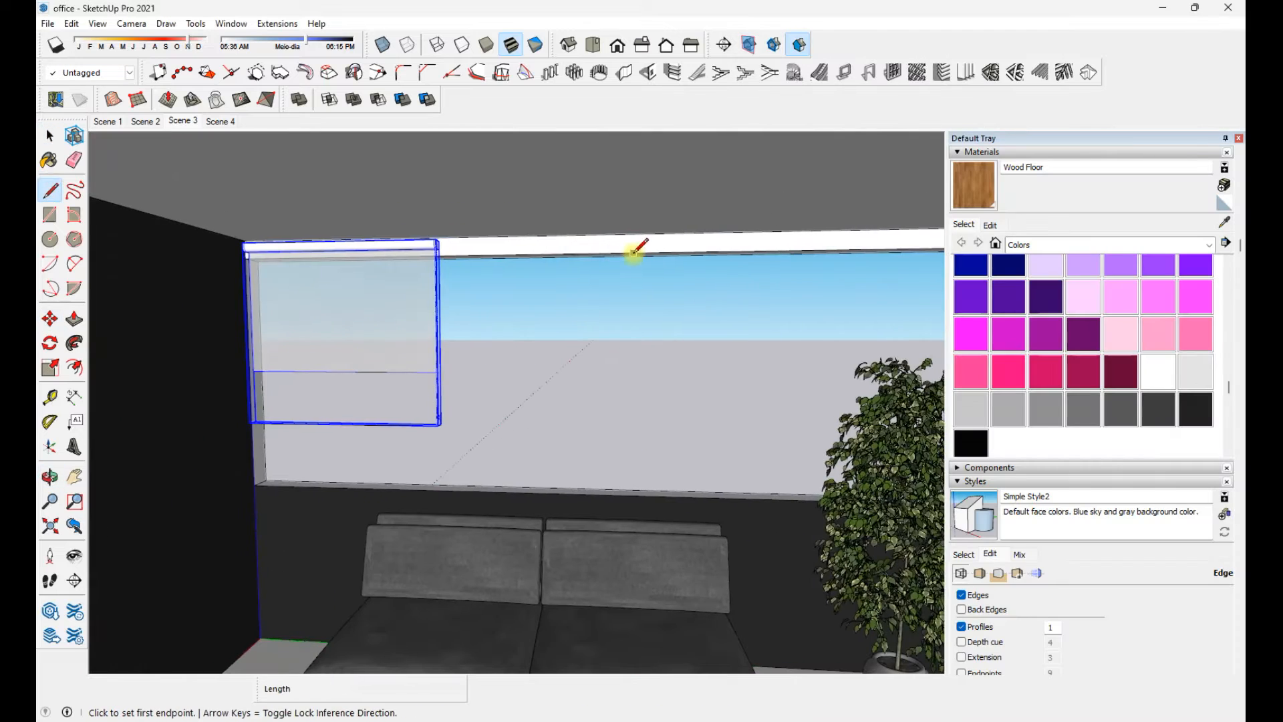
{"action": "scroll", "coordinate": [584, 257], "scroll_direction": "down", "scroll_amount": 1}
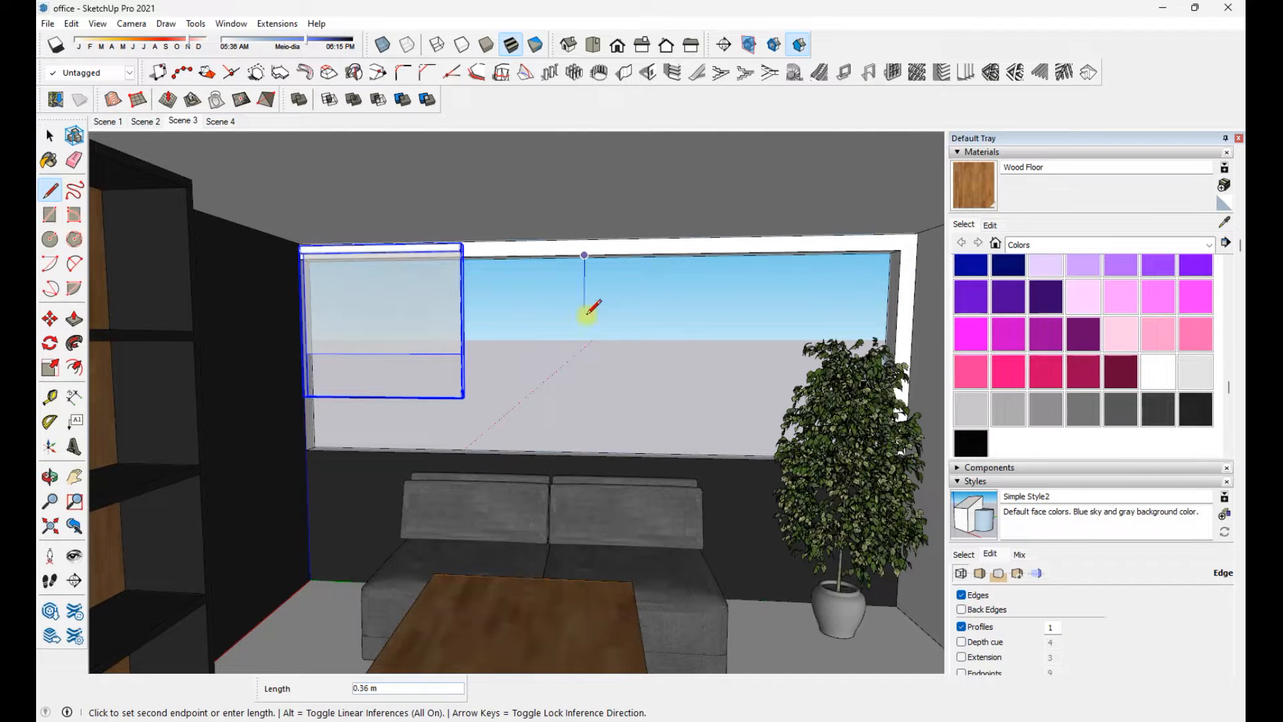
{"action": "left_click", "coordinate": [606, 486]}
{"action": "key", "text": "space"}
{"action": "scroll", "coordinate": [610, 309], "scroll_direction": "up", "scroll_amount": 5}
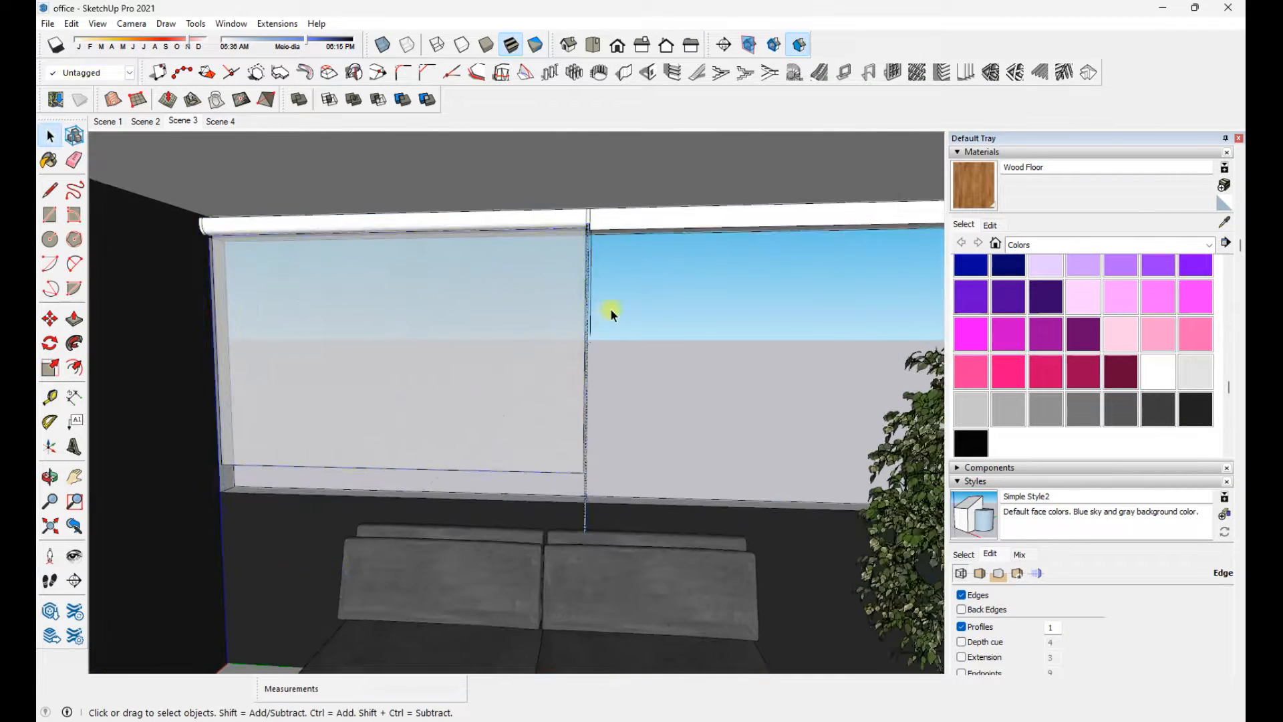
Copy the roller blind alongside itself to cover the other half of the window
{"action": "left_click", "coordinate": [515, 266]}
{"action": "key", "text": "m"}
{"action": "left_click", "coordinate": [127, 196]}
{"action": "key", "text": "ctrl"}
{"action": "left_click", "coordinate": [625, 183]}
{"action": "scroll", "coordinate": [114, 194], "scroll_direction": "down", "scroll_amount": 2}
{"action": "left_click", "coordinate": [115, 194]}
{"action": "scroll", "coordinate": [702, 185], "scroll_direction": "up", "scroll_amount": 3}
{"action": "left_click", "coordinate": [688, 189]}
Make the blind's fabric material opaque by setting its opacity to 100
{"action": "key", "text": "space"}
{"action": "scroll", "coordinate": [523, 246], "scroll_direction": "down", "scroll_amount": 3}
{"action": "middle_click_drag", "start_coordinate": [523, 246], "coordinate": [499, 466]}
{"action": "left_click", "coordinate": [366, 354]}
{"action": "middle_click_drag", "start_coordinate": [366, 354], "coordinate": [665, 502]}
{"action": "key", "text": "space"}
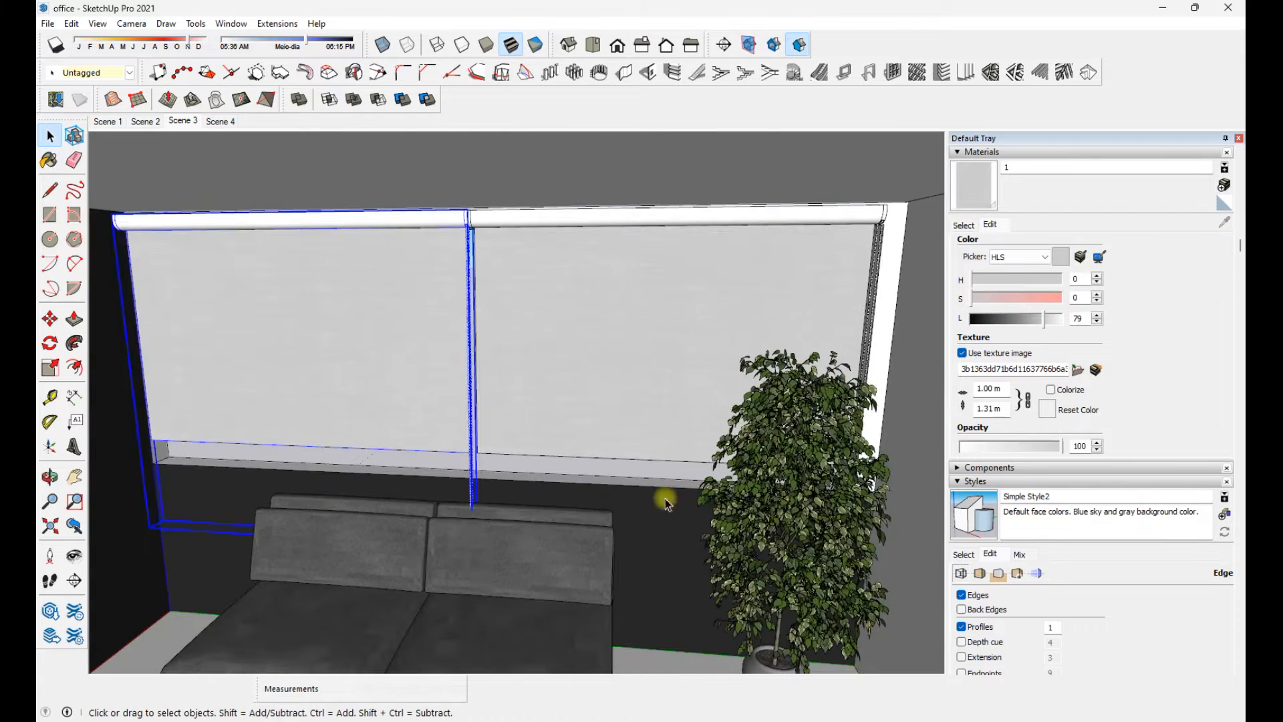
Compare the modelled blinds and the joint between them with the reference photos of the room
{"action": "key", "text": "alt+Tab"}
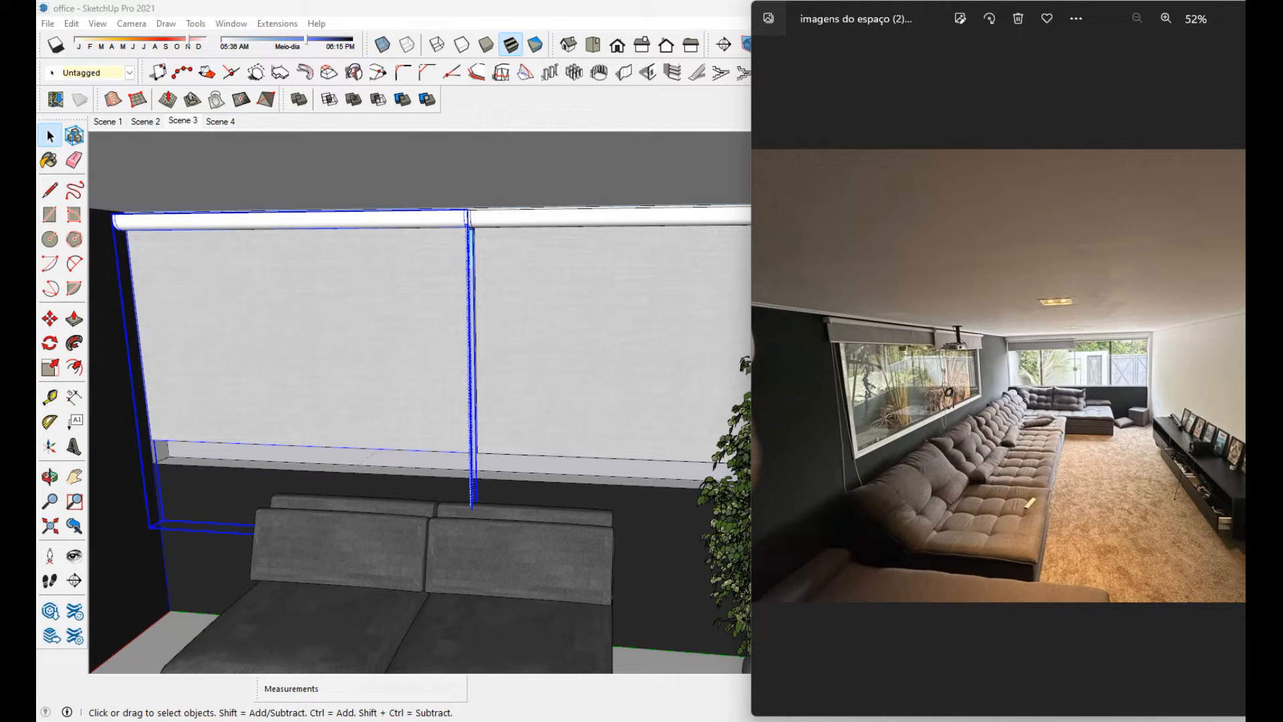
{"action": "key", "text": "alt+Tab"}
{"action": "scroll", "coordinate": [501, 248], "scroll_direction": "up", "scroll_amount": 5}
{"action": "mouse_move", "coordinate": [502, 249]}
{"action": "middle_mouse_down"}
{"action": "mouse_move", "coordinate": [530, 287]}
{"action": "mouse_move", "coordinate": [574, 286]}
{"action": "mouse_move", "coordinate": [592, 215]}
{"action": "middle_mouse_up"}
{"action": "scroll", "coordinate": [593, 215], "scroll_direction": "down", "scroll_amount": 3}
{"action": "key", "text": "alt+Tab"}
{"action": "key", "text": "alt+Tab"}
{"action": "key", "text": "alt+Tab"}
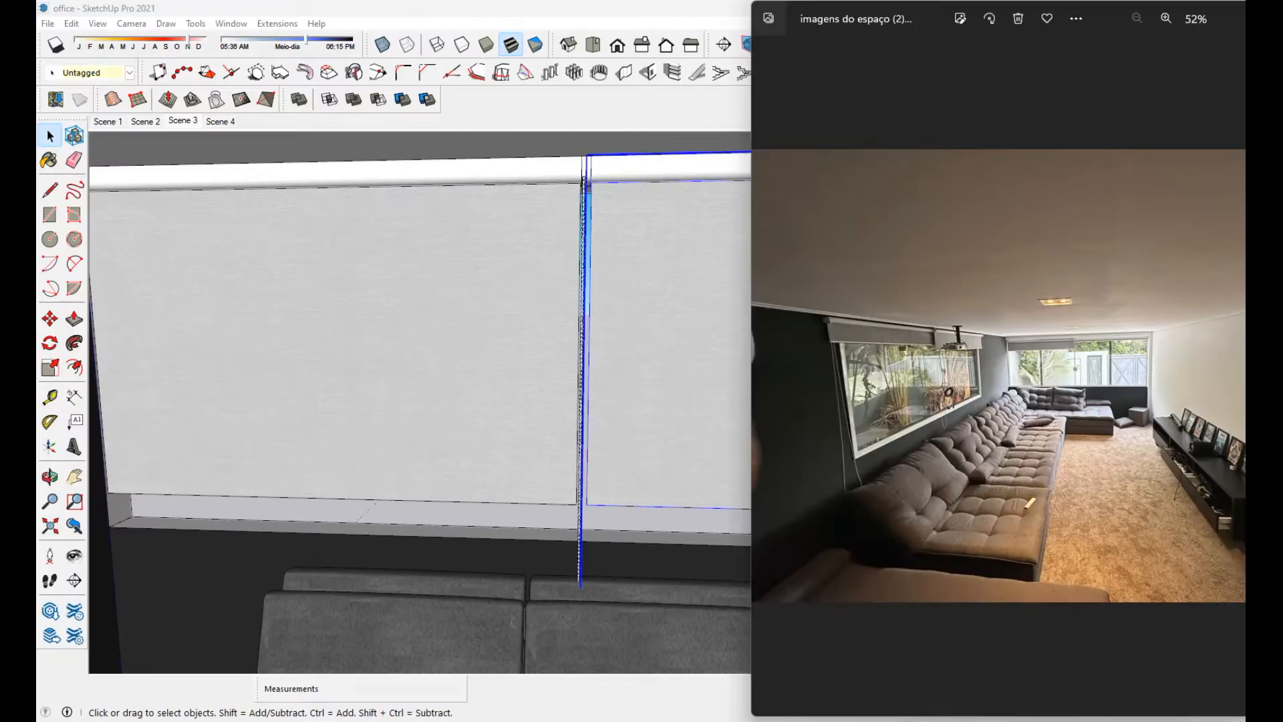
{"action": "middle_click_drag", "start_coordinate": [601, 542], "coordinate": [653, 554]}
{"action": "scroll", "coordinate": [530, 550], "scroll_direction": "down", "scroll_amount": 4}
{"action": "middle_click_drag", "start_coordinate": [530, 533], "coordinate": [154, 434]}
Scale the roller blinds to adjust their fit in the window opening and at the joint between them
{"action": "left_click", "coordinate": [568, 341]}
{"action": "scroll", "coordinate": [449, 316], "scroll_direction": "up", "scroll_amount": 3}
{"action": "middle_click_drag", "start_coordinate": [449, 315], "coordinate": [431, 360], "text": "shift"}
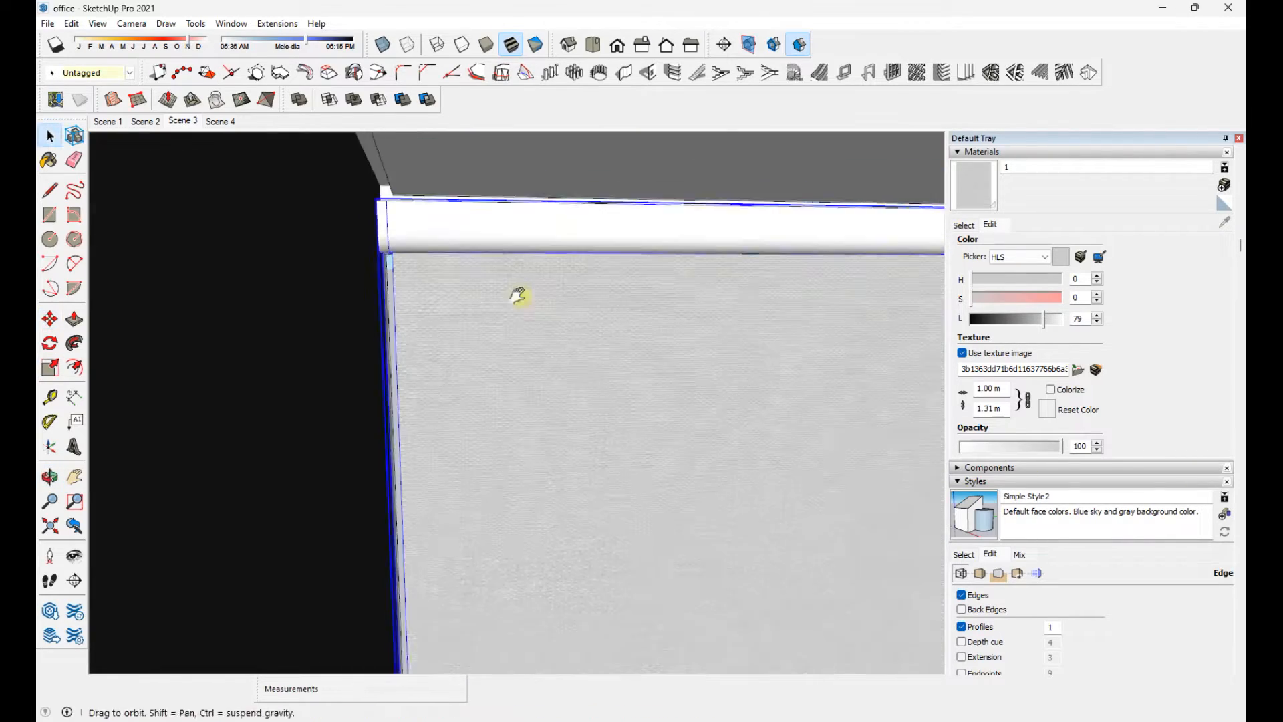
{"action": "middle_click_drag", "start_coordinate": [544, 299], "coordinate": [167, 281], "text": "shift"}
{"action": "scroll", "coordinate": [661, 334], "scroll_direction": "up", "scroll_amount": 1}
{"action": "key", "text": "s"}
{"action": "left_click", "coordinate": [651, 550]}
{"action": "left_click", "coordinate": [653, 309]}
{"action": "key", "text": "space"}
{"action": "middle_click_drag", "start_coordinate": [652, 309], "coordinate": [860, 278]}
{"action": "scroll", "coordinate": [575, 276], "scroll_direction": "up", "scroll_amount": 1}
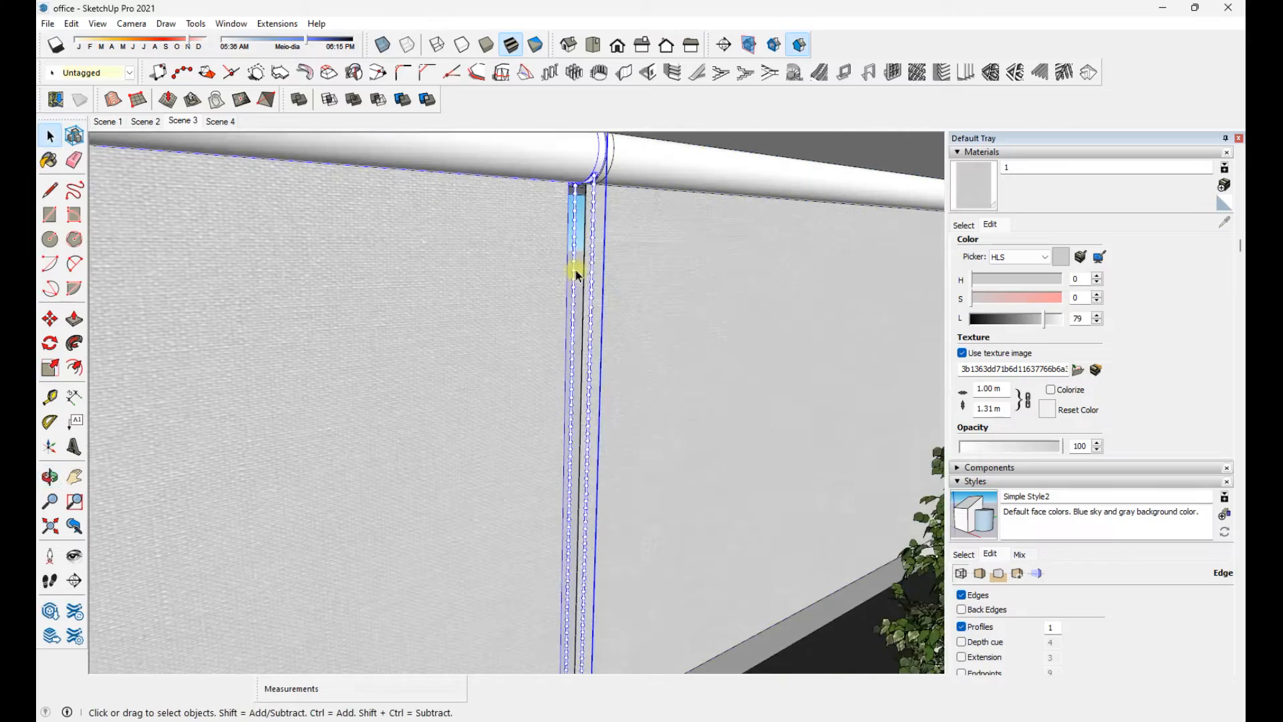
{"action": "scroll", "coordinate": [575, 275], "scroll_direction": "down", "scroll_amount": 4}
{"action": "middle_click_drag", "start_coordinate": [731, 315], "coordinate": [691, 290]}
{"action": "key", "text": "s"}
{"action": "left_click", "coordinate": [836, 438]}
{"action": "mouse_move", "coordinate": [901, 268]}
{"action": "middle_mouse_down"}
{"action": "mouse_move", "coordinate": [813, 217]}
{"action": "mouse_move", "coordinate": [541, 324]}
{"action": "mouse_move", "coordinate": [508, 280]}
{"action": "middle_mouse_up"}
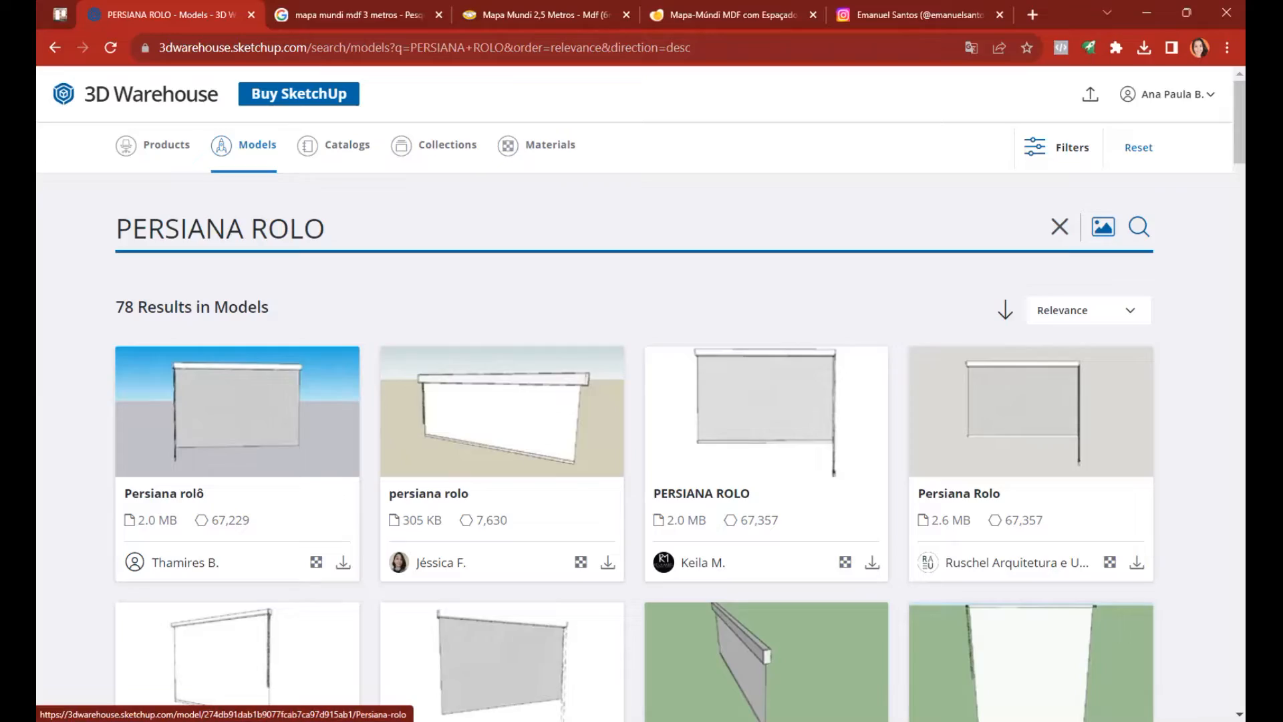
Search the 3D Warehouse for VIDRO and glance through the results
{"action": "key", "text": "Return"}
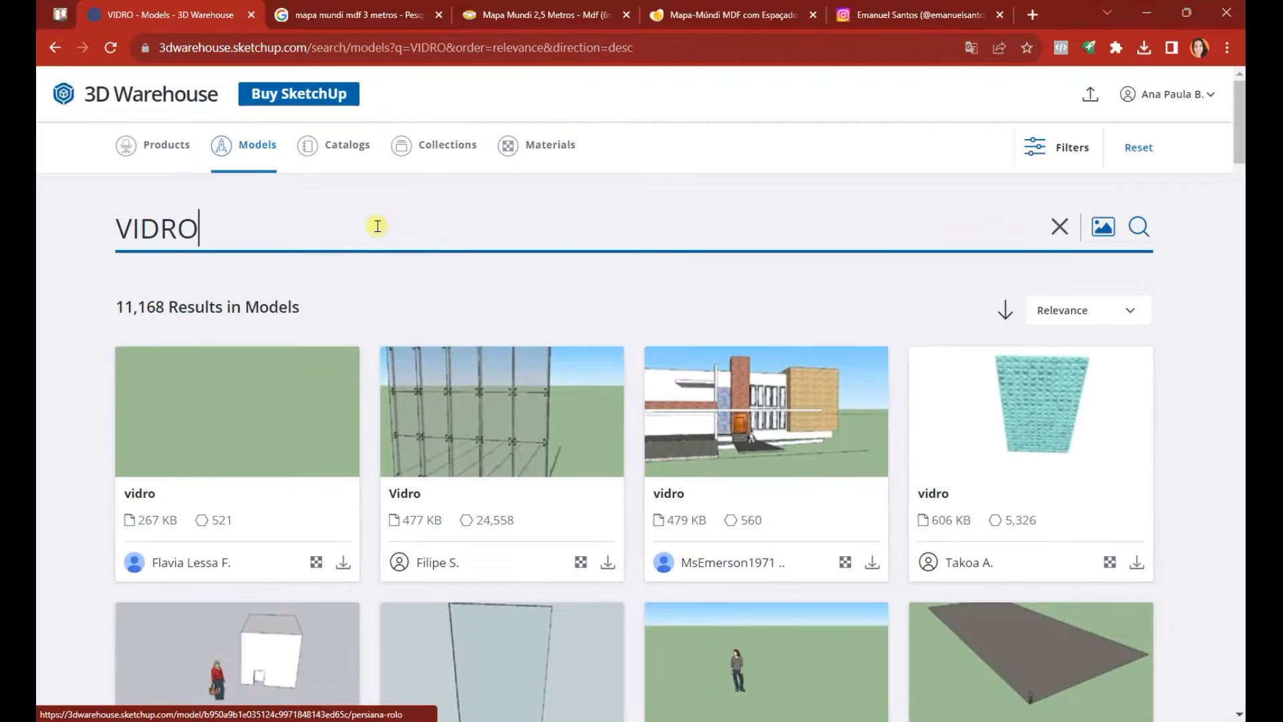
{"action": "scroll", "coordinate": [521, 401], "scroll_direction": "down", "scroll_amount": 3}
{"action": "scroll", "coordinate": [521, 401], "scroll_direction": "up", "scroll_amount": 3}
Search for JANELA VIDRO and browse the results, opening one window model and returning to the list
{"action": "double_click", "coordinate": [280, 224]}
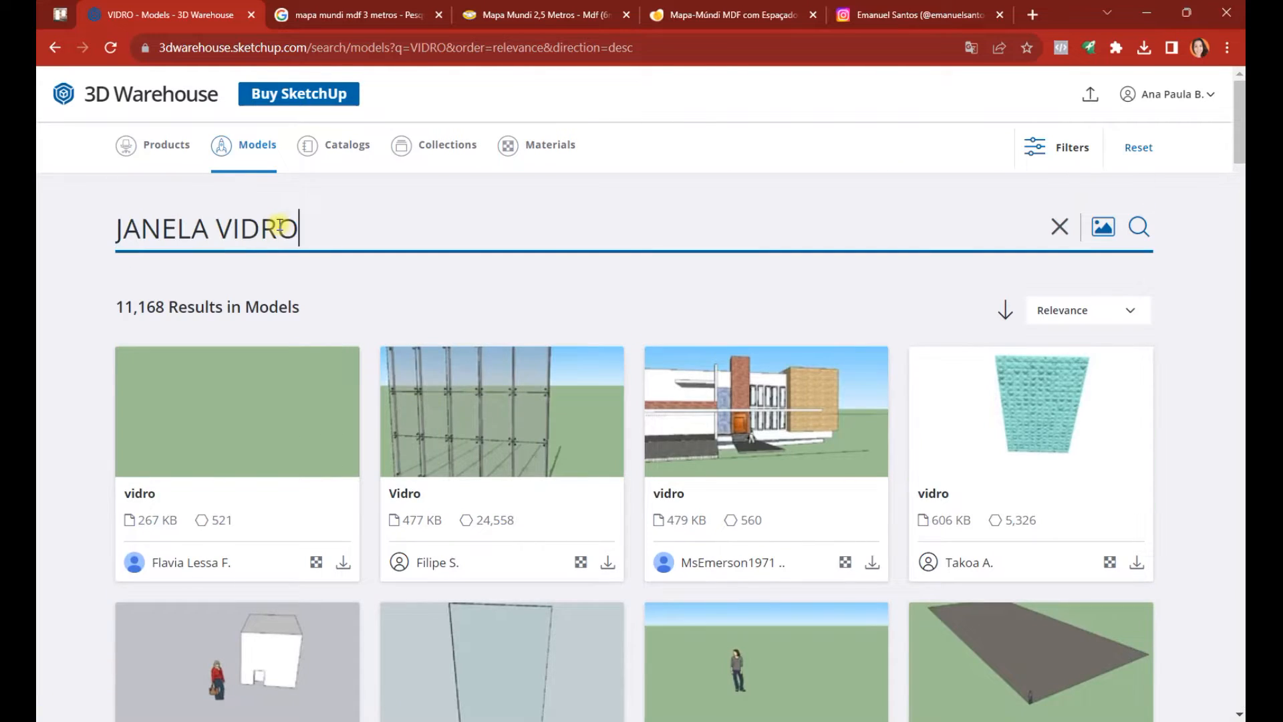
{"action": "type", "text": "JANELA VIDRO"}
{"action": "key", "text": "Return"}
{"action": "scroll", "coordinate": [794, 404], "scroll_direction": "down", "scroll_amount": 8}
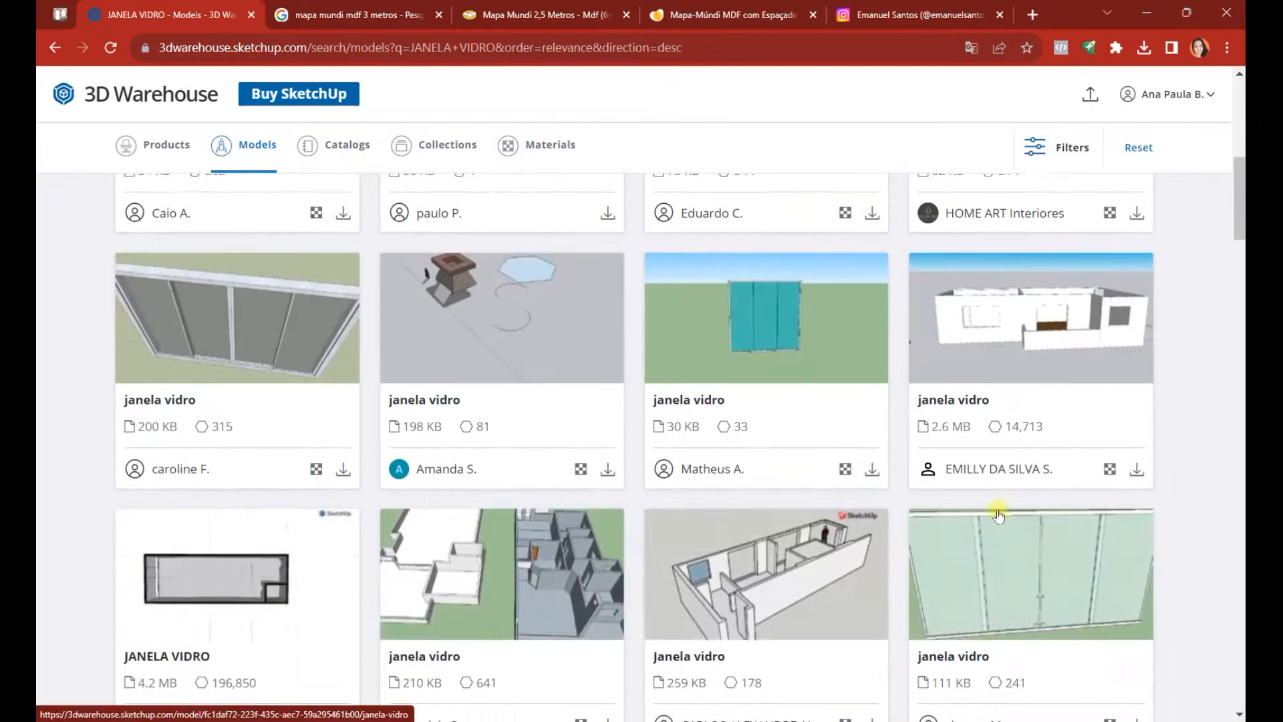
{"action": "scroll", "coordinate": [998, 515], "scroll_direction": "up", "scroll_amount": 5}
{"action": "left_click", "coordinate": [266, 418]}
{"action": "scroll", "coordinate": [441, 315], "scroll_direction": "down", "scroll_amount": 8}
{"action": "key", "text": "alt+Left"}
{"action": "scroll", "coordinate": [1120, 347], "scroll_direction": "up", "scroll_amount": 4}
Sort the window models by likes and download the Janela blindex model into the Downloads folder
{"action": "left_click", "coordinate": [1096, 310]}
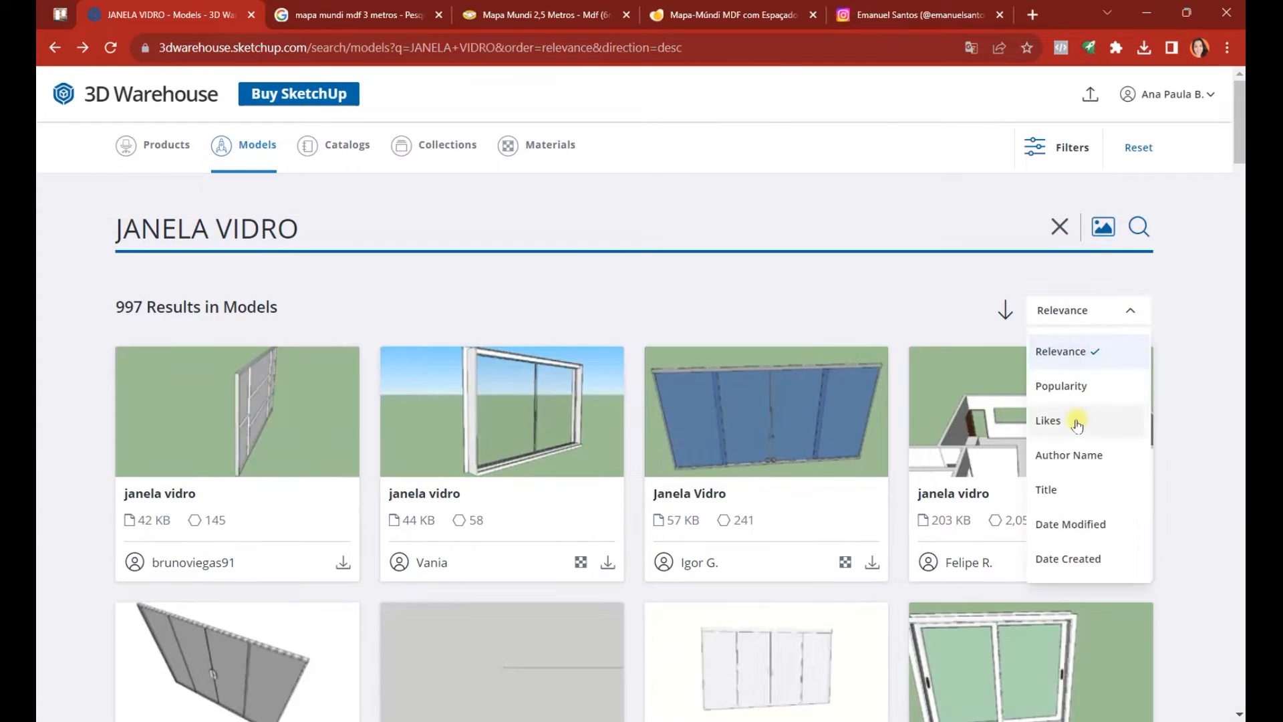
{"action": "left_click", "coordinate": [1077, 421]}
{"action": "scroll", "coordinate": [1122, 484], "scroll_direction": "down", "scroll_amount": 14}
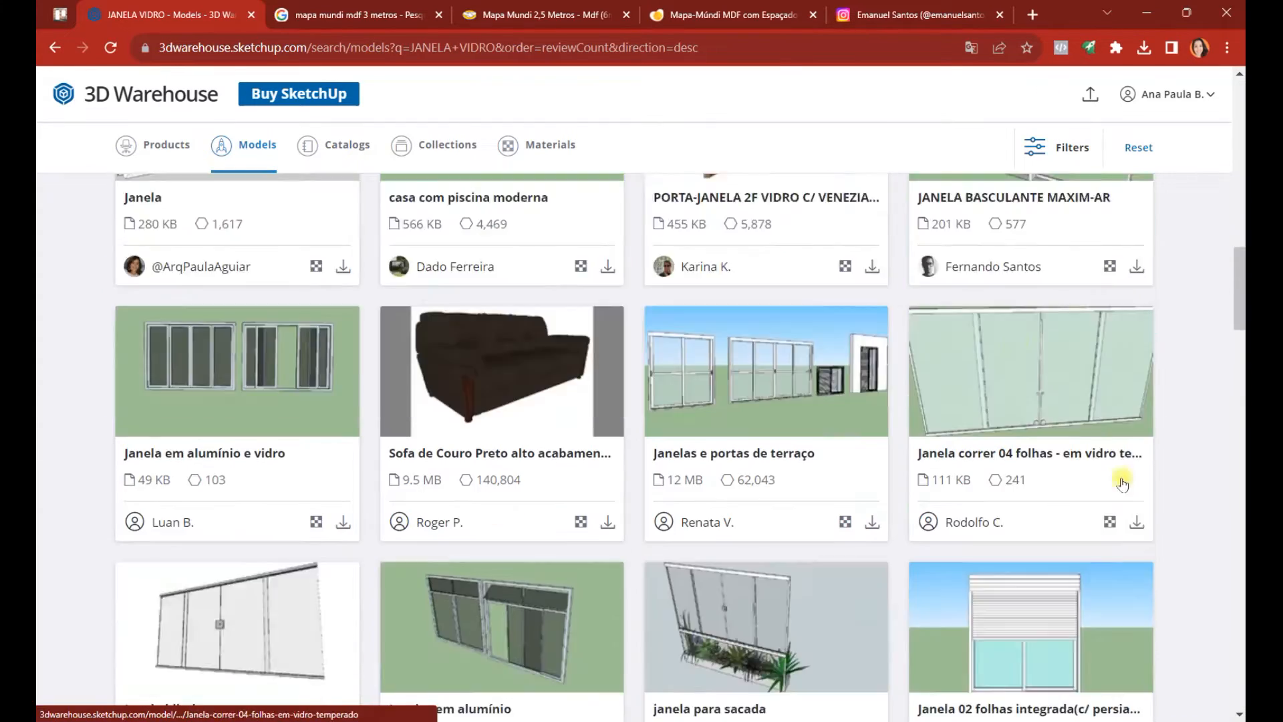
{"action": "scroll", "coordinate": [1122, 483], "scroll_direction": "down", "scroll_amount": 3}
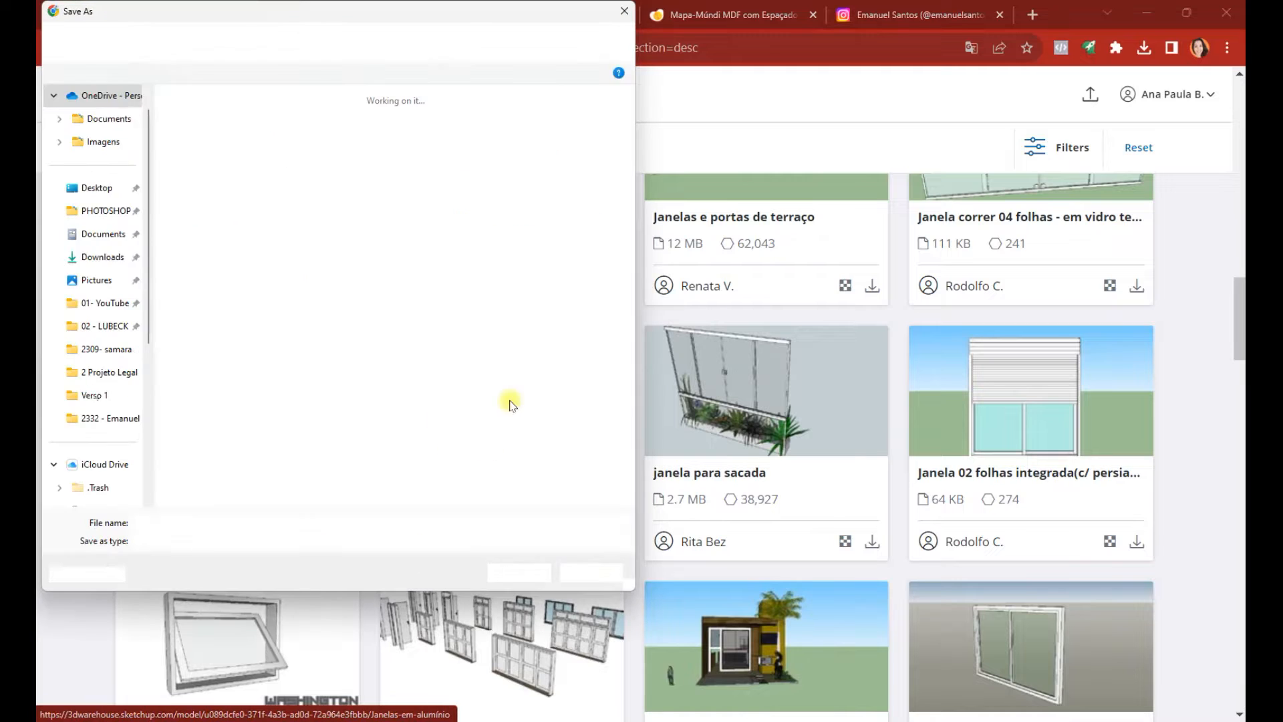
{"action": "left_click", "coordinate": [94, 258]}
{"action": "left_click", "coordinate": [522, 569]}
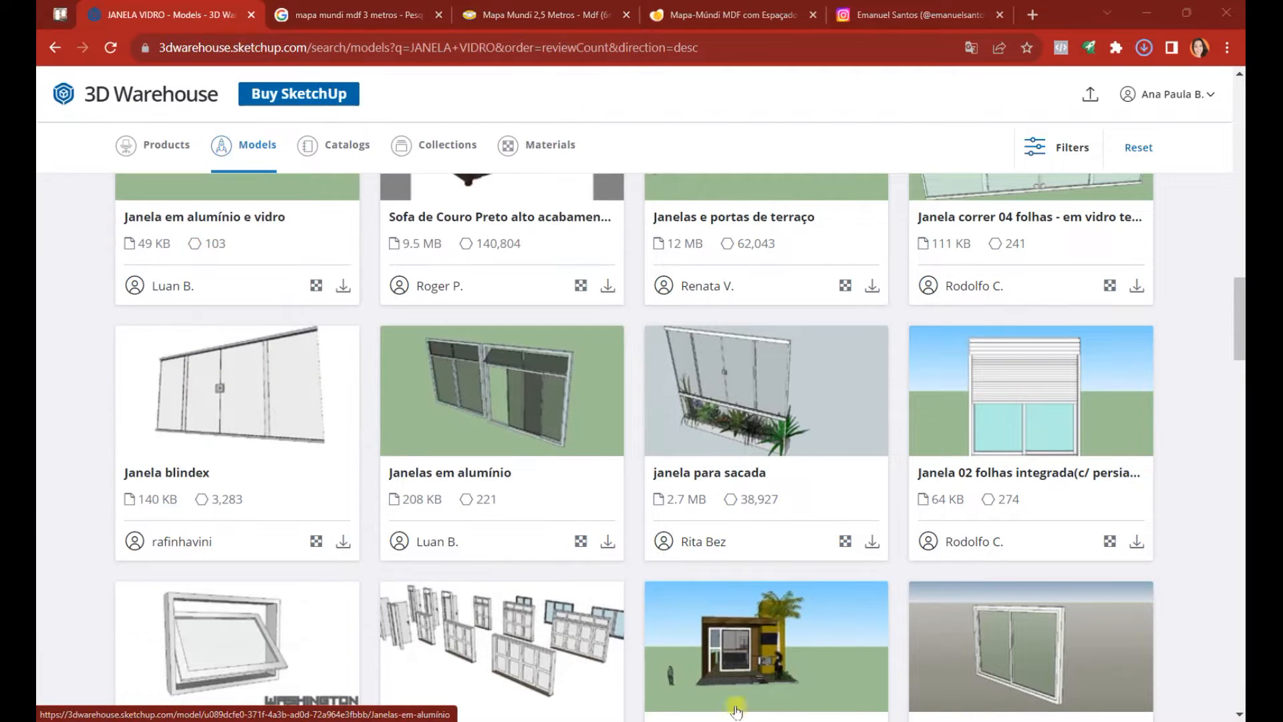
Open the janela+blindex model, copy its sliding window component and paste it into the office model's window opening from outside
{"action": "mouse_move", "coordinate": [736, 713]}
{"action": "left_click", "coordinate": [618, 671]}
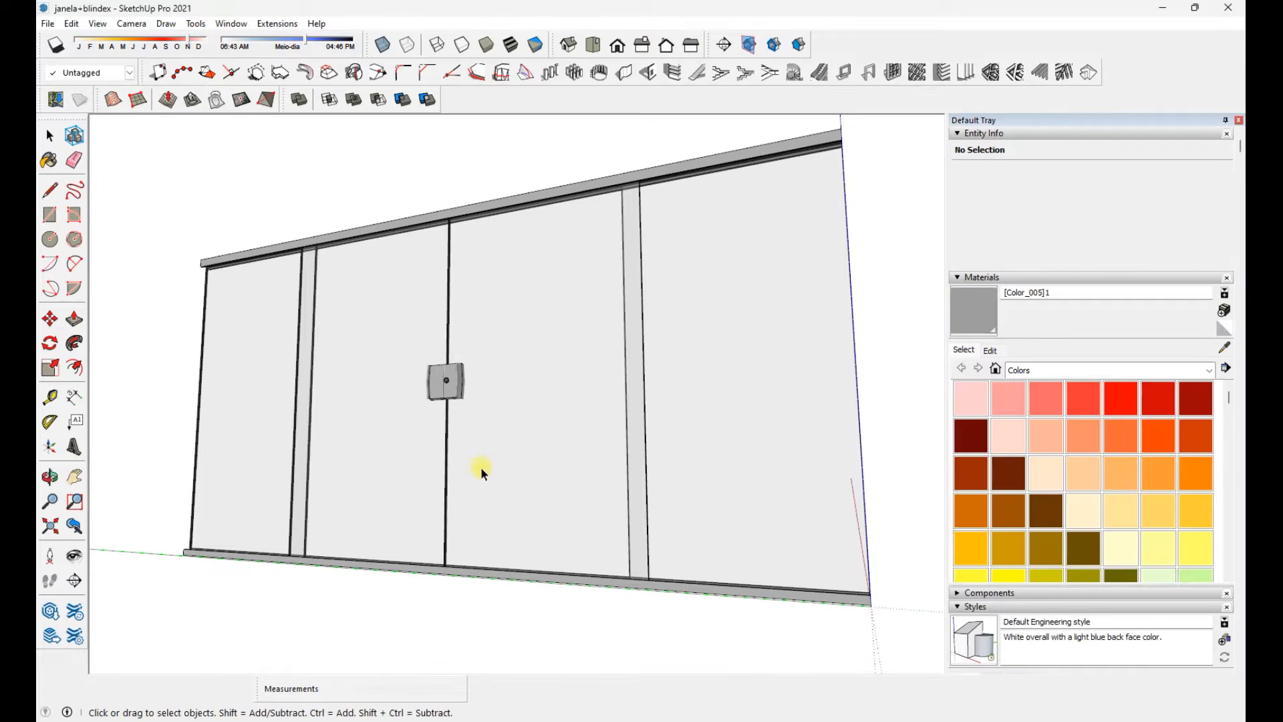
{"action": "left_click", "coordinate": [734, 406]}
{"action": "scroll", "coordinate": [672, 426], "scroll_direction": "down", "scroll_amount": 3}
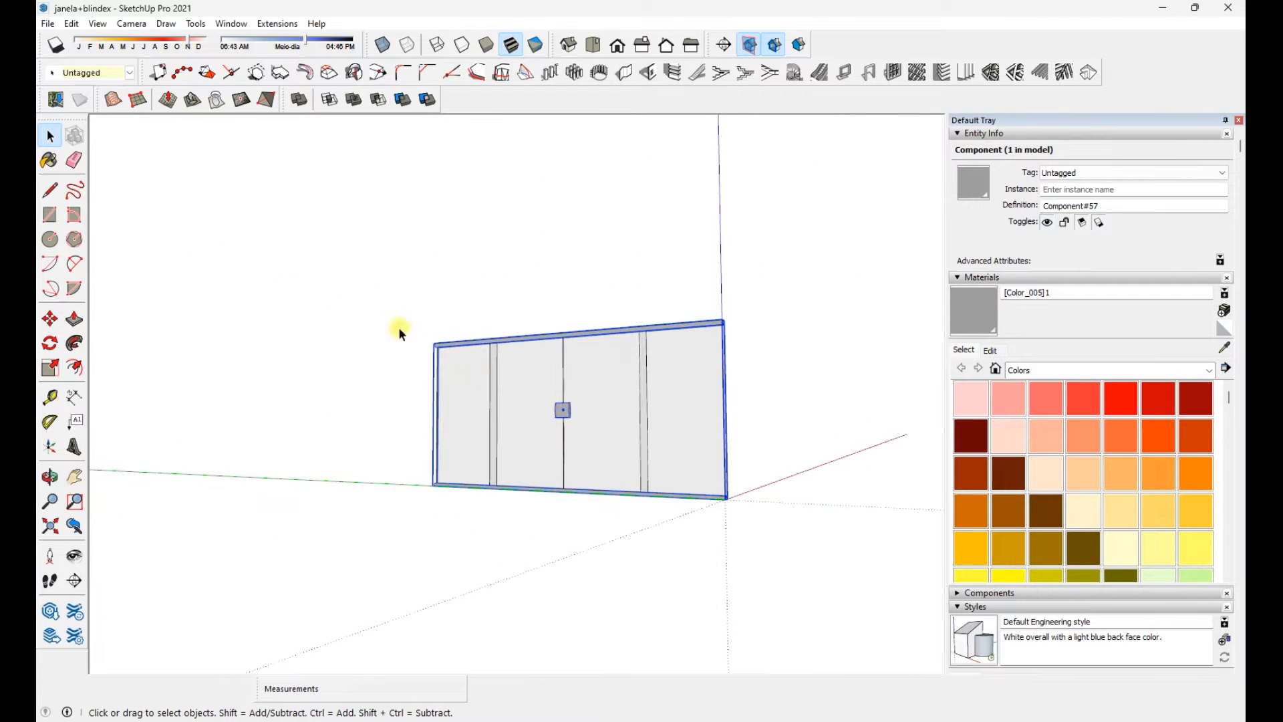
{"action": "key", "text": "alt+Tab"}
{"action": "scroll", "coordinate": [258, 421], "scroll_direction": "down", "scroll_amount": 10}
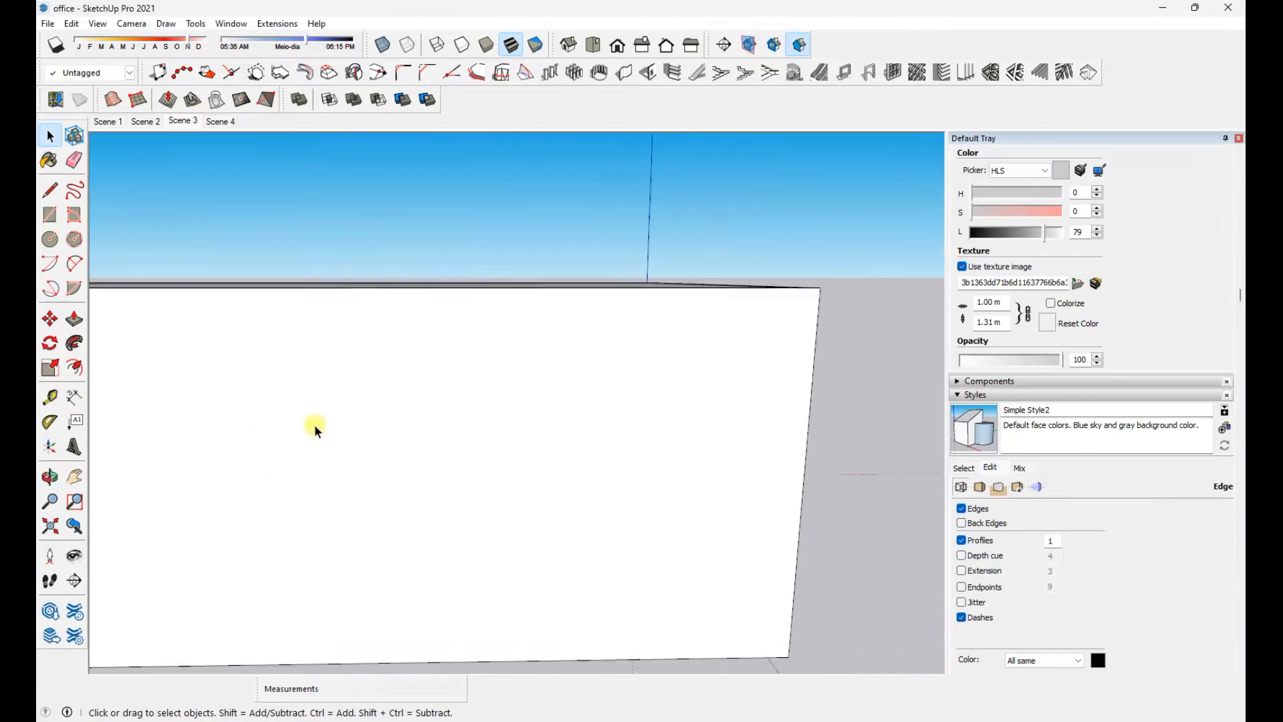
{"action": "key", "text": "ctrl+v"}
{"action": "left_click", "coordinate": [692, 435]}
Scale the glass window up to the opening's upper corner and place a copy alongside it
{"action": "key", "text": "s"}
{"action": "scroll", "coordinate": [544, 334], "scroll_direction": "up", "scroll_amount": 6}
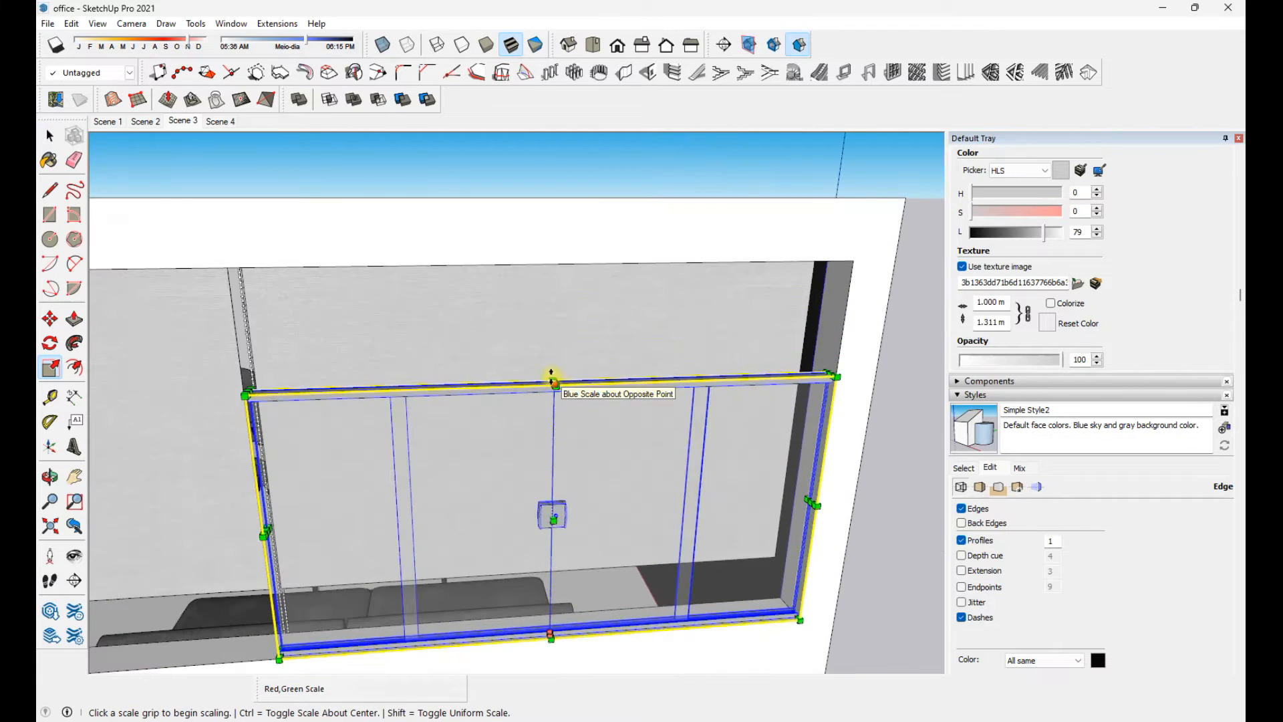
{"action": "left_click", "coordinate": [854, 262]}
{"action": "middle_click_drag", "start_coordinate": [229, 267], "coordinate": [524, 281]}
{"action": "scroll", "coordinate": [523, 280], "scroll_direction": "up", "scroll_amount": 3}
{"action": "left_click", "coordinate": [528, 276]}
{"action": "key", "text": "space"}
Select both glass windows and scale them together to reach the far side of the opening
{"action": "scroll", "coordinate": [538, 296], "scroll_direction": "down", "scroll_amount": 5}
{"action": "left_click", "coordinate": [560, 386], "text": "shift"}
{"action": "key", "text": "s"}
{"action": "middle_click_drag", "start_coordinate": [267, 391], "coordinate": [215, 428]}
{"action": "scroll", "coordinate": [209, 428], "scroll_direction": "up", "scroll_amount": 3}
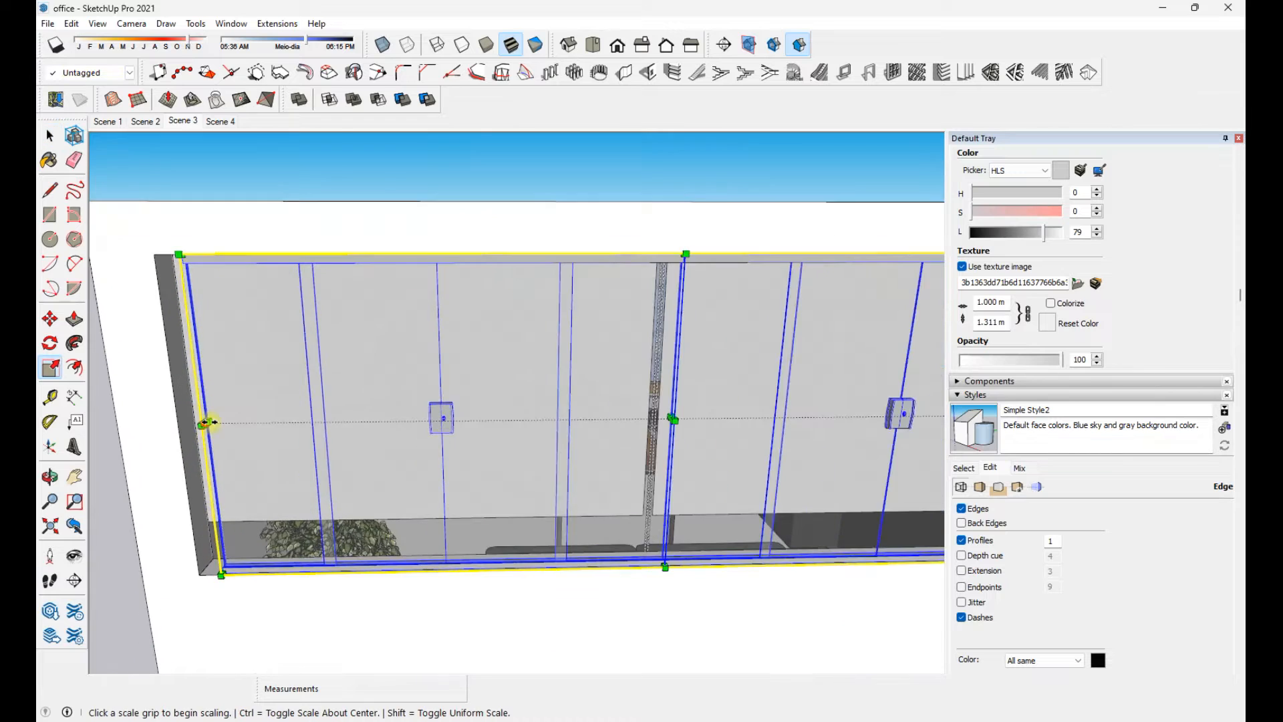
{"action": "left_click", "coordinate": [205, 422]}
{"action": "left_click", "coordinate": [179, 428]}
{"action": "key", "text": "space"}
{"action": "scroll", "coordinate": [281, 473], "scroll_direction": "down", "scroll_amount": 5}
Return to Scene 3 and darken the blind's fabric material by setting its HLS lightness to 60
{"action": "left_click", "coordinate": [184, 121]}
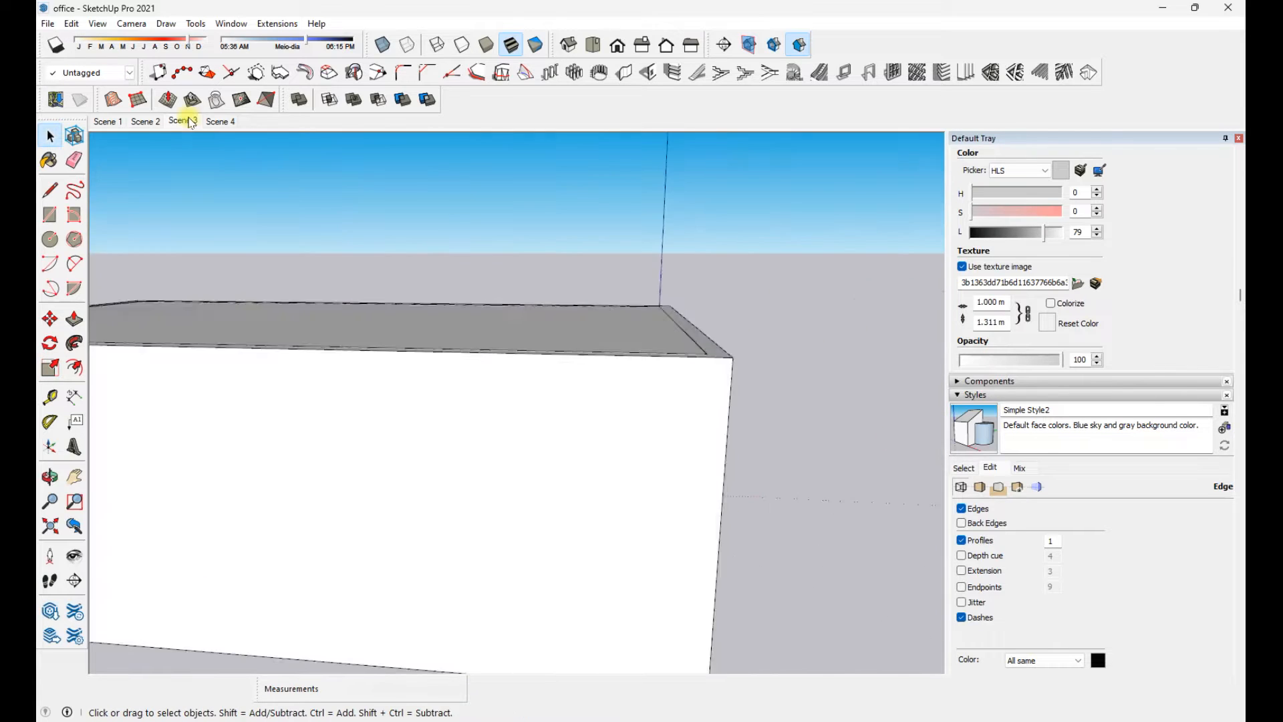
{"action": "mouse_move", "coordinate": [596, 252]}
{"action": "middle_mouse_down"}
{"action": "mouse_move", "coordinate": [676, 346]}
{"action": "mouse_move", "coordinate": [495, 370]}
{"action": "mouse_move", "coordinate": [765, 363]}
{"action": "middle_mouse_up"}
{"action": "key", "text": "b"}
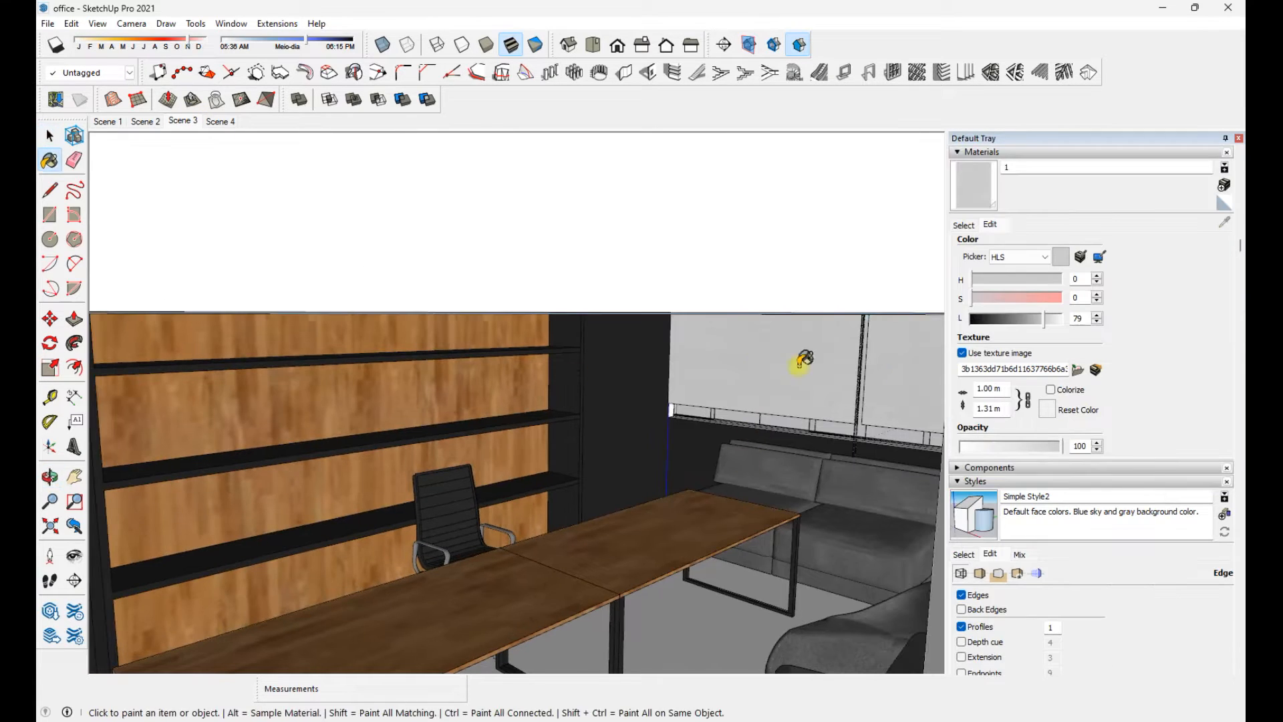
{"action": "scroll", "coordinate": [476, 426], "scroll_direction": "down", "scroll_amount": 3}
{"action": "mouse_move", "coordinate": [468, 416]}
{"action": "middle_mouse_down"}
{"action": "mouse_move", "coordinate": [455, 405]}
{"action": "mouse_move", "coordinate": [687, 343]}
{"action": "mouse_move", "coordinate": [491, 409]}
{"action": "middle_mouse_up"}
{"action": "scroll", "coordinate": [491, 409], "scroll_direction": "up", "scroll_amount": 3}
{"action": "key", "text": "space"}
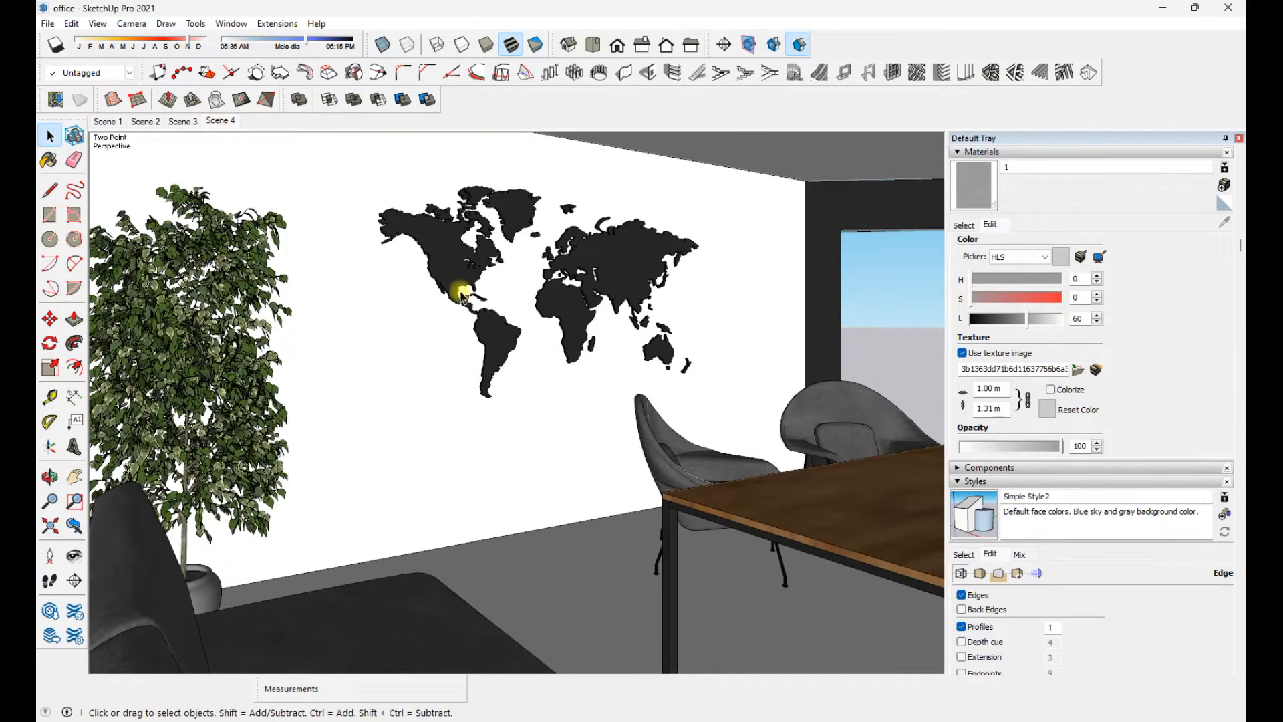
Review Scene 2 with the camera moved inside past the blinds, and view the Scene 1 plan
{"action": "left_click", "coordinate": [145, 121]}
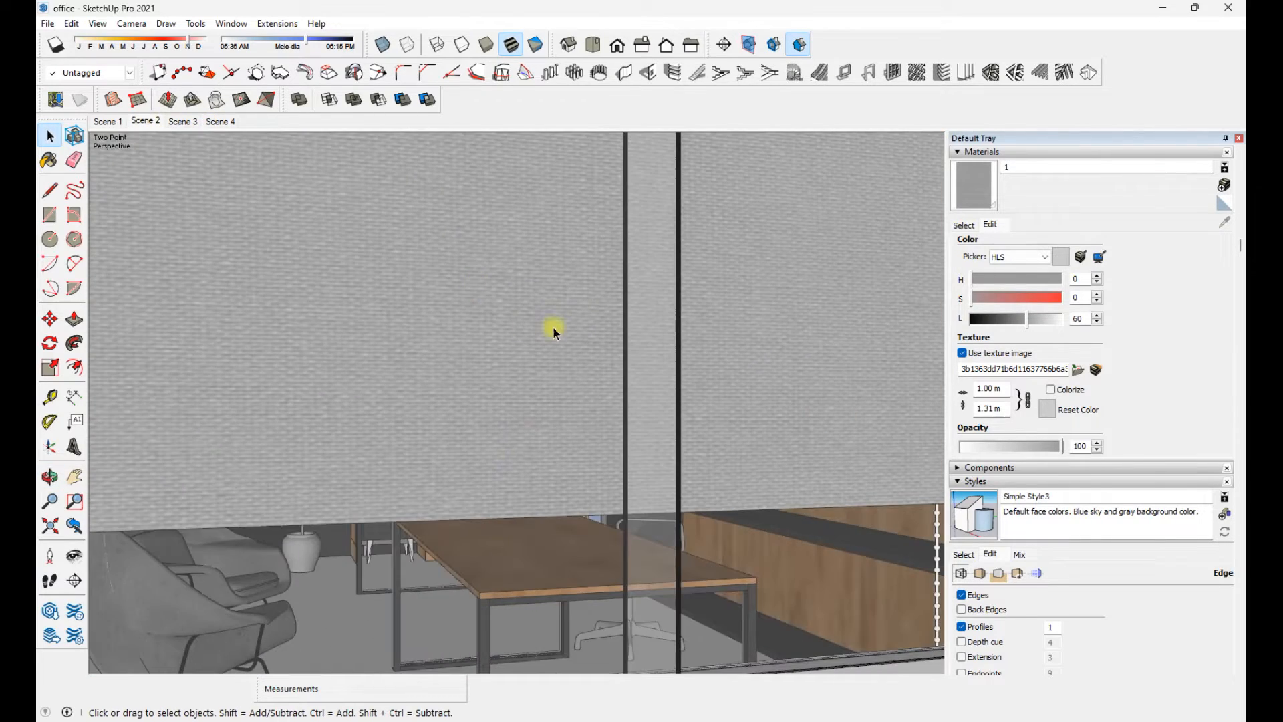
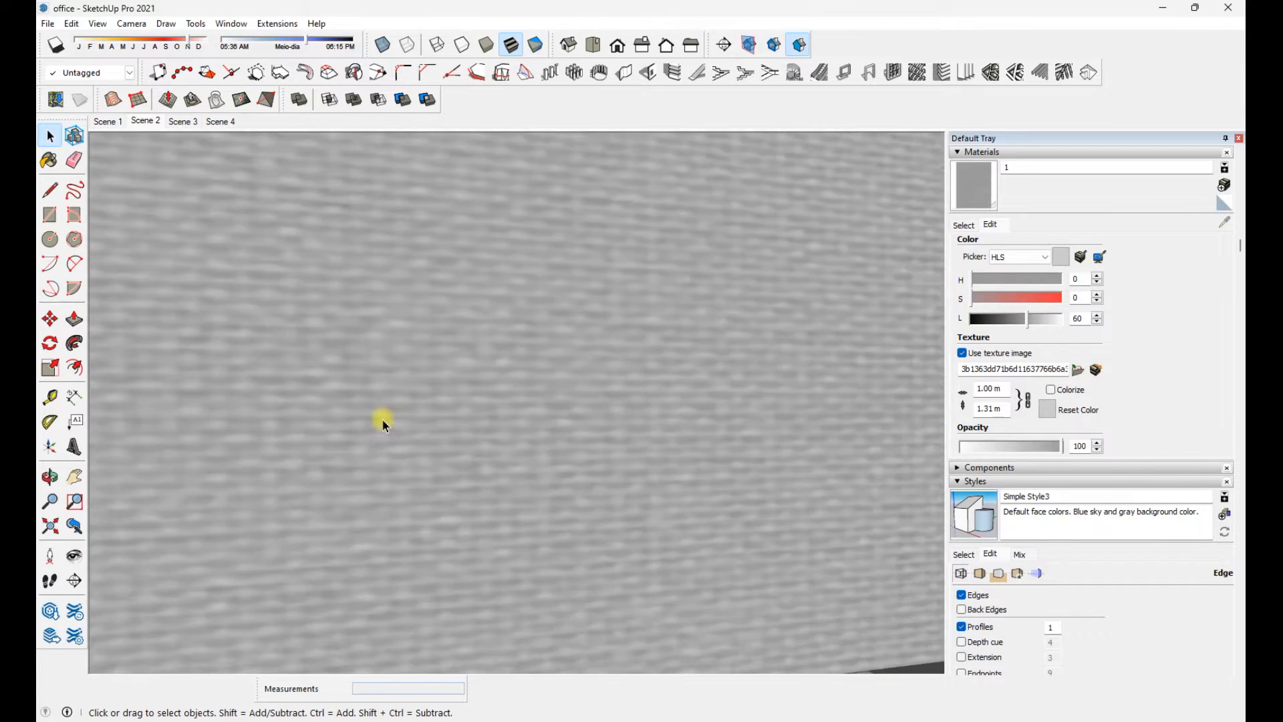
{"action": "key", "text": "o"}
{"action": "middle_click_drag", "start_coordinate": [376, 427], "coordinate": [449, 298], "text": "shift"}
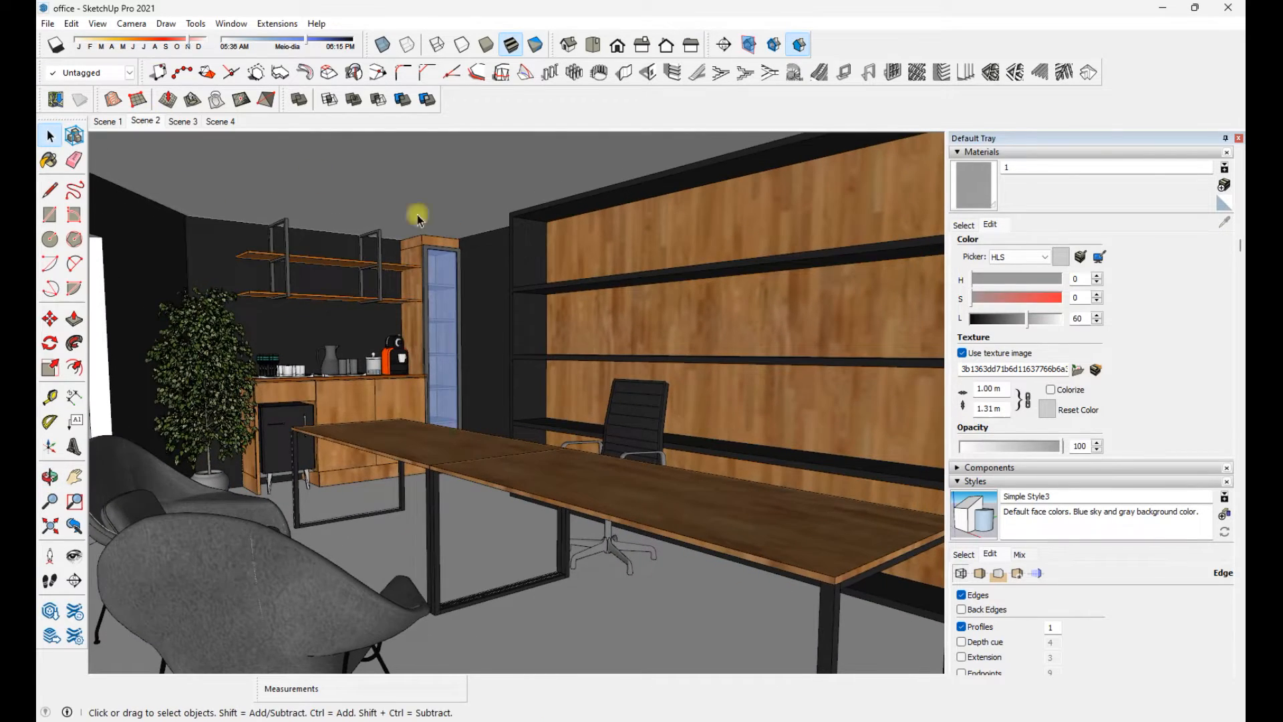
{"action": "left_click", "coordinate": [107, 121]}
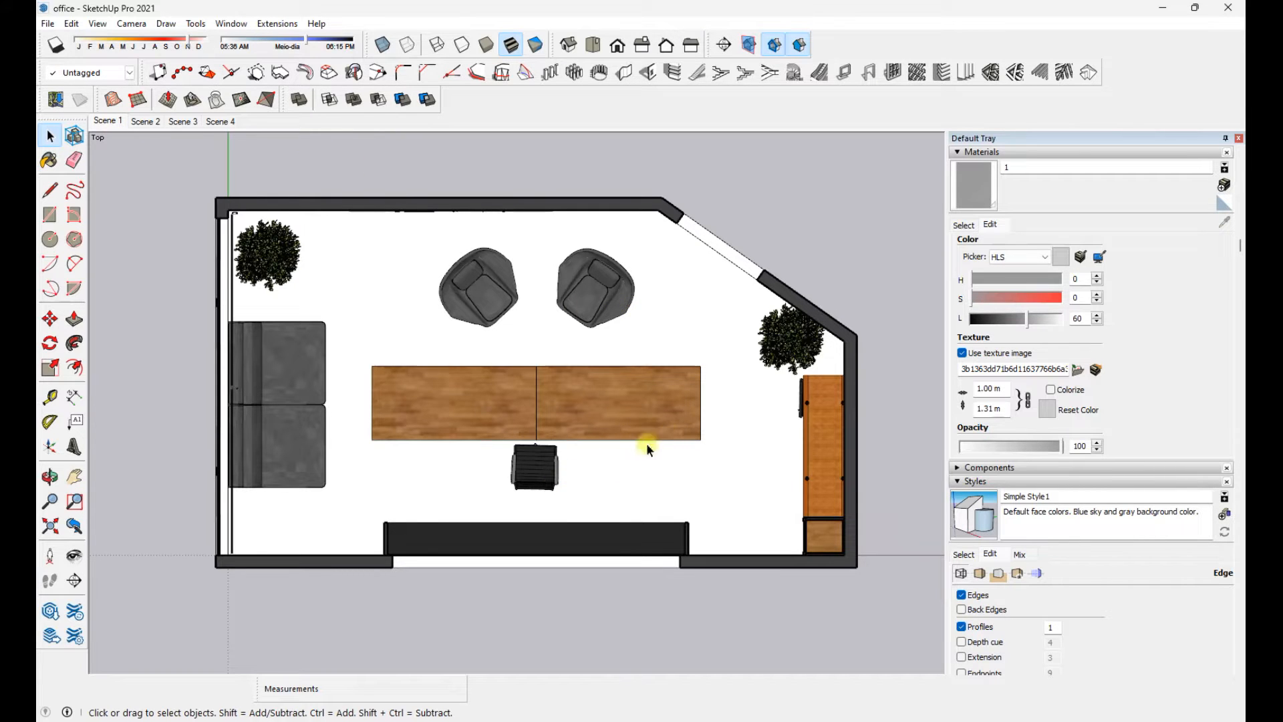
In Scene 4, copy the world-map wall's corner edge along the wall to mark off a vertical panel beside the doorway
{"action": "left_click", "coordinate": [220, 121]}
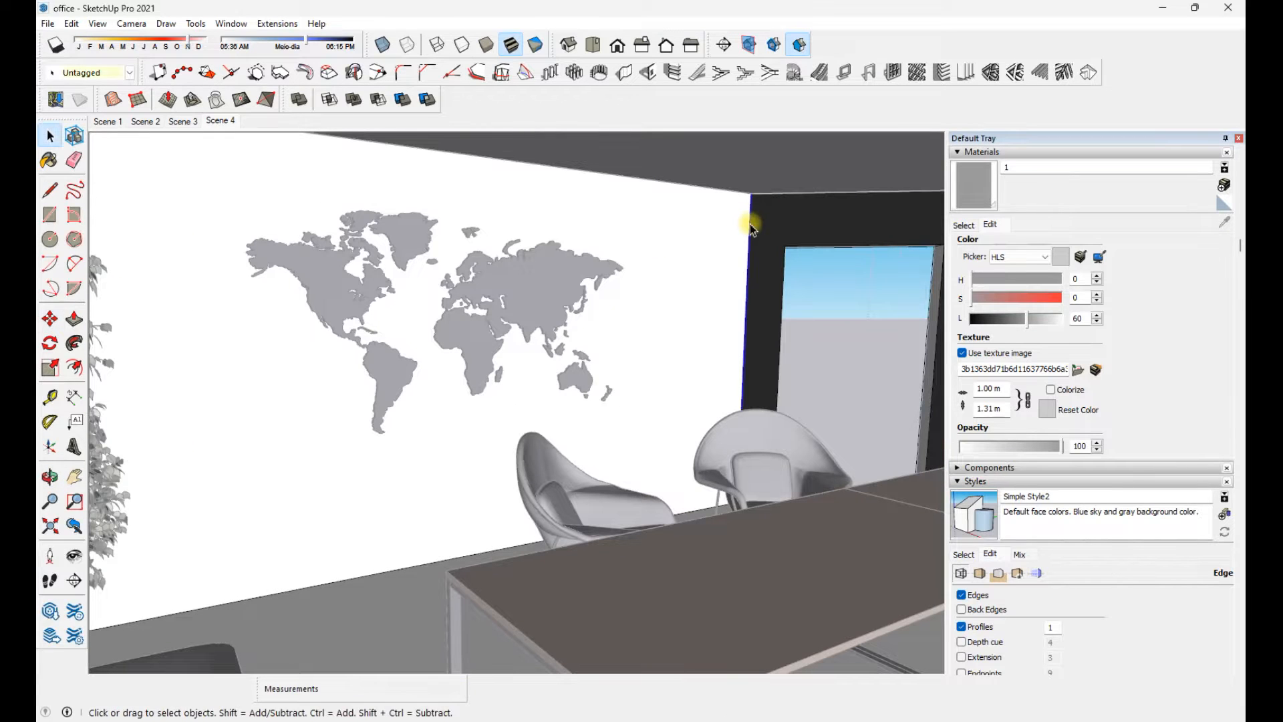
{"action": "key", "text": "m"}
{"action": "key", "text": "ctrl"}
{"action": "left_click", "coordinate": [751, 228]}
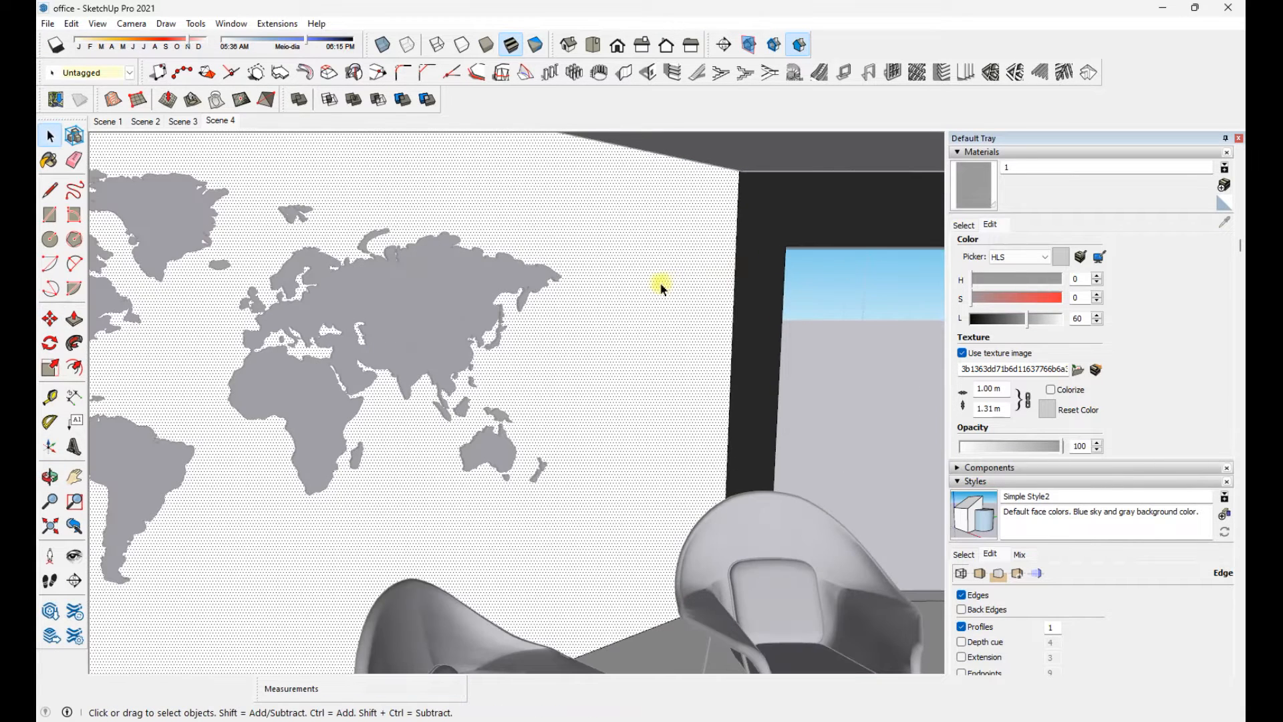
{"action": "key", "text": "m"}
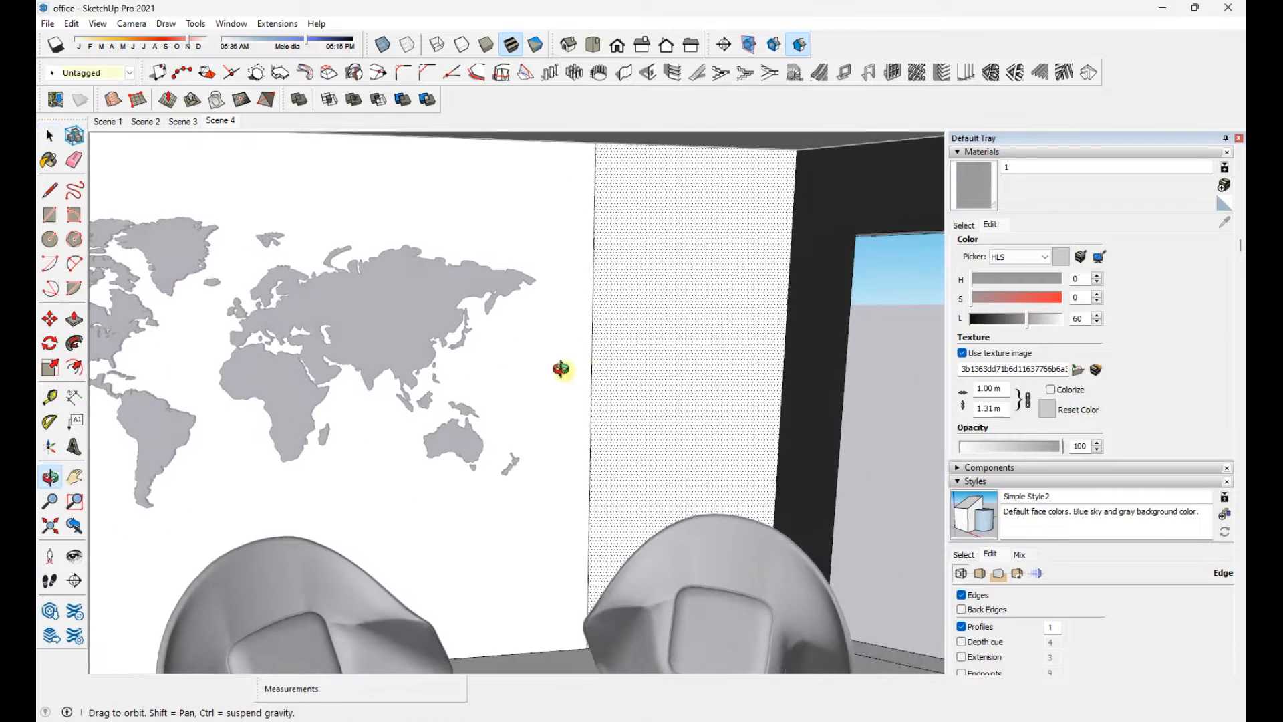
Paint the marked-off panel beside the world map with the Wood Cherry Original material
{"action": "key", "text": "b"}
{"action": "left_click", "coordinate": [1069, 330]}
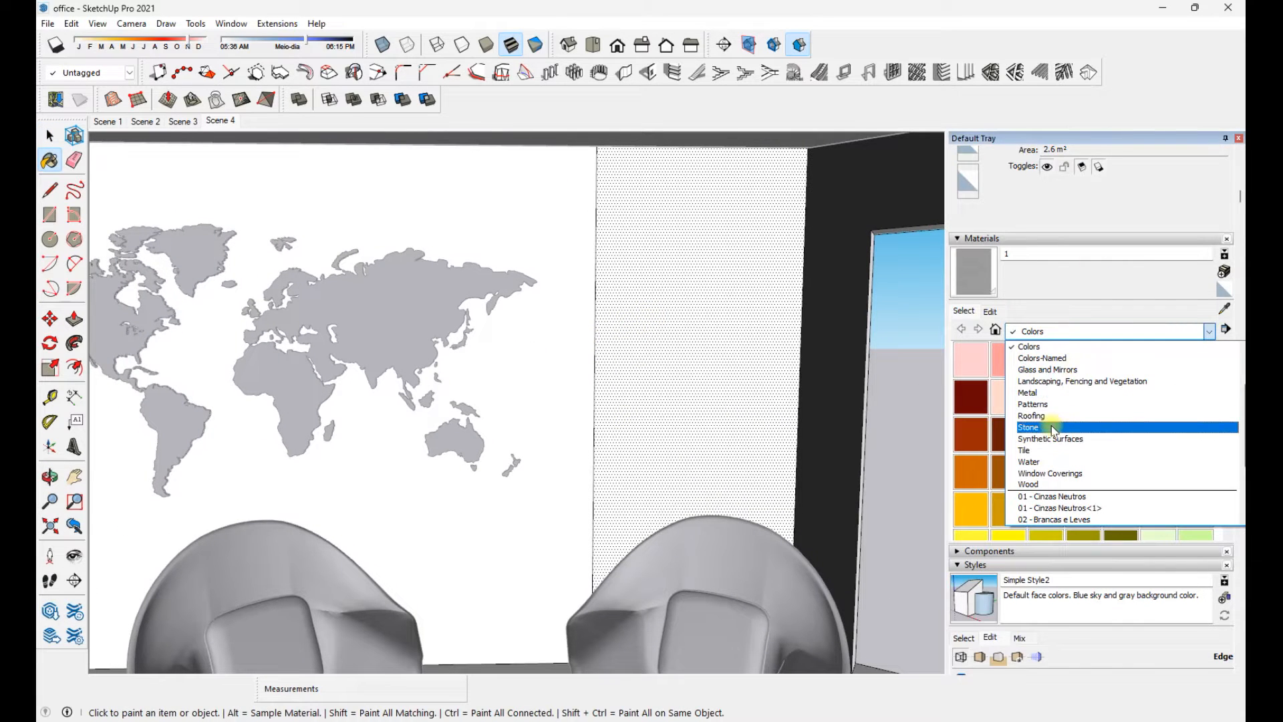
{"action": "scroll", "coordinate": [1088, 449], "scroll_direction": "up", "scroll_amount": 2}
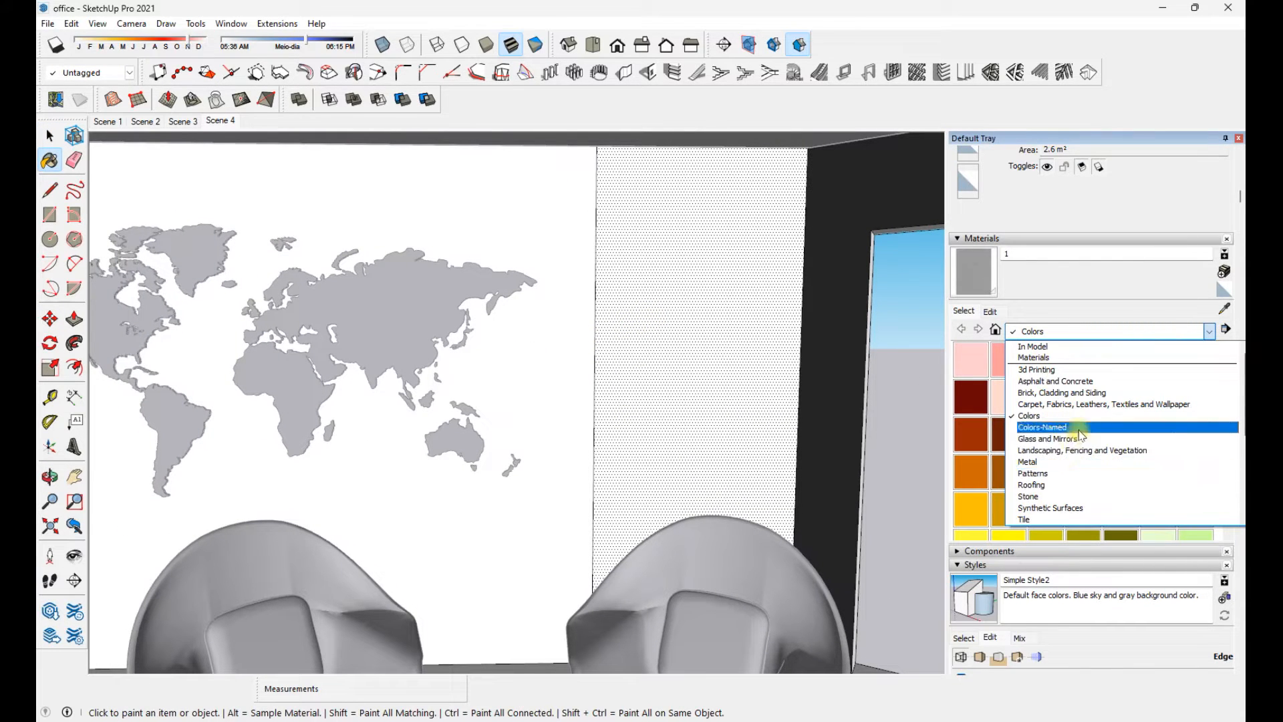
{"action": "left_click", "coordinate": [1033, 462]}
{"action": "left_click", "coordinate": [1088, 331]}
{"action": "left_click", "coordinate": [1045, 360]}
{"action": "left_click", "coordinate": [699, 364]}
{"action": "key", "text": "space"}
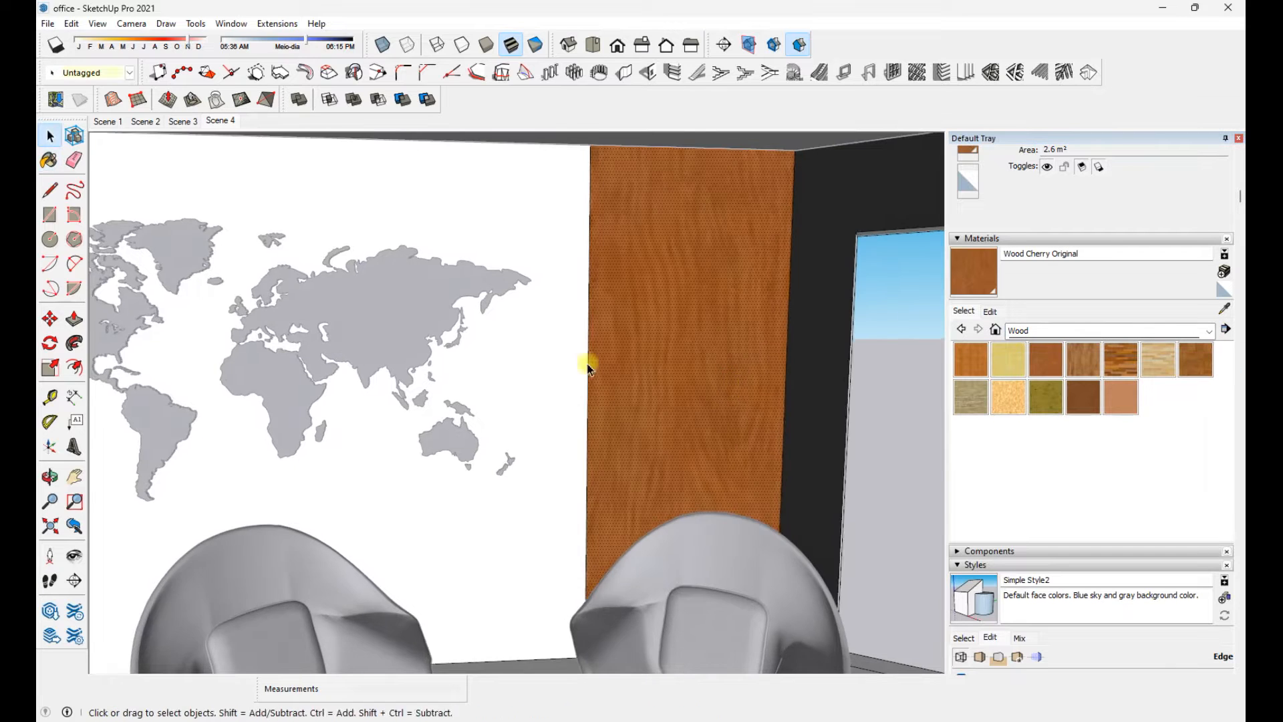
Divide the wood panel's lower edge and draw a narrow full-height rectangular strip along the panel's side nearest the map
{"action": "middle_click_drag", "start_coordinate": [588, 365], "coordinate": [608, 408]}
{"action": "key", "text": "t"}
{"action": "key", "text": "space"}
{"action": "mouse_move", "coordinate": [538, 580]}
{"action": "middle_mouse_down"}
{"action": "mouse_move", "coordinate": [481, 412]}
{"action": "mouse_move", "coordinate": [615, 568]}
{"action": "mouse_move", "coordinate": [471, 513]}
{"action": "mouse_move", "coordinate": [446, 524]}
{"action": "mouse_move", "coordinate": [508, 492]}
{"action": "mouse_move", "coordinate": [435, 178]}
{"action": "mouse_move", "coordinate": [504, 132]}
{"action": "mouse_move", "coordinate": [418, 194]}
{"action": "mouse_move", "coordinate": [468, 334]}
{"action": "middle_mouse_up"}
{"action": "scroll", "coordinate": [472, 513], "scroll_direction": "up", "scroll_amount": 2}
{"action": "double_click", "coordinate": [472, 514]}
{"action": "right_click", "coordinate": [470, 509]}
{"action": "left_click", "coordinate": [510, 605]}
{"action": "left_click", "coordinate": [438, 538]}
{"action": "key", "text": "r"}
{"action": "left_click", "coordinate": [456, 526]}
{"action": "scroll", "coordinate": [433, 180], "scroll_direction": "up", "scroll_amount": 2}
{"action": "left_click", "coordinate": [418, 194]}
{"action": "key", "text": "space"}
Check the forwarded dimension sketch in the WhatsApp chat, and return to SketchUp to view the side wall from outside
{"action": "mouse_move", "coordinate": [860, 719]}
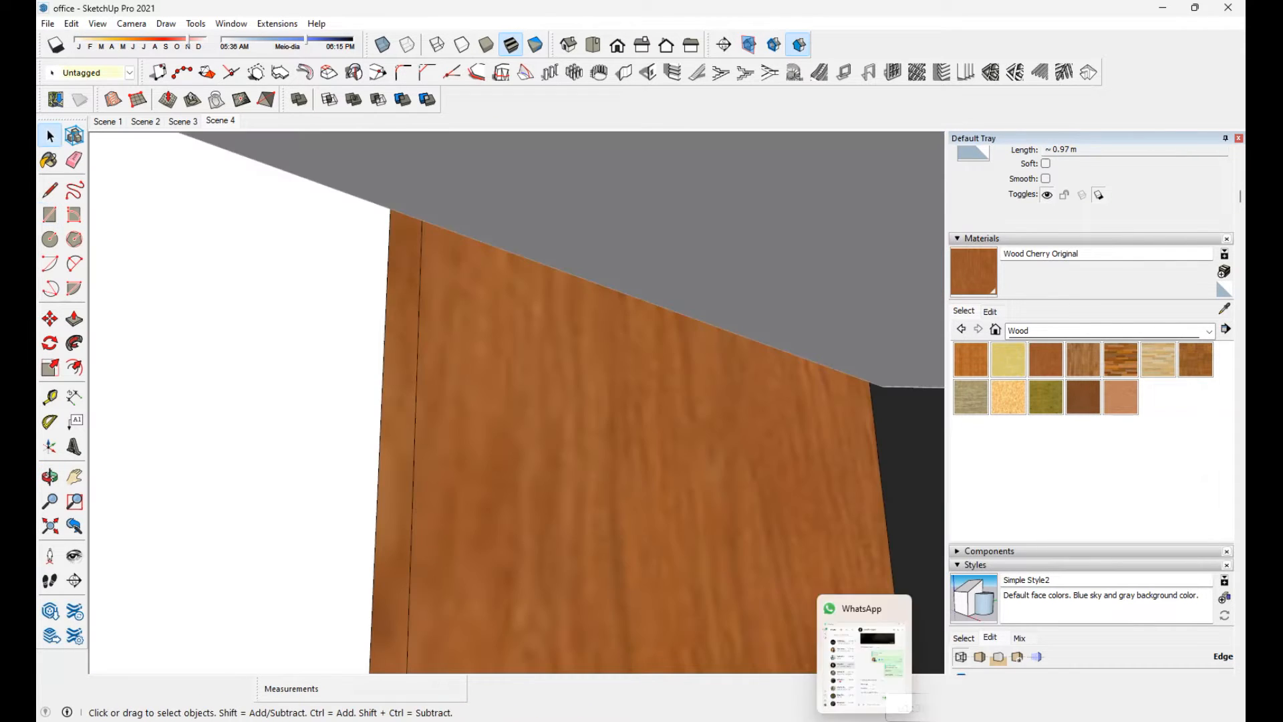
{"action": "left_click", "coordinate": [860, 635]}
{"action": "left_click", "coordinate": [554, 374]}
{"action": "left_click", "coordinate": [834, 487]}
{"action": "key", "text": "Escape"}
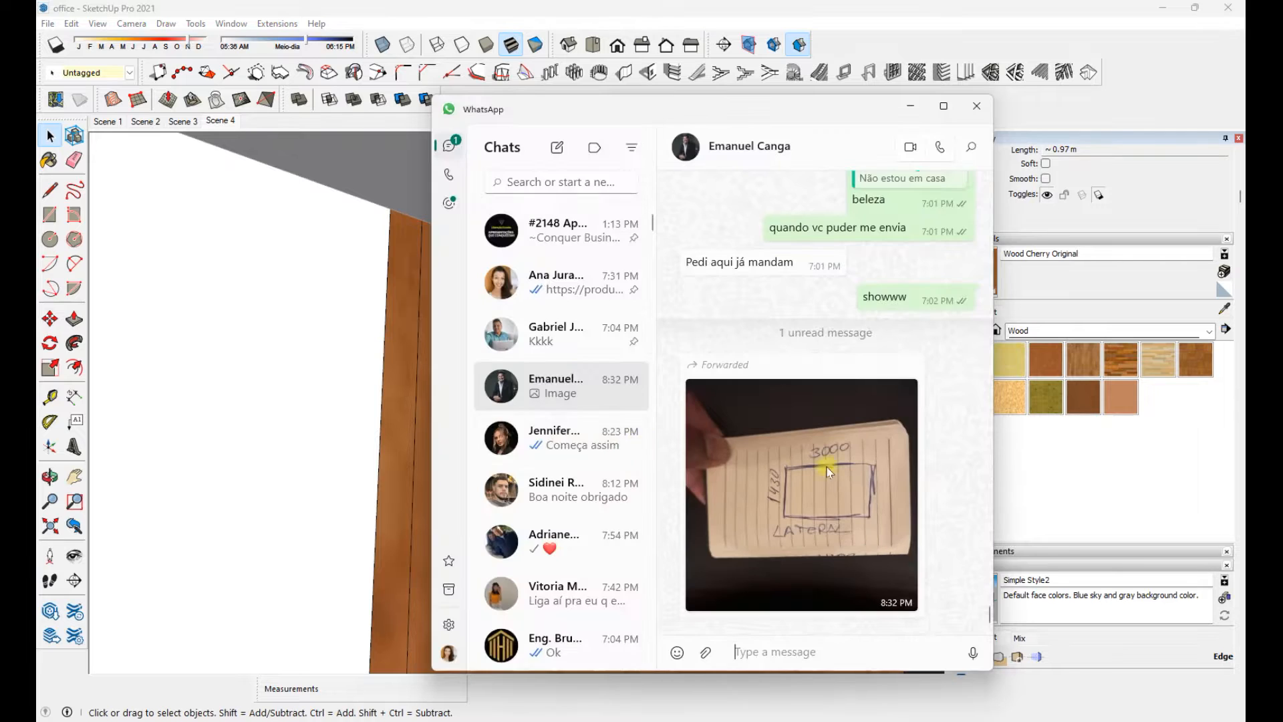
{"action": "key", "text": "alt+Tab"}
{"action": "middle_click_drag", "start_coordinate": [846, 450], "coordinate": [600, 407]}
{"action": "left_click", "coordinate": [599, 407]}
{"action": "right_click", "coordinate": [573, 373]}
{"action": "left_click", "coordinate": [622, 461]}
{"action": "scroll", "coordinate": [676, 299], "scroll_direction": "down", "scroll_amount": 3}
{"action": "left_click", "coordinate": [675, 221]}
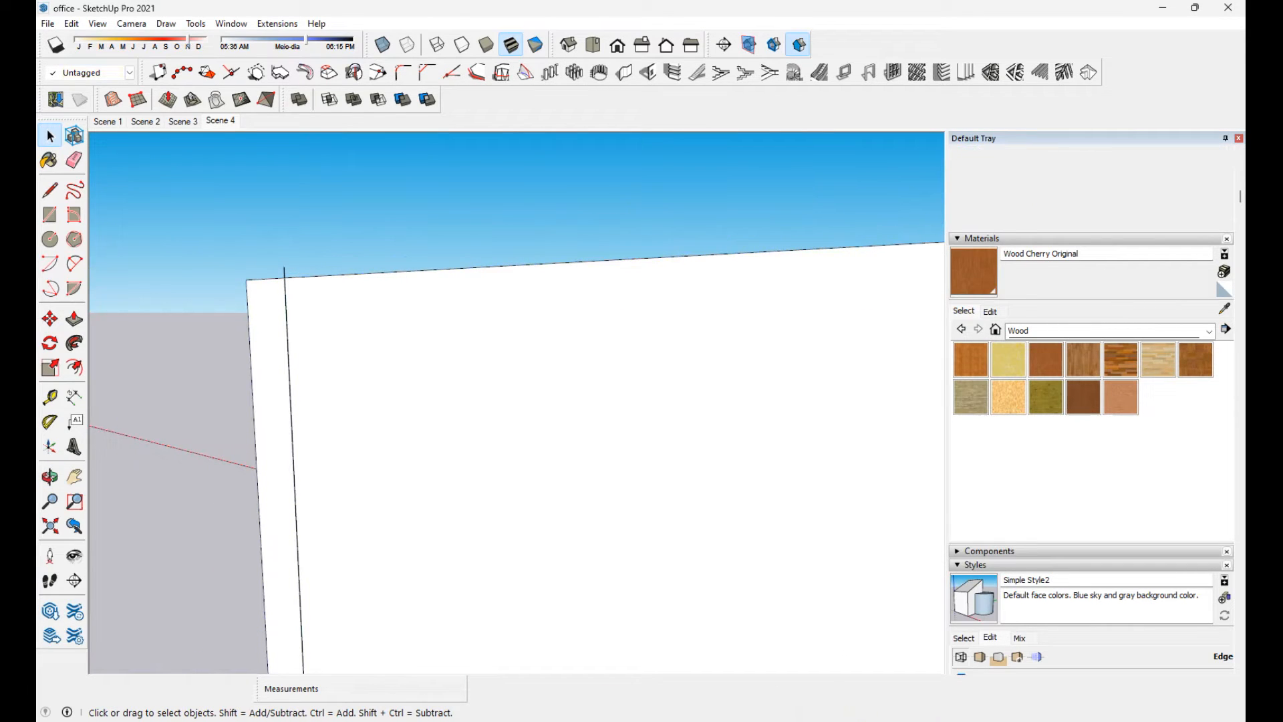
Reopen the dimension sketch in WhatsApp, reply "valeu" in the chat and return to SketchUp
{"action": "key", "text": "alt+Tab"}
{"action": "left_click", "coordinate": [836, 516]}
{"action": "key", "text": "Escape"}
{"action": "type", "text": "valeu"}
{"action": "key", "text": "Return"}
{"action": "key", "text": "alt+Tab"}
Open the outer walls for editing and resize the side wall's window opening by pushing its vertical side face
{"action": "mouse_move", "coordinate": [735, 401]}
{"action": "middle_mouse_down"}
{"action": "mouse_move", "coordinate": [591, 295]}
{"action": "mouse_move", "coordinate": [816, 468]}
{"action": "mouse_move", "coordinate": [813, 510]}
{"action": "mouse_move", "coordinate": [873, 430]}
{"action": "mouse_move", "coordinate": [751, 439]}
{"action": "middle_mouse_up"}
{"action": "double_click", "coordinate": [816, 467]}
{"action": "left_click", "coordinate": [816, 467]}
{"action": "left_click", "coordinate": [873, 430]}
{"action": "key", "text": "space"}
{"action": "left_click", "coordinate": [334, 384]}
{"action": "middle_click_drag", "start_coordinate": [334, 384], "coordinate": [257, 433]}
{"action": "double_click", "coordinate": [258, 433]}
{"action": "key", "text": "p"}
{"action": "left_click", "coordinate": [300, 357]}
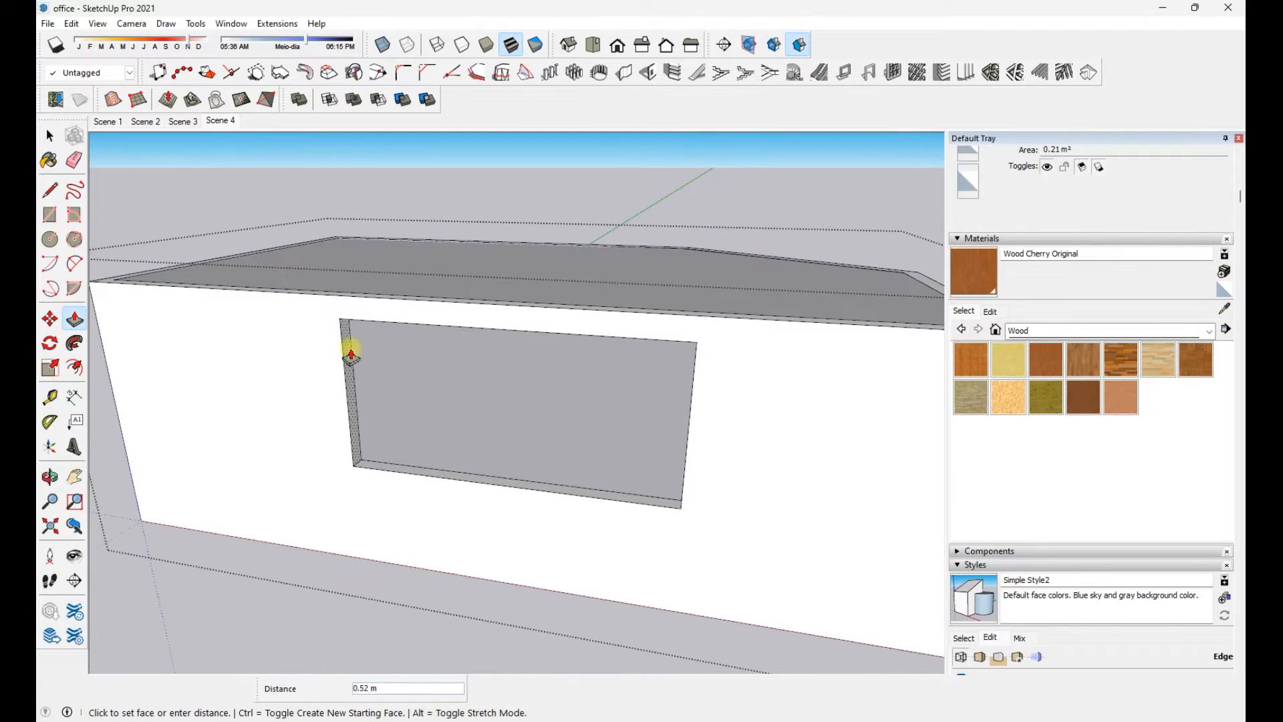
{"action": "key", "text": "Return"}
Place vertical guides aligned with the window opening's sides and select the bookshelf frame inside the room
{"action": "middle_click_drag", "start_coordinate": [479, 426], "coordinate": [454, 398]}
{"action": "key", "text": "t"}
{"action": "key", "text": "space"}
{"action": "scroll", "coordinate": [745, 337], "scroll_direction": "down", "scroll_amount": 3}
{"action": "middle_click_drag", "start_coordinate": [360, 313], "coordinate": [688, 318]}
{"action": "scroll", "coordinate": [307, 361], "scroll_direction": "up", "scroll_amount": 7}
{"action": "left_click", "coordinate": [336, 291]}
{"action": "key", "text": "t"}
{"action": "middle_click_drag", "start_coordinate": [336, 290], "coordinate": [296, 288]}
{"action": "left_click", "coordinate": [296, 279]}
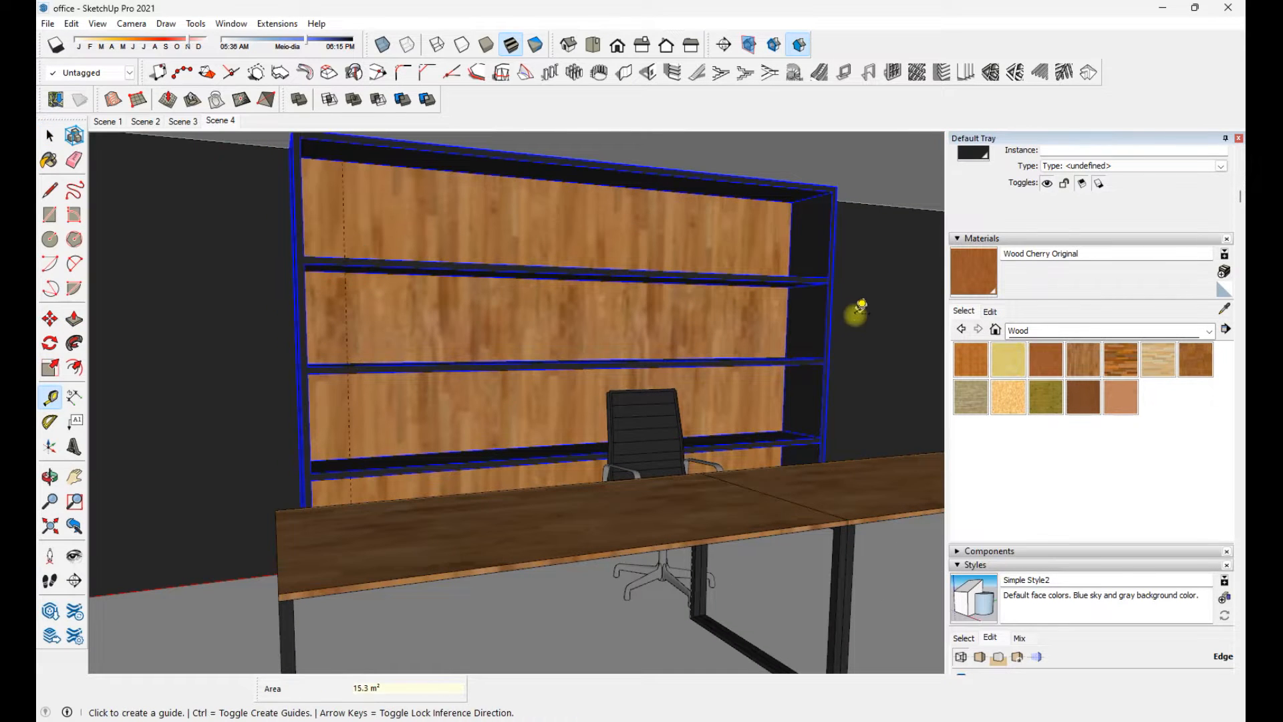
Scale the bookshelf's width from its two sides to fit the vertical guides
{"action": "key", "text": "s"}
{"action": "middle_click_drag", "start_coordinate": [644, 393], "coordinate": [709, 391]}
{"action": "left_click", "coordinate": [286, 375]}
{"action": "left_click", "coordinate": [344, 371]}
{"action": "scroll", "coordinate": [742, 339], "scroll_direction": "down", "scroll_amount": 4}
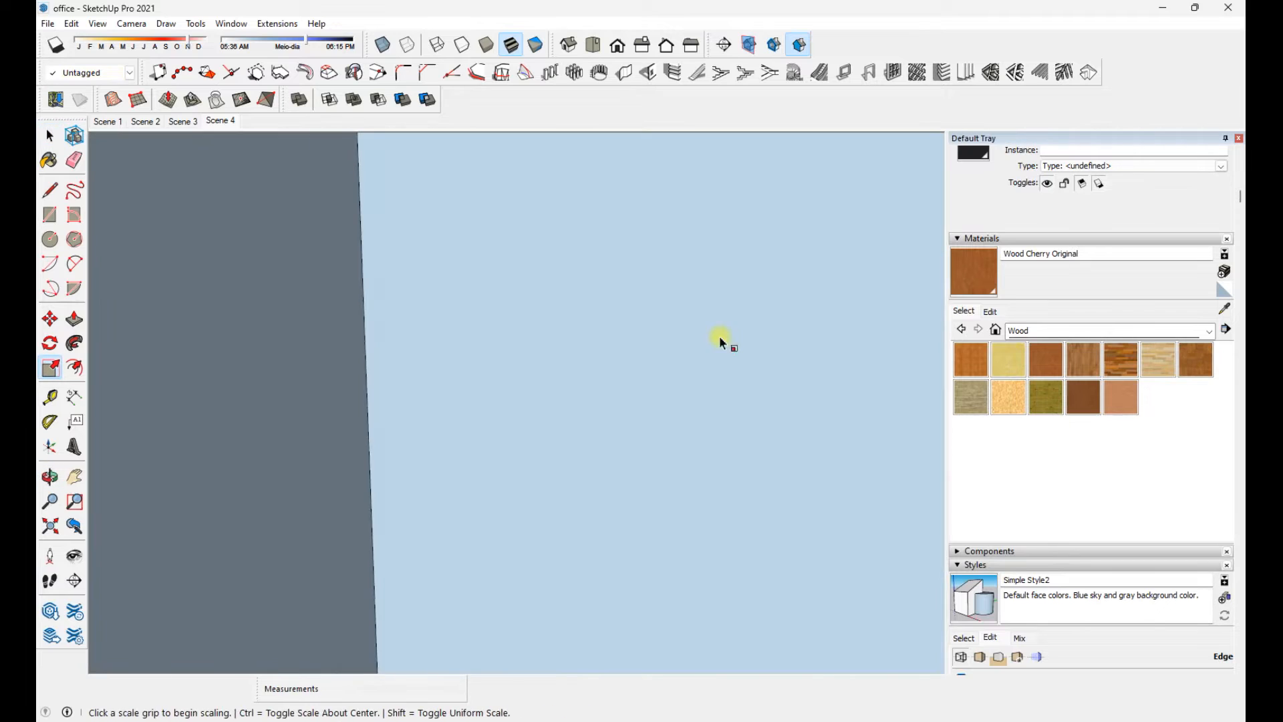
{"action": "key", "text": "space"}
{"action": "scroll", "coordinate": [762, 329], "scroll_direction": "up", "scroll_amount": 5}
{"action": "key", "text": "s"}
{"action": "left_click_drag", "start_coordinate": [832, 350], "coordinate": [846, 350]}
{"action": "key", "text": "space"}
{"action": "scroll", "coordinate": [655, 383], "scroll_direction": "down", "scroll_amount": 6}
Erase the vertical guides around the room and return to the Scene 3 view of the bookshelf
{"action": "key", "text": "e"}
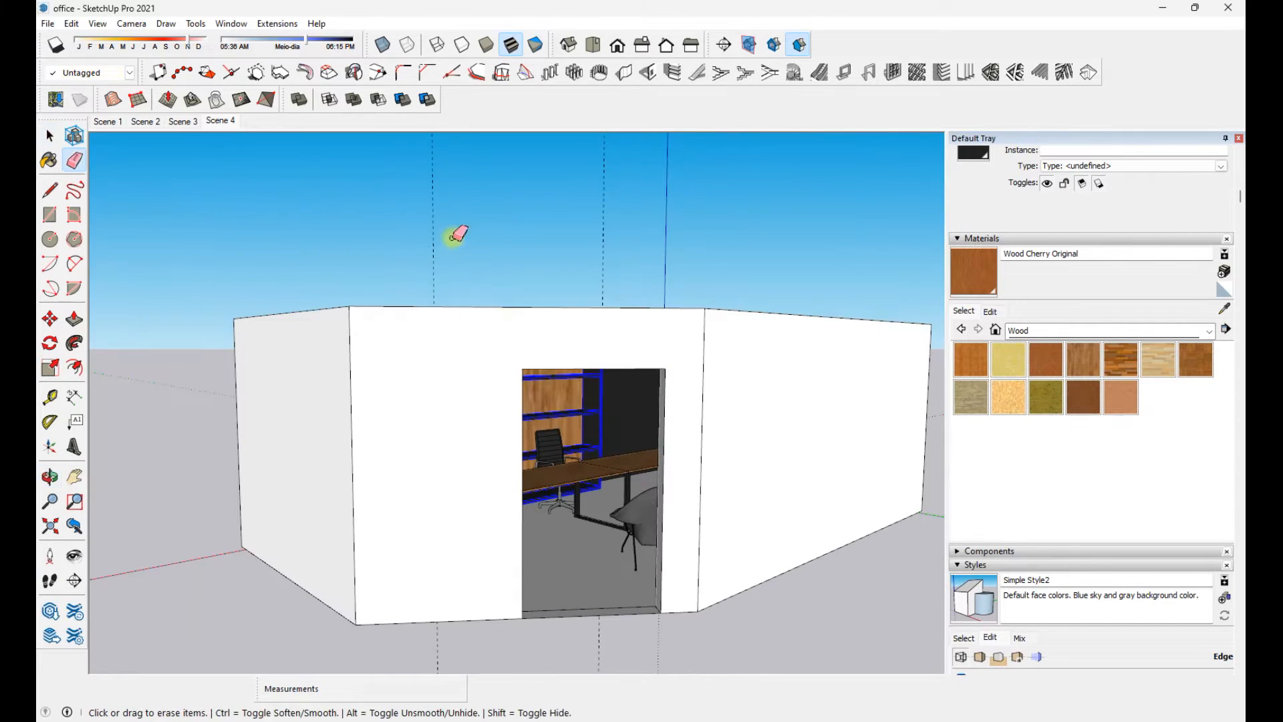
{"action": "left_click", "coordinate": [508, 320]}
{"action": "middle_click_drag", "start_coordinate": [628, 488], "coordinate": [559, 487]}
{"action": "key", "text": "space"}
{"action": "scroll", "coordinate": [510, 484], "scroll_direction": "up", "scroll_amount": 6}
{"action": "left_click", "coordinate": [183, 121]}
{"action": "middle_click_drag", "start_coordinate": [468, 475], "coordinate": [653, 401], "text": "shift"}
{"action": "scroll", "coordinate": [551, 450], "scroll_direction": "down", "scroll_amount": 5}
{"action": "scroll", "coordinate": [653, 401], "scroll_direction": "up", "scroll_amount": 6}
Open the reference photo referencia.jpg and examine the bookshelf and desk finishes
{"action": "mouse_move", "coordinate": [860, 715]}
{"action": "left_click", "coordinate": [967, 719]}
{"action": "key", "text": "Right"}
{"action": "key", "text": "Right"}
{"action": "key", "text": "Right"}
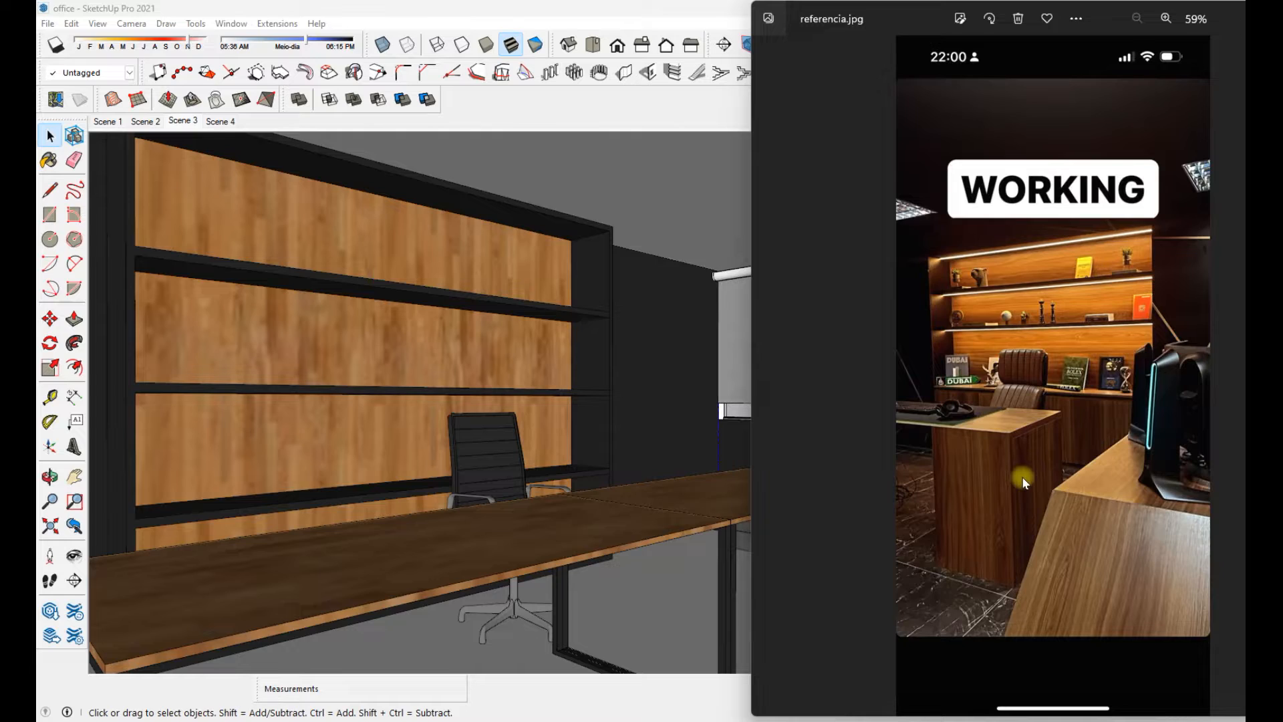
Try swapping the bookshelf finishes, with wood on the frame and Color M08 on the back panels
{"action": "left_click", "coordinate": [603, 353]}
{"action": "left_click", "coordinate": [601, 342]}
{"action": "key", "text": "space"}
{"action": "scroll", "coordinate": [544, 361], "scroll_direction": "down", "scroll_amount": 3}
{"action": "key", "text": "b"}
{"action": "left_click", "coordinate": [561, 431]}
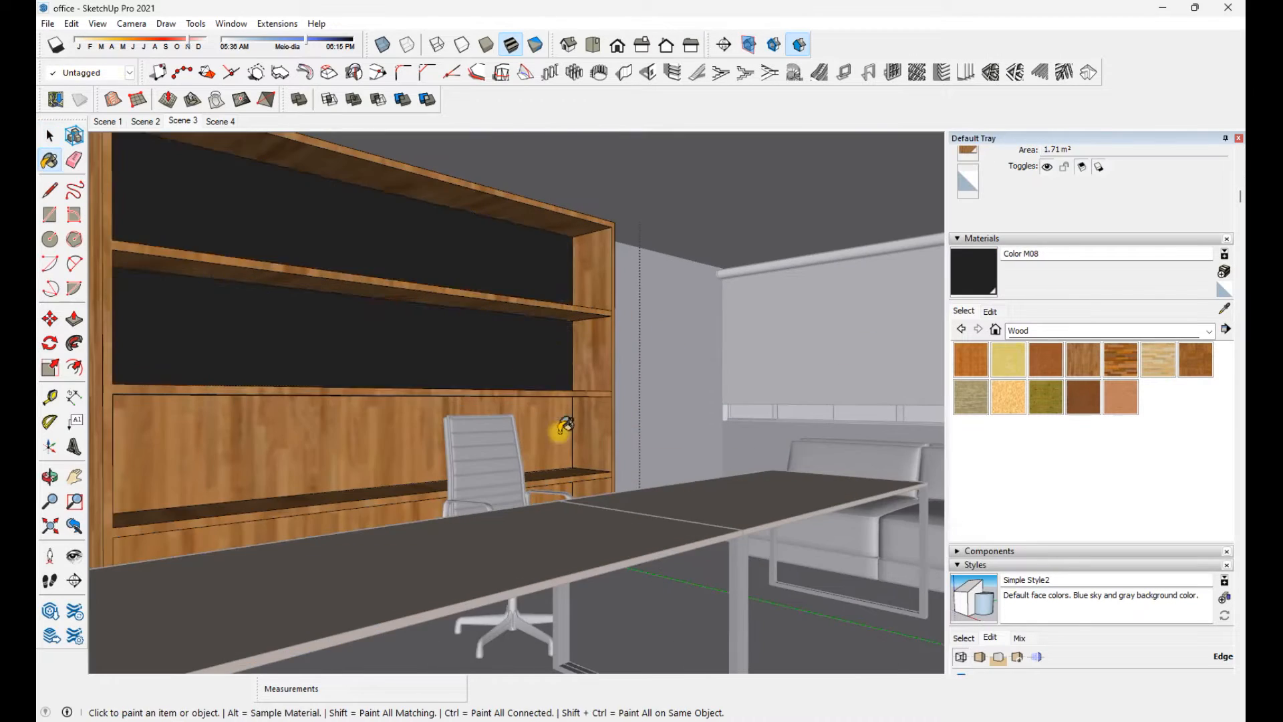
{"action": "key", "text": "space"}
{"action": "scroll", "coordinate": [579, 466], "scroll_direction": "down", "scroll_amount": 5}
{"action": "scroll", "coordinate": [579, 466], "scroll_direction": "up", "scroll_amount": 5}
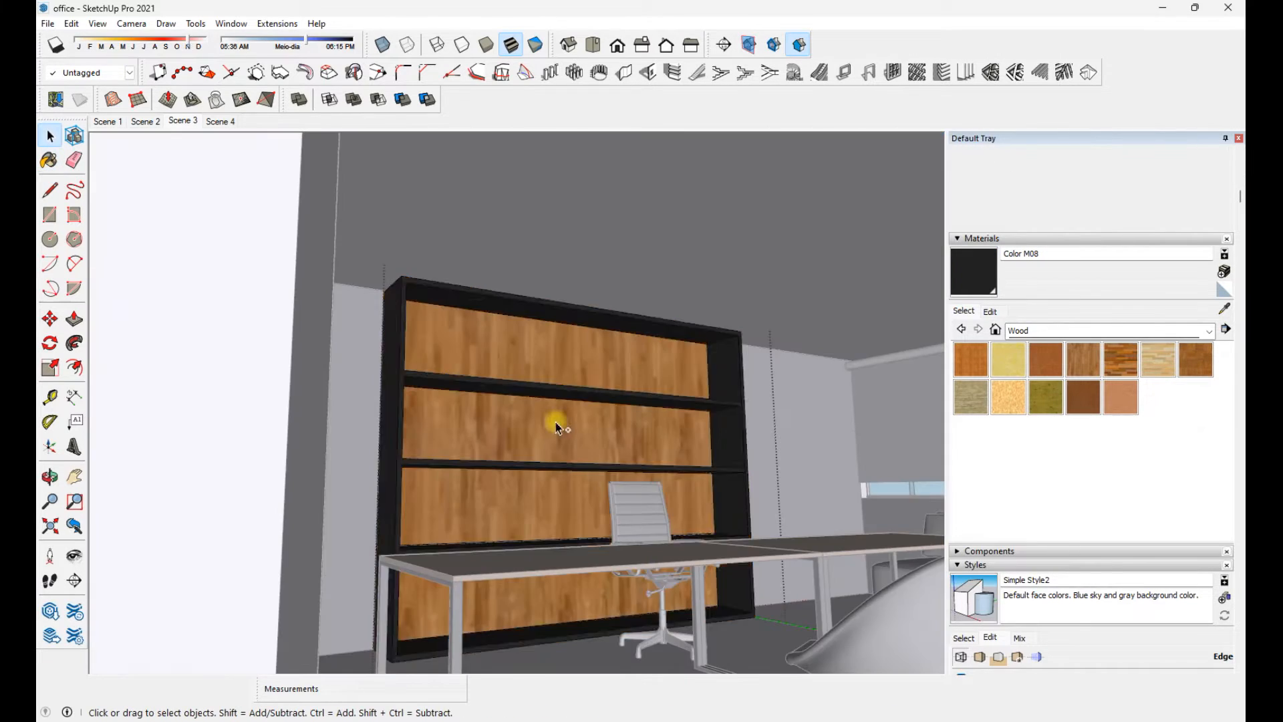
Scale the selected roller blind above the sofa to adjust its fit, and return to Scene 3
{"action": "scroll", "coordinate": [552, 421], "scroll_direction": "down", "scroll_amount": 5}
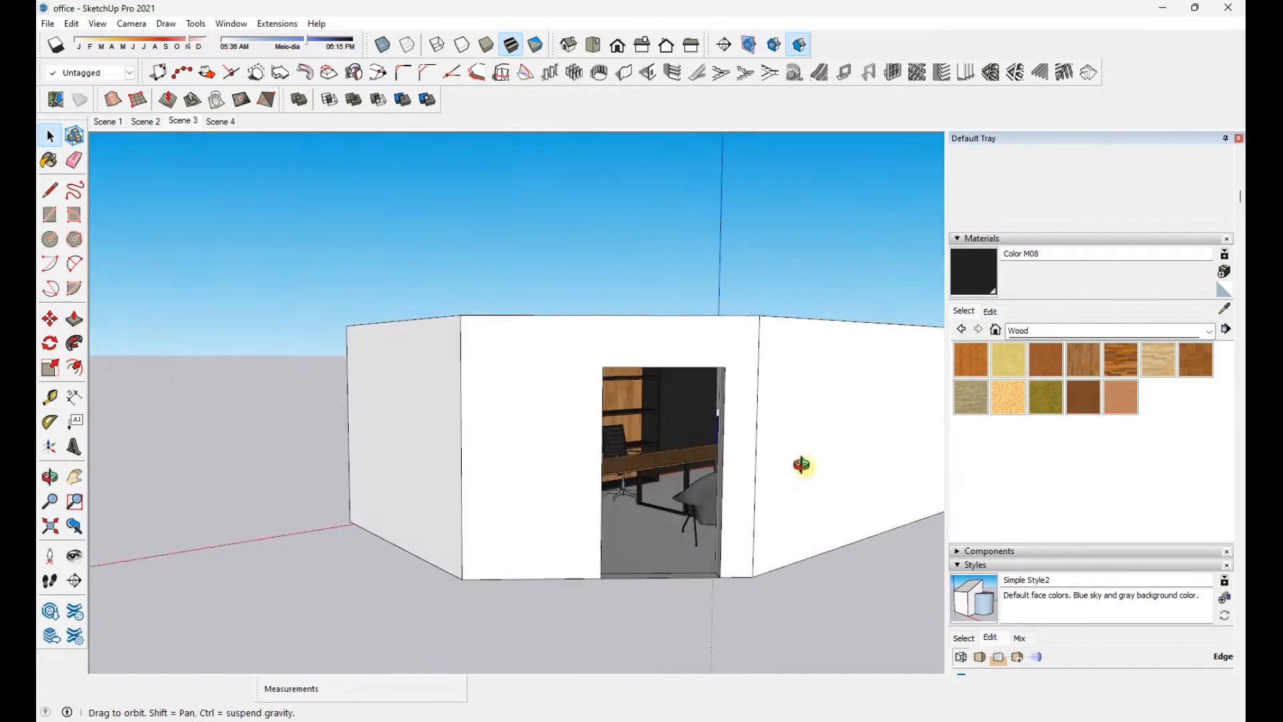
{"action": "scroll", "coordinate": [802, 464], "scroll_direction": "up", "scroll_amount": 5}
{"action": "middle_click_drag", "start_coordinate": [653, 475], "coordinate": [528, 380]}
{"action": "scroll", "coordinate": [735, 348], "scroll_direction": "up", "scroll_amount": 4}
{"action": "middle_click_drag", "start_coordinate": [735, 374], "coordinate": [773, 401]}
{"action": "scroll", "coordinate": [773, 320], "scroll_direction": "up", "scroll_amount": 2}
{"action": "left_click", "coordinate": [774, 286]}
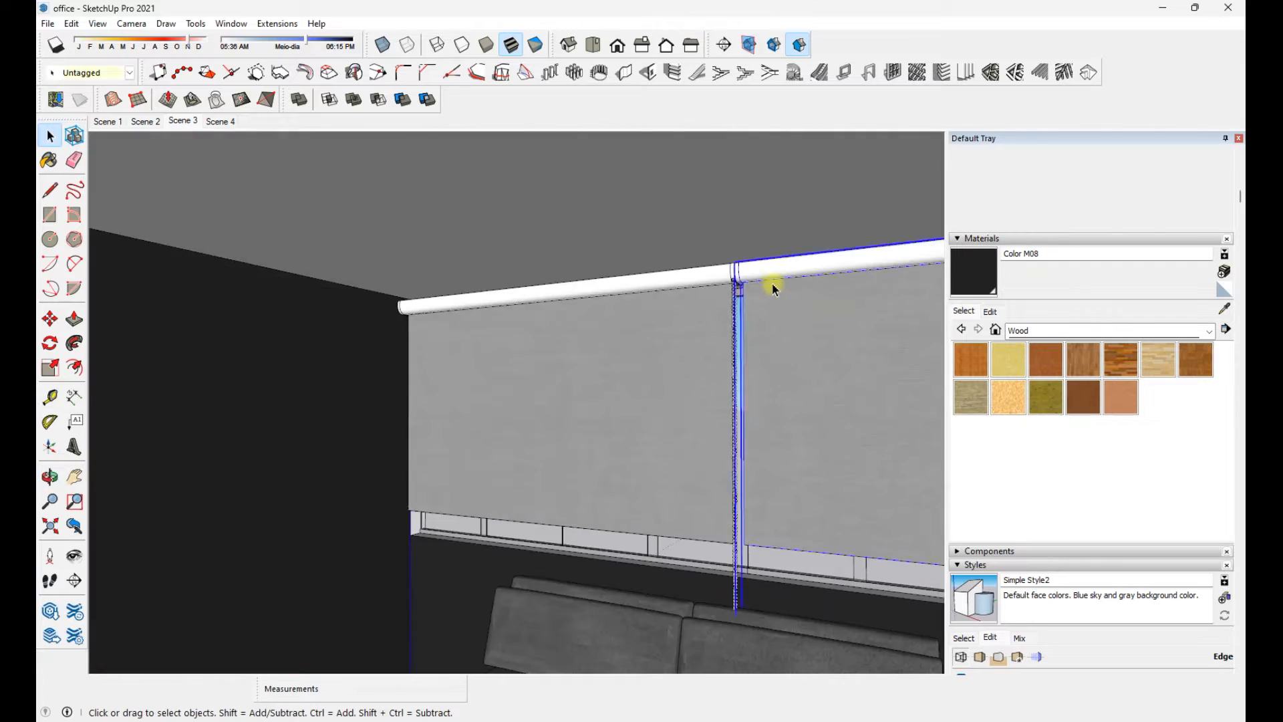
{"action": "scroll", "coordinate": [748, 301], "scroll_direction": "up", "scroll_amount": 5}
{"action": "key", "text": "s"}
{"action": "scroll", "coordinate": [656, 375], "scroll_direction": "down", "scroll_amount": 3}
{"action": "left_click", "coordinate": [687, 499]}
{"action": "key", "text": "space"}
{"action": "middle_click_drag", "start_coordinate": [687, 498], "coordinate": [169, 107]}
{"action": "left_click", "coordinate": [627, 487]}
{"action": "left_click", "coordinate": [191, 125]}
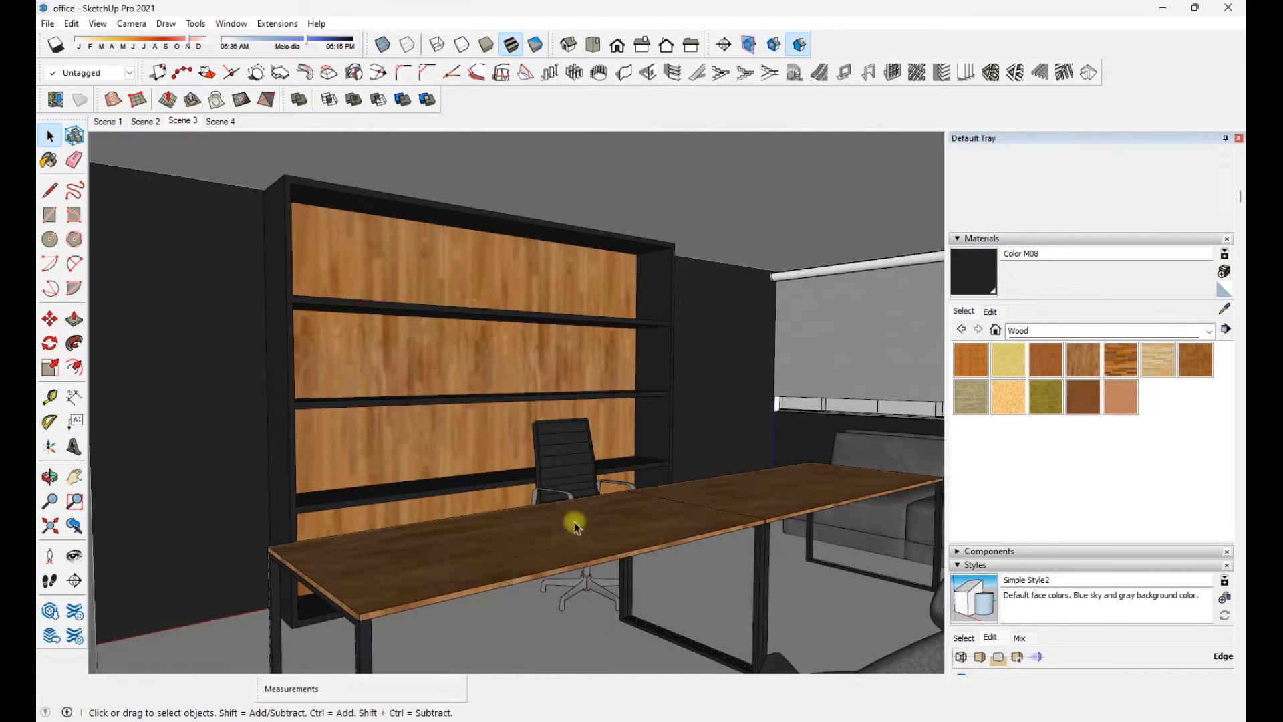
Compare with the reference photo and raise the bookshelf's lowest shelf to a guide placed on the back panel
{"action": "key", "text": "alt+Tab"}
{"action": "key", "text": "alt+Tab"}
{"action": "scroll", "coordinate": [386, 501], "scroll_direction": "up", "scroll_amount": 5}
{"action": "key", "text": "t"}
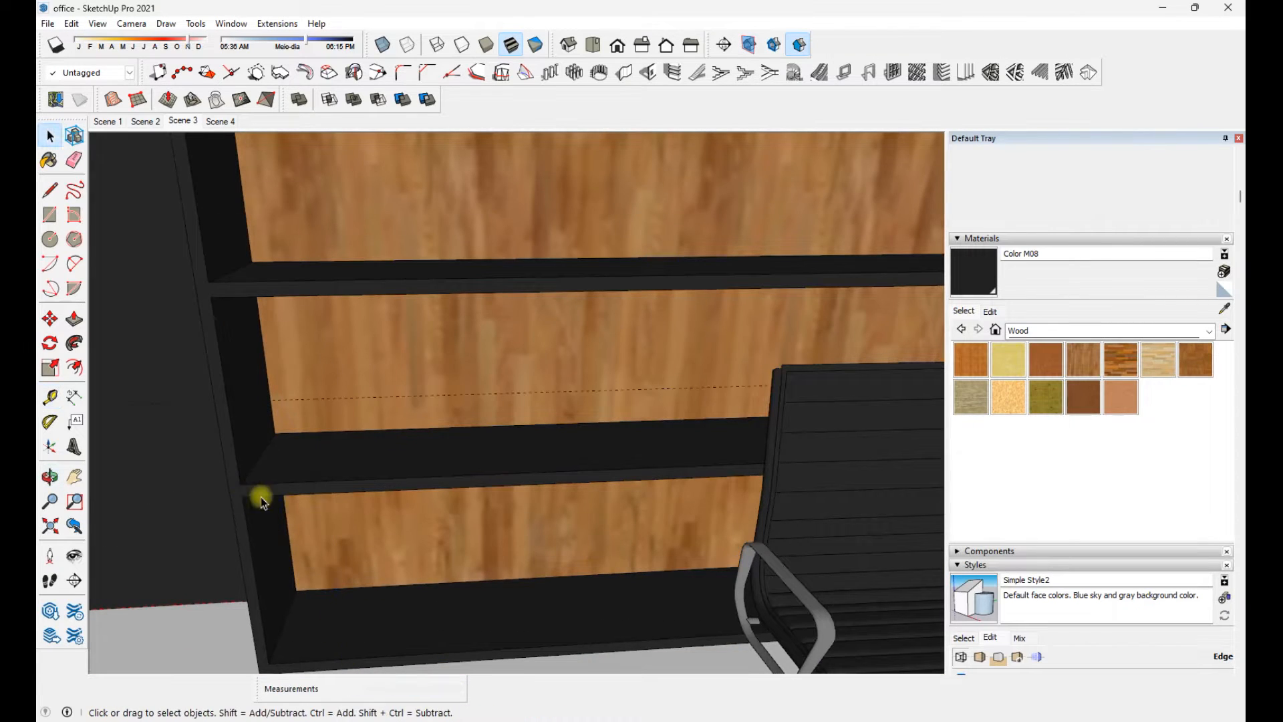
{"action": "key", "text": "space"}
{"action": "left_click", "coordinate": [292, 466]}
{"action": "middle_click_drag", "start_coordinate": [256, 387], "coordinate": [535, 481]}
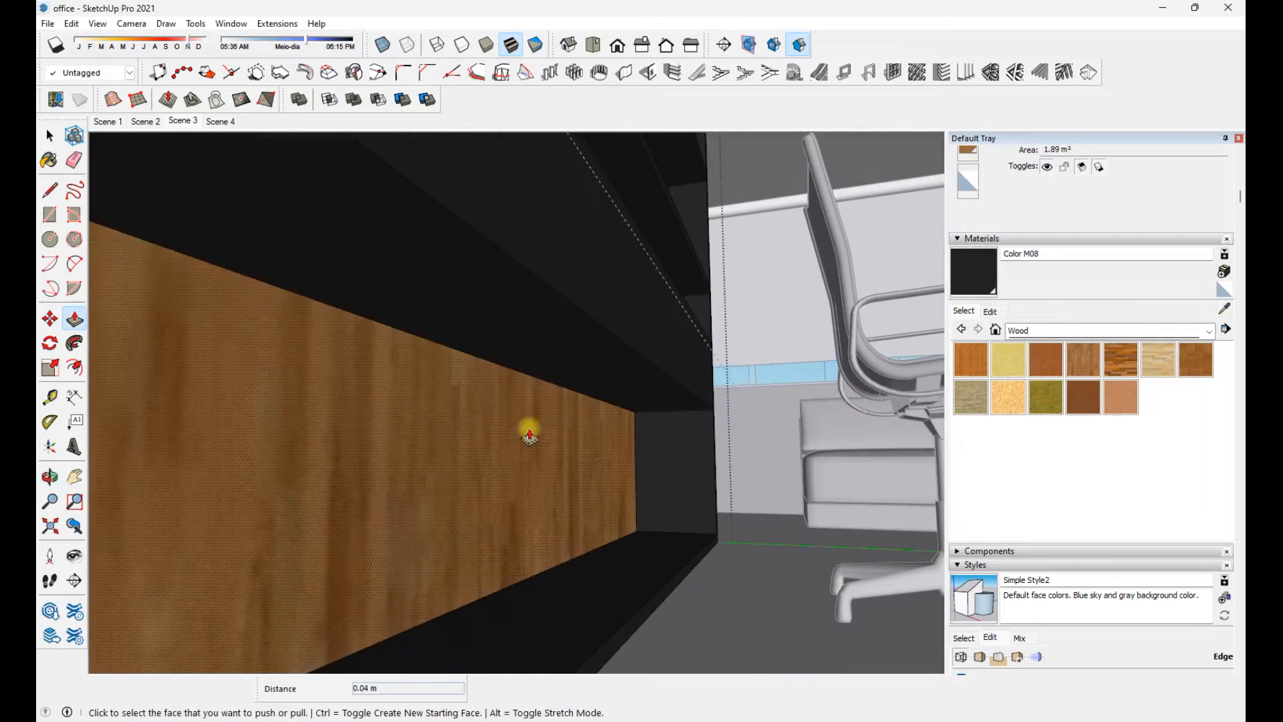
{"action": "left_click", "coordinate": [719, 354]}
Erase the bookshelf's uppermost intermediate shelf and clean up the leftover edges on the back panel
{"action": "mouse_move", "coordinate": [705, 349]}
{"action": "middle_mouse_down"}
{"action": "mouse_move", "coordinate": [688, 441]}
{"action": "mouse_move", "coordinate": [568, 423]}
{"action": "mouse_move", "coordinate": [673, 401]}
{"action": "mouse_move", "coordinate": [492, 446]}
{"action": "middle_mouse_up"}
{"action": "key", "text": "e"}
{"action": "scroll", "coordinate": [553, 401], "scroll_direction": "up", "scroll_amount": 2}
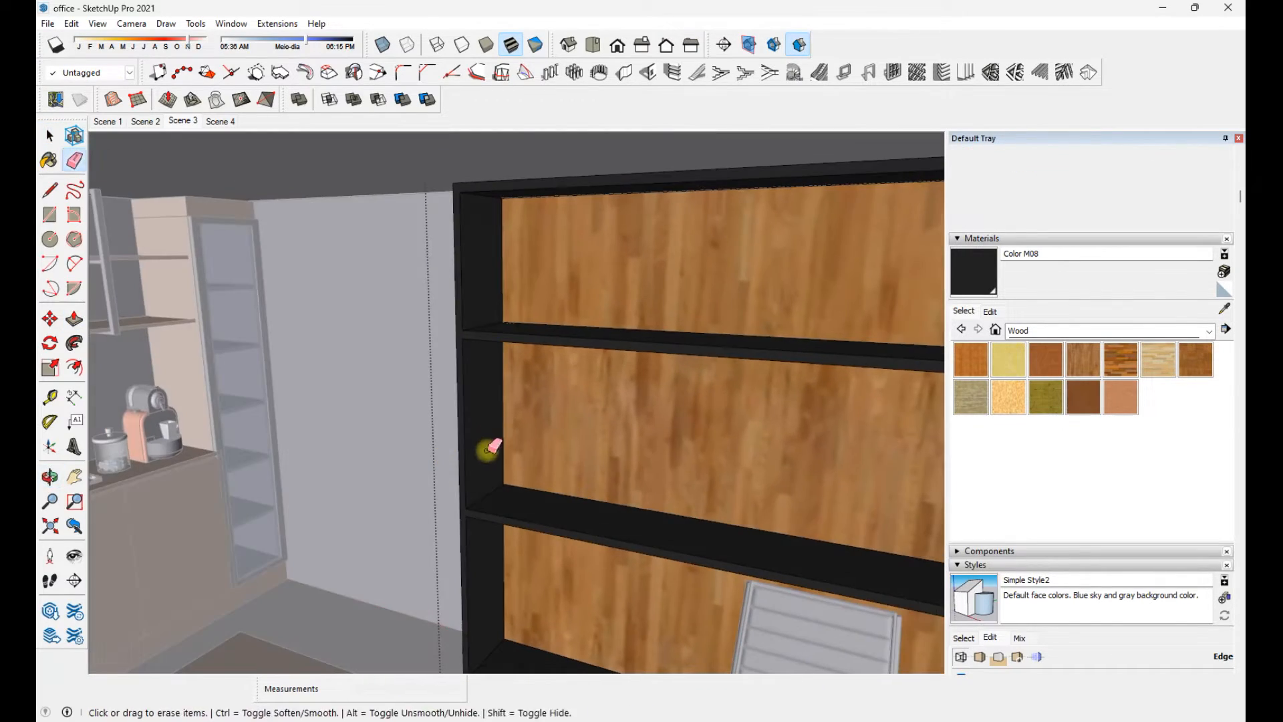
{"action": "left_click", "coordinate": [489, 350]}
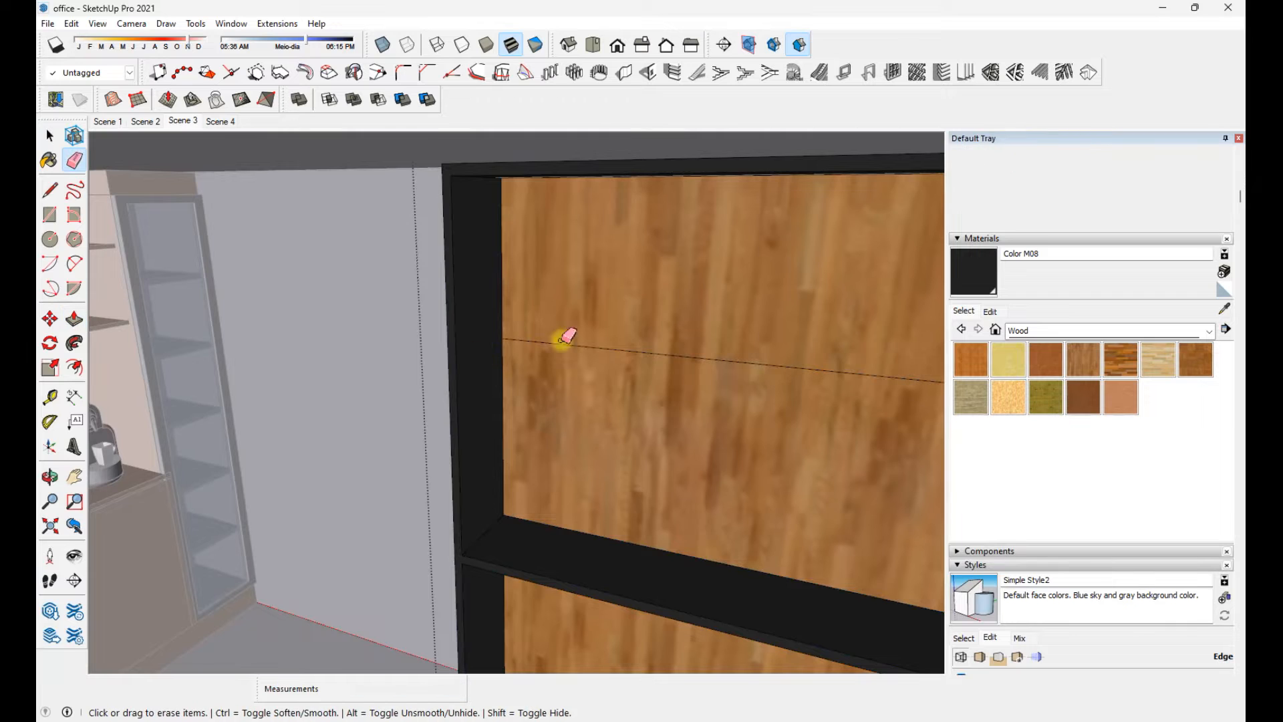
{"action": "left_click", "coordinate": [563, 338]}
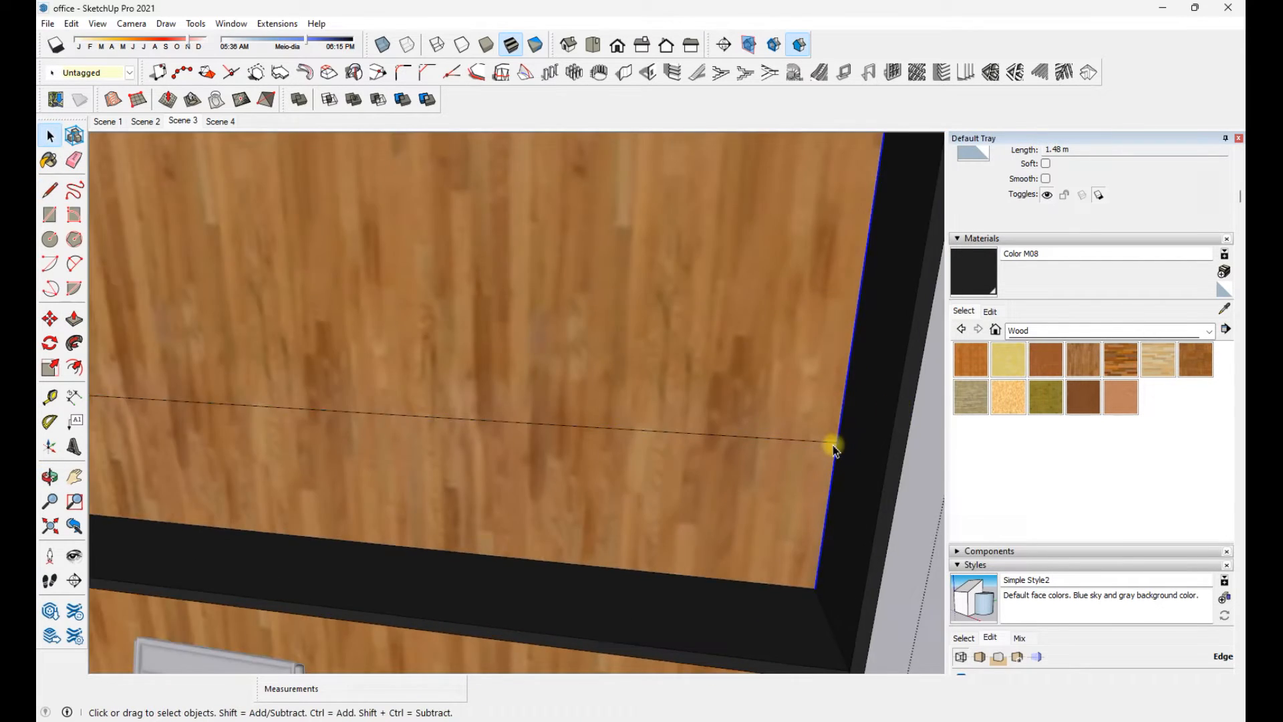
Copy the horizontal line on the bookshelf's back panel by 0.02 m to outline a new shelf's thickness
{"action": "key", "text": "m"}
{"action": "scroll", "coordinate": [832, 445], "scroll_direction": "up", "scroll_amount": 2}
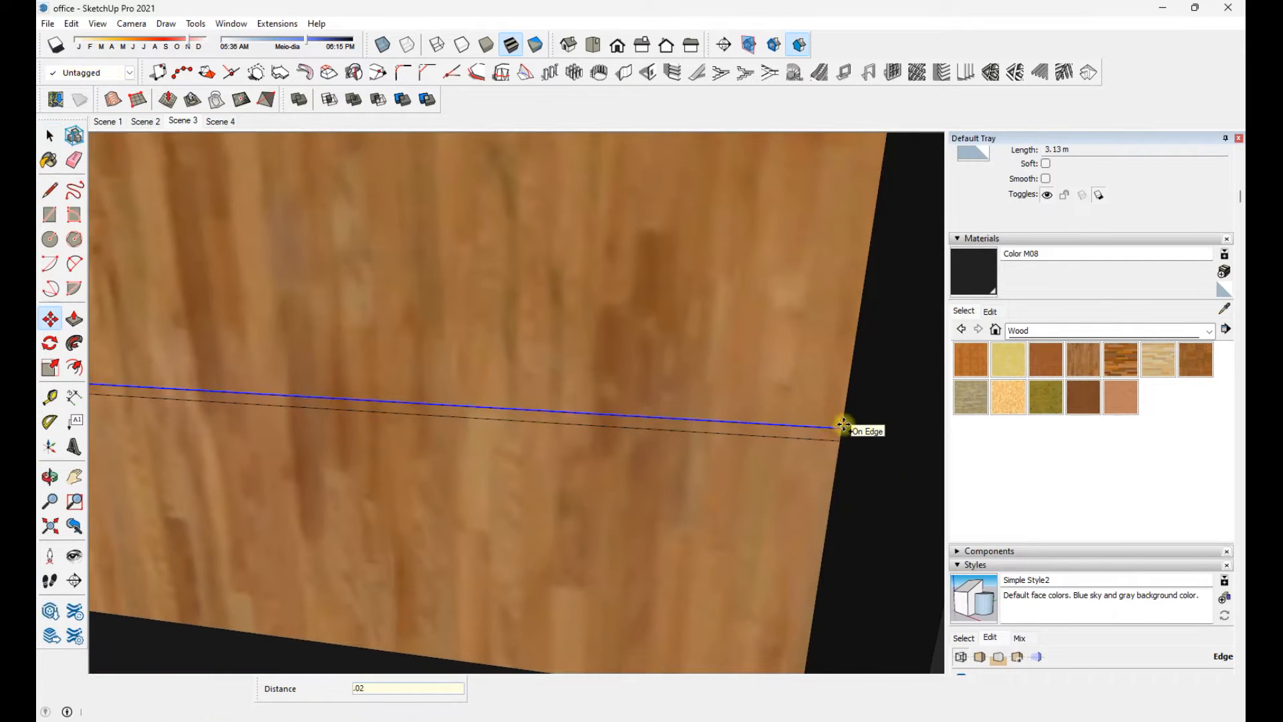
{"action": "left_click", "coordinate": [838, 441]}
{"action": "scroll", "coordinate": [838, 440], "scroll_direction": "down", "scroll_amount": 2}
{"action": "key", "text": "ctrl"}
{"action": "middle_click_drag", "start_coordinate": [822, 267], "coordinate": [782, 334]}
{"action": "left_click", "coordinate": [782, 444]}
Pull the outlined strip out from the back panel to form a new shelf as deep as the bookshelf
{"action": "scroll", "coordinate": [781, 444], "scroll_direction": "down", "scroll_amount": 2}
{"action": "mouse_move", "coordinate": [374, 434]}
{"action": "middle_mouse_down"}
{"action": "mouse_move", "coordinate": [456, 449]}
{"action": "mouse_move", "coordinate": [415, 487]}
{"action": "mouse_move", "coordinate": [371, 433]}
{"action": "middle_mouse_up"}
{"action": "double_click", "coordinate": [381, 437]}
{"action": "key", "text": "space"}
{"action": "left_click", "coordinate": [234, 431]}
{"action": "scroll", "coordinate": [247, 431], "scroll_direction": "down", "scroll_amount": 3}
{"action": "middle_click_drag", "start_coordinate": [590, 432], "coordinate": [341, 593]}
Divide the lower compartment's front edge and draw a Color M08 door panel over the compartment's left end
{"action": "double_click", "coordinate": [449, 624]}
{"action": "right_click", "coordinate": [450, 624]}
{"action": "left_click", "coordinate": [443, 623]}
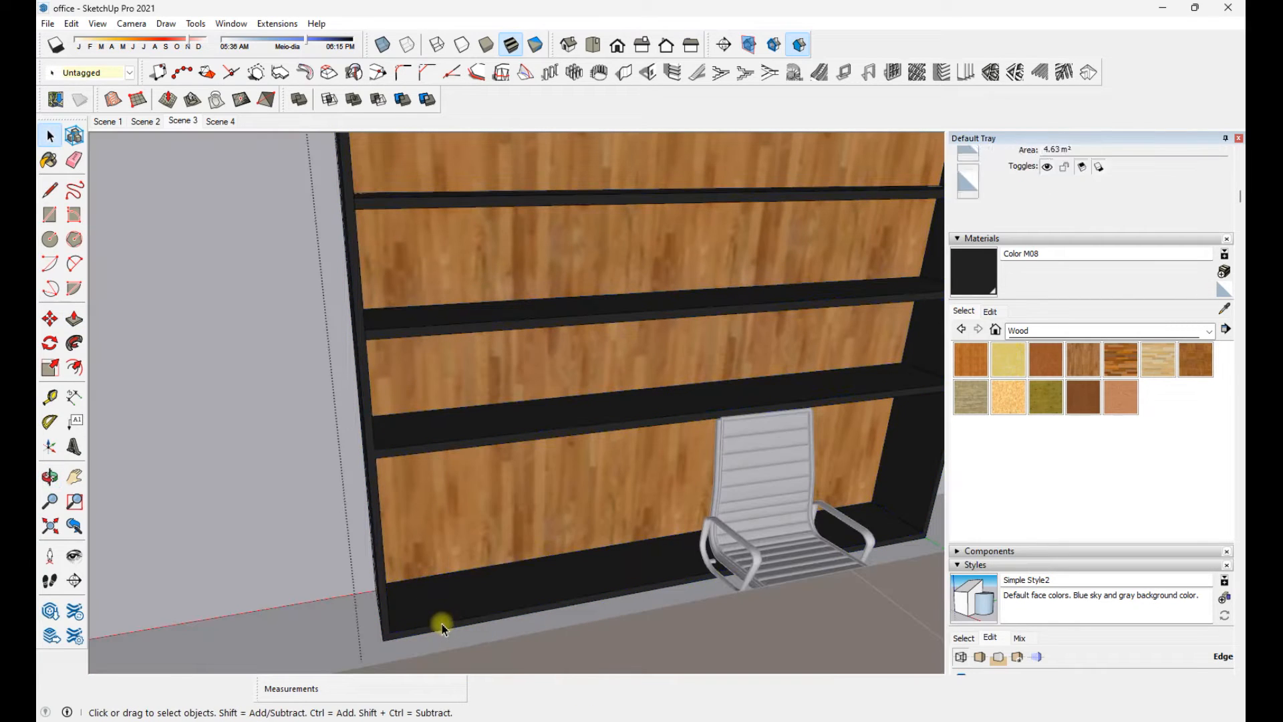
{"action": "right_click", "coordinate": [443, 624]}
{"action": "left_click", "coordinate": [530, 587]}
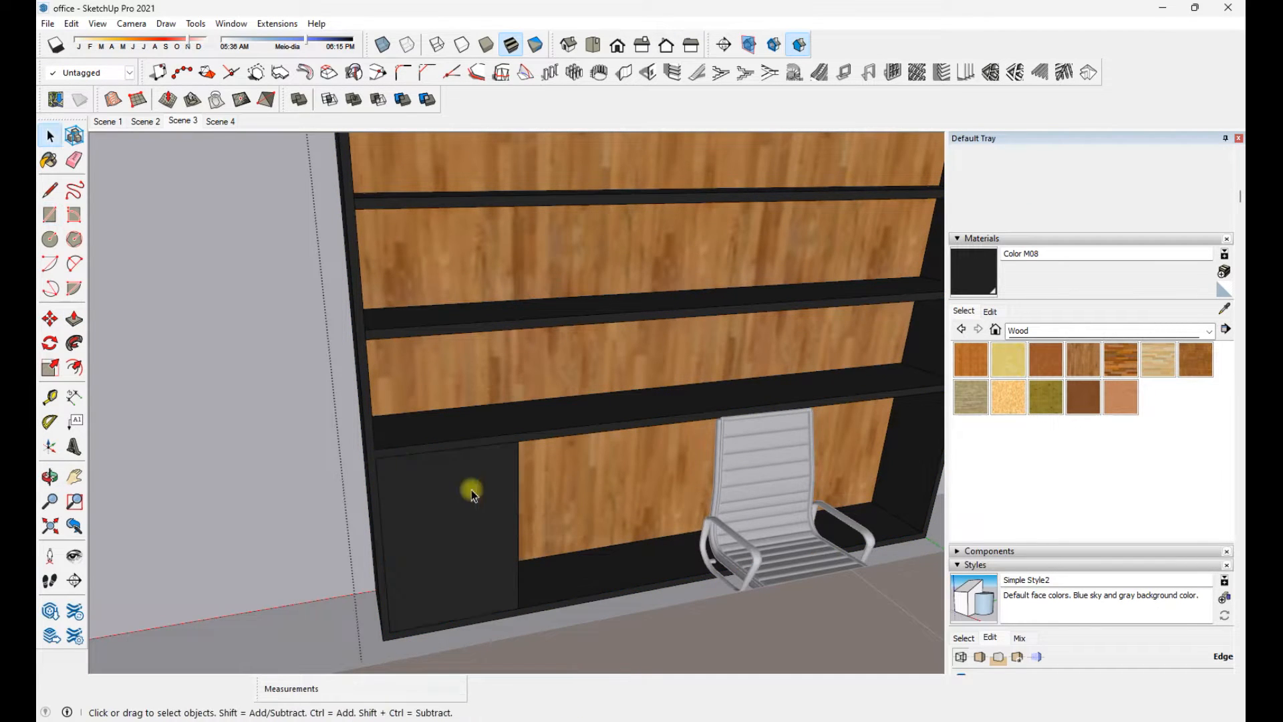
Turn the door panel at the lower compartment's left end into a component
{"action": "middle_click_drag", "start_coordinate": [471, 492], "coordinate": [442, 513]}
{"action": "right_click", "coordinate": [442, 513]}
{"action": "left_click", "coordinate": [535, 369]}
{"action": "scroll", "coordinate": [458, 479], "scroll_direction": "up", "scroll_amount": 1}
{"action": "right_click", "coordinate": [458, 478]}
Edit the door component and pull its face to give the door thickness
{"action": "middle_click_drag", "start_coordinate": [559, 565], "coordinate": [481, 561]}
{"action": "scroll", "coordinate": [481, 468], "scroll_direction": "up", "scroll_amount": 2}
{"action": "double_click", "coordinate": [481, 427]}
{"action": "key", "text": "f"}
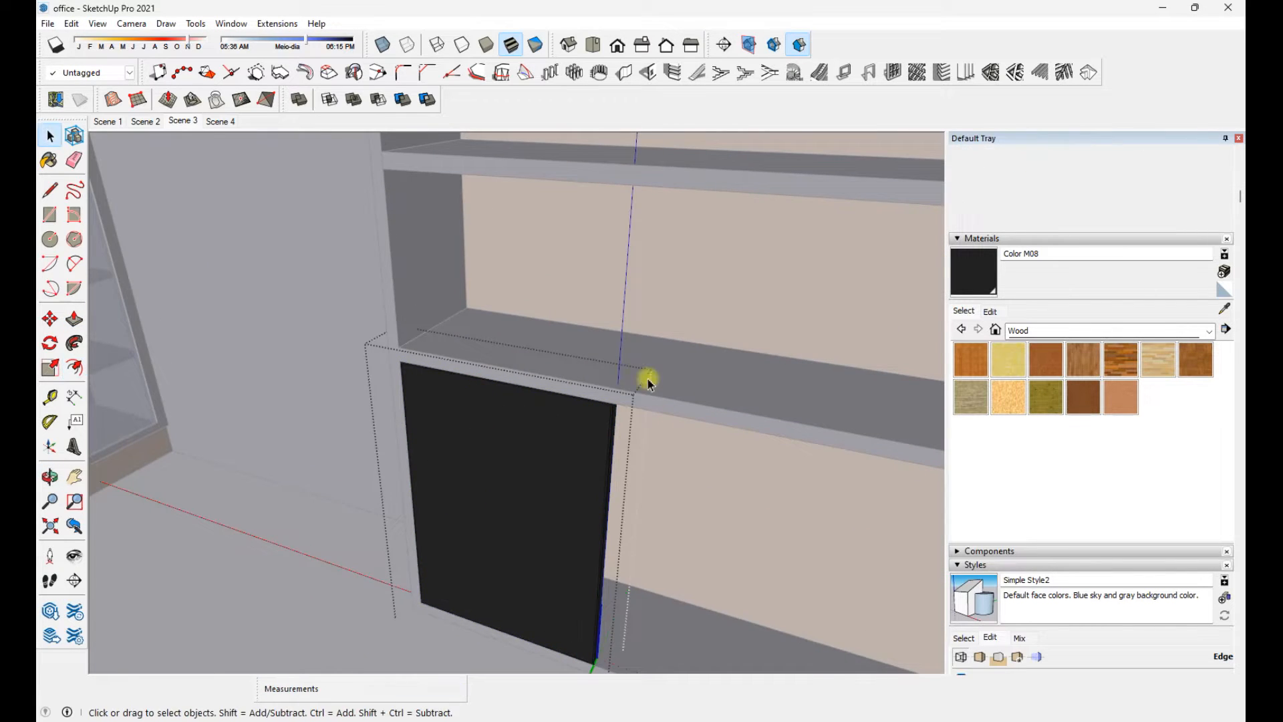
{"action": "scroll", "coordinate": [624, 411], "scroll_direction": "up", "scroll_amount": 4}
{"action": "key", "text": "p"}
{"action": "middle_click_drag", "start_coordinate": [584, 407], "coordinate": [467, 401]}
{"action": "key", "text": "space"}
{"action": "scroll", "coordinate": [453, 398], "scroll_direction": "down", "scroll_amount": 4}
Copy the door component side by side along the lower compartment until a row of five doors fills it
{"action": "triple_click", "coordinate": [452, 399]}
{"action": "key", "text": "m"}
{"action": "key", "text": "ctrl"}
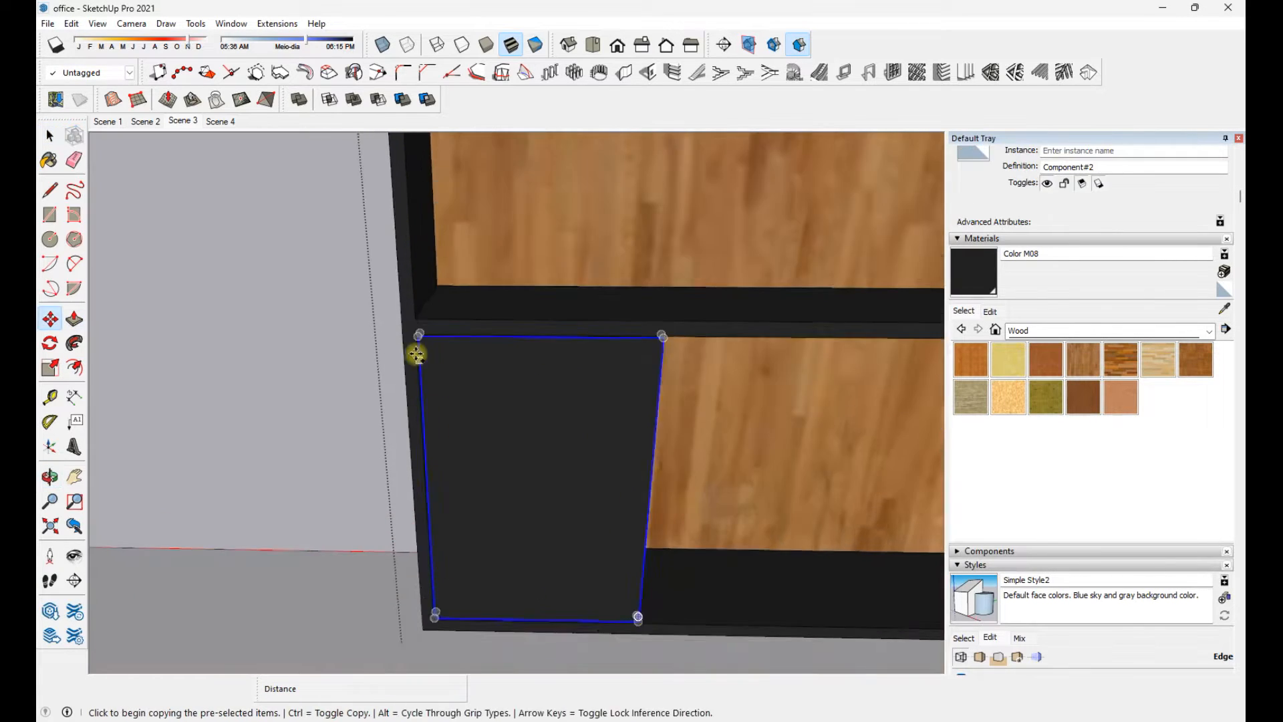
{"action": "scroll", "coordinate": [417, 354], "scroll_direction": "up", "scroll_amount": 3}
{"action": "left_click", "coordinate": [423, 338]}
{"action": "middle_click_drag", "start_coordinate": [562, 326], "coordinate": [576, 262]}
{"action": "scroll", "coordinate": [258, 320], "scroll_direction": "down", "scroll_amount": 5}
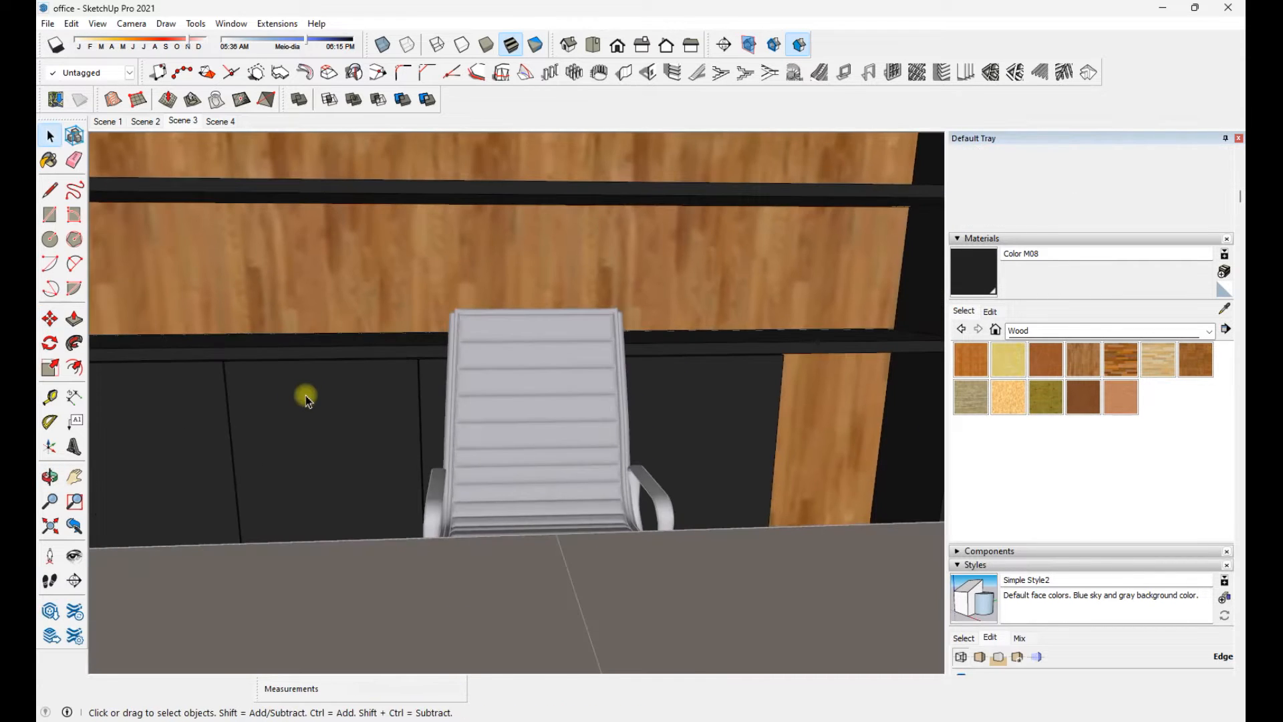
{"action": "key", "text": "m"}
{"action": "scroll", "coordinate": [545, 416], "scroll_direction": "up", "scroll_amount": 5}
{"action": "key", "text": "ctrl"}
{"action": "middle_click_drag", "start_coordinate": [214, 464], "coordinate": [459, 378]}
{"action": "key", "text": "space"}
Extend the last door's side face by 0.03 m to close the gap beside the bookshelf's side, and return to Scene 3
{"action": "scroll", "coordinate": [458, 378], "scroll_direction": "down", "scroll_amount": 3}
{"action": "scroll", "coordinate": [716, 475], "scroll_direction": "up", "scroll_amount": 4}
{"action": "scroll", "coordinate": [564, 510], "scroll_direction": "down", "scroll_amount": 2}
{"action": "right_click", "coordinate": [579, 503]}
{"action": "left_click", "coordinate": [615, 238]}
{"action": "scroll", "coordinate": [572, 472], "scroll_direction": "up", "scroll_amount": 2}
{"action": "key", "text": "p"}
{"action": "scroll", "coordinate": [665, 275], "scroll_direction": "up", "scroll_amount": 3}
{"action": "left_click", "coordinate": [665, 276]}
{"action": "left_click", "coordinate": [645, 313]}
{"action": "middle_click_drag", "start_coordinate": [645, 312], "coordinate": [654, 313]}
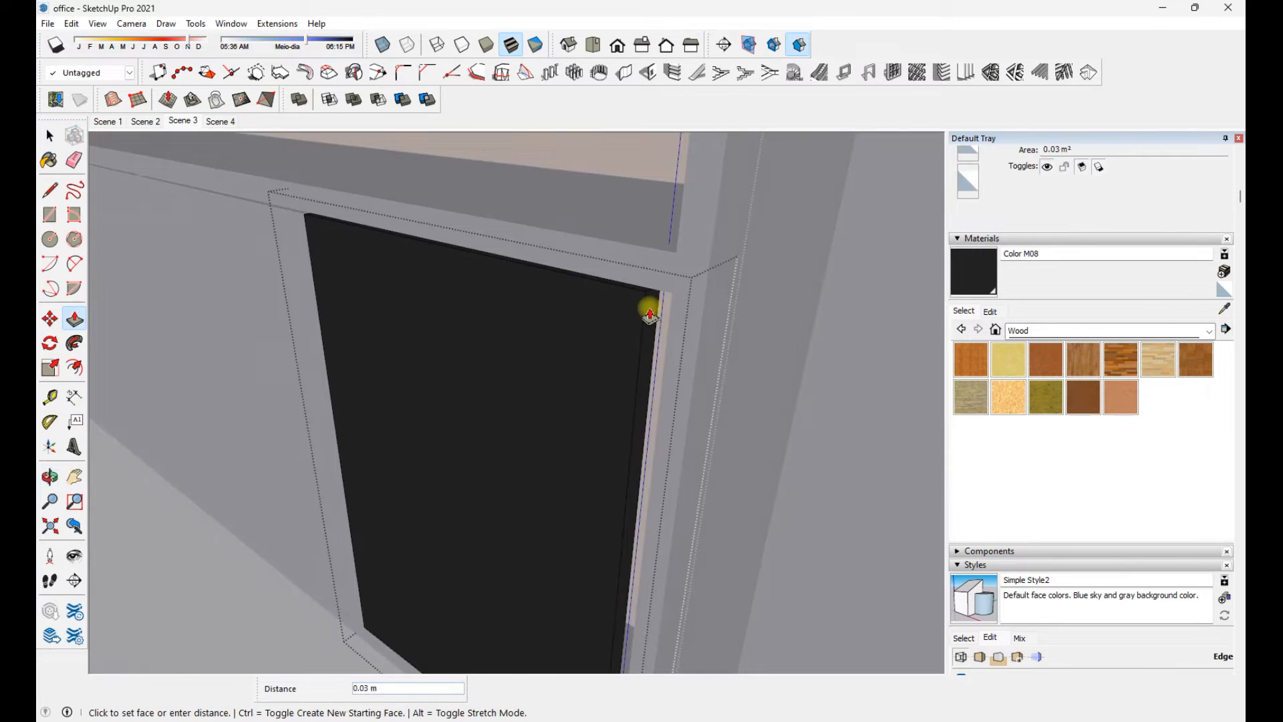
{"action": "scroll", "coordinate": [650, 314], "scroll_direction": "down", "scroll_amount": 5}
{"action": "left_click", "coordinate": [181, 121]}
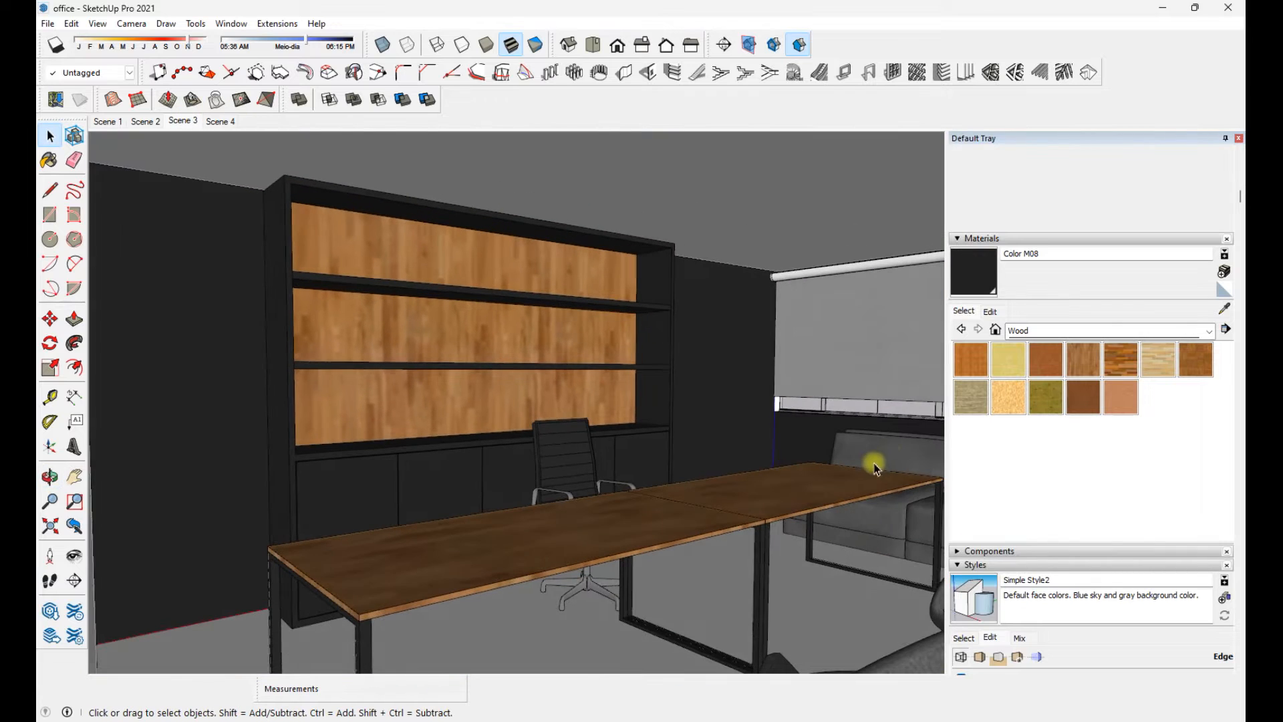
From Scene 4, draw a rectangle about 0.03 by 0.03 m on the floor at the wood wall panel's outer corner
{"action": "scroll", "coordinate": [521, 441], "scroll_direction": "up", "scroll_amount": 5}
{"action": "left_click", "coordinate": [187, 121]}
{"action": "left_click", "coordinate": [220, 121]}
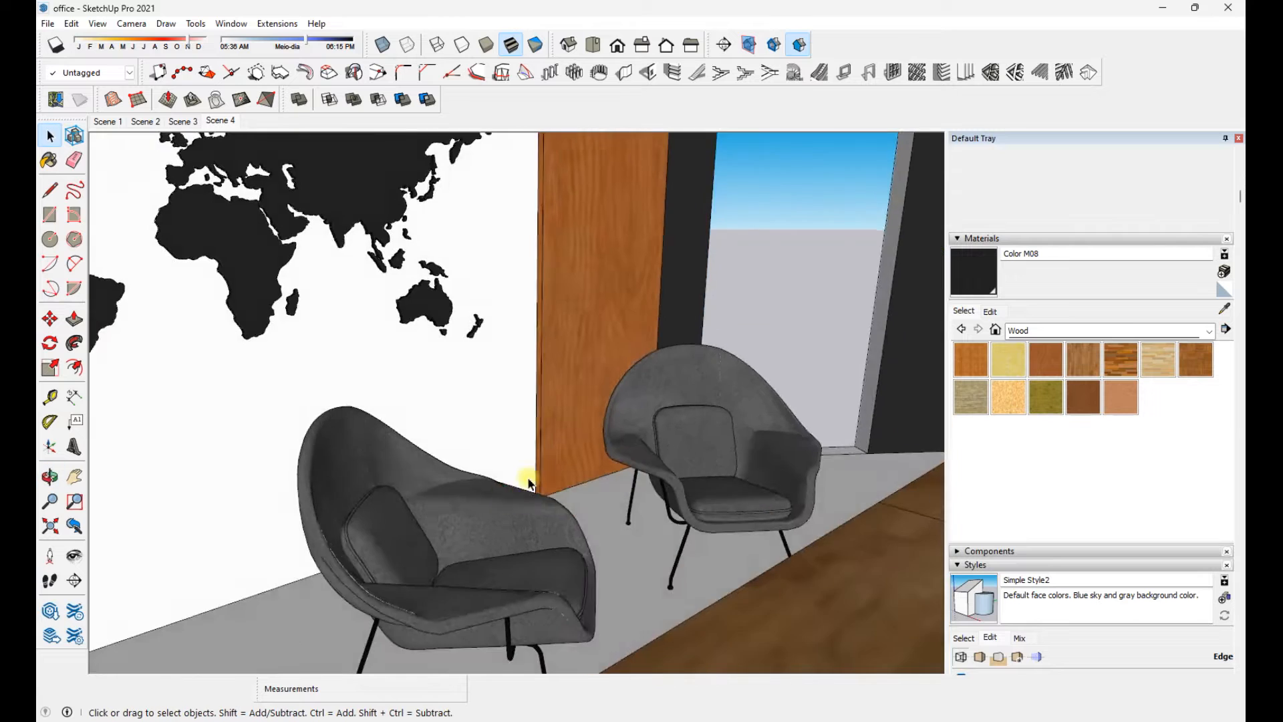
{"action": "scroll", "coordinate": [522, 481], "scroll_direction": "up", "scroll_amount": 5}
{"action": "middle_click_drag", "start_coordinate": [562, 507], "coordinate": [535, 614]}
{"action": "scroll", "coordinate": [535, 610], "scroll_direction": "up", "scroll_amount": 3}
{"action": "key", "text": "r"}
{"action": "left_click", "coordinate": [498, 573]}
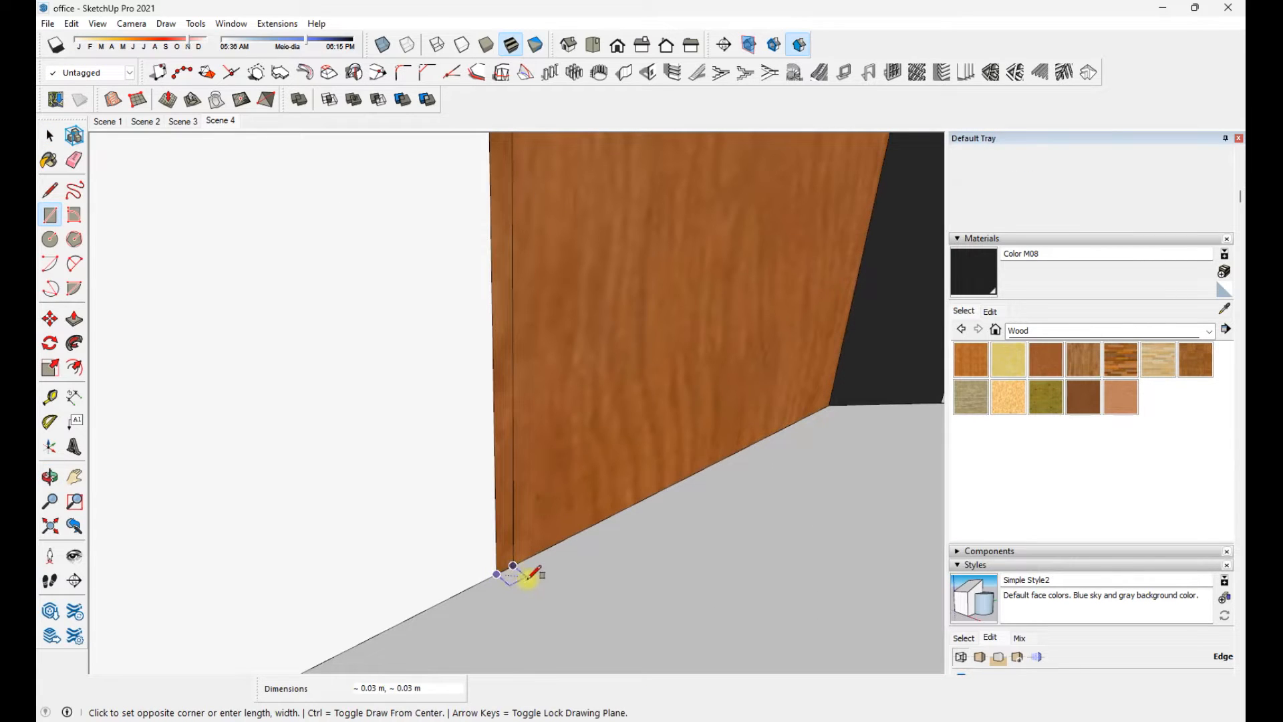
{"action": "scroll", "coordinate": [502, 600], "scroll_direction": "down", "scroll_amount": 3}
Raise the small rectangle to the ceiling as a slat component and paint it Wood Cherry Original
{"action": "middle_click_drag", "start_coordinate": [636, 478], "coordinate": [375, 222]}
{"action": "left_click", "coordinate": [463, 325]}
{"action": "right_click", "coordinate": [390, 329]}
{"action": "left_click", "coordinate": [387, 467]}
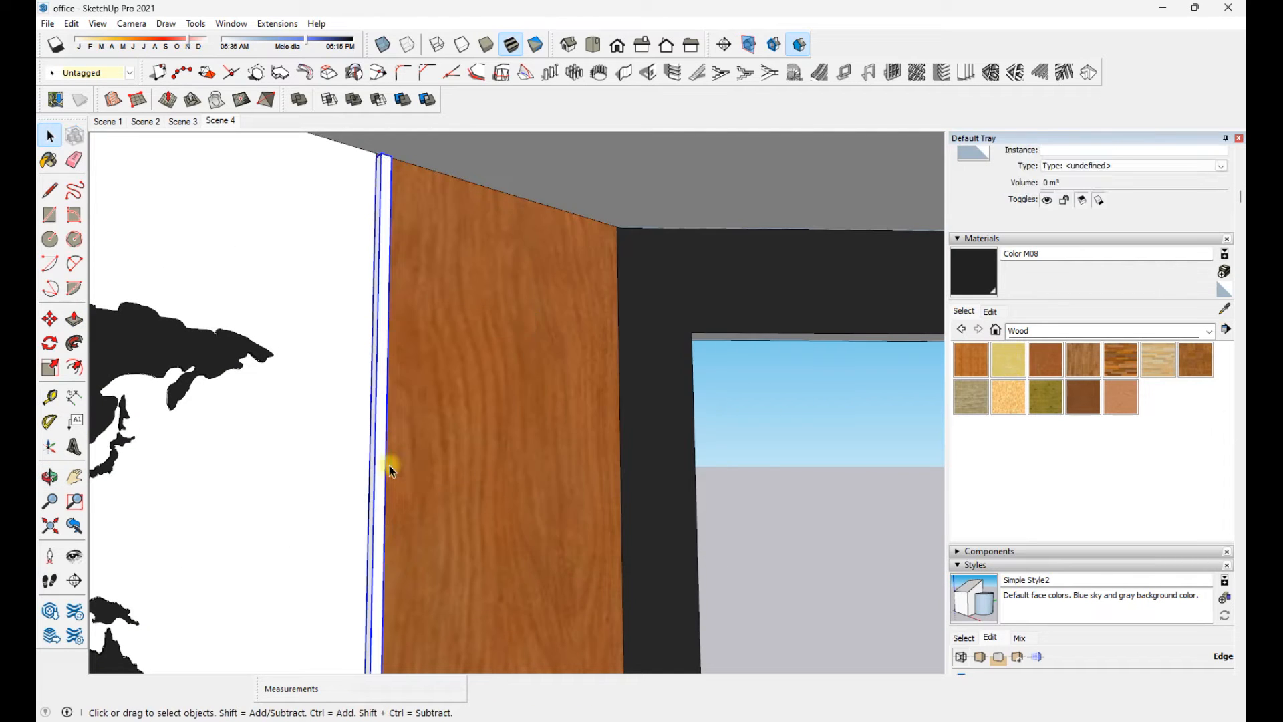
{"action": "double_click", "coordinate": [387, 467]}
{"action": "key", "text": "b"}
Array copies of the slat at even spacing across the whole wood wall panel and return to Scene 4
{"action": "middle_click_drag", "start_coordinate": [384, 485], "coordinate": [712, 683]}
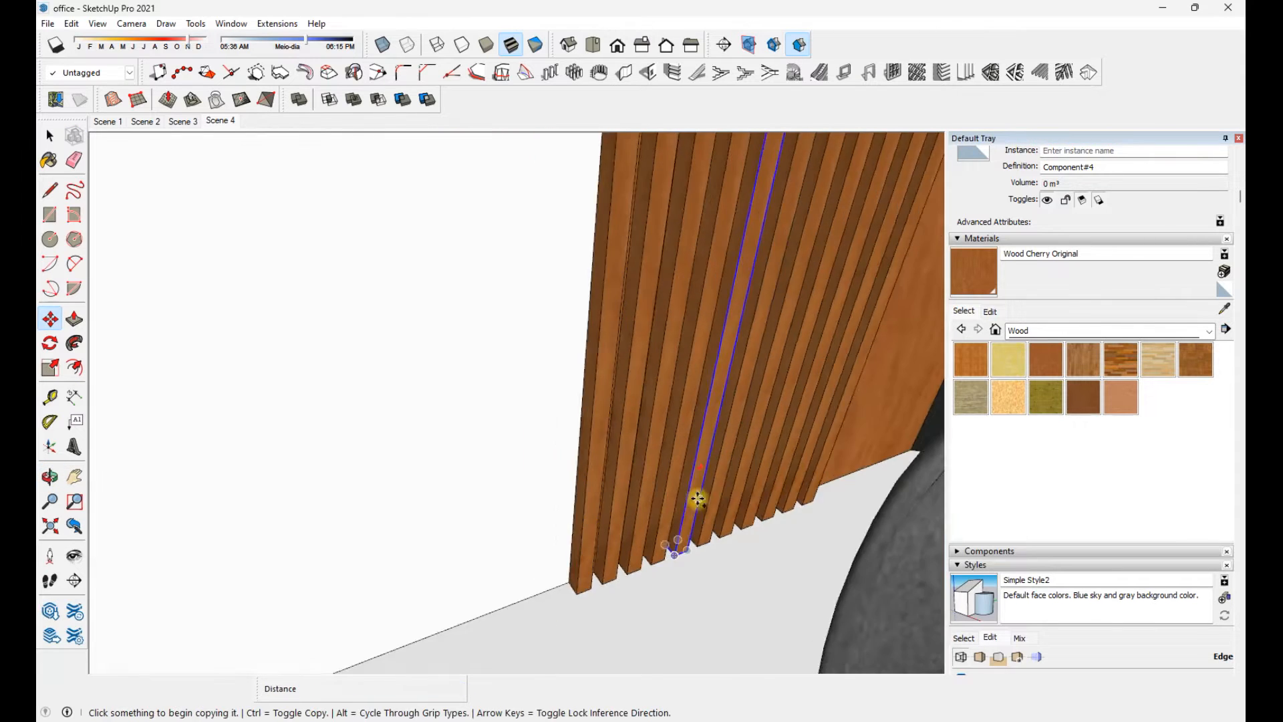
{"action": "middle_click_drag", "start_coordinate": [696, 499], "coordinate": [544, 606]}
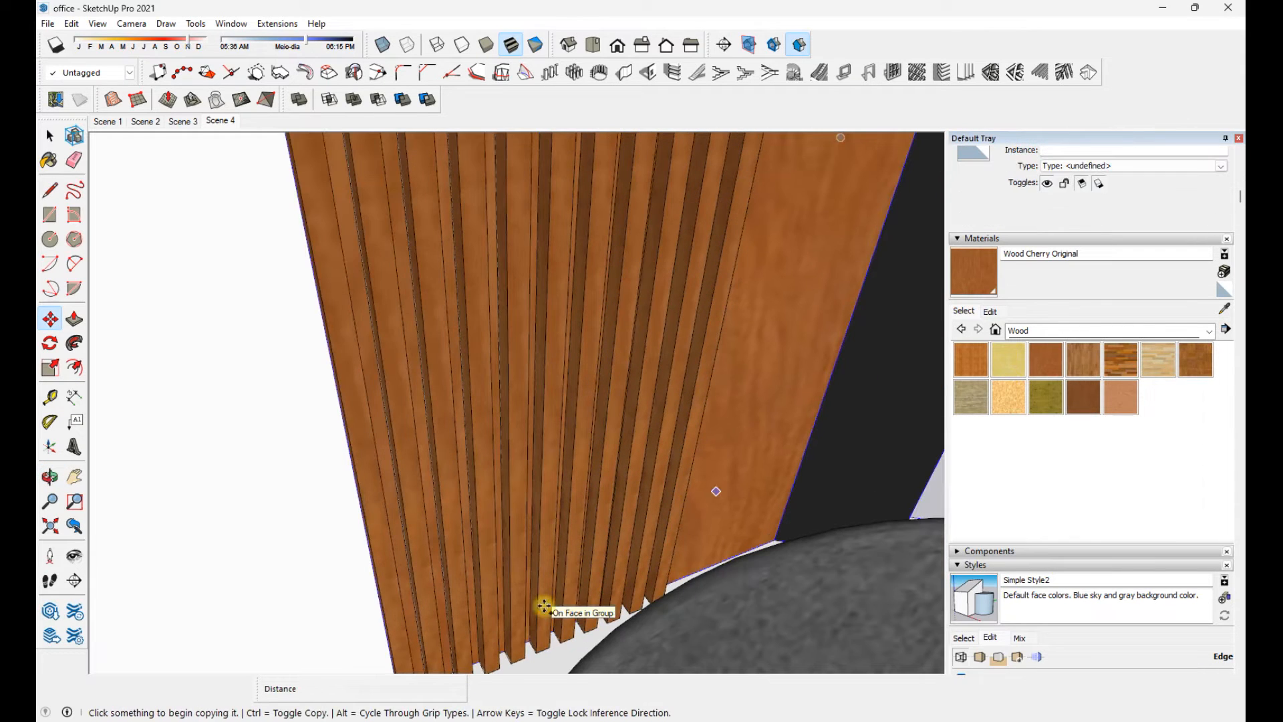
{"action": "mouse_move", "coordinate": [653, 599]}
{"action": "middle_mouse_down"}
{"action": "mouse_move", "coordinate": [525, 602]}
{"action": "mouse_move", "coordinate": [636, 582]}
{"action": "mouse_move", "coordinate": [358, 573]}
{"action": "mouse_move", "coordinate": [672, 529]}
{"action": "mouse_move", "coordinate": [530, 510]}
{"action": "mouse_move", "coordinate": [635, 224]}
{"action": "mouse_move", "coordinate": [447, 492]}
{"action": "mouse_move", "coordinate": [558, 518]}
{"action": "mouse_move", "coordinate": [424, 539]}
{"action": "mouse_move", "coordinate": [679, 355]}
{"action": "middle_mouse_up"}
{"action": "key", "text": "e"}
{"action": "key", "text": "space"}
{"action": "left_click", "coordinate": [220, 120]}
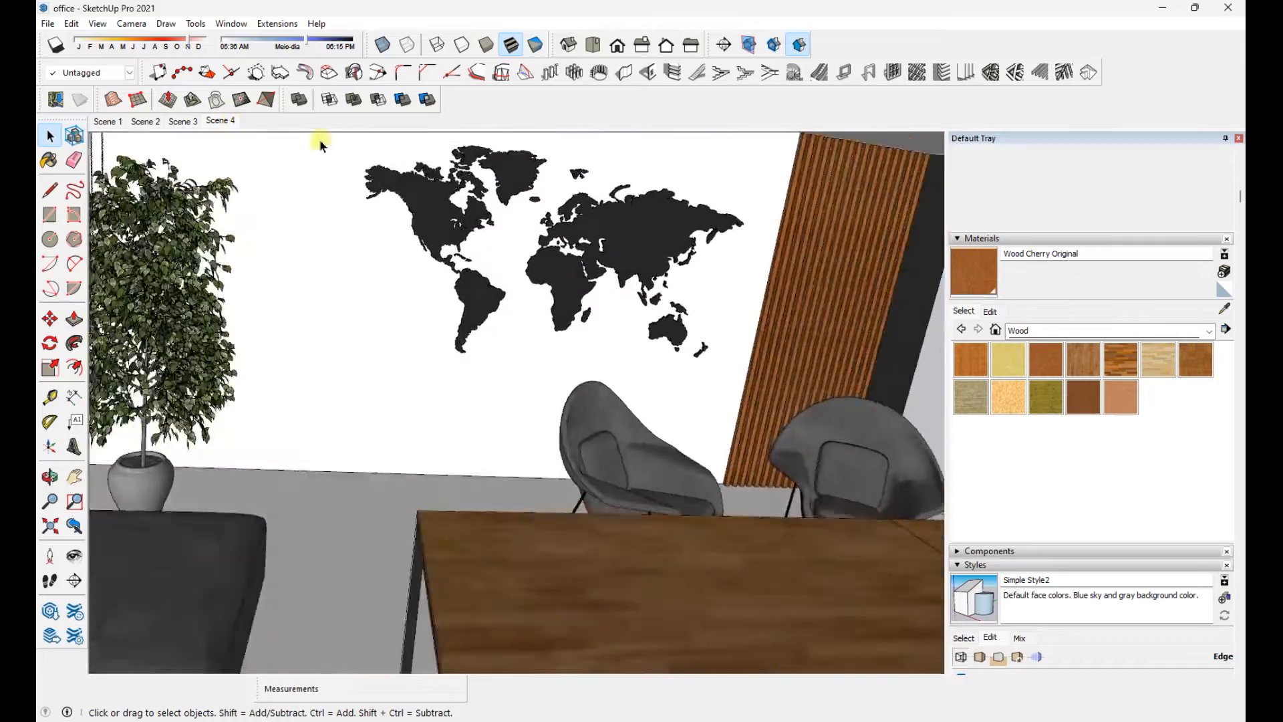
Frame the world map wall in two-point perspective and save the view as a new scene
{"action": "left_click", "coordinate": [617, 278]}
{"action": "middle_click_drag", "start_coordinate": [617, 292], "coordinate": [641, 349]}
{"action": "left_click", "coordinate": [138, 25]}
{"action": "left_click", "coordinate": [235, 142]}
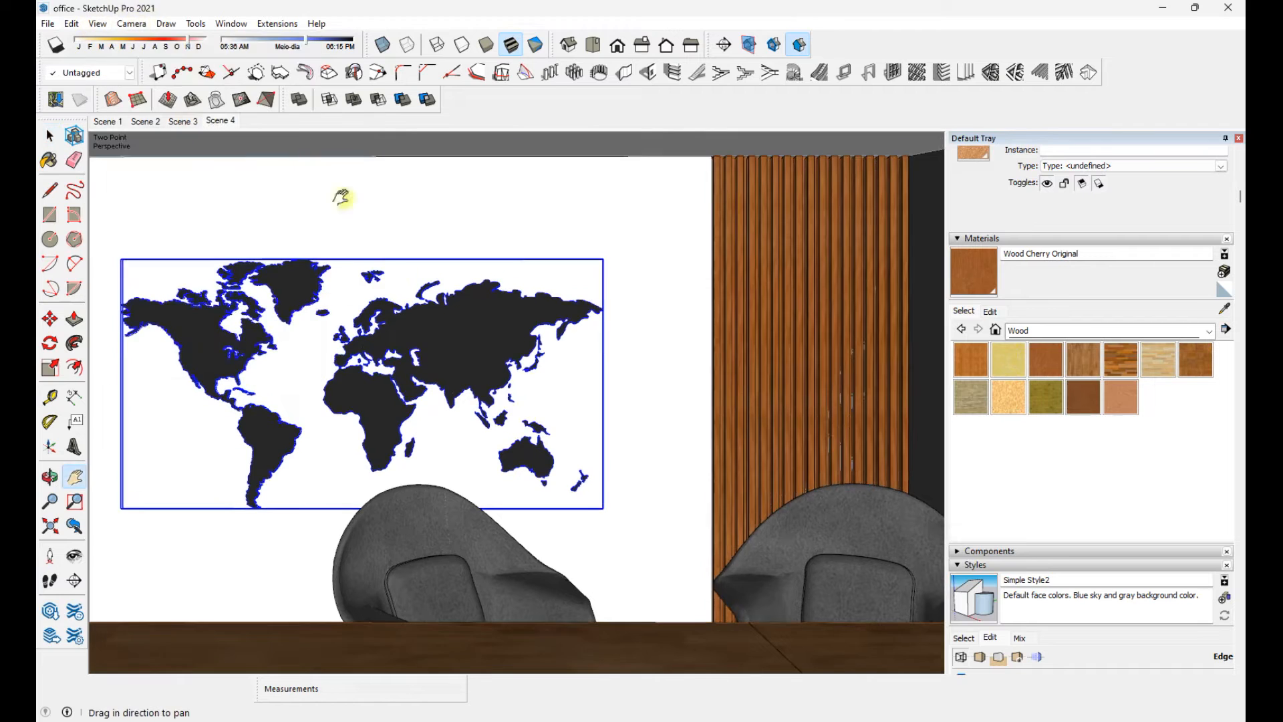
{"action": "scroll", "coordinate": [447, 322], "scroll_direction": "down", "scroll_amount": 1}
{"action": "middle_click_drag", "start_coordinate": [449, 326], "coordinate": [443, 315], "text": "shift"}
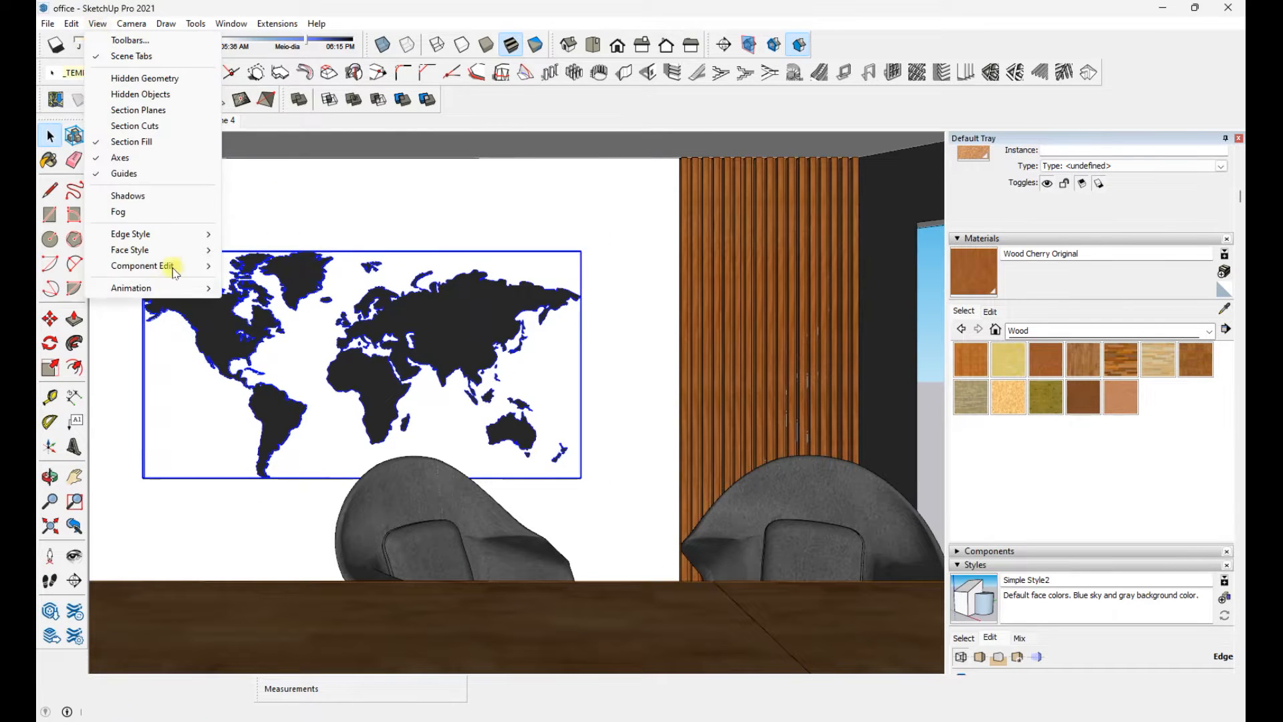
{"action": "left_click", "coordinate": [185, 125]}
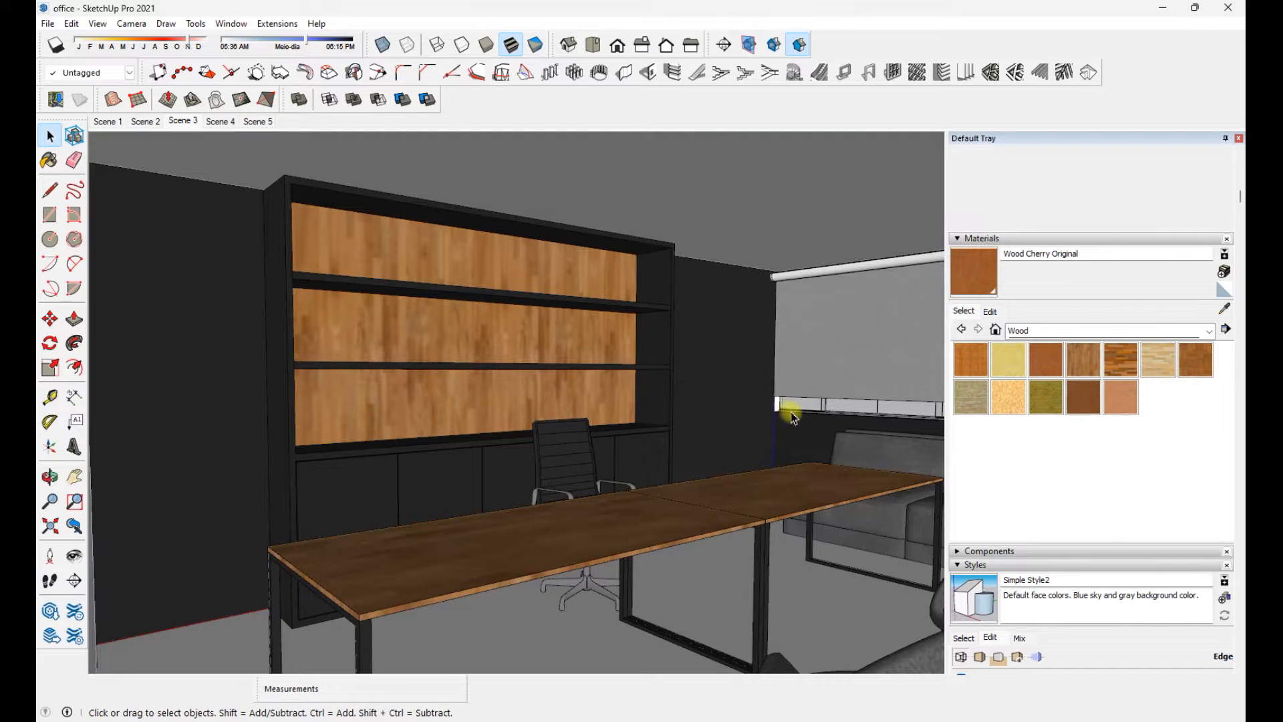
Switch to Pinterest in the browser and browse office and bookshelf reference images
{"action": "scroll", "coordinate": [602, 510], "scroll_direction": "up", "scroll_amount": 3}
{"action": "middle_click_drag", "start_coordinate": [602, 510], "coordinate": [461, 383]}
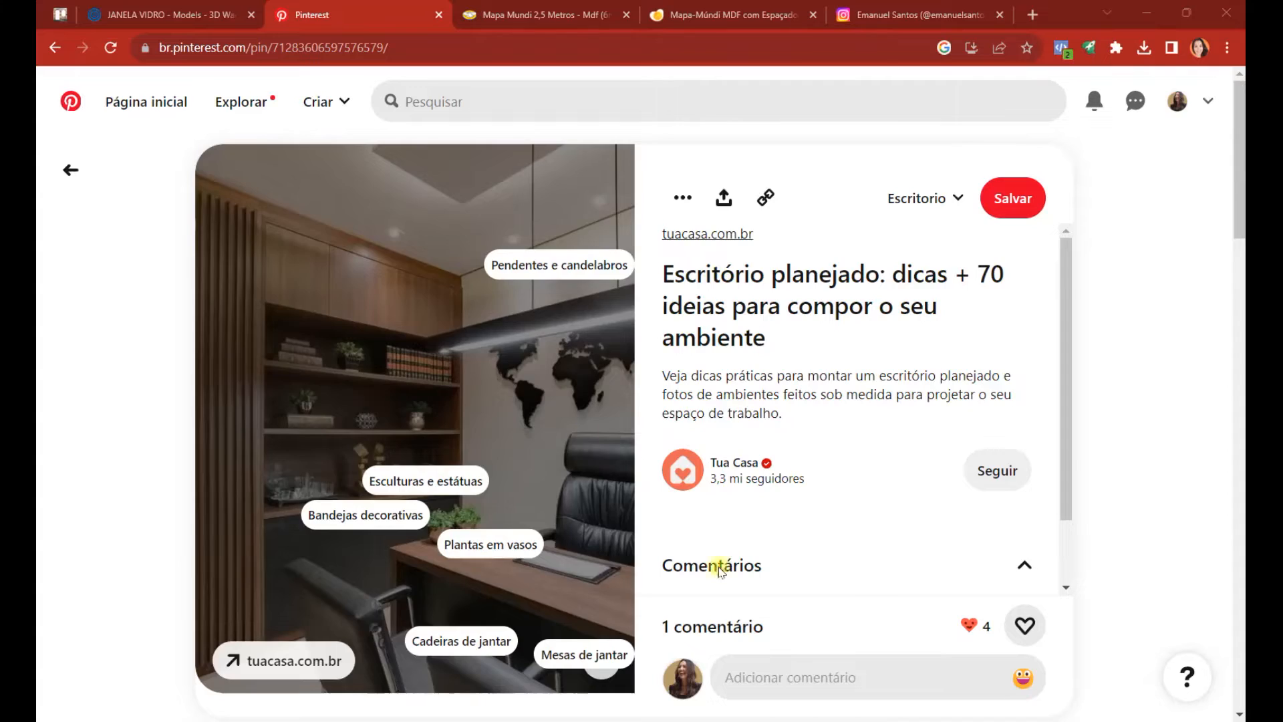
{"action": "scroll", "coordinate": [879, 458], "scroll_direction": "down", "scroll_amount": 9}
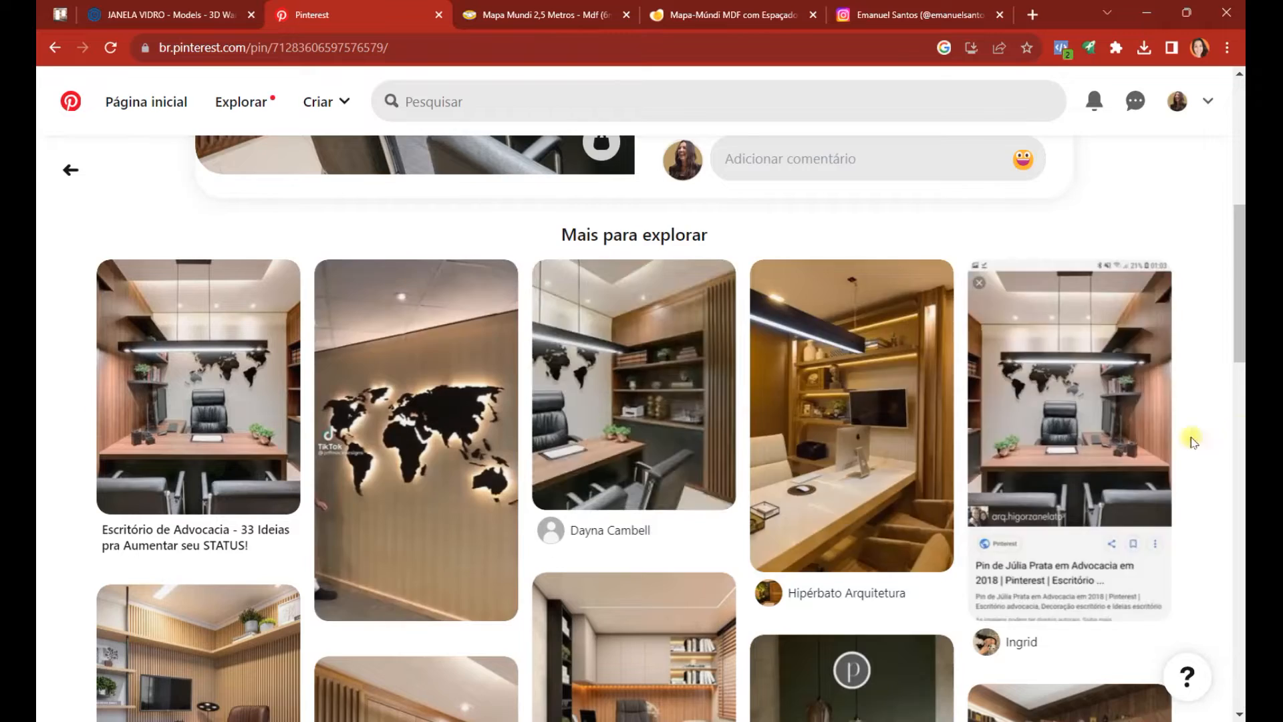
{"action": "scroll", "coordinate": [1192, 437], "scroll_direction": "down", "scroll_amount": 5}
{"action": "left_click", "coordinate": [539, 638]}
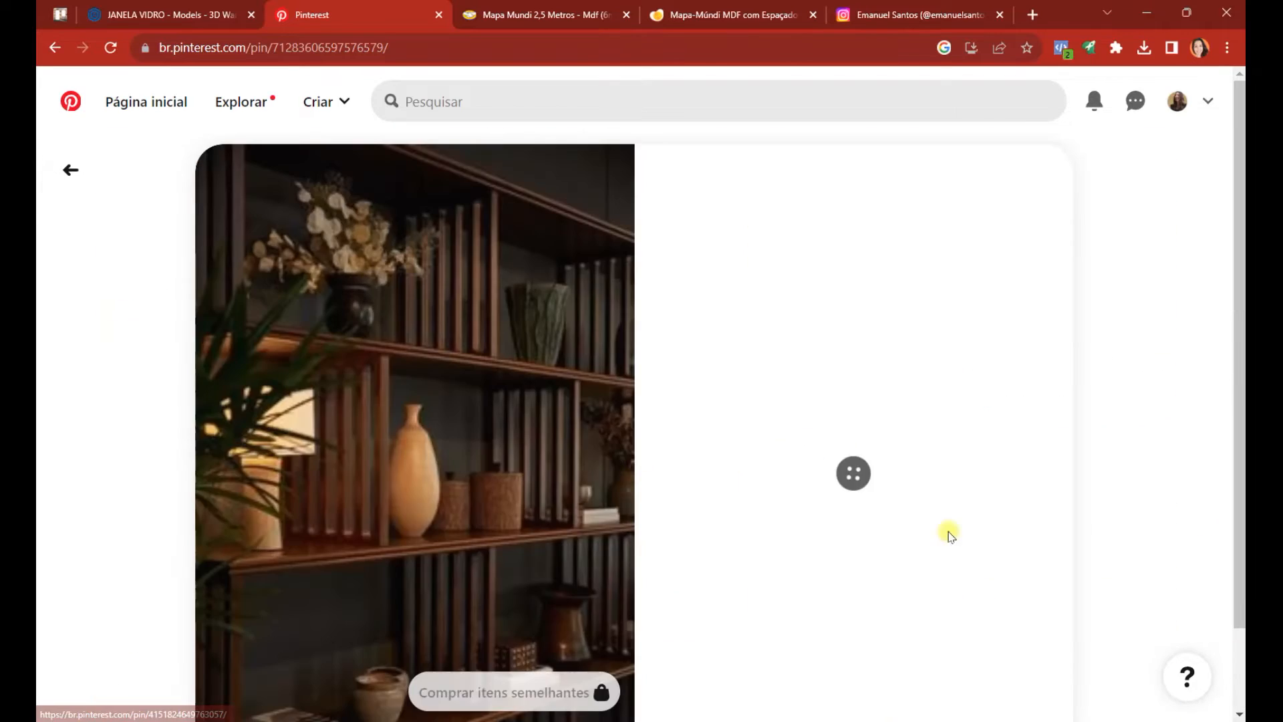
{"action": "scroll", "coordinate": [1203, 452], "scroll_direction": "down", "scroll_amount": 8}
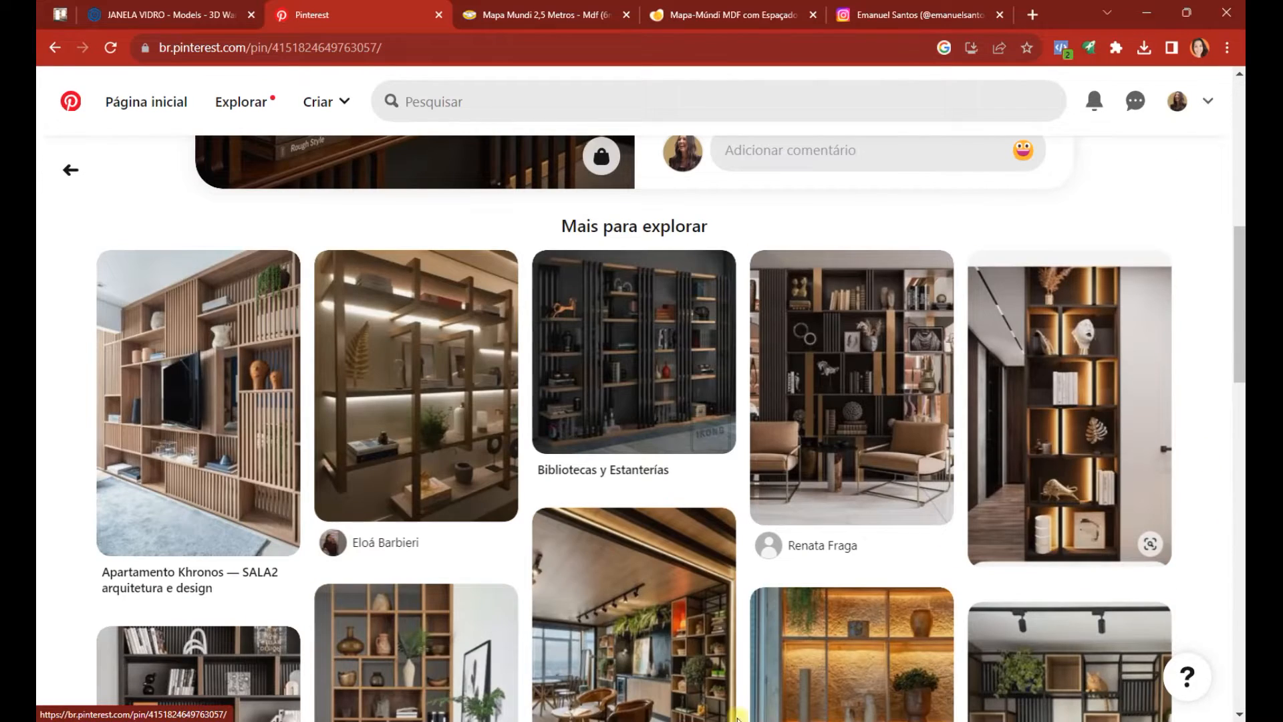
Switch back to SketchUp and review the bookshelf along with the views of Scene 4 and Scene 5
{"action": "mouse_move", "coordinate": [739, 719]}
{"action": "left_click", "coordinate": [429, 642]}
{"action": "middle_click_drag", "start_coordinate": [510, 343], "coordinate": [431, 436]}
{"action": "scroll", "coordinate": [441, 421], "scroll_direction": "down", "scroll_amount": 3}
{"action": "left_click", "coordinate": [215, 121]}
{"action": "left_click", "coordinate": [258, 121]}
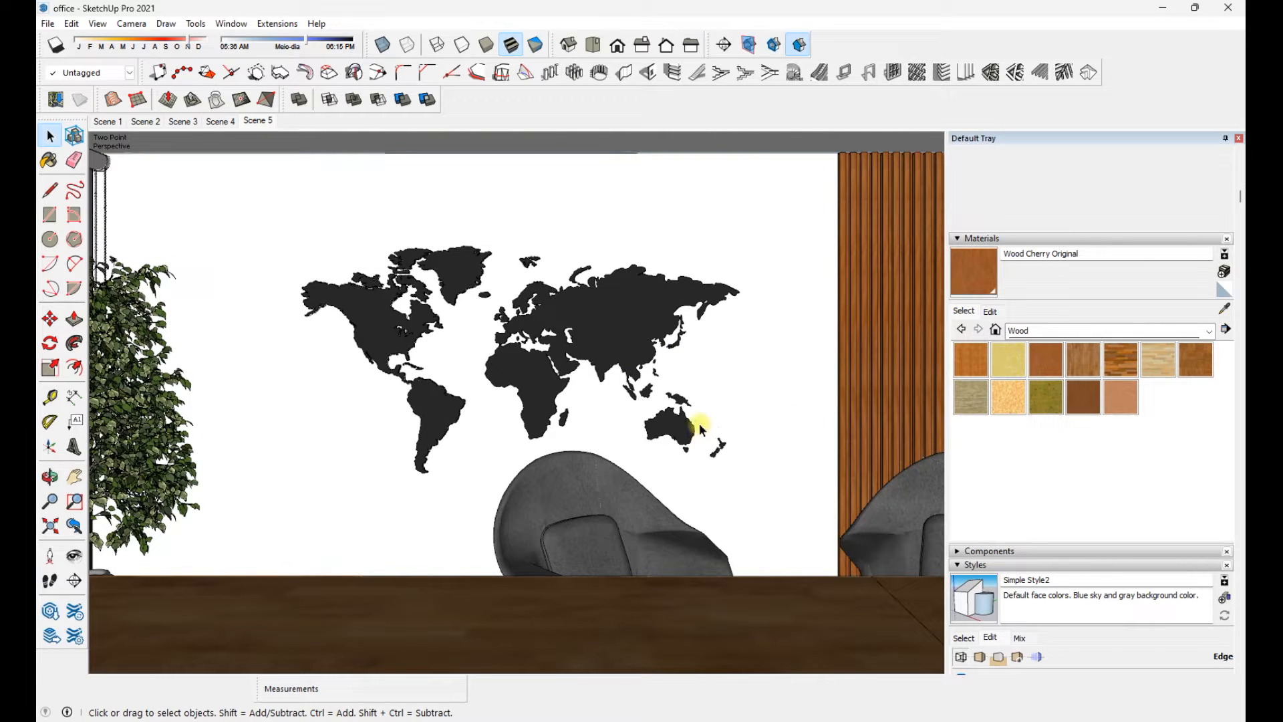
Frame the bookshelf head-on behind the desk, save the view as a new scene and place it last in the scene order
{"action": "left_click", "coordinate": [181, 121]}
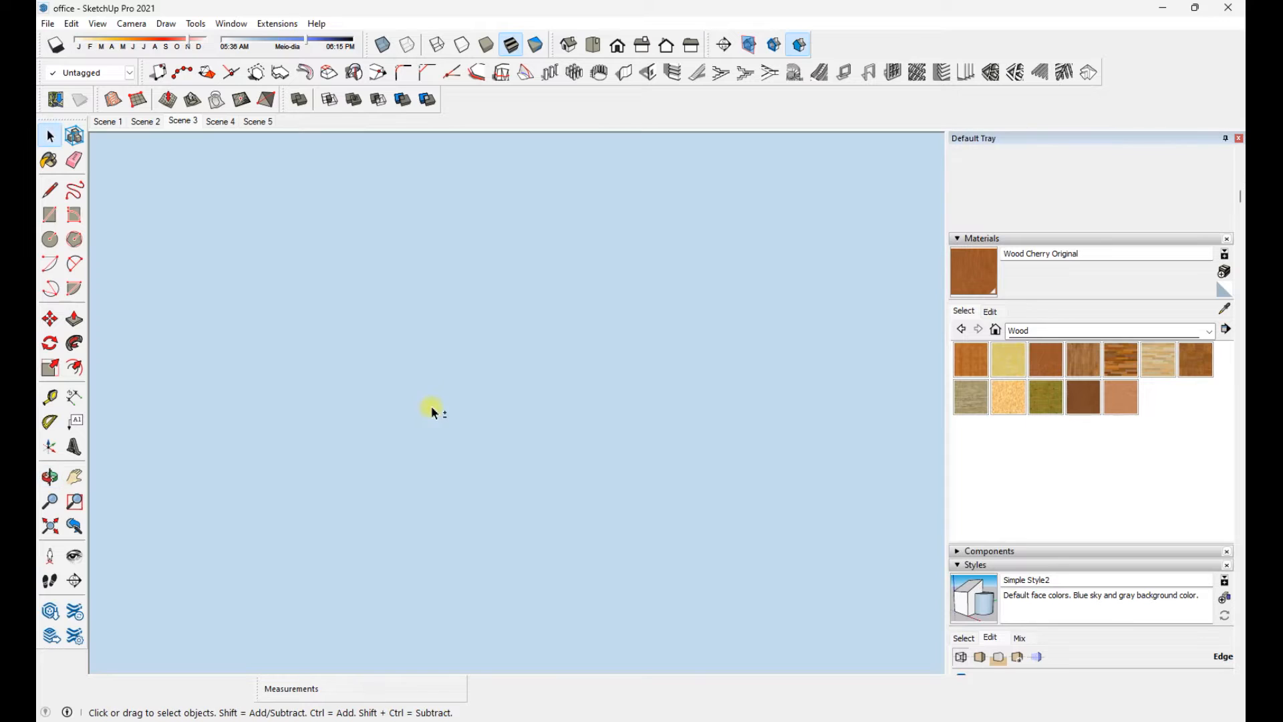
{"action": "scroll", "coordinate": [435, 394], "scroll_direction": "down", "scroll_amount": 3}
{"action": "scroll", "coordinate": [558, 405], "scroll_direction": "down", "scroll_amount": 2}
{"action": "scroll", "coordinate": [558, 405], "scroll_direction": "up", "scroll_amount": 6}
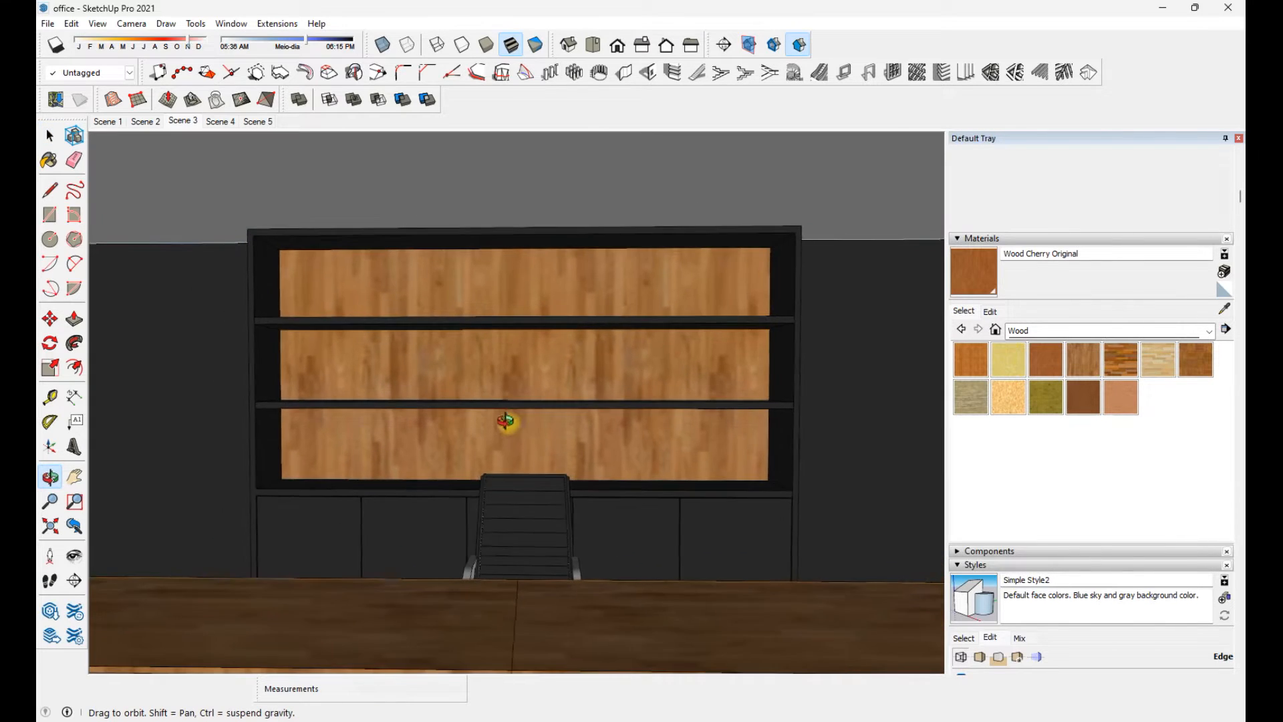
{"action": "mouse_move", "coordinate": [508, 428]}
{"action": "middle_mouse_down"}
{"action": "mouse_move", "coordinate": [492, 429]}
{"action": "mouse_move", "coordinate": [502, 409]}
{"action": "middle_mouse_up"}
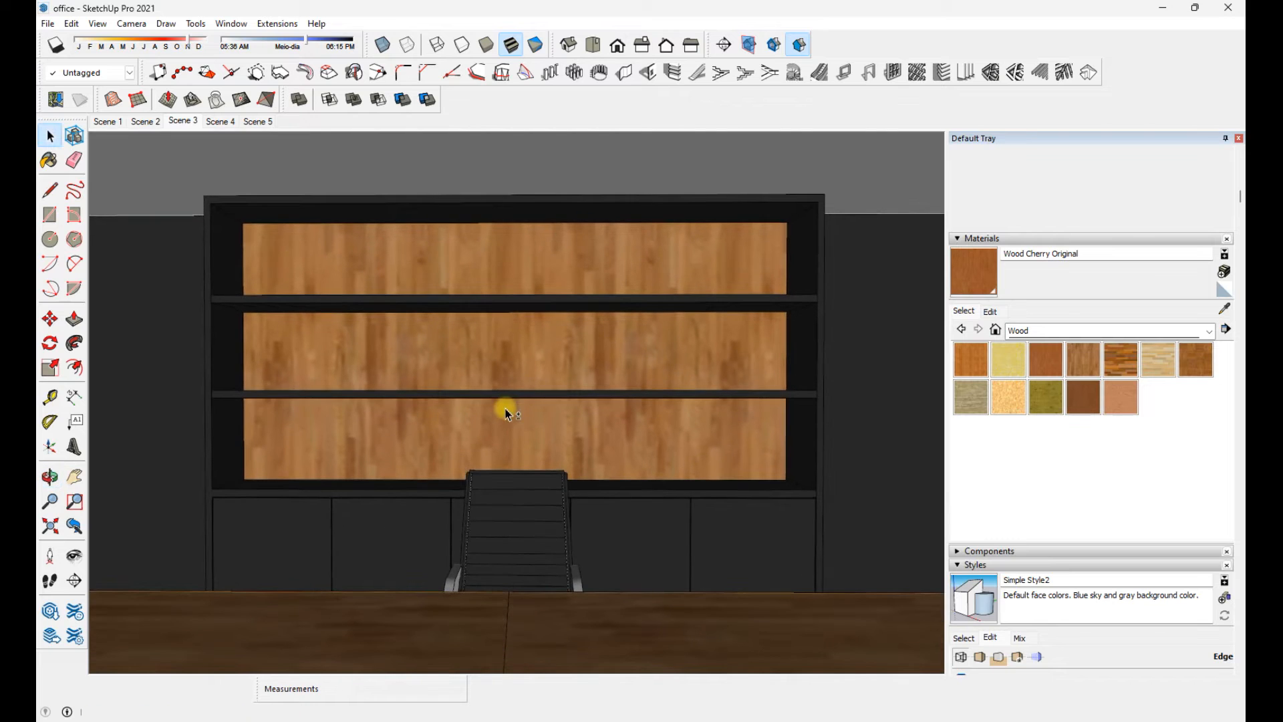
{"action": "left_click", "coordinate": [98, 23]}
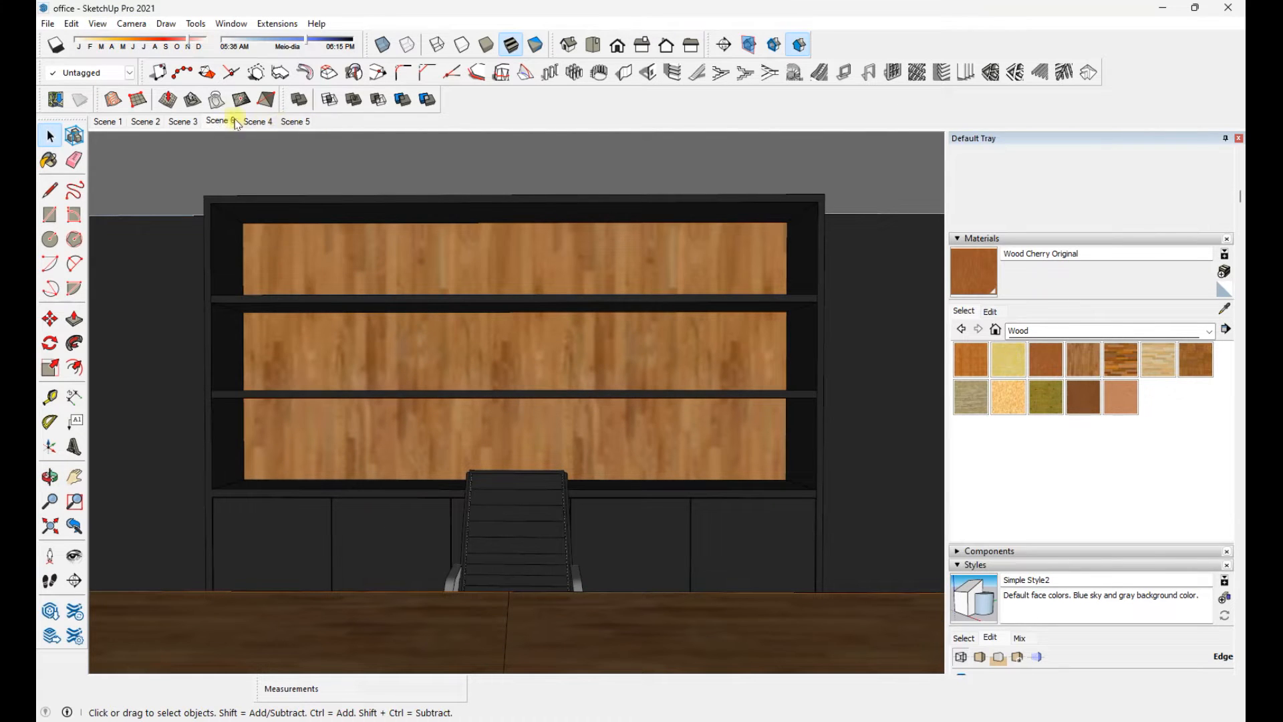
{"action": "left_click", "coordinate": [260, 122]}
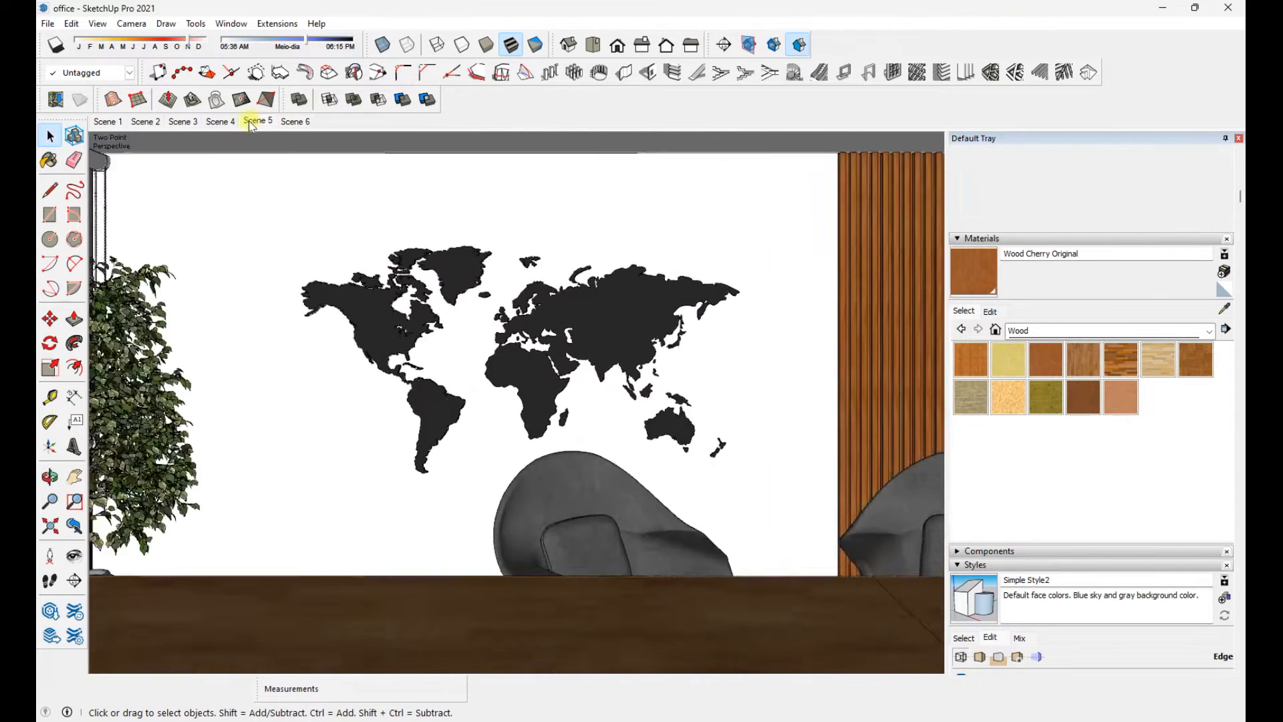
Review the saved scenes, browse more bookshelf references on Pinterest, and decline opening janela+blindex.skp as read-only
{"action": "left_click", "coordinate": [182, 123]}
{"action": "left_click", "coordinate": [146, 122]}
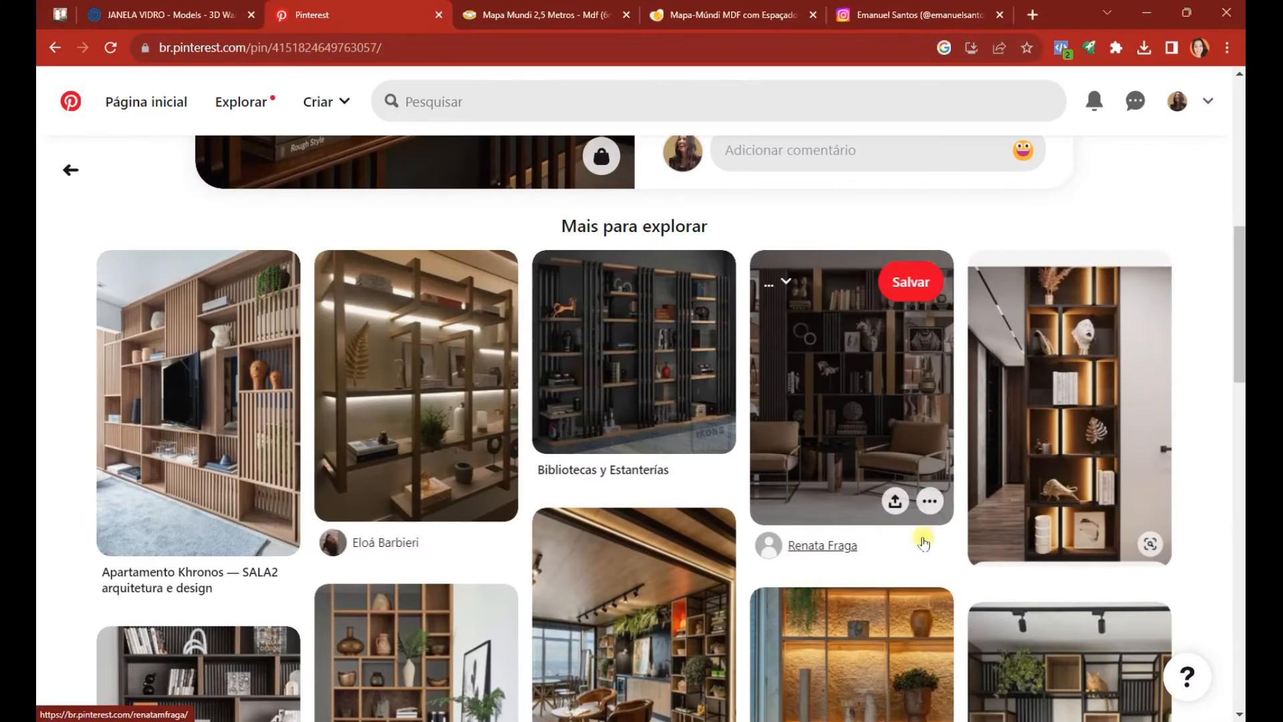
{"action": "scroll", "coordinate": [1240, 565], "scroll_direction": "down", "scroll_amount": 3}
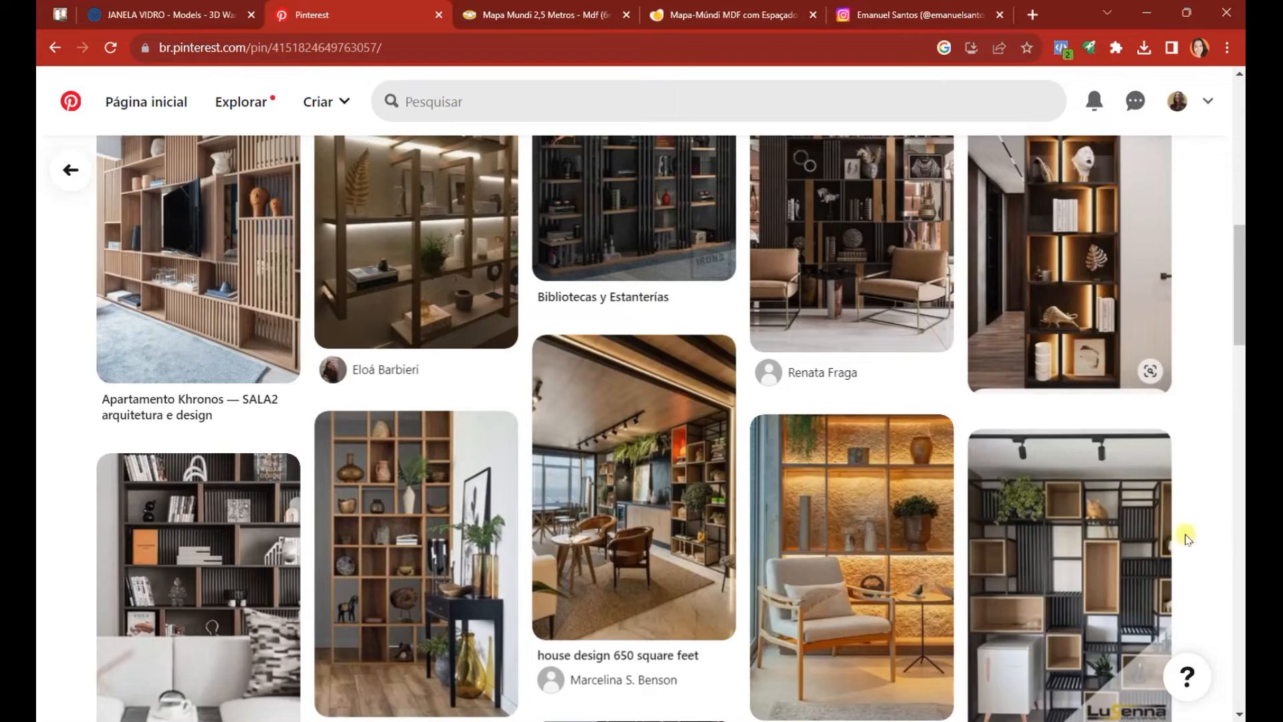
{"action": "left_click", "coordinate": [200, 568]}
{"action": "scroll", "coordinate": [725, 528], "scroll_direction": "down", "scroll_amount": 10}
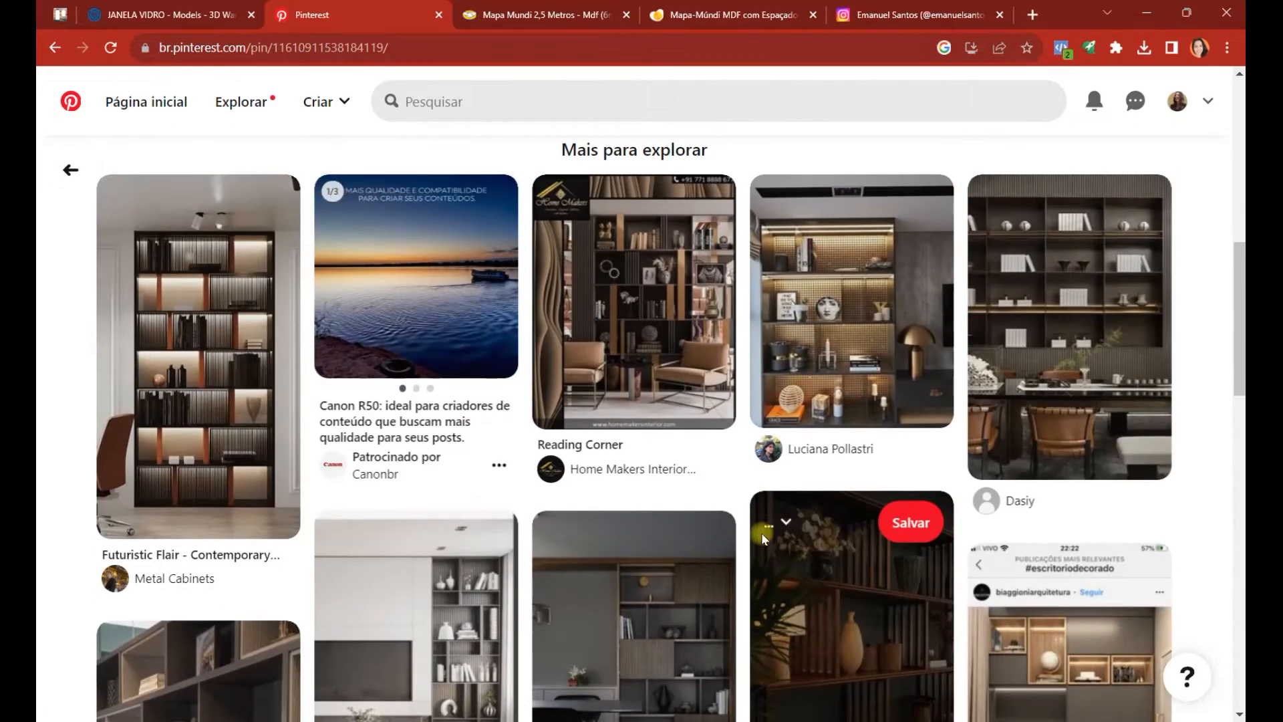
{"action": "scroll", "coordinate": [761, 538], "scroll_direction": "down", "scroll_amount": 15}
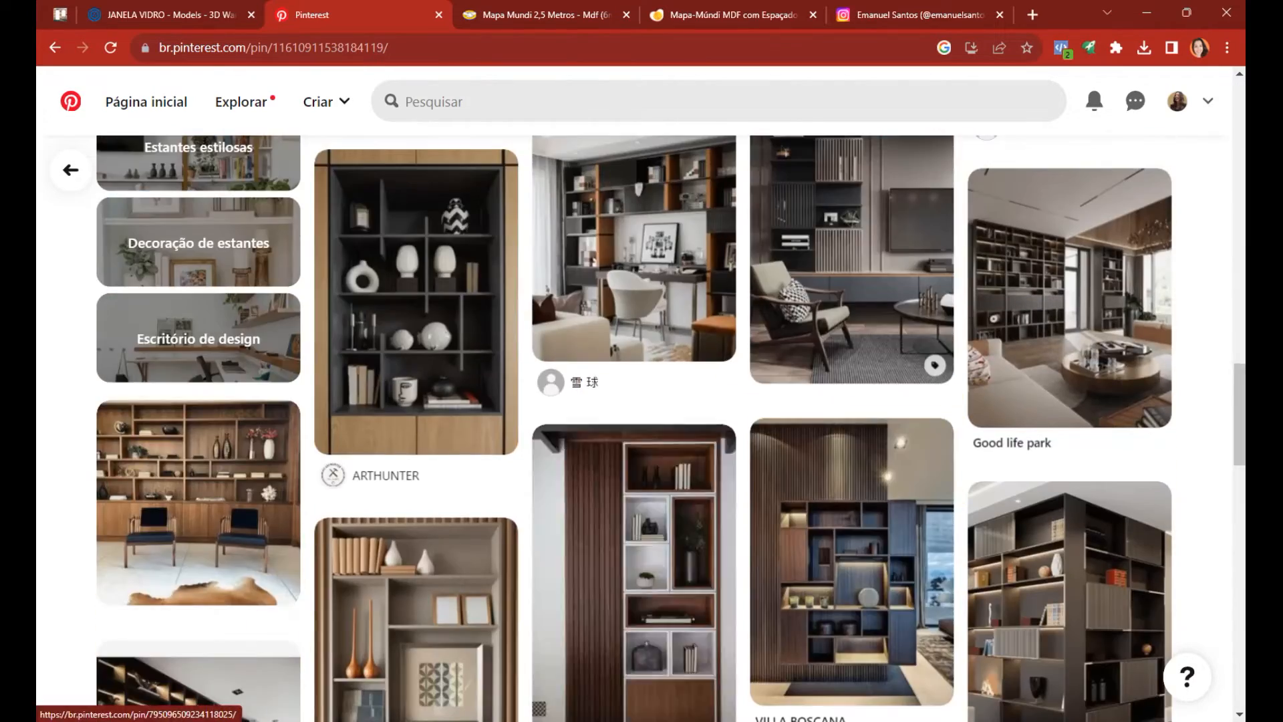
{"action": "left_click", "coordinate": [198, 504]}
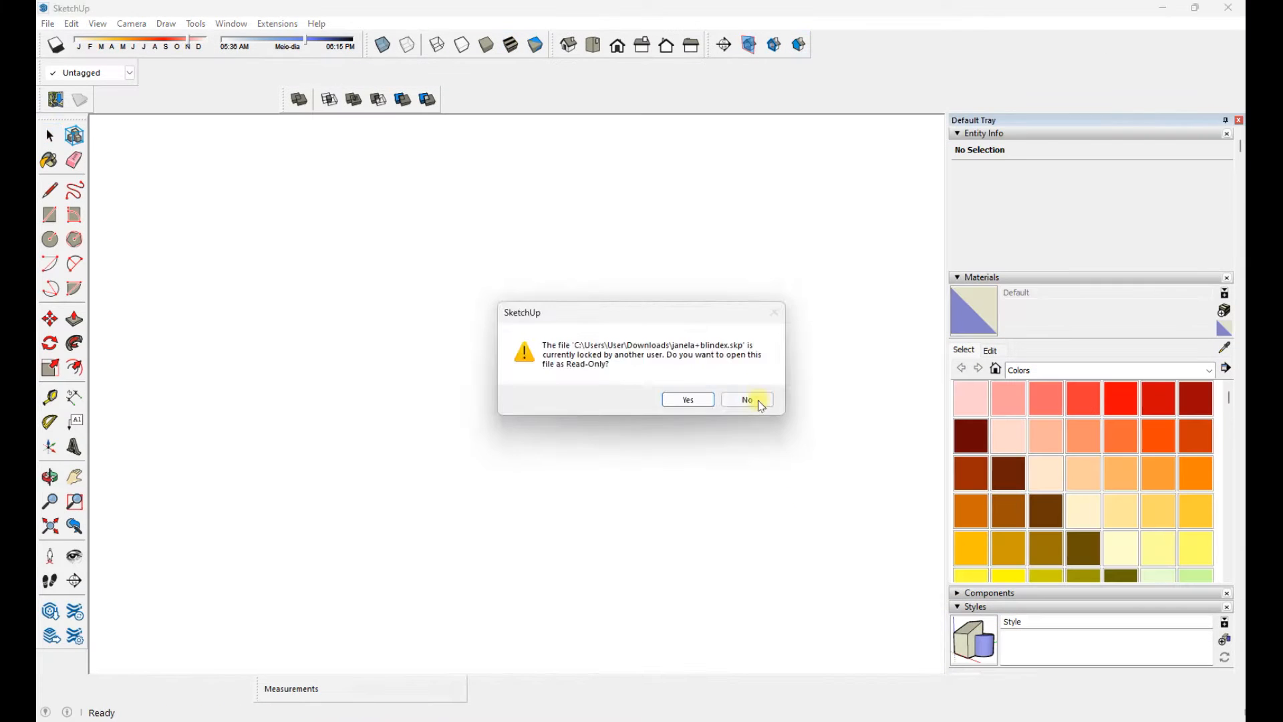
{"action": "left_click", "coordinate": [746, 400]}
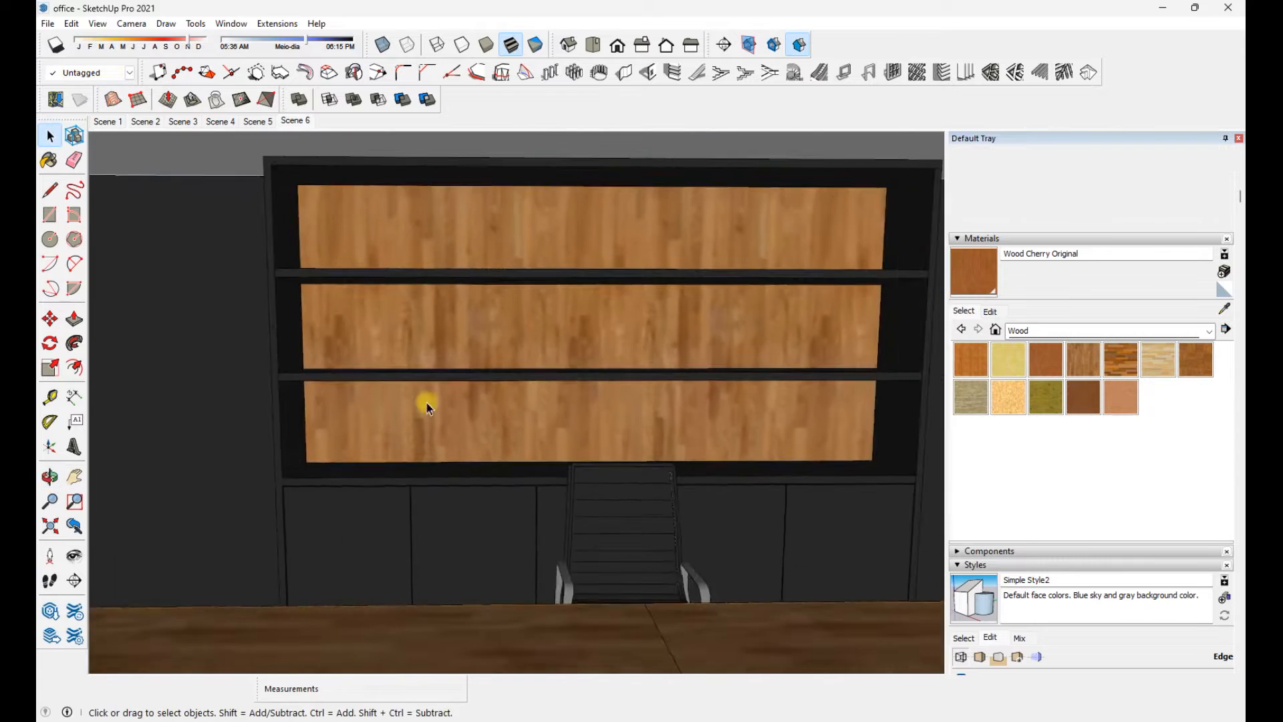
Try to add a Color M08 vertical divider through the bookshelf's shelves and erase the leftover edges where they cross
{"action": "left_click", "coordinate": [511, 293]}
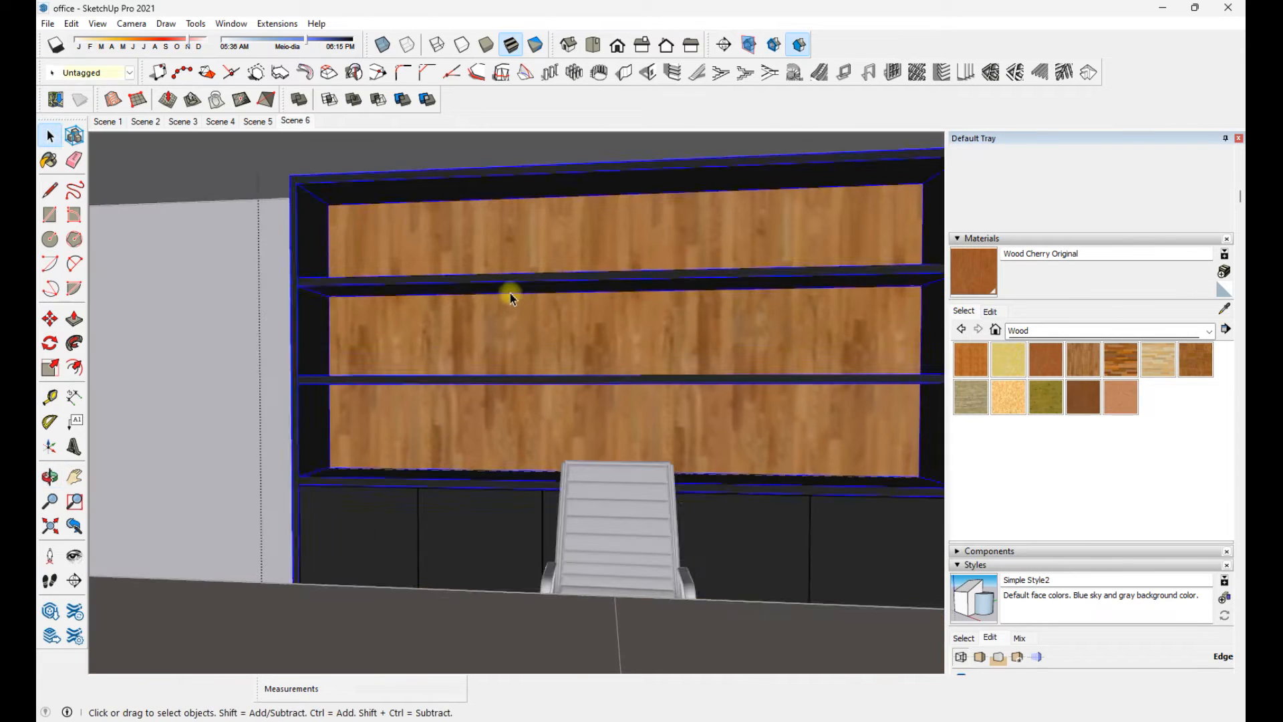
{"action": "right_click", "coordinate": [510, 292]}
{"action": "left_click", "coordinate": [558, 371]}
{"action": "key", "text": "l"}
{"action": "left_click", "coordinate": [510, 296]}
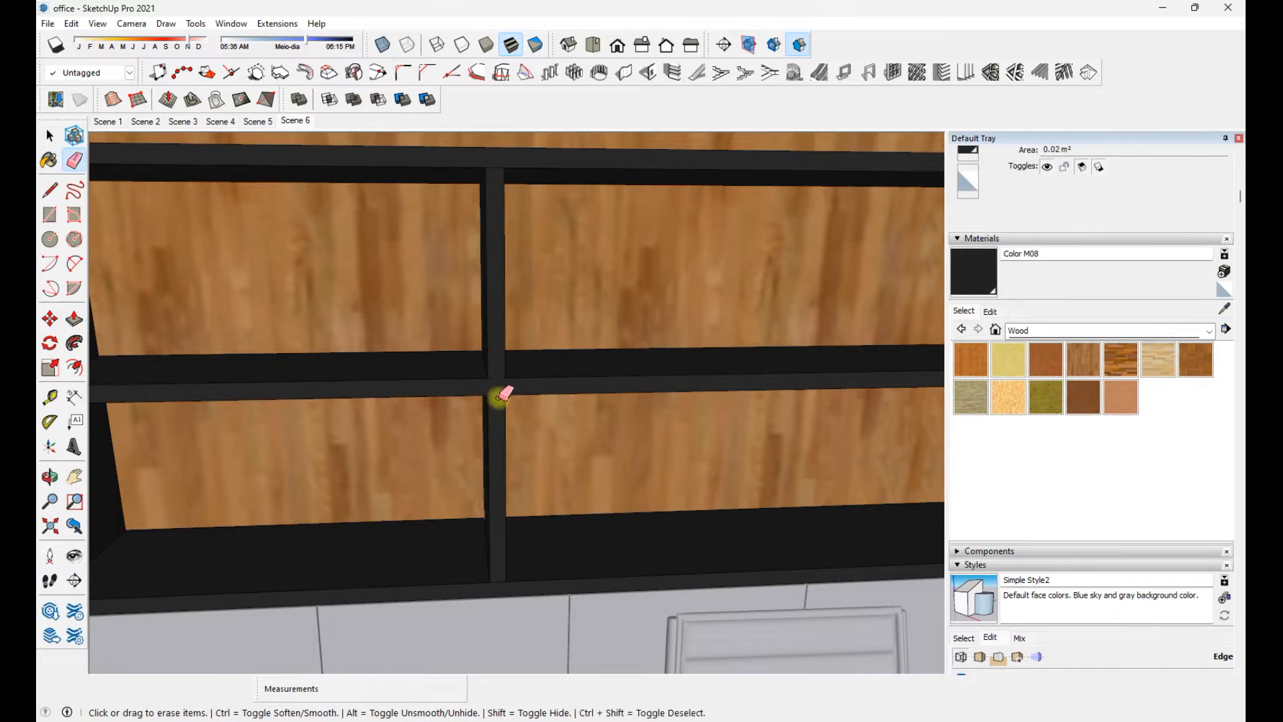
{"action": "left_click_drag", "start_coordinate": [498, 396], "coordinate": [497, 400]}
{"action": "scroll", "coordinate": [498, 397], "scroll_direction": "up", "scroll_amount": 1}
{"action": "scroll", "coordinate": [519, 596], "scroll_direction": "down", "scroll_amount": 2}
{"action": "scroll", "coordinate": [484, 241], "scroll_direction": "up", "scroll_amount": 2}
{"action": "key", "text": "space"}
Clean up edges on the bookshelf's shelf and side fronts, and undo the vertical divider
{"action": "mouse_move", "coordinate": [505, 320]}
{"action": "middle_mouse_down"}
{"action": "mouse_move", "coordinate": [391, 536]}
{"action": "mouse_move", "coordinate": [645, 493]}
{"action": "mouse_move", "coordinate": [564, 445]}
{"action": "mouse_move", "coordinate": [818, 401]}
{"action": "mouse_move", "coordinate": [562, 442]}
{"action": "mouse_move", "coordinate": [570, 427]}
{"action": "mouse_move", "coordinate": [535, 431]}
{"action": "middle_mouse_up"}
{"action": "left_click", "coordinate": [357, 510]}
{"action": "scroll", "coordinate": [644, 493], "scroll_direction": "down", "scroll_amount": 3}
{"action": "key", "text": "space"}
{"action": "scroll", "coordinate": [693, 453], "scroll_direction": "up", "scroll_amount": 3}
{"action": "left_click", "coordinate": [681, 447]}
{"action": "key", "text": "e"}
{"action": "scroll", "coordinate": [679, 447], "scroll_direction": "up", "scroll_amount": 1}
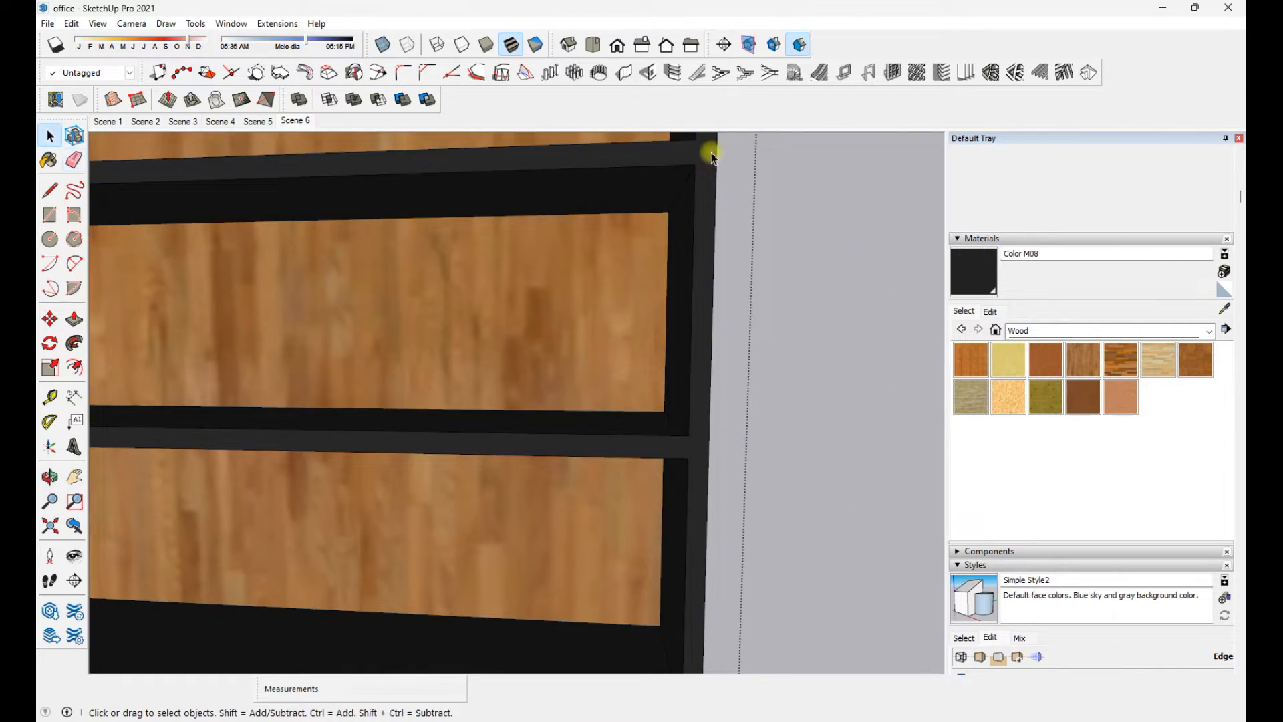
{"action": "key", "text": "space"}
{"action": "scroll", "coordinate": [711, 152], "scroll_direction": "down", "scroll_amount": 4}
{"action": "middle_click_drag", "start_coordinate": [554, 385], "coordinate": [711, 527]}
{"action": "key", "text": "ctrl+z"}
Paint the bookshelf's frame, shelves and doors with Wood Floor and its back panel with Color M08
{"action": "mouse_move", "coordinate": [802, 718]}
{"action": "left_click", "coordinate": [802, 662]}
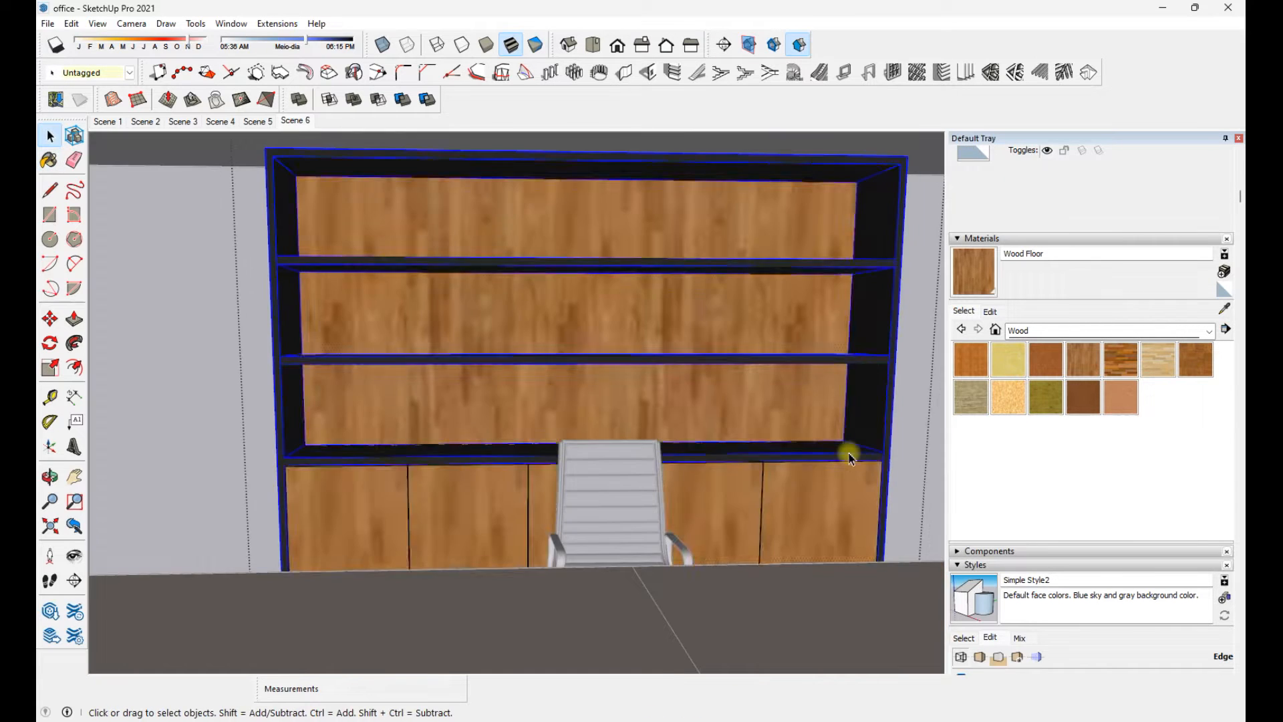
{"action": "left_click", "coordinate": [519, 433]}
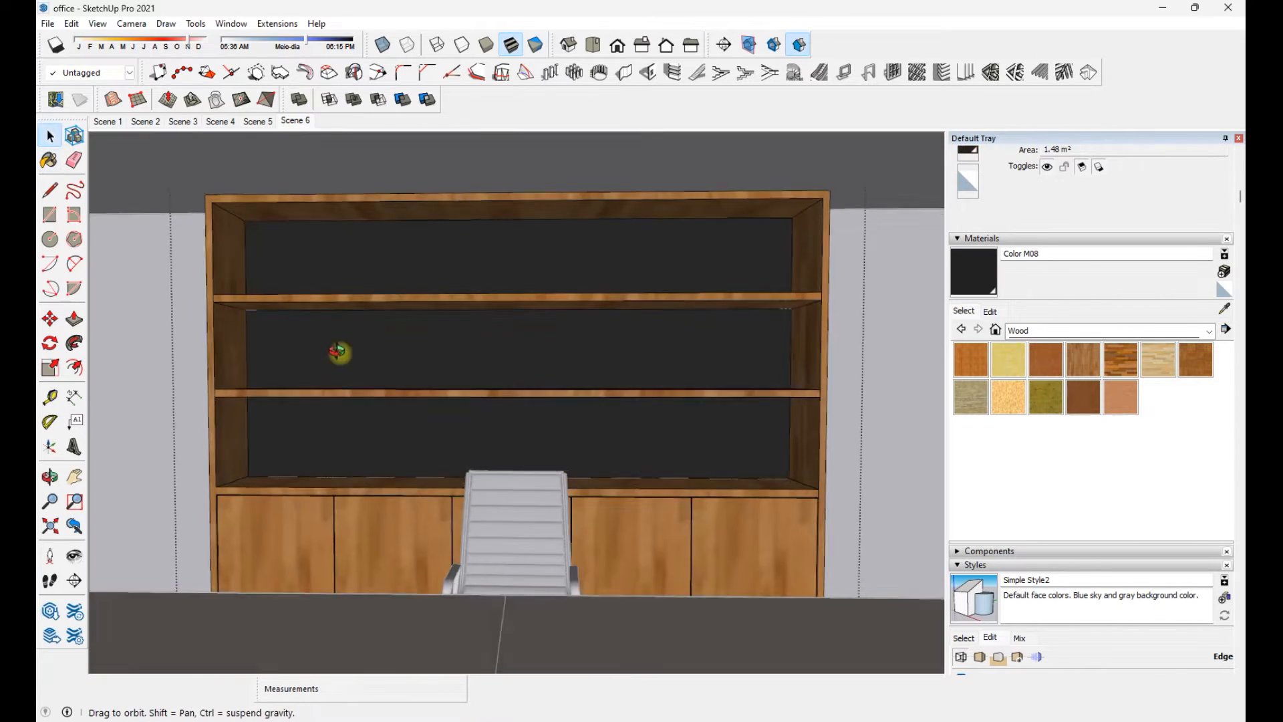
Try Wood Lumber ButtJoined on the bookshelf's back panel, darkened to lightness 0
{"action": "middle_click_drag", "start_coordinate": [338, 355], "coordinate": [601, 374]}
{"action": "key", "text": "space"}
{"action": "left_click", "coordinate": [991, 311]}
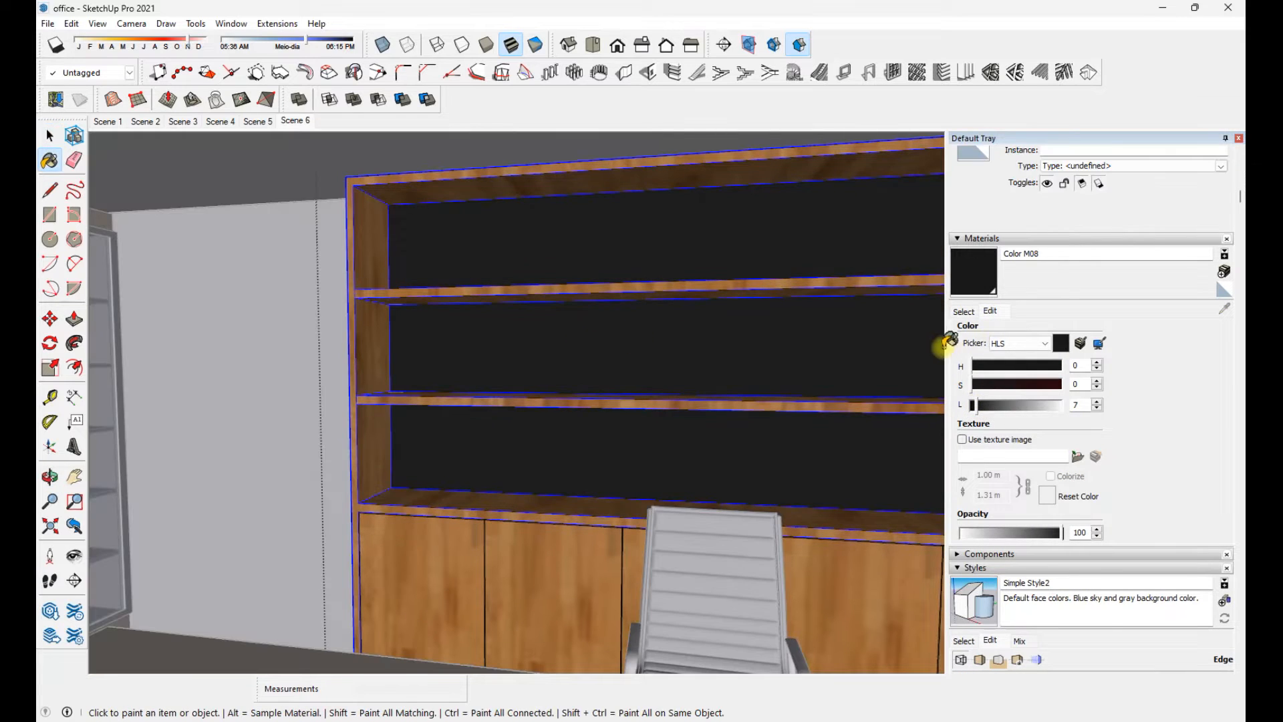
{"action": "left_click", "coordinate": [964, 311]}
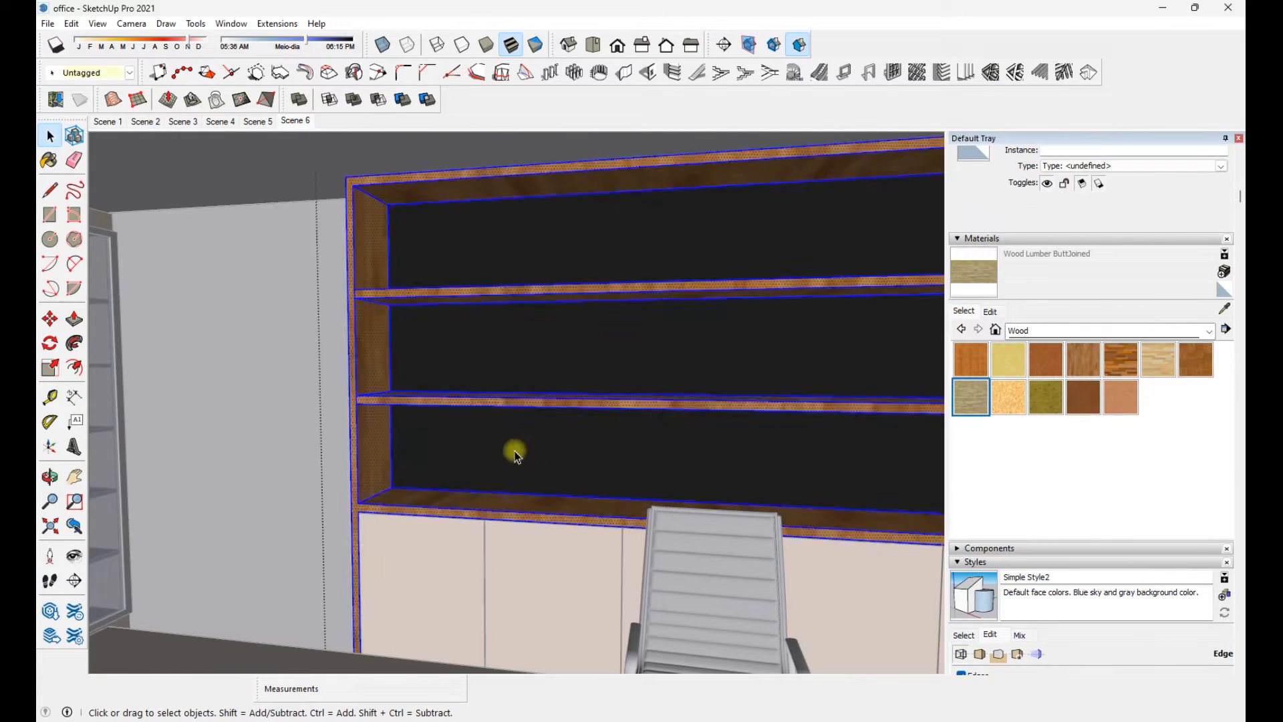
{"action": "key", "text": "b"}
{"action": "left_click", "coordinate": [515, 452]}
{"action": "left_click", "coordinate": [991, 311]}
{"action": "left_click_drag", "start_coordinate": [1026, 405], "coordinate": [948, 393]}
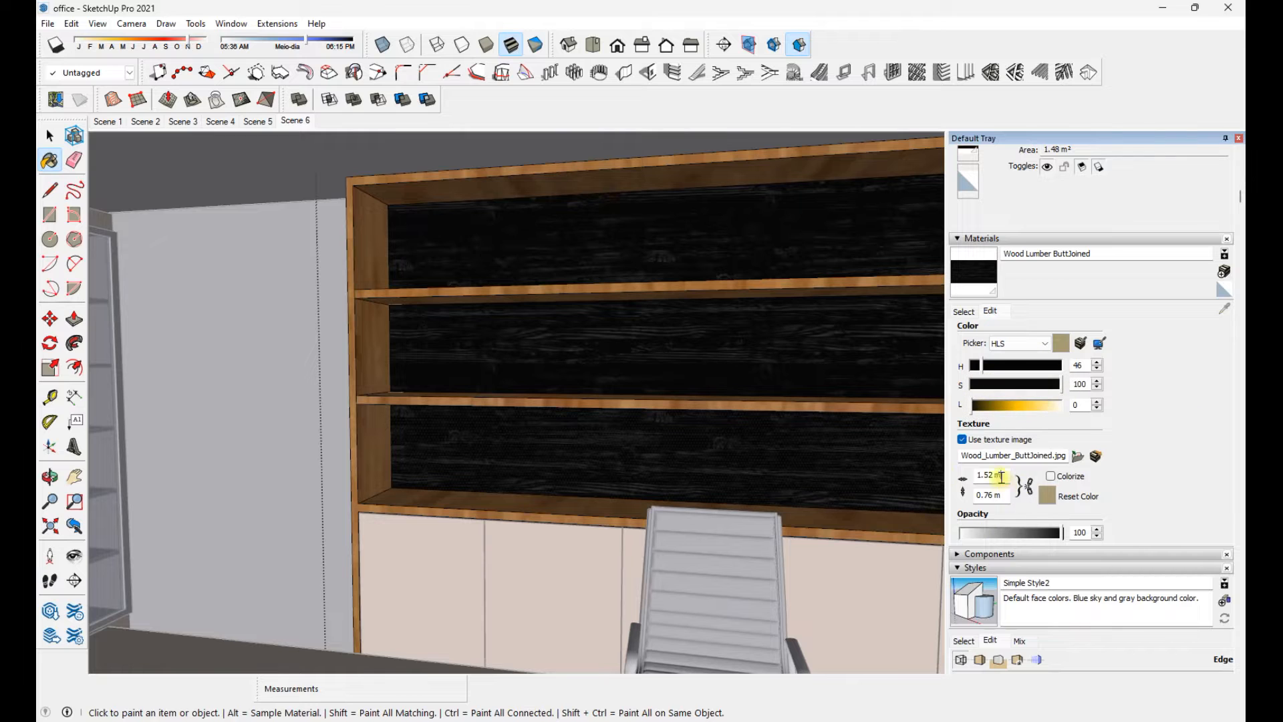
{"action": "left_click", "coordinate": [964, 312]}
{"action": "left_click", "coordinate": [1056, 337]}
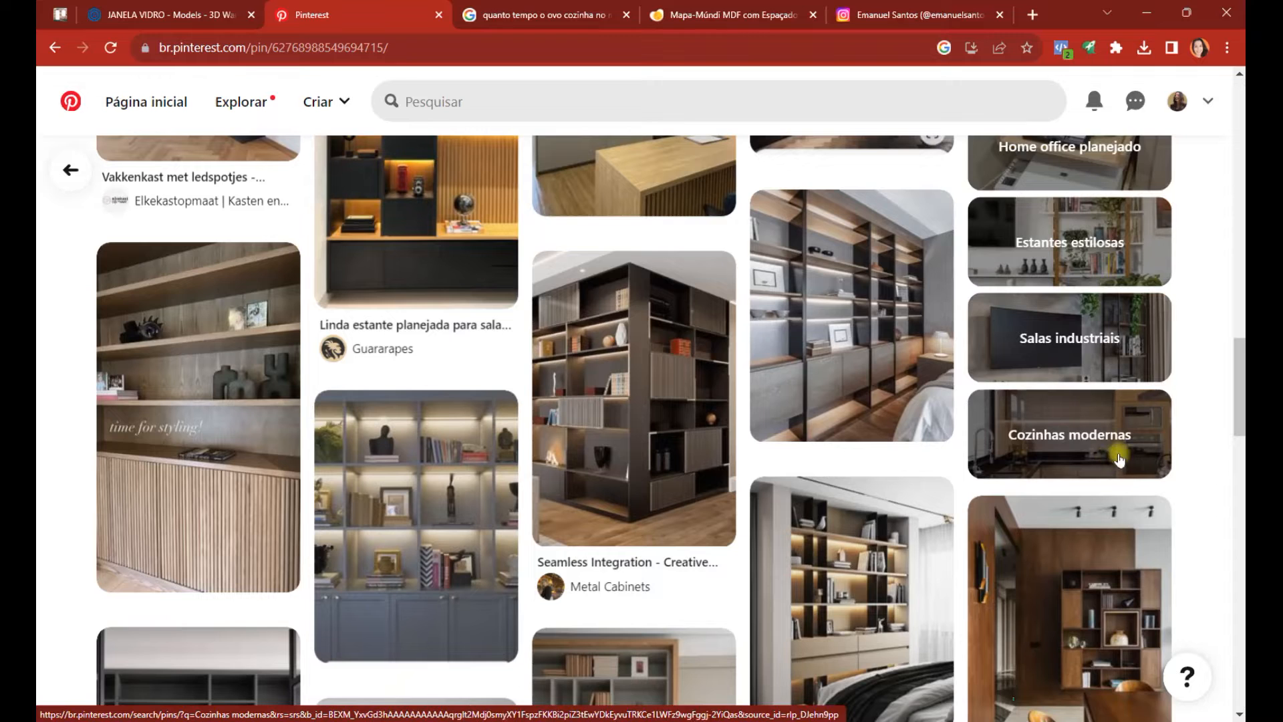
Switch to Pinterest and examine the related pins for dark bookshelf and wood-slat references
{"action": "scroll", "coordinate": [833, 480], "scroll_direction": "down", "scroll_amount": 15}
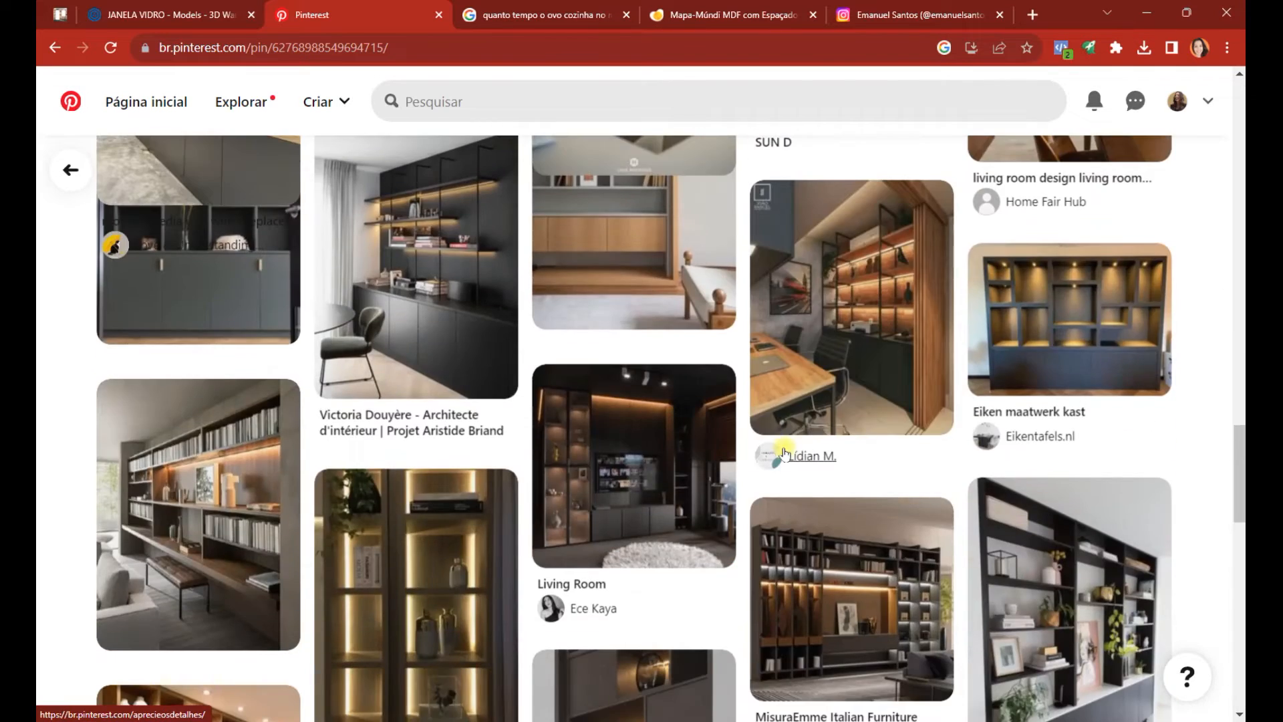
{"action": "scroll", "coordinate": [833, 481], "scroll_direction": "down", "scroll_amount": 15}
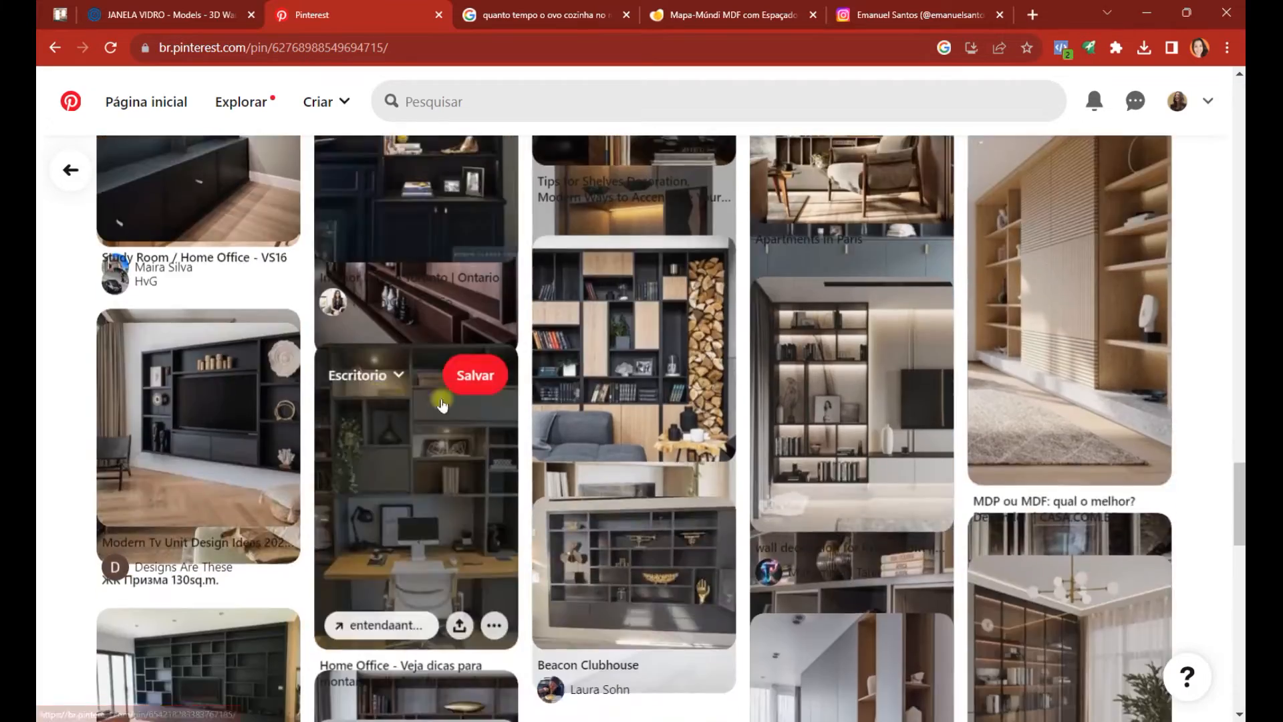
{"action": "scroll", "coordinate": [1174, 526], "scroll_direction": "down", "scroll_amount": 15}
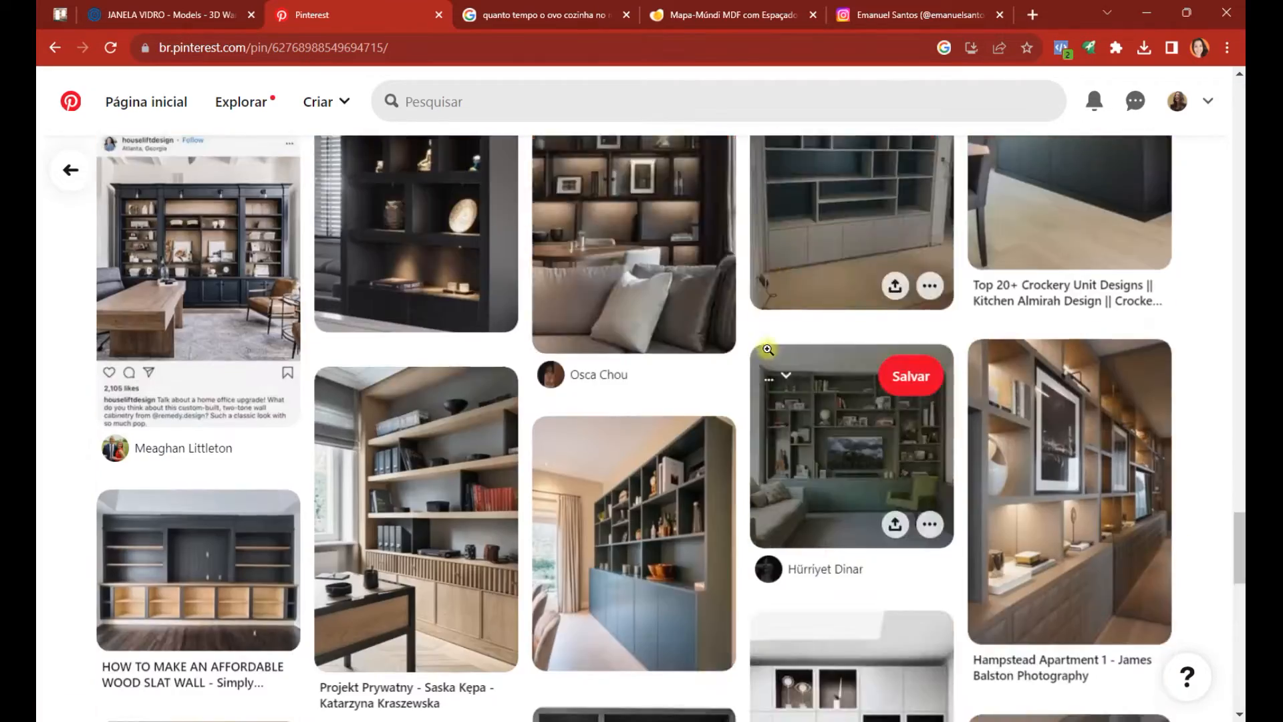
{"action": "scroll", "coordinate": [741, 461], "scroll_direction": "down", "scroll_amount": 15}
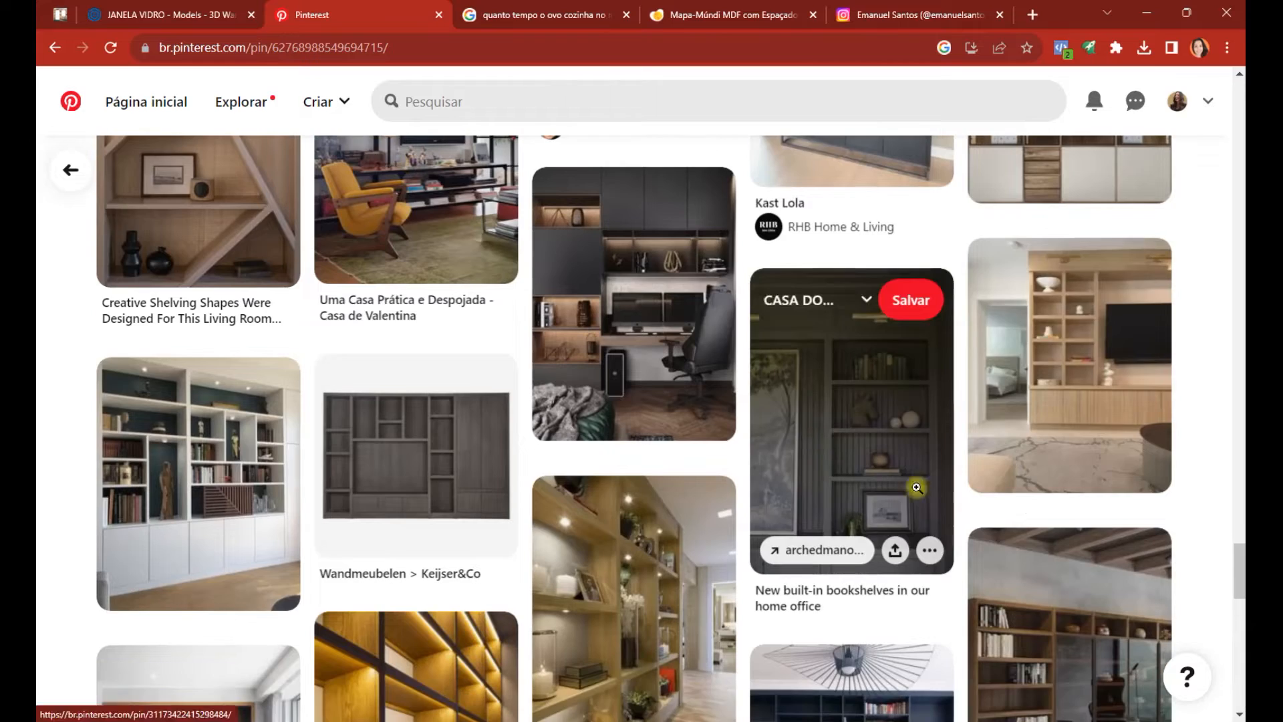
{"action": "scroll", "coordinate": [961, 431], "scroll_direction": "down", "scroll_amount": 12}
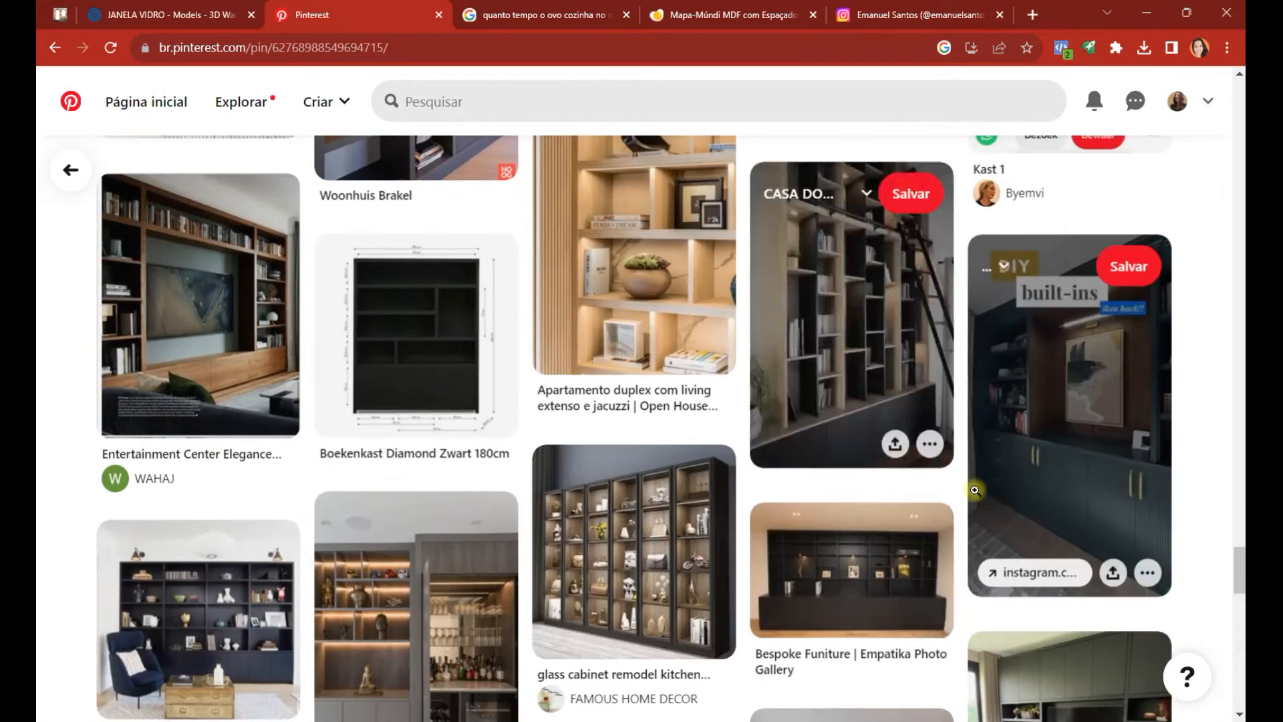
{"action": "scroll", "coordinate": [799, 487], "scroll_direction": "down", "scroll_amount": 4}
{"action": "scroll", "coordinate": [846, 502], "scroll_direction": "down", "scroll_amount": 15}
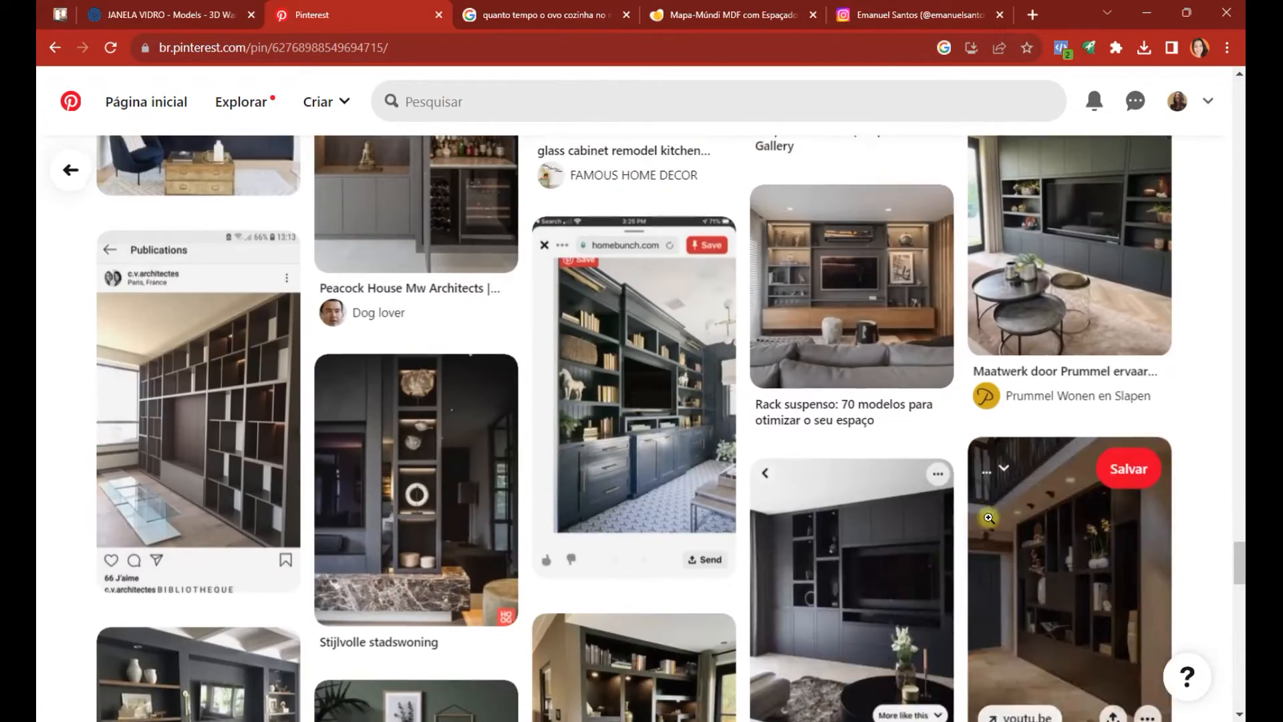
{"action": "scroll", "coordinate": [1059, 427], "scroll_direction": "down", "scroll_amount": 5}
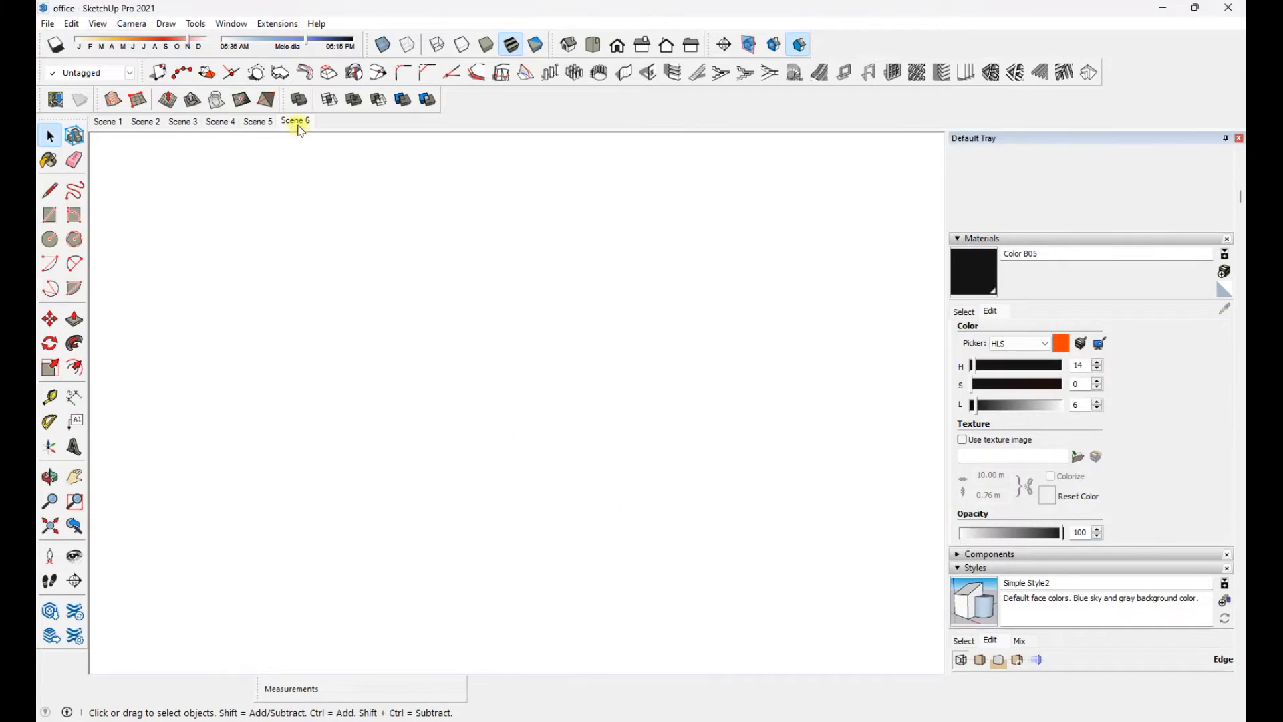
Return to SketchUp's Scene 6 and paint the bookshelf's frame and shelves with Color B05
{"action": "left_click", "coordinate": [296, 123]}
{"action": "scroll", "coordinate": [375, 446], "scroll_direction": "up", "scroll_amount": 2}
{"action": "double_click", "coordinate": [375, 446]}
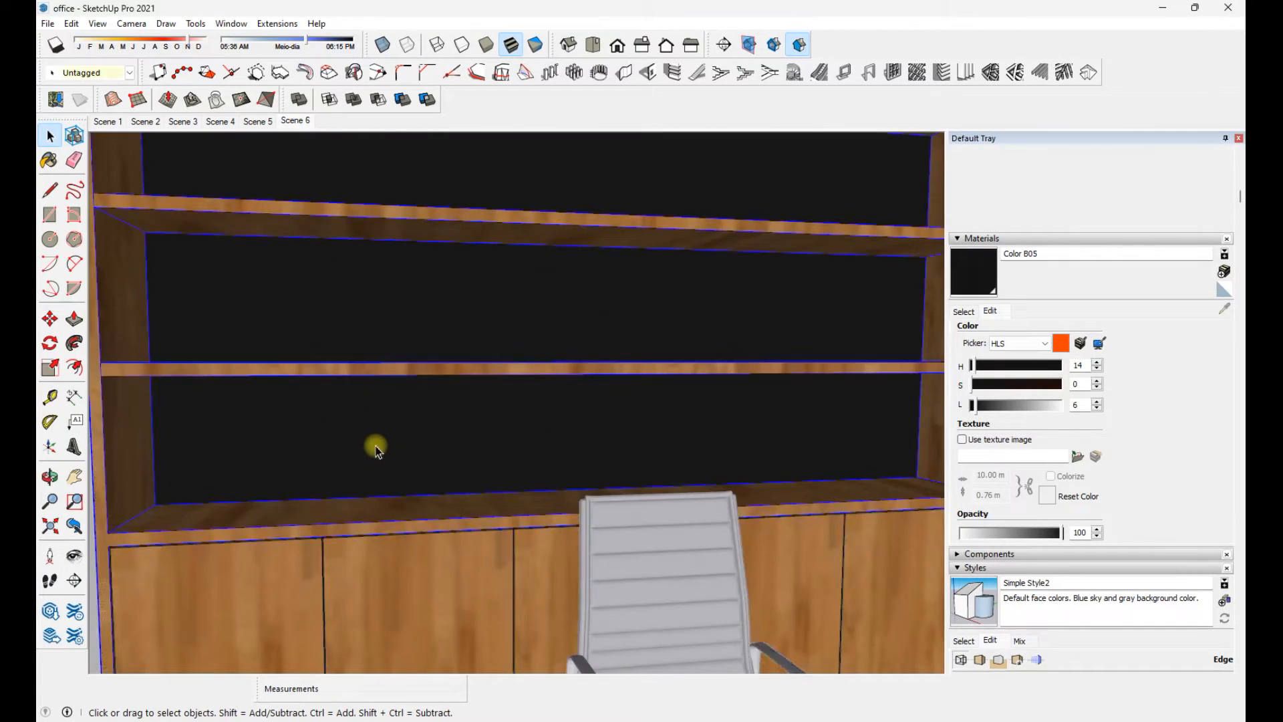
{"action": "triple_click", "coordinate": [359, 516]}
{"action": "scroll", "coordinate": [359, 515], "scroll_direction": "down", "scroll_amount": 2}
{"action": "key", "text": "b"}
{"action": "left_click", "coordinate": [350, 502]}
{"action": "key", "text": "space"}
{"action": "scroll", "coordinate": [270, 475], "scroll_direction": "up", "scroll_amount": 5}
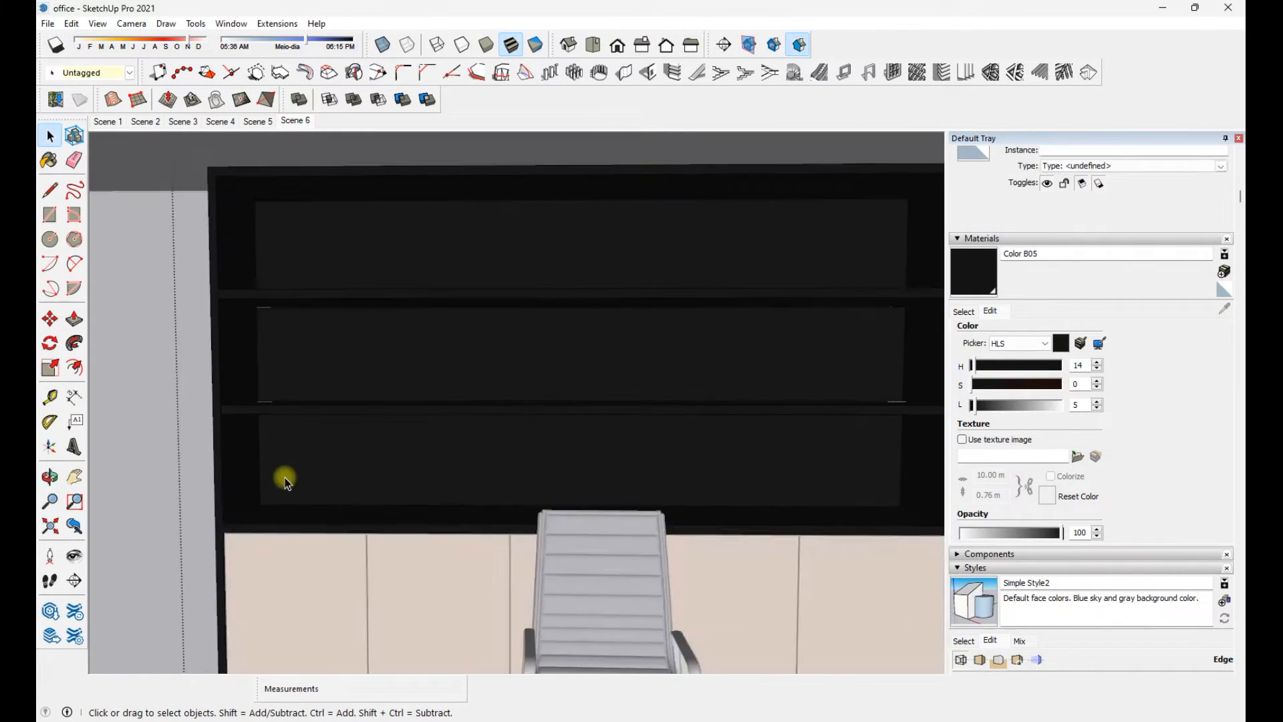
Model a narrow vertical slat against the back panel at the left end of the bookshelf's lowest open niche
{"action": "scroll", "coordinate": [255, 512], "scroll_direction": "up", "scroll_amount": 2}
{"action": "key", "text": "m"}
{"action": "key", "text": "ctrl"}
{"action": "key", "text": "Escape"}
{"action": "key", "text": "r"}
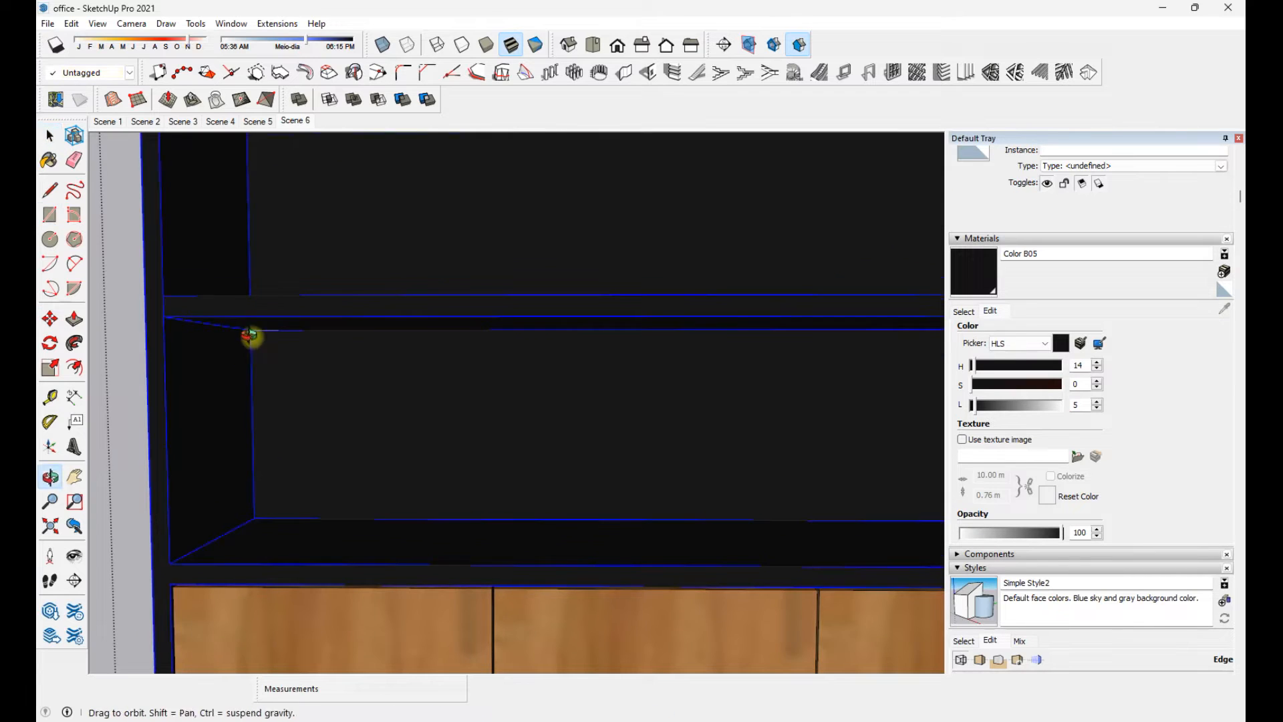
{"action": "key", "text": "space"}
{"action": "double_click", "coordinate": [266, 519]}
{"action": "left_click", "coordinate": [260, 530]}
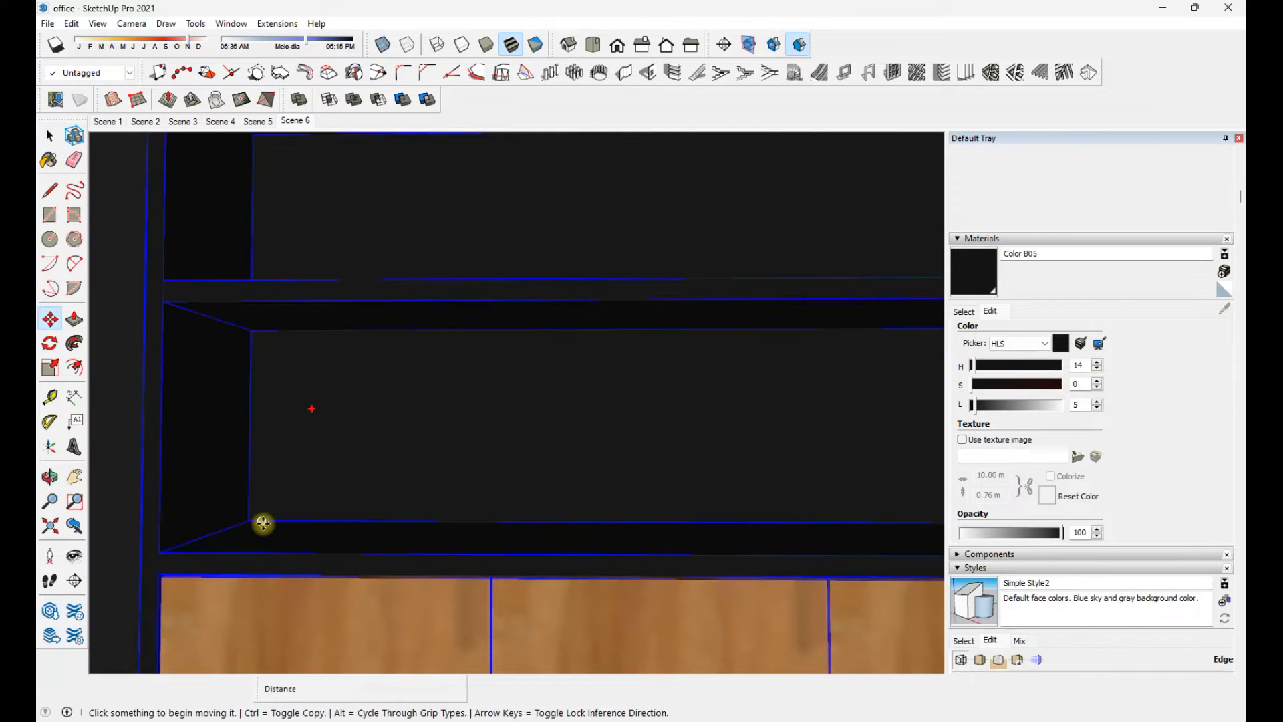
Turn the slat in the lowest open niche into a component, keeping the default settings
{"action": "right_click", "coordinate": [261, 355]}
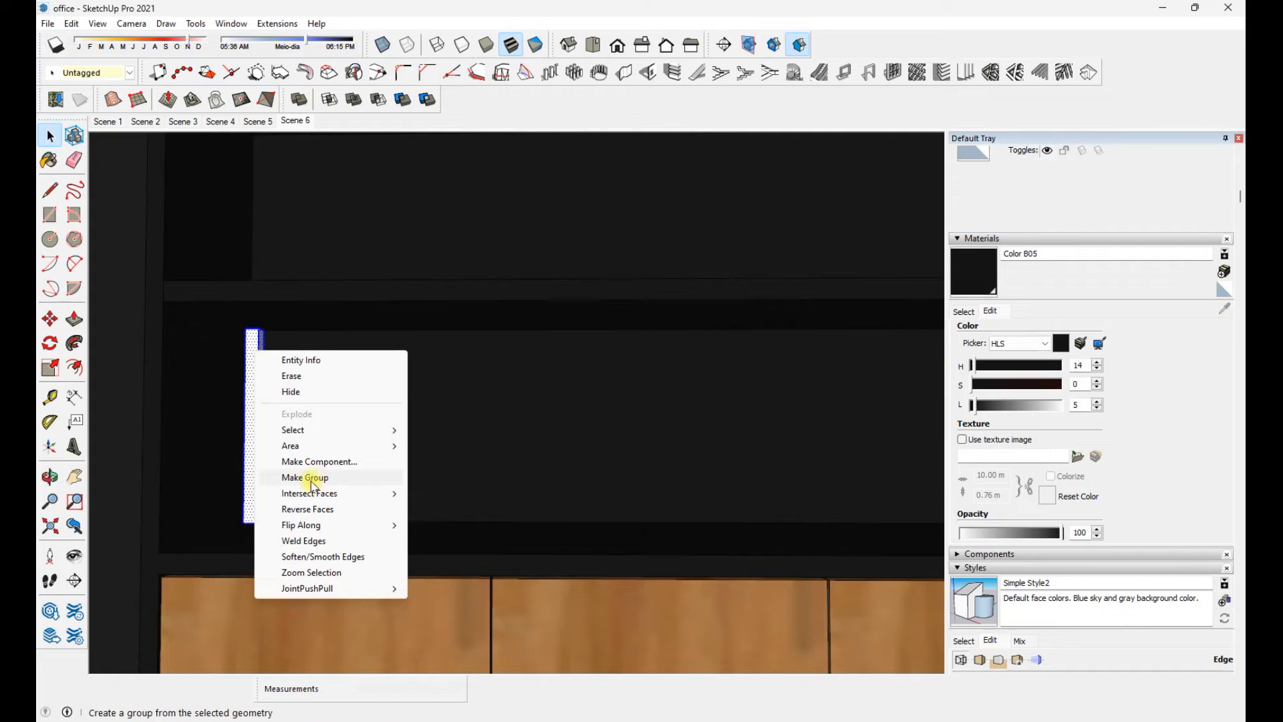
{"action": "left_click", "coordinate": [294, 479]}
{"action": "right_click", "coordinate": [284, 481]}
{"action": "left_click", "coordinate": [316, 493]}
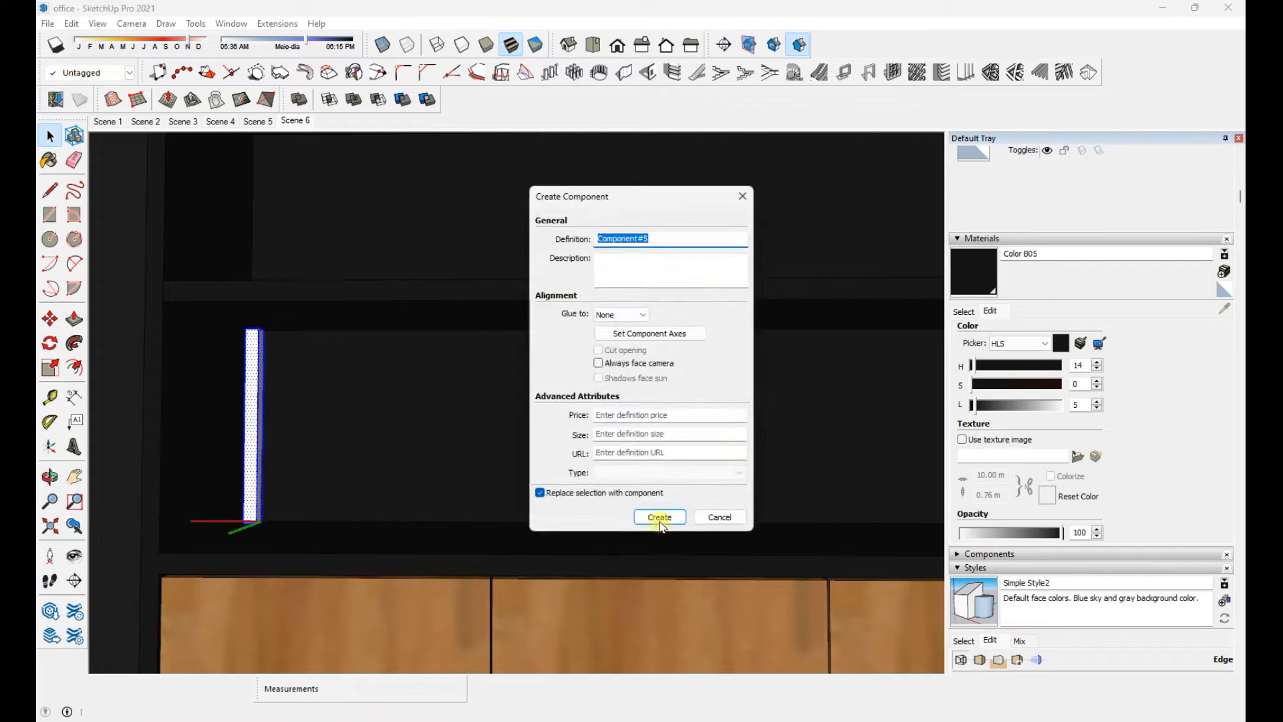
{"action": "left_click", "coordinate": [655, 517]}
Copy the slat component along the niche's back panel as an array of 35 copies
{"action": "middle_click_drag", "start_coordinate": [655, 517], "coordinate": [253, 530]}
{"action": "key", "text": "m"}
{"action": "left_click", "coordinate": [321, 486]}
{"action": "middle_click_drag", "start_coordinate": [320, 485], "coordinate": [557, 431]}
{"action": "scroll", "coordinate": [557, 432], "scroll_direction": "down", "scroll_amount": 3}
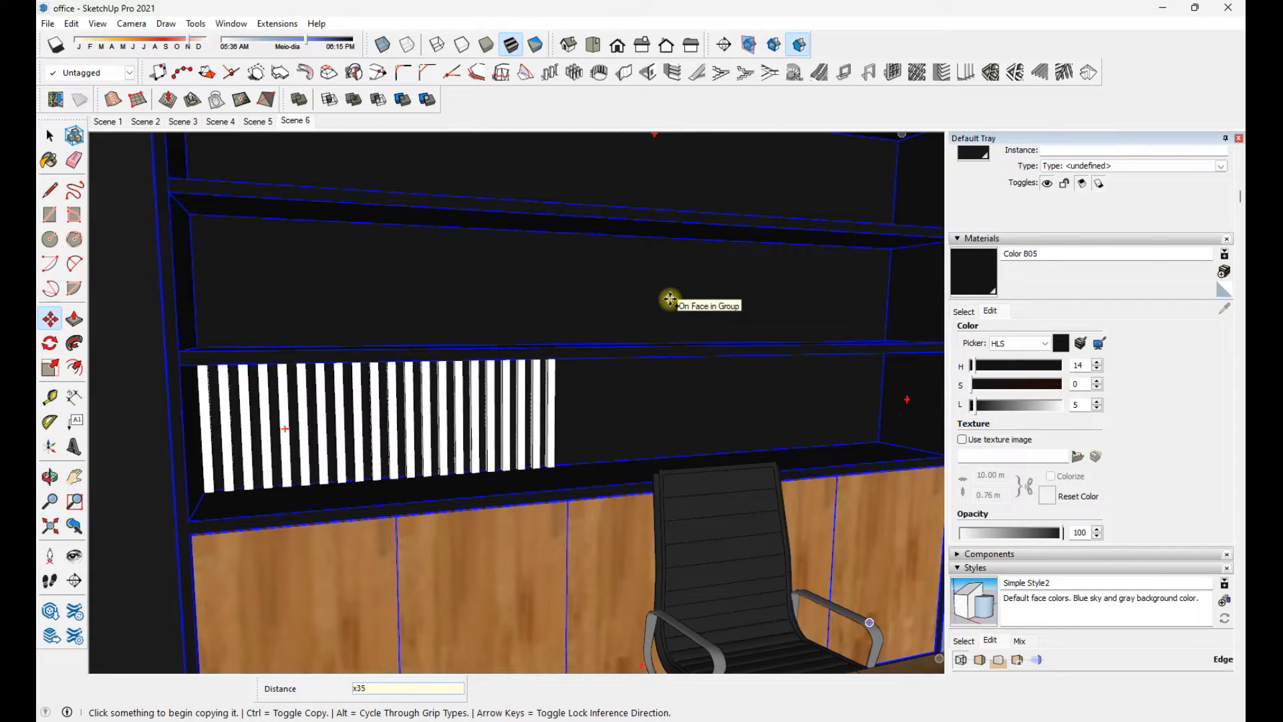
{"action": "key", "text": "Return"}
Paint the niche's slats with Color B05
{"action": "key", "text": "b"}
{"action": "left_click", "coordinate": [786, 442]}
{"action": "key", "text": "space"}
{"action": "mouse_move", "coordinate": [786, 443]}
{"action": "middle_mouse_down"}
{"action": "mouse_move", "coordinate": [407, 453]}
{"action": "mouse_move", "coordinate": [642, 467]}
{"action": "mouse_move", "coordinate": [392, 525]}
{"action": "middle_mouse_up"}
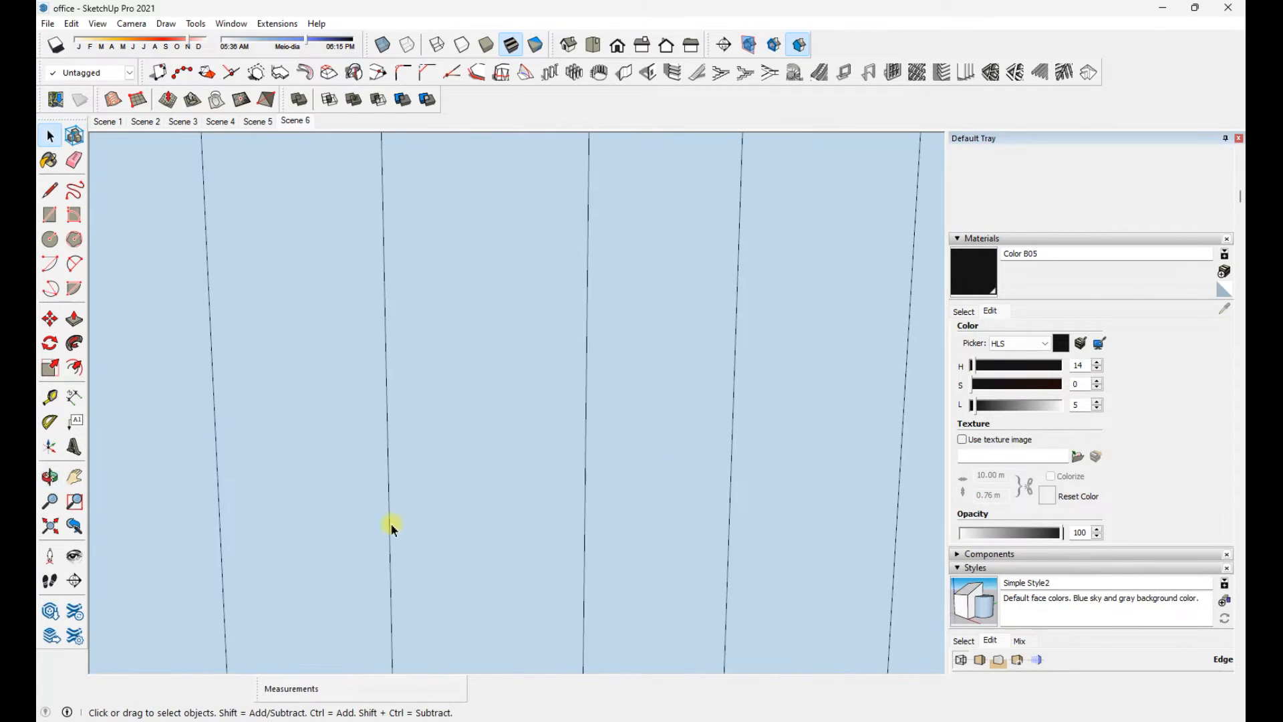
Go back to Scene 6 and divide the shelf's front edge above the slats to position the vertical dividers
{"action": "left_click", "coordinate": [306, 122]}
{"action": "middle_click_drag", "start_coordinate": [495, 415], "coordinate": [379, 484]}
{"action": "scroll", "coordinate": [380, 484], "scroll_direction": "up", "scroll_amount": 3}
{"action": "scroll", "coordinate": [379, 483], "scroll_direction": "up", "scroll_amount": 1}
{"action": "left_click", "coordinate": [375, 481]}
{"action": "scroll", "coordinate": [421, 491], "scroll_direction": "down", "scroll_amount": 1}
{"action": "double_click", "coordinate": [523, 379]}
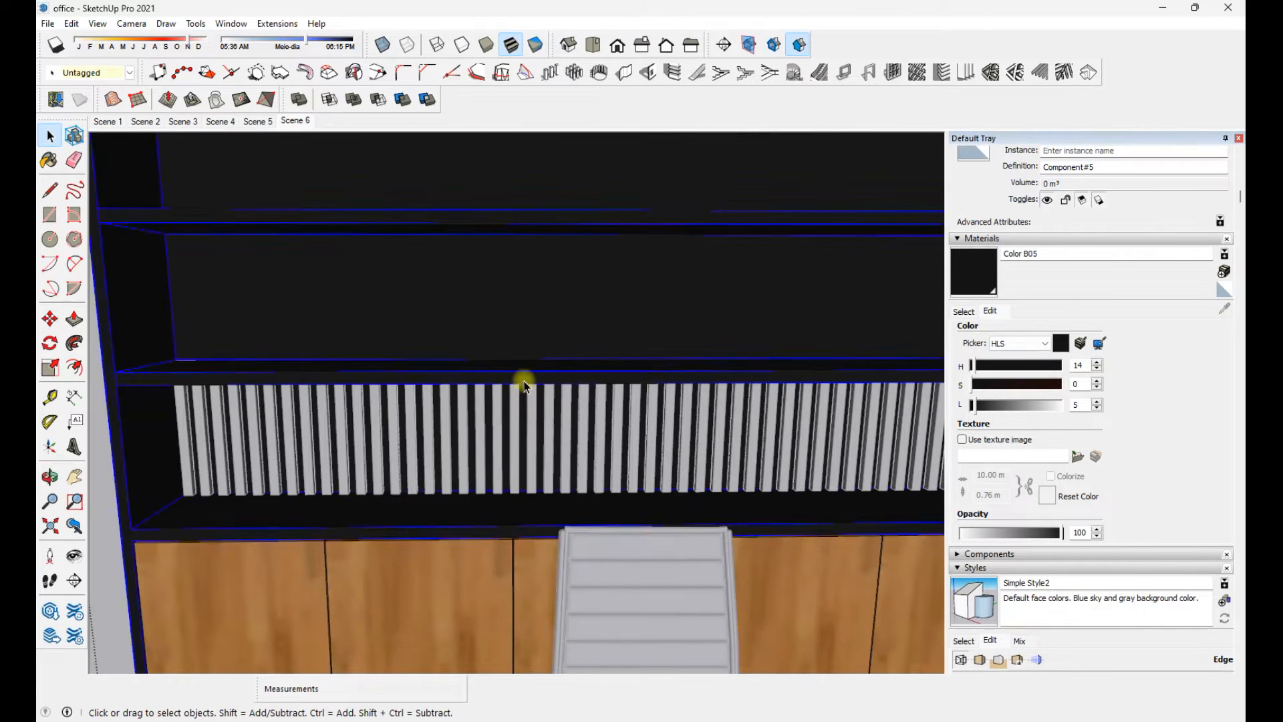
{"action": "right_click", "coordinate": [516, 383]}
{"action": "left_click", "coordinate": [547, 479]}
Model the first vertical divider through the slatted niche and make it a group
{"action": "scroll", "coordinate": [535, 435], "scroll_direction": "down", "scroll_amount": 1}
{"action": "triple_click", "coordinate": [482, 428]}
{"action": "scroll", "coordinate": [434, 418], "scroll_direction": "up", "scroll_amount": 4}
{"action": "triple_click", "coordinate": [480, 401]}
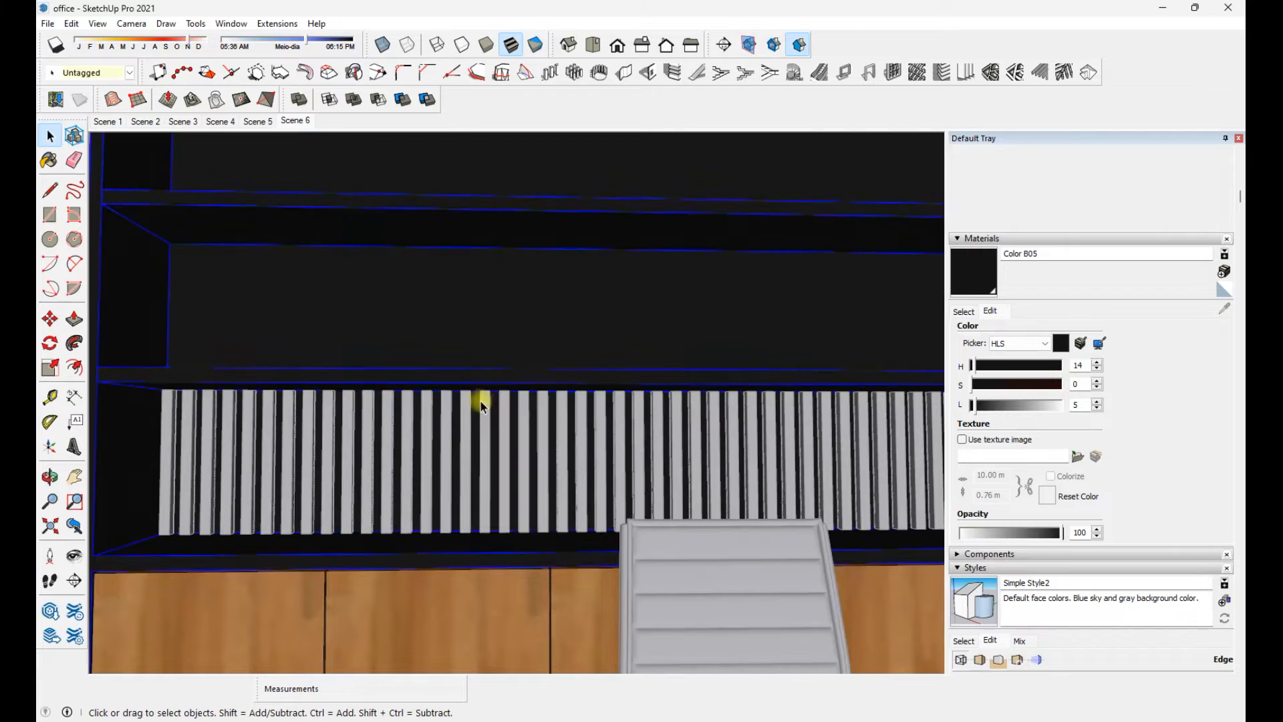
{"action": "middle_click_drag", "start_coordinate": [479, 401], "coordinate": [441, 475]}
{"action": "triple_click", "coordinate": [487, 446]}
{"action": "left_click", "coordinate": [560, 194]}
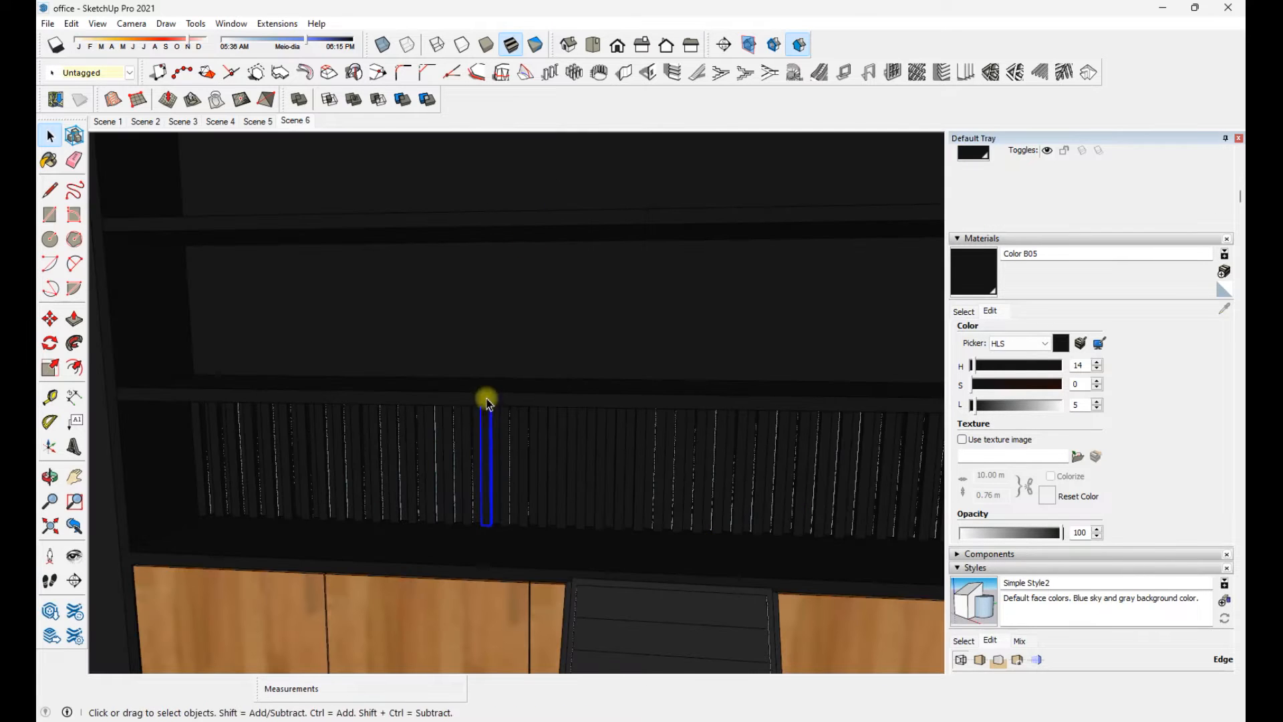
{"action": "triple_click", "coordinate": [475, 440]}
{"action": "right_click", "coordinate": [475, 439]}
{"action": "left_click", "coordinate": [545, 567]}
Paint the niche's slats with Wood Floor
{"action": "middle_click_drag", "start_coordinate": [468, 421], "coordinate": [523, 418]}
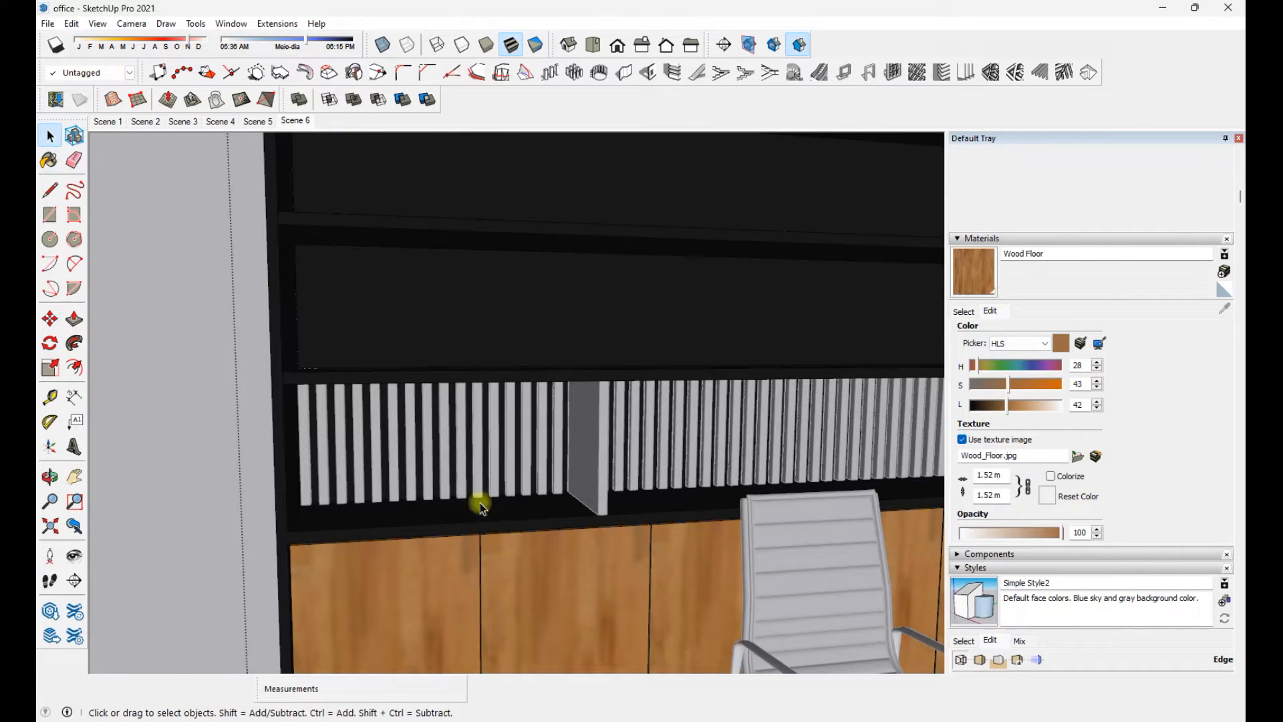
{"action": "left_click", "coordinate": [462, 433]}
{"action": "scroll", "coordinate": [462, 434], "scroll_direction": "up", "scroll_amount": 4}
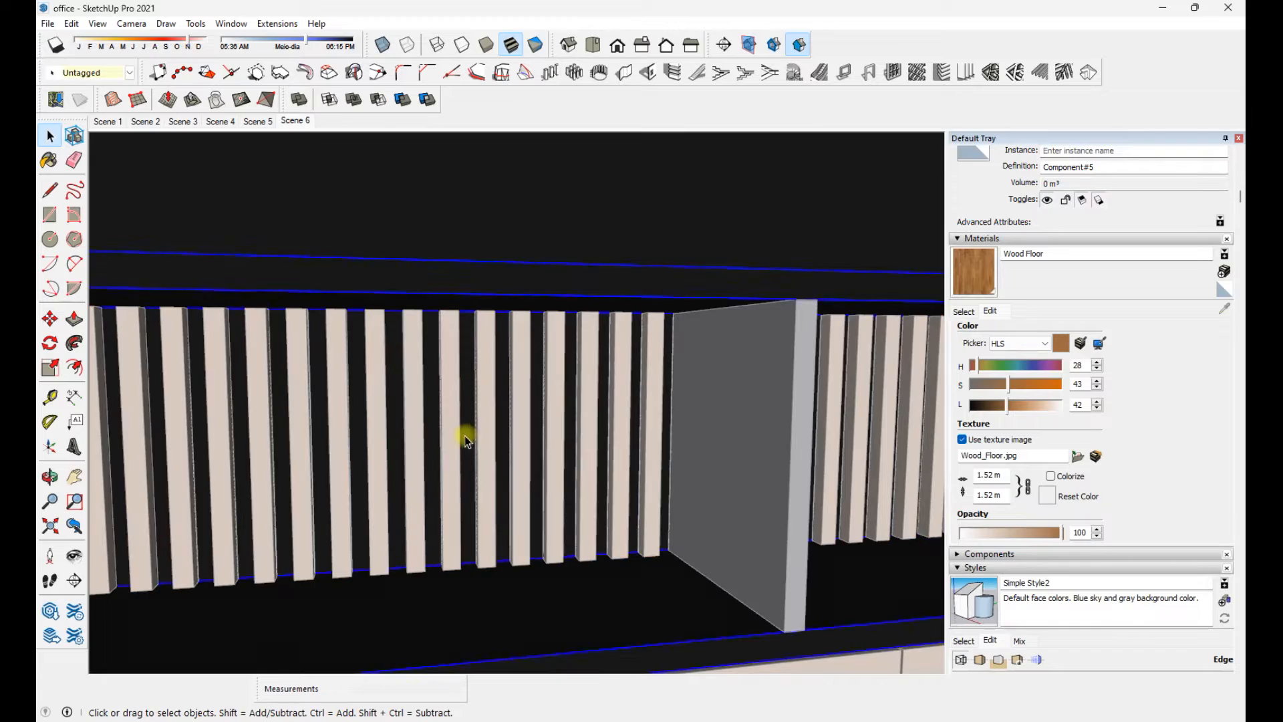
{"action": "scroll", "coordinate": [468, 435], "scroll_direction": "down", "scroll_amount": 5}
{"action": "middle_click_drag", "start_coordinate": [468, 435], "coordinate": [831, 490]}
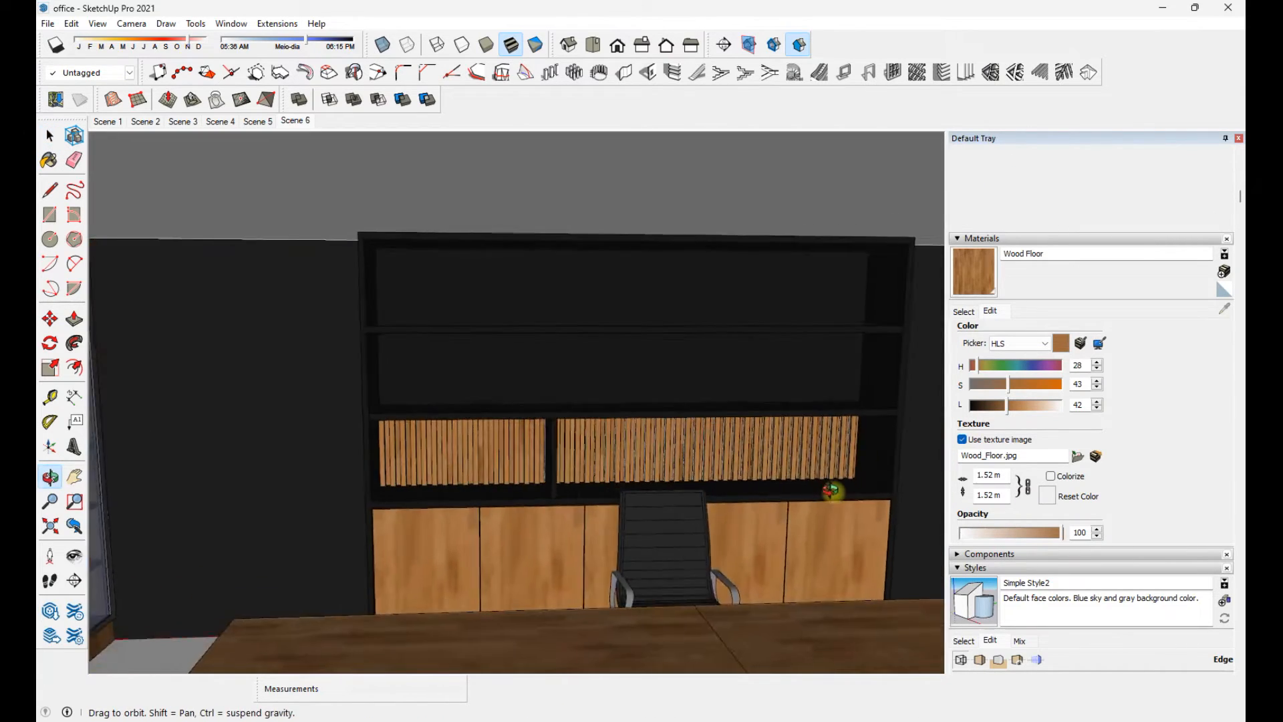
Outline the second divider at the next division of the shelf edge, copying its vertical line about 0.04 m sideways
{"action": "scroll", "coordinate": [688, 381], "scroll_direction": "up", "scroll_amount": 6}
{"action": "left_click", "coordinate": [692, 384]}
{"action": "key", "text": "l"}
{"action": "left_click", "coordinate": [693, 383]}
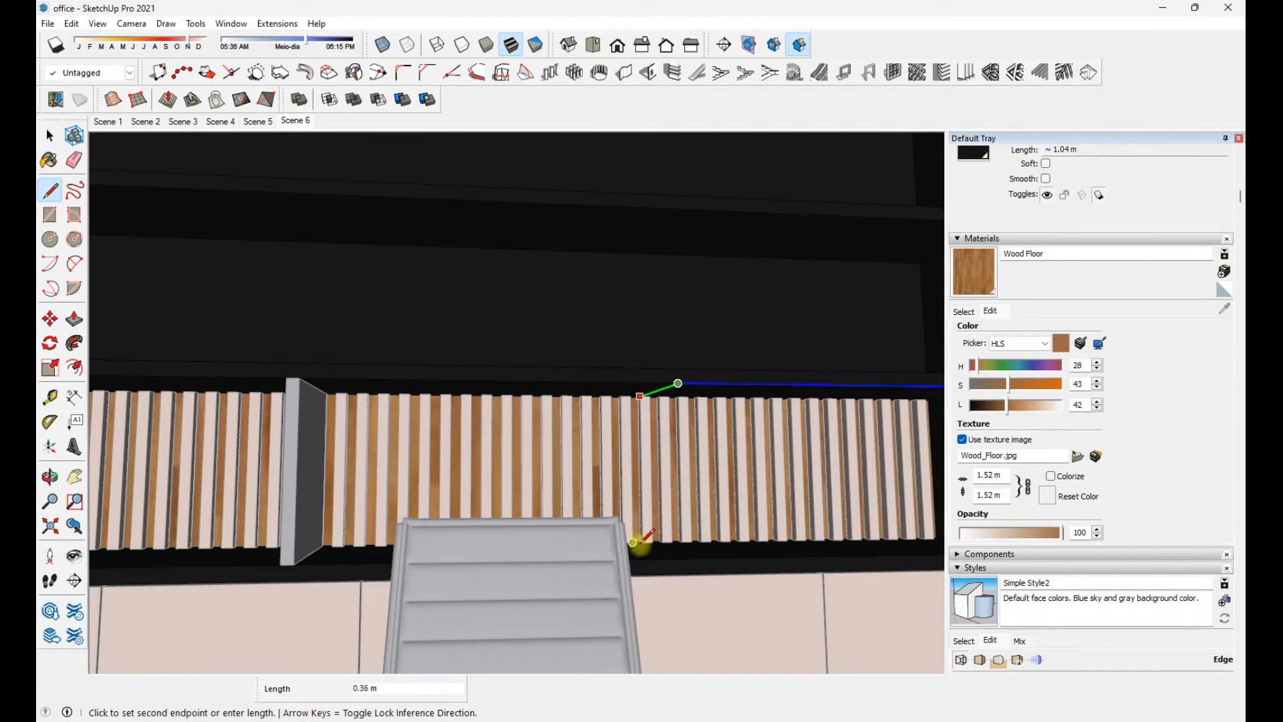
{"action": "key", "text": "space"}
{"action": "scroll", "coordinate": [687, 387], "scroll_direction": "up", "scroll_amount": 2}
{"action": "left_click", "coordinate": [655, 381]}
{"action": "key", "text": "m"}
{"action": "left_click", "coordinate": [659, 374]}
{"action": "key", "text": "ctrl"}
{"action": "middle_click_drag", "start_coordinate": [679, 379], "coordinate": [634, 296]}
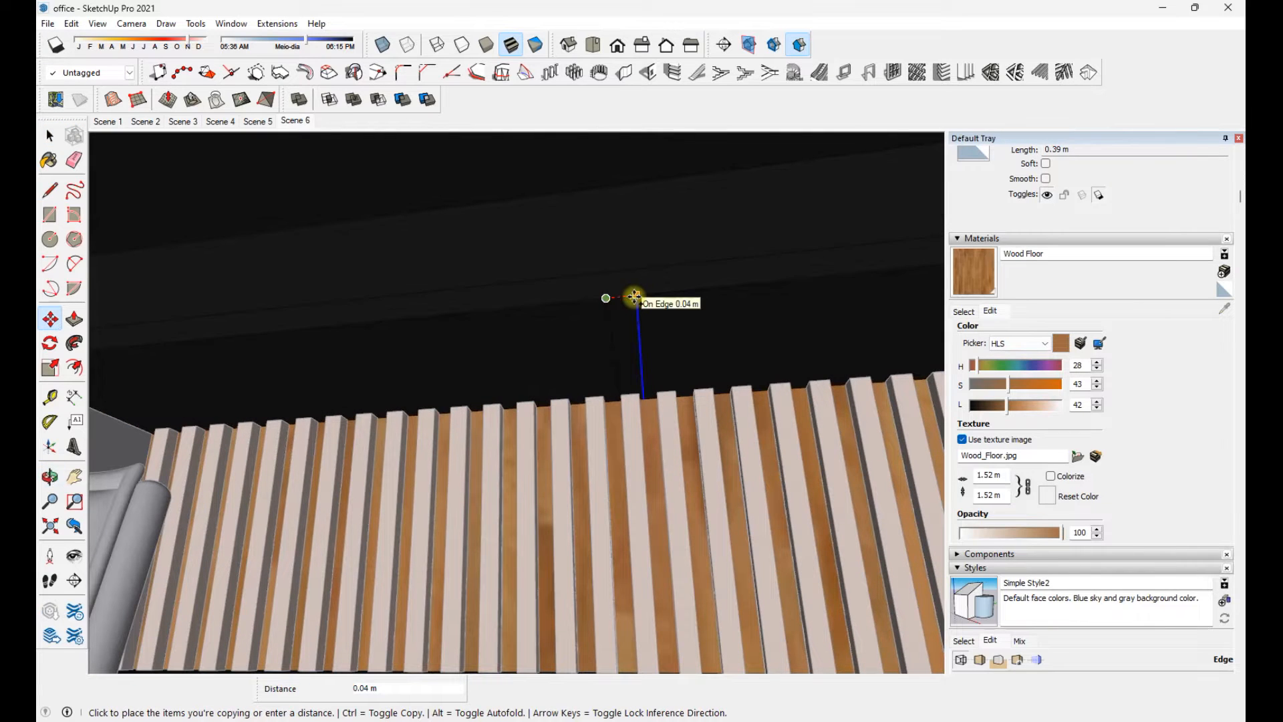
Extrude the second divider between the slats and check the three-bay niche from Scene 6
{"action": "key", "text": "p"}
{"action": "scroll", "coordinate": [610, 309], "scroll_direction": "down", "scroll_amount": 4}
{"action": "middle_click_drag", "start_coordinate": [596, 487], "coordinate": [608, 458]}
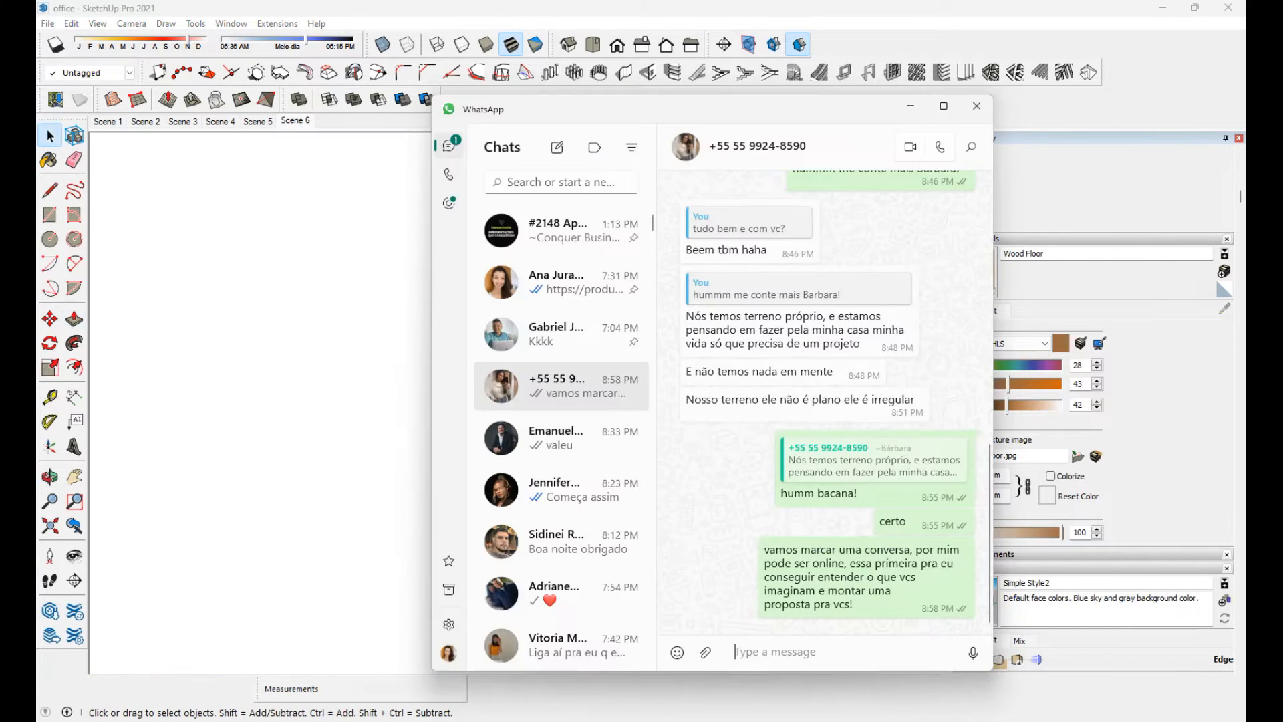
{"action": "left_click", "coordinate": [298, 121]}
{"action": "middle_click_drag", "start_coordinate": [664, 295], "coordinate": [616, 443]}
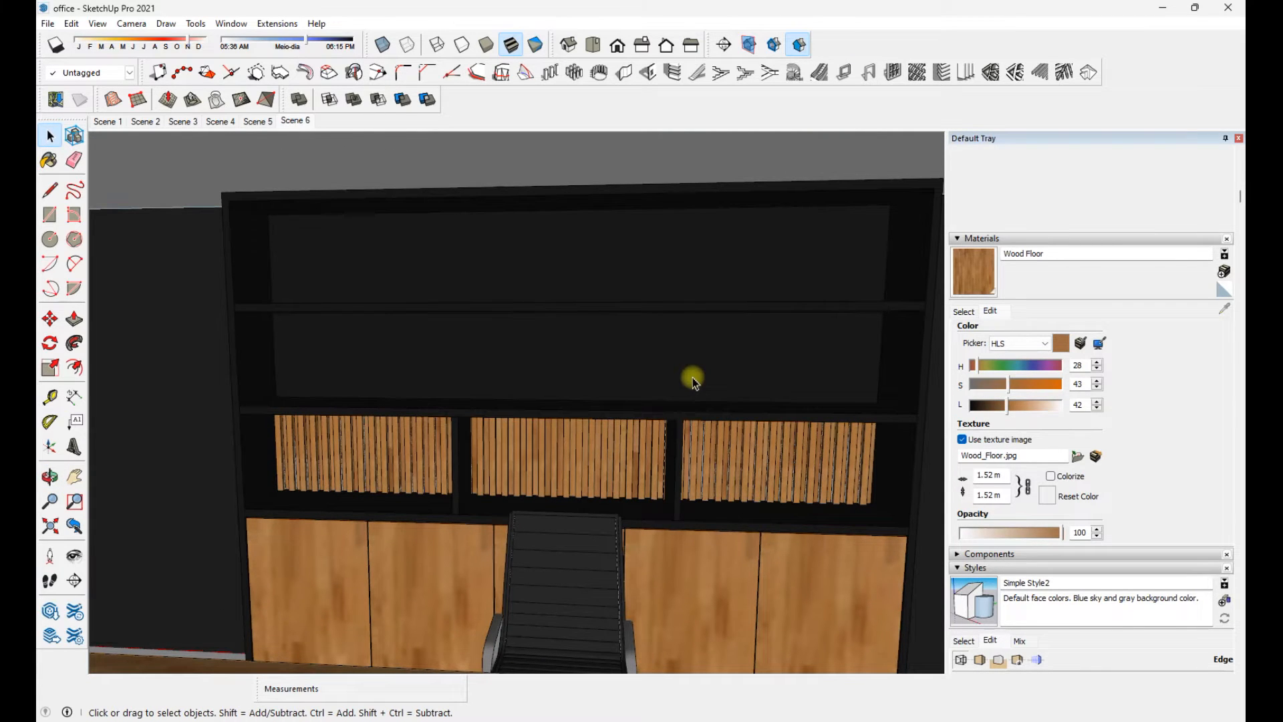
{"action": "middle_click_drag", "start_coordinate": [693, 381], "coordinate": [679, 507]}
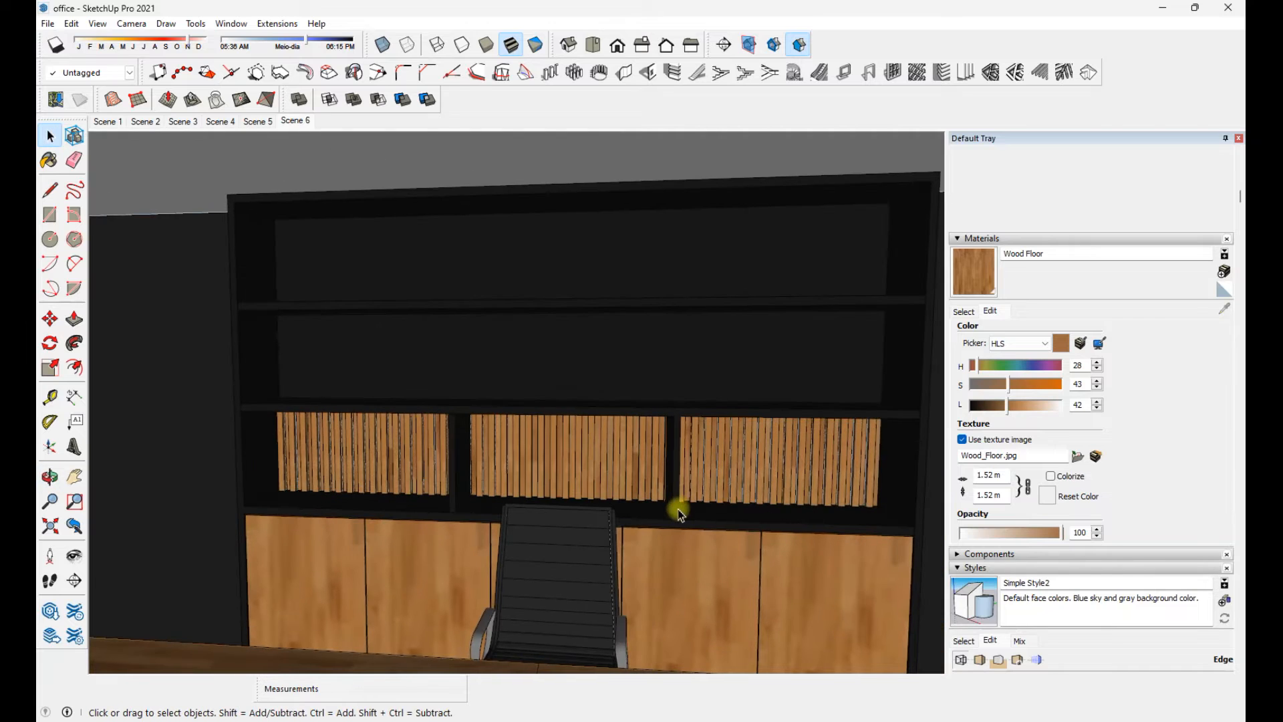
Erase the wooden slats from the middle bay of the slatted niche
{"action": "middle_click_drag", "start_coordinate": [758, 425], "coordinate": [253, 475]}
{"action": "left_click", "coordinate": [253, 474]}
{"action": "scroll", "coordinate": [625, 459], "scroll_direction": "down", "scroll_amount": 3}
{"action": "scroll", "coordinate": [531, 458], "scroll_direction": "up", "scroll_amount": 3}
{"action": "key", "text": "e"}
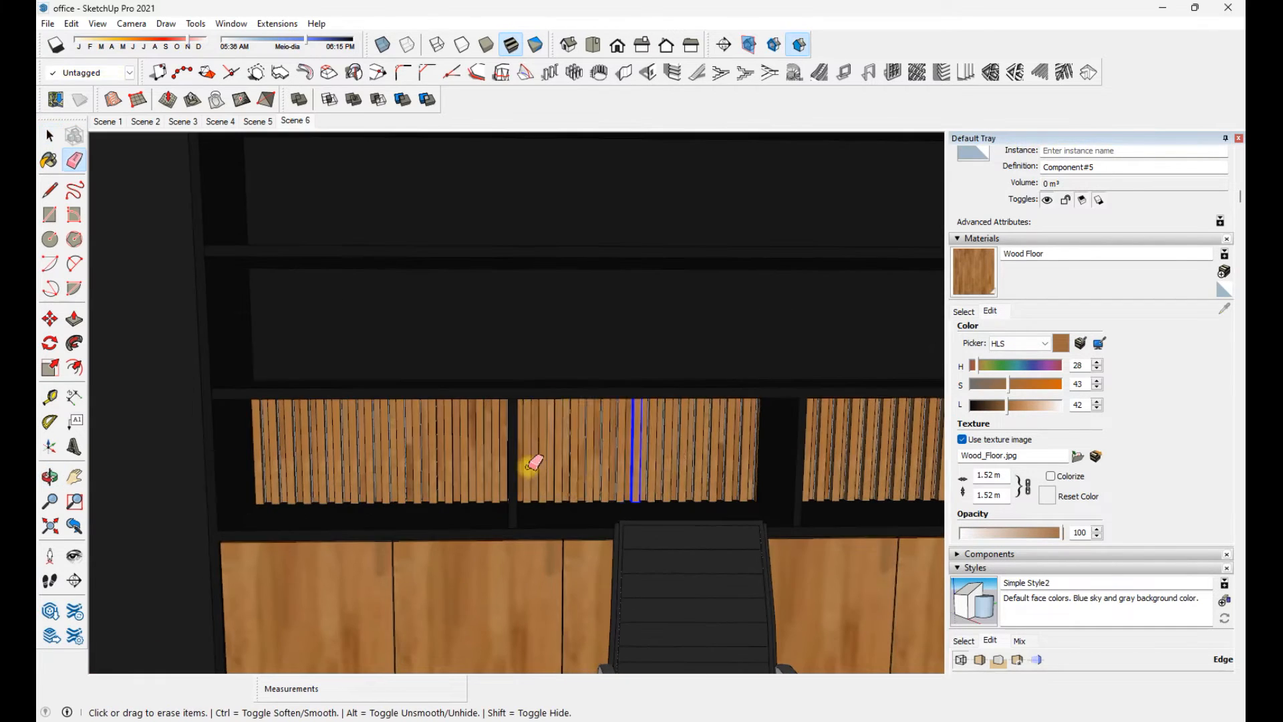
{"action": "left_click_drag", "start_coordinate": [531, 458], "coordinate": [608, 453]}
{"action": "middle_click_drag", "start_coordinate": [608, 453], "coordinate": [588, 471]}
{"action": "scroll", "coordinate": [588, 472], "scroll_direction": "down", "scroll_amount": 3}
Sample Color B05 from the bookshelf and paint the middle bay's back panel with it
{"action": "key", "text": "space"}
{"action": "left_click", "coordinate": [544, 450]}
{"action": "key", "text": "b"}
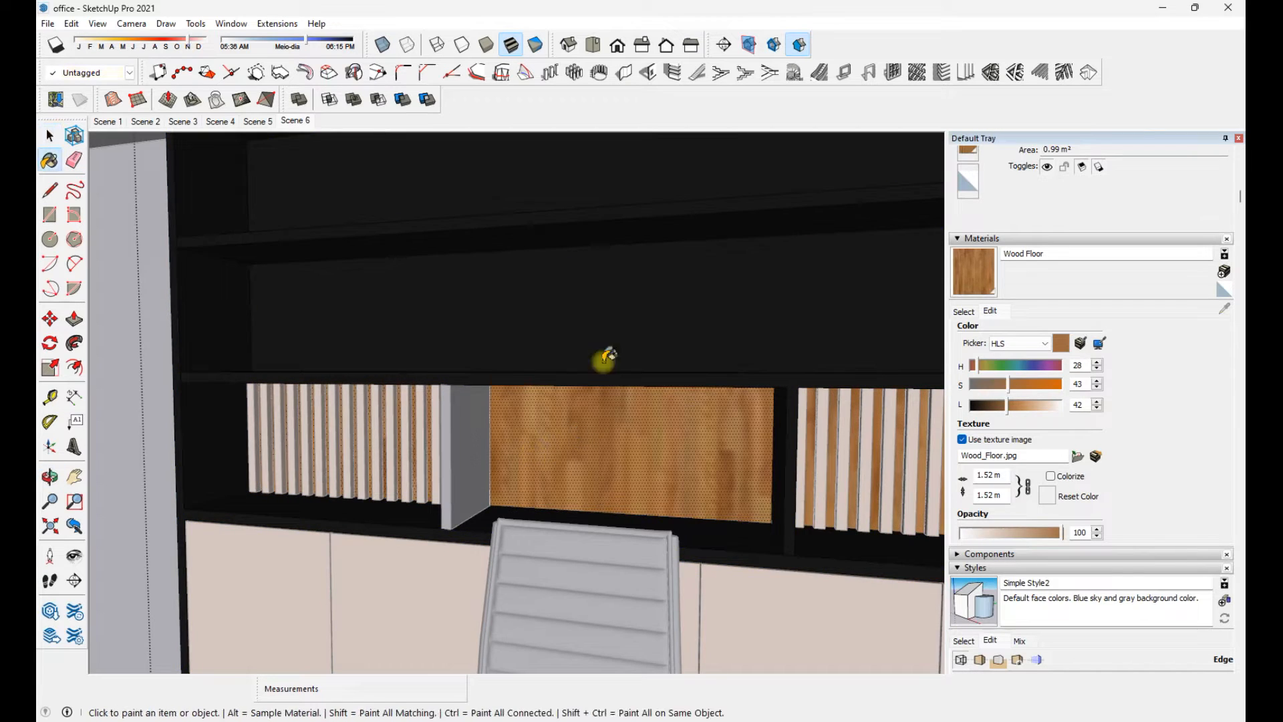
{"action": "left_click", "coordinate": [602, 359], "text": "alt"}
{"action": "left_click", "coordinate": [628, 441]}
{"action": "scroll", "coordinate": [750, 453], "scroll_direction": "down", "scroll_amount": 3}
{"action": "key", "text": "space"}
{"action": "key", "text": "Escape"}
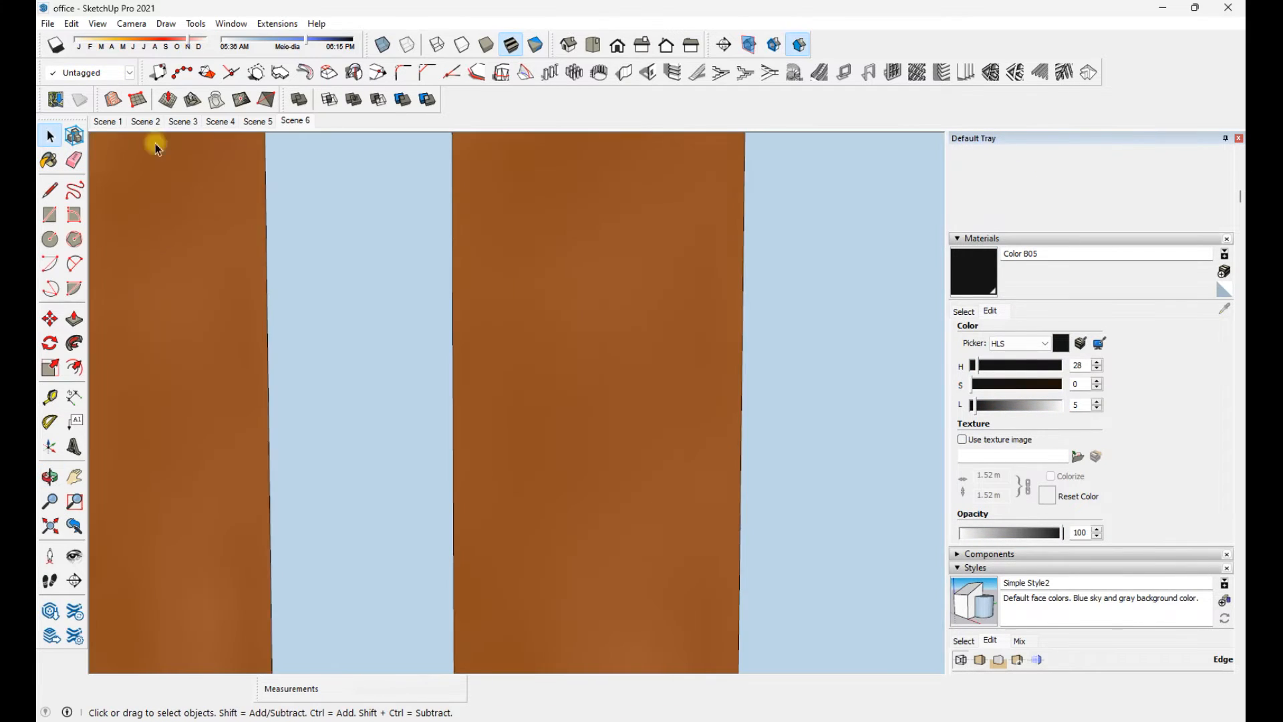
Draw lines across the top of the shelf above the middle bay to outline a new divider footprint
{"action": "left_click", "coordinate": [295, 121]}
{"action": "left_click_drag", "start_coordinate": [506, 414], "coordinate": [483, 397]}
{"action": "key", "text": "space"}
{"action": "double_click", "coordinate": [484, 397]}
{"action": "middle_click_drag", "start_coordinate": [484, 397], "coordinate": [508, 415]}
{"action": "left_click", "coordinate": [508, 414]}
{"action": "key", "text": "l"}
{"action": "scroll", "coordinate": [509, 413], "scroll_direction": "up", "scroll_amount": 5}
{"action": "key", "text": "space"}
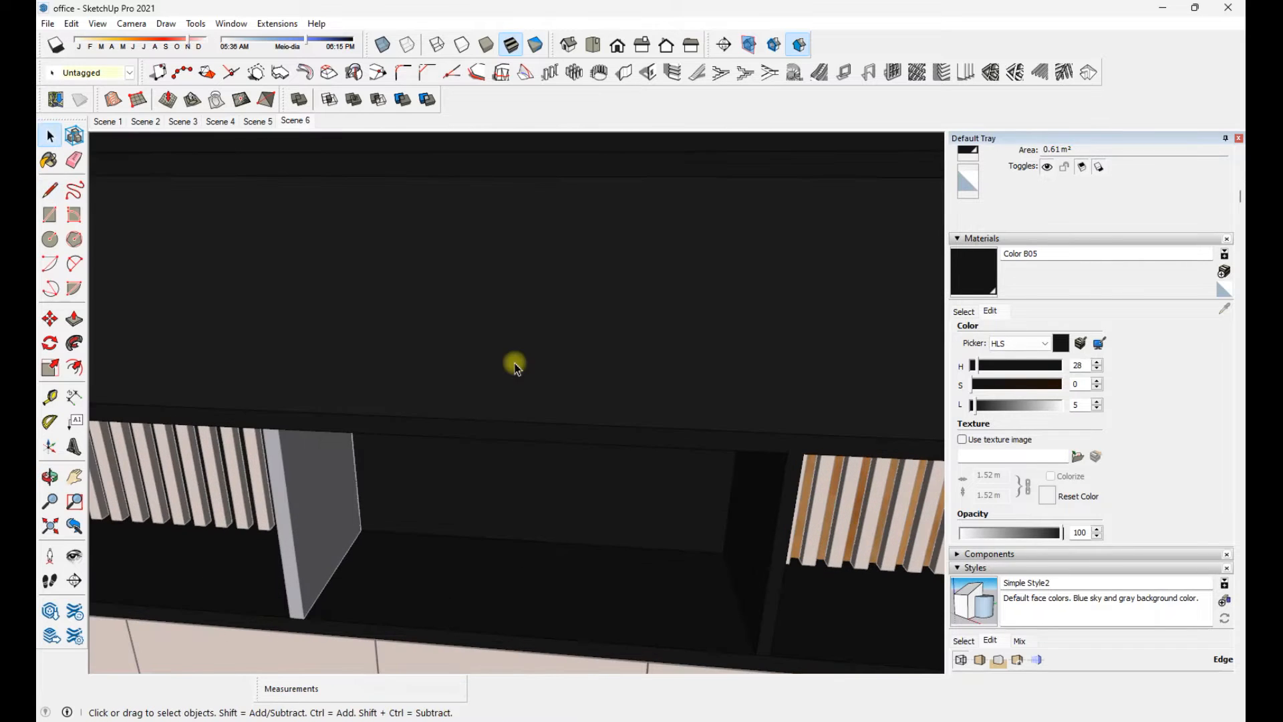
{"action": "key", "text": "l"}
{"action": "key", "text": "space"}
Extrude the new divider footprint up to the next shelf with Push/Pull
{"action": "key", "text": "p"}
{"action": "left_click", "coordinate": [512, 400]}
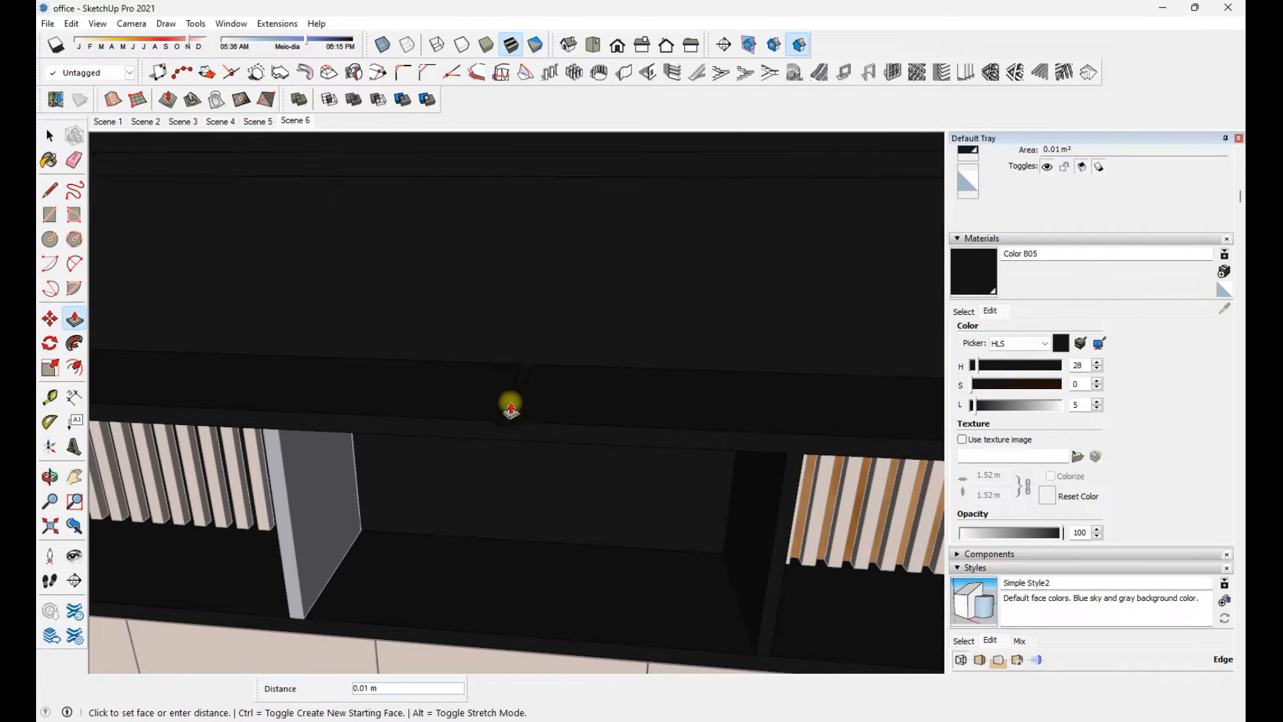
{"action": "scroll", "coordinate": [451, 318], "scroll_direction": "down", "scroll_amount": 3}
Delete the wooden slats from the left bay of the lower row
{"action": "middle_click_drag", "start_coordinate": [421, 278], "coordinate": [252, 450]}
{"action": "left_click", "coordinate": [252, 450]}
{"action": "key", "text": "Delete"}
Sample Wood Floor and paint the back panel of the second row's left compartment with it
{"action": "mouse_move", "coordinate": [401, 450]}
{"action": "middle_mouse_down"}
{"action": "mouse_move", "coordinate": [708, 473]}
{"action": "mouse_move", "coordinate": [387, 361]}
{"action": "middle_mouse_up"}
{"action": "double_click", "coordinate": [387, 361]}
{"action": "double_click", "coordinate": [387, 361]}
{"action": "key", "text": "b"}
{"action": "left_click", "coordinate": [668, 528], "text": "alt"}
{"action": "left_click", "coordinate": [401, 365]}
Copy the slats from the lower right bay into the second row's left compartment
{"action": "scroll", "coordinate": [346, 354], "scroll_direction": "up", "scroll_amount": 3}
{"action": "left_click", "coordinate": [737, 475]}
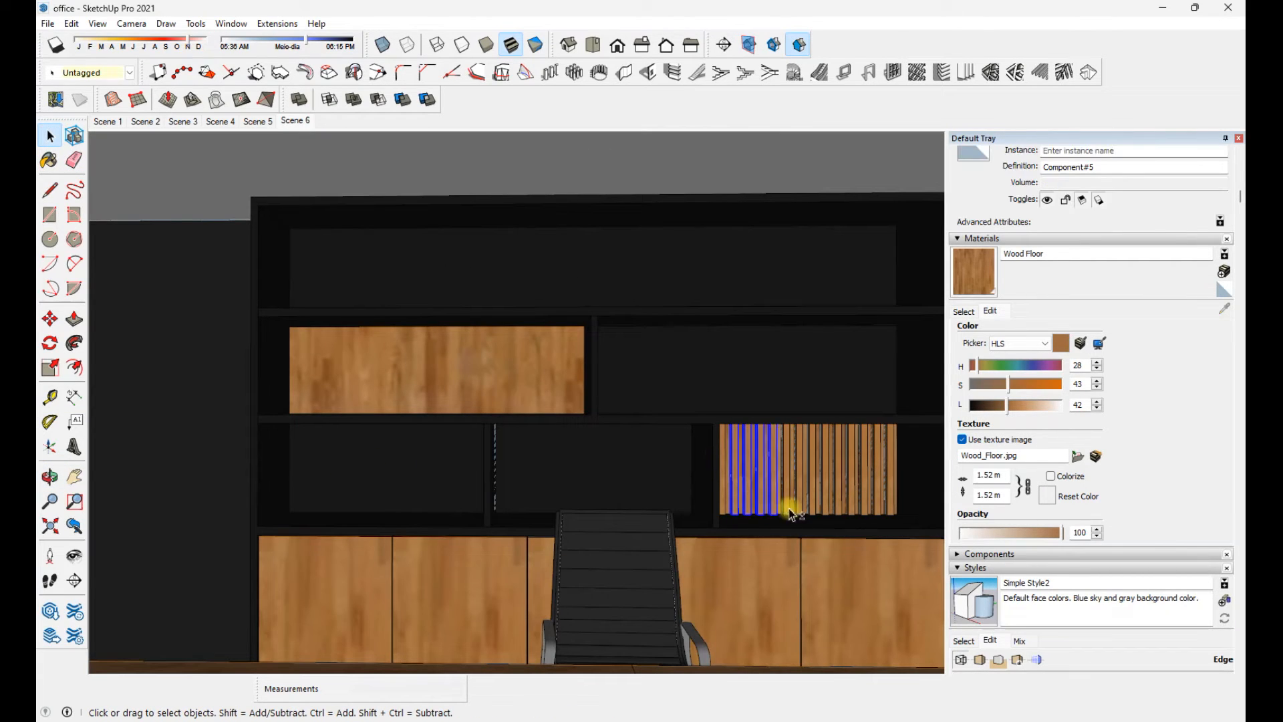
{"action": "left_click", "coordinate": [824, 513], "text": "shift"}
{"action": "key", "text": "m"}
{"action": "middle_click_drag", "start_coordinate": [829, 513], "coordinate": [637, 481]}
{"action": "scroll", "coordinate": [760, 524], "scroll_direction": "up", "scroll_amount": 4}
{"action": "left_click", "coordinate": [751, 492]}
{"action": "key", "text": "ctrl"}
{"action": "scroll", "coordinate": [542, 461], "scroll_direction": "up", "scroll_amount": 4}
{"action": "left_click", "coordinate": [541, 461]}
Copy the slats once more sideways to fill the rest of the second row's left compartment
{"action": "left_click", "coordinate": [542, 461]}
{"action": "key", "text": "ctrl"}
{"action": "scroll", "coordinate": [635, 466], "scroll_direction": "down", "scroll_amount": 1}
{"action": "left_click", "coordinate": [636, 481]}
{"action": "scroll", "coordinate": [637, 481], "scroll_direction": "down", "scroll_amount": 2}
{"action": "middle_click_drag", "start_coordinate": [776, 461], "coordinate": [670, 427]}
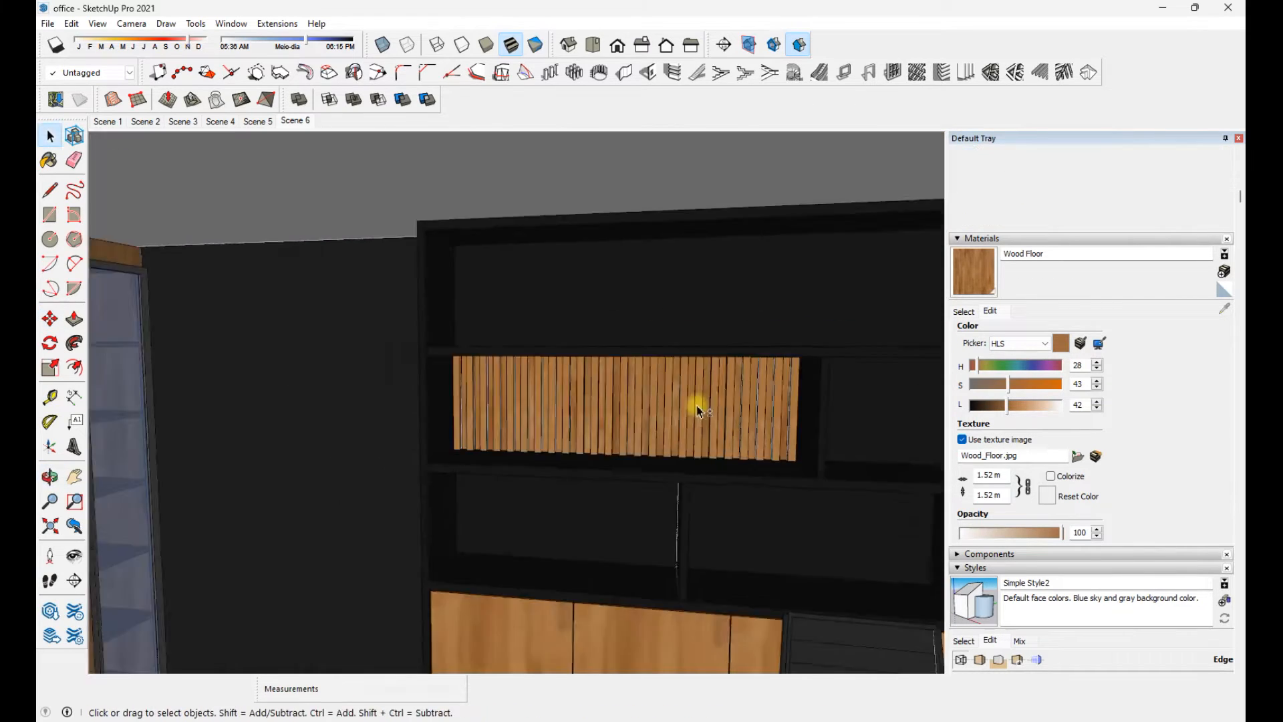
Place a vertical guide in line with the lower right divider, running up through the top row
{"action": "middle_click_drag", "start_coordinate": [697, 408], "coordinate": [497, 461]}
{"action": "left_click", "coordinate": [498, 461]}
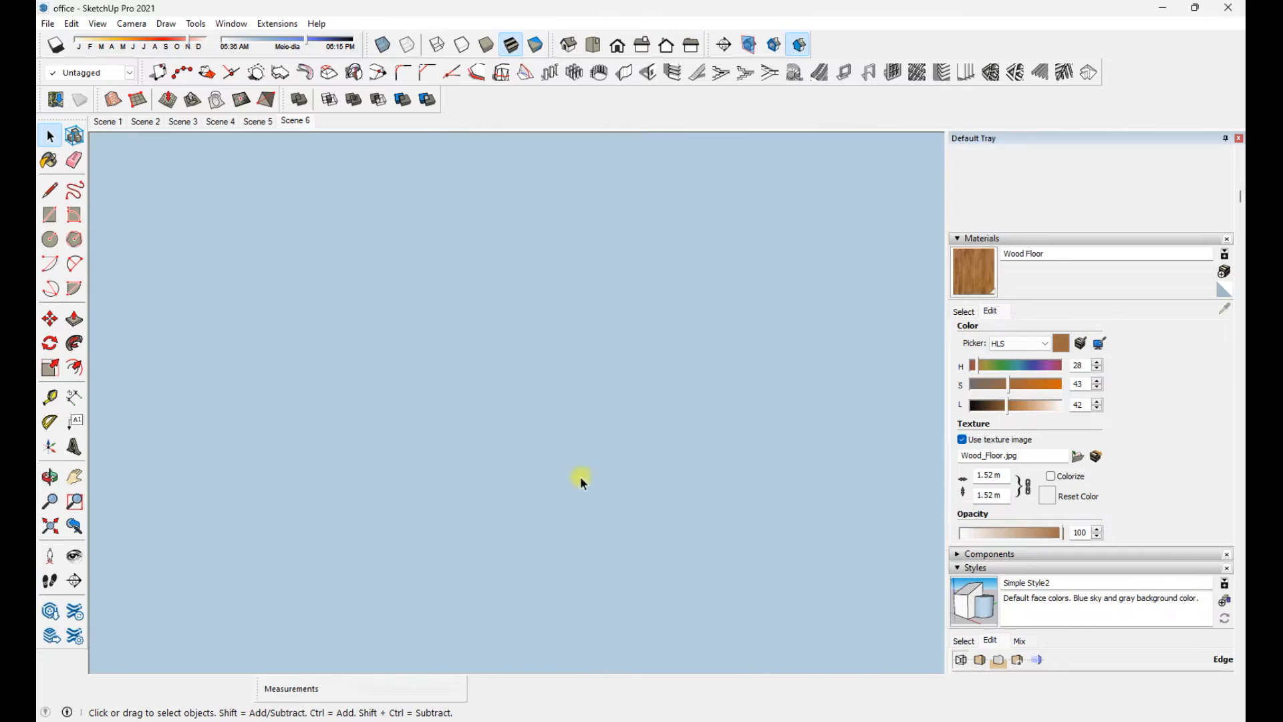
{"action": "left_click", "coordinate": [255, 121]}
{"action": "left_click", "coordinate": [220, 121]}
{"action": "left_click", "coordinate": [195, 122]}
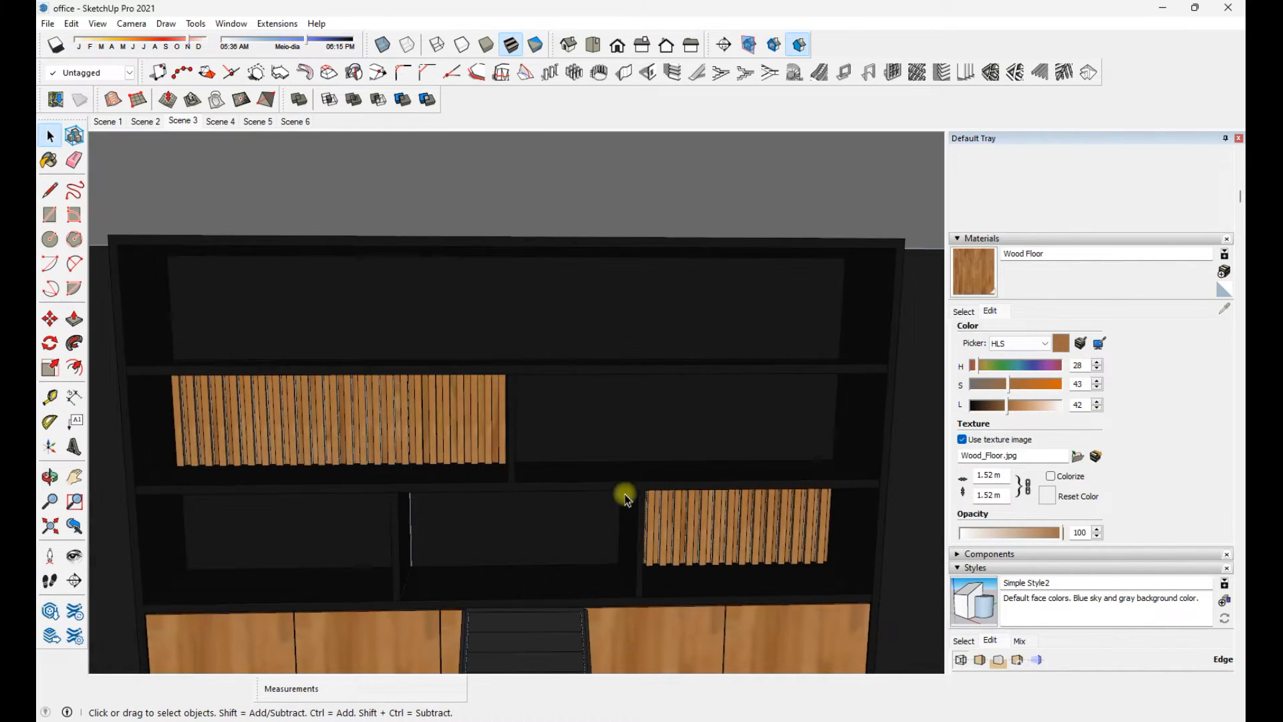
{"action": "left_click", "coordinate": [625, 477]}
{"action": "left_click", "coordinate": [653, 493]}
{"action": "scroll", "coordinate": [643, 294], "scroll_direction": "up", "scroll_amount": 3}
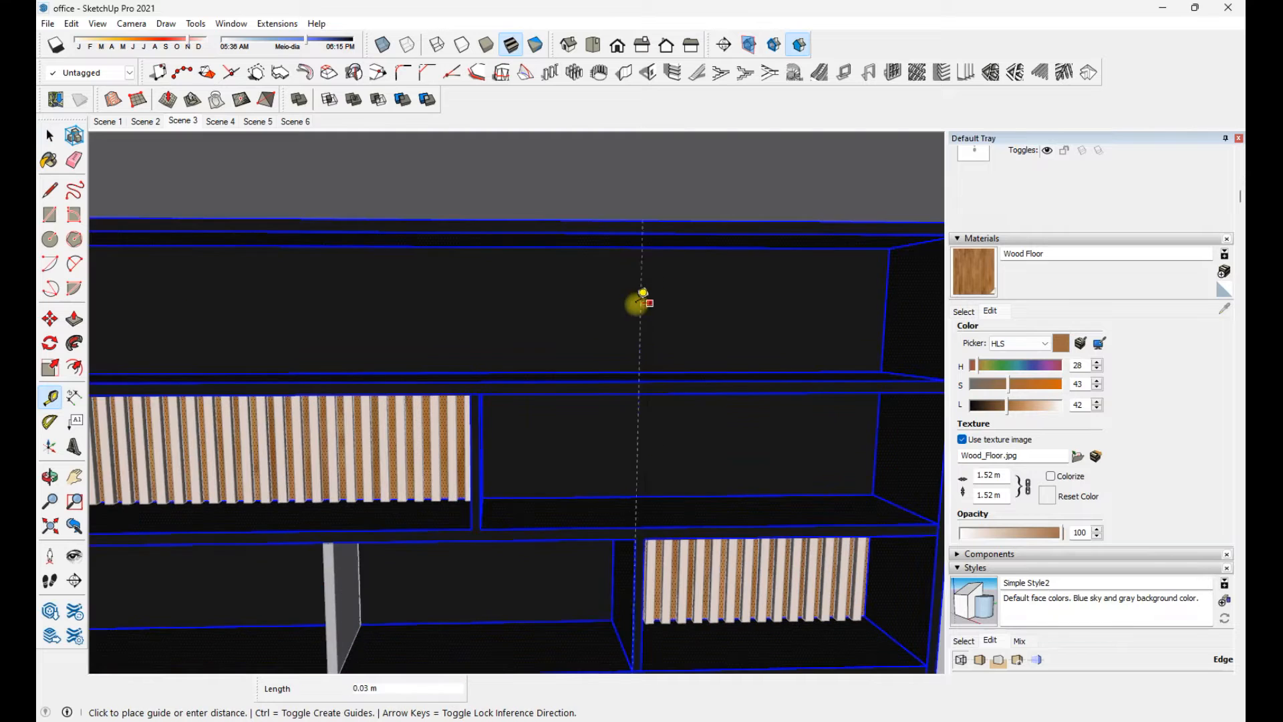
{"action": "scroll", "coordinate": [624, 492], "scroll_direction": "down", "scroll_amount": 4}
{"action": "scroll", "coordinate": [499, 395], "scroll_direction": "up", "scroll_amount": 5}
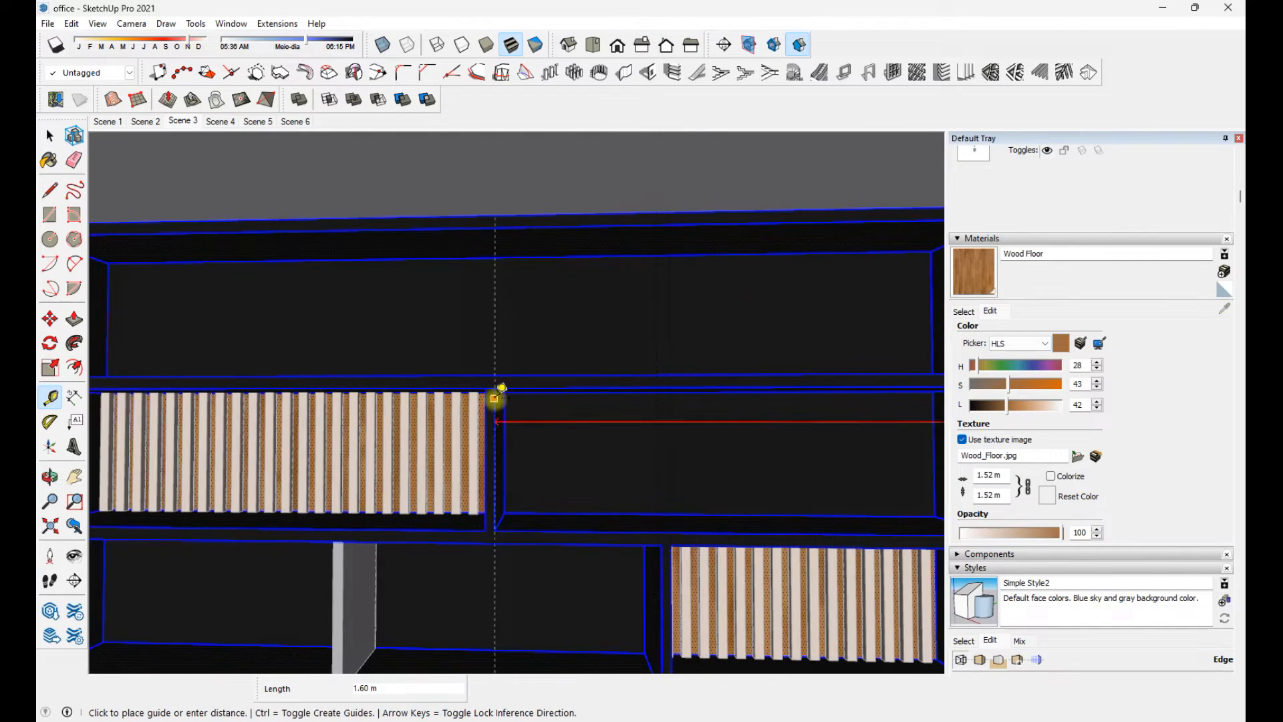
Open the bookshelf, adjust the second-row divider against its guide, and clean up with the Eraser
{"action": "key", "text": "space"}
{"action": "mouse_move", "coordinate": [467, 368]}
{"action": "middle_mouse_down"}
{"action": "mouse_move", "coordinate": [553, 487]}
{"action": "mouse_move", "coordinate": [452, 416]}
{"action": "mouse_move", "coordinate": [458, 408]}
{"action": "mouse_move", "coordinate": [464, 438]}
{"action": "middle_mouse_up"}
{"action": "double_click", "coordinate": [553, 488]}
{"action": "scroll", "coordinate": [465, 394], "scroll_direction": "up", "scroll_amount": 1}
{"action": "key", "text": "t"}
{"action": "left_click", "coordinate": [448, 407]}
{"action": "key", "text": "space"}
{"action": "left_click", "coordinate": [464, 439]}
{"action": "key", "text": "p"}
{"action": "key", "text": "e"}
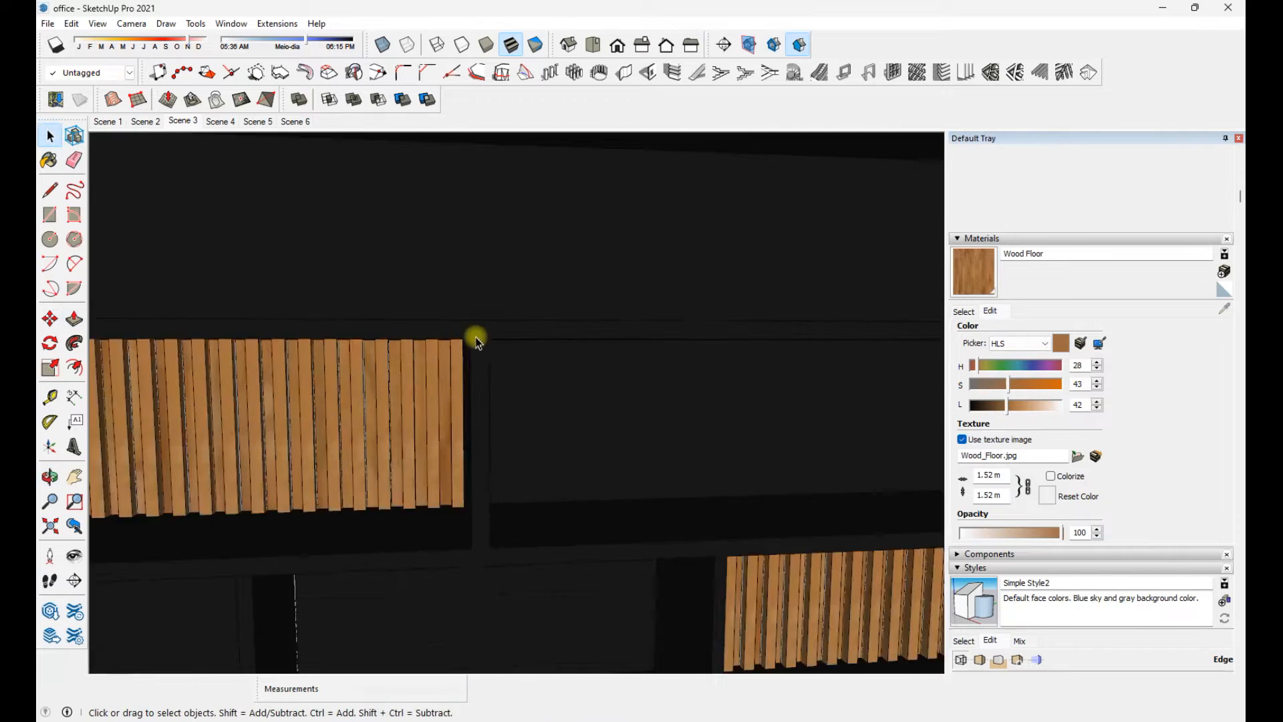
Place vertical guides along both edges of the lower left divider, extending across the slats above
{"action": "scroll", "coordinate": [475, 341], "scroll_direction": "down", "scroll_amount": 3}
{"action": "key", "text": "t"}
{"action": "left_click", "coordinate": [527, 389]}
{"action": "middle_click_drag", "start_coordinate": [358, 459], "coordinate": [398, 421]}
{"action": "scroll", "coordinate": [410, 394], "scroll_direction": "up", "scroll_amount": 3}
{"action": "left_click", "coordinate": [410, 386]}
{"action": "scroll", "coordinate": [413, 385], "scroll_direction": "down", "scroll_amount": 4}
{"action": "scroll", "coordinate": [399, 398], "scroll_direction": "up", "scroll_amount": 5}
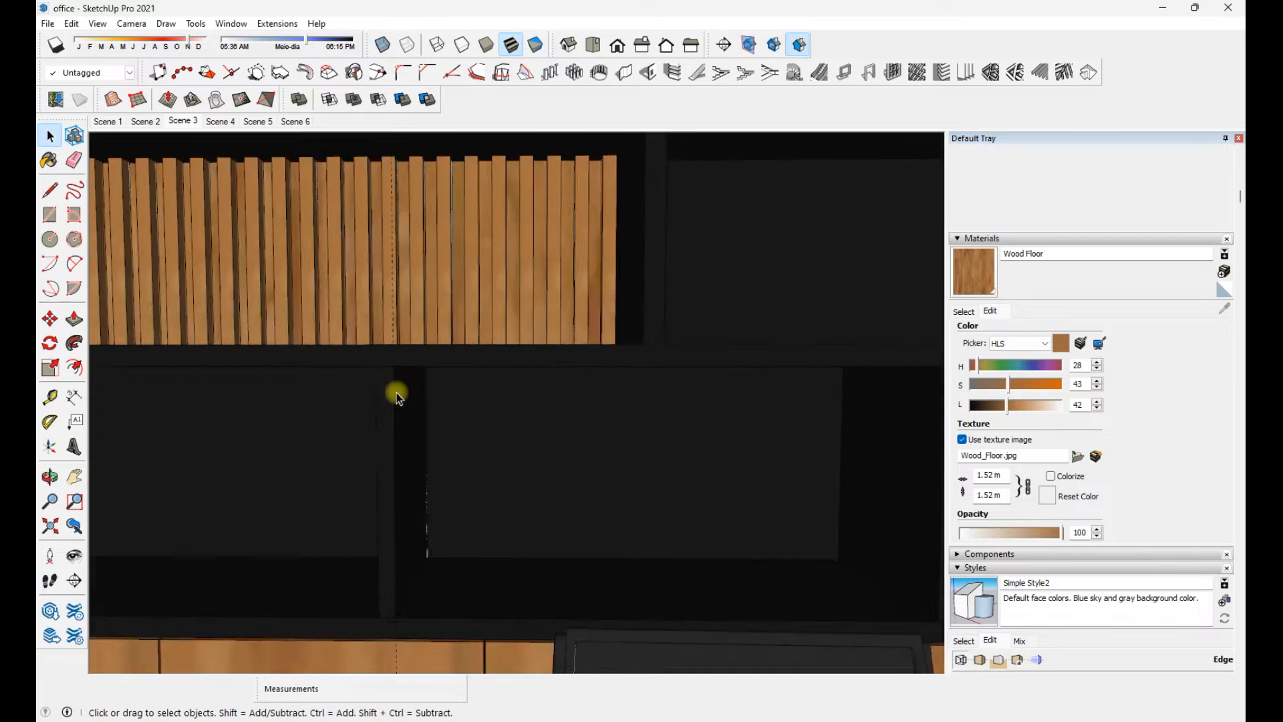
{"action": "key", "text": "t"}
{"action": "left_click", "coordinate": [396, 368]}
{"action": "left_click", "coordinate": [367, 337]}
Adjust the side face of the lower left divider to the guide with Push/Pull
{"action": "key", "text": "space"}
{"action": "middle_click_drag", "start_coordinate": [374, 347], "coordinate": [537, 477]}
{"action": "double_click", "coordinate": [491, 502]}
{"action": "key", "text": "p"}
{"action": "left_click", "coordinate": [493, 482]}
{"action": "left_click", "coordinate": [516, 355]}
{"action": "key", "text": "e"}
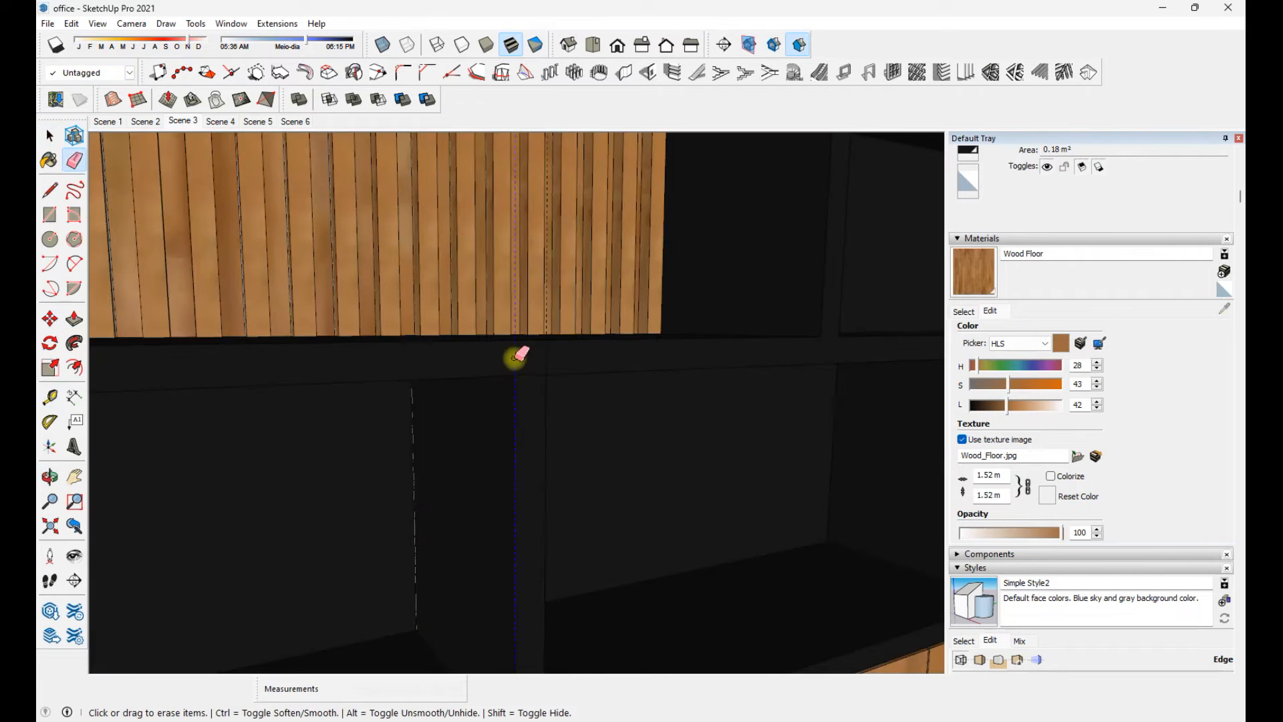
Draw a rectangle across the shelf above the slatted compartment, between the guides, as the top-row divider's footprint
{"action": "key", "text": "space"}
{"action": "scroll", "coordinate": [612, 367], "scroll_direction": "down", "scroll_amount": 5}
{"action": "mouse_move", "coordinate": [612, 367]}
{"action": "middle_mouse_down"}
{"action": "mouse_move", "coordinate": [483, 475]}
{"action": "mouse_move", "coordinate": [501, 495]}
{"action": "mouse_move", "coordinate": [366, 361]}
{"action": "middle_mouse_up"}
{"action": "scroll", "coordinate": [367, 361], "scroll_direction": "up", "scroll_amount": 3}
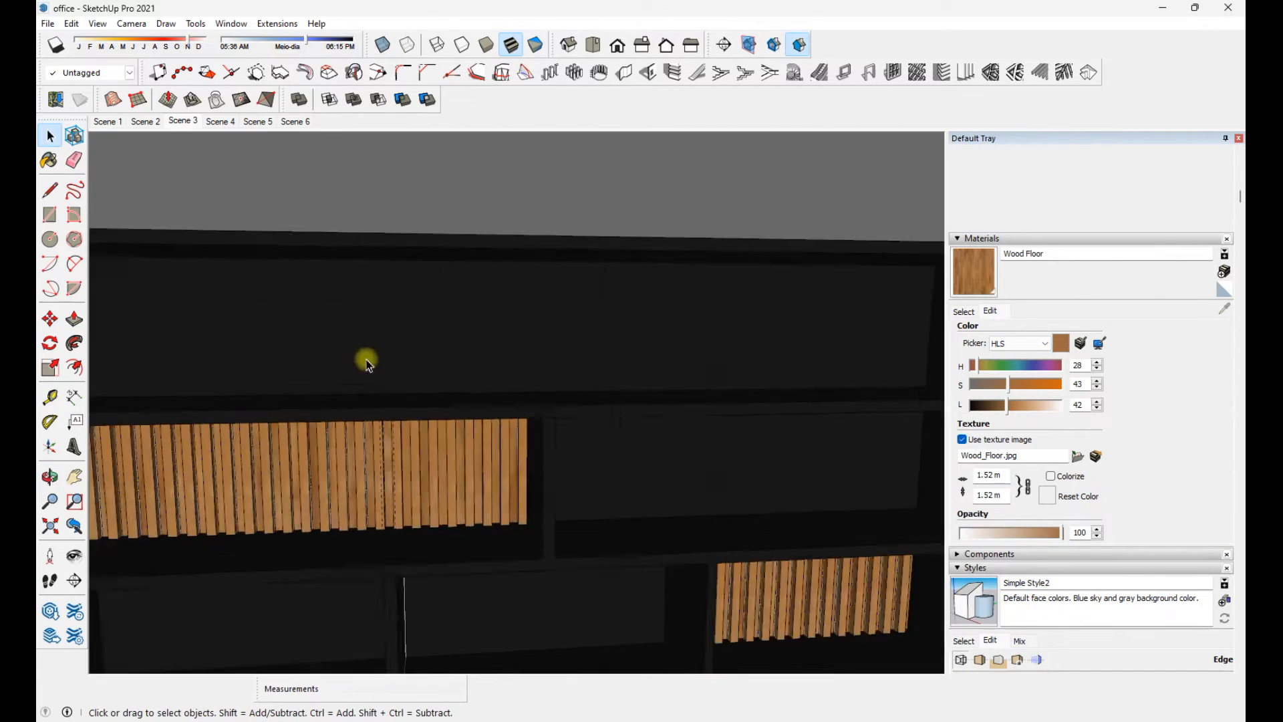
{"action": "key", "text": "r"}
{"action": "scroll", "coordinate": [375, 354], "scroll_direction": "up", "scroll_amount": 2}
{"action": "left_click", "coordinate": [340, 464]}
{"action": "left_click", "coordinate": [410, 391]}
{"action": "key", "text": "space"}
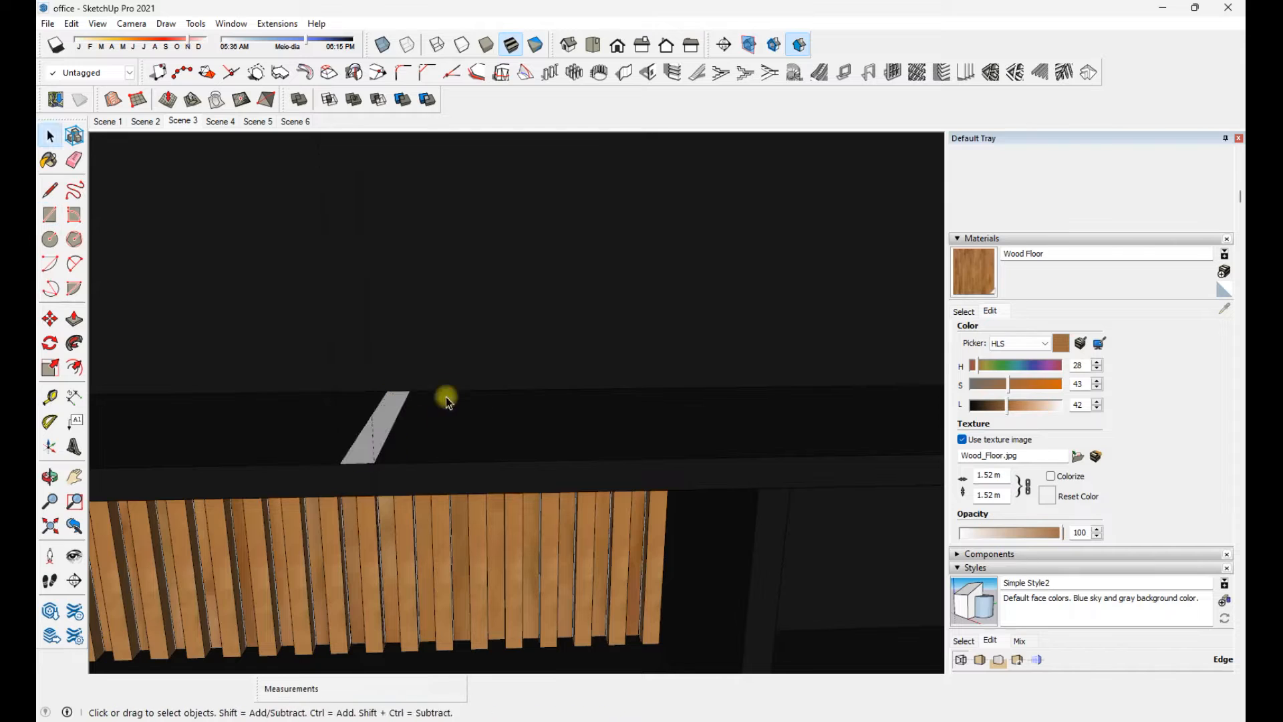
Group the divider footprint and paint it with Color B05
{"action": "double_click", "coordinate": [377, 434]}
{"action": "right_click", "coordinate": [380, 441]}
{"action": "left_click", "coordinate": [415, 570]}
{"action": "triple_click", "coordinate": [379, 427]}
{"action": "key", "text": "b"}
{"action": "left_click", "coordinate": [381, 417], "text": "alt"}
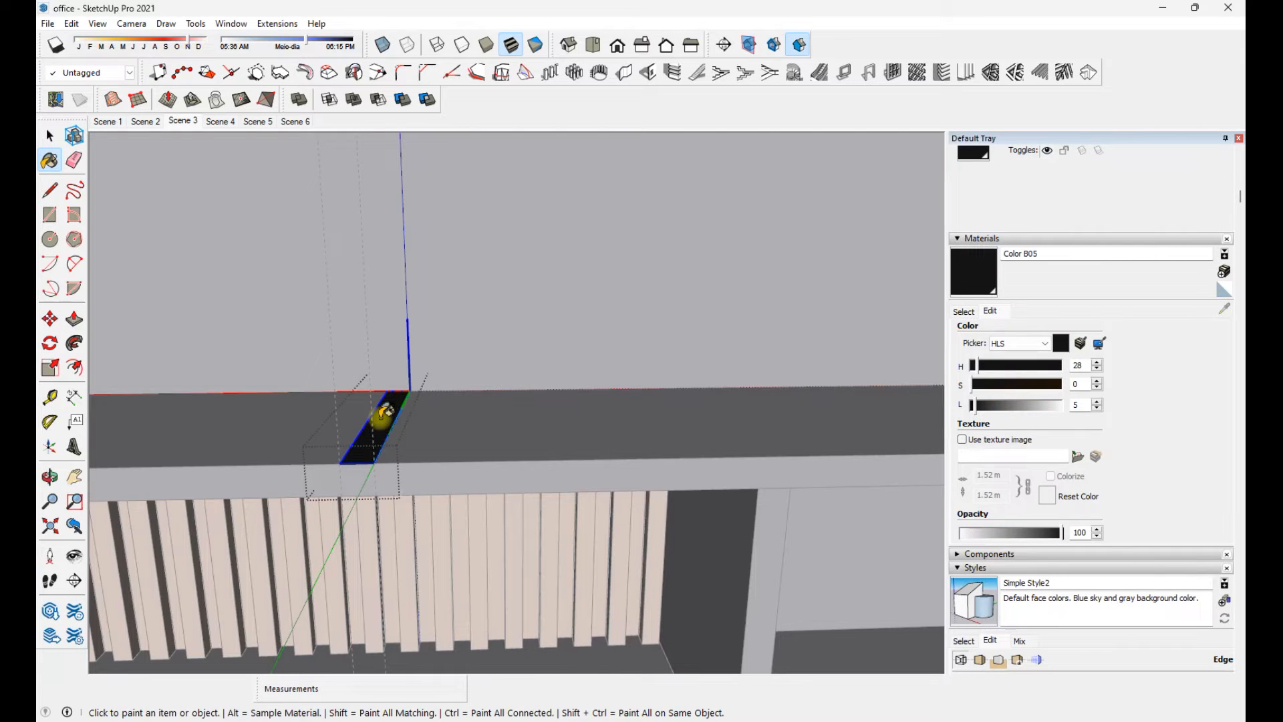
Extrude the black footprint up to the underside of the bookshelf's top panel
{"action": "key", "text": "p"}
{"action": "scroll", "coordinate": [502, 521], "scroll_direction": "down", "scroll_amount": 2}
{"action": "left_click", "coordinate": [406, 456]}
{"action": "left_click", "coordinate": [426, 244]}
{"action": "middle_click_drag", "start_coordinate": [426, 244], "coordinate": [501, 390]}
{"action": "key", "text": "space"}
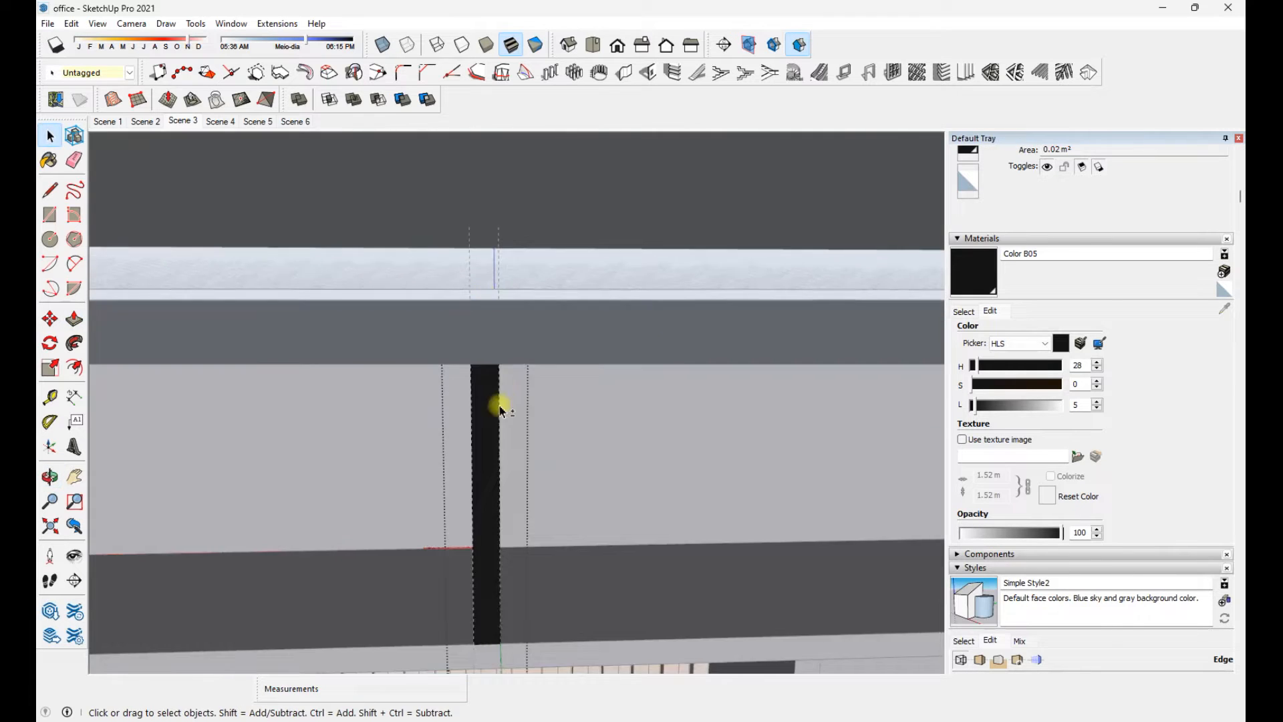
Adjust the top-row divider's face with Push/Pull to meet the surrounding shelf and close its group
{"action": "scroll", "coordinate": [496, 396], "scroll_direction": "up", "scroll_amount": 4}
{"action": "key", "text": "p"}
{"action": "left_click", "coordinate": [477, 327]}
{"action": "middle_click_drag", "start_coordinate": [447, 287], "coordinate": [401, 248]}
{"action": "left_click", "coordinate": [540, 320]}
{"action": "key", "text": "space"}
{"action": "left_click", "coordinate": [568, 321]}
{"action": "middle_click_drag", "start_coordinate": [712, 513], "coordinate": [567, 473], "text": "shift"}
Copy the top-row divider sideways to line up with the lower right divider
{"action": "left_click", "coordinate": [395, 430]}
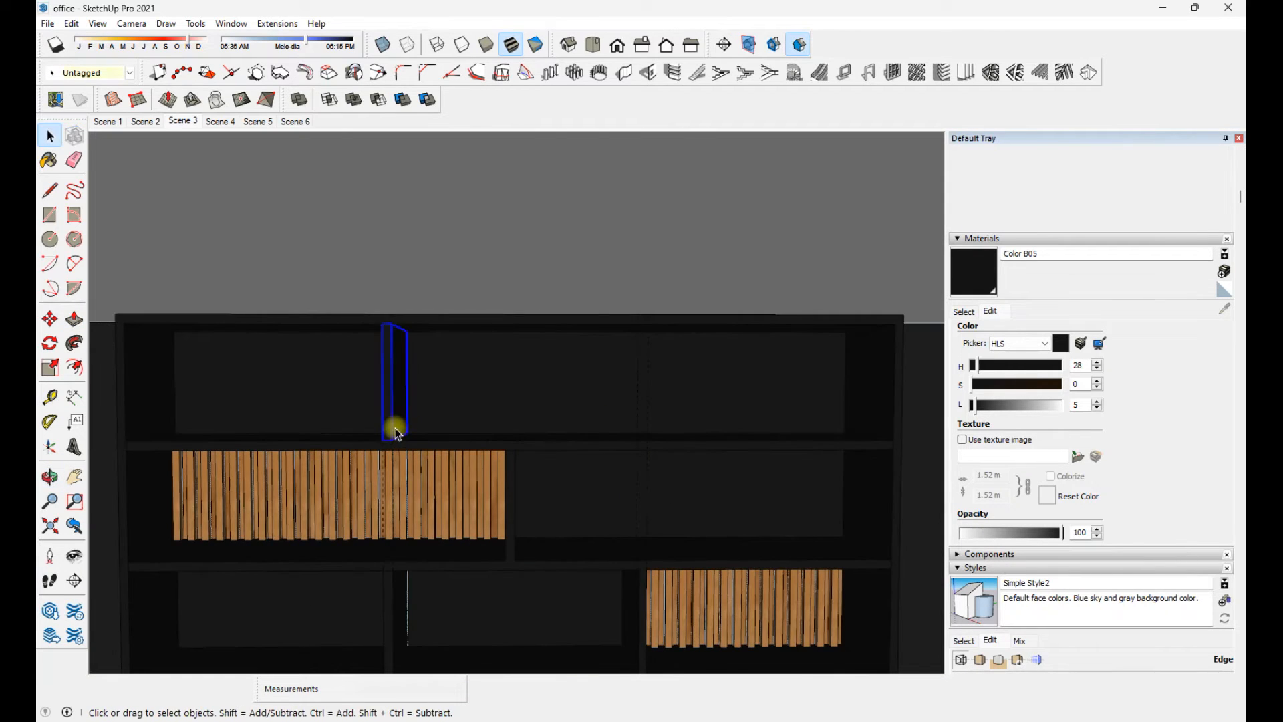
{"action": "key", "text": "m"}
{"action": "left_click", "coordinate": [392, 438]}
{"action": "key", "text": "ctrl"}
{"action": "left_click", "coordinate": [636, 435]}
{"action": "key", "text": "space"}
Erase the guide running down the bookshelf below the copied divider
{"action": "left_click", "coordinate": [190, 126]}
{"action": "key", "text": "e"}
{"action": "scroll", "coordinate": [586, 332], "scroll_direction": "up", "scroll_amount": 4}
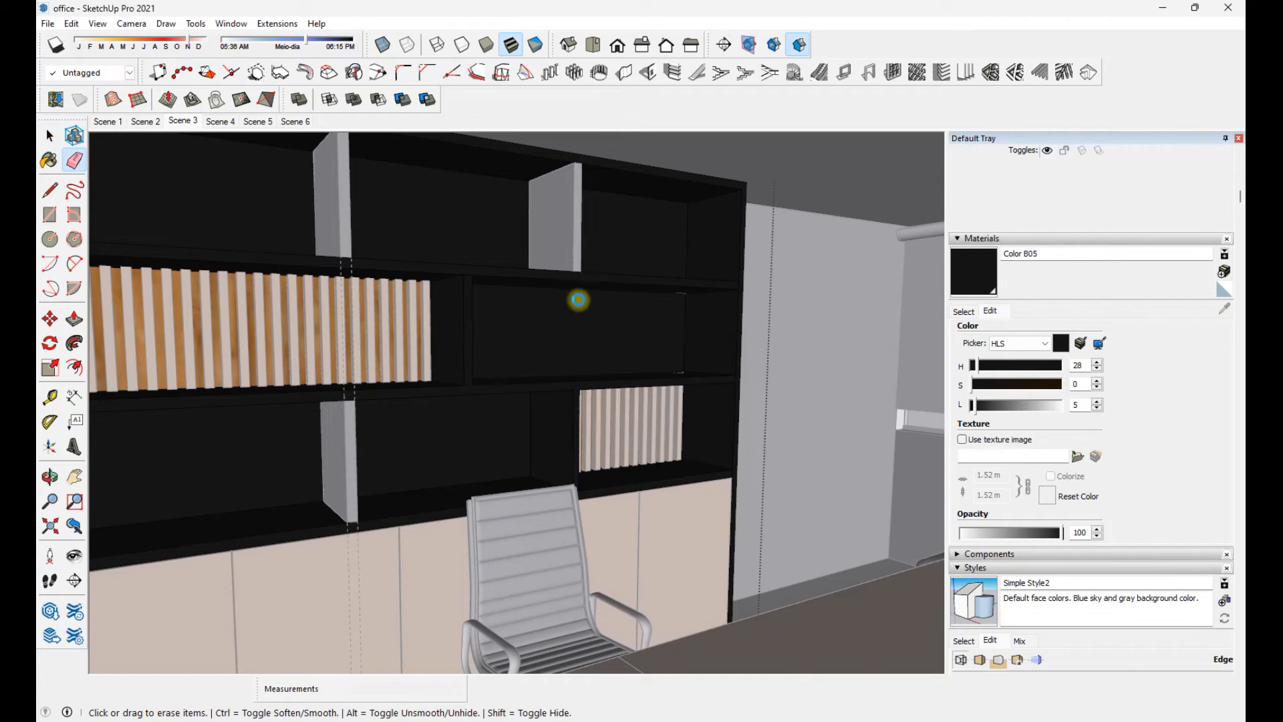
{"action": "key", "text": "space"}
{"action": "scroll", "coordinate": [580, 302], "scroll_direction": "down", "scroll_amount": 2}
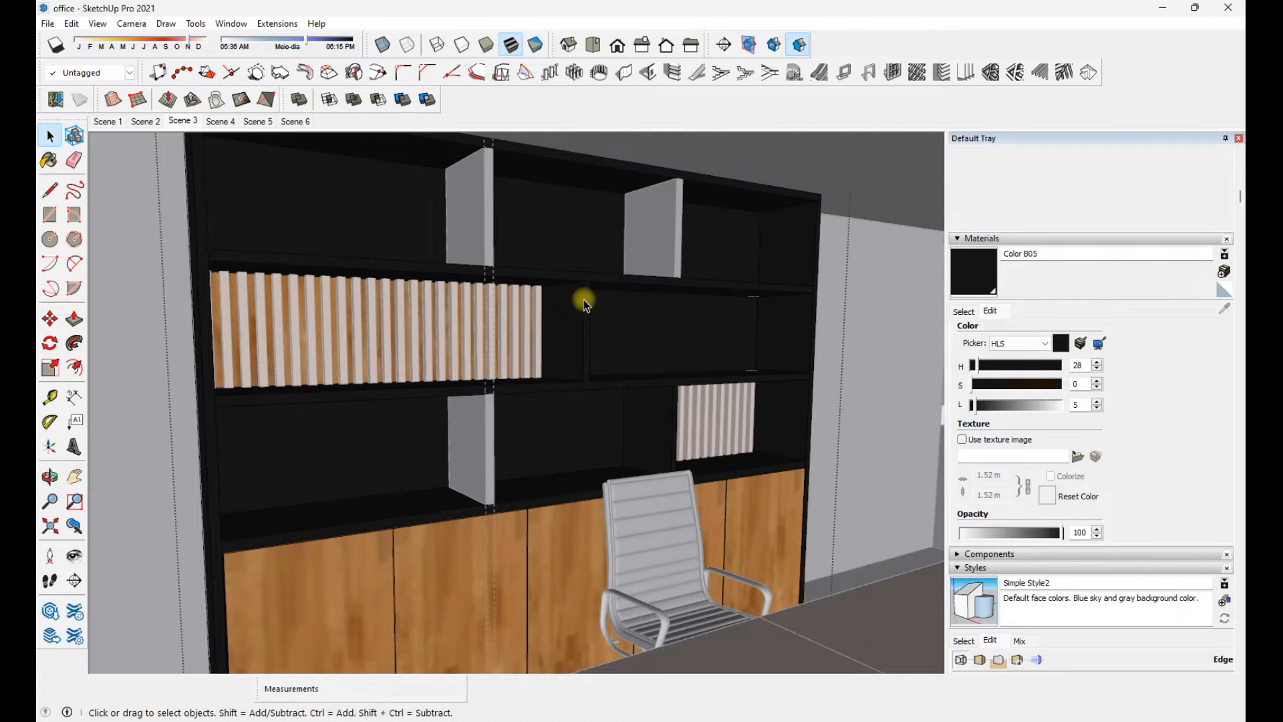
Select the slats in the lower right bay one by one and copy them into the top row's left bay
{"action": "middle_click_drag", "start_coordinate": [641, 301], "coordinate": [367, 319]}
{"action": "middle_click_drag", "start_coordinate": [725, 504], "coordinate": [635, 513]}
{"action": "left_click", "coordinate": [627, 514]}
{"action": "left_click", "coordinate": [643, 518], "text": "ctrl"}
{"action": "left_click", "coordinate": [660, 522], "text": "ctrl"}
{"action": "left_click", "coordinate": [677, 526], "text": "ctrl"}
{"action": "left_click", "coordinate": [694, 522], "text": "ctrl"}
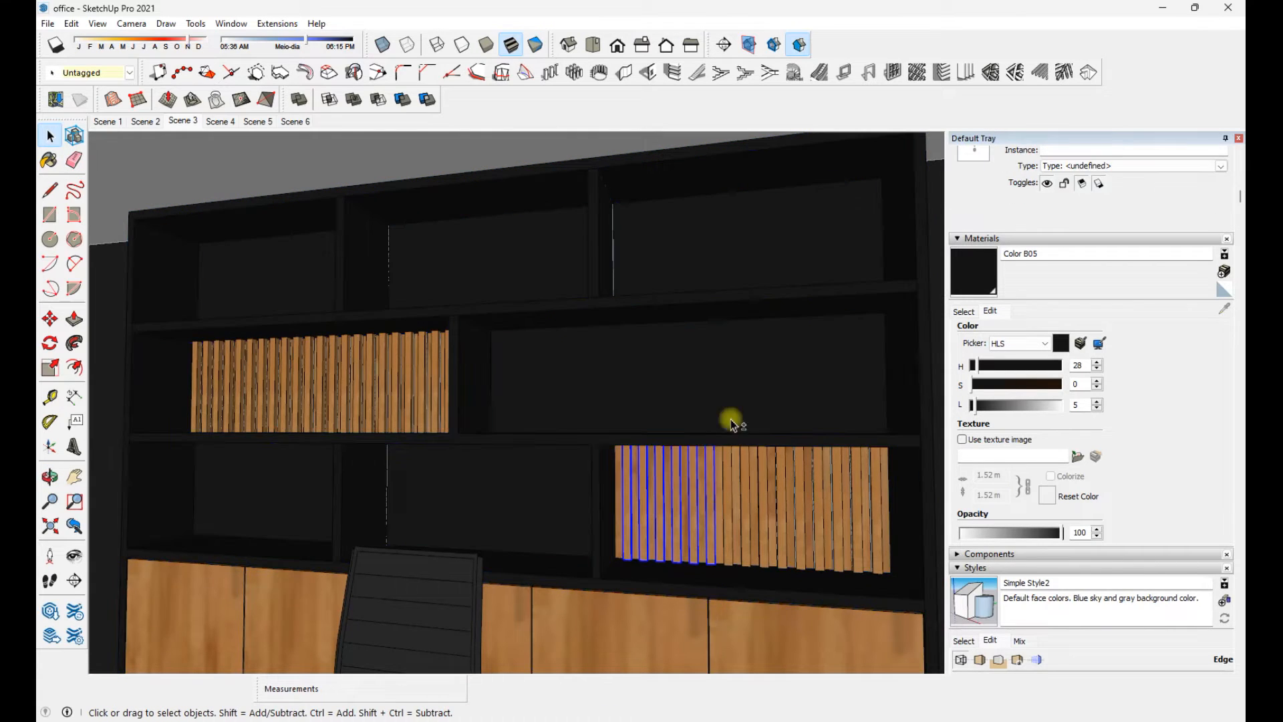
{"action": "scroll", "coordinate": [718, 516], "scroll_direction": "up", "scroll_amount": 2}
{"action": "left_click", "coordinate": [716, 516], "text": "shift"}
{"action": "left_click", "coordinate": [737, 501], "text": "shift"}
{"action": "left_click", "coordinate": [757, 468], "text": "shift"}
{"action": "left_click", "coordinate": [794, 481], "text": "shift"}
{"action": "left_click", "coordinate": [816, 481], "text": "shift"}
{"action": "middle_click_drag", "start_coordinate": [839, 484], "coordinate": [635, 479], "text": "shift"}
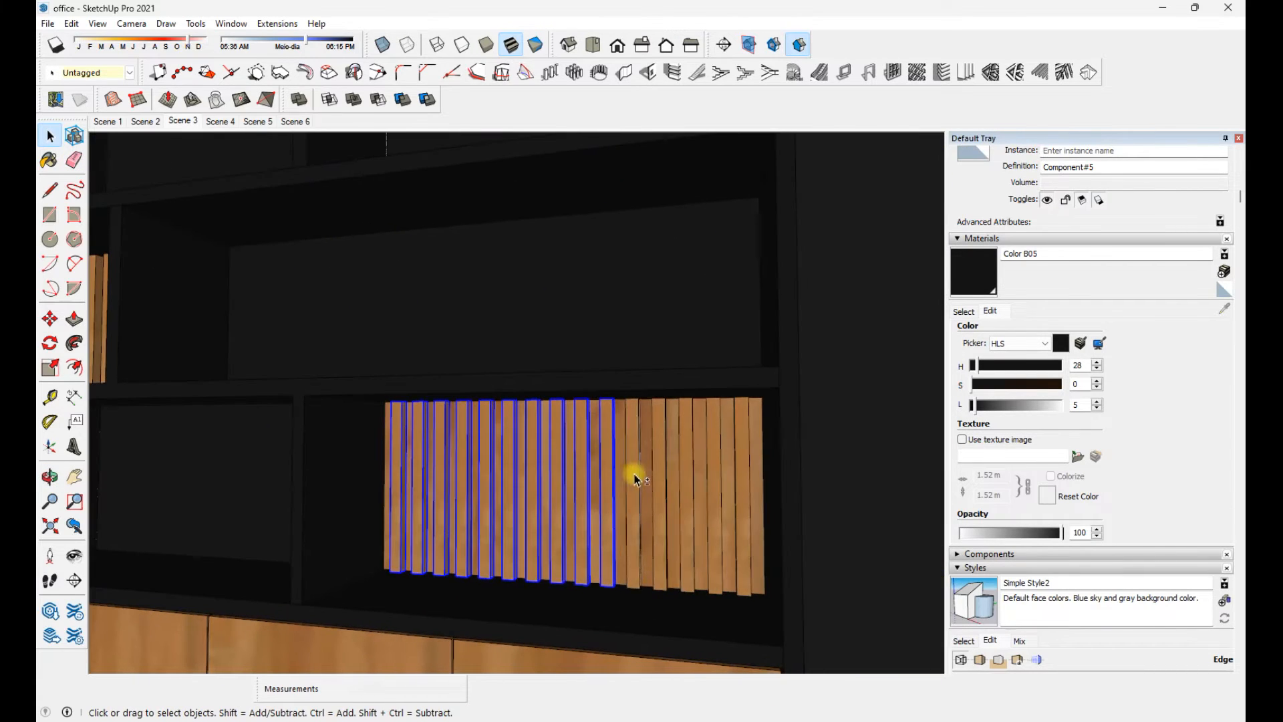
{"action": "key", "text": "m"}
{"action": "left_click", "coordinate": [458, 564]}
{"action": "key", "text": "ctrl"}
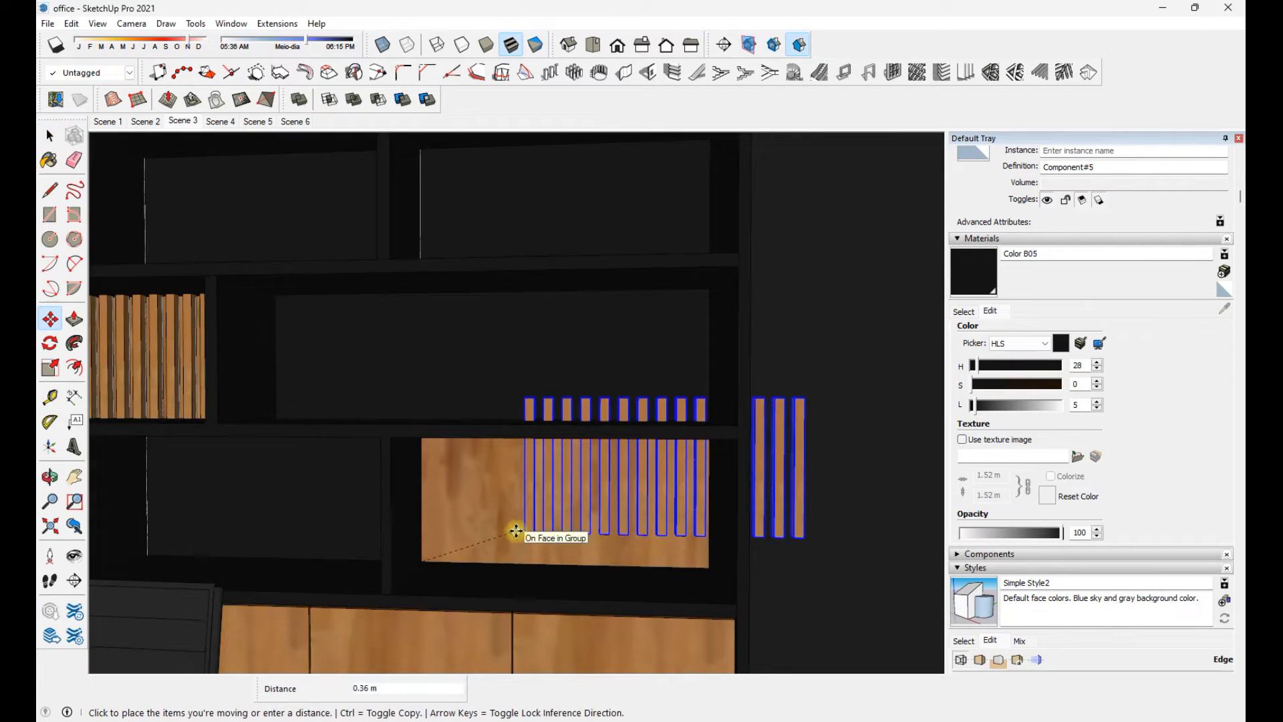
{"action": "scroll", "coordinate": [509, 412], "scroll_direction": "down", "scroll_amount": 3}
{"action": "left_click", "coordinate": [366, 434]}
{"action": "key", "text": "space"}
Sample Wood Floor and paint the back panel of the top row's left bay with it
{"action": "middle_click_drag", "start_coordinate": [593, 399], "coordinate": [681, 384], "text": "shift"}
{"action": "scroll", "coordinate": [681, 384], "scroll_direction": "up", "scroll_amount": 2}
{"action": "double_click", "coordinate": [699, 404]}
{"action": "left_click", "coordinate": [700, 399]}
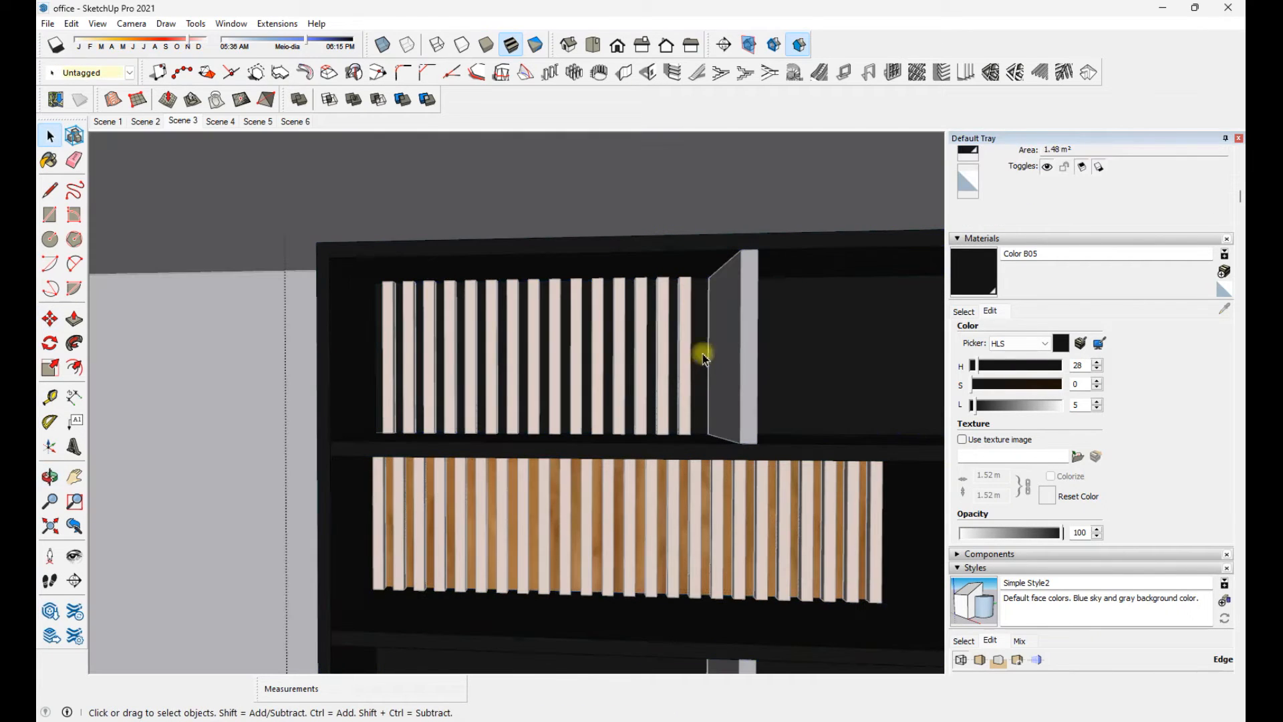
{"action": "key", "text": "b"}
{"action": "left_click", "coordinate": [680, 364], "text": "alt"}
{"action": "left_click", "coordinate": [674, 366]}
{"action": "key", "text": "space"}
{"action": "key", "text": "Escape"}
Copy one more slat to the divider end of the top row's left bay
{"action": "scroll", "coordinate": [655, 424], "scroll_direction": "up", "scroll_amount": 2}
{"action": "left_click", "coordinate": [664, 427]}
{"action": "key", "text": "m"}
{"action": "key", "text": "ctrl"}
{"action": "left_click", "coordinate": [634, 444]}
Select all the slats in the top row's left bay and nudge them sideways to fit the bay
{"action": "middle_click_drag", "start_coordinate": [664, 438], "coordinate": [675, 381]}
{"action": "left_click", "coordinate": [661, 374], "text": "shift"}
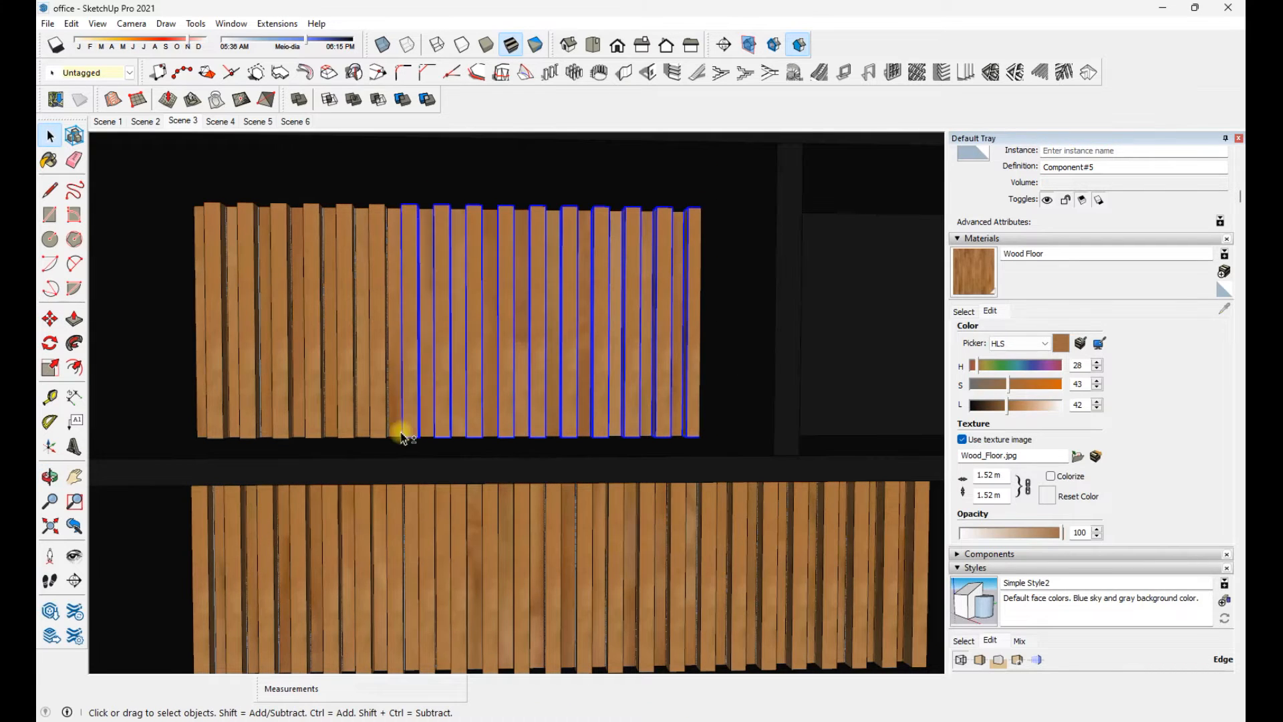
{"action": "middle_click_drag", "start_coordinate": [401, 433], "coordinate": [552, 449], "text": "shift"}
{"action": "scroll", "coordinate": [553, 449], "scroll_direction": "up", "scroll_amount": 1}
{"action": "left_click", "coordinate": [525, 445], "text": "shift"}
{"action": "left_click", "coordinate": [485, 444], "text": "shift"}
{"action": "scroll", "coordinate": [334, 442], "scroll_direction": "up", "scroll_amount": 3}
{"action": "middle_click_drag", "start_coordinate": [728, 401], "coordinate": [334, 441], "text": "shift"}
{"action": "middle_click_drag", "start_coordinate": [769, 455], "coordinate": [278, 467], "text": "shift"}
{"action": "scroll", "coordinate": [356, 458], "scroll_direction": "up", "scroll_amount": 2}
{"action": "scroll", "coordinate": [544, 520], "scroll_direction": "down", "scroll_amount": 4}
{"action": "key", "text": "m"}
{"action": "left_click", "coordinate": [499, 613]}
{"action": "left_click", "coordinate": [479, 612]}
{"action": "key", "text": "space"}
{"action": "scroll", "coordinate": [327, 240], "scroll_direction": "down", "scroll_amount": 5}
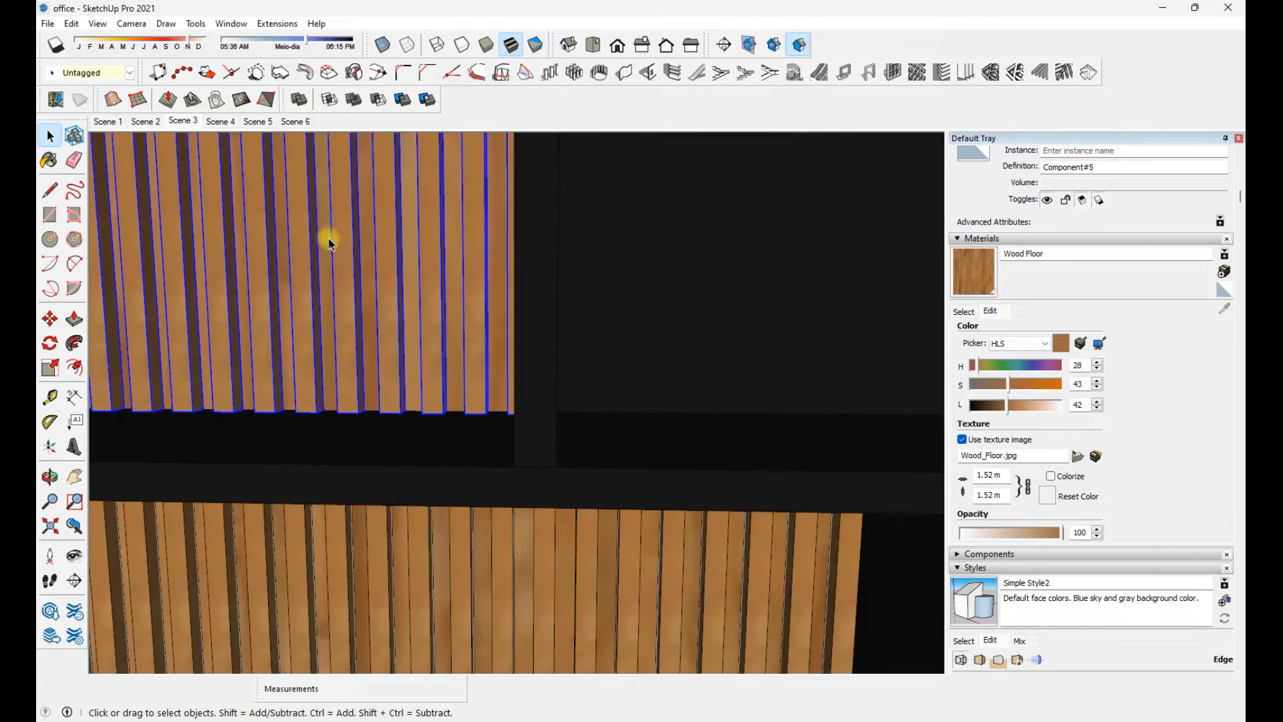
Move the selected slats from the top row's left bay into its middle bay
{"action": "left_click", "coordinate": [197, 121]}
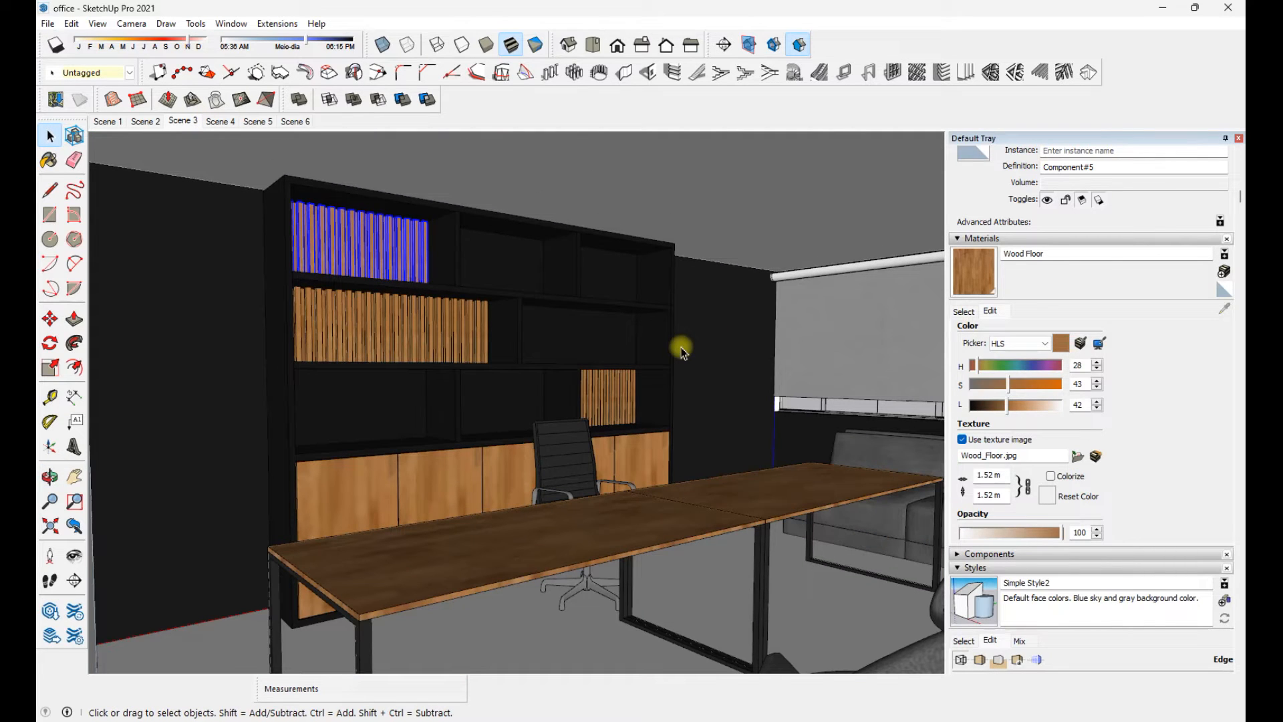
{"action": "scroll", "coordinate": [468, 322], "scroll_direction": "up", "scroll_amount": 4}
{"action": "middle_click_drag", "start_coordinate": [501, 324], "coordinate": [469, 426]}
{"action": "key", "text": "m"}
{"action": "left_click", "coordinate": [421, 351]}
{"action": "left_click", "coordinate": [788, 338]}
Inside the bookshelf, paint the top row's left back panel Color B05 and the panel behind the moved slats Wood Floor
{"action": "scroll", "coordinate": [408, 279], "scroll_direction": "down", "scroll_amount": 1}
{"action": "mouse_move", "coordinate": [408, 279]}
{"action": "middle_mouse_down", "text": "shift"}
{"action": "mouse_move", "coordinate": [488, 301]}
{"action": "mouse_move", "coordinate": [435, 292]}
{"action": "middle_mouse_up", "text": "shift"}
{"action": "double_click", "coordinate": [435, 292]}
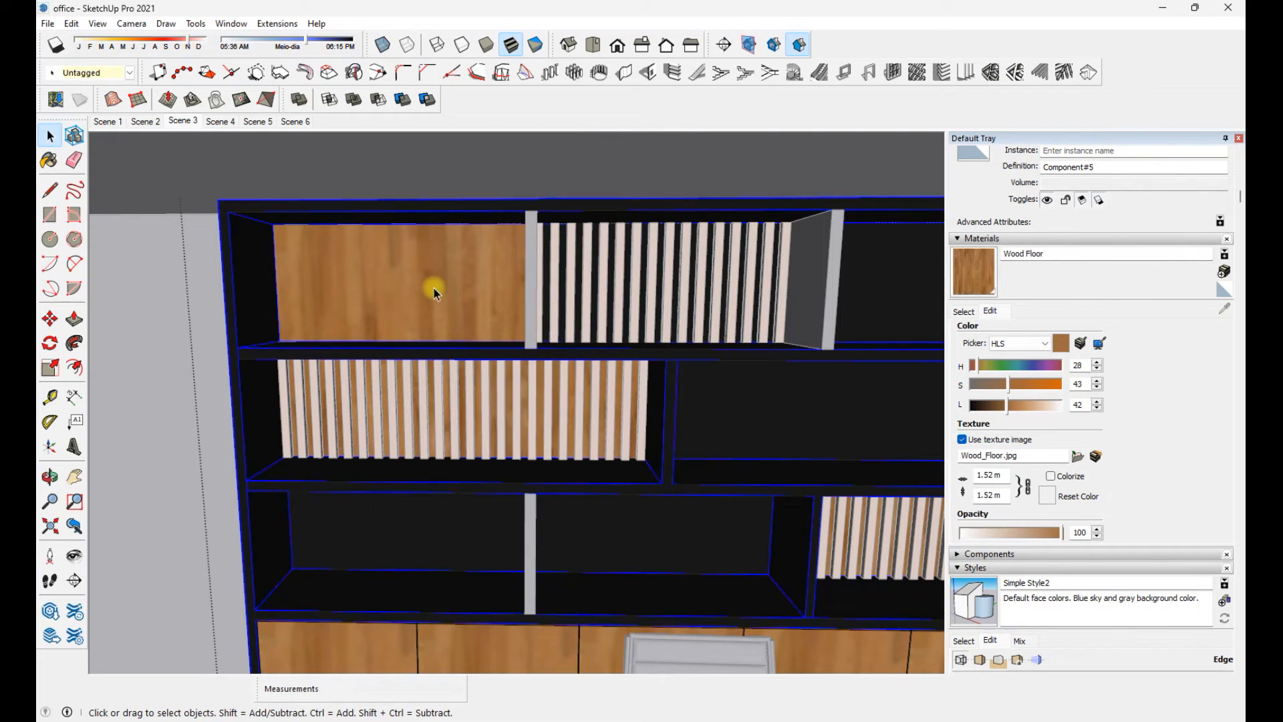
{"action": "key", "text": "b"}
{"action": "left_click", "coordinate": [560, 354], "text": "alt"}
{"action": "left_click", "coordinate": [468, 300]}
{"action": "left_click", "coordinate": [573, 415], "text": "alt"}
{"action": "left_click", "coordinate": [869, 288]}
{"action": "key", "text": "space"}
{"action": "left_click", "coordinate": [759, 297]}
Split the top row's back panel with a vertical line at the right divider and paint the right bay's part Color B05
{"action": "middle_click_drag", "start_coordinate": [759, 298], "coordinate": [607, 303]}
{"action": "double_click", "coordinate": [561, 269]}
{"action": "scroll", "coordinate": [562, 258], "scroll_direction": "up", "scroll_amount": 1}
{"action": "key", "text": "l"}
{"action": "left_click", "coordinate": [552, 239]}
{"action": "left_click", "coordinate": [552, 379]}
{"action": "key", "text": "b"}
{"action": "left_click", "coordinate": [588, 408], "text": "alt"}
{"action": "left_click", "coordinate": [588, 354]}
{"action": "key", "text": "space"}
Remove the slats from the second row's left bay and paint its back panel Color B05
{"action": "left_click", "coordinate": [533, 332]}
{"action": "middle_click_drag", "start_coordinate": [508, 341], "coordinate": [521, 438]}
{"action": "scroll", "coordinate": [532, 333], "scroll_direction": "down", "scroll_amount": 3}
{"action": "key", "text": "e"}
{"action": "mouse_move", "coordinate": [541, 367]}
{"action": "left_mouse_down"}
{"action": "mouse_move", "coordinate": [323, 367]}
{"action": "mouse_move", "coordinate": [467, 356]}
{"action": "left_mouse_up"}
{"action": "key", "text": "space"}
{"action": "double_click", "coordinate": [494, 354]}
{"action": "double_click", "coordinate": [496, 354]}
{"action": "key", "text": "b"}
{"action": "left_click", "coordinate": [512, 352]}
{"action": "key", "text": "space"}
{"action": "key", "text": "Escape"}
Copy the slats of the third row's right bay into that row's left bay
{"action": "middle_click_drag", "start_coordinate": [535, 438], "coordinate": [641, 461]}
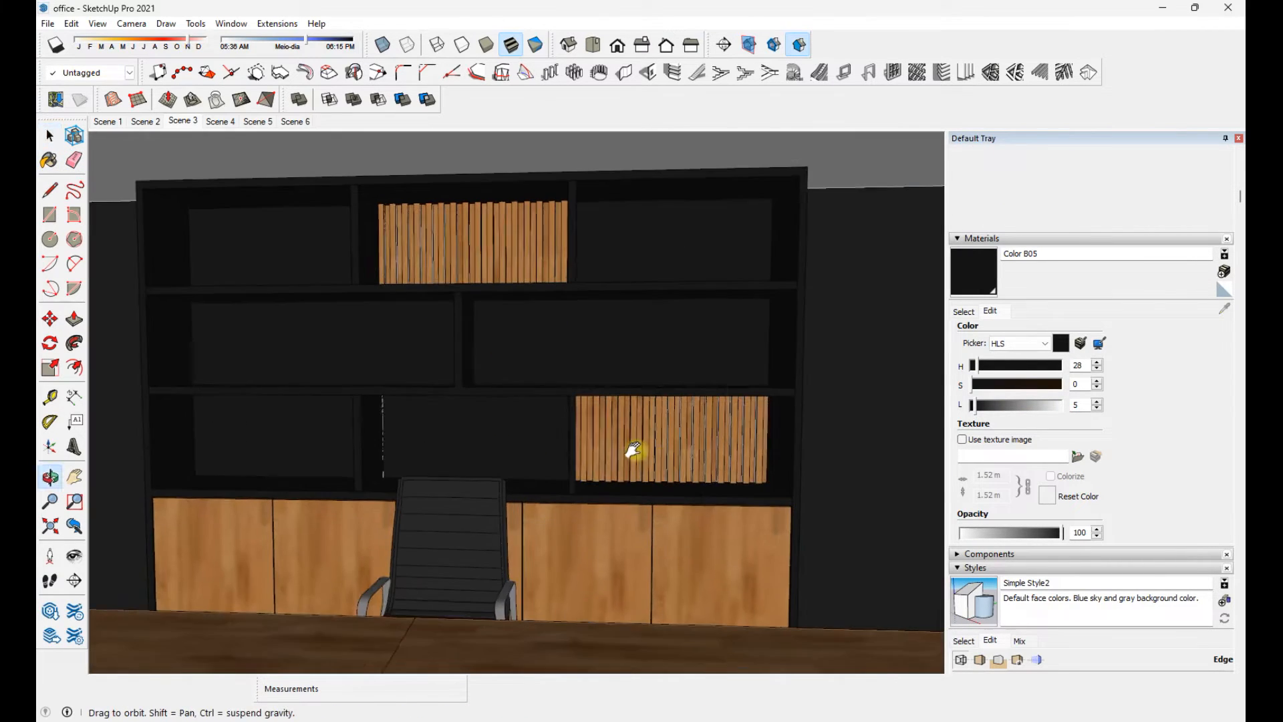
{"action": "left_click", "coordinate": [662, 458]}
{"action": "key", "text": "m"}
{"action": "left_click", "coordinate": [761, 389]}
{"action": "key", "text": "ctrl"}
{"action": "middle_click_drag", "start_coordinate": [756, 395], "coordinate": [641, 394]}
{"action": "left_click", "coordinate": [553, 393]}
Paint the back panel behind the third row's left slats with Wood Floor
{"action": "middle_click_drag", "start_coordinate": [487, 441], "coordinate": [495, 449]}
{"action": "scroll", "coordinate": [401, 467], "scroll_direction": "up", "scroll_amount": 5}
{"action": "middle_click_drag", "start_coordinate": [401, 481], "coordinate": [394, 536]}
{"action": "key", "text": "space"}
{"action": "double_click", "coordinate": [332, 445]}
{"action": "key", "text": "b"}
{"action": "left_click", "coordinate": [347, 419], "text": "alt"}
{"action": "left_click", "coordinate": [344, 420]}
Copy one more slat to the outer end of the third row's left bay
{"action": "left_click", "coordinate": [358, 468]}
{"action": "key", "text": "m"}
{"action": "key", "text": "ctrl"}
{"action": "left_click", "coordinate": [387, 535]}
{"action": "left_click", "coordinate": [359, 540]}
{"action": "key", "text": "space"}
{"action": "scroll", "coordinate": [374, 467], "scroll_direction": "down", "scroll_amount": 3}
{"action": "scroll", "coordinate": [403, 461], "scroll_direction": "down", "scroll_amount": 2}
Select all the slats in the third row's left bay and shift them slightly toward the divider
{"action": "left_click", "coordinate": [367, 424]}
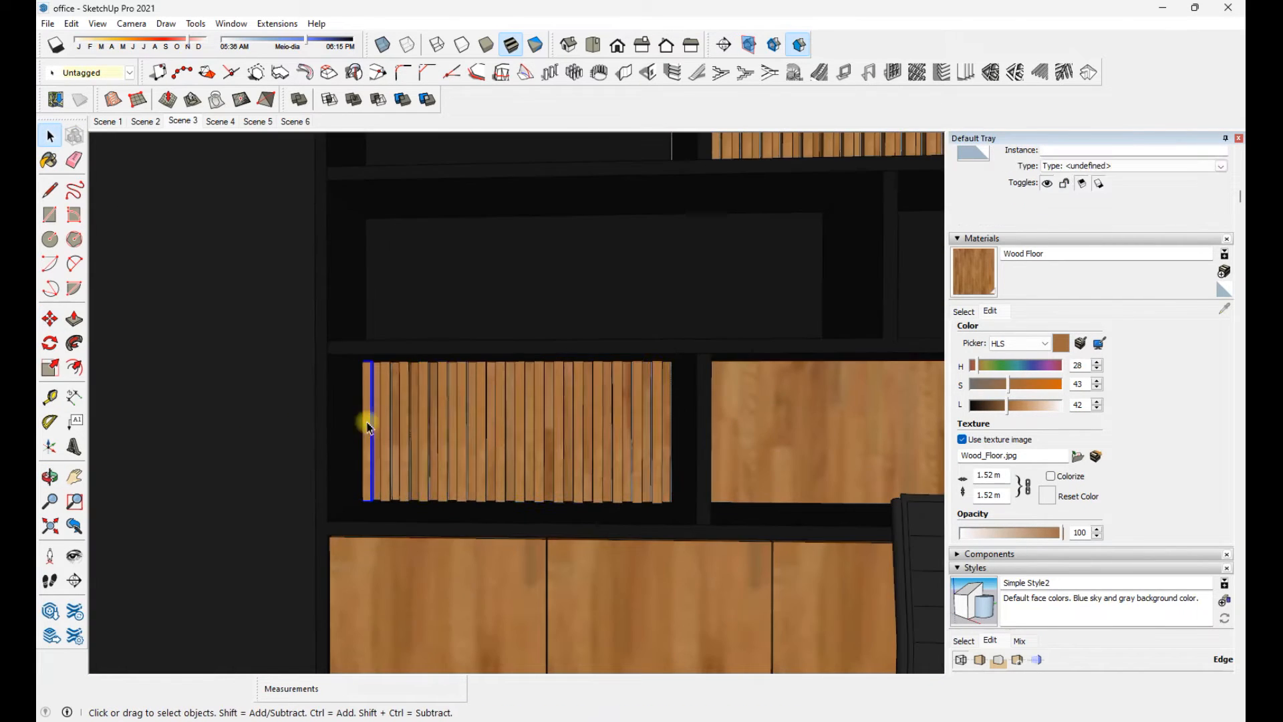
{"action": "left_click_drag", "start_coordinate": [719, 468], "coordinate": [334, 485]}
{"action": "scroll", "coordinate": [421, 461], "scroll_direction": "up", "scroll_amount": 4}
{"action": "middle_click_drag", "start_coordinate": [494, 538], "coordinate": [375, 539]}
{"action": "key", "text": "m"}
{"action": "left_click", "coordinate": [341, 562]}
{"action": "left_click", "coordinate": [376, 559]}
{"action": "key", "text": "space"}
{"action": "scroll", "coordinate": [375, 475], "scroll_direction": "down", "scroll_amount": 6}
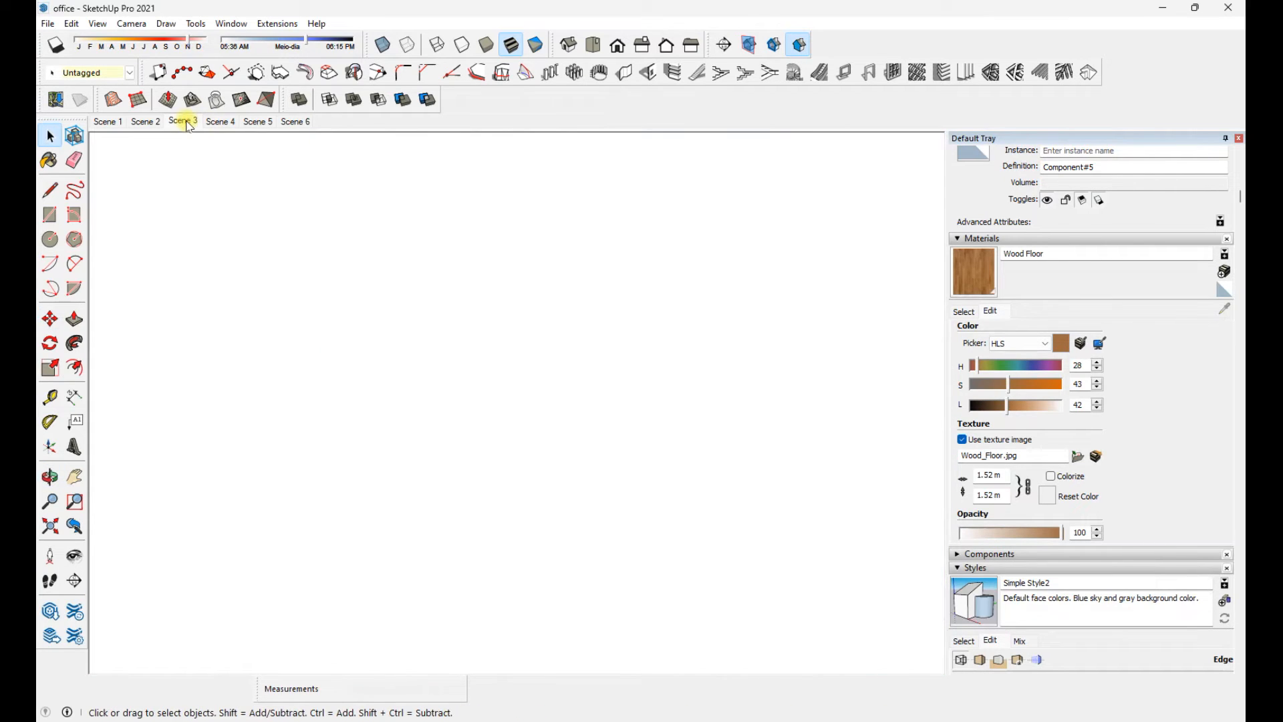
Split the third row's back panel with a line beside the left divider and sample the material for repainting it
{"action": "left_click", "coordinate": [187, 124]}
{"action": "double_click", "coordinate": [494, 392]}
{"action": "double_click", "coordinate": [494, 394]}
{"action": "left_click", "coordinate": [491, 400]}
{"action": "key", "text": "ctrl+z"}
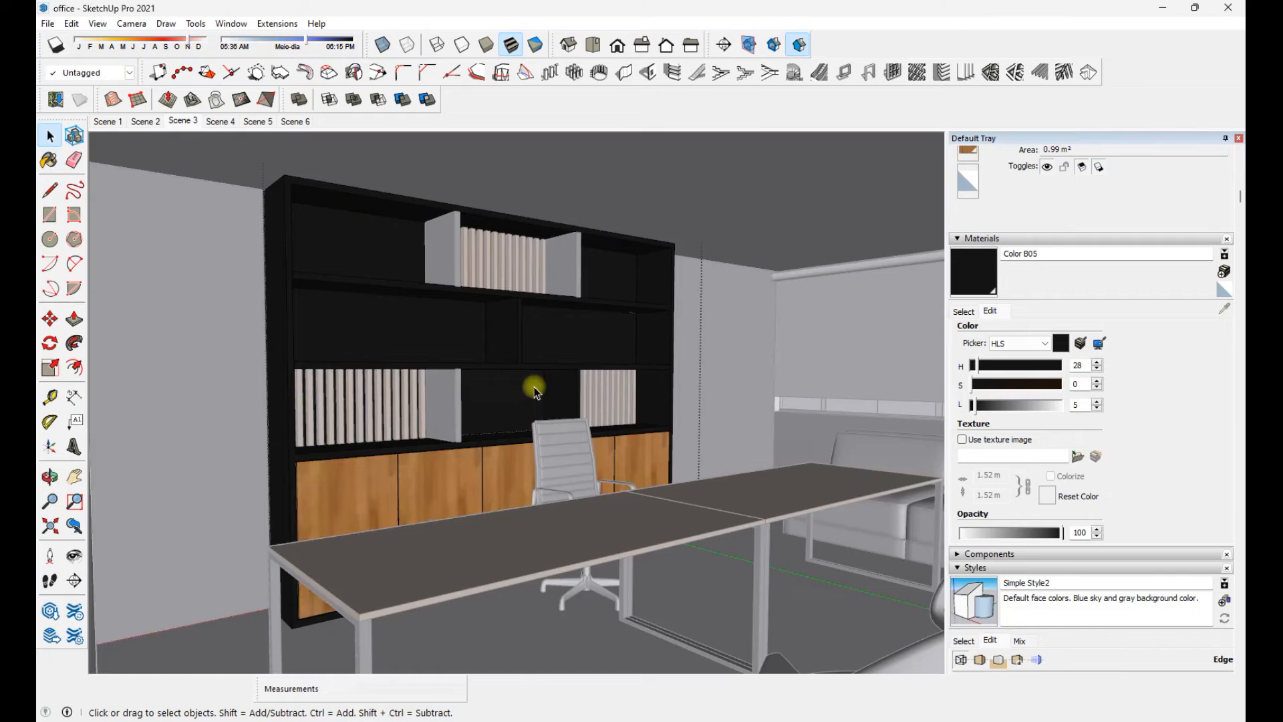
{"action": "left_click", "coordinate": [547, 479]}
{"action": "middle_click_drag", "start_coordinate": [539, 482], "coordinate": [546, 479]}
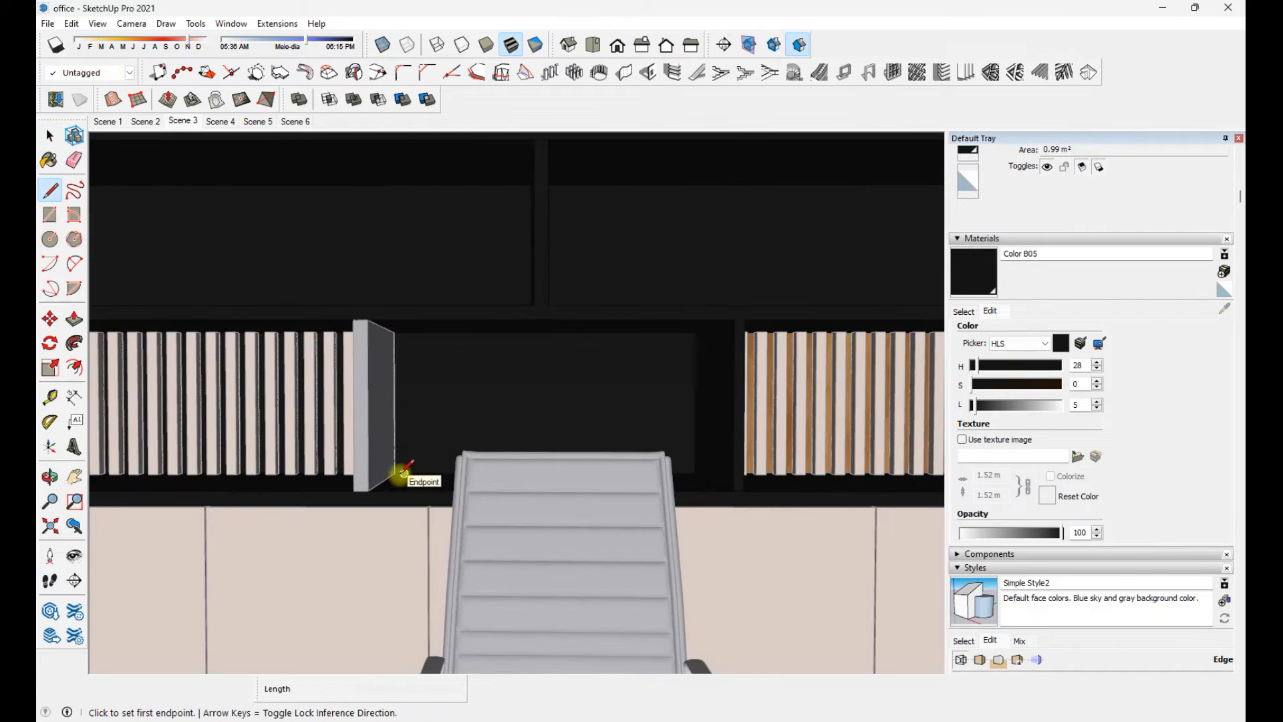
{"action": "key", "text": "b"}
{"action": "scroll", "coordinate": [441, 394], "scroll_direction": "up", "scroll_amount": 3}
{"action": "left_click", "coordinate": [474, 400], "text": "alt"}
{"action": "key", "text": "space"}
{"action": "left_click", "coordinate": [295, 121]}
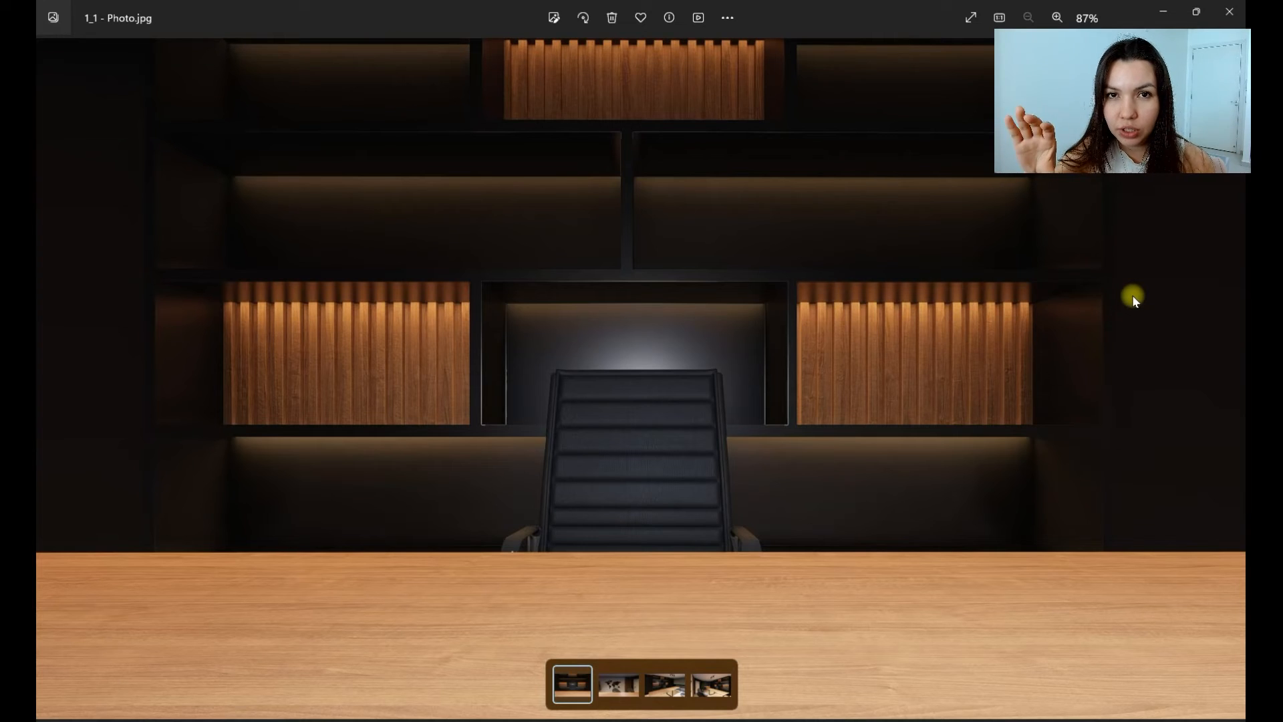
Look through the finished office renders 1_2, 1_3 and 1_4, from the wall map to the desk and bookshelf views
{"action": "key", "text": "Right"}
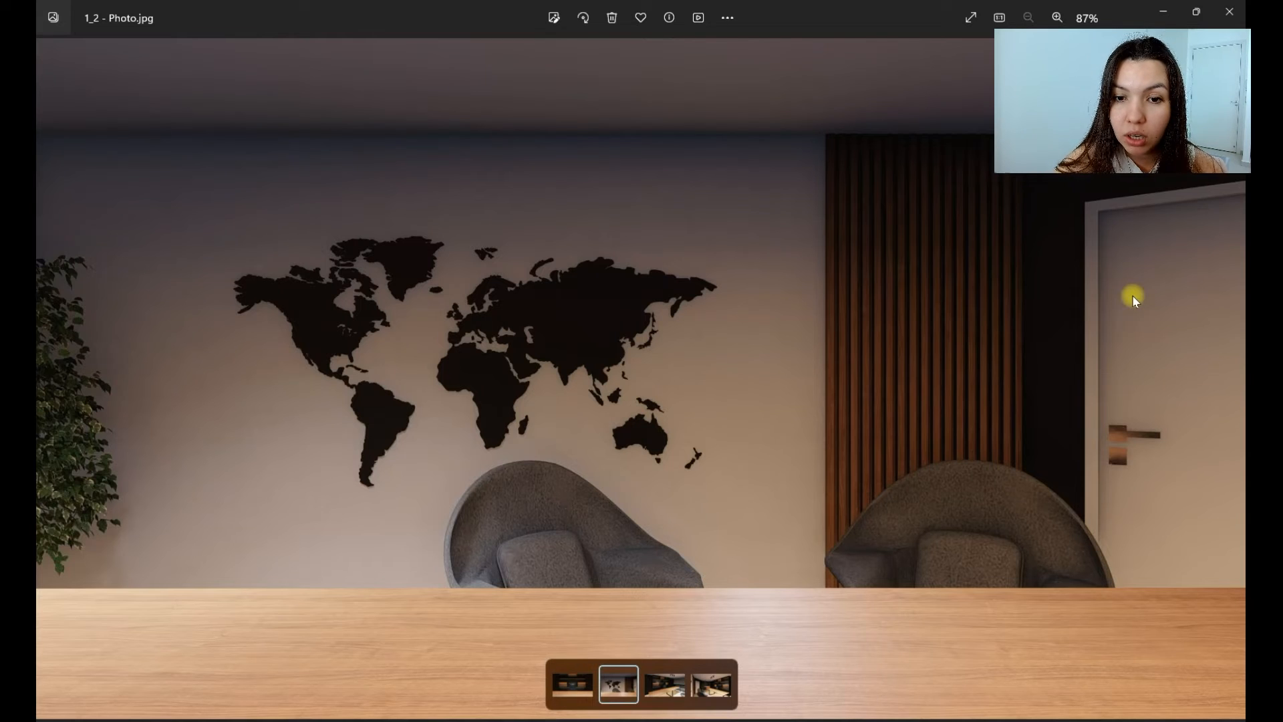
{"action": "key", "text": "Right"}
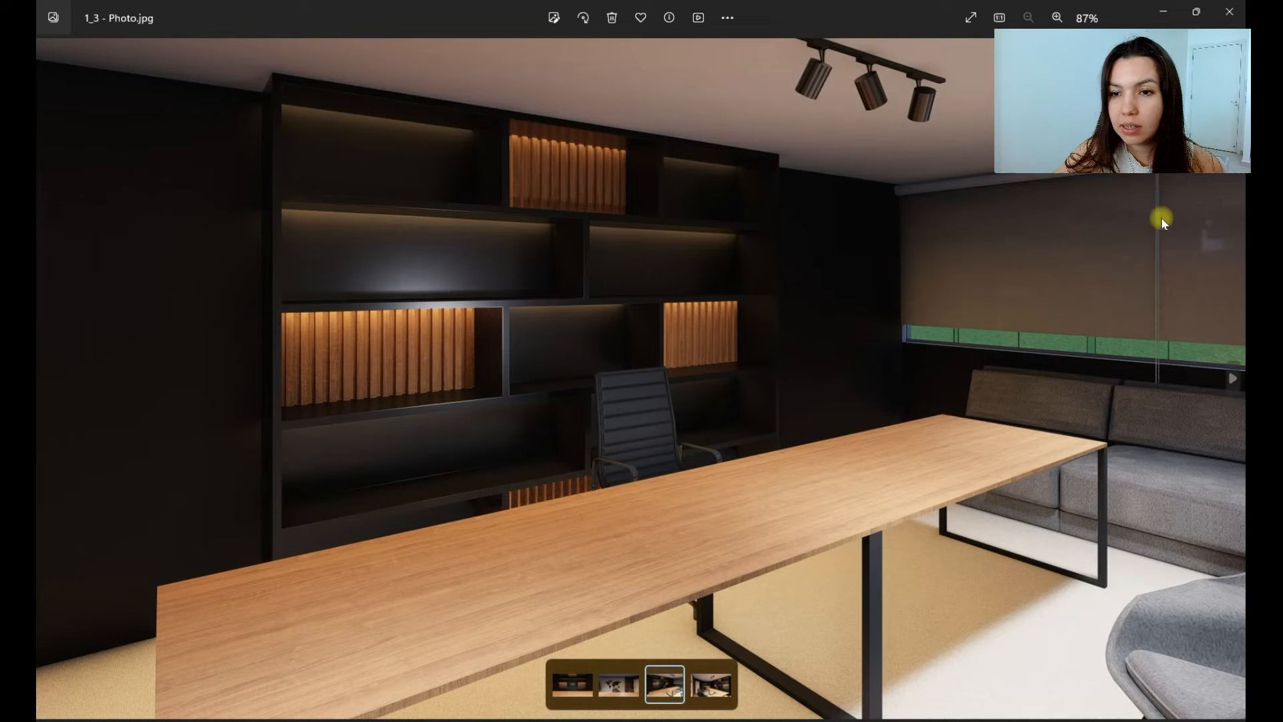
{"action": "left_click", "coordinate": [711, 683]}
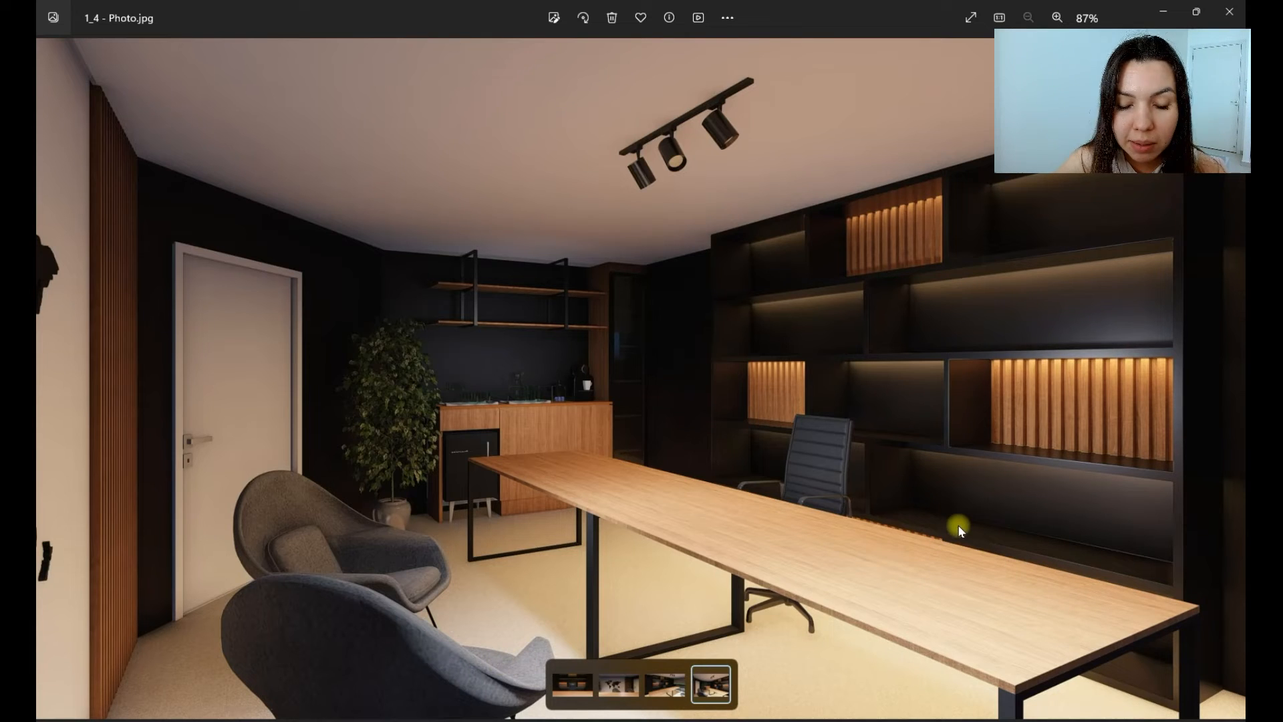
{"action": "key", "text": "Left"}
{"action": "key", "text": "Left"}
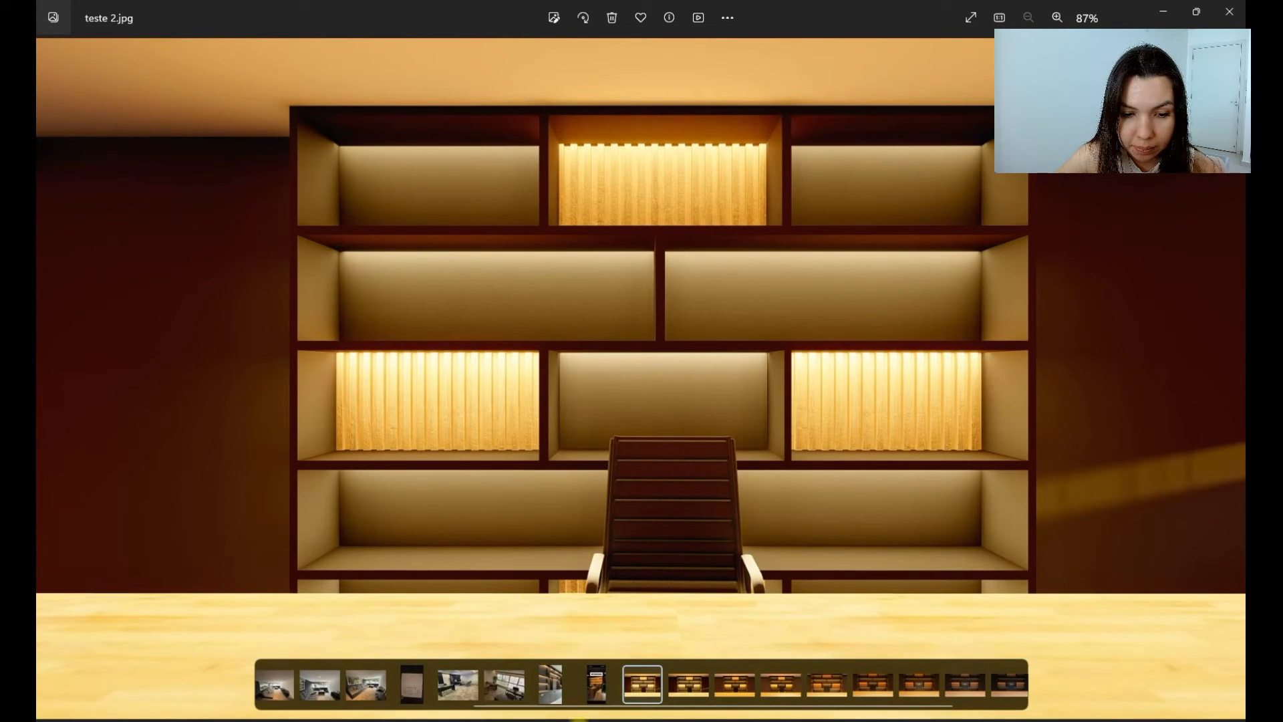
Compare the dark render fcbcvbcb.jpg with the first lit bookshelf renders, teste 2.jpg and teste 3.jpg
{"action": "scroll", "coordinate": [707, 700], "scroll_direction": "up", "scroll_amount": 3}
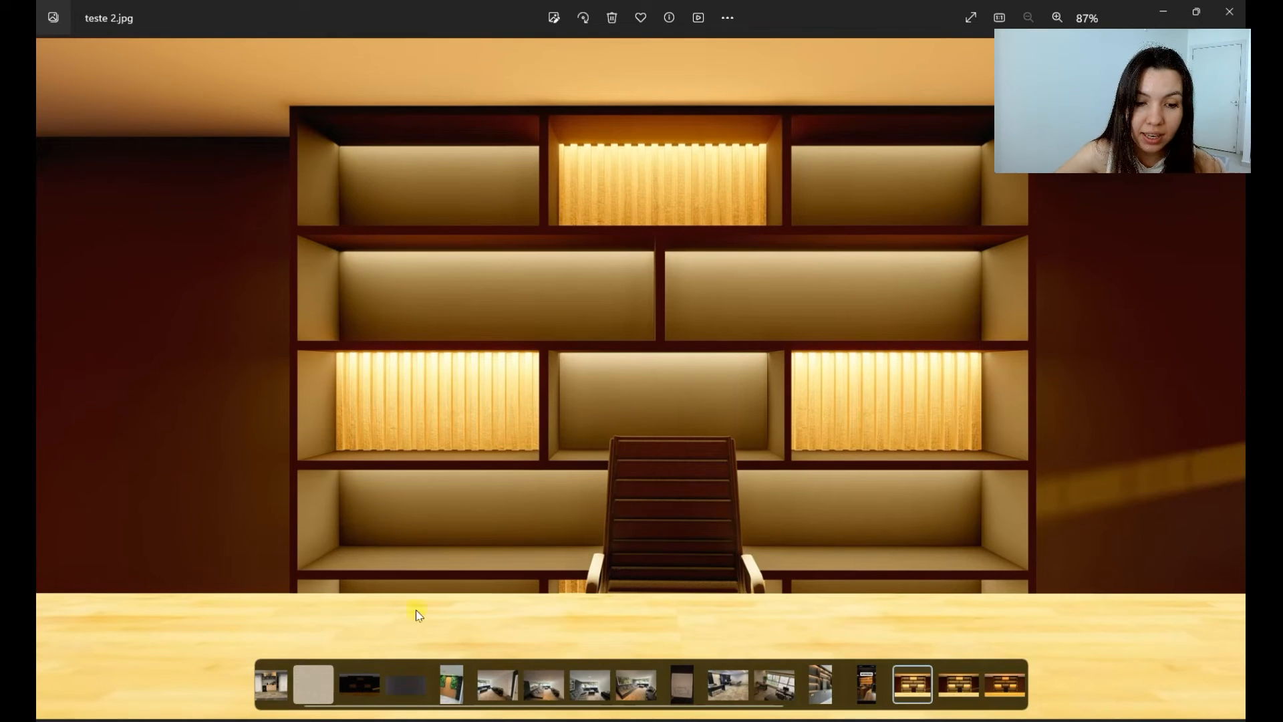
{"action": "left_click", "coordinate": [361, 685]}
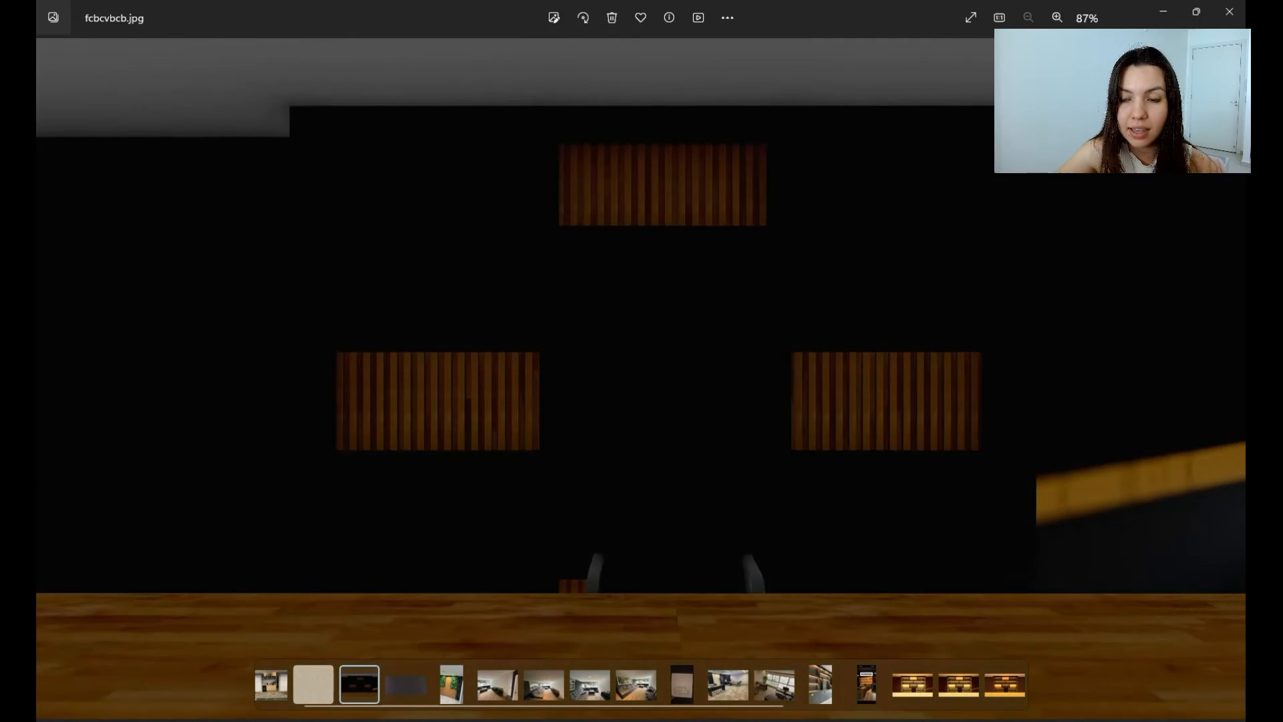
{"action": "left_click", "coordinate": [912, 683]}
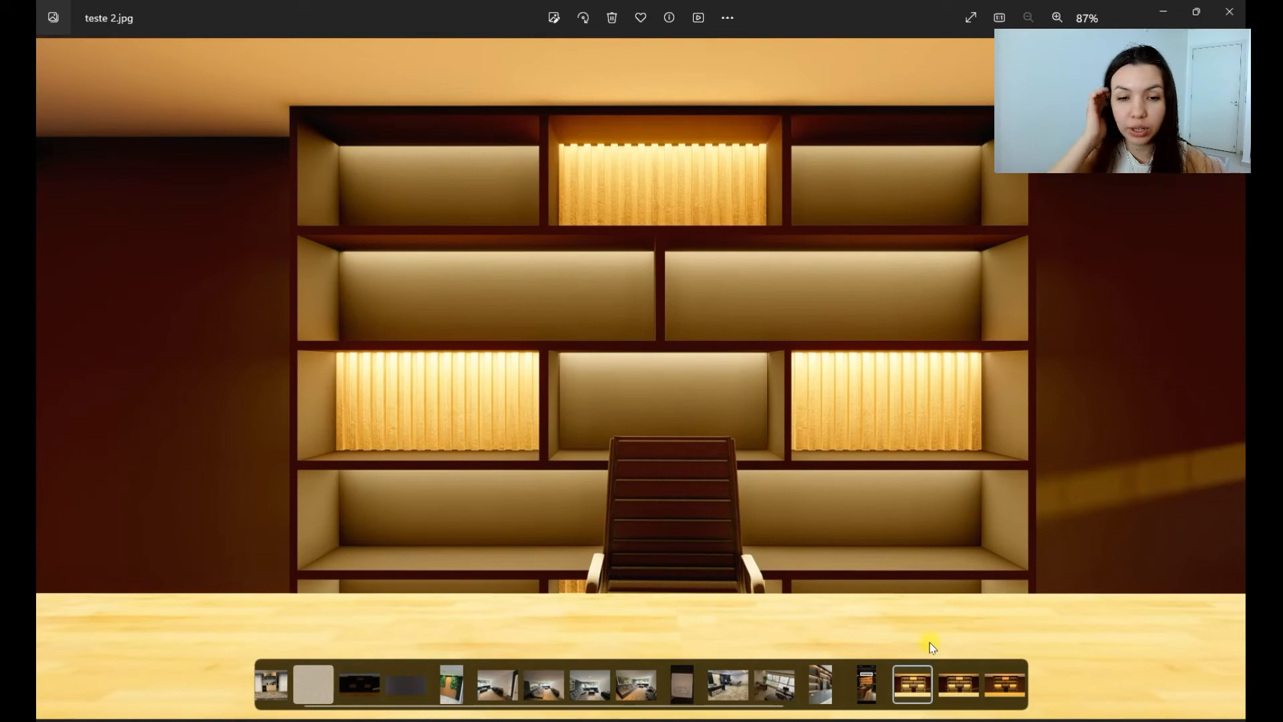
{"action": "key", "text": "Right"}
{"action": "key", "text": "Right"}
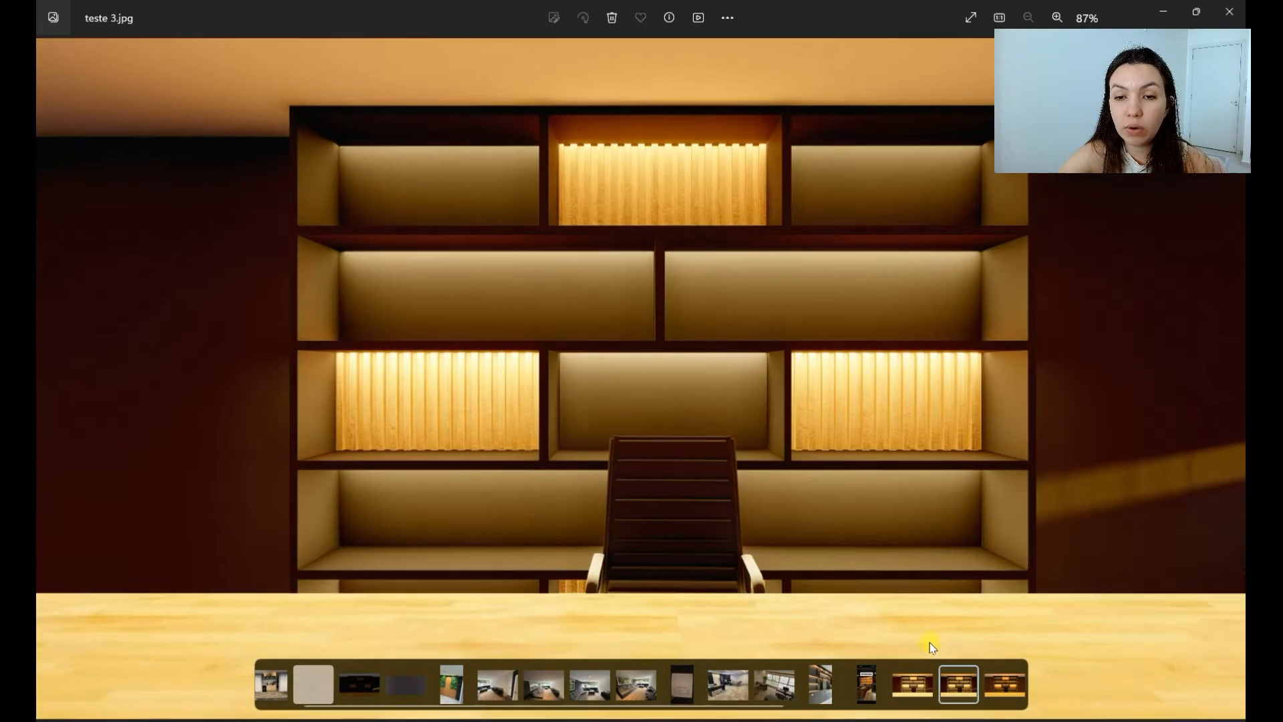
{"action": "key", "text": "Left"}
{"action": "key", "text": "Left"}
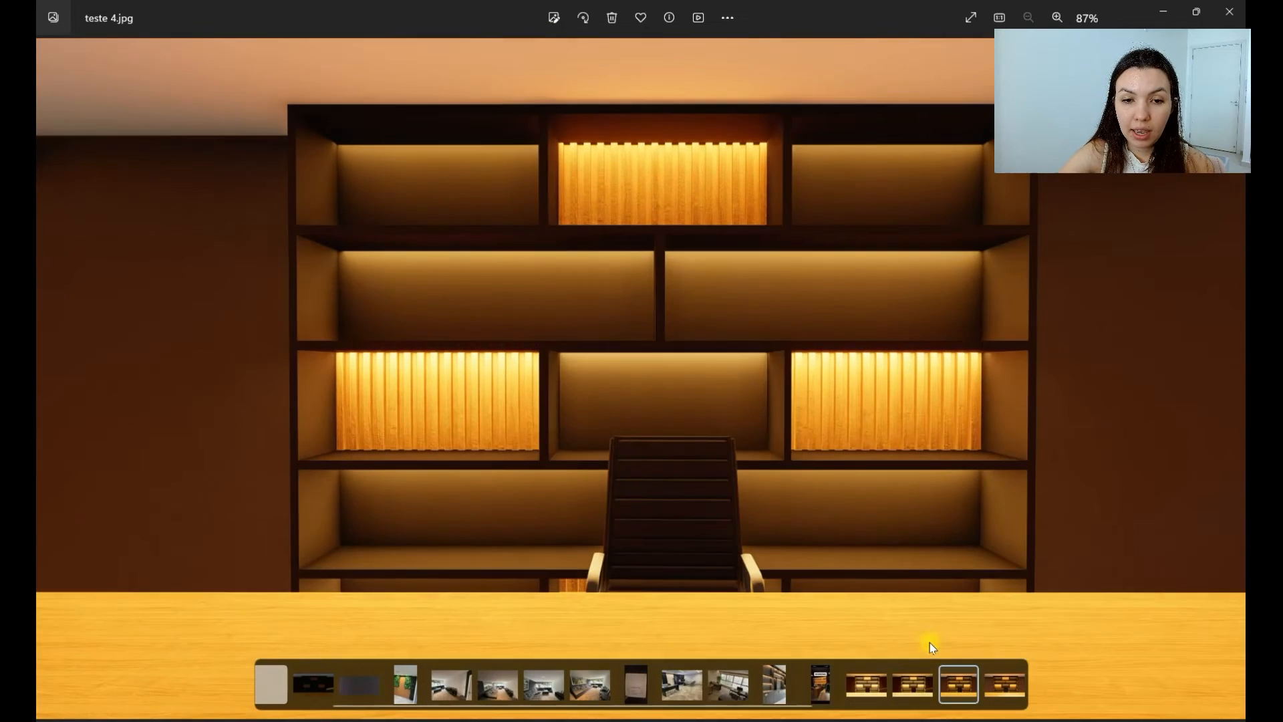
Compare the bookshelf lighting and wood tones across the test renders from teste 4.jpg to teste 7.jpg
{"action": "key", "text": "Right"}
{"action": "key", "text": "Right"}
{"action": "key", "text": "Right"}
{"action": "key", "text": "Right"}
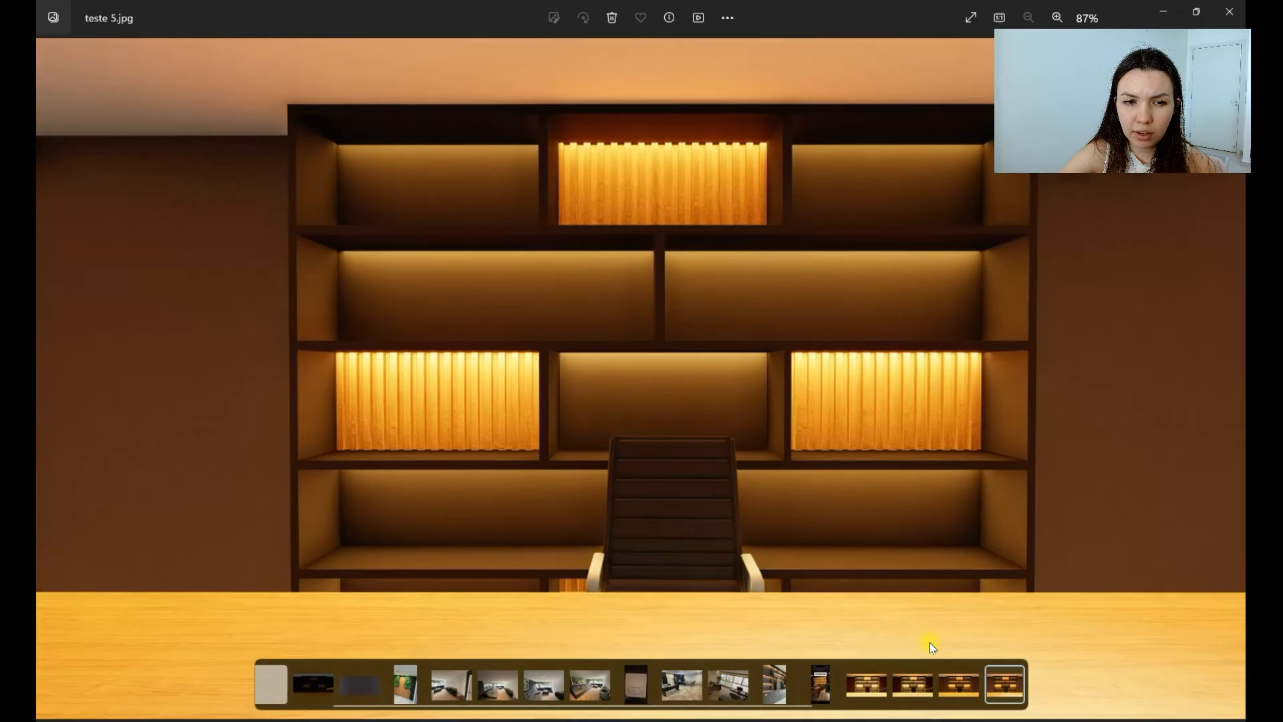
{"action": "key", "text": "Left"}
{"action": "key", "text": "Right"}
{"action": "key", "text": "Left"}
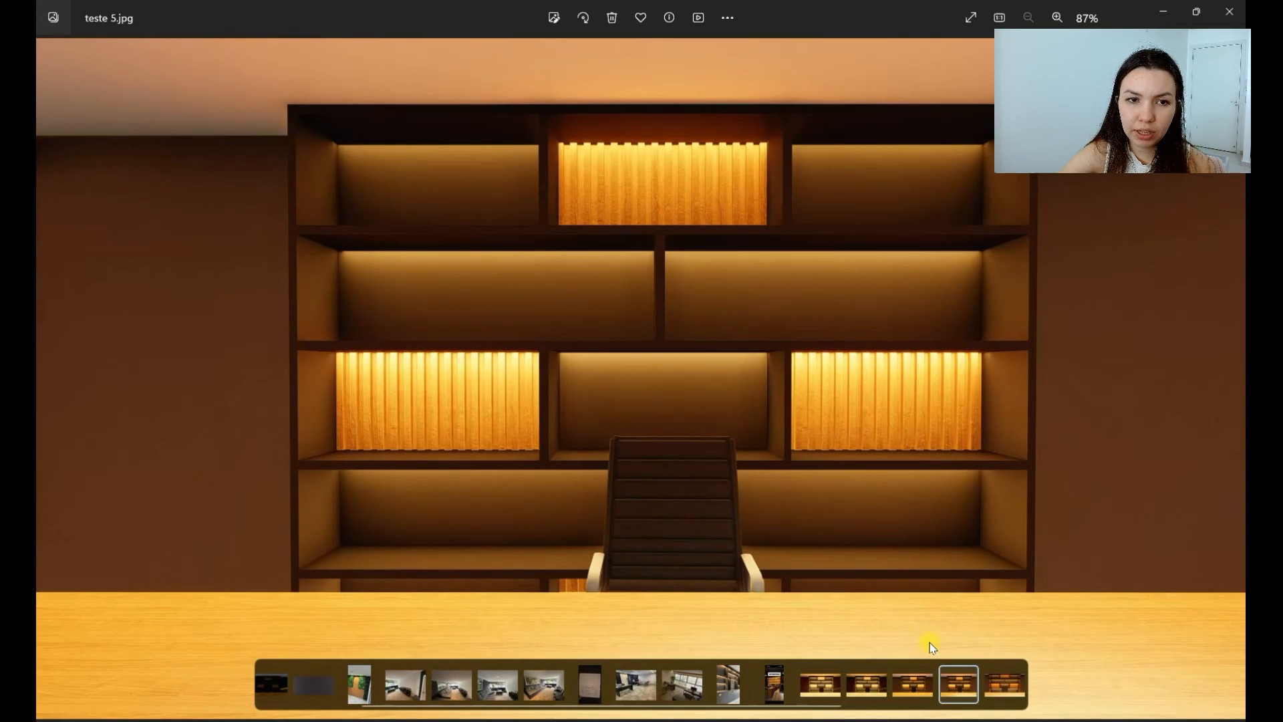
{"action": "key", "text": "Right"}
{"action": "key", "text": "Right"}
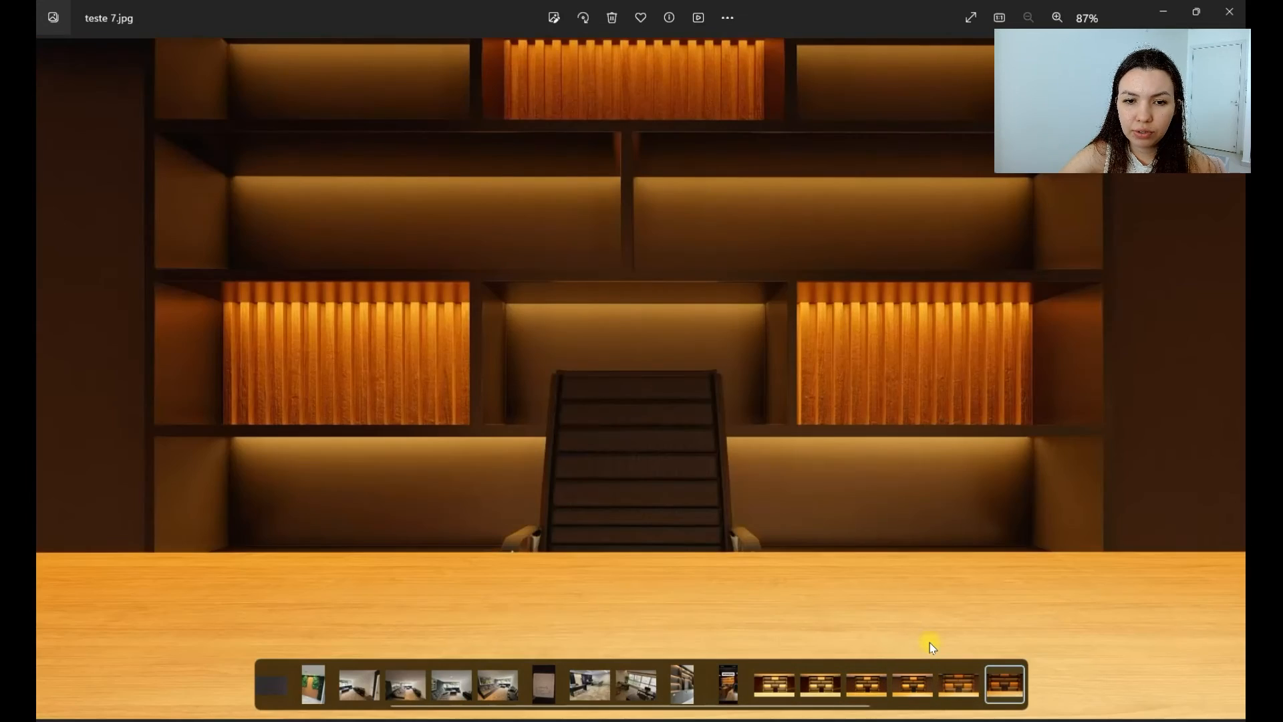
Examine the later test renders teste 8.jpg to teste 10.jpg and compare teste 2.jpg with teste 10.jpg
{"action": "key", "text": "Right"}
{"action": "key", "text": "Right"}
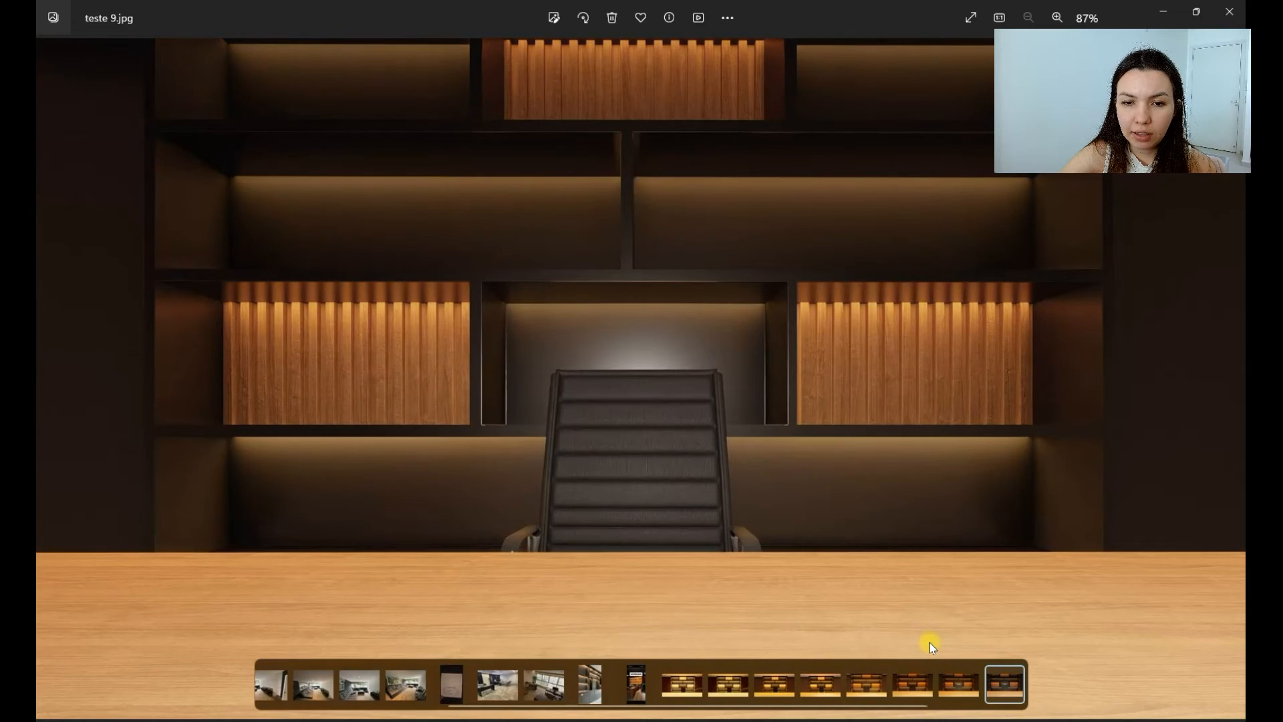
{"action": "key", "text": "Left"}
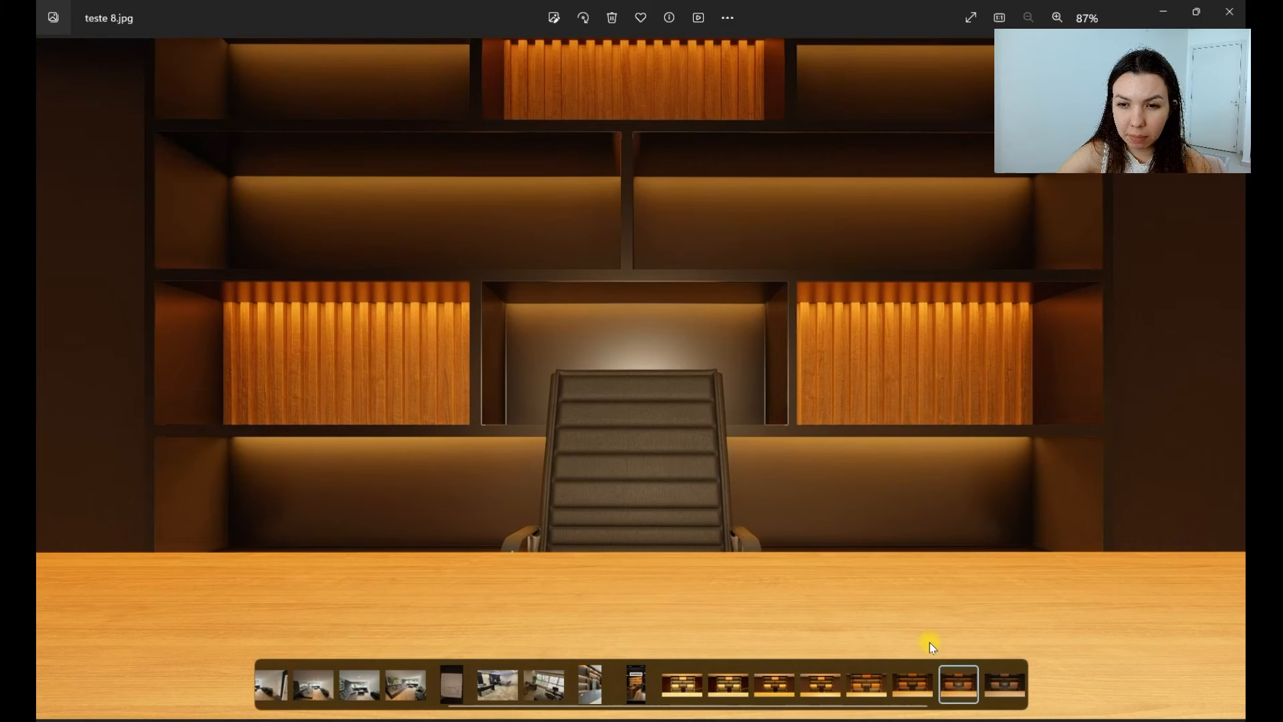
{"action": "key", "text": "Right"}
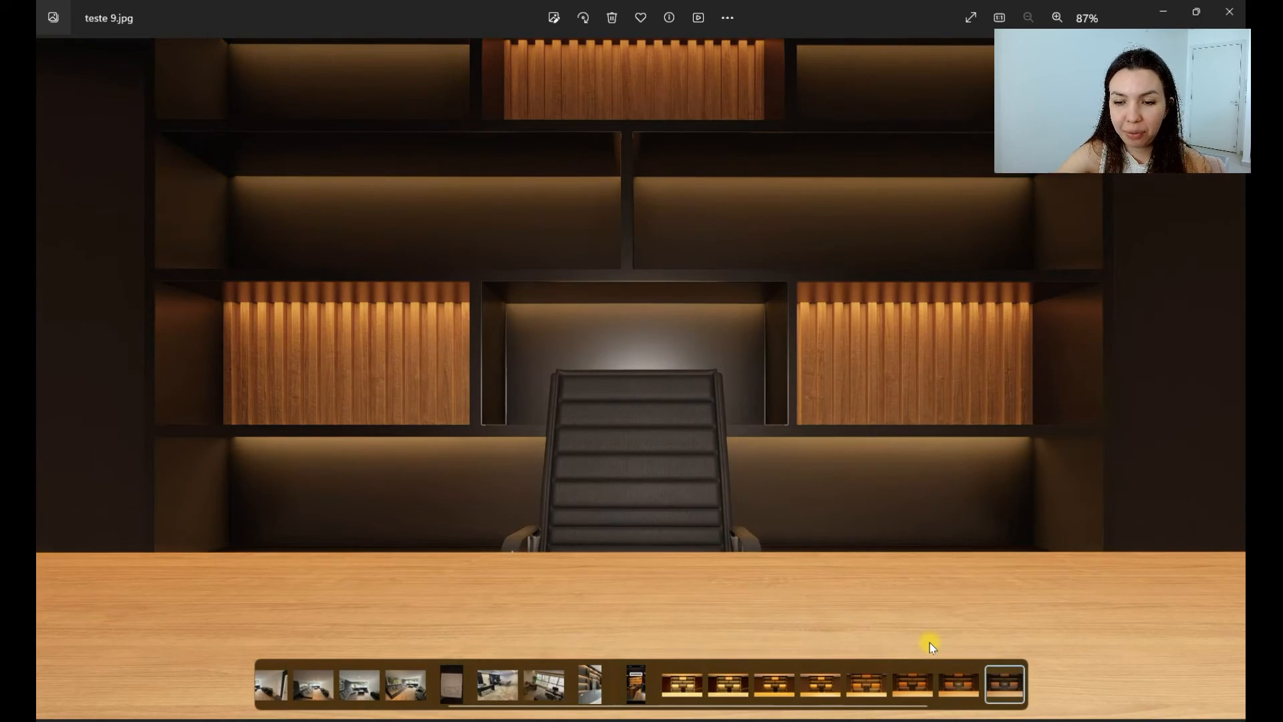
{"action": "key", "text": "Right"}
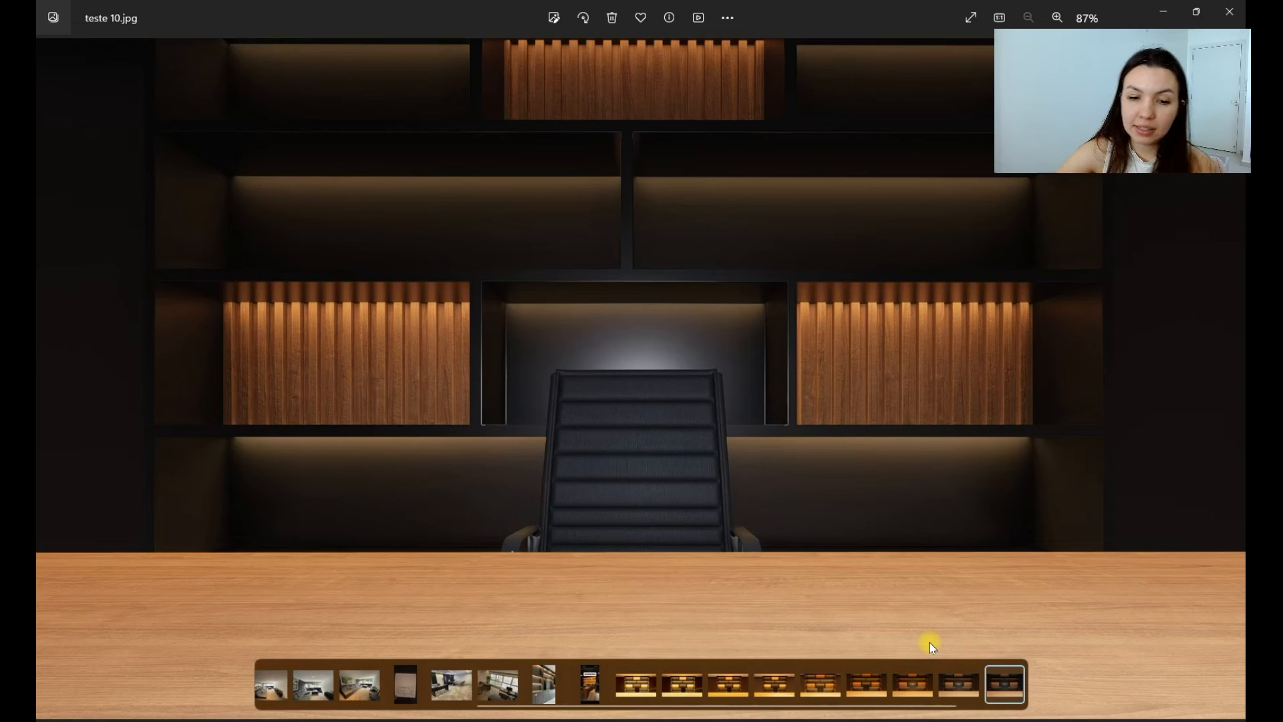
{"action": "left_click", "coordinate": [639, 690]}
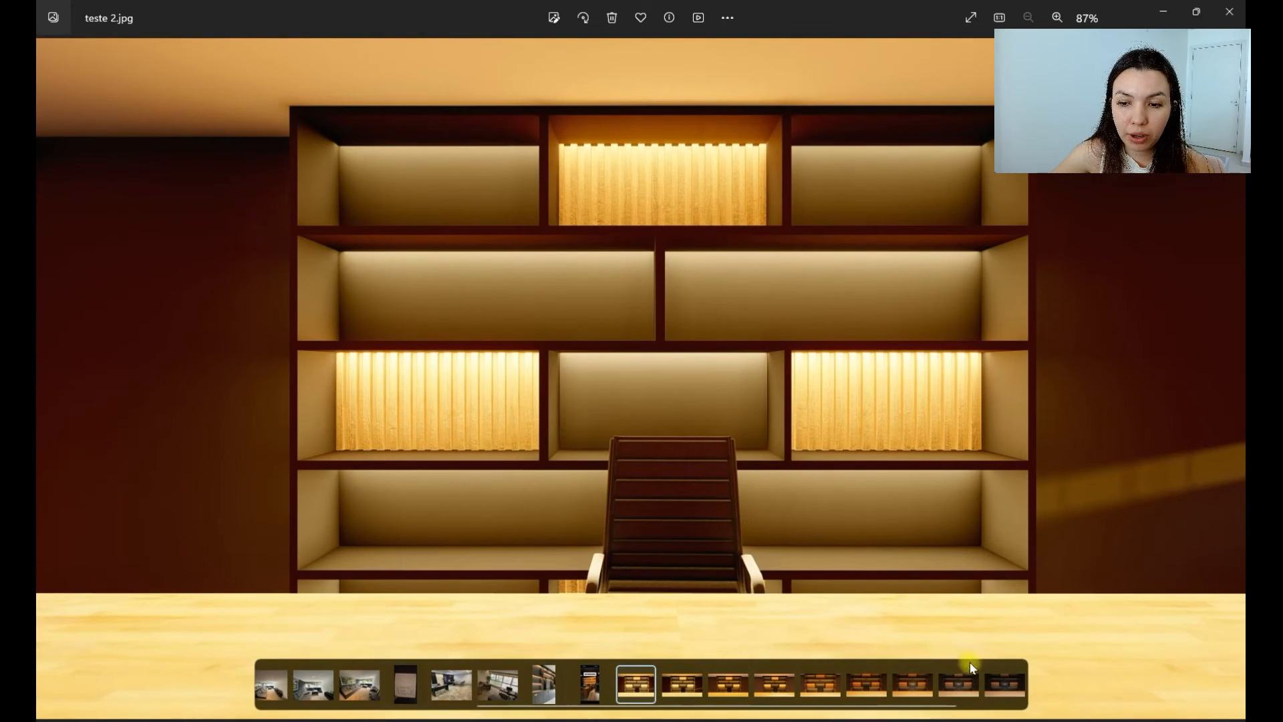
{"action": "left_click", "coordinate": [1008, 689]}
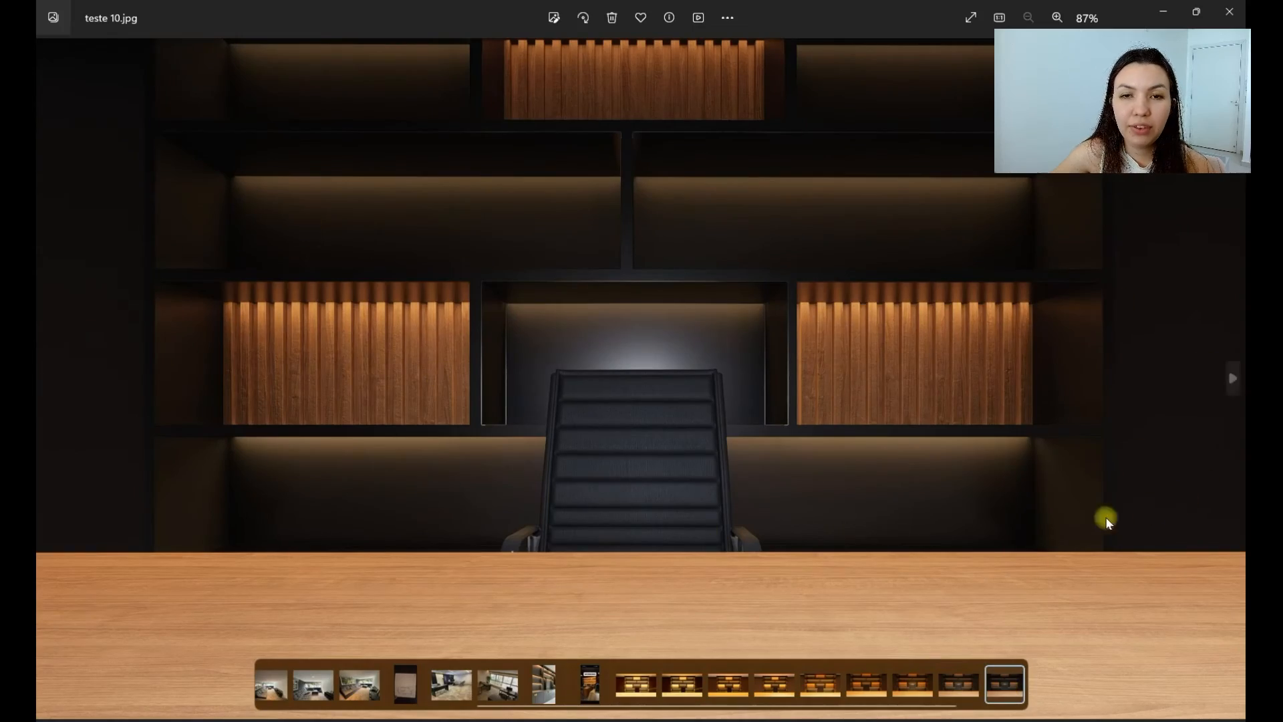